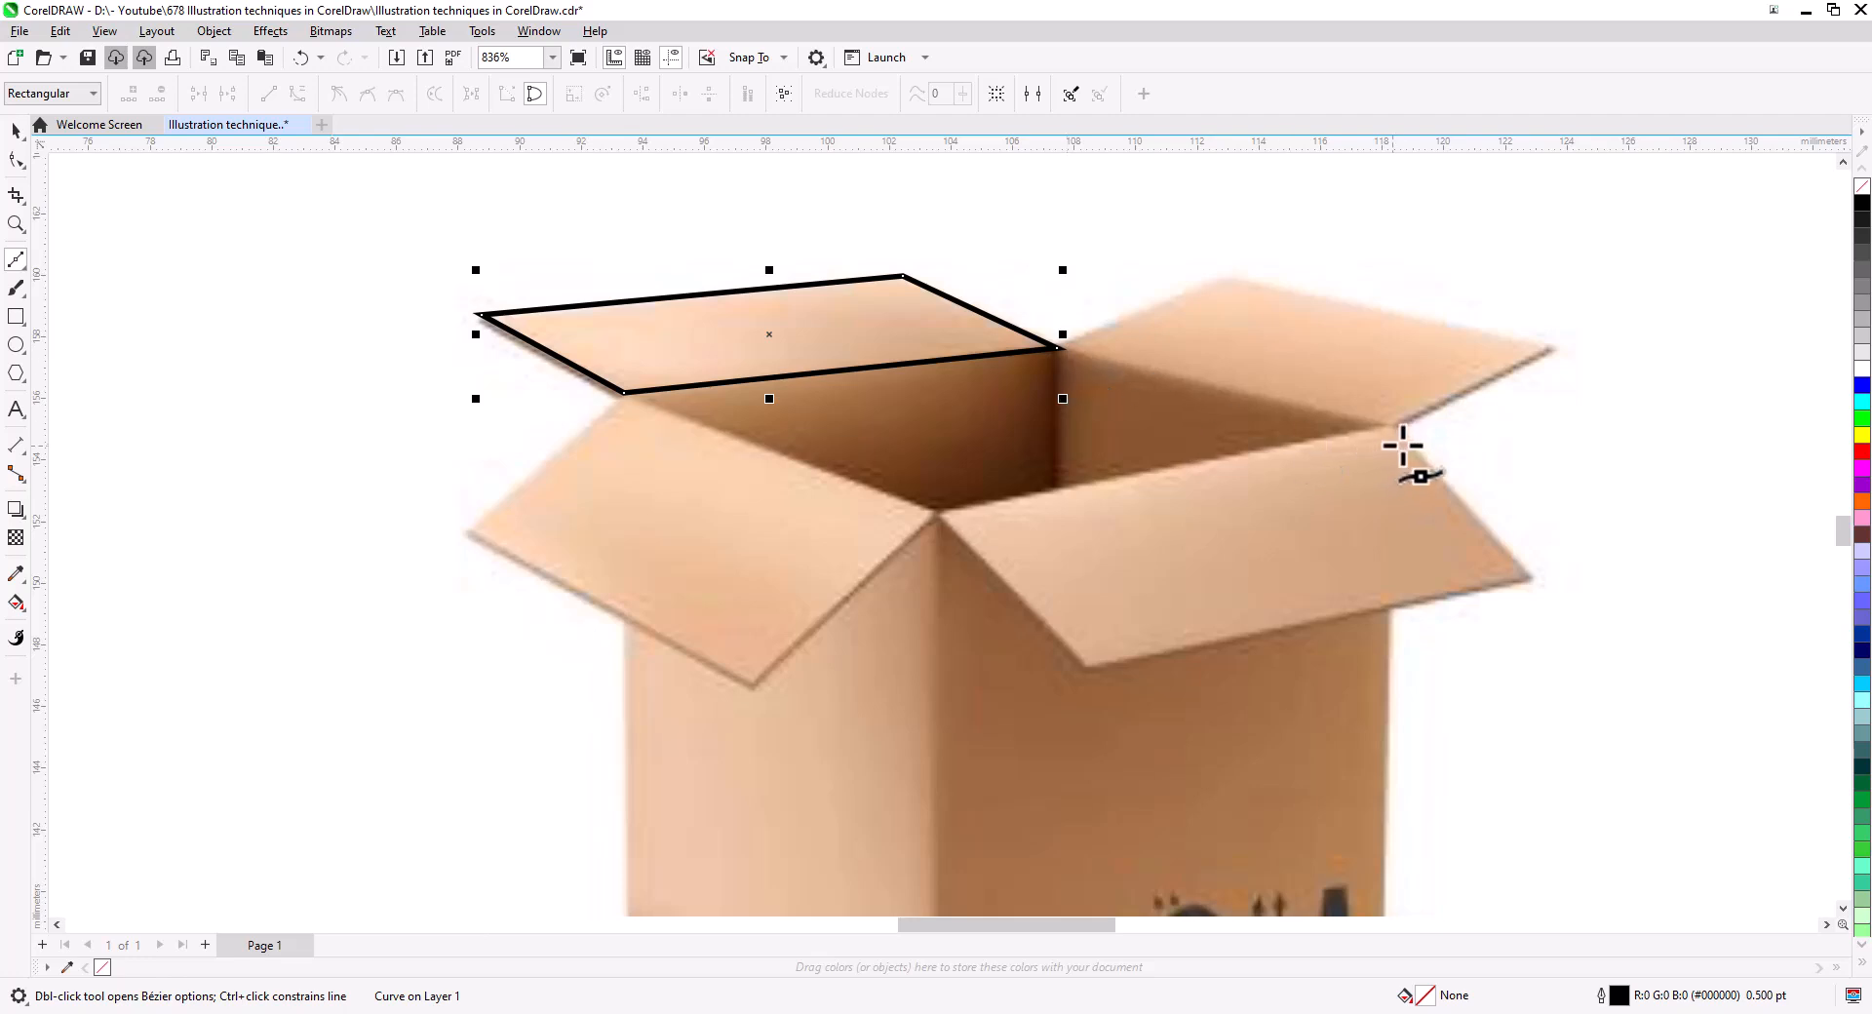
- Trace the box photo's back right flap as a closed four-sided Bézier outline through its corners
left_click(1395, 427)
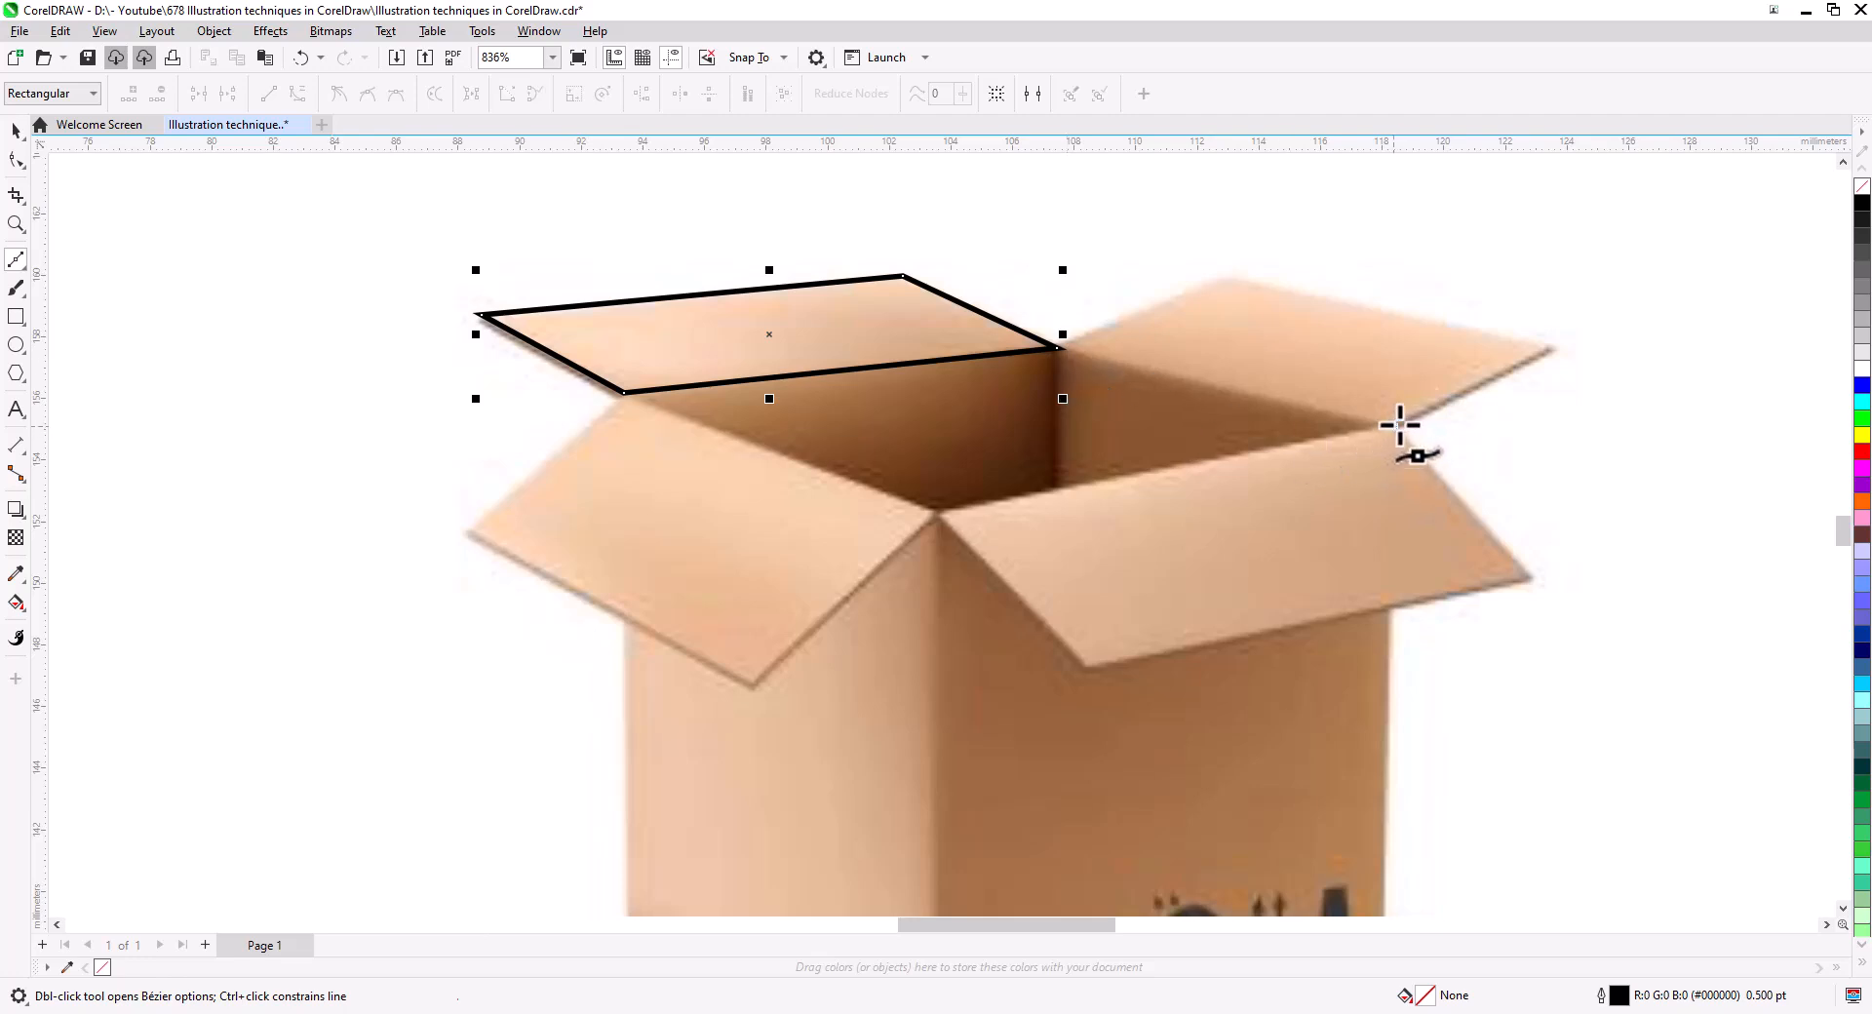
double_click(1554, 346)
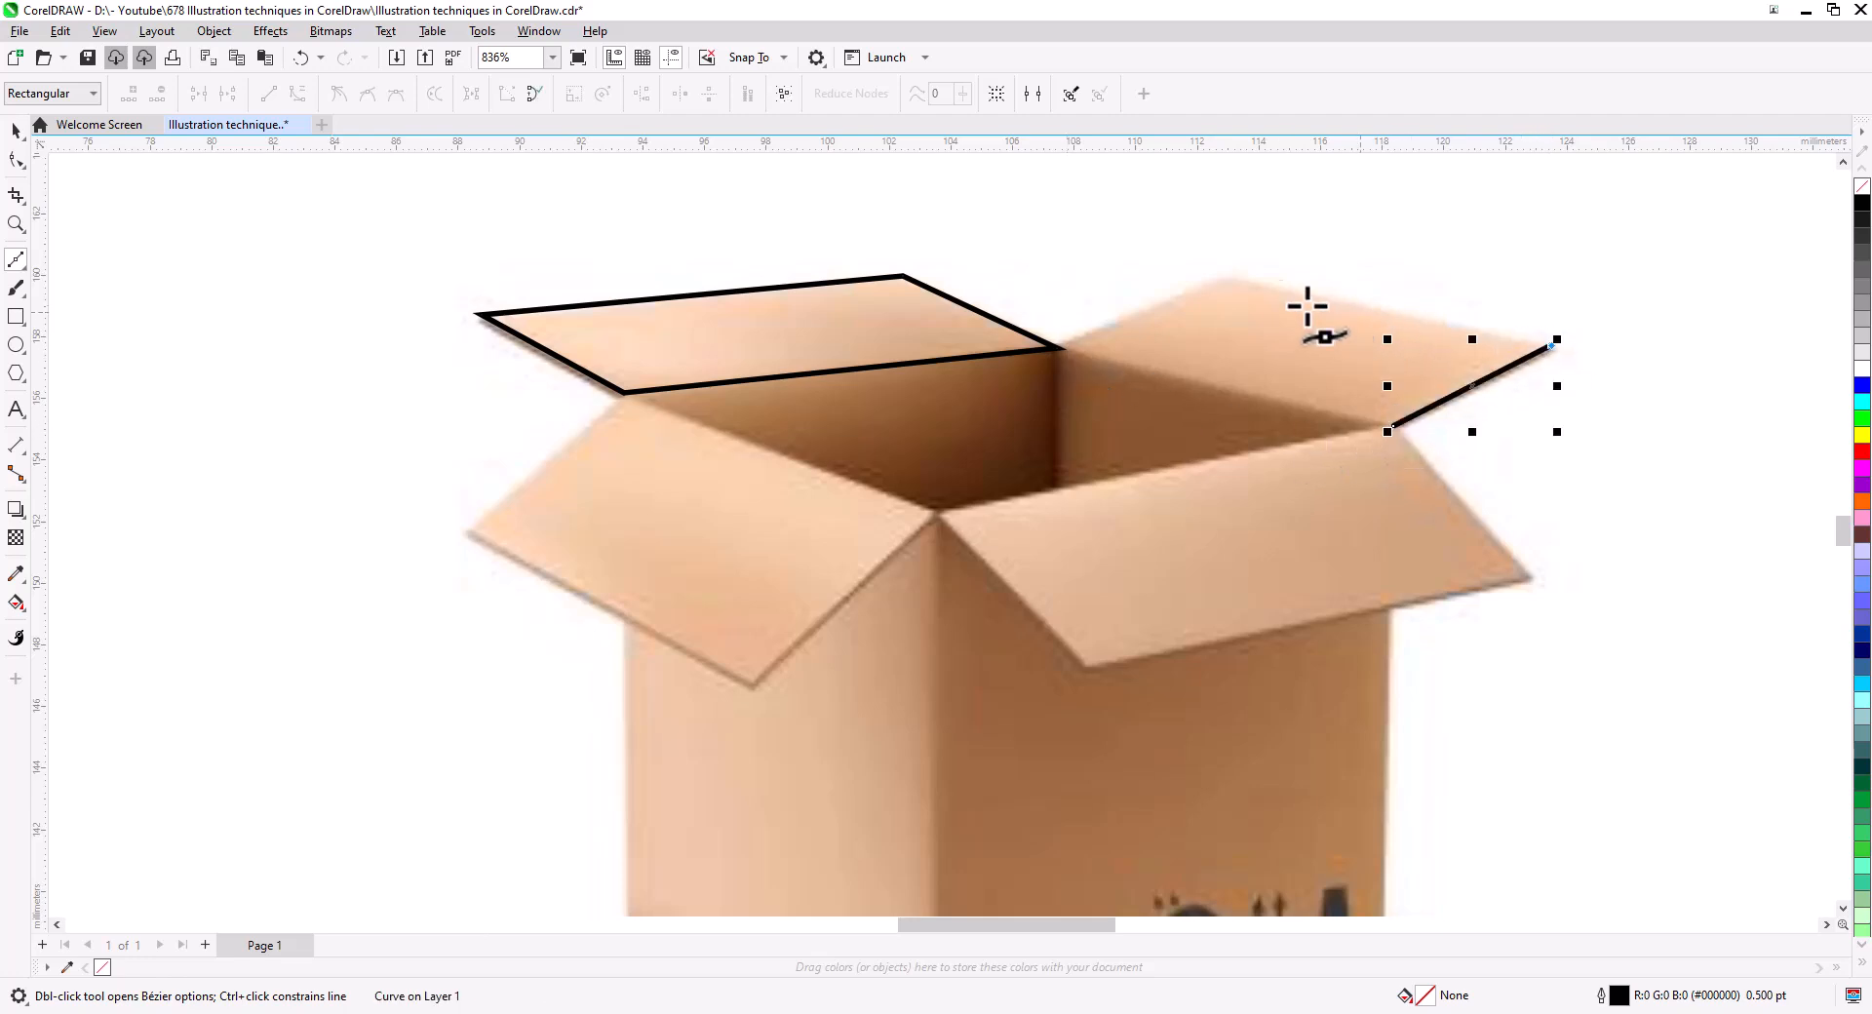
left_click(1226, 274)
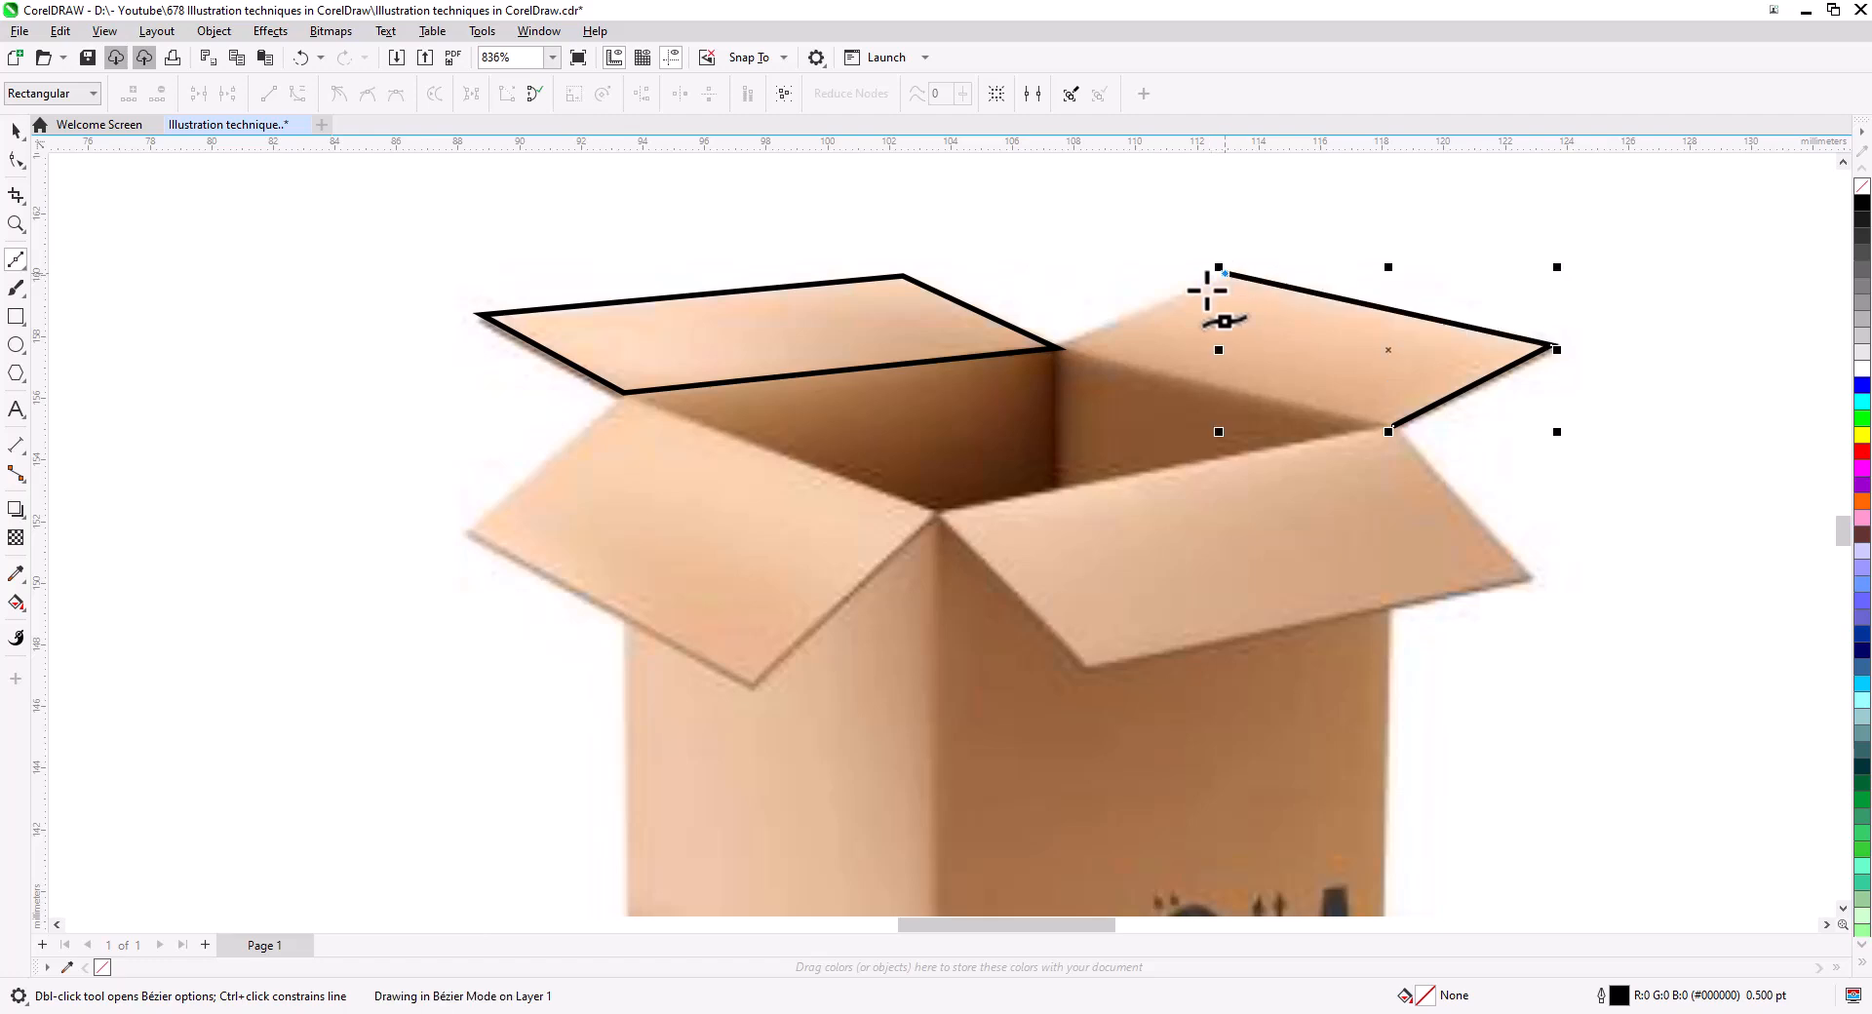
double_click(1053, 348)
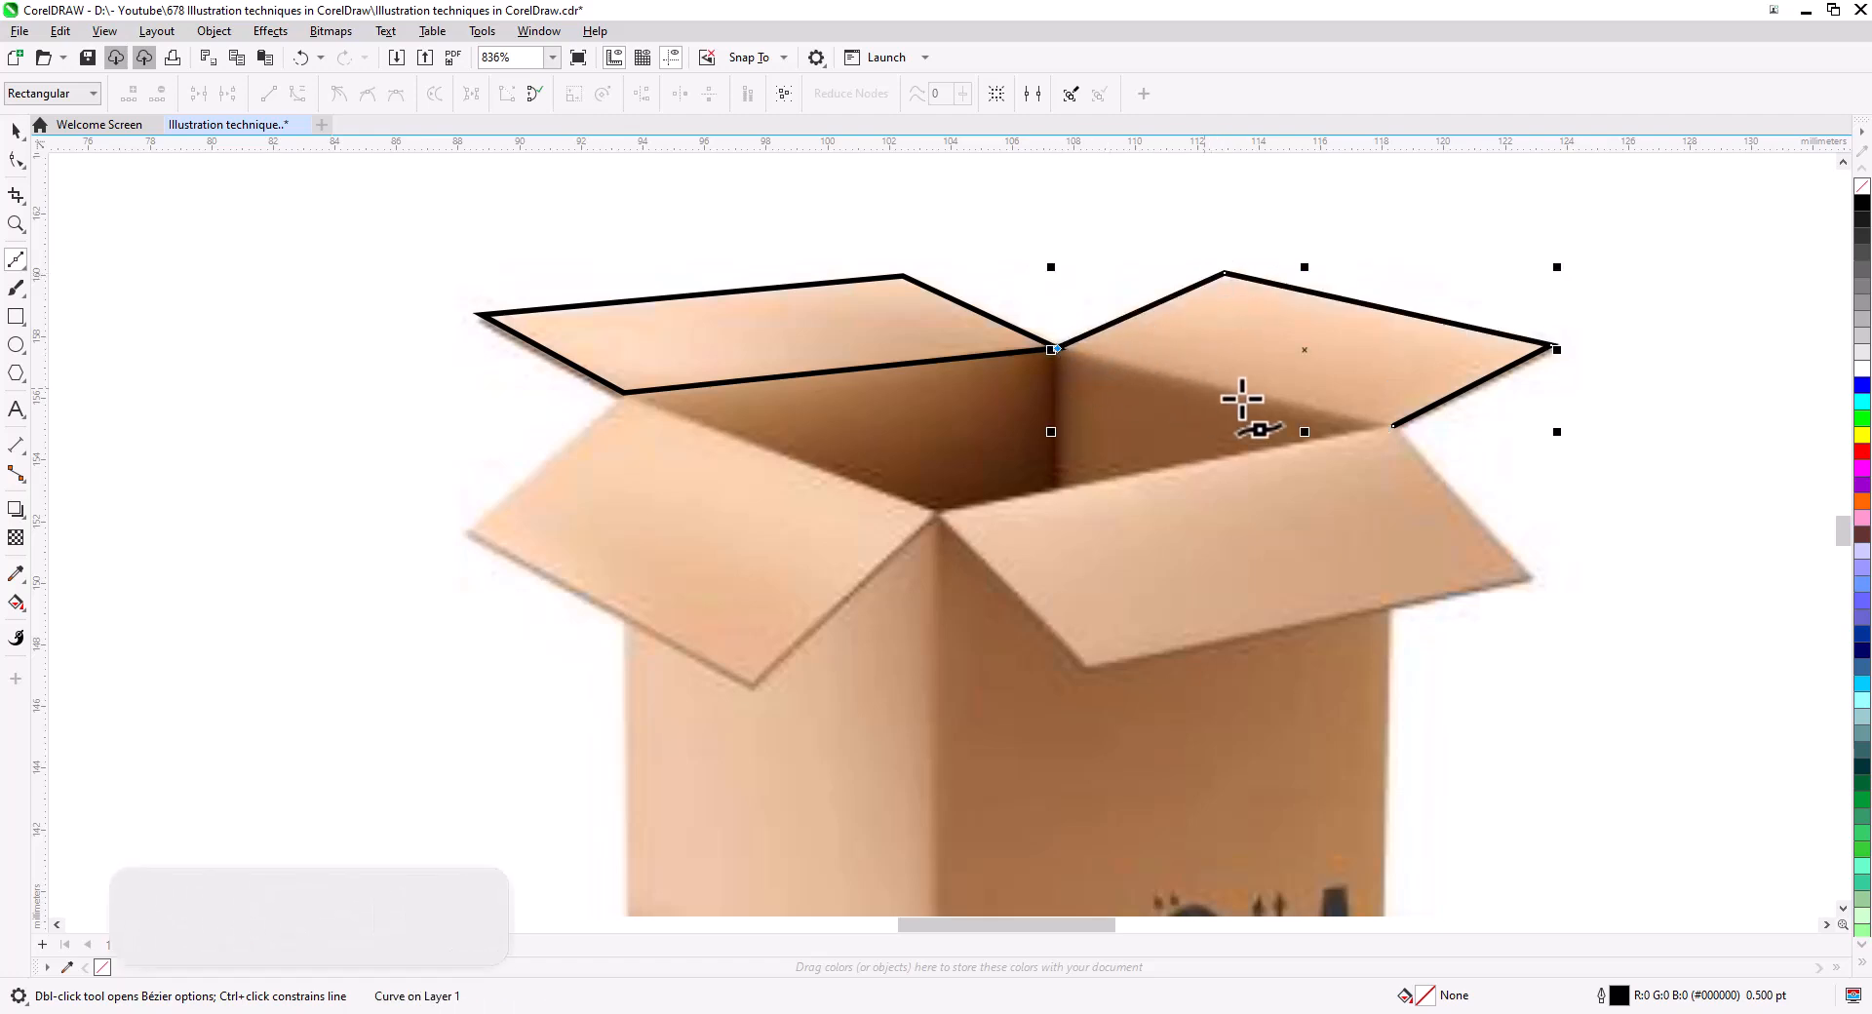
left_click(1398, 426)
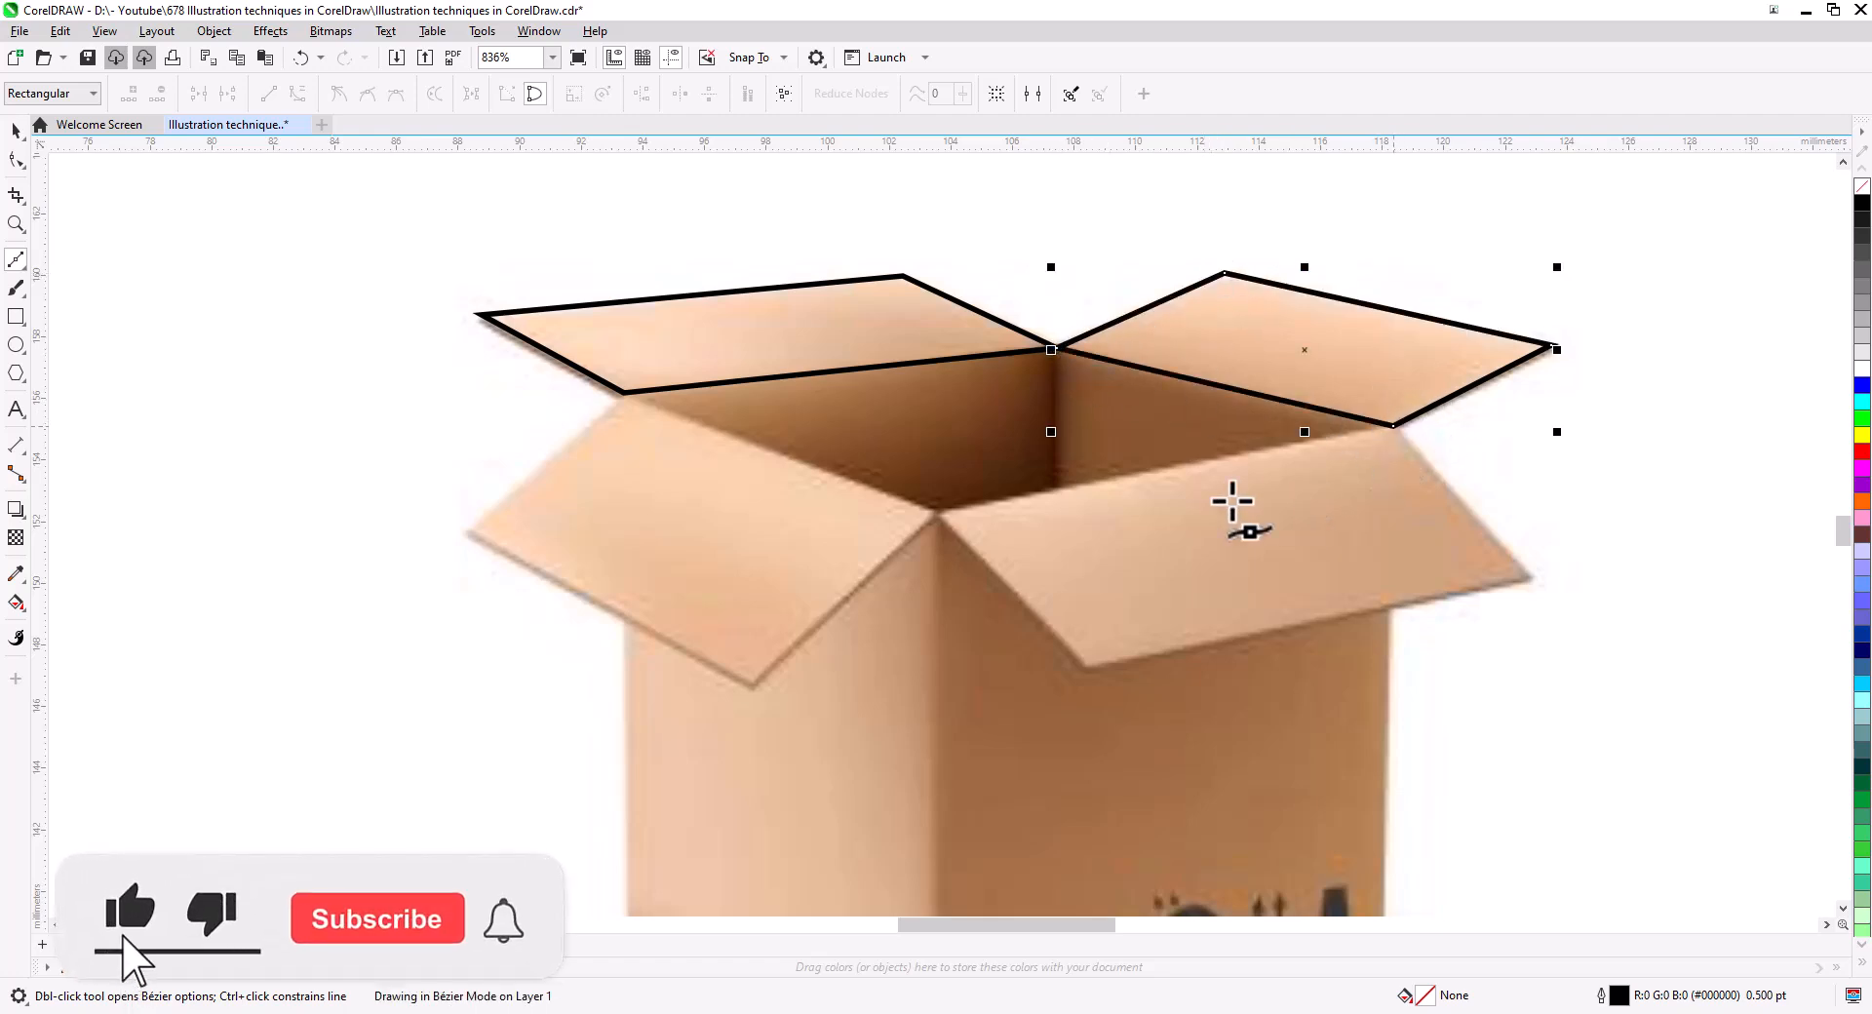
- Trace the front right flap as a closed four-sided Bézier outline, sharing its upper corners with the box rim
left_click(937, 511)
double_click(1090, 668)
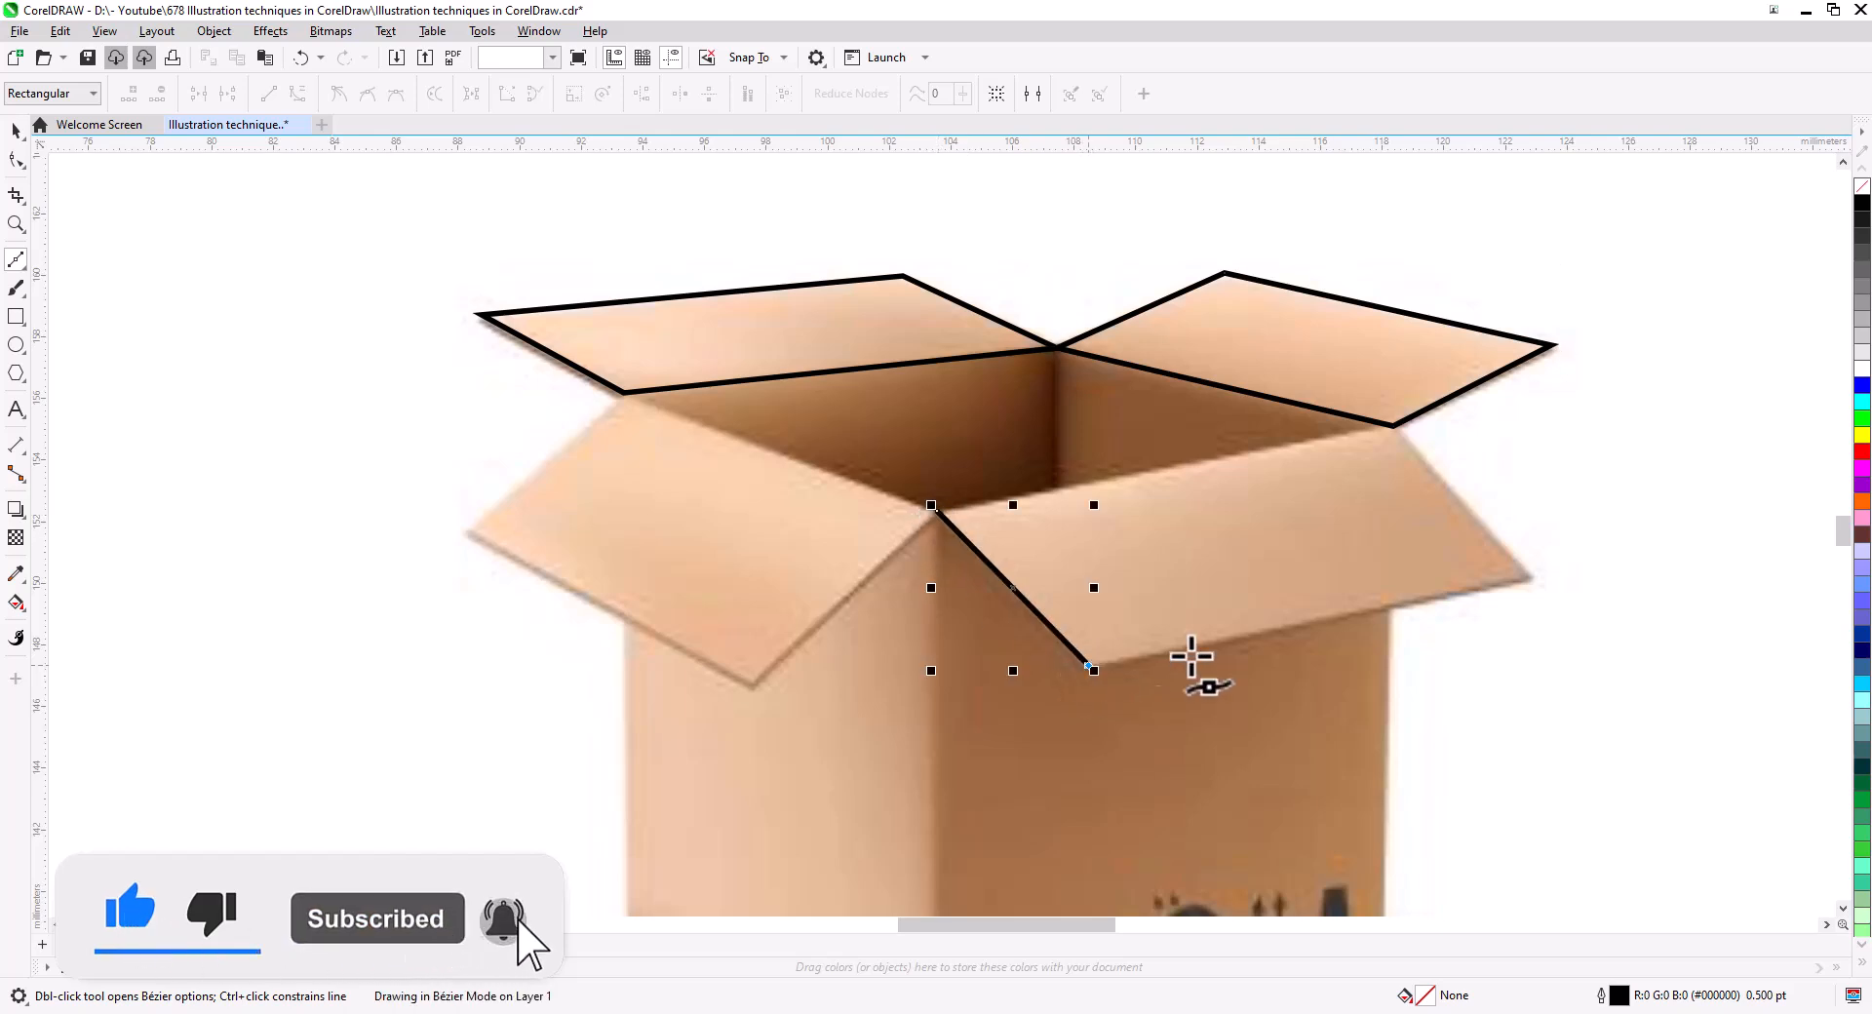
double_click(1530, 578)
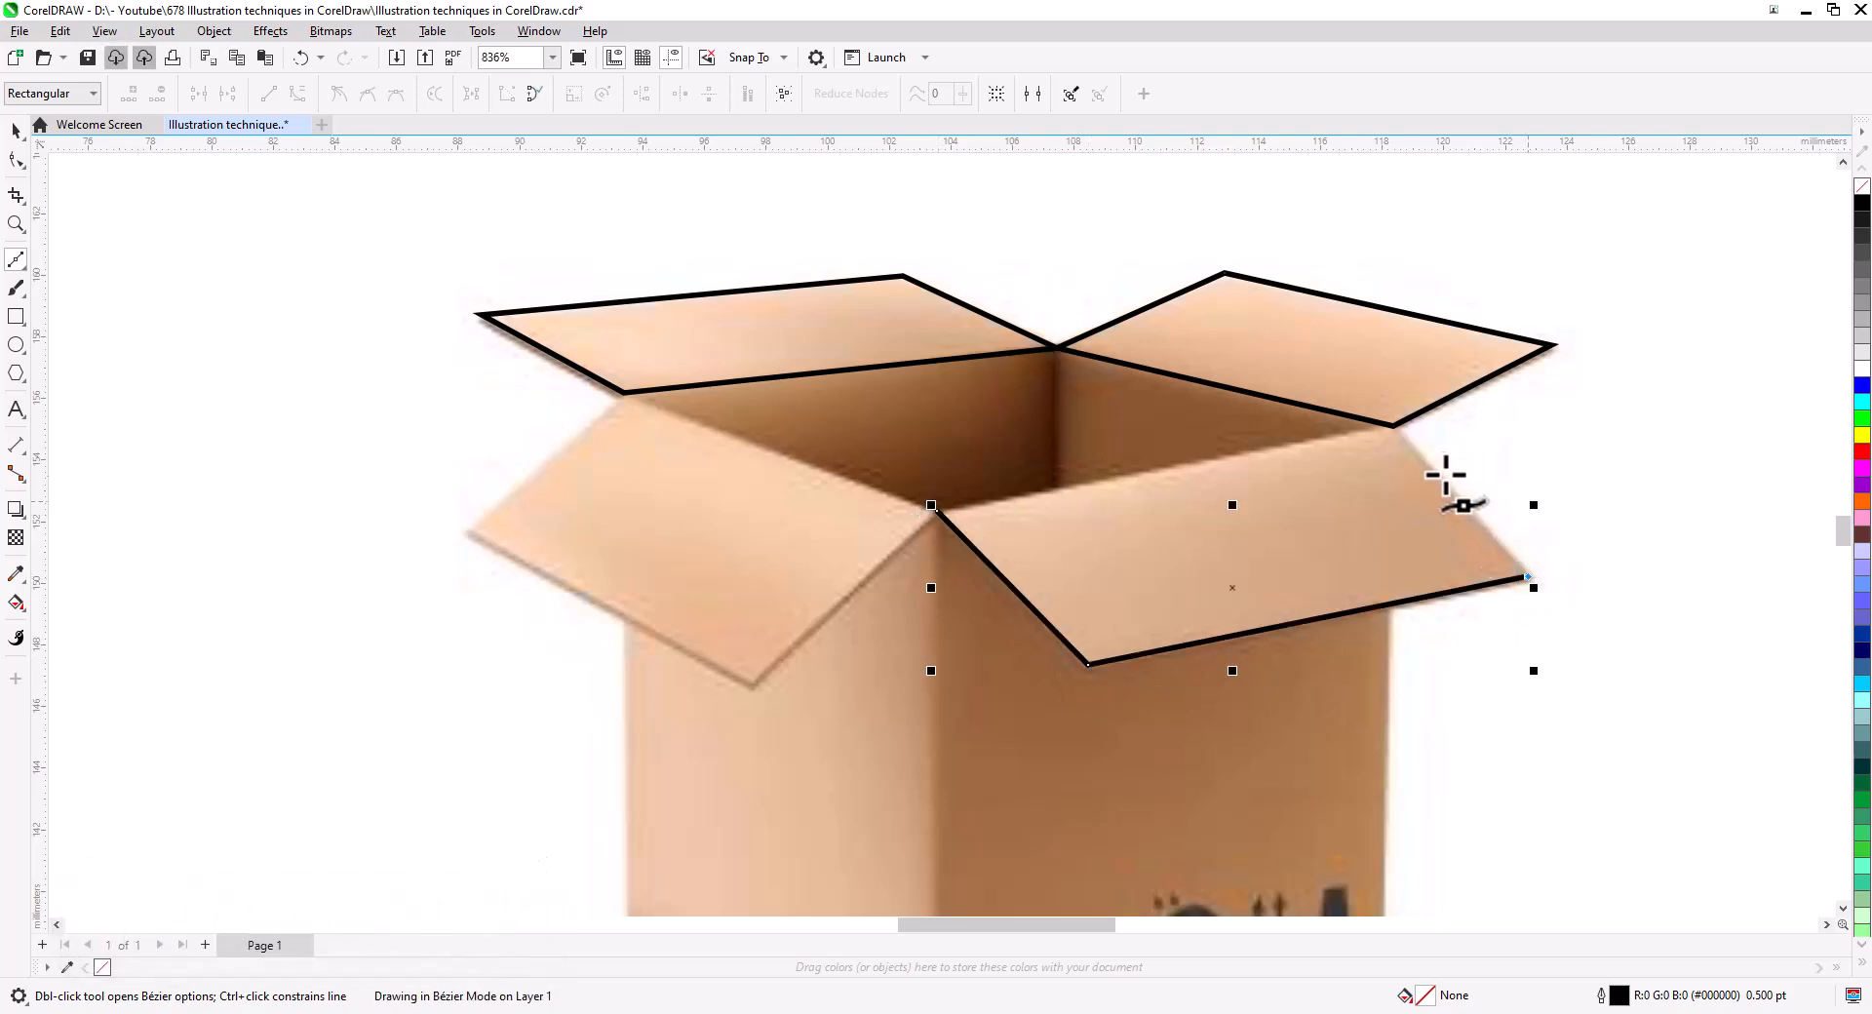
left_click(1394, 426)
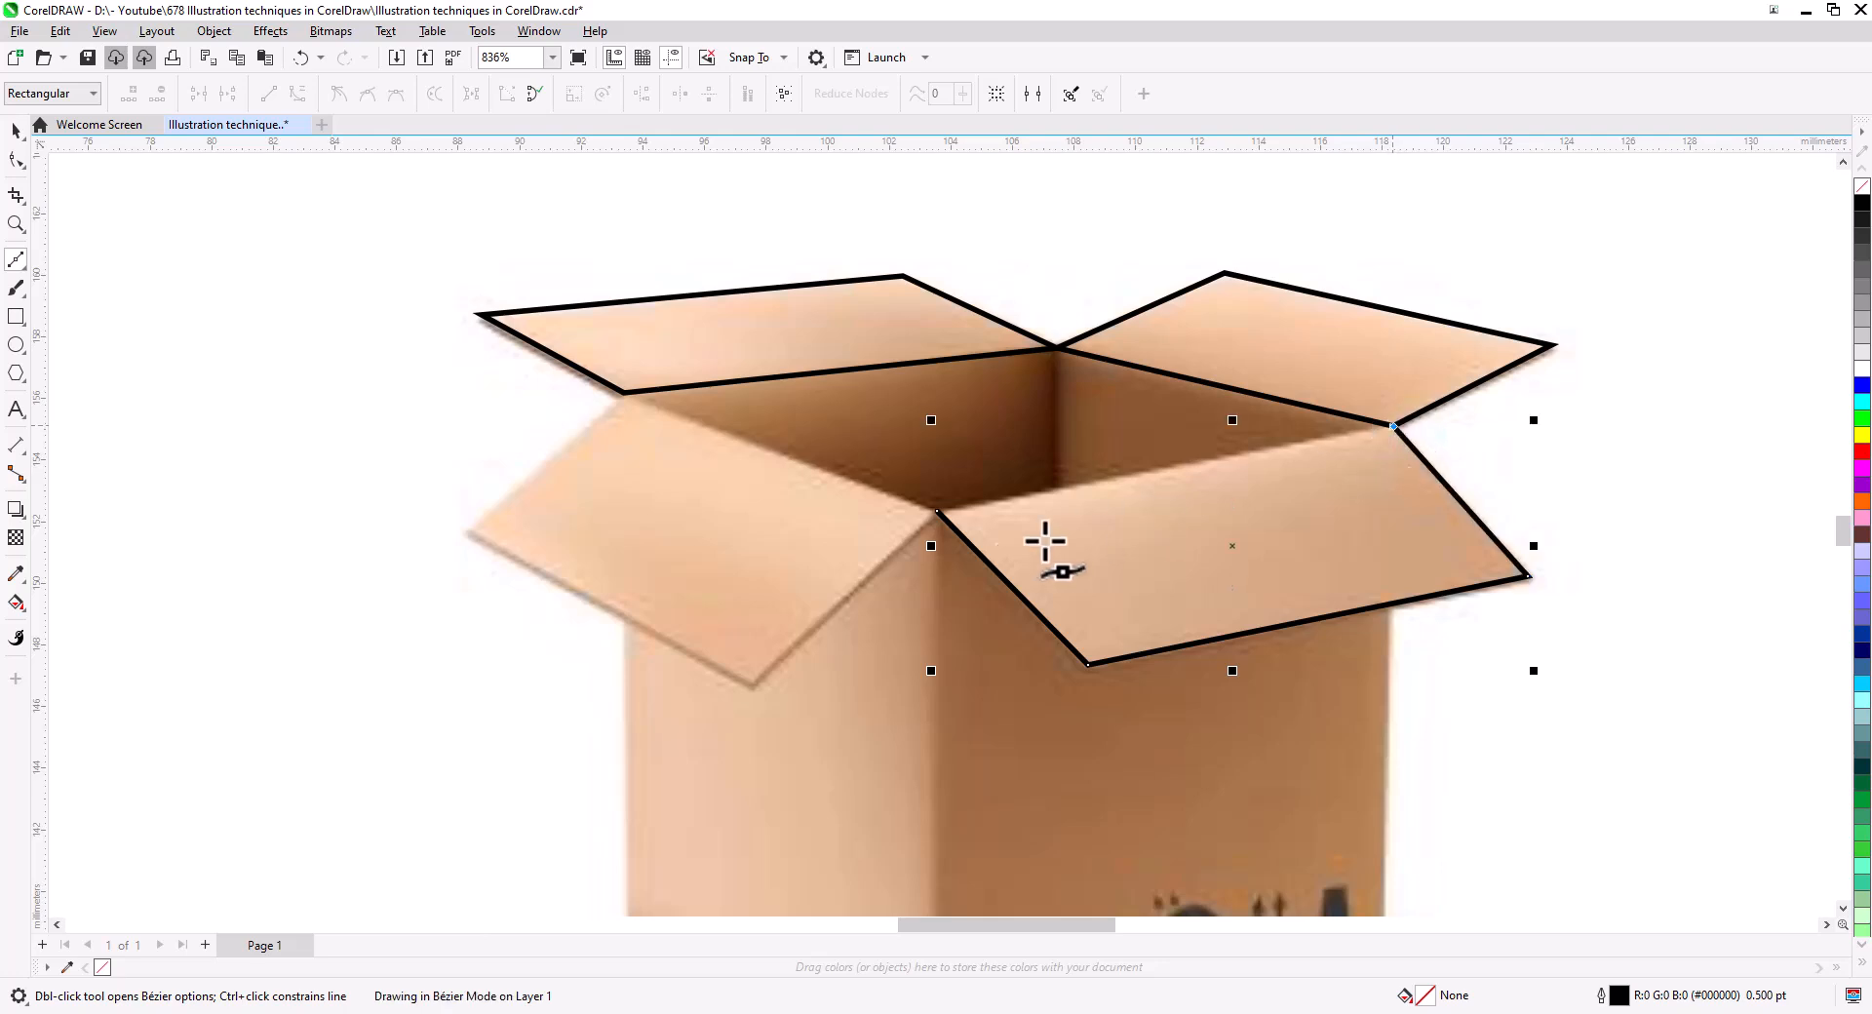
left_click(937, 511)
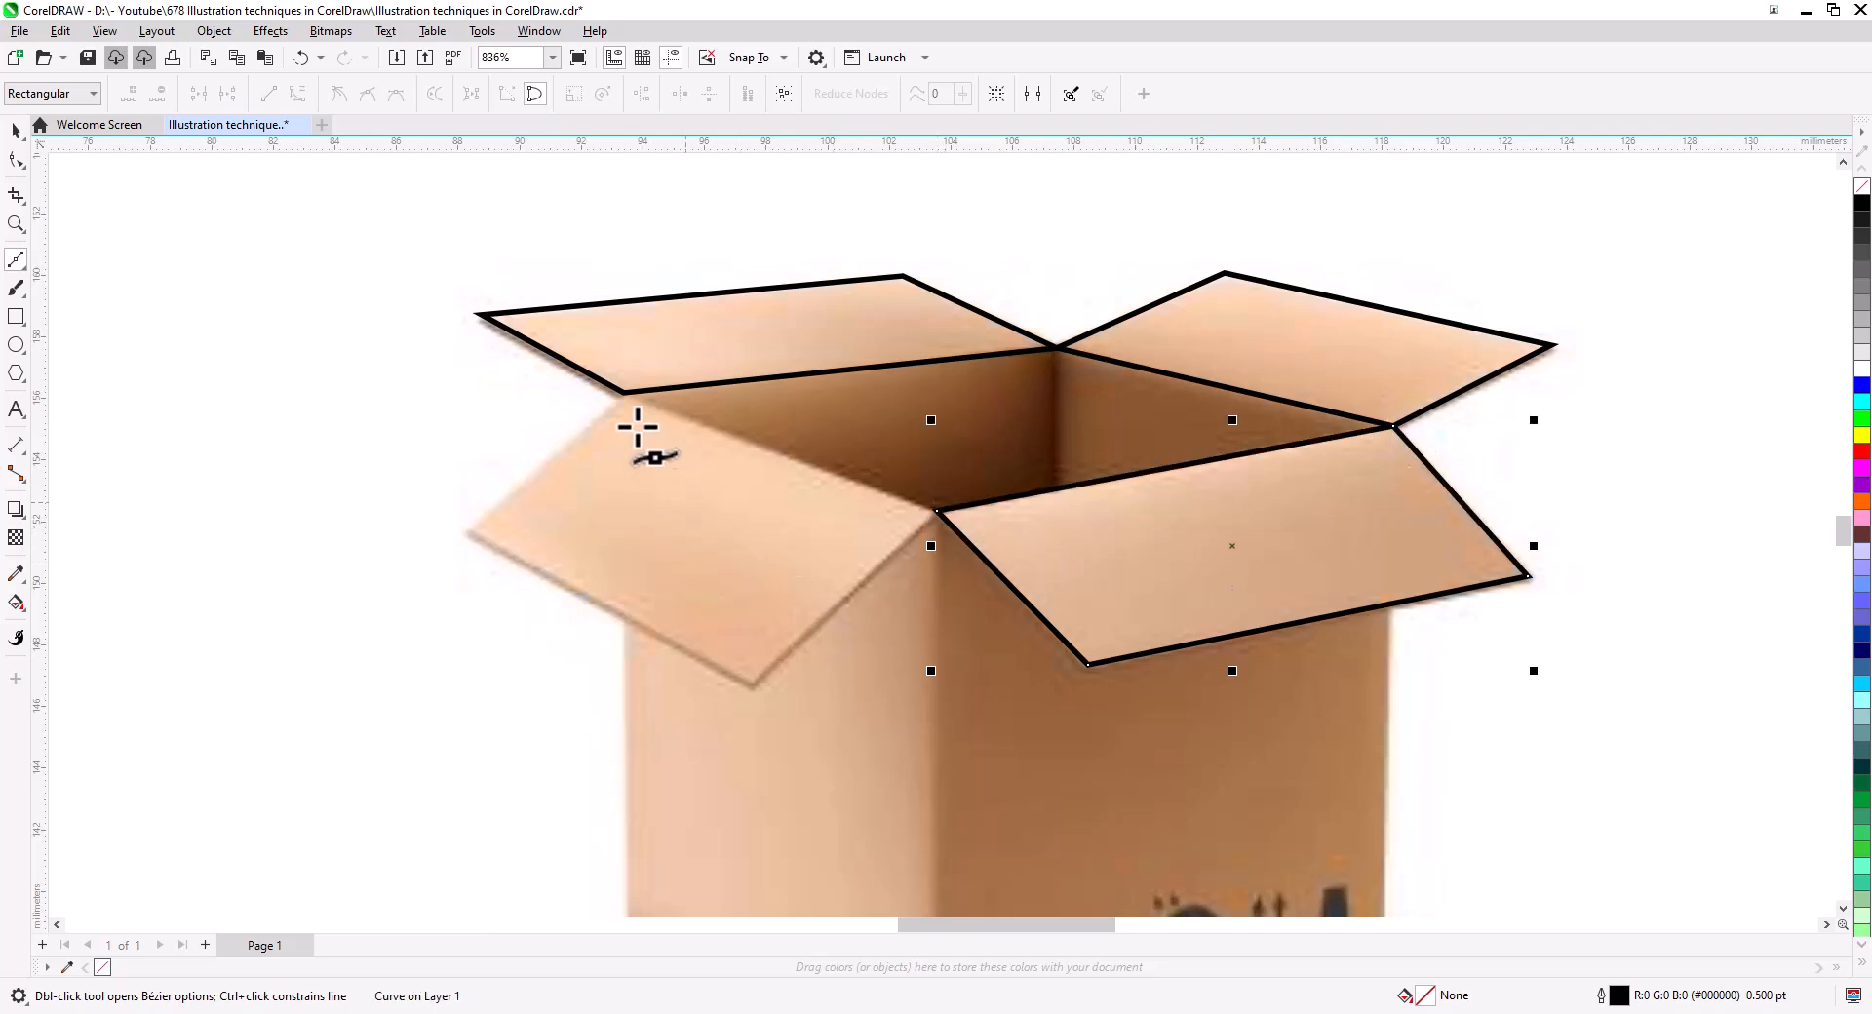
- Trace the front left flap as a closed four-sided Bézier outline from the rim's left corner
left_click(624, 395)
left_click(937, 510)
left_click(751, 680)
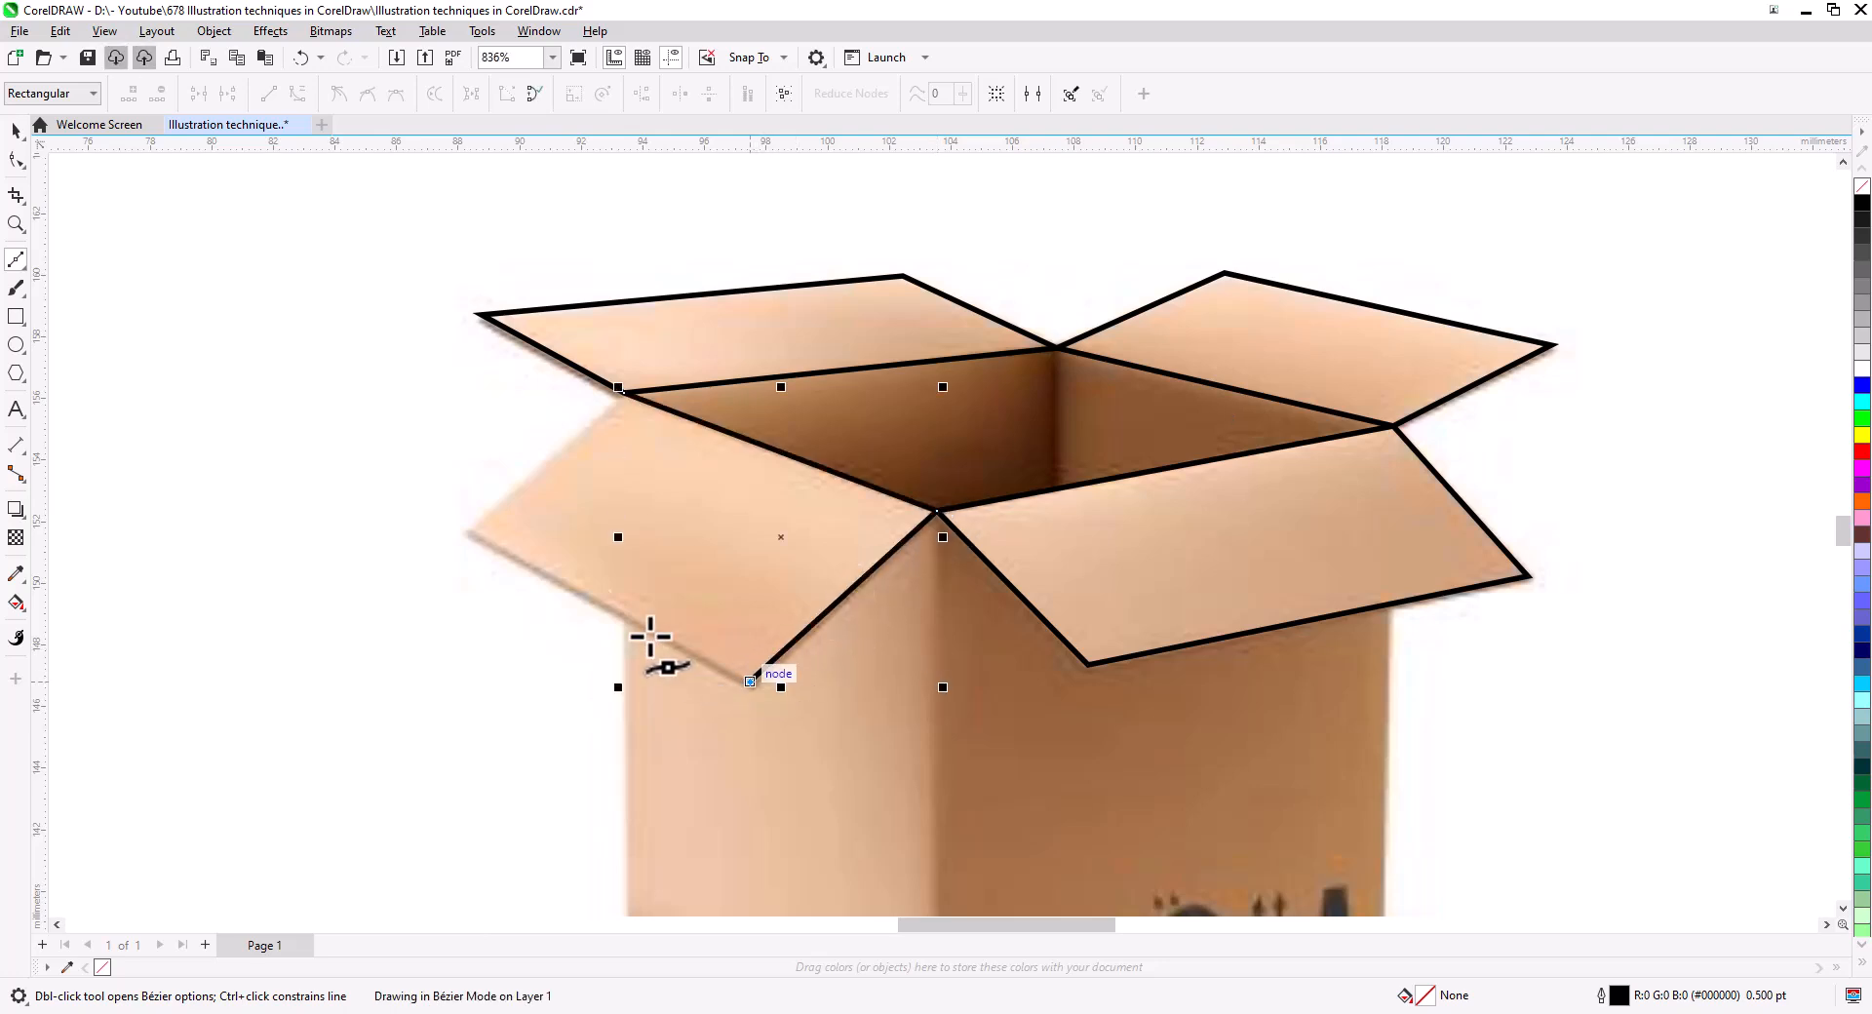
left_click(471, 533)
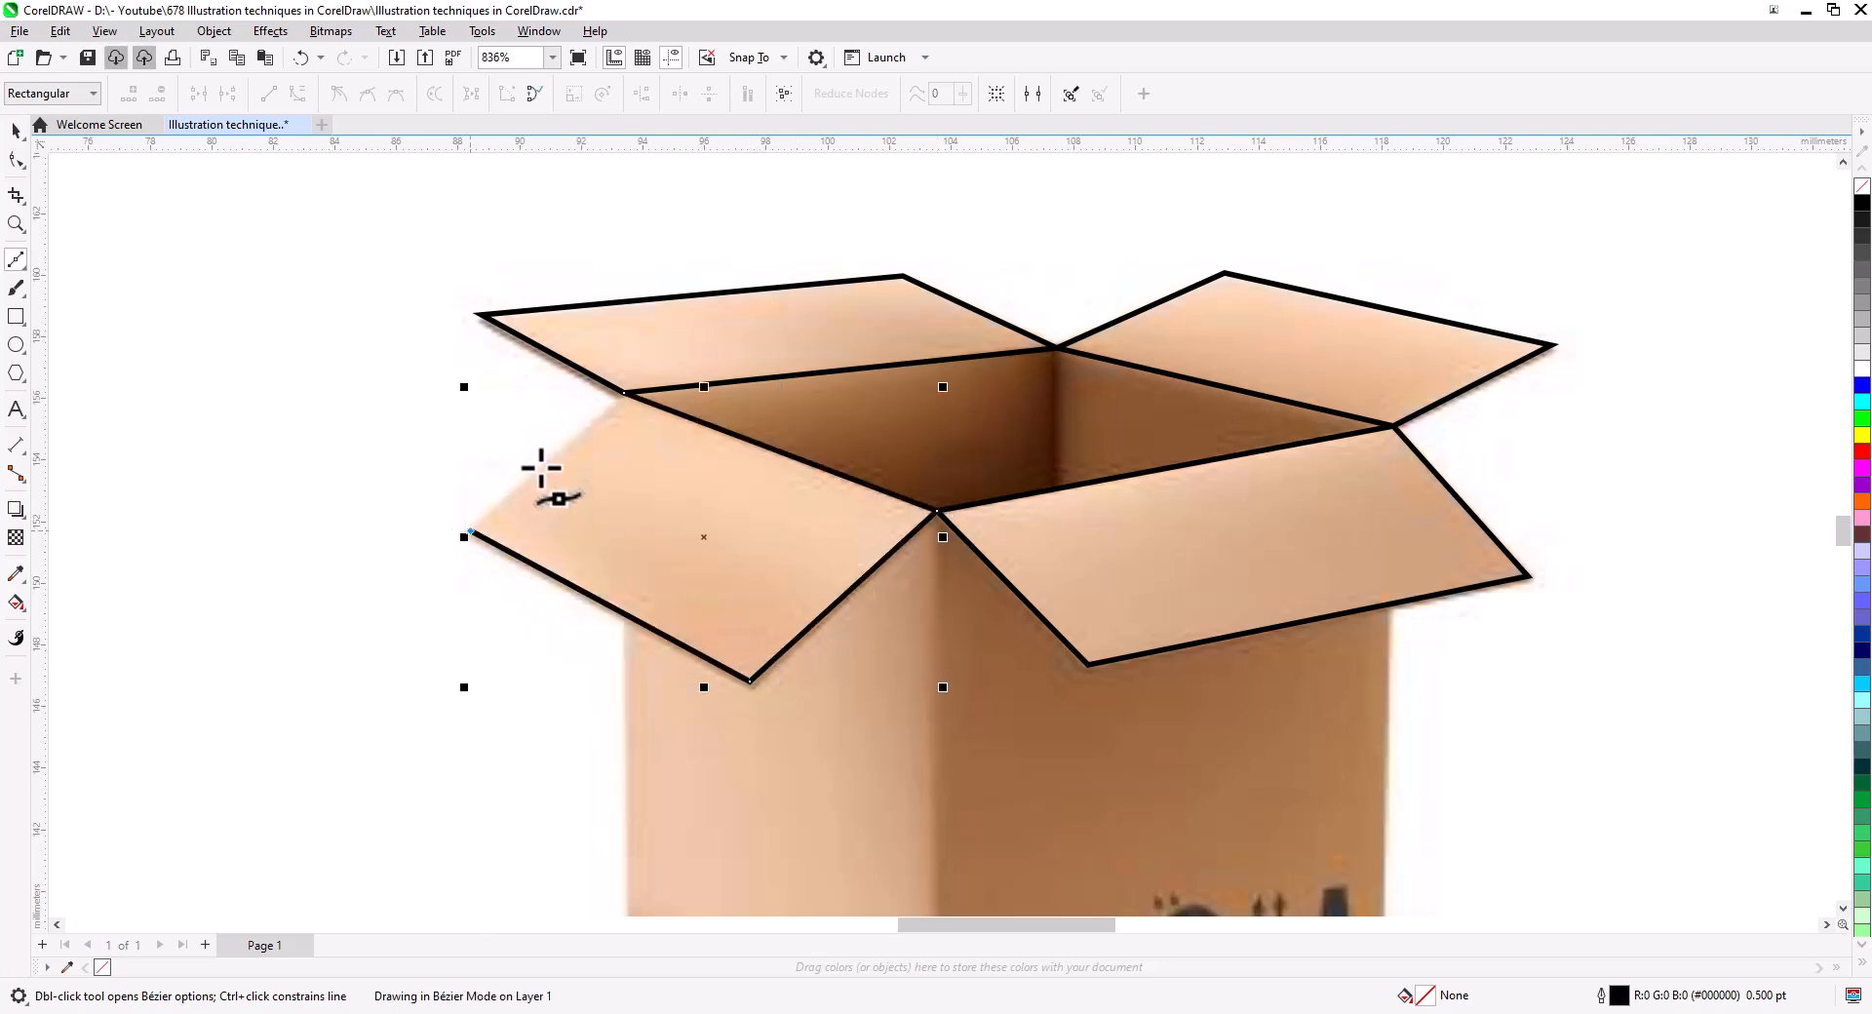
left_click(624, 393)
- Trace the box's left side wall as a closed Bézier outline that follows the lower edge of the front left flap
left_click_drag(719, 660, 675, 389)
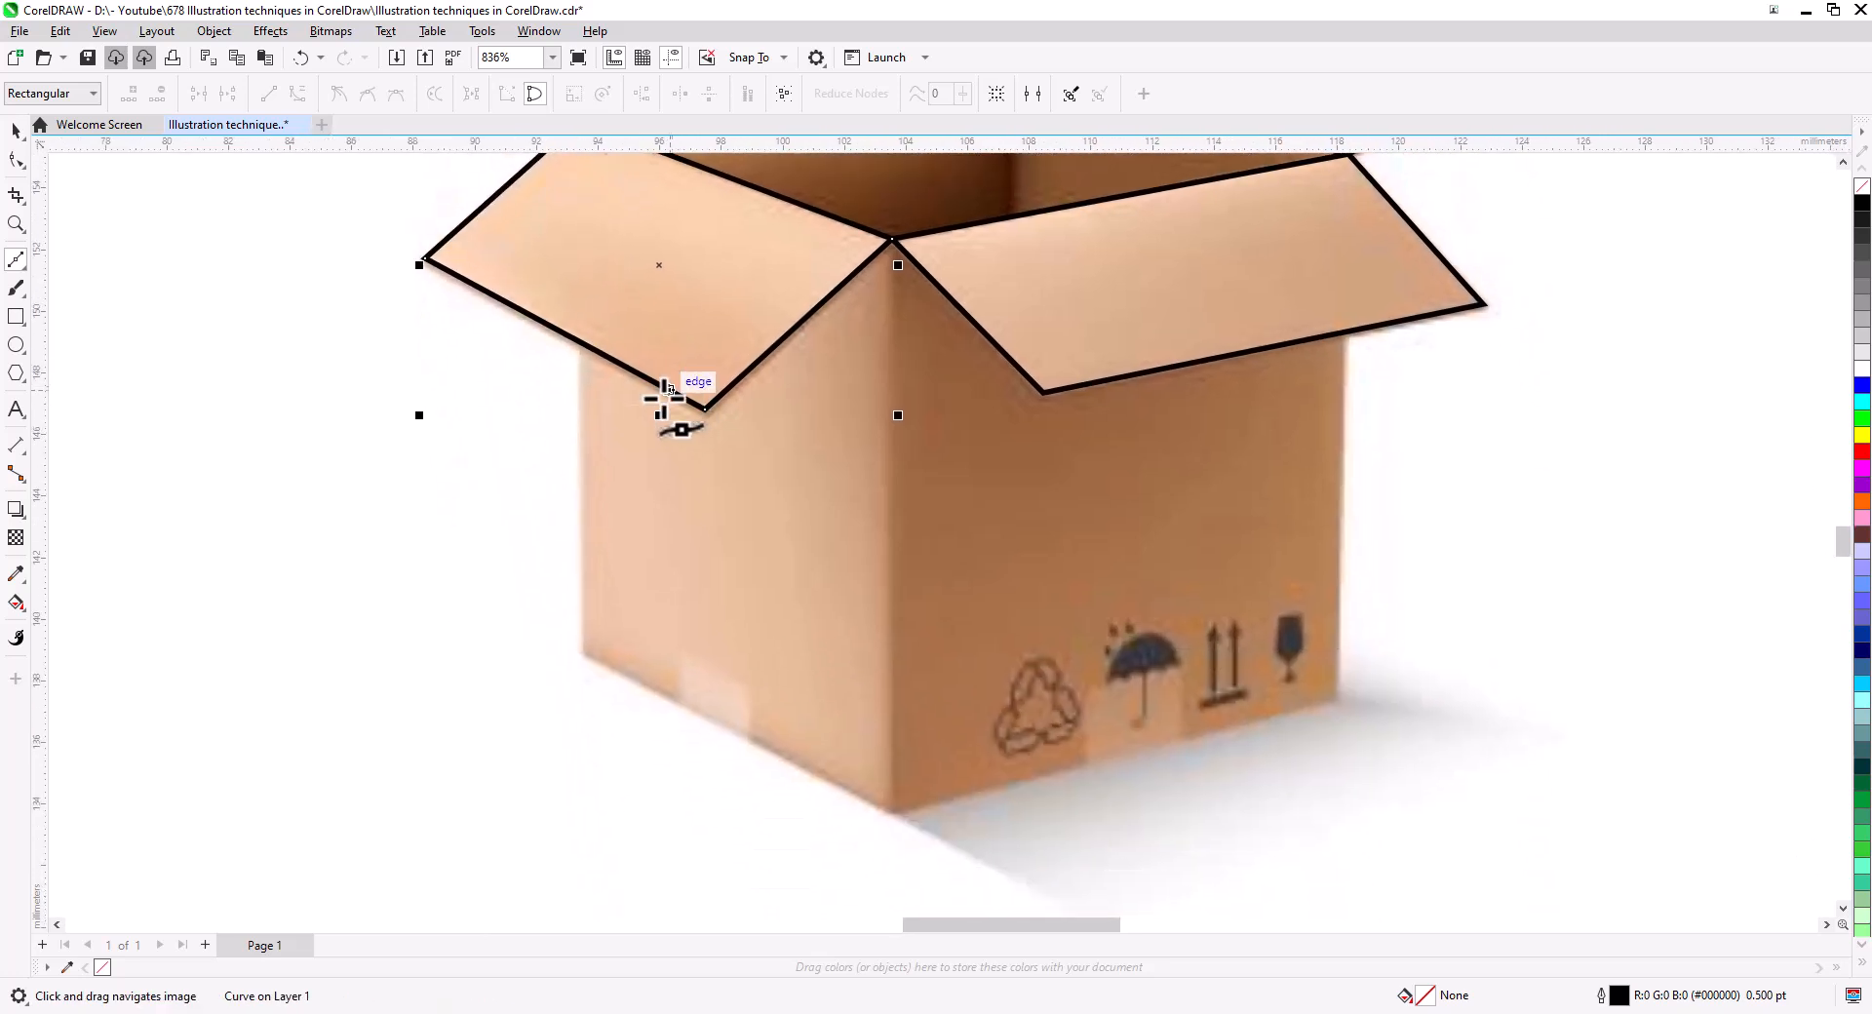
left_click(578, 341)
left_click(584, 651)
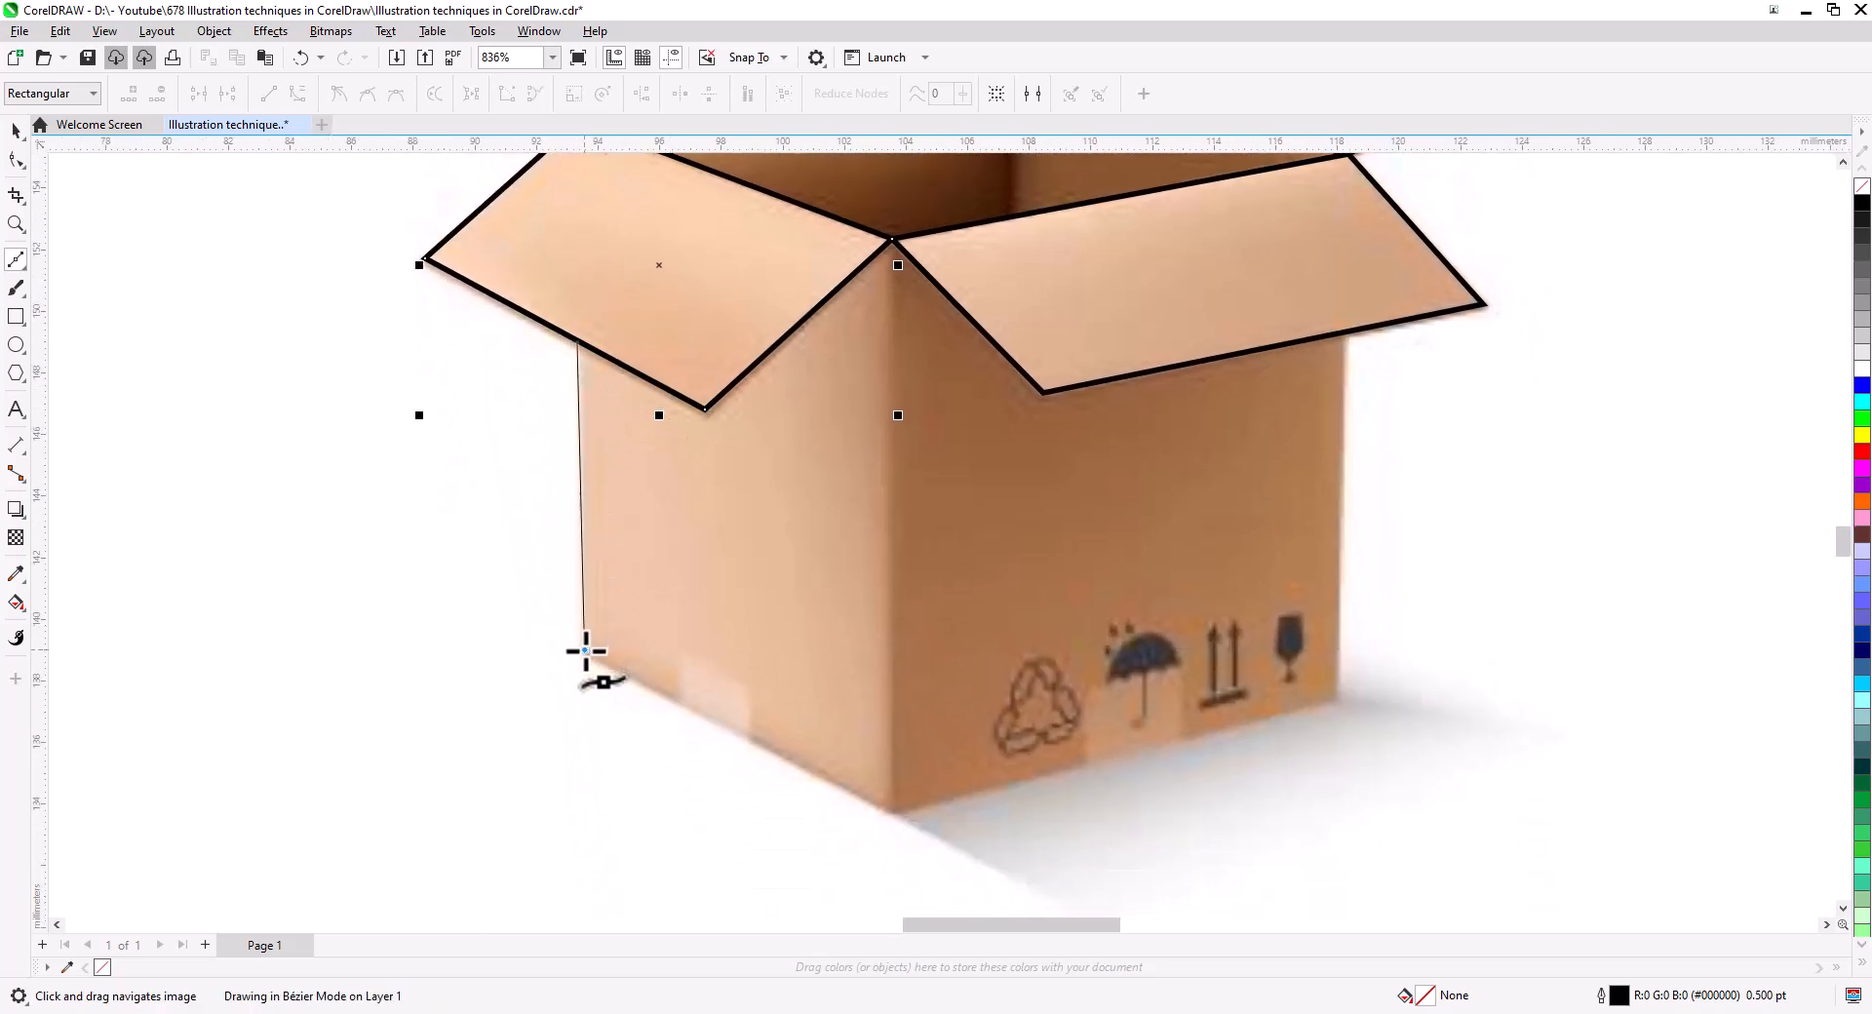
left_click(897, 812)
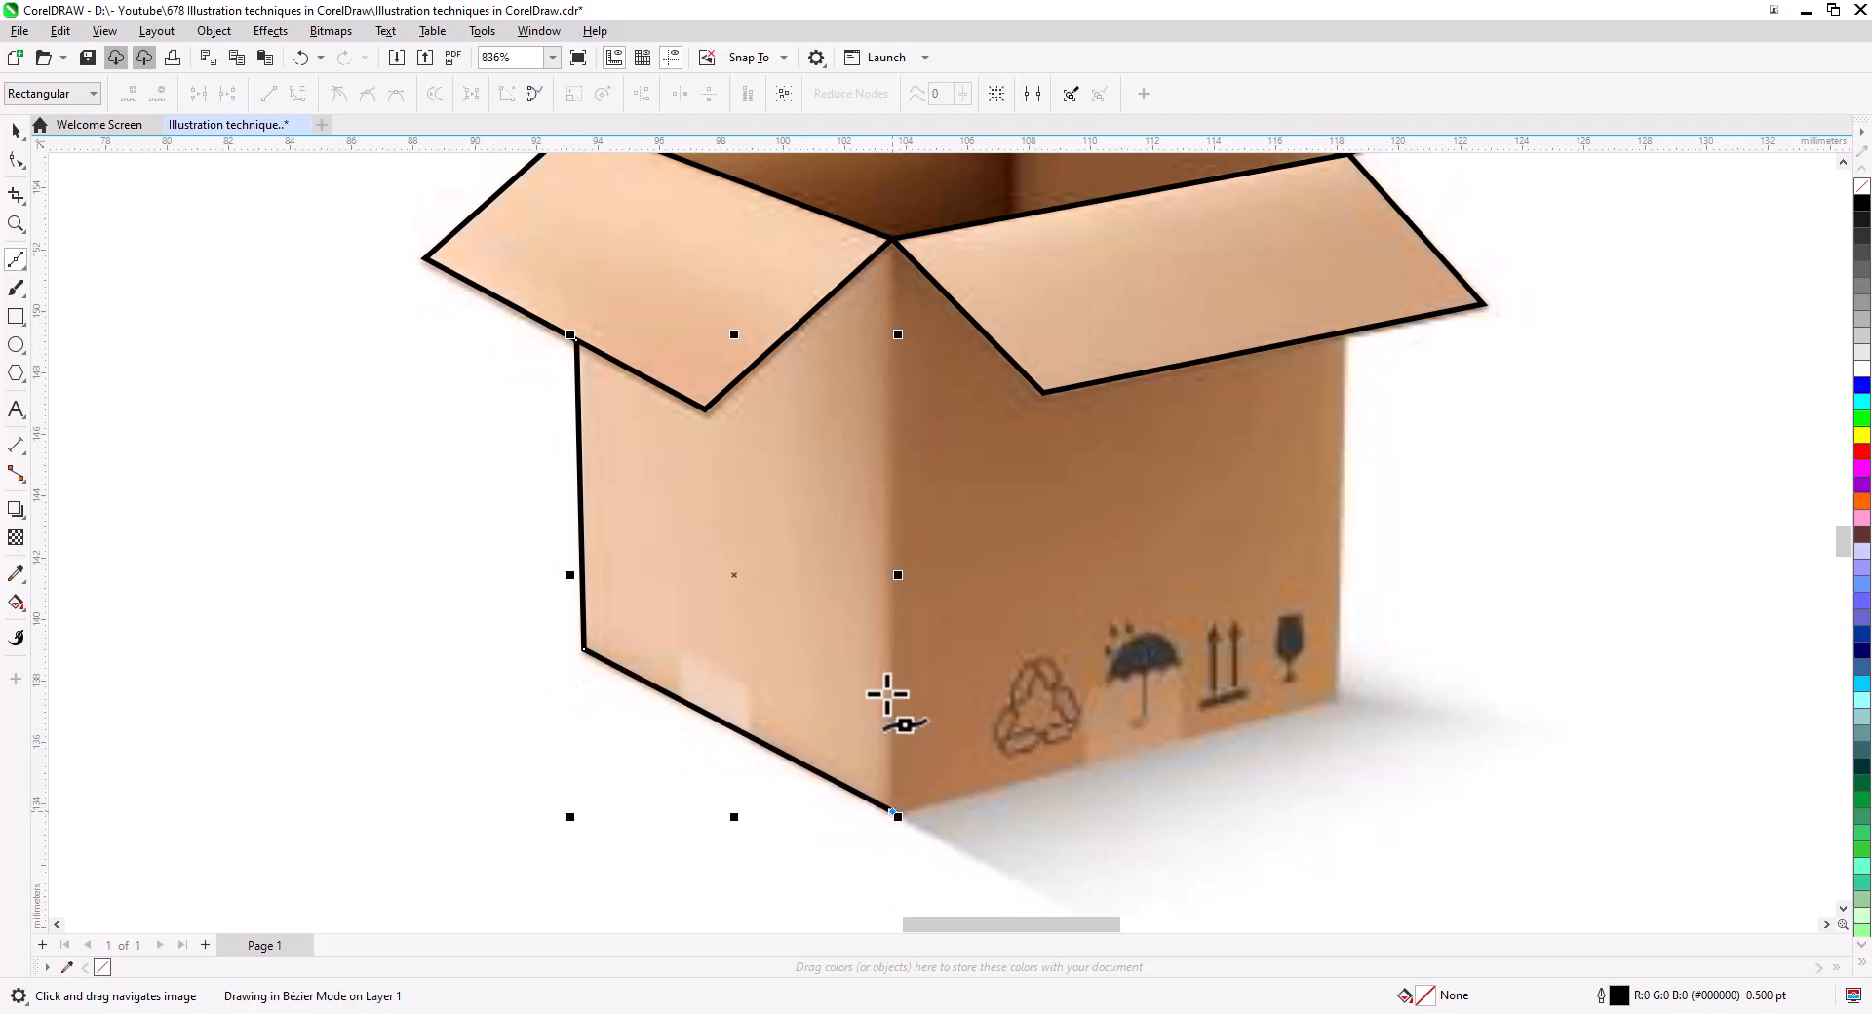
left_click(896, 240)
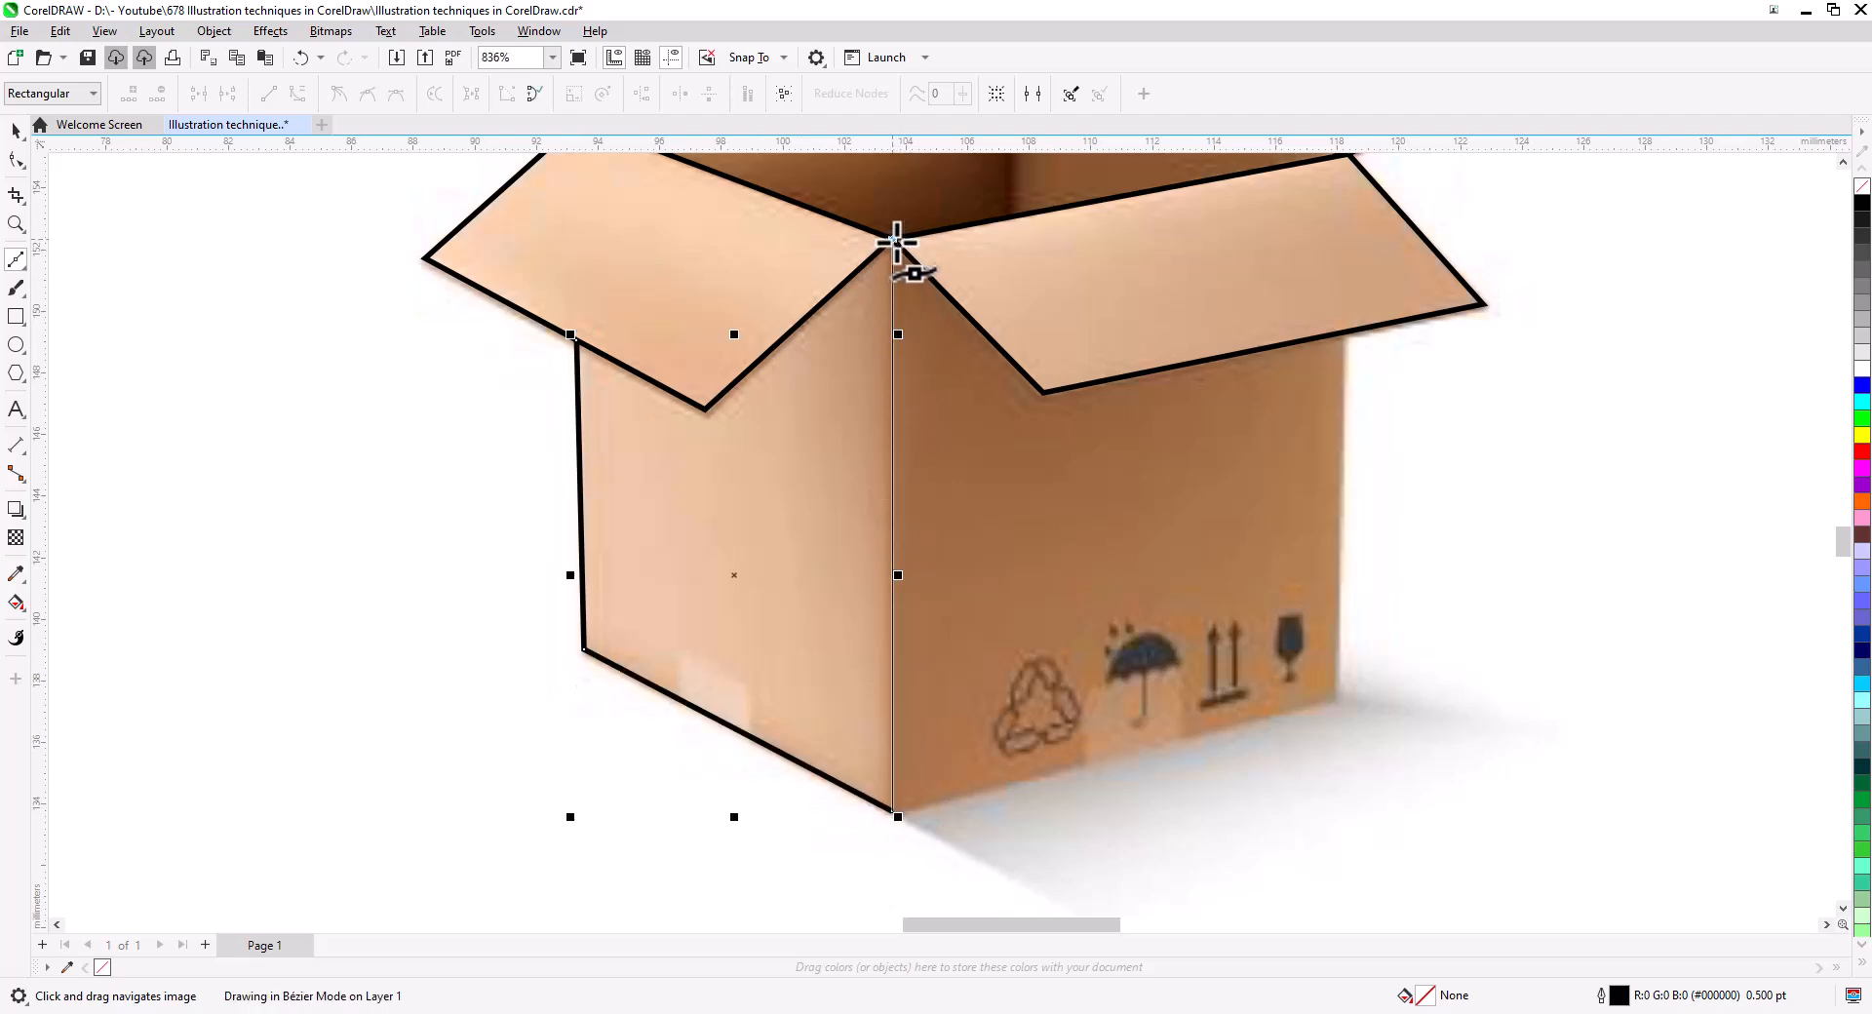
left_click(707, 409)
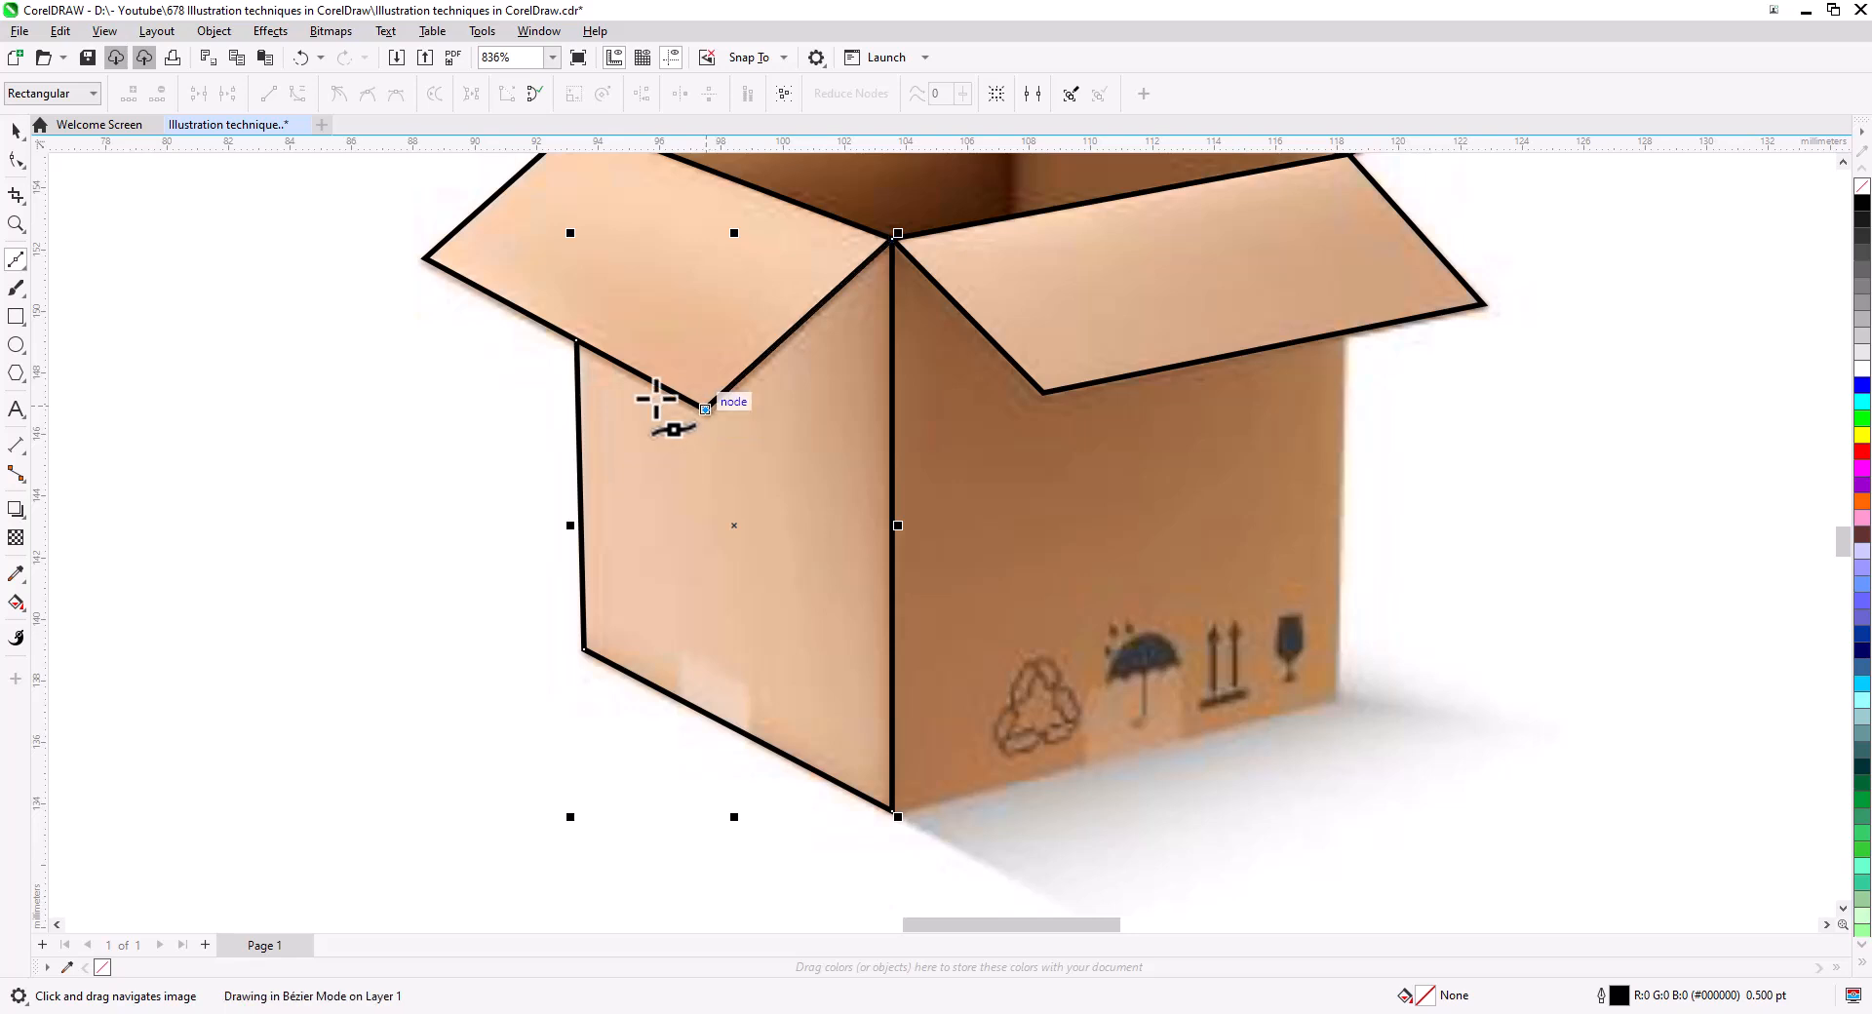
left_click(581, 341)
- Trace the box's right side wall as a closed Bézier outline that follows the lower edge of the front right flap
left_click_drag(1024, 598, 785, 668)
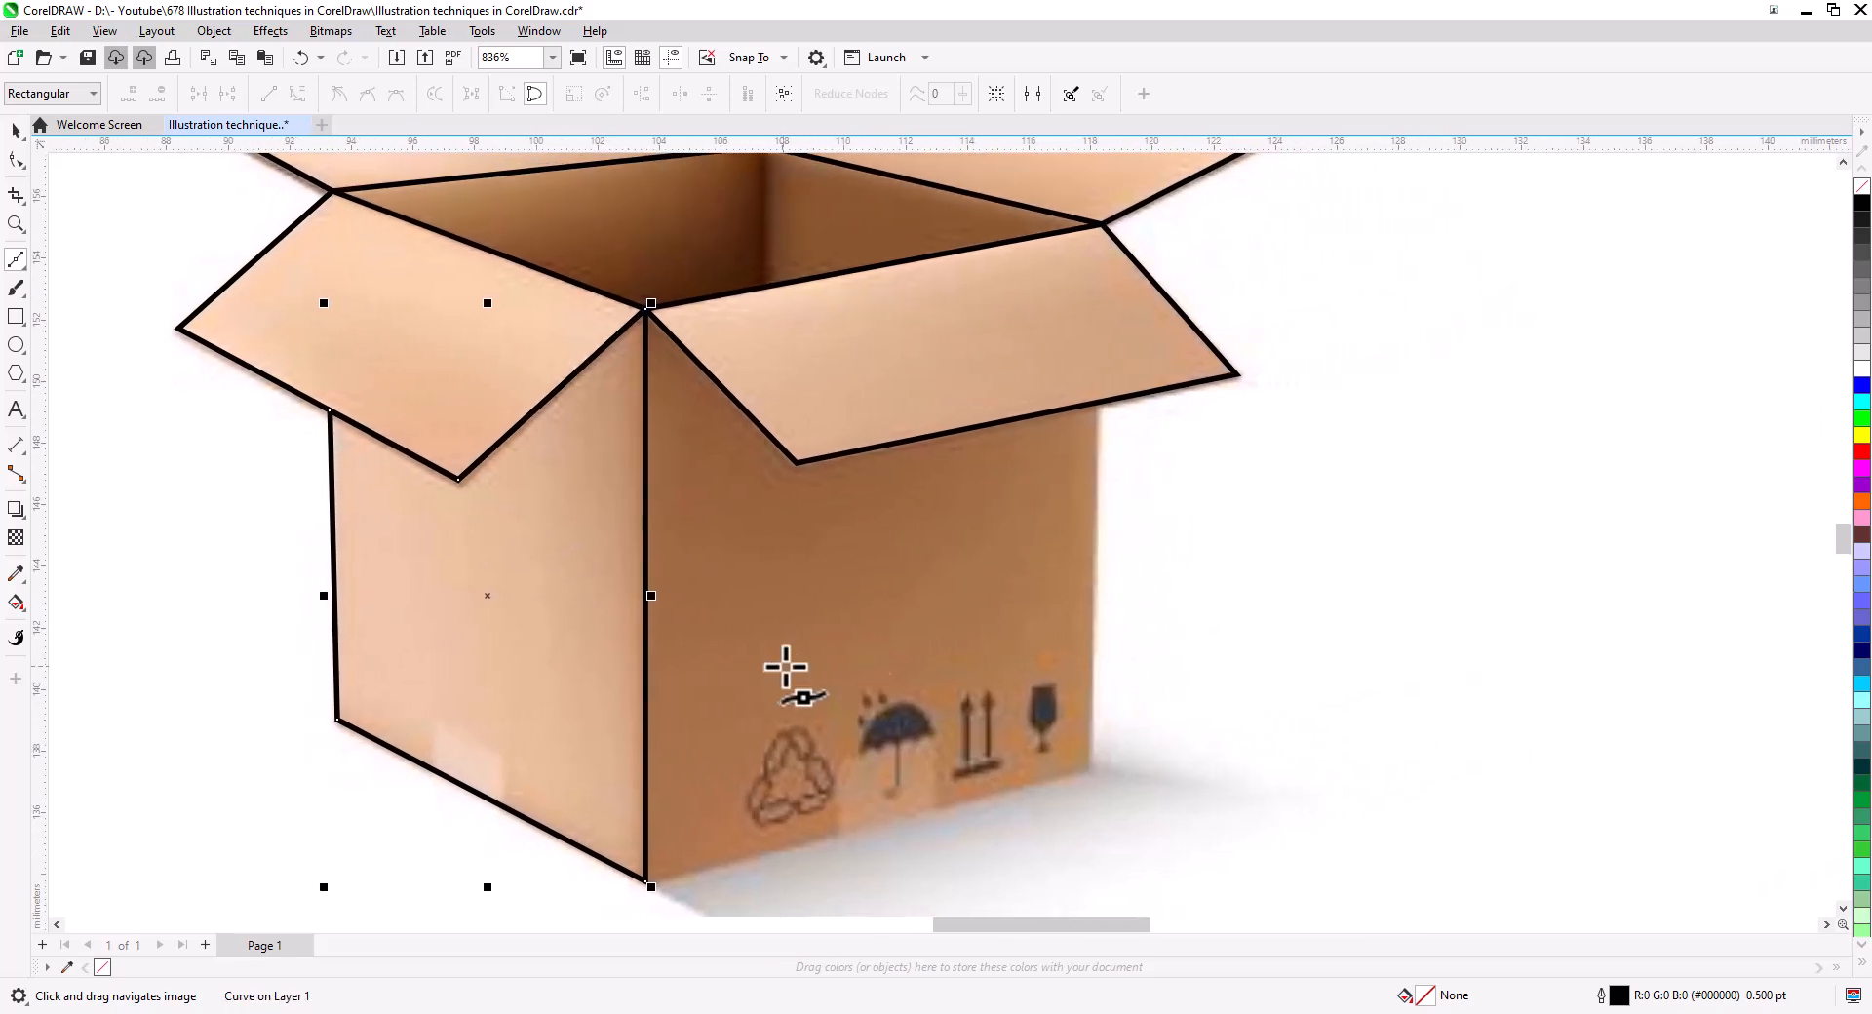
left_click(1099, 401)
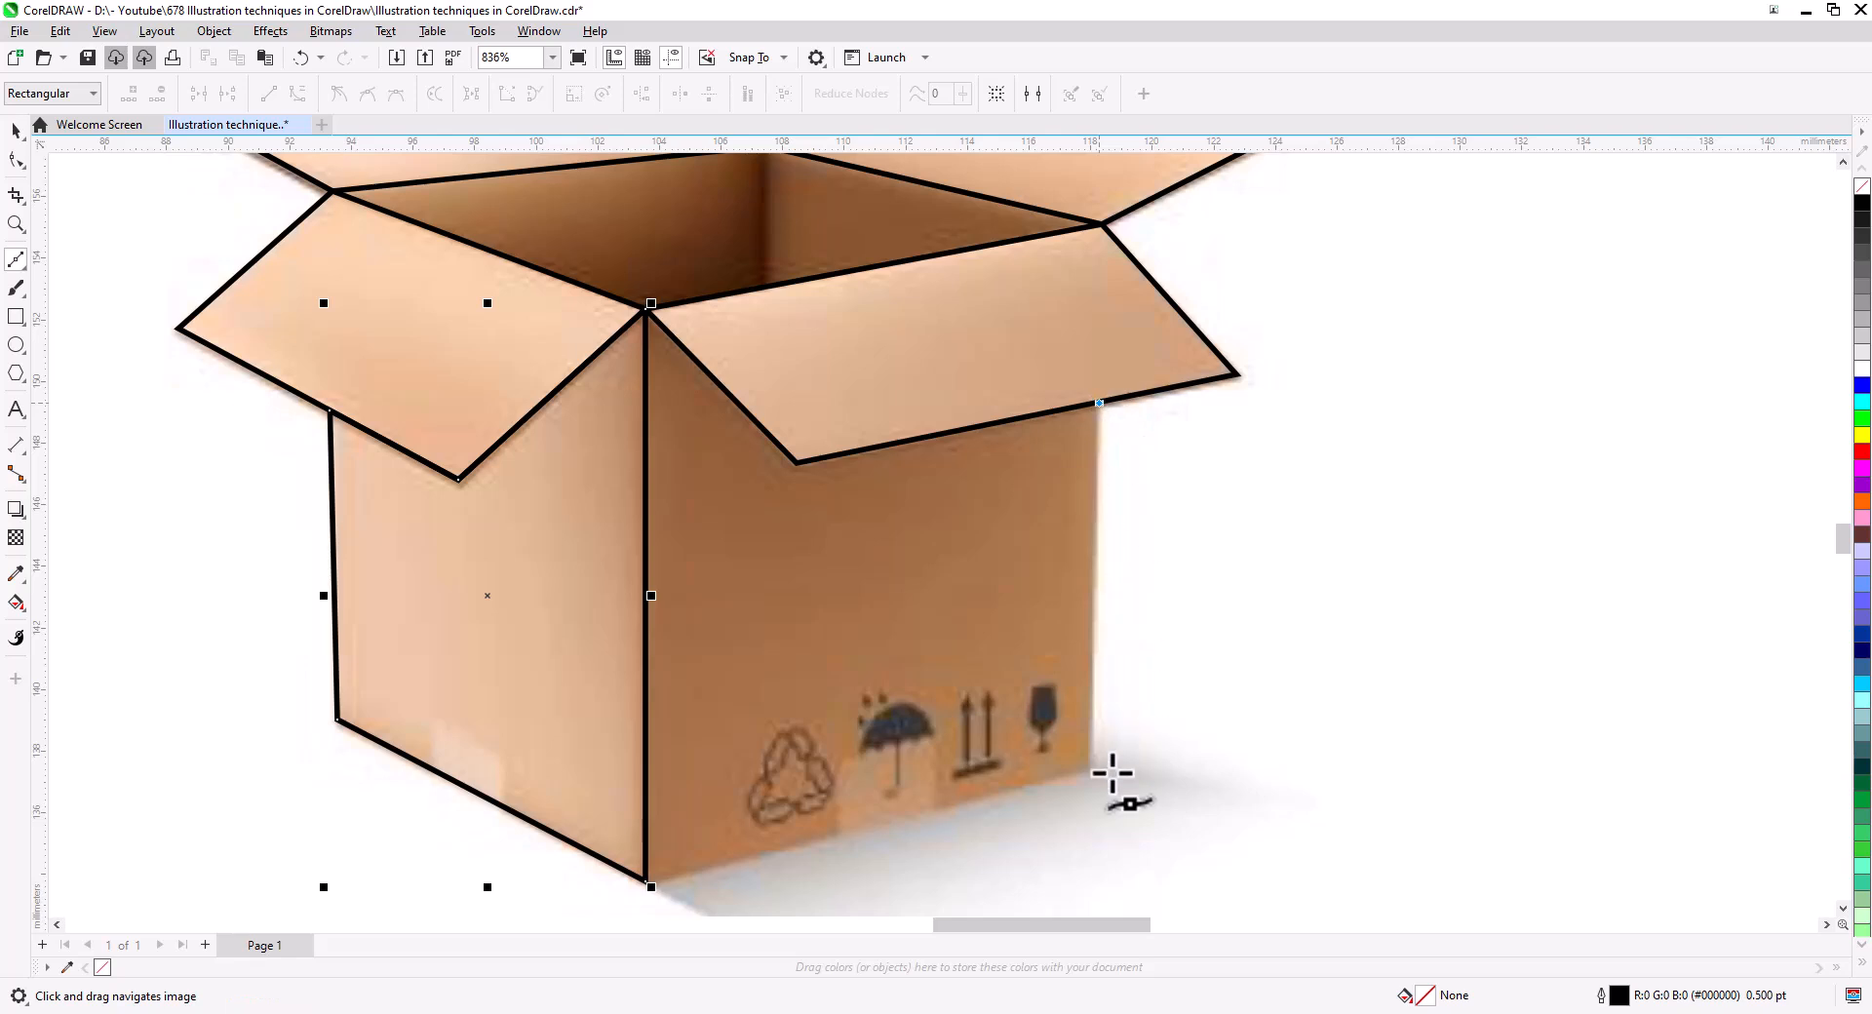
left_click(1090, 769)
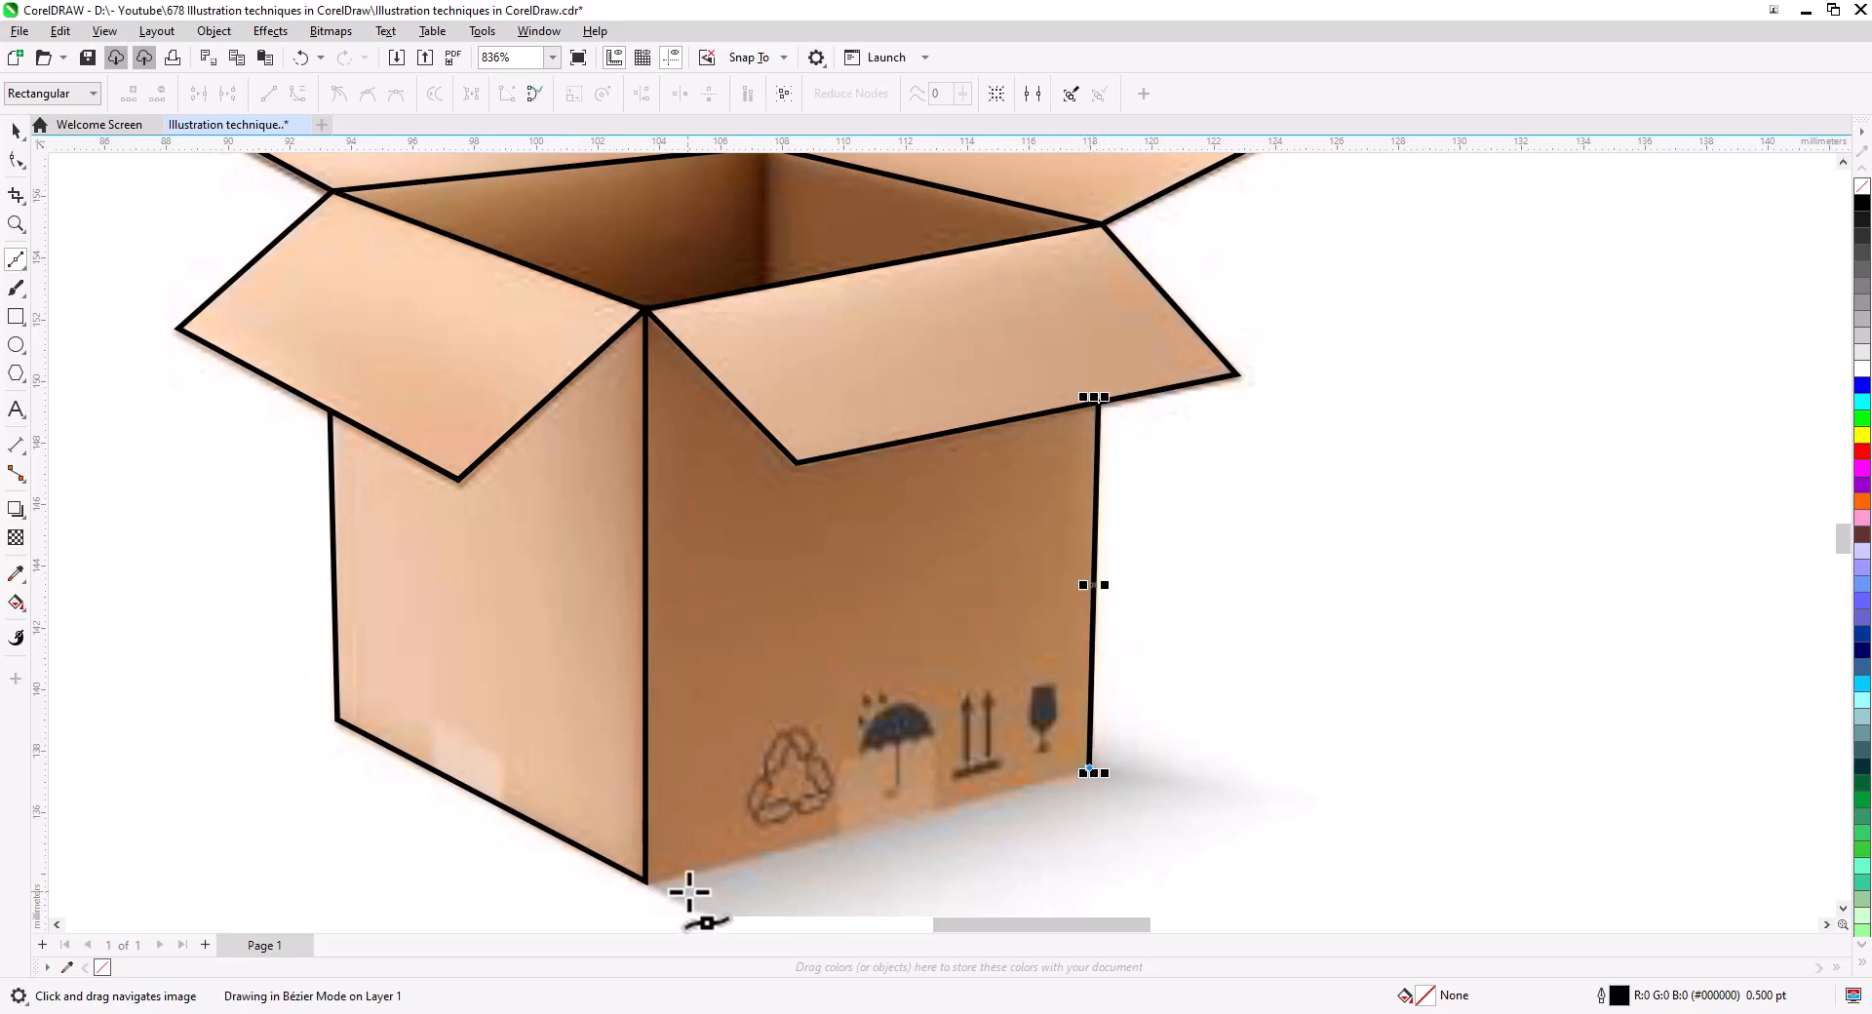
left_click(646, 882)
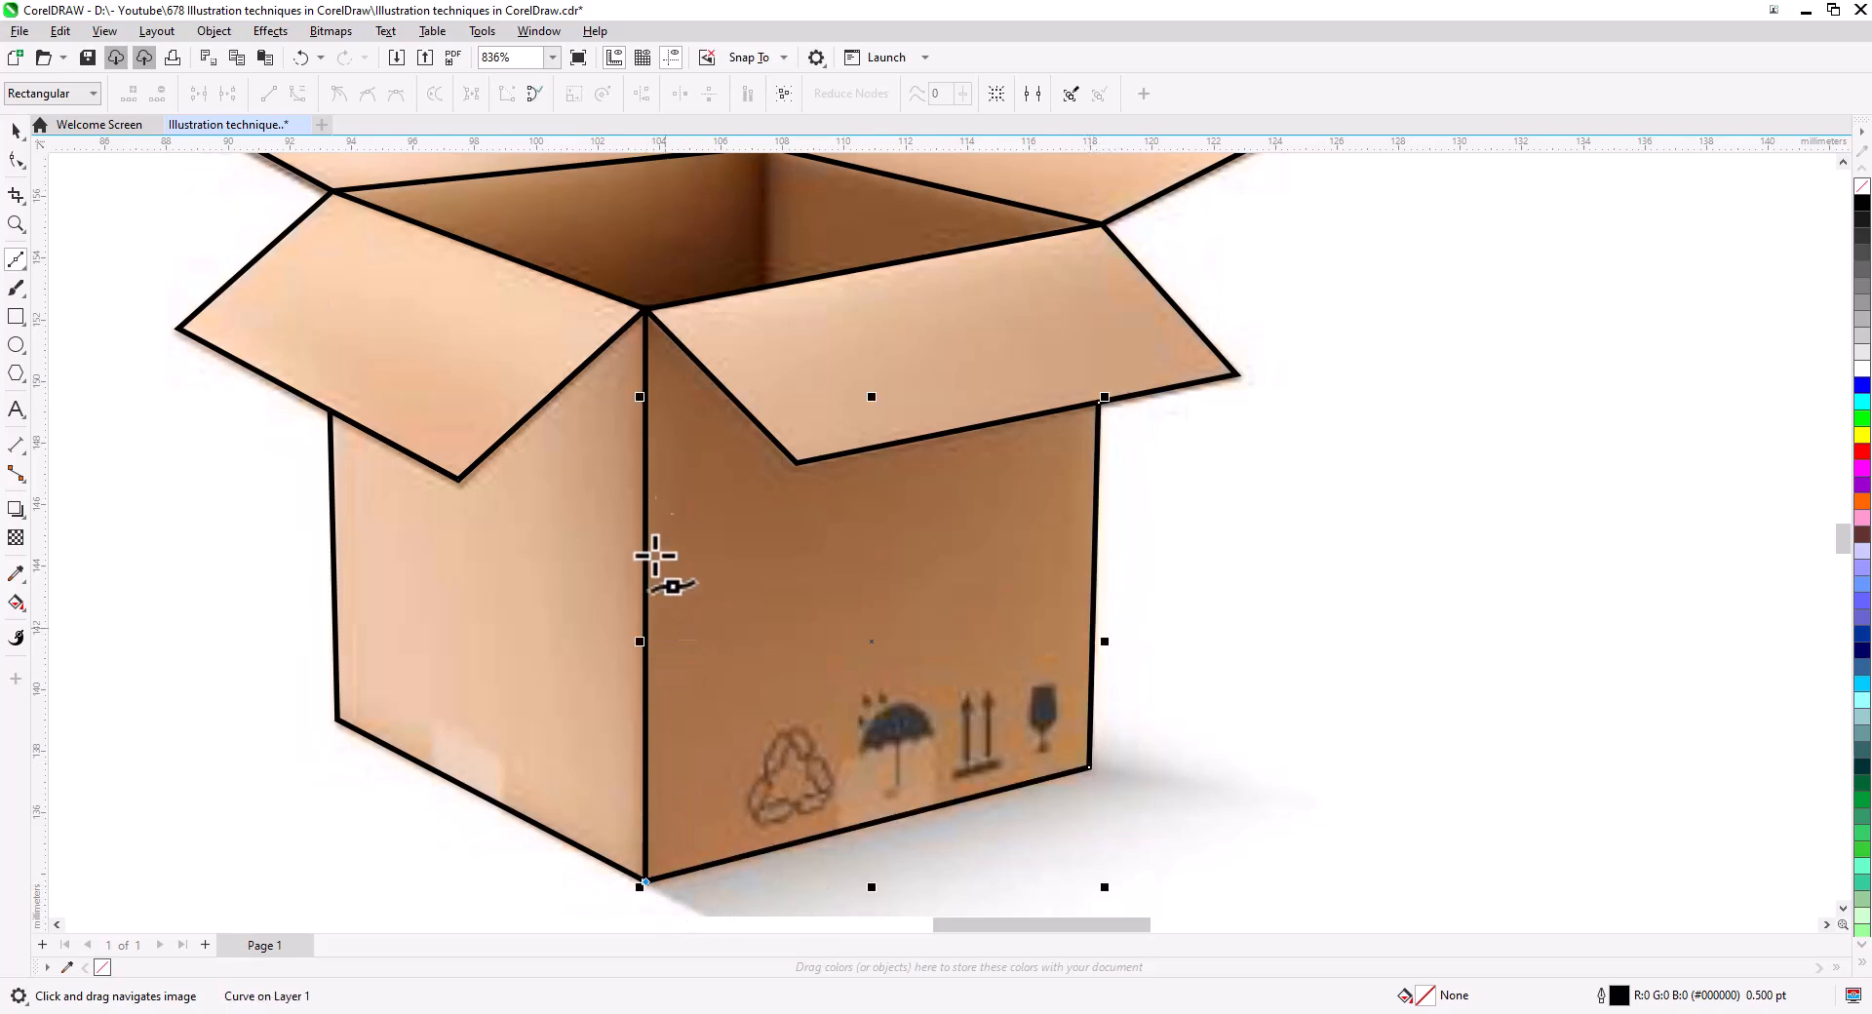
left_click(645, 312)
left_click(796, 463)
left_click(1092, 403)
left_click(1099, 403)
- Trace the left interior wall in the box opening as a closed Bézier outline, including the vertical inner corner edge
left_click_drag(823, 342, 883, 623)
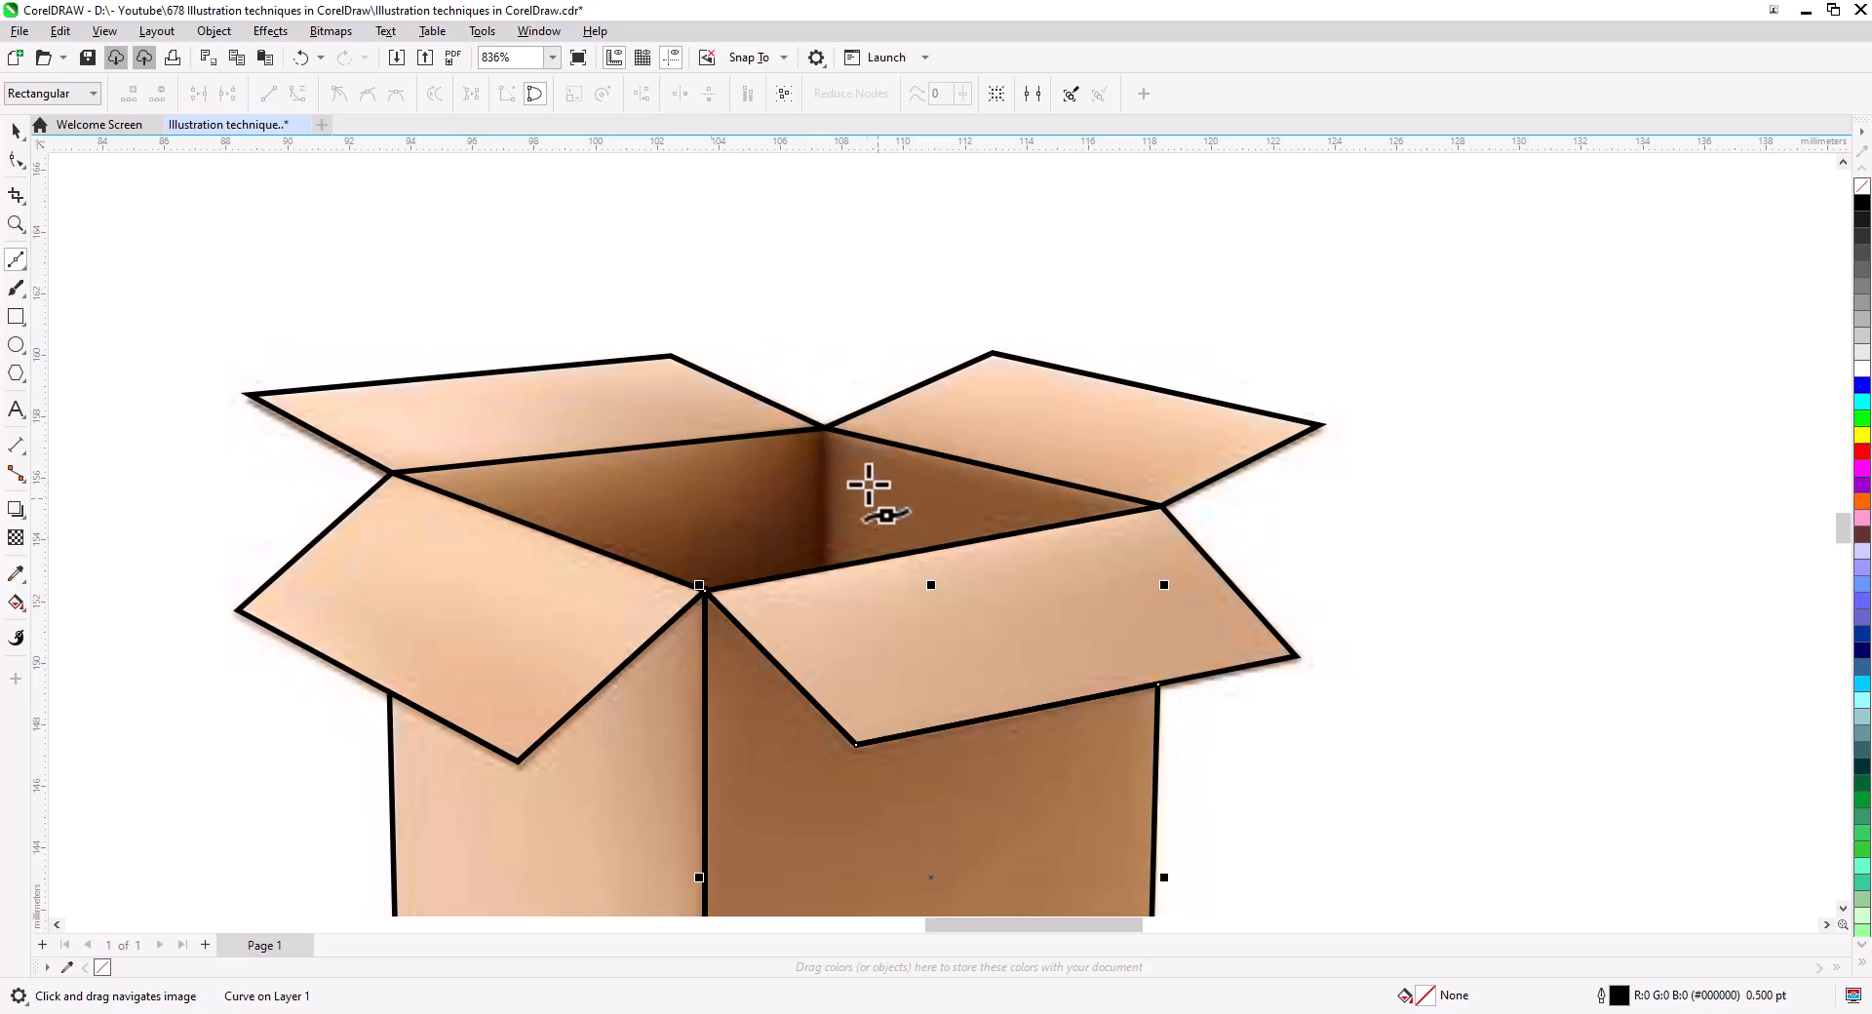
scroll(814, 507, "up", 2)
left_click_drag(858, 456, 992, 358)
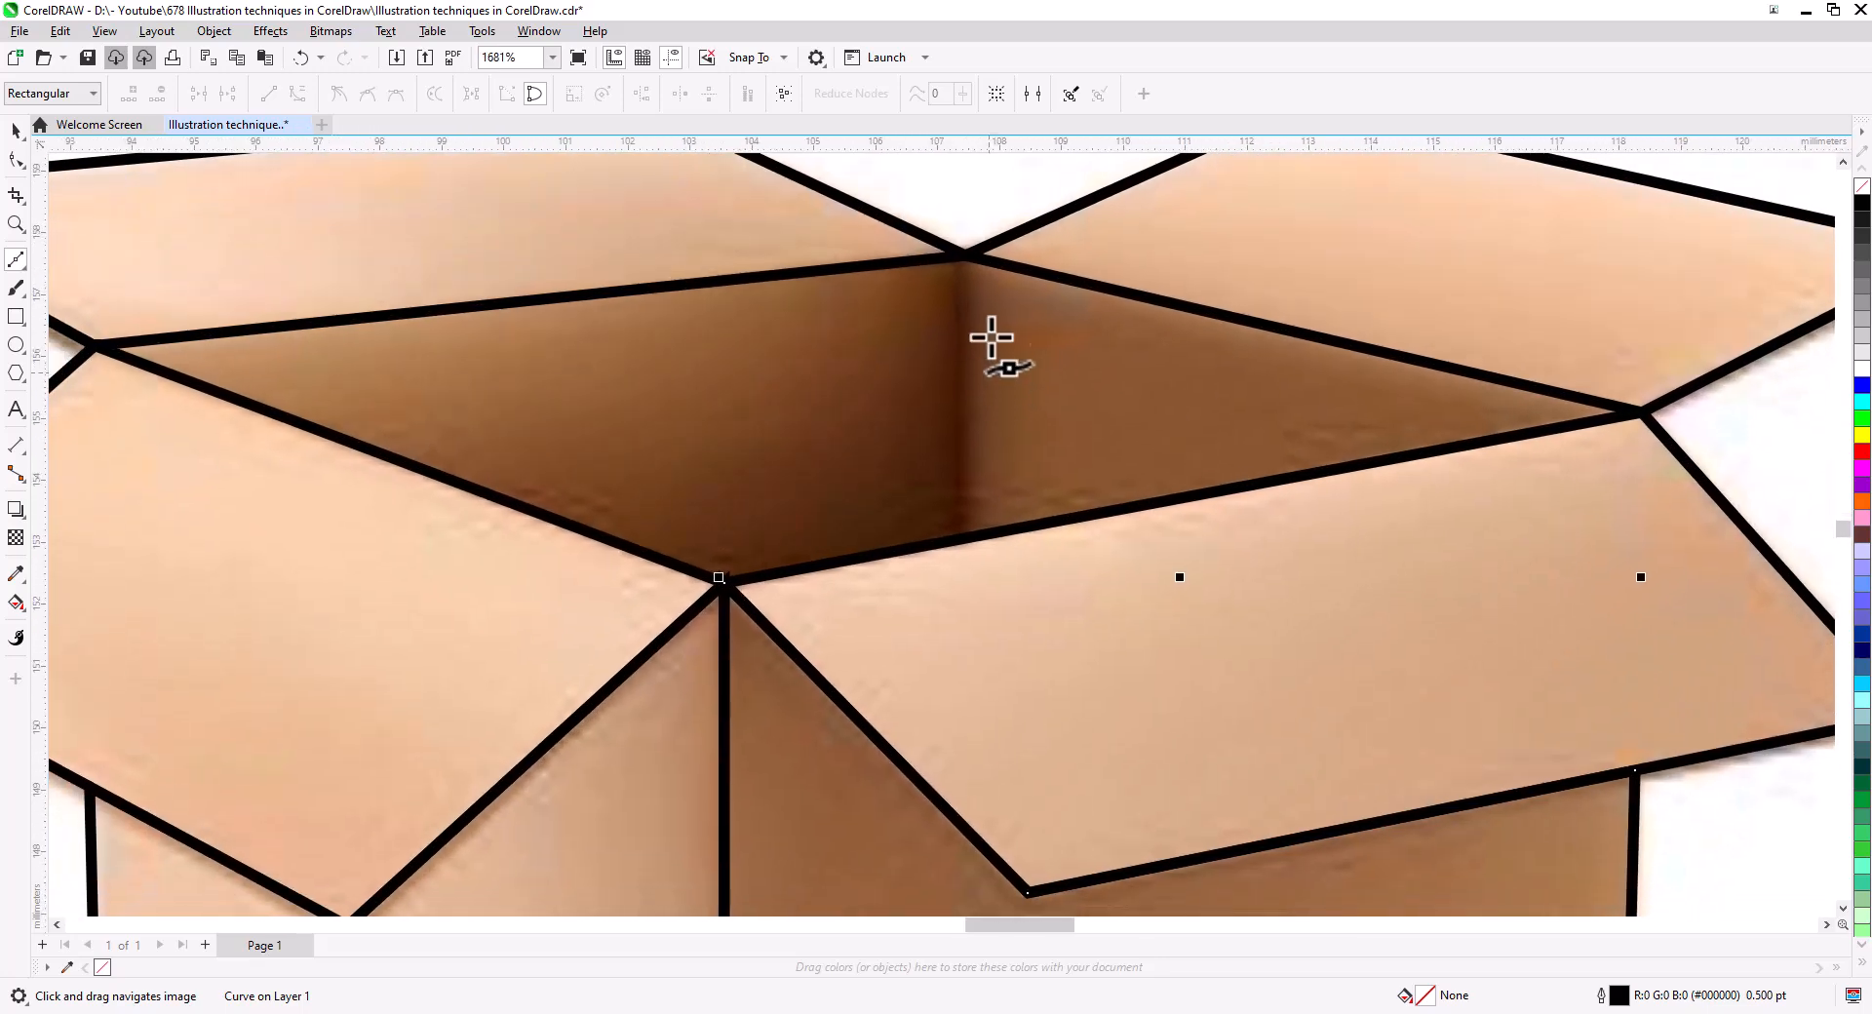
left_click(966, 254)
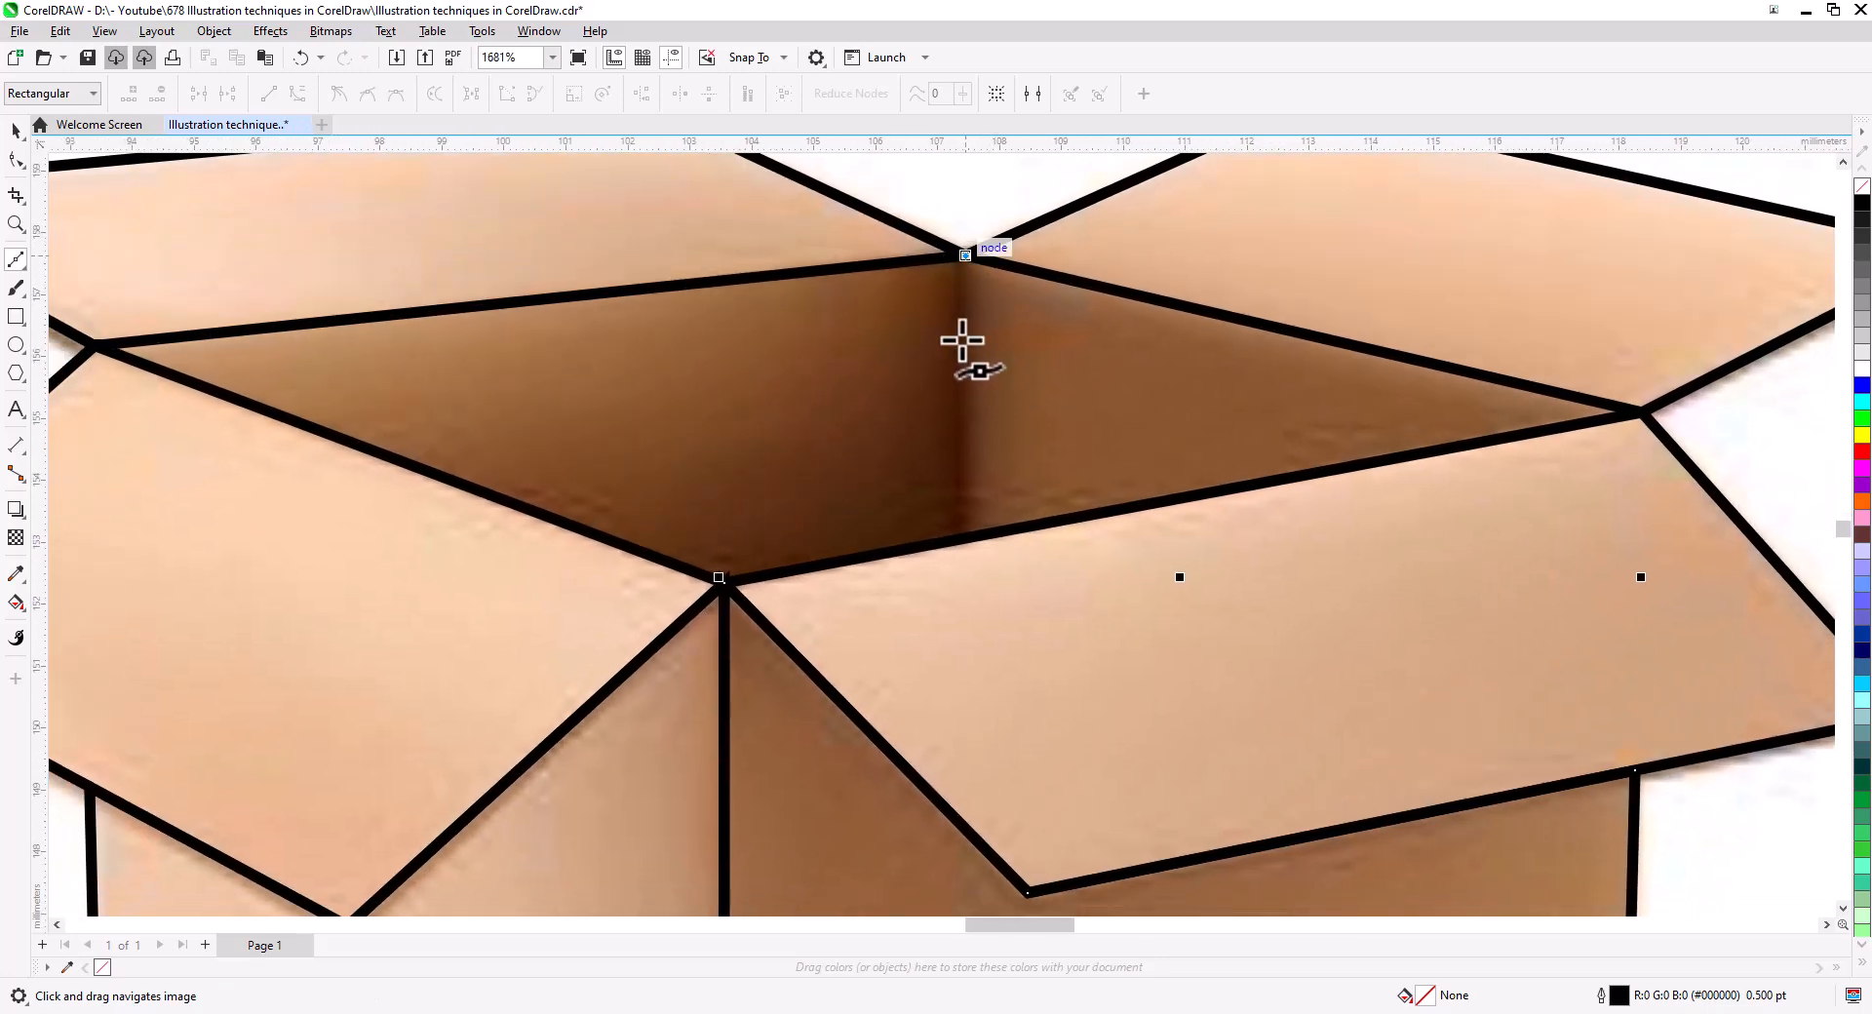
left_click(964, 537)
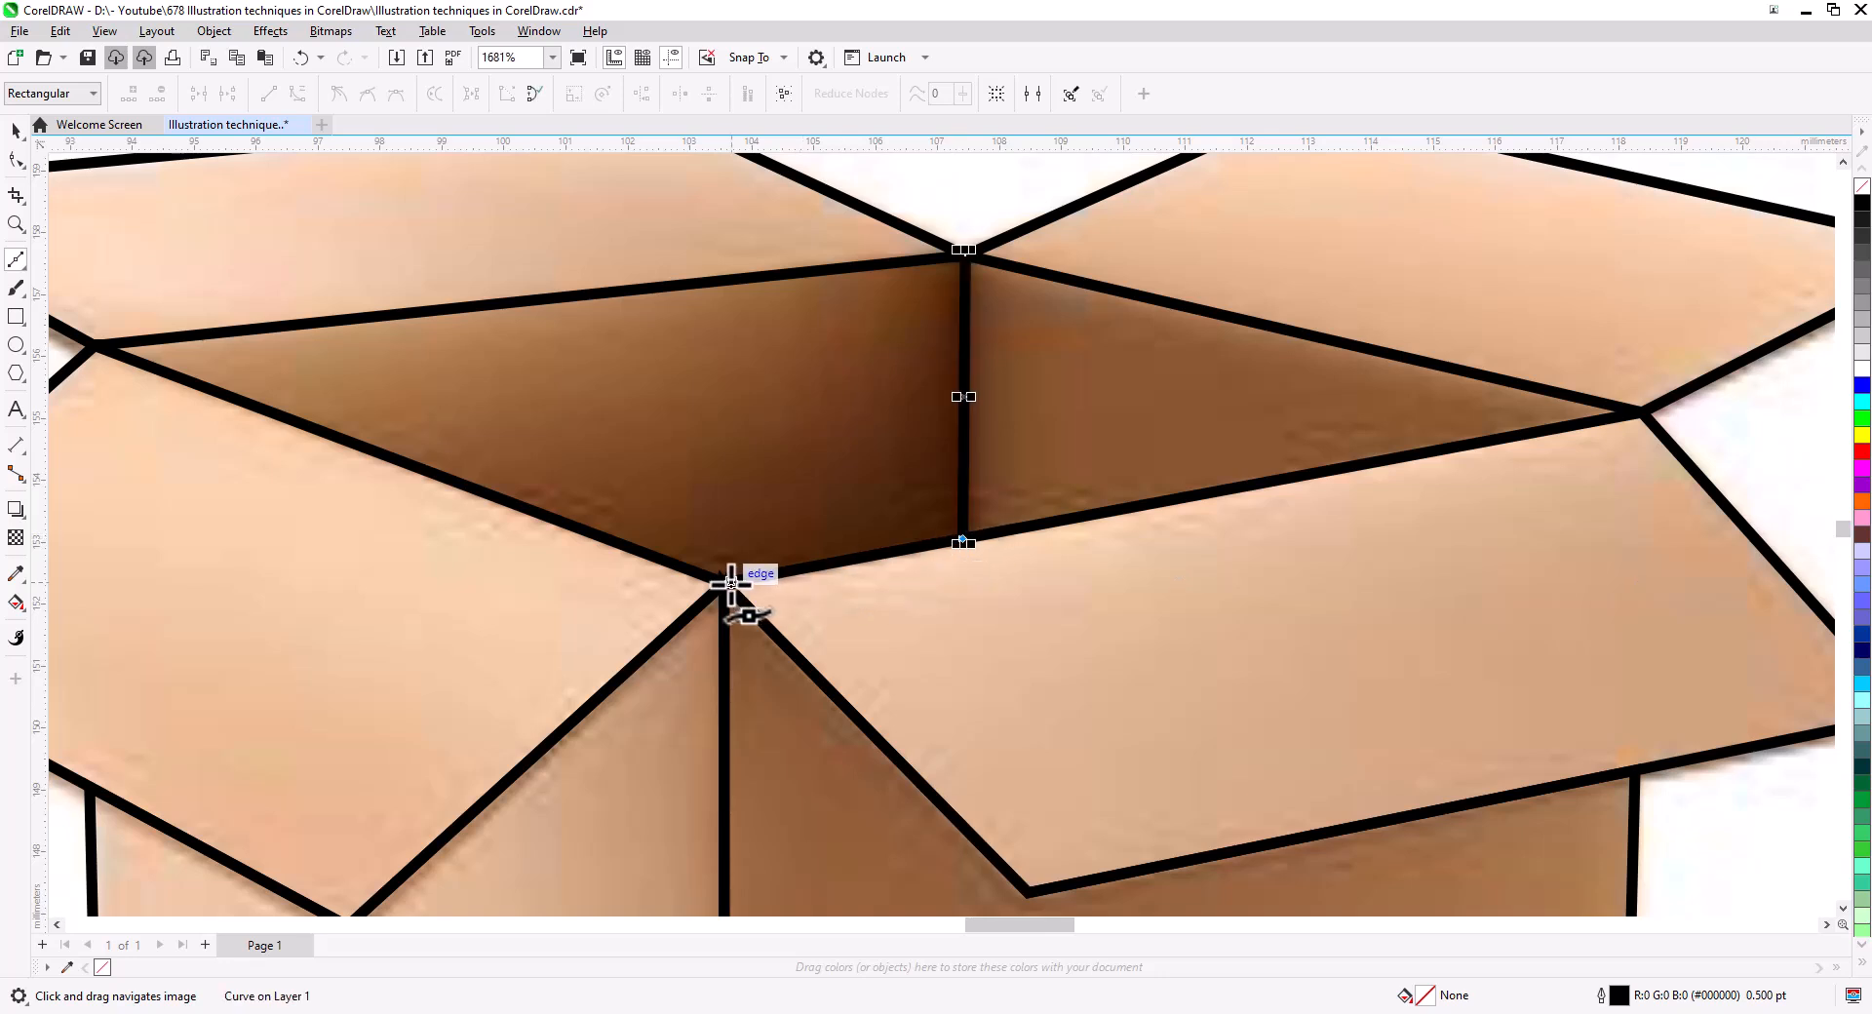
left_click(722, 583)
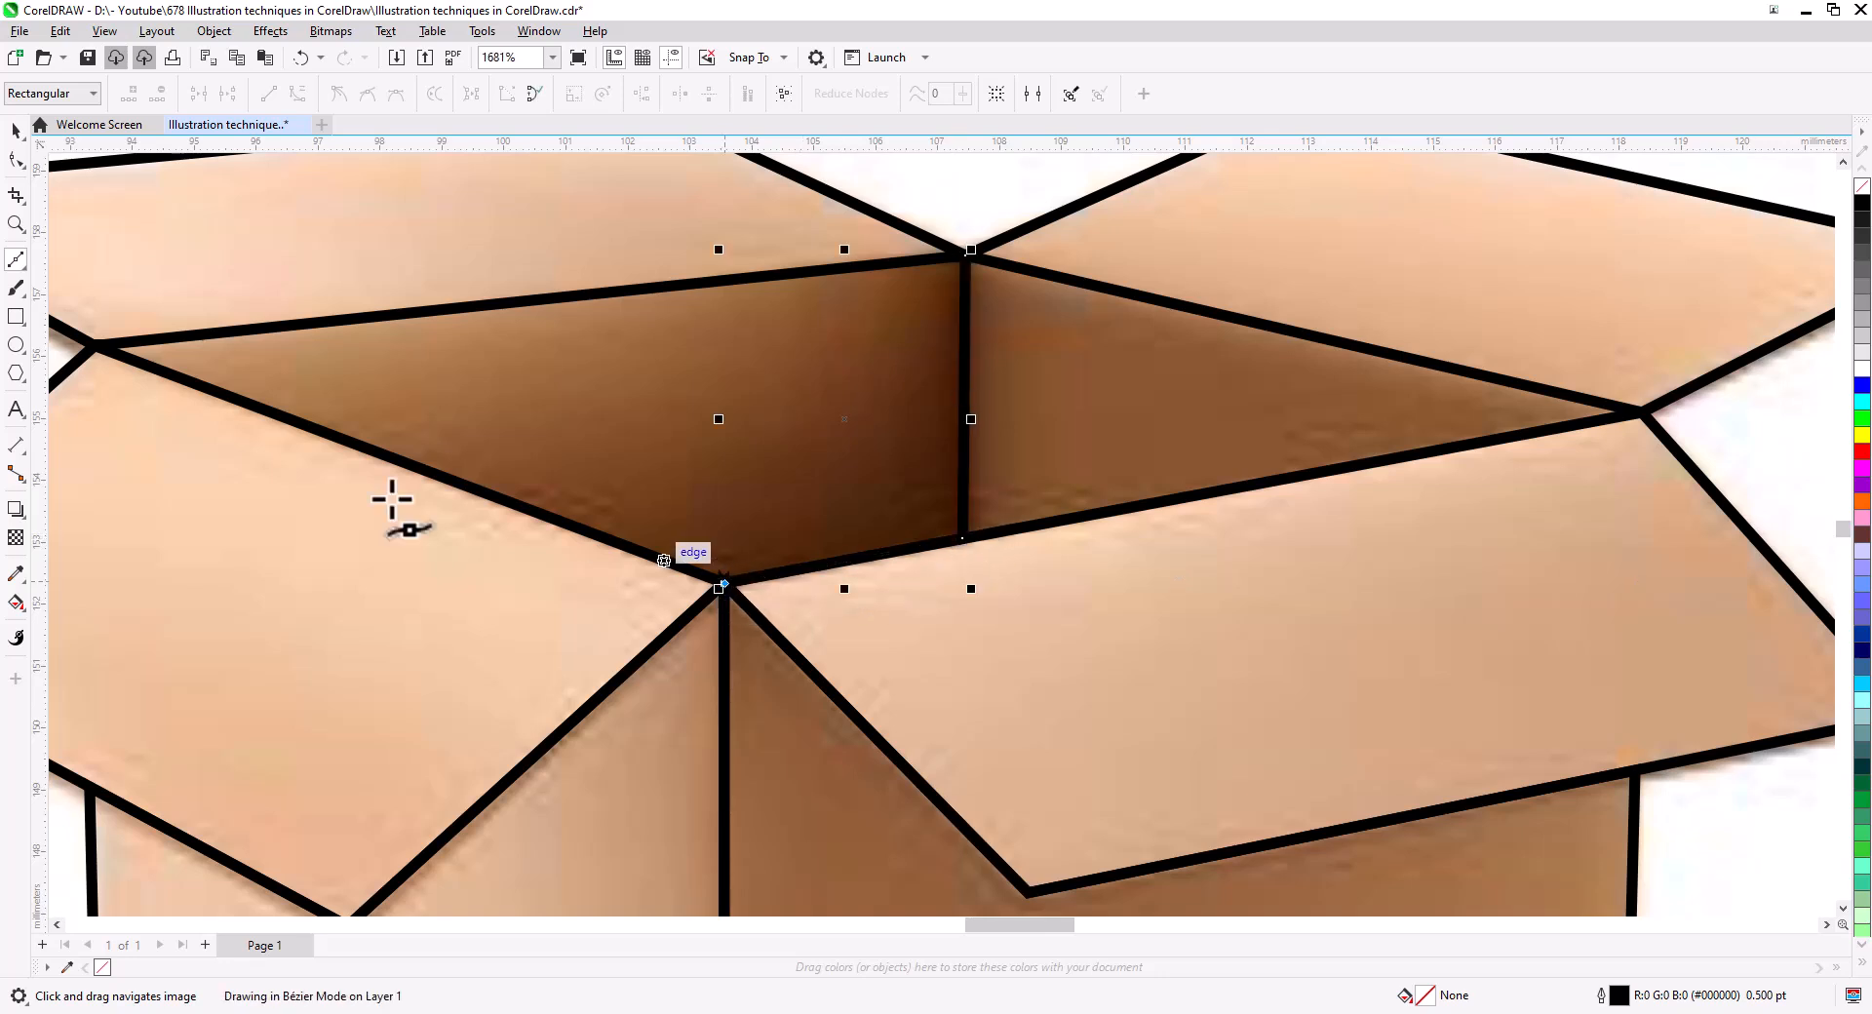
left_click(96, 346)
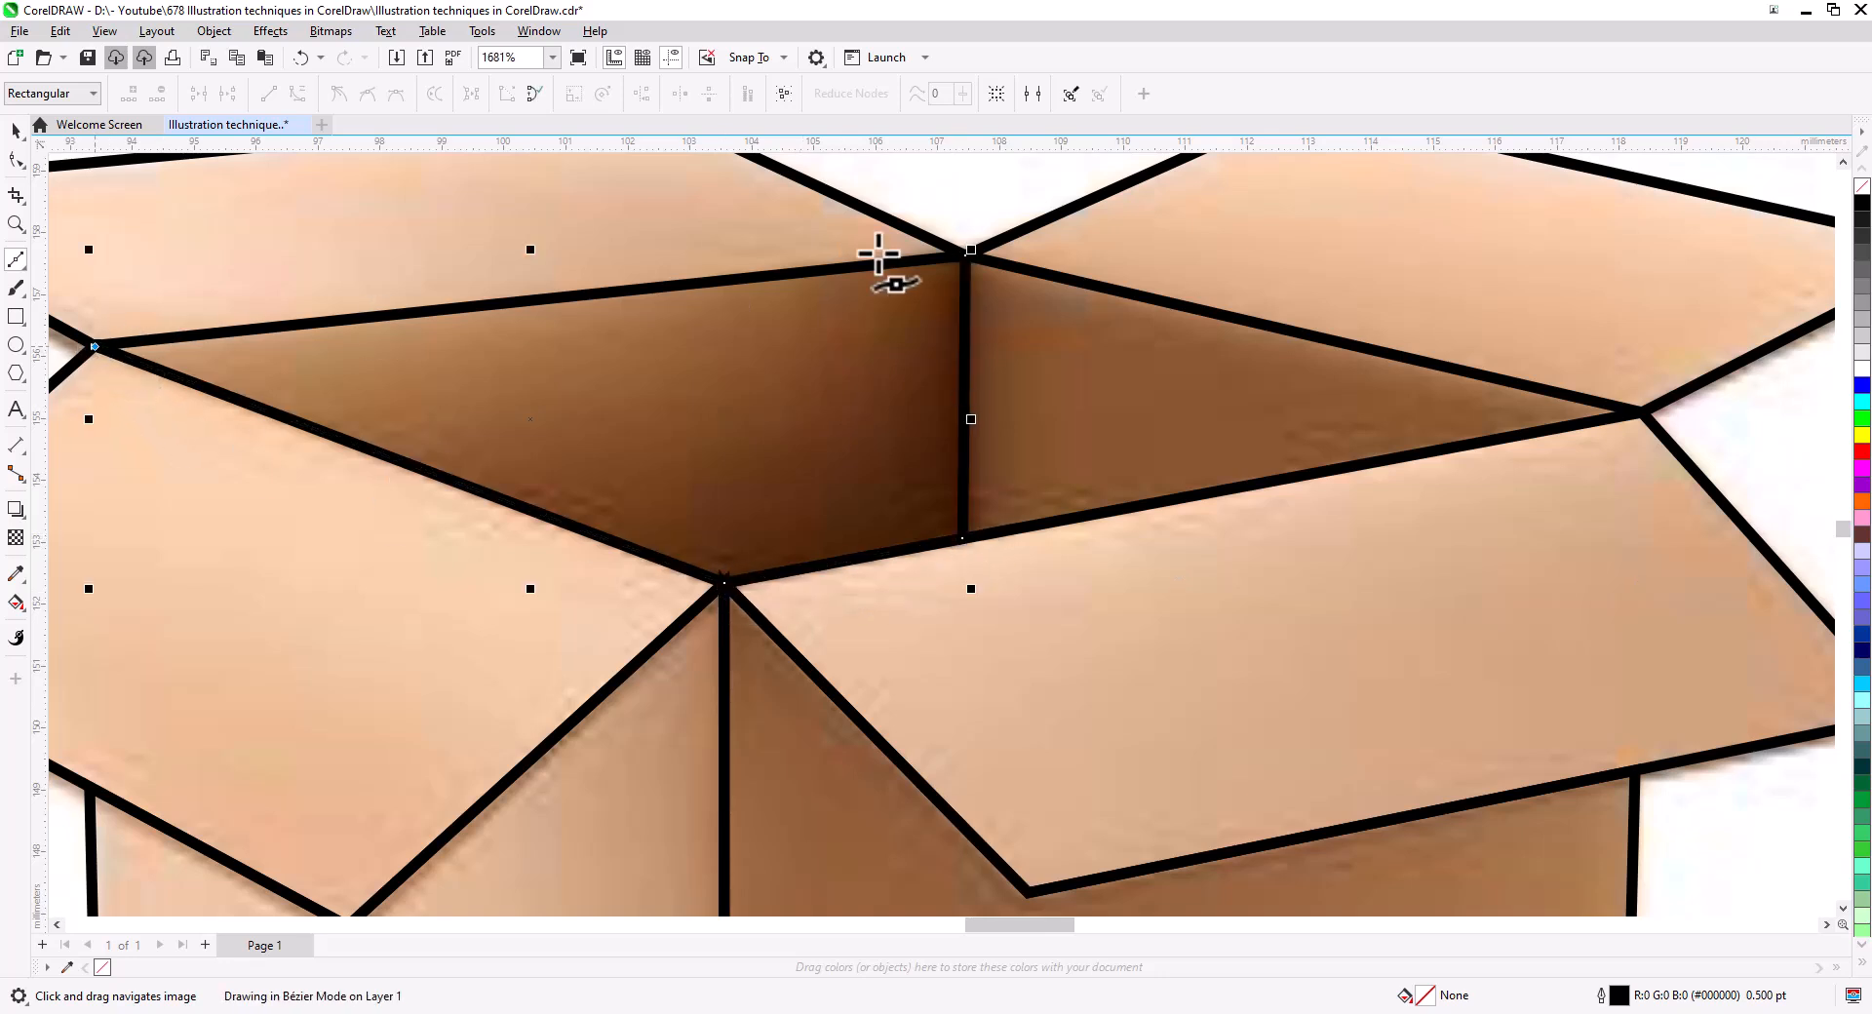
left_click(968, 256)
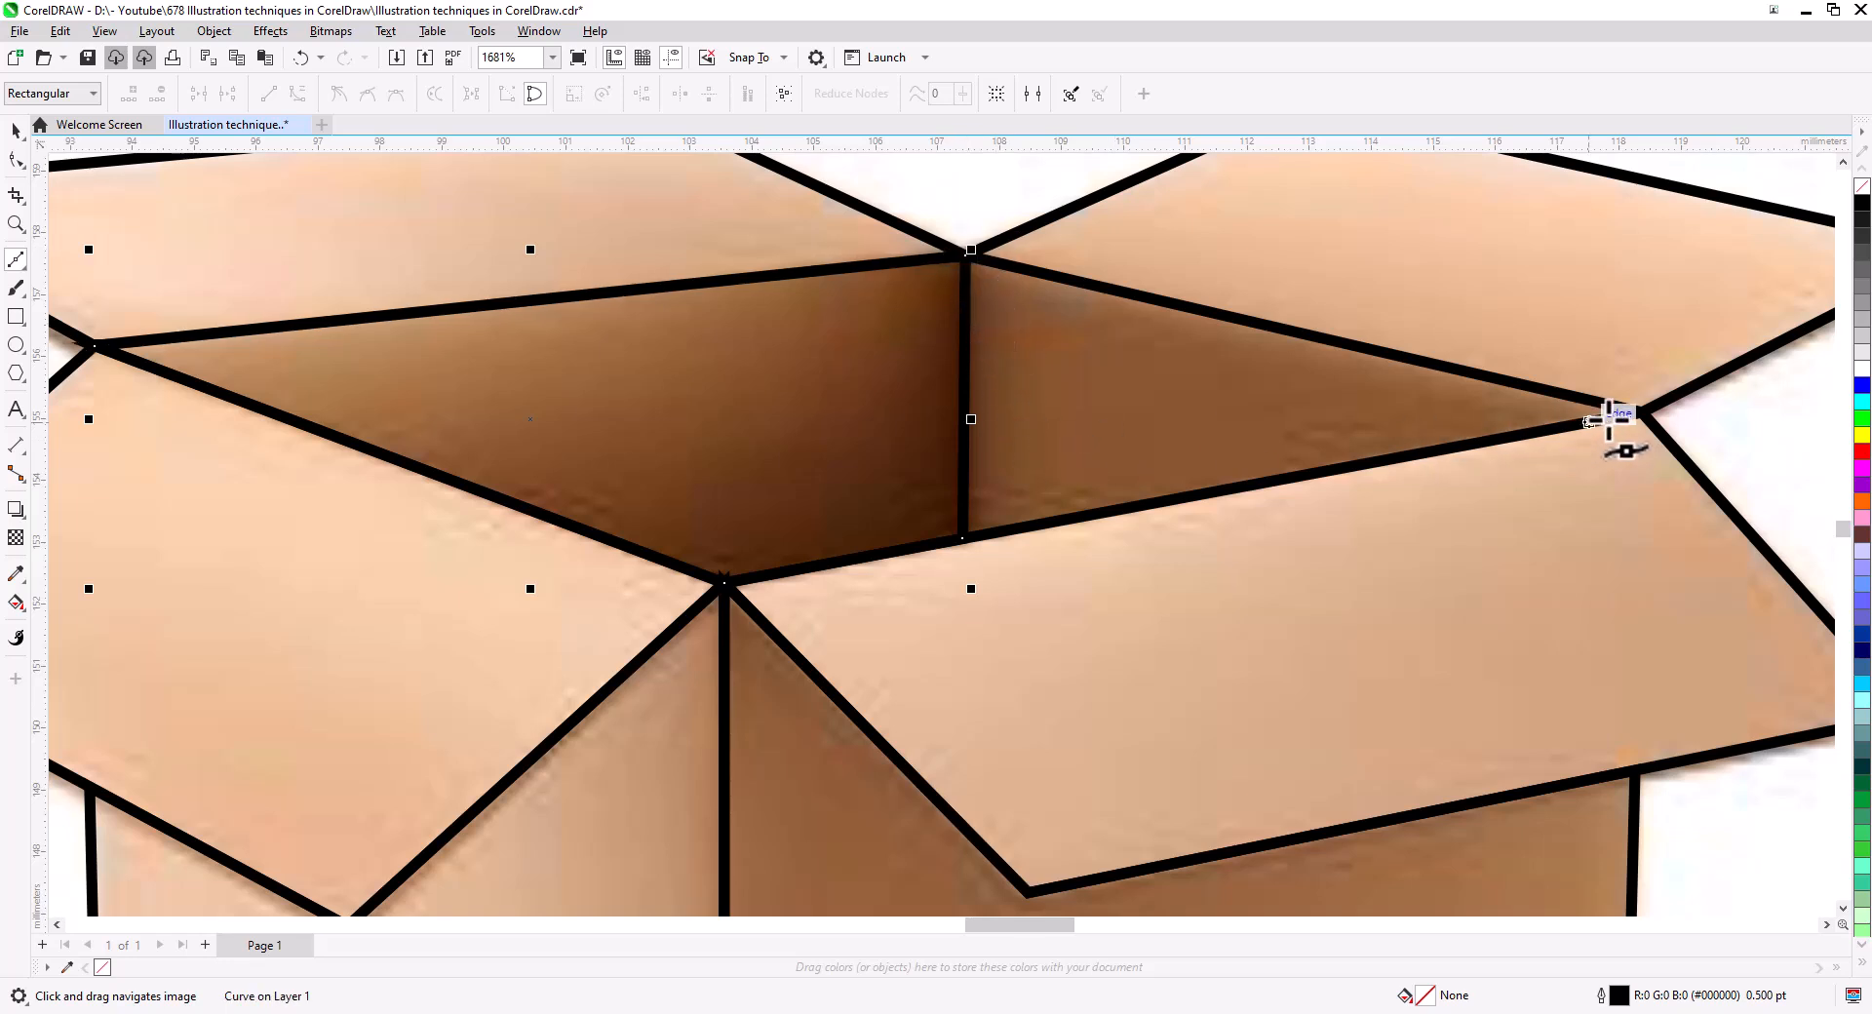
- Trace the right interior wall in the box opening as a closed triangular Bézier outline
left_click(1642, 409)
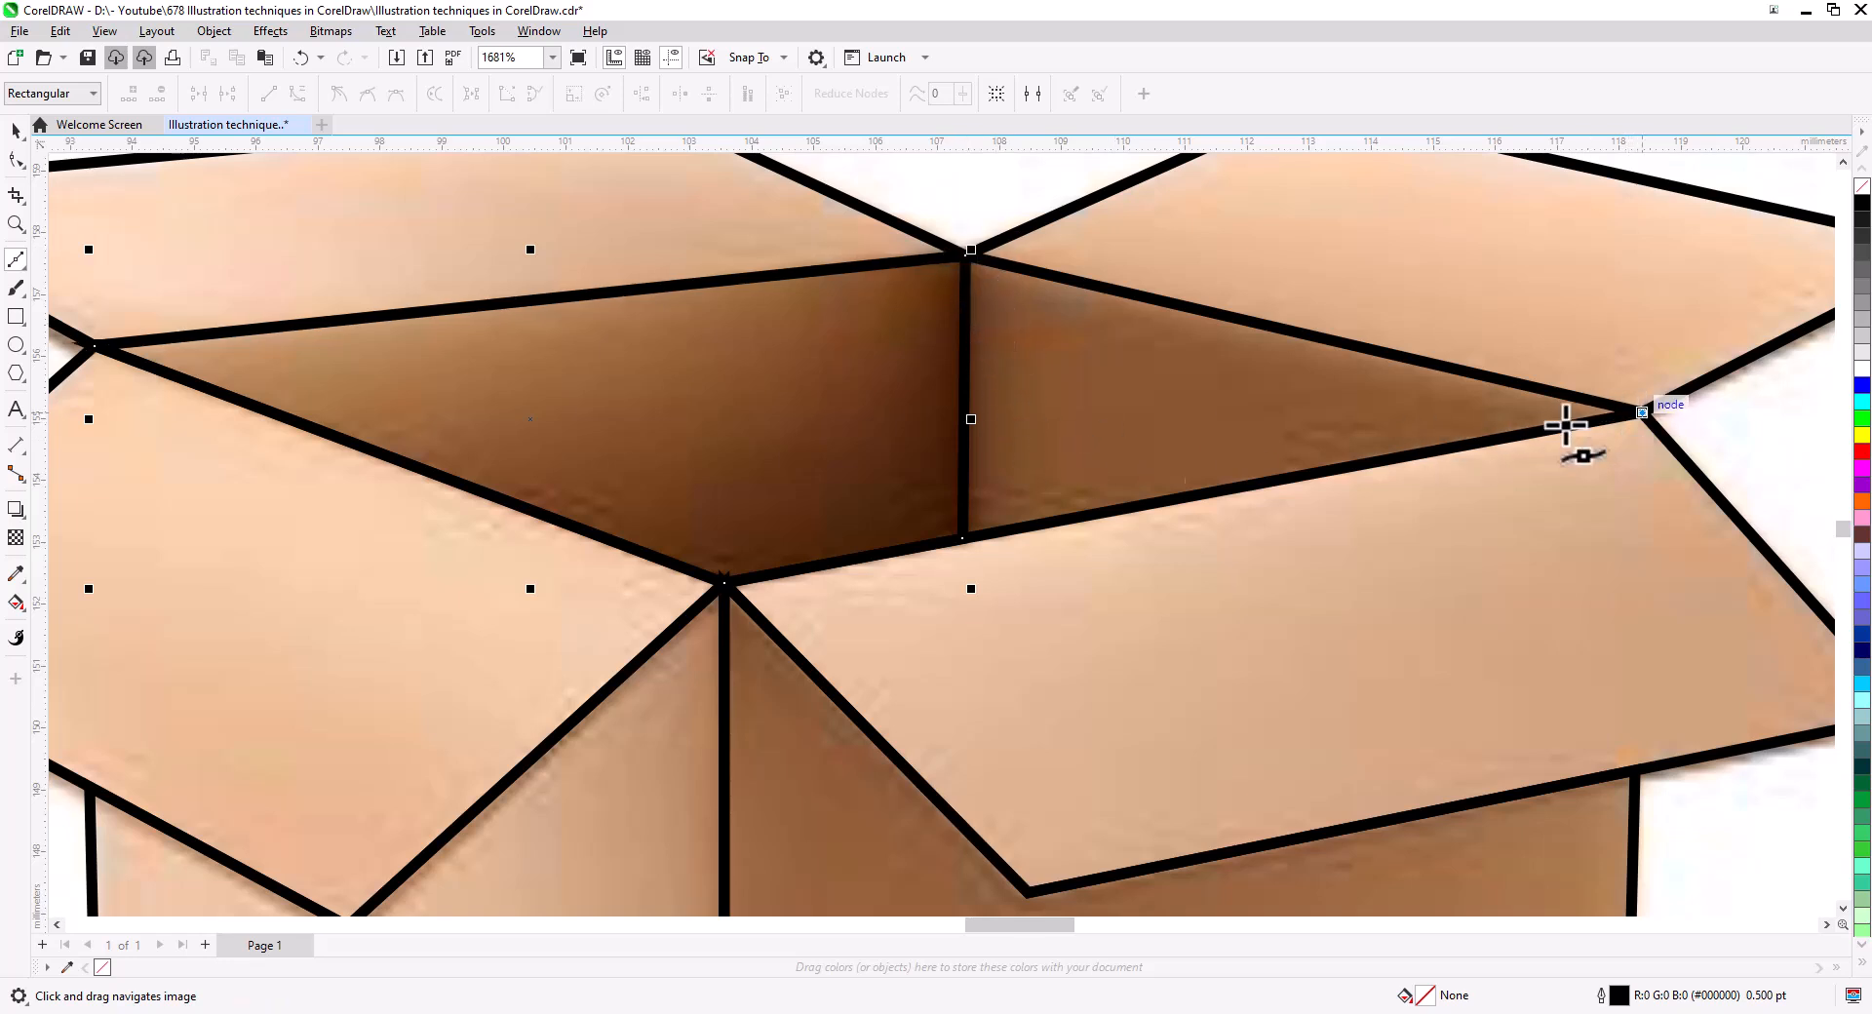
left_click(963, 538)
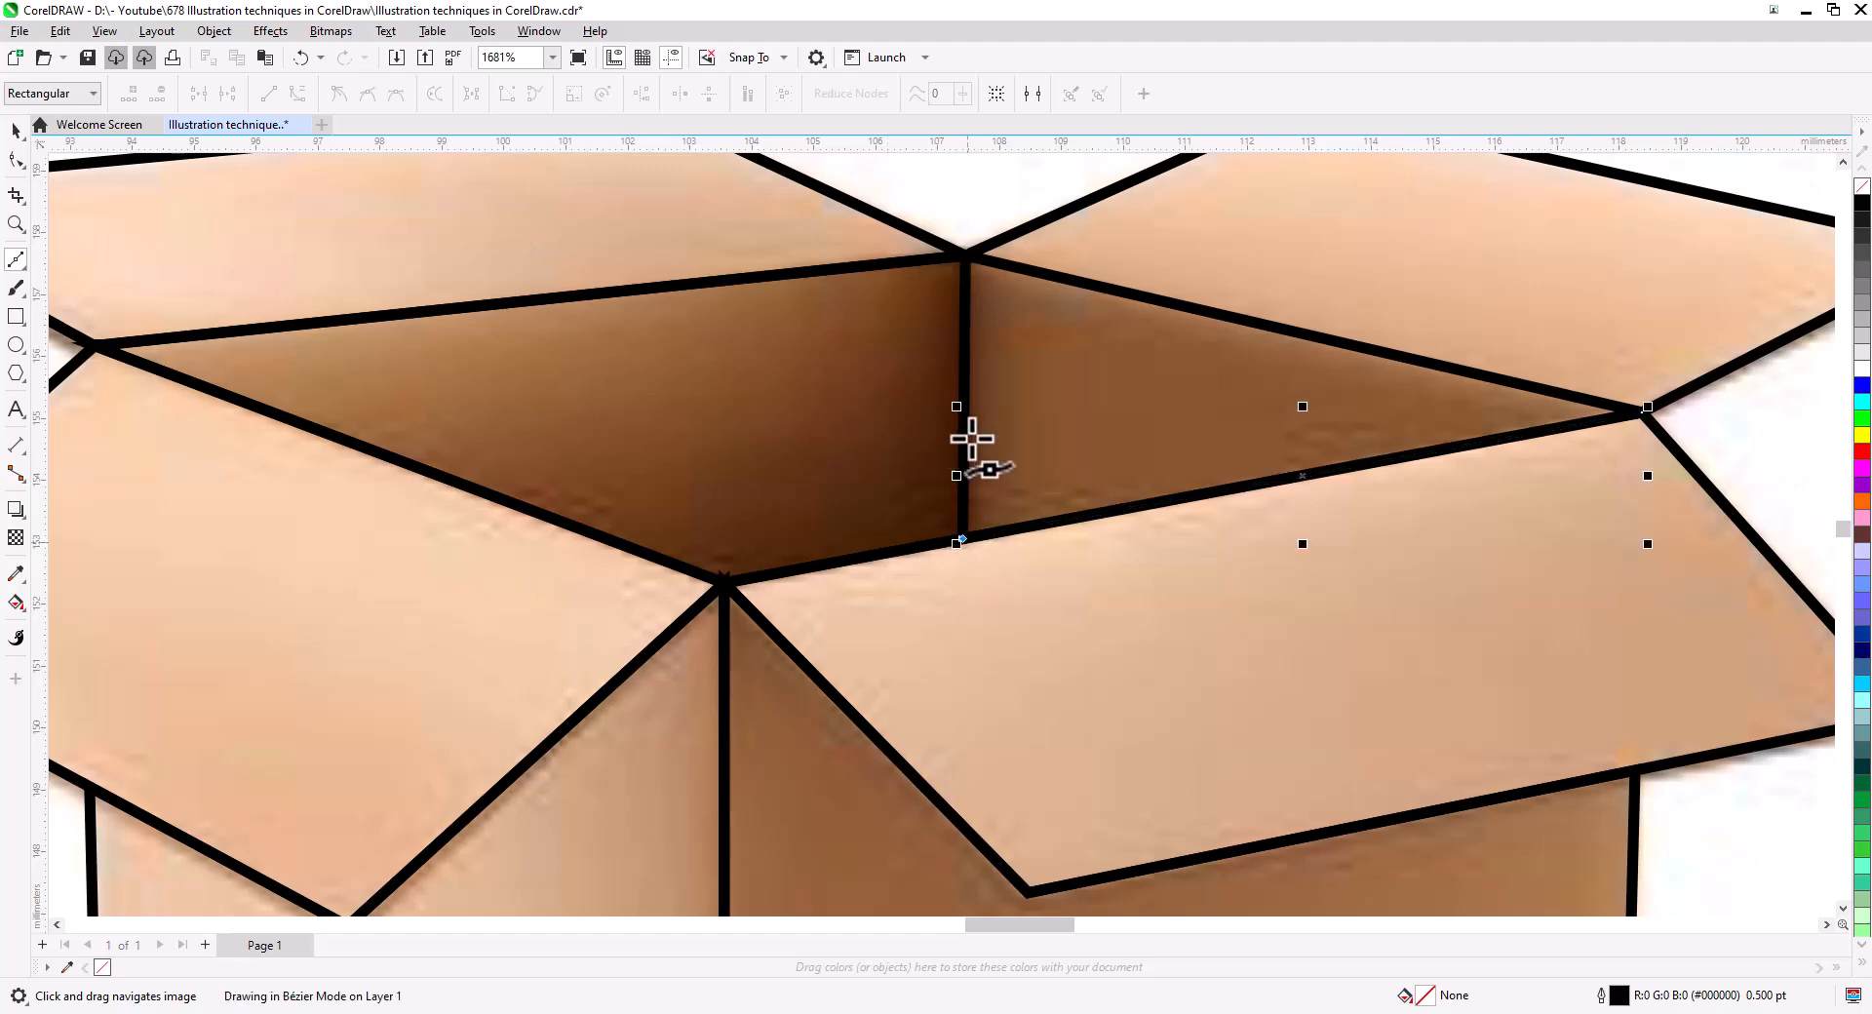
left_click(965, 255)
left_click(1646, 408)
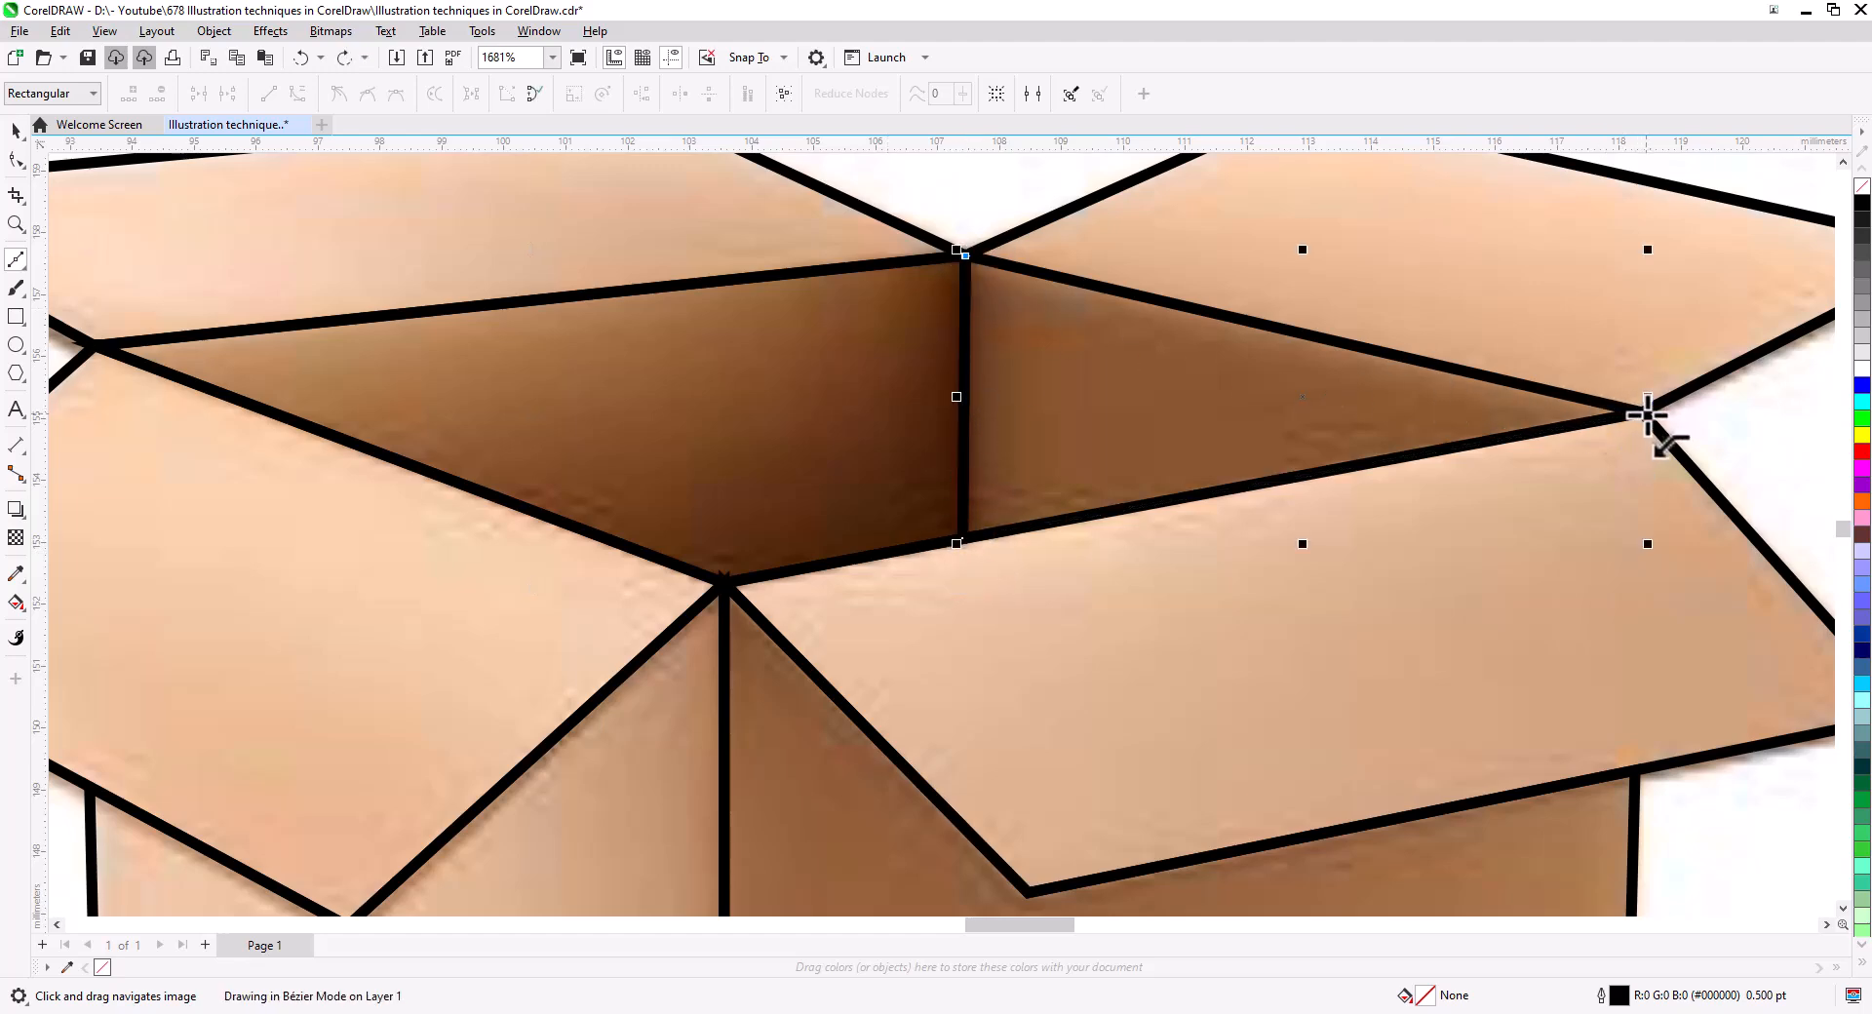
- Move the reference photo out from under the traced box outlines to the empty area on their right, and deselect it
scroll(969, 435, "down", 2)
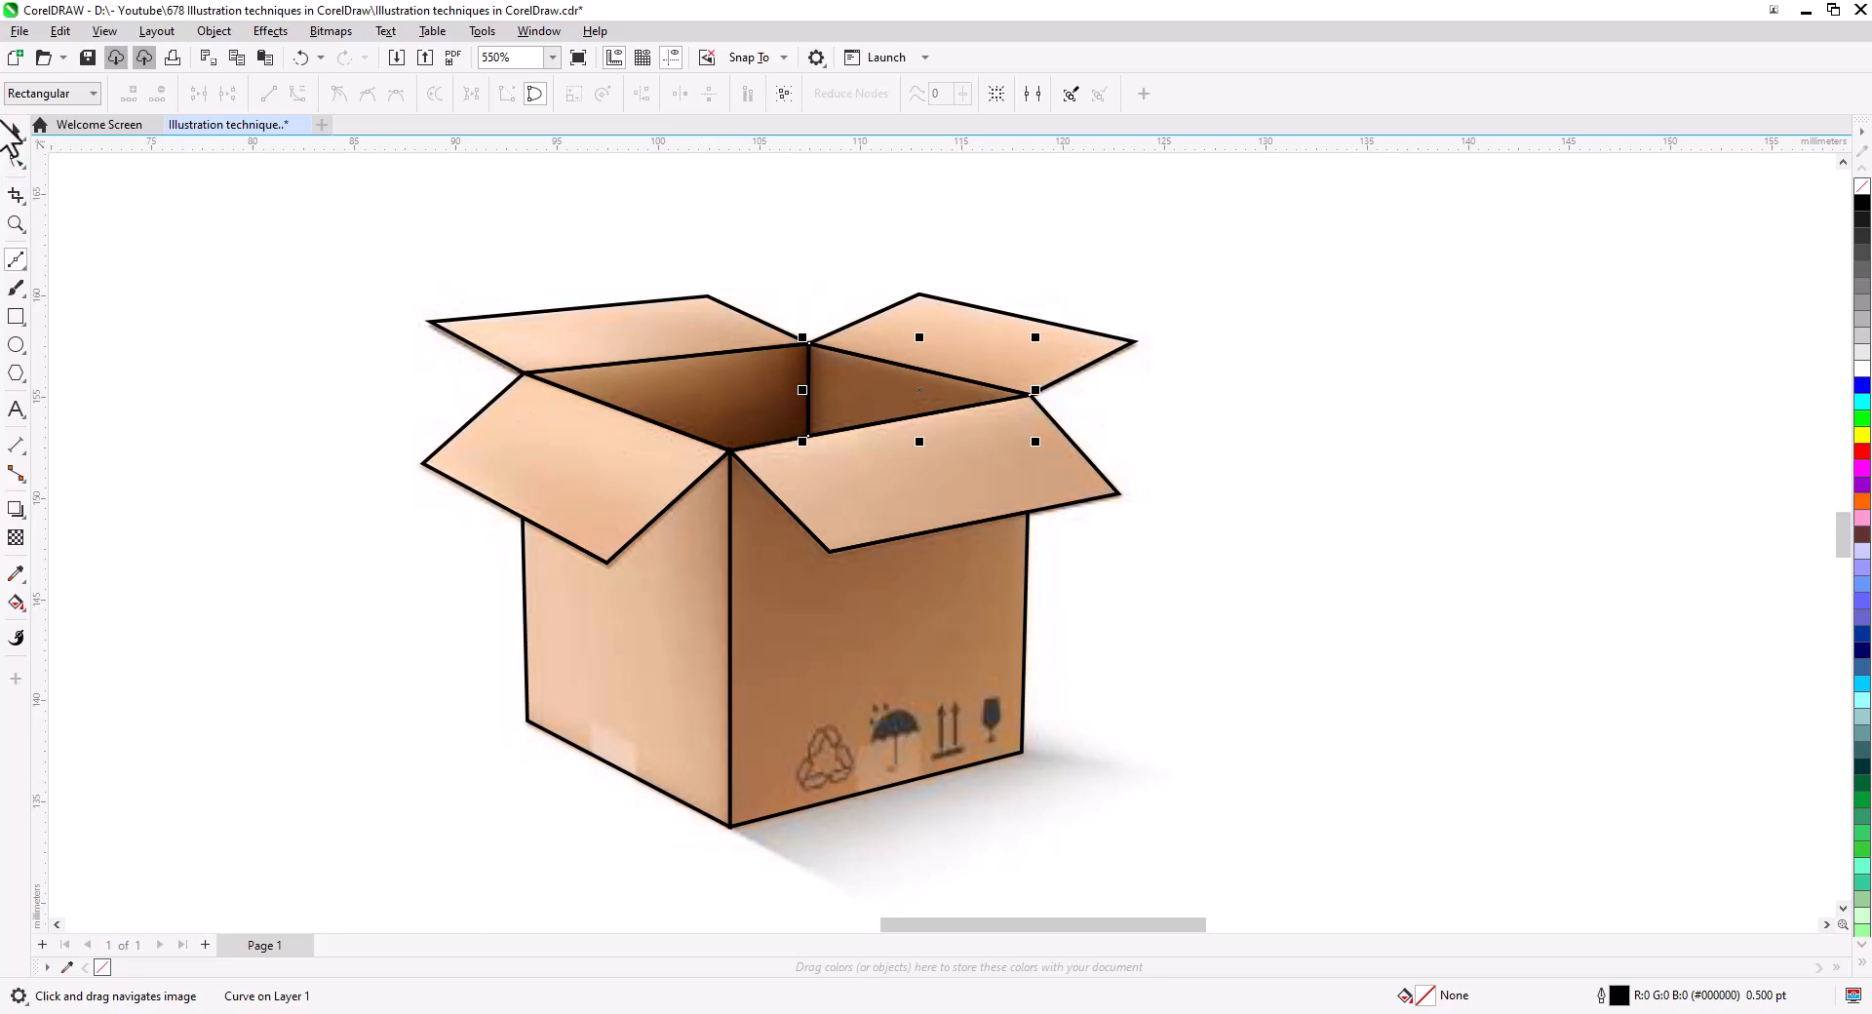
left_click(13, 131)
left_click(328, 406)
scroll(590, 577, "down", 2)
mouse_move(636, 691)
left_mouse_down()
mouse_move(759, 563)
mouse_move(940, 579)
mouse_move(1363, 546)
left_mouse_up()
left_click(837, 580)
key("Escape")
- Move the reference photo closer to the line drawing, centred horizontally at about X 151 mm
key("h")
scroll(722, 507, "up", 4)
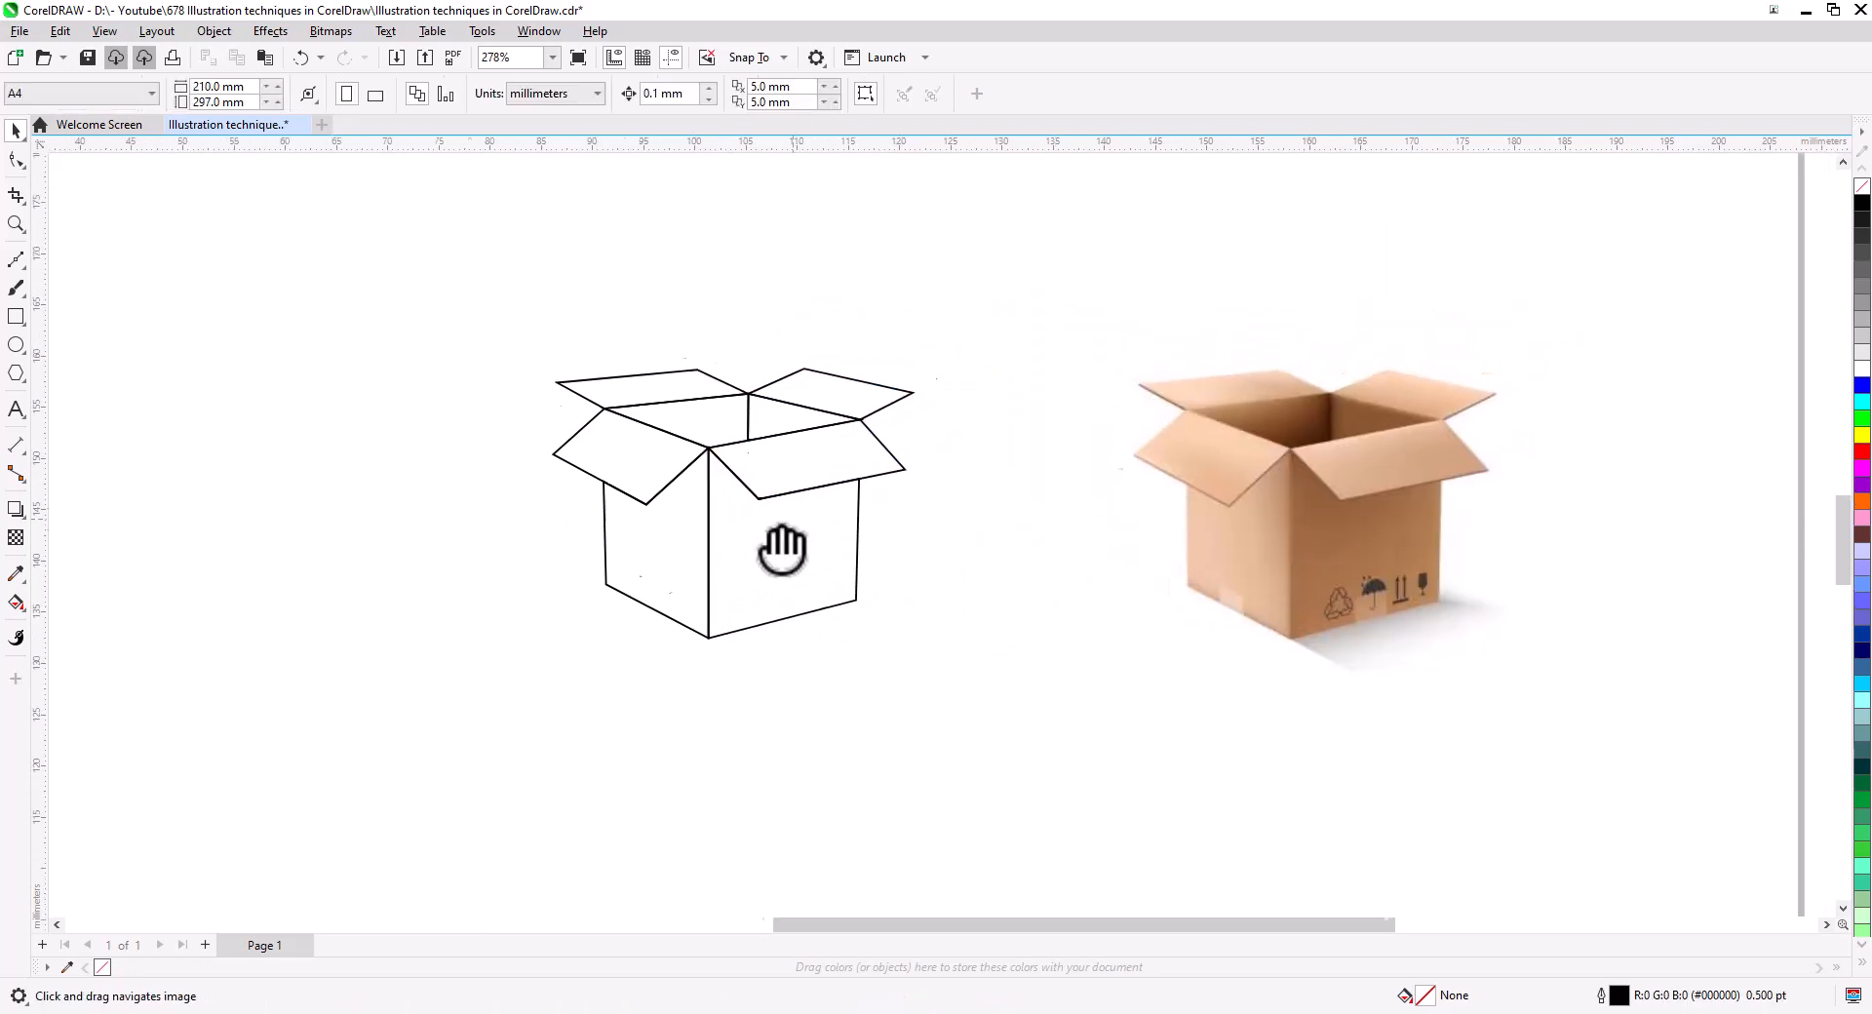
left_click_drag(712, 557, 608, 530)
key("space")
left_click_drag(1449, 568, 1297, 574)
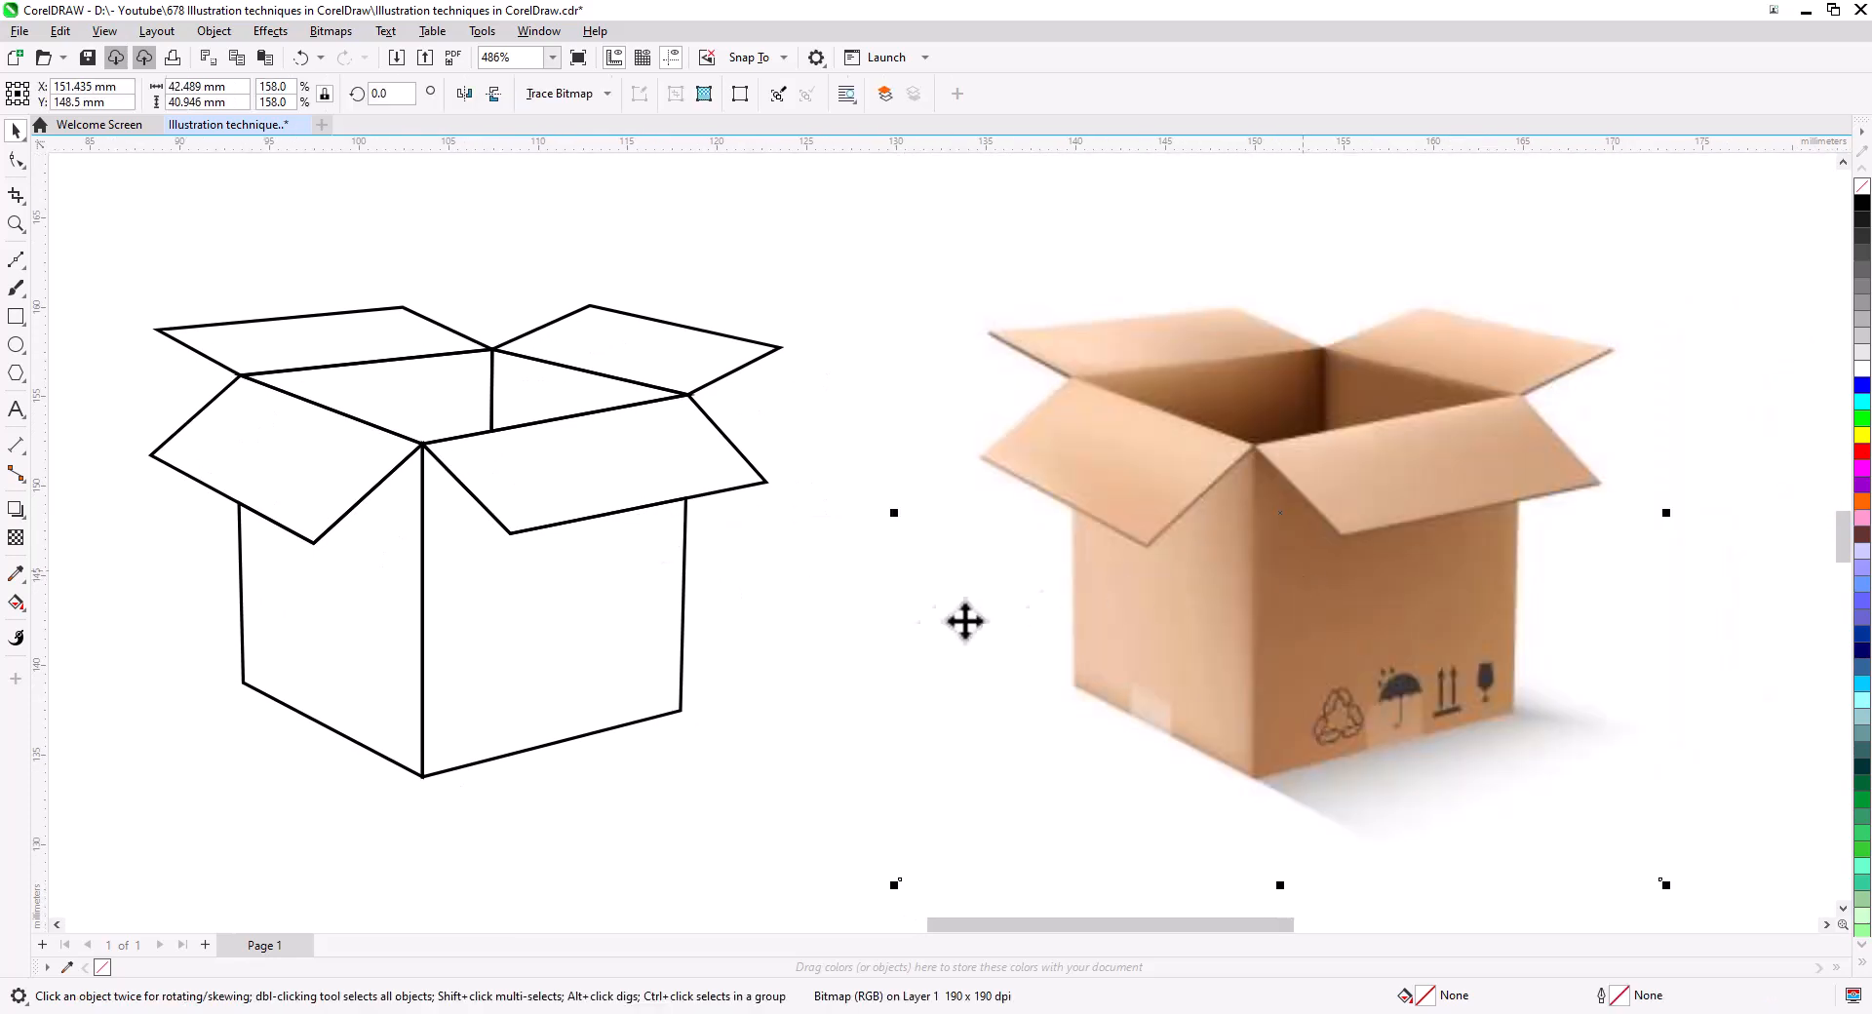
- Fill the front right flap of the line drawing with blue from the colour palette
left_click(782, 640)
left_click(741, 487)
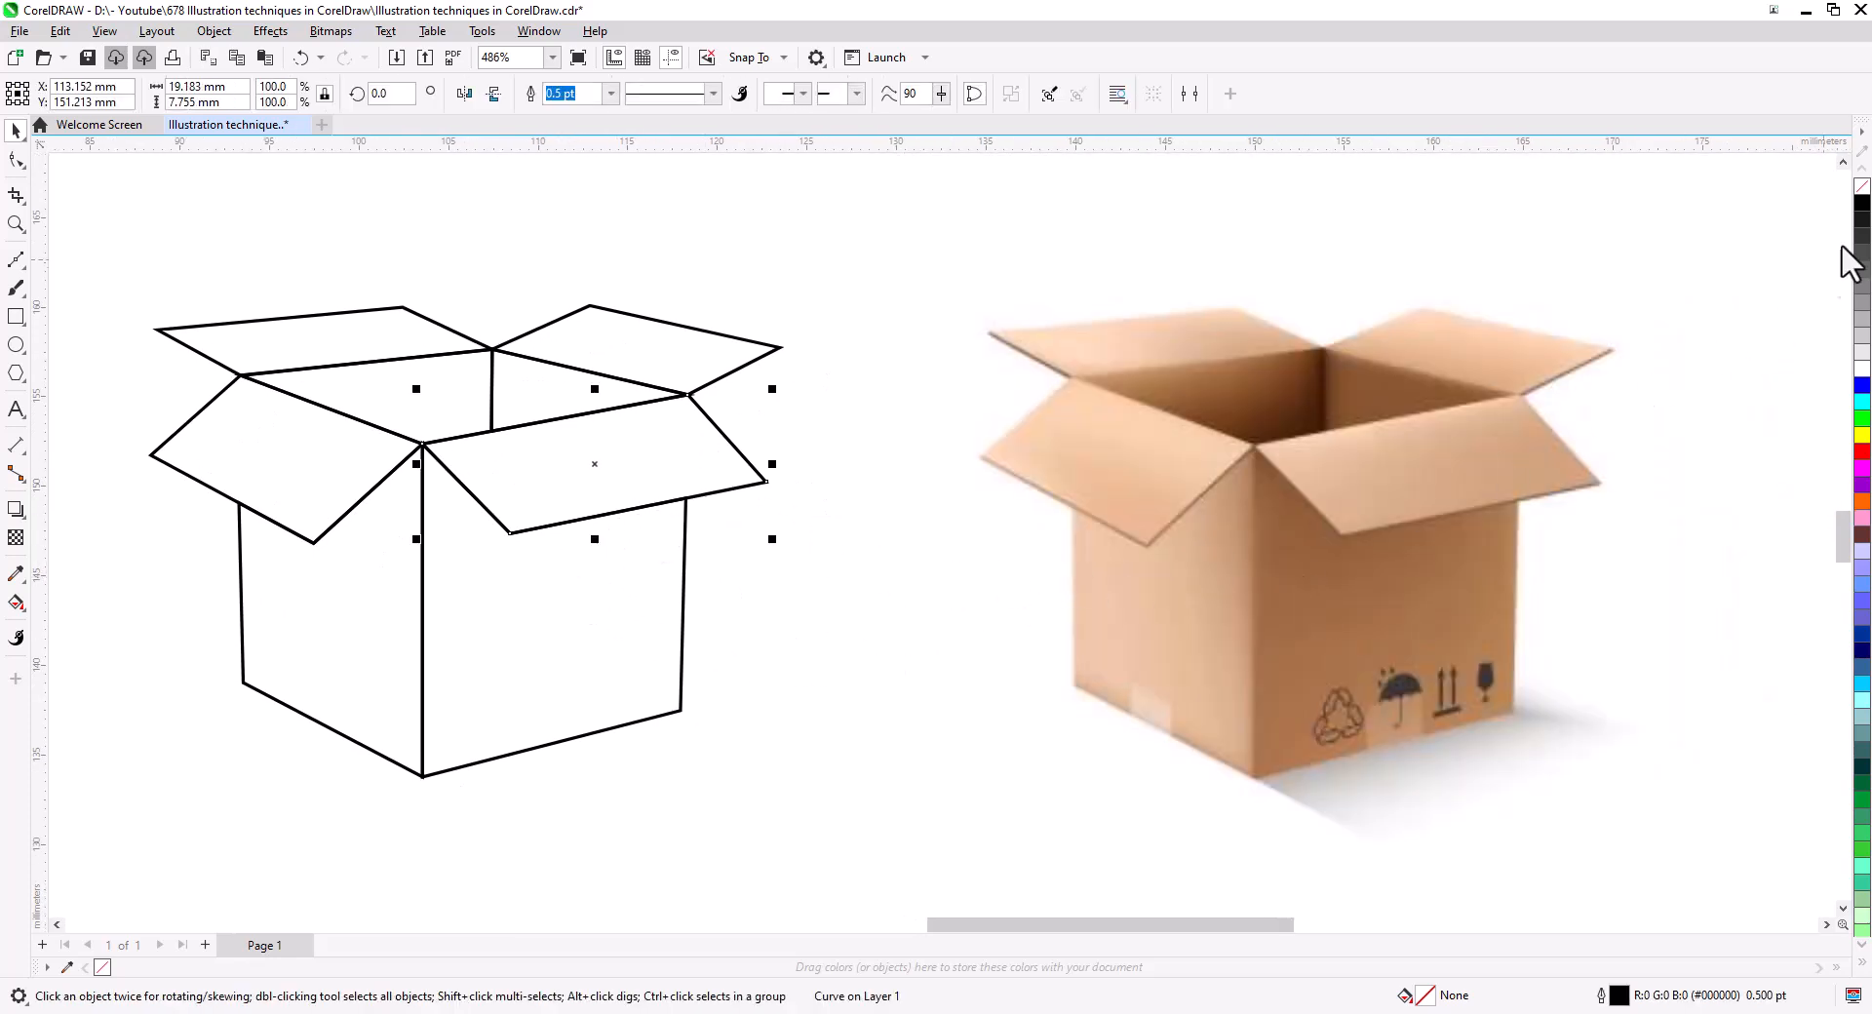
left_click(1861, 386)
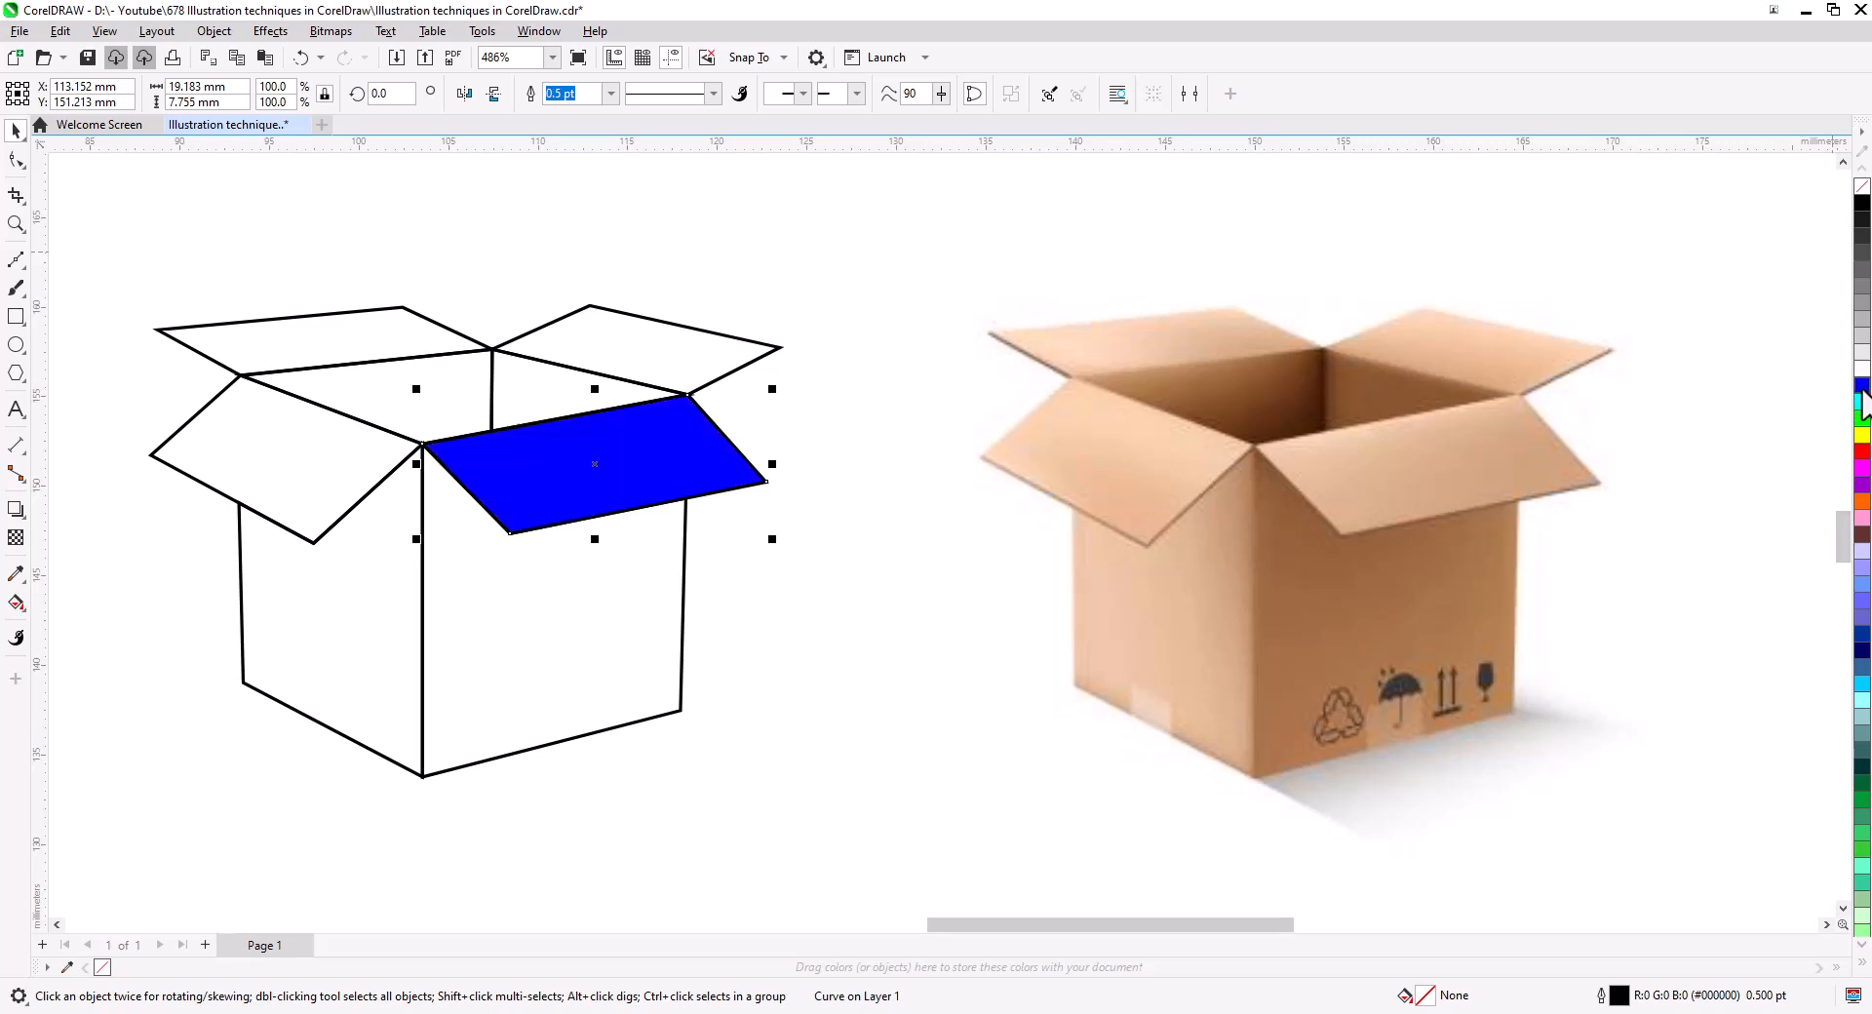
- Undo the blue flap fill, and set the outline width of all the box shapes in the line drawing to Hairline
key("ctrl+z")
left_click(828, 507)
left_click(1109, 475)
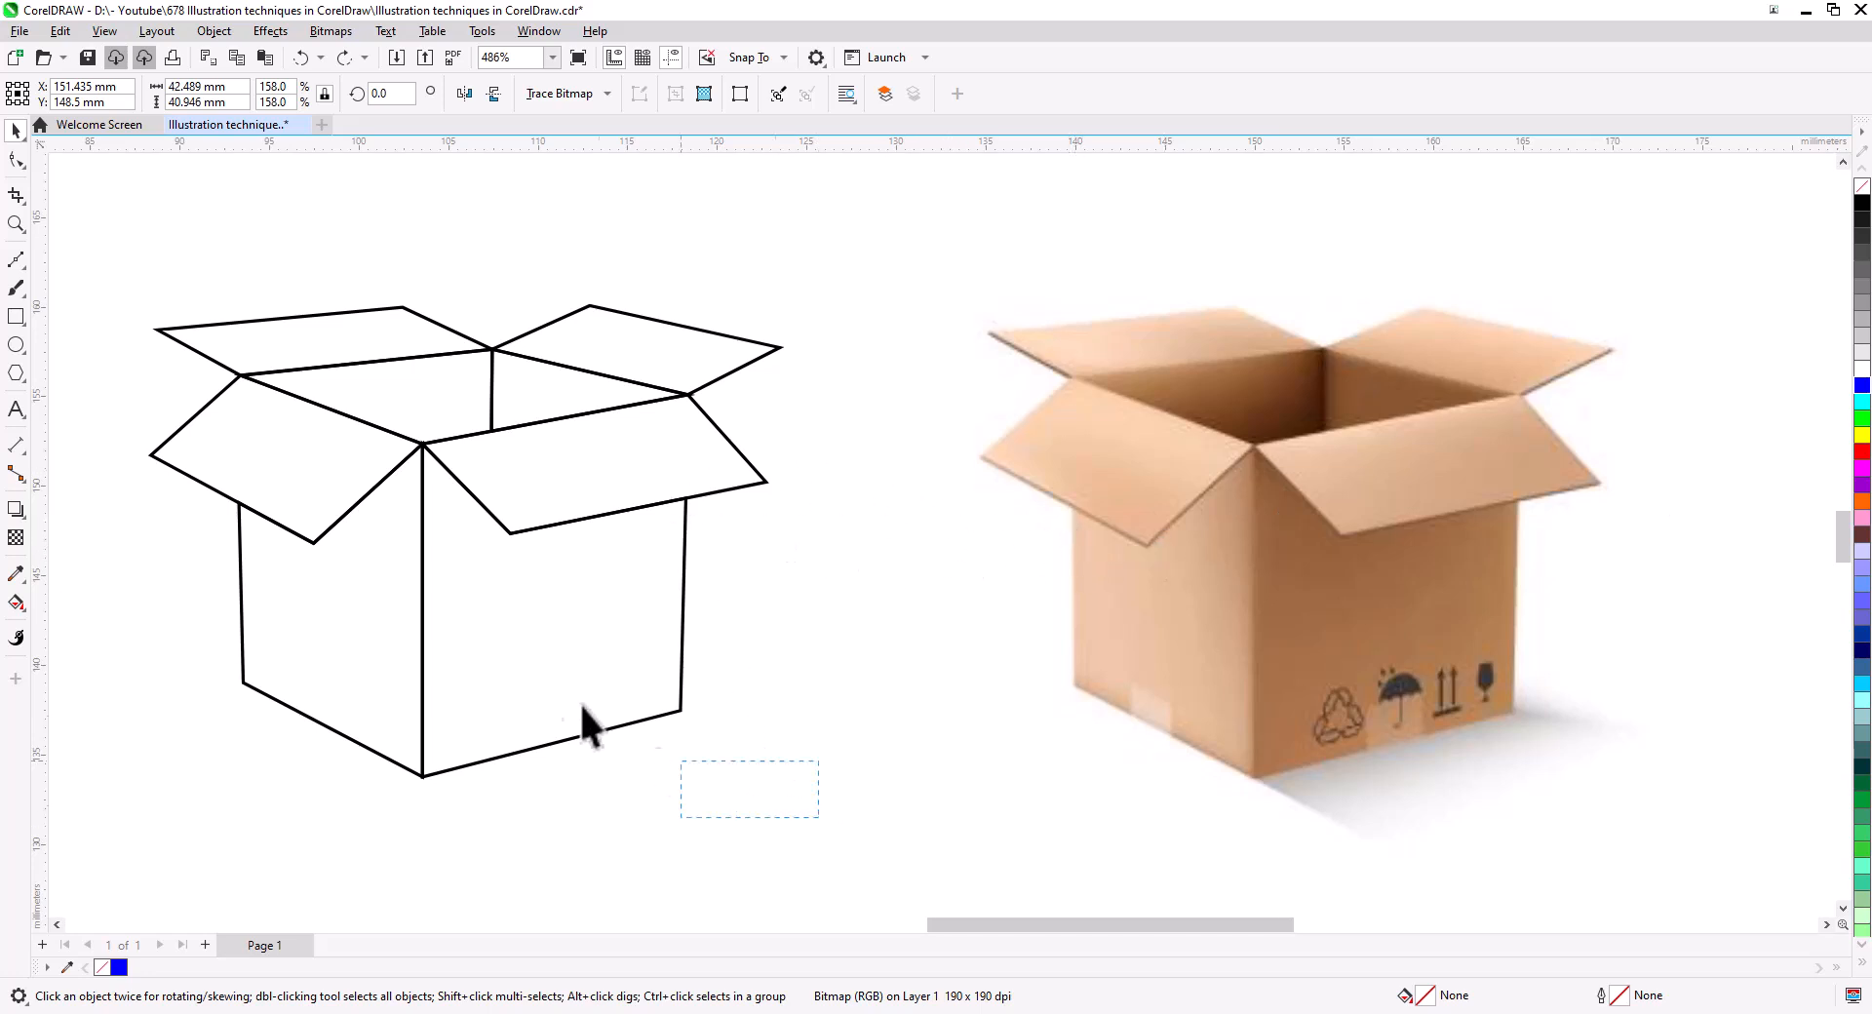
left_click_drag(95, 200, 94, 200)
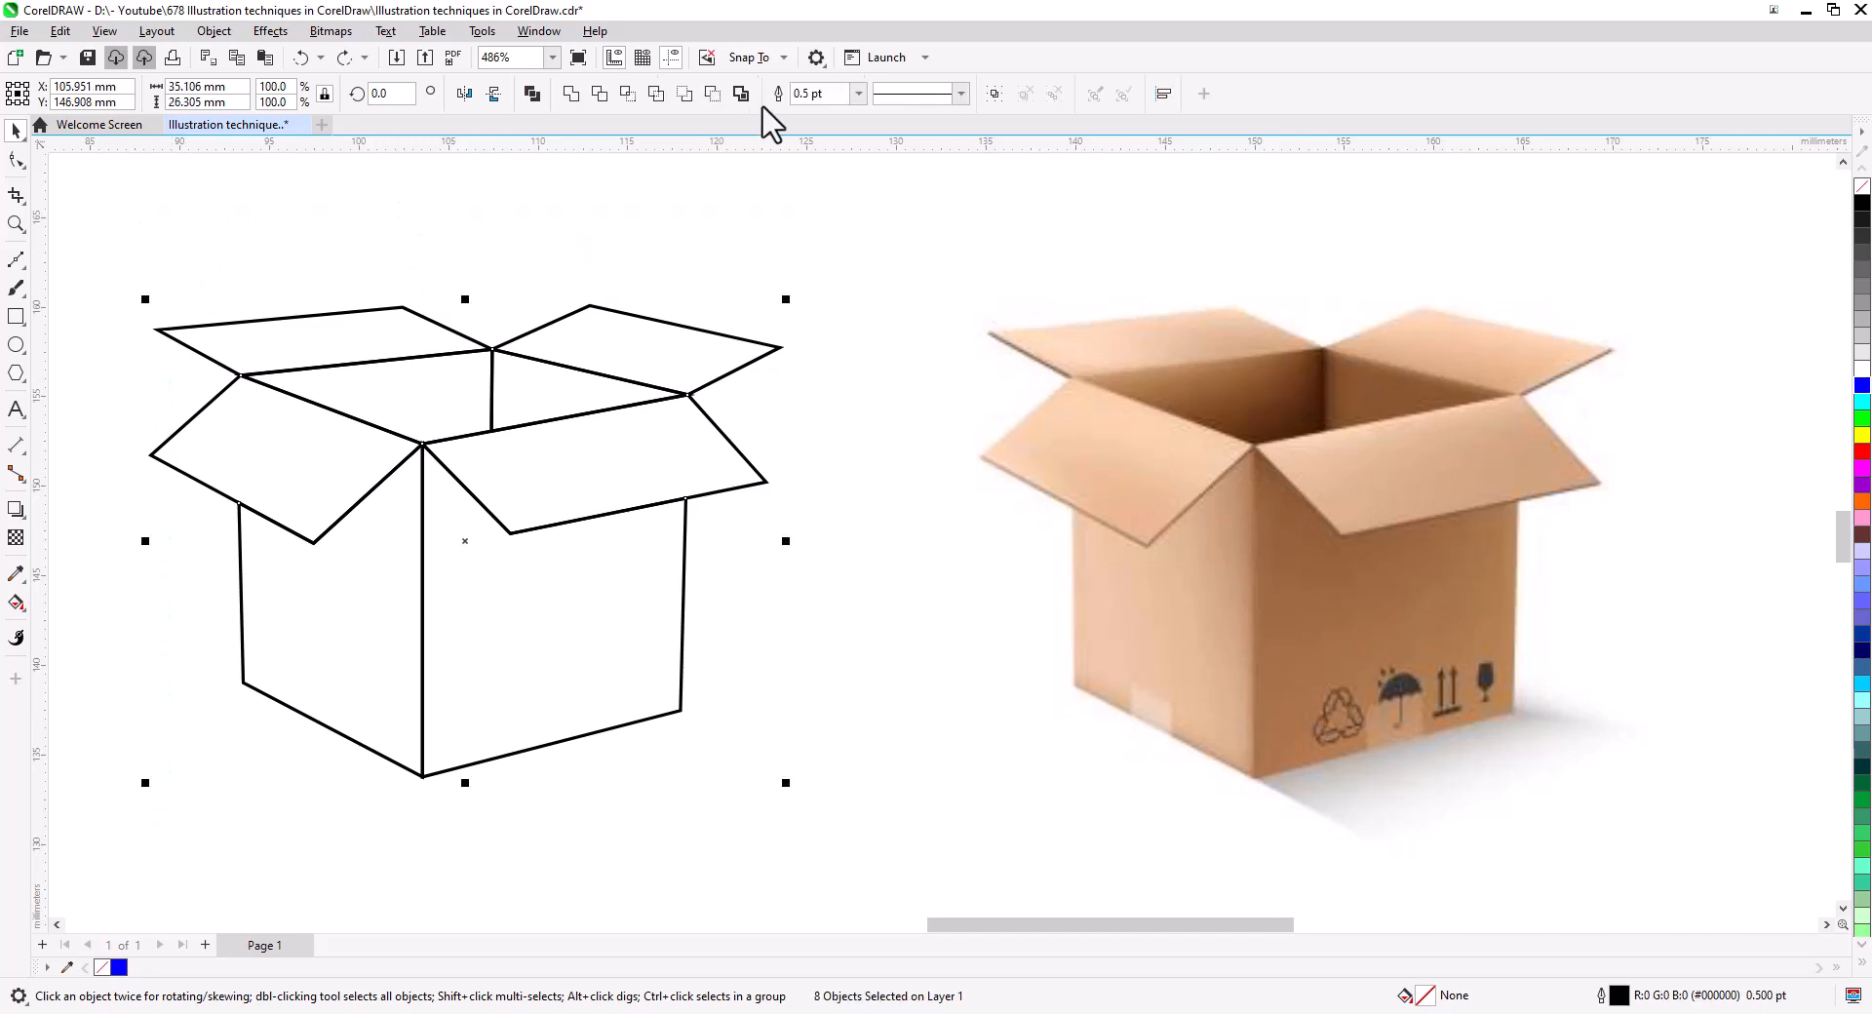
left_click(855, 94)
left_click(819, 128)
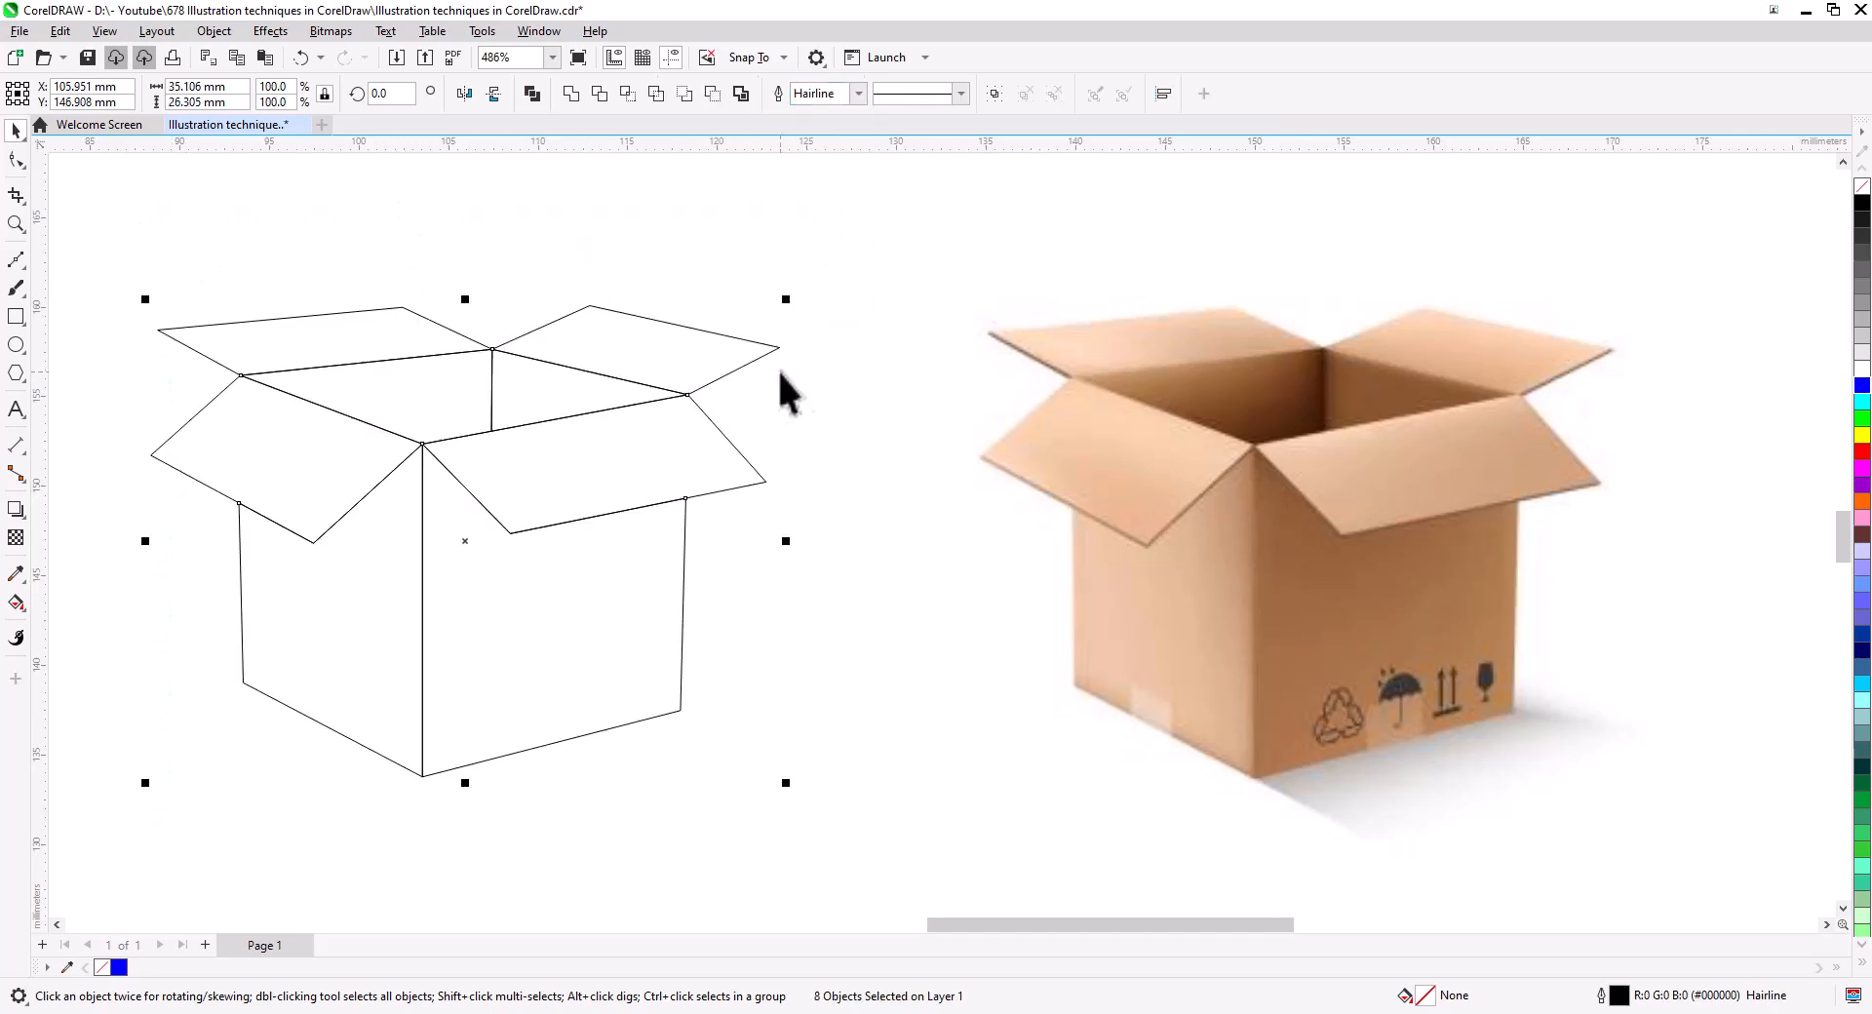
- Set the document's default outline width for new graphic objects to Hairline
left_click(800, 847)
double_click(1619, 996)
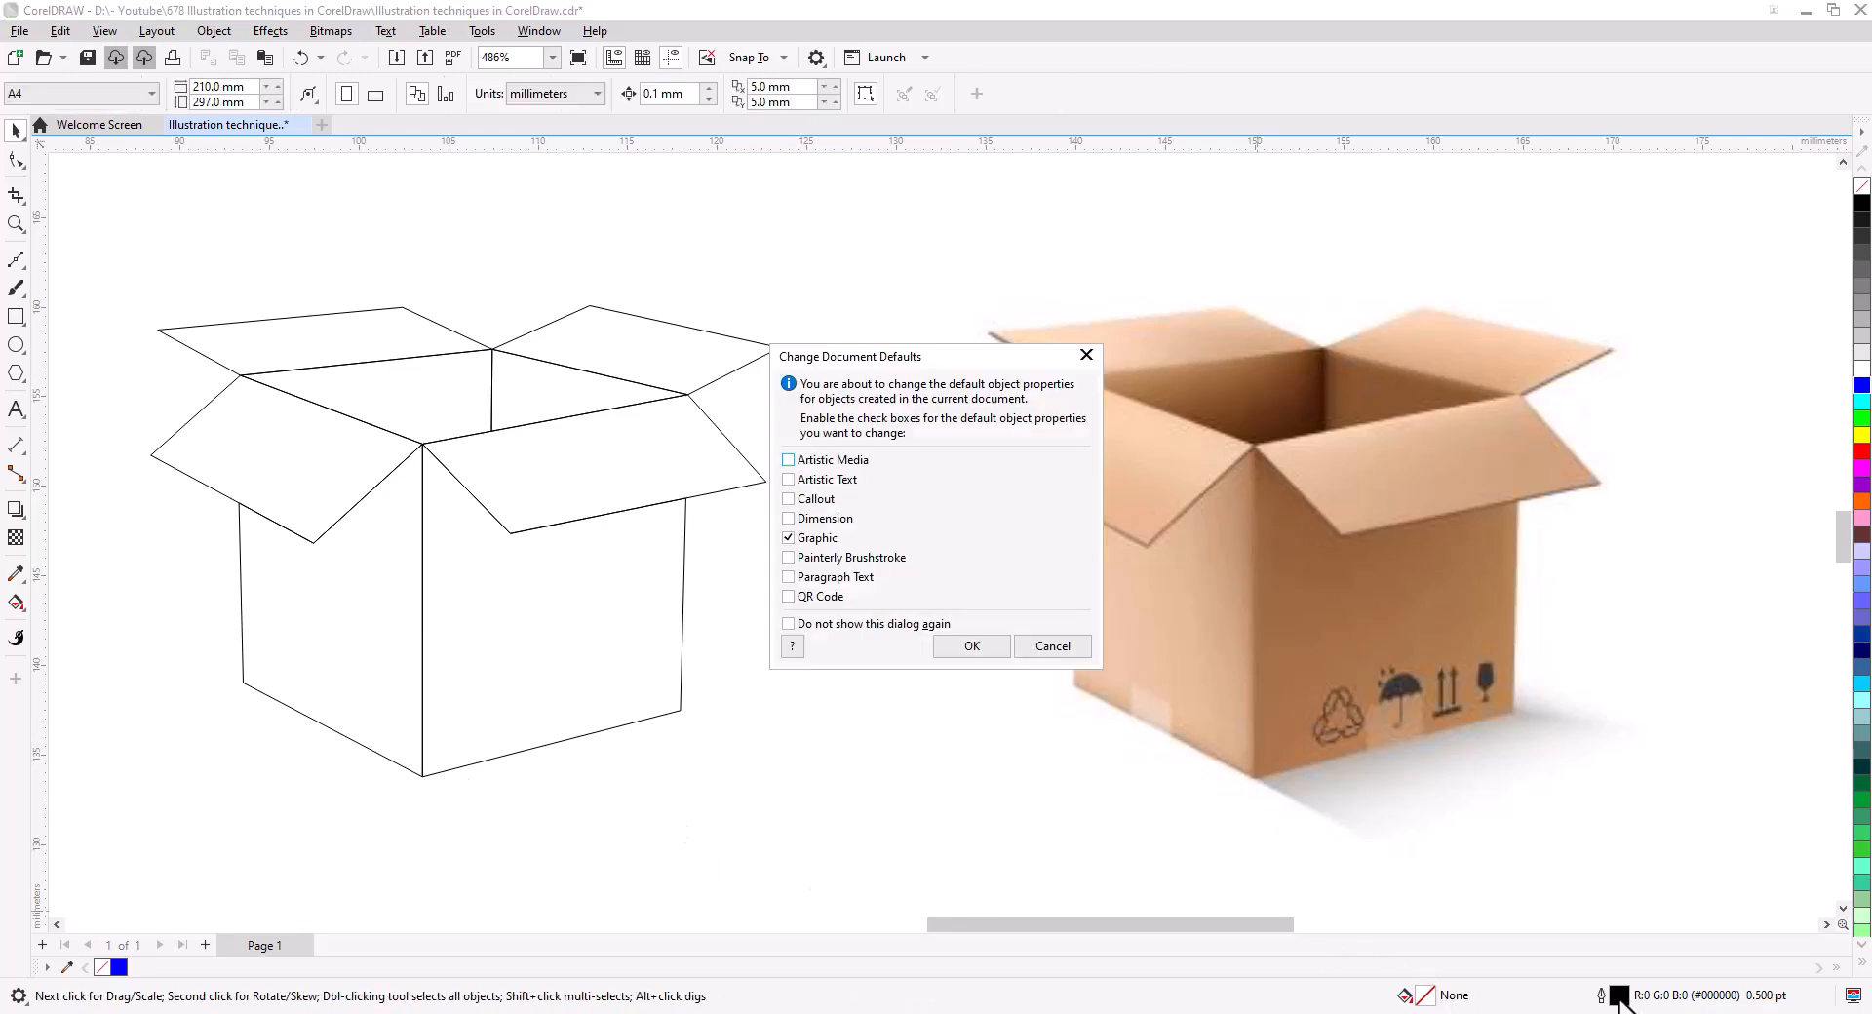
left_click(972, 647)
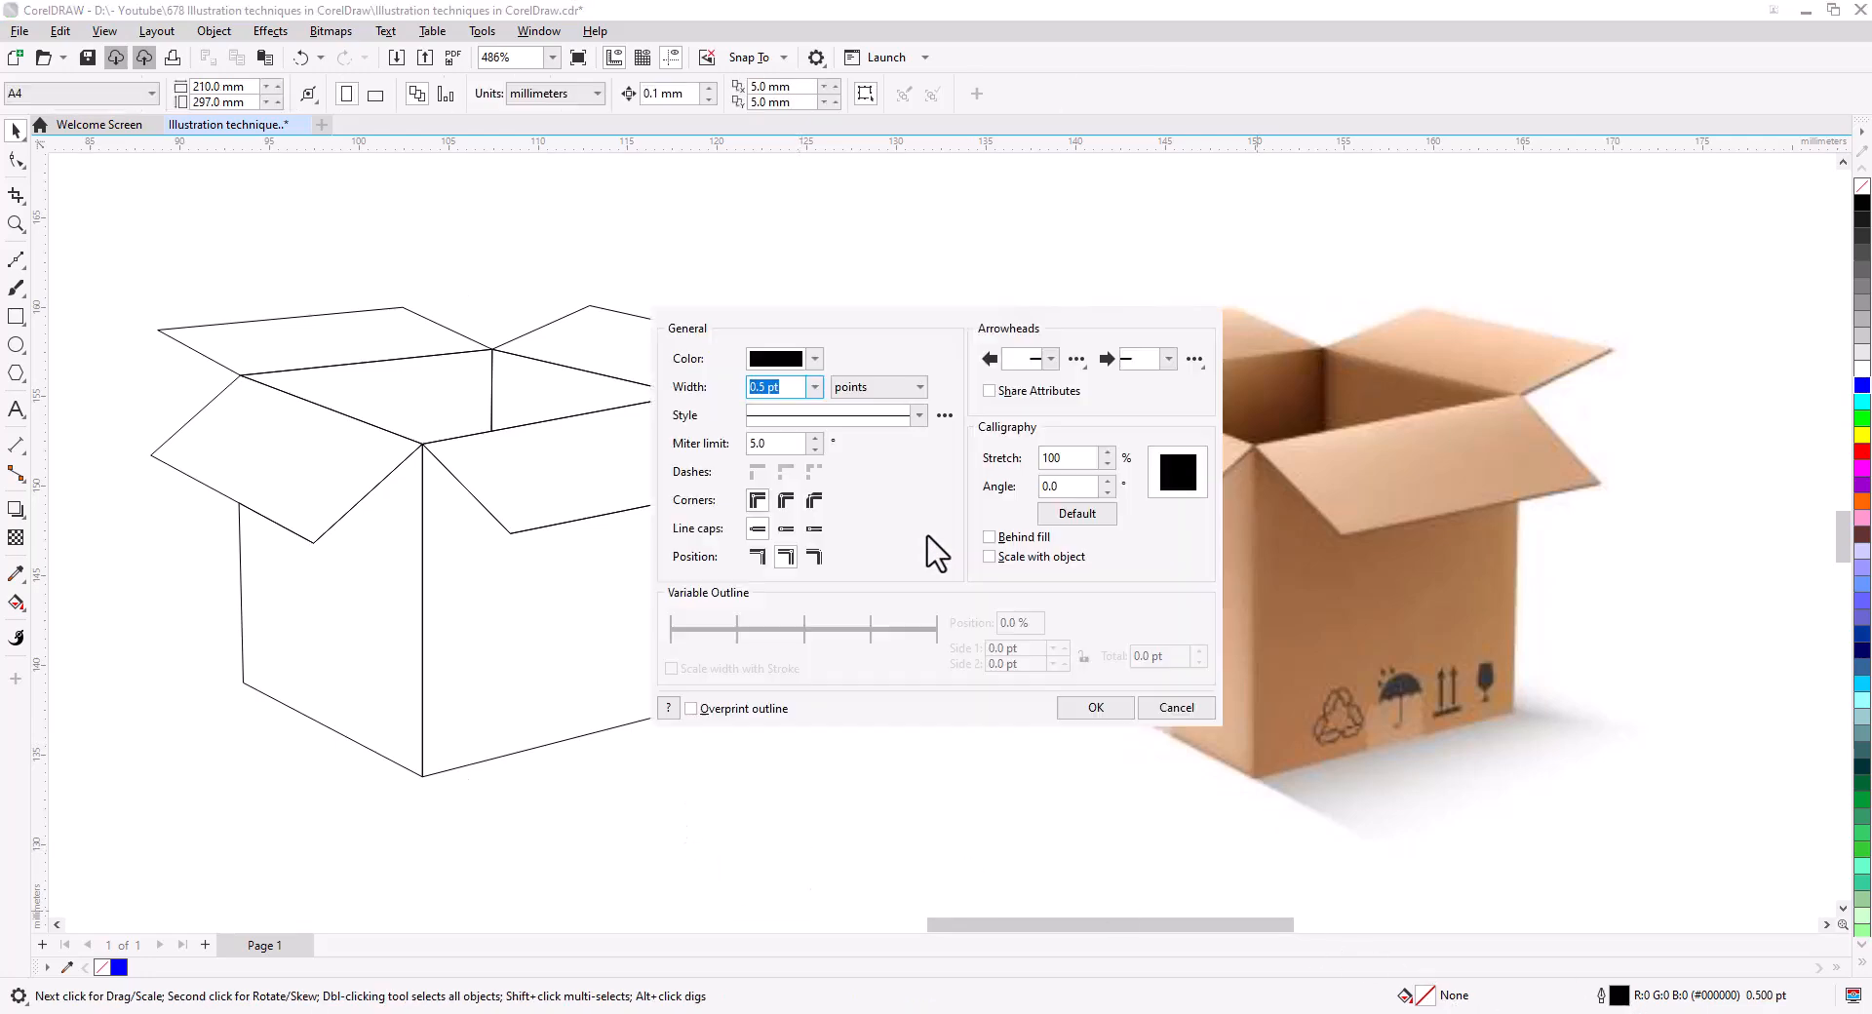
left_click(815, 387)
left_click(811, 441)
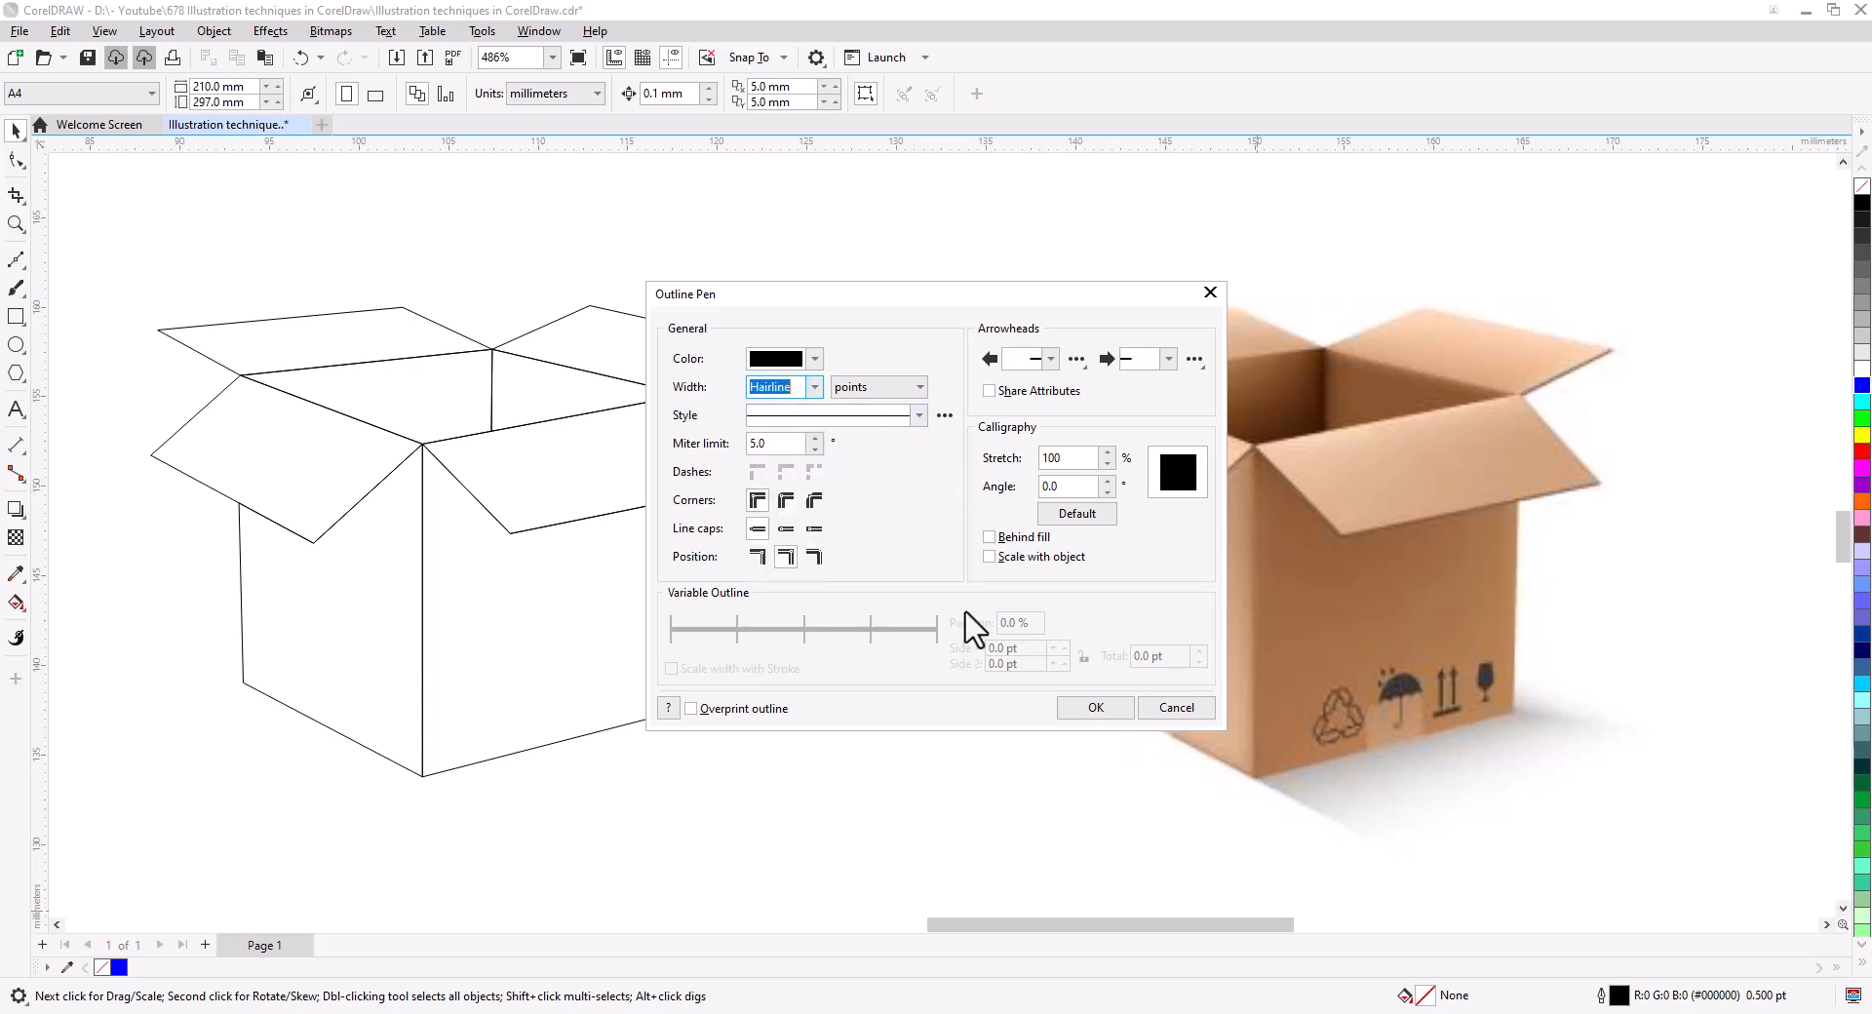
left_click(1095, 709)
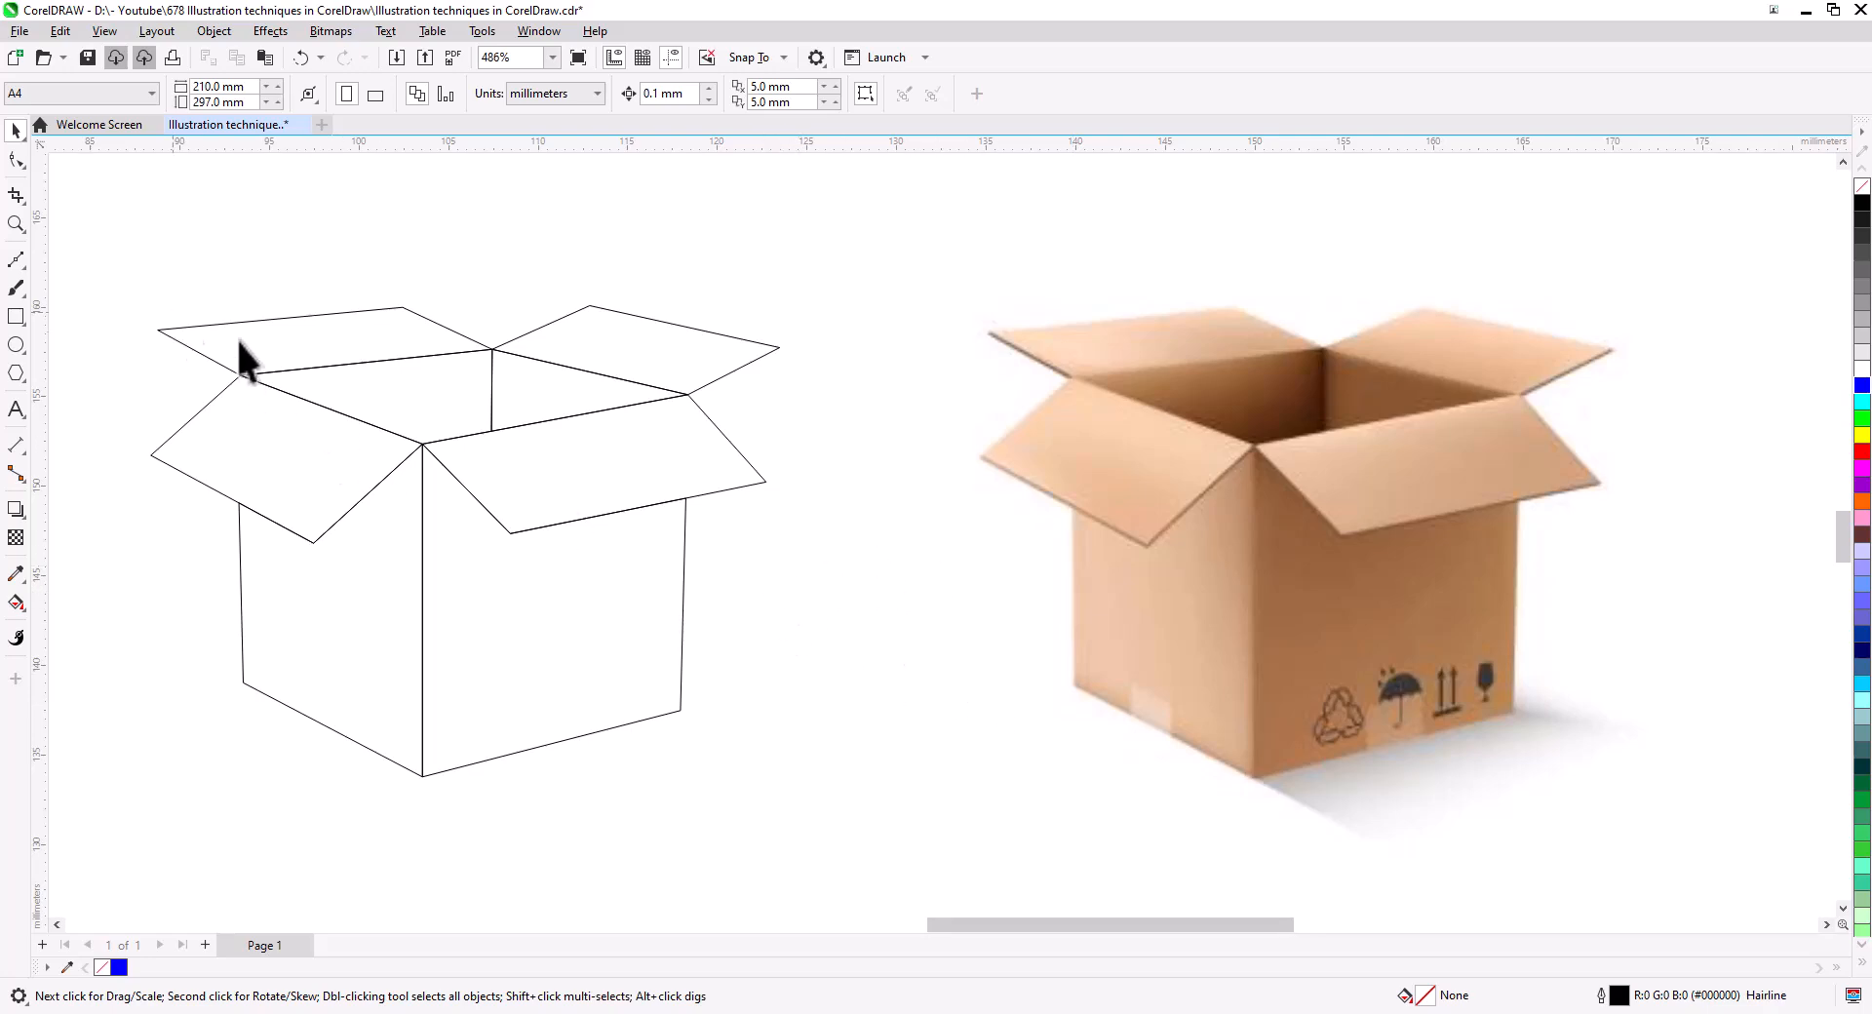
- Draw a short Bézier line across the cardboard thickness at the front right flap's outer corner on the photo, about 0.09 by 0.21 mm
scroll(1594, 480, "up", 5)
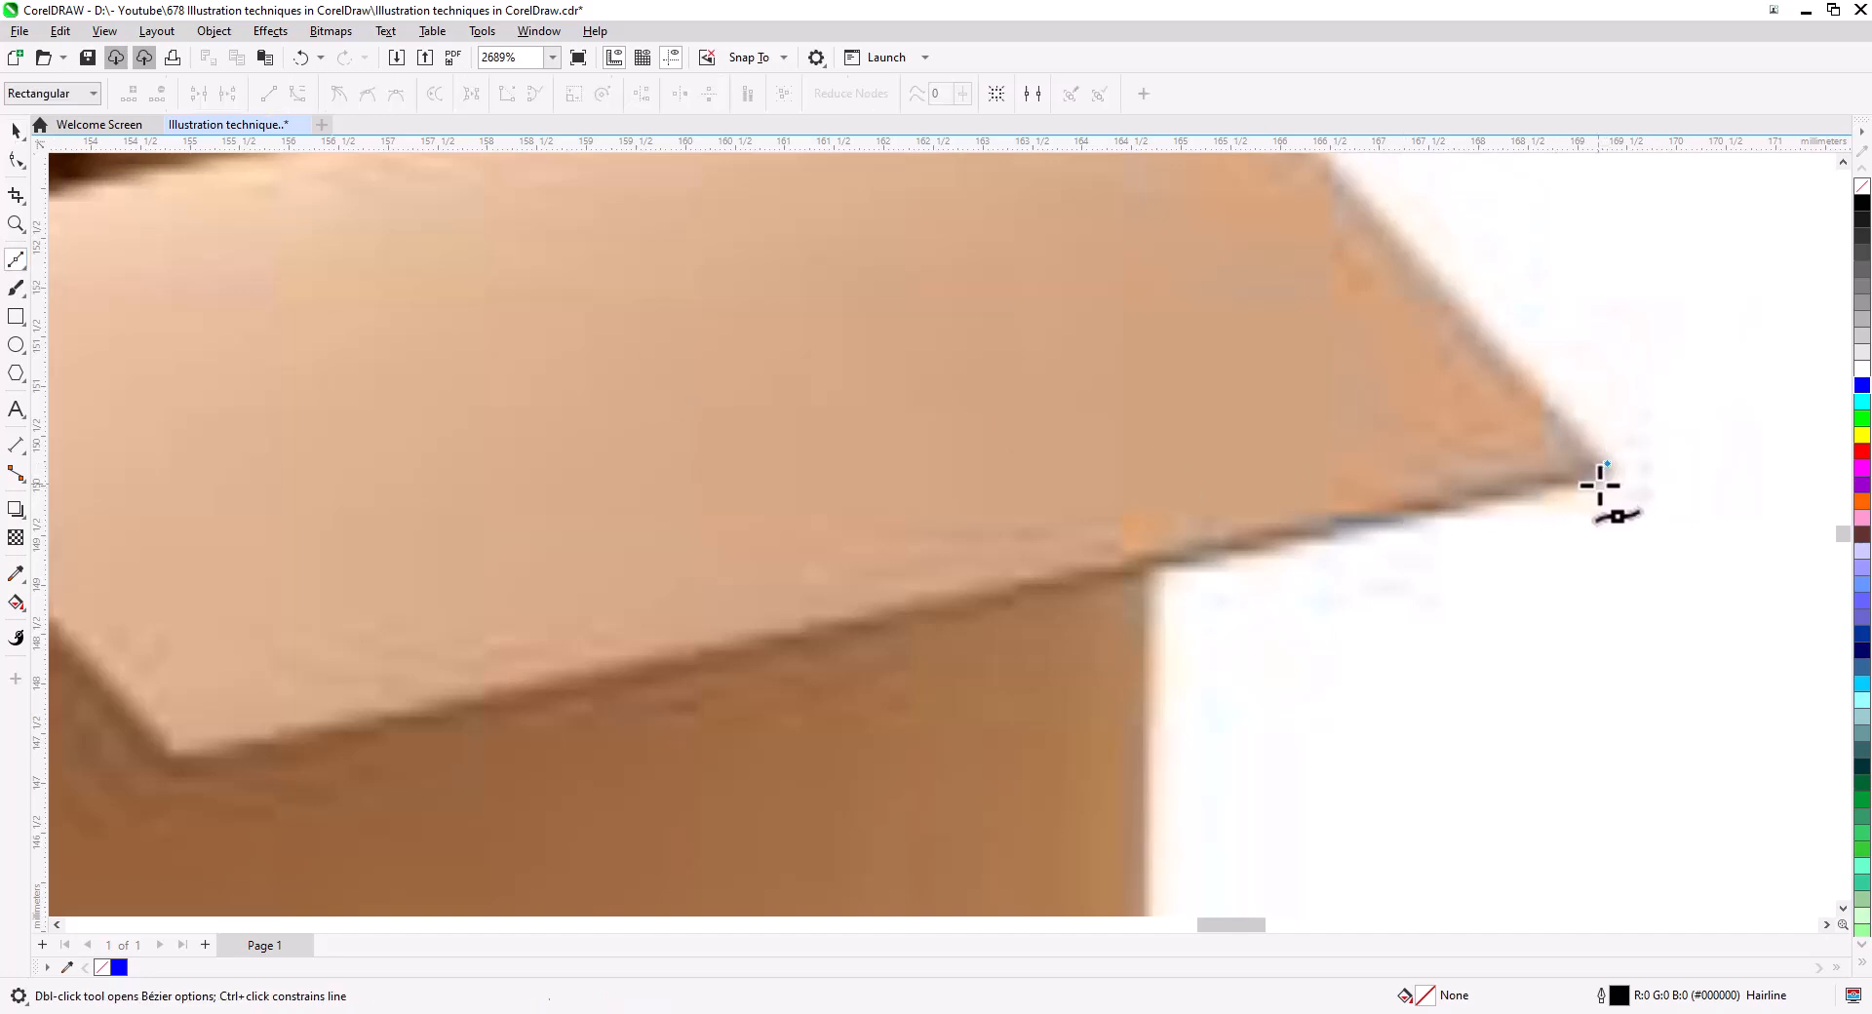
left_click(1600, 484)
key("space")
scroll(1423, 526, "down", 3)
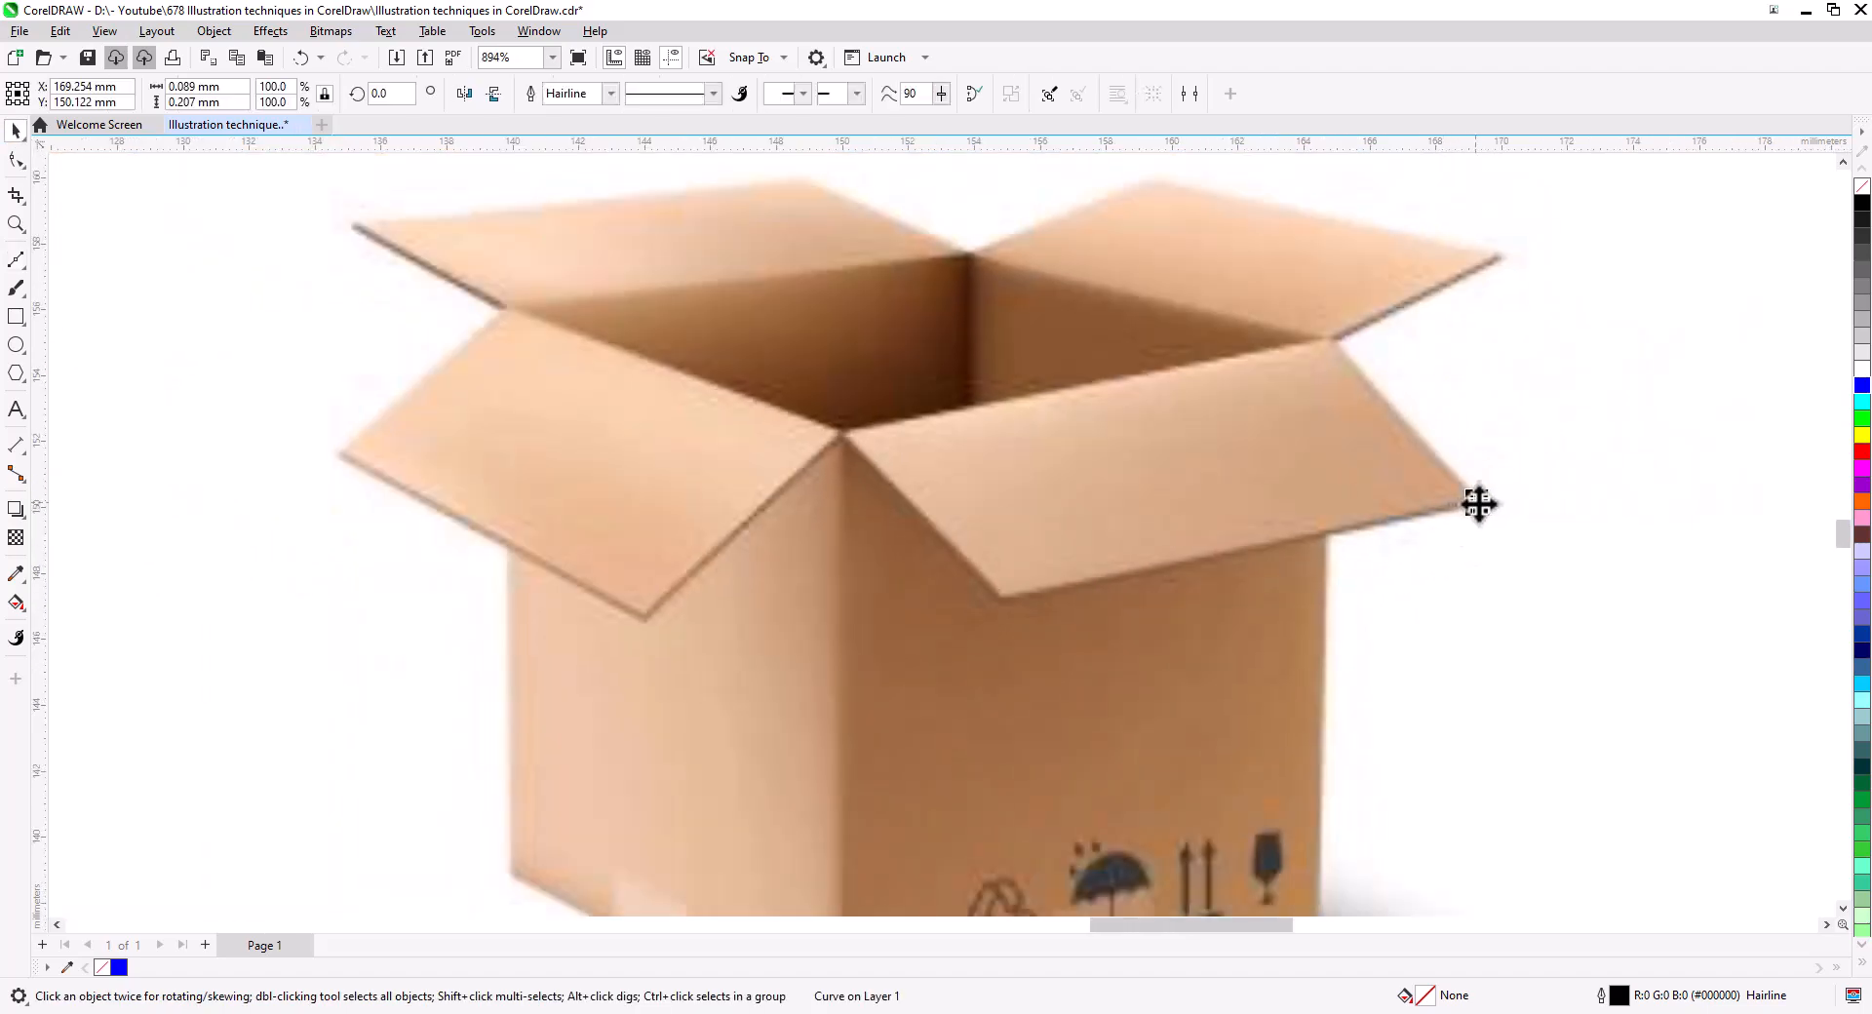
- Move the short thickness mark from the photo onto the outer corner of the front right flap in the line drawing
left_click_drag(396, 606, 1345, 530)
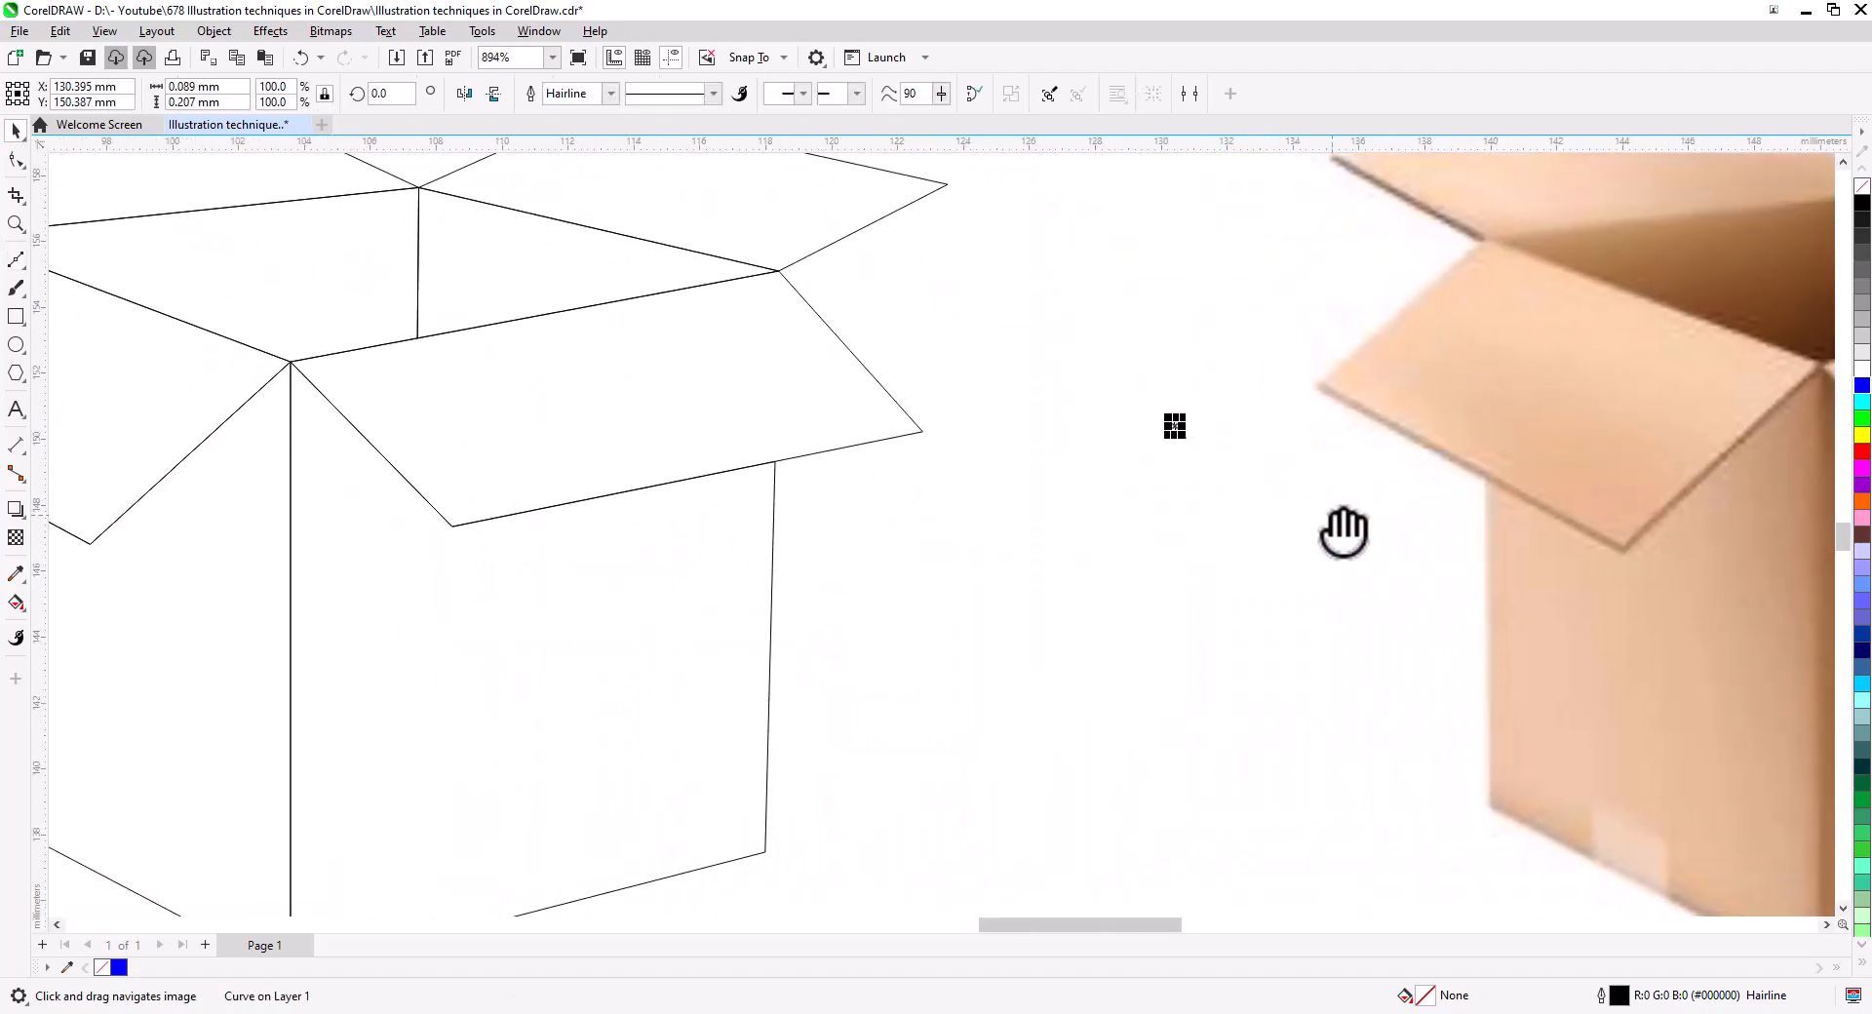
scroll(1200, 448, "up", 1)
left_click_drag(1166, 418, 826, 447)
scroll(827, 447, "up", 5)
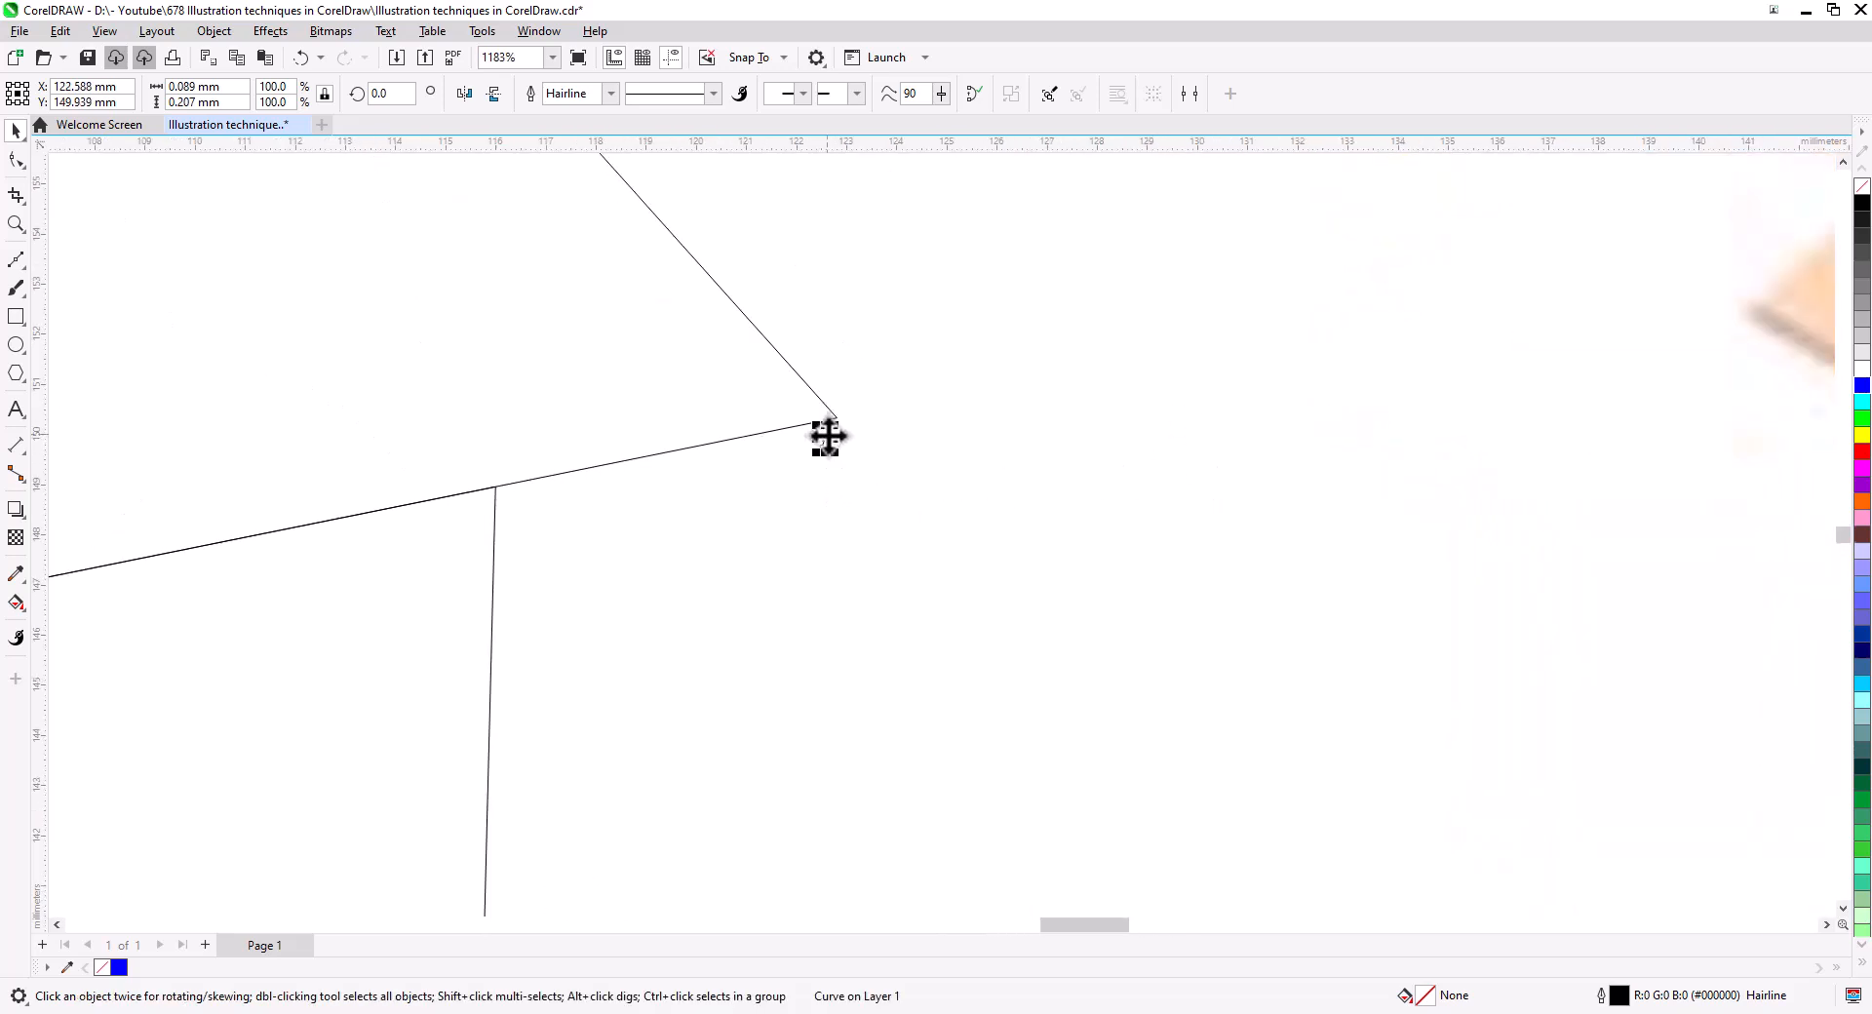
scroll(821, 451, "up", 2)
left_click_drag(889, 341, 884, 330)
- Copy the thickness mark to the front right flap's lower inner corner, snapped to the corner node
scroll(758, 456, "down", 3)
left_click_drag(781, 501, 1632, 405)
scroll(1502, 443, "down", 2)
scroll(1629, 407, "down", 2)
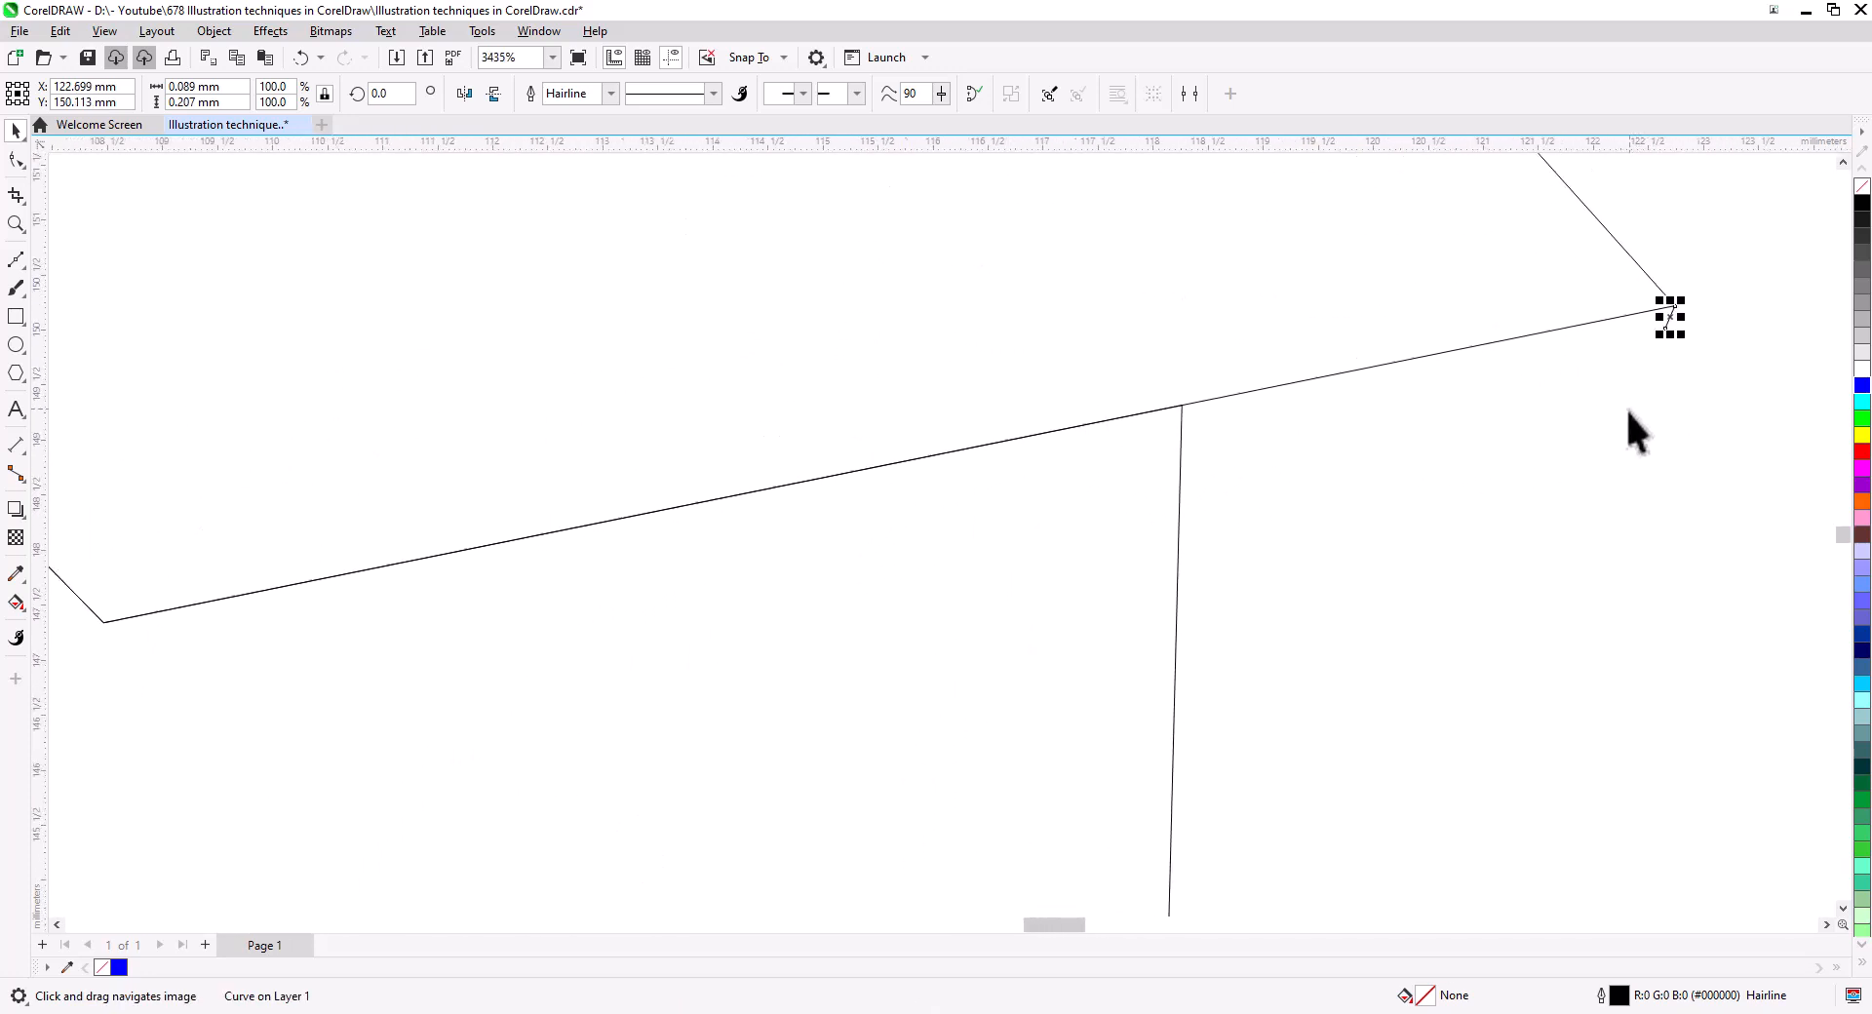
scroll(1628, 408, "down", 1)
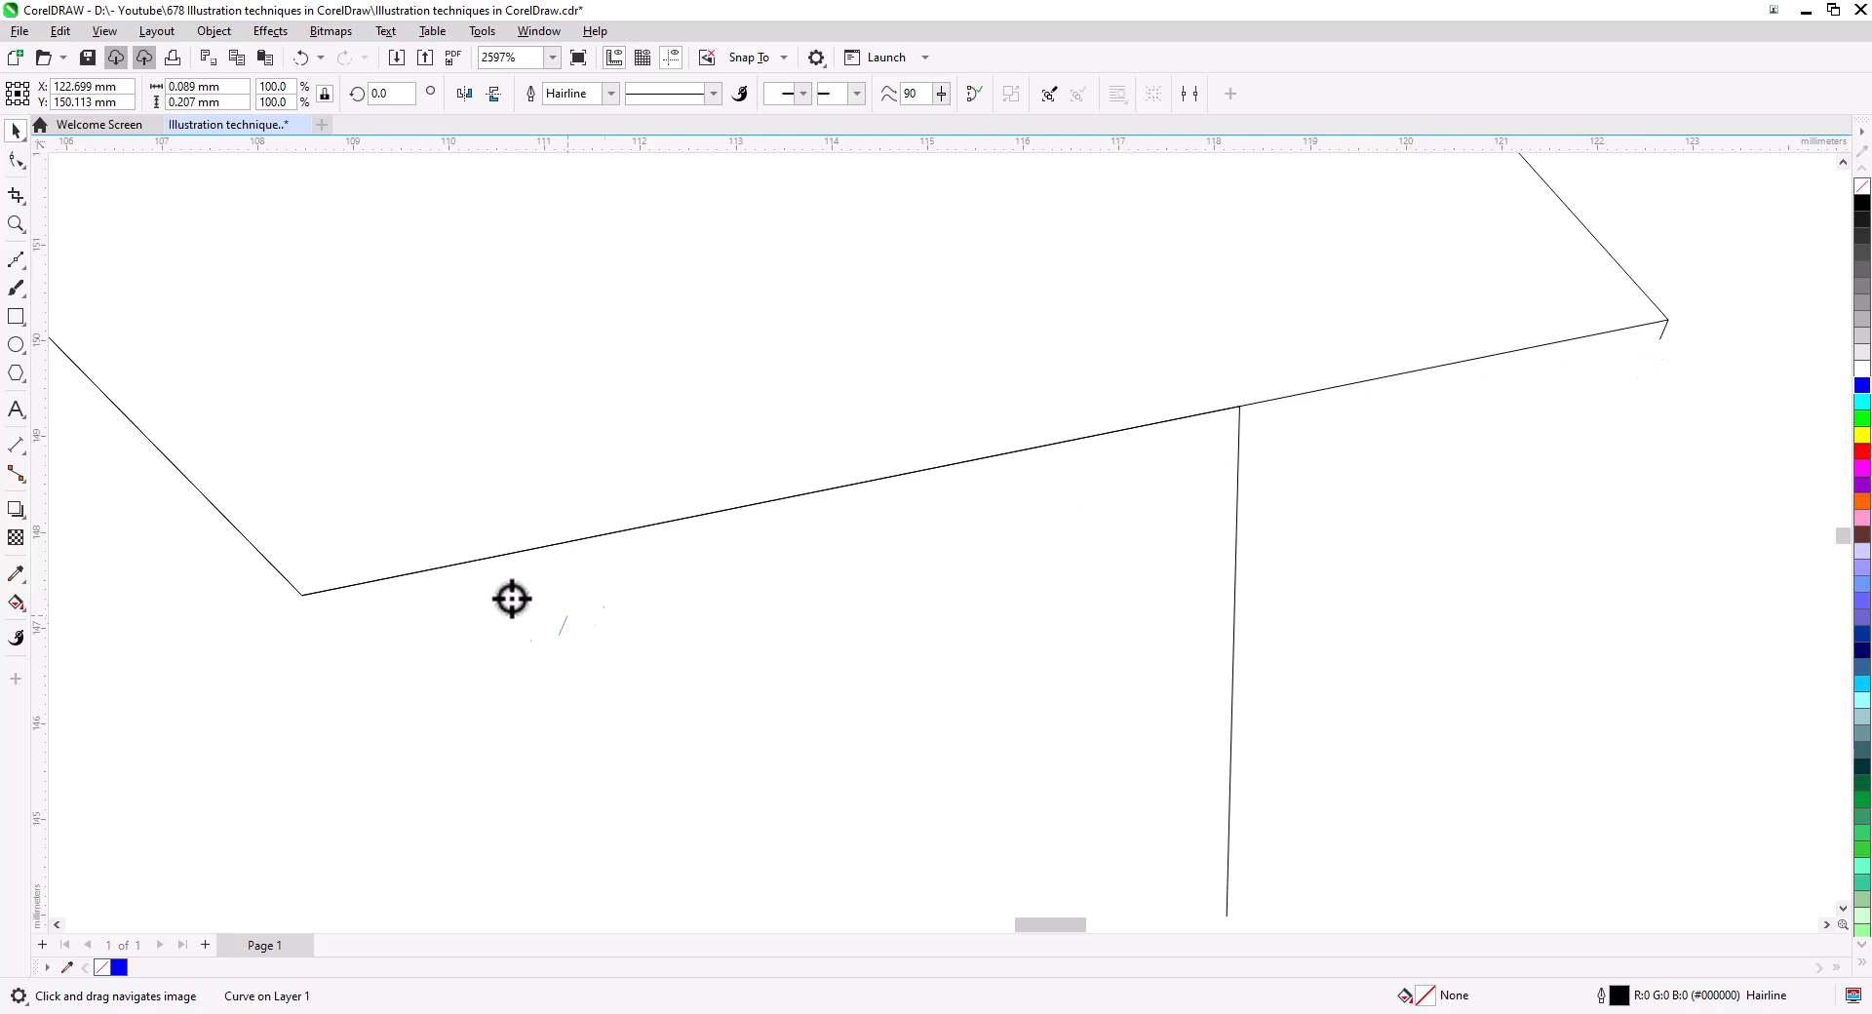
right_click(303, 606)
left_click(343, 646)
scroll(284, 618, "up", 3)
scroll(282, 617, "up", 2)
scroll(344, 599, "down", 2)
- Copy the thickness mark to the box's front top corner, where the two front flaps meet
left_click_drag(347, 624, 834, 733)
scroll(815, 752, "down", 3)
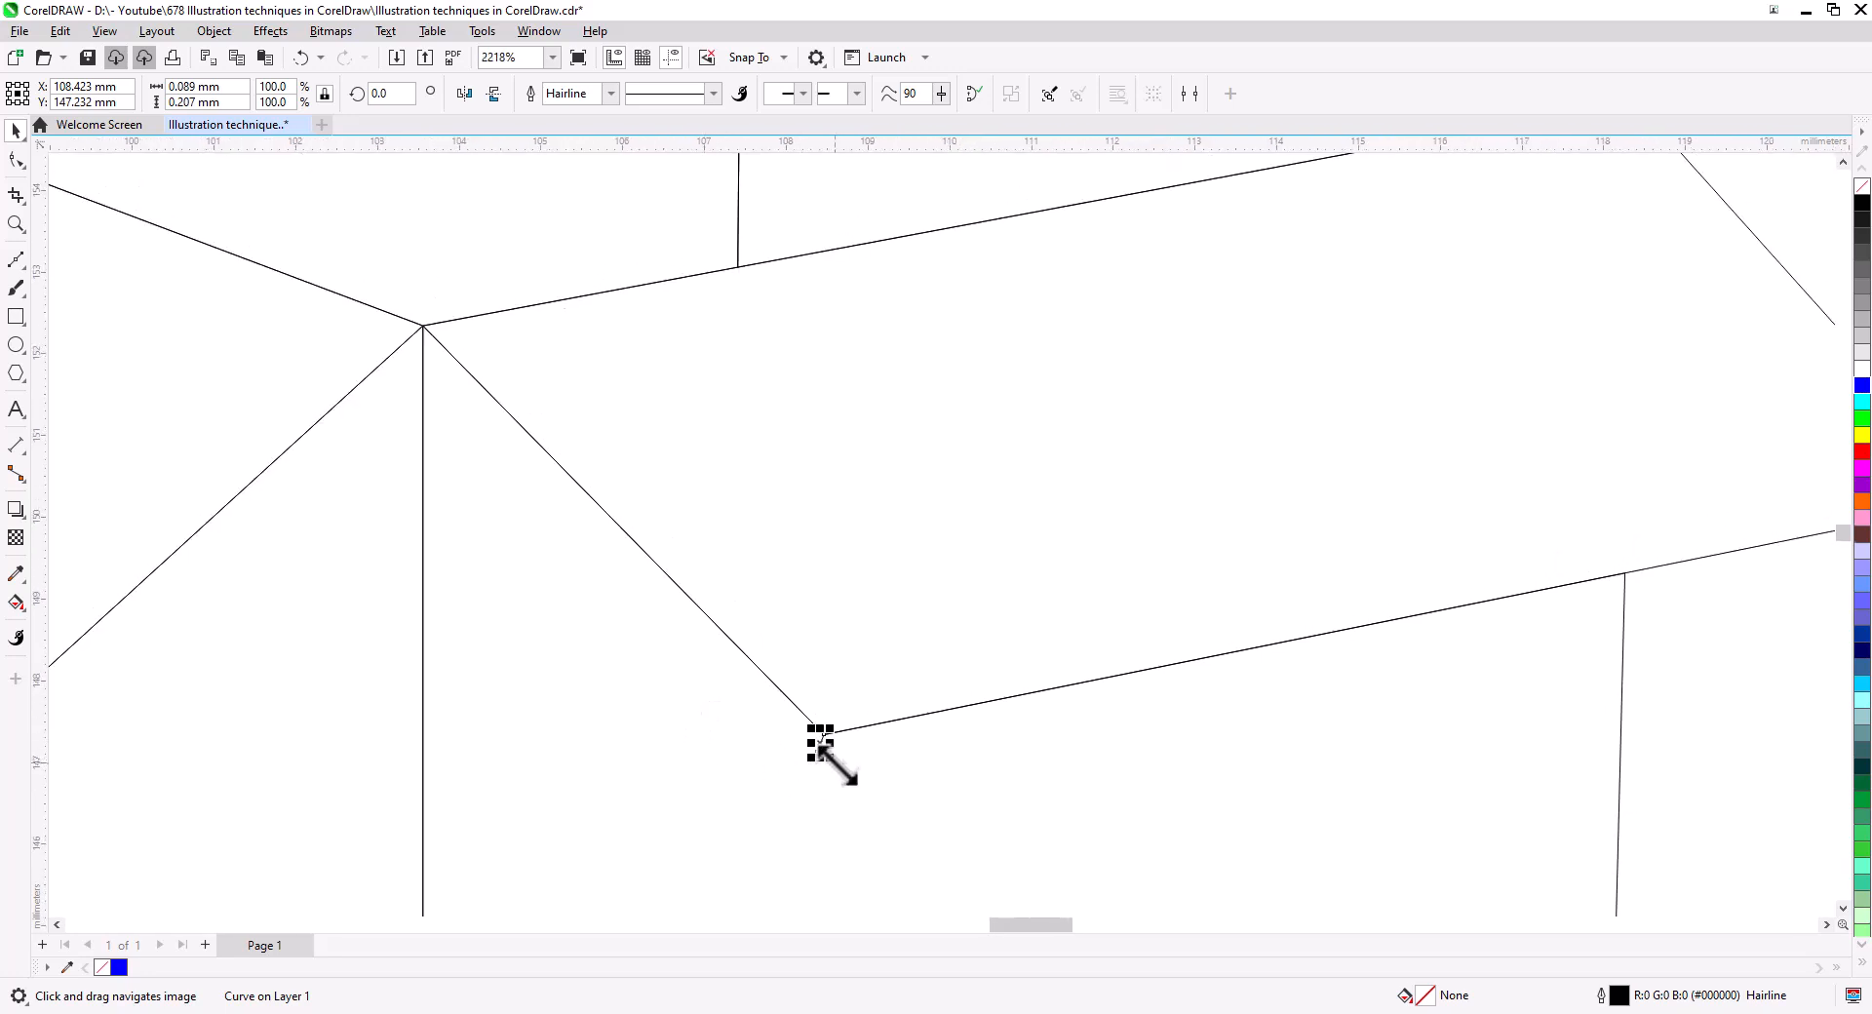
mouse_move(864, 752)
left_mouse_down()
mouse_move(693, 747)
mouse_move(354, 473)
left_mouse_up()
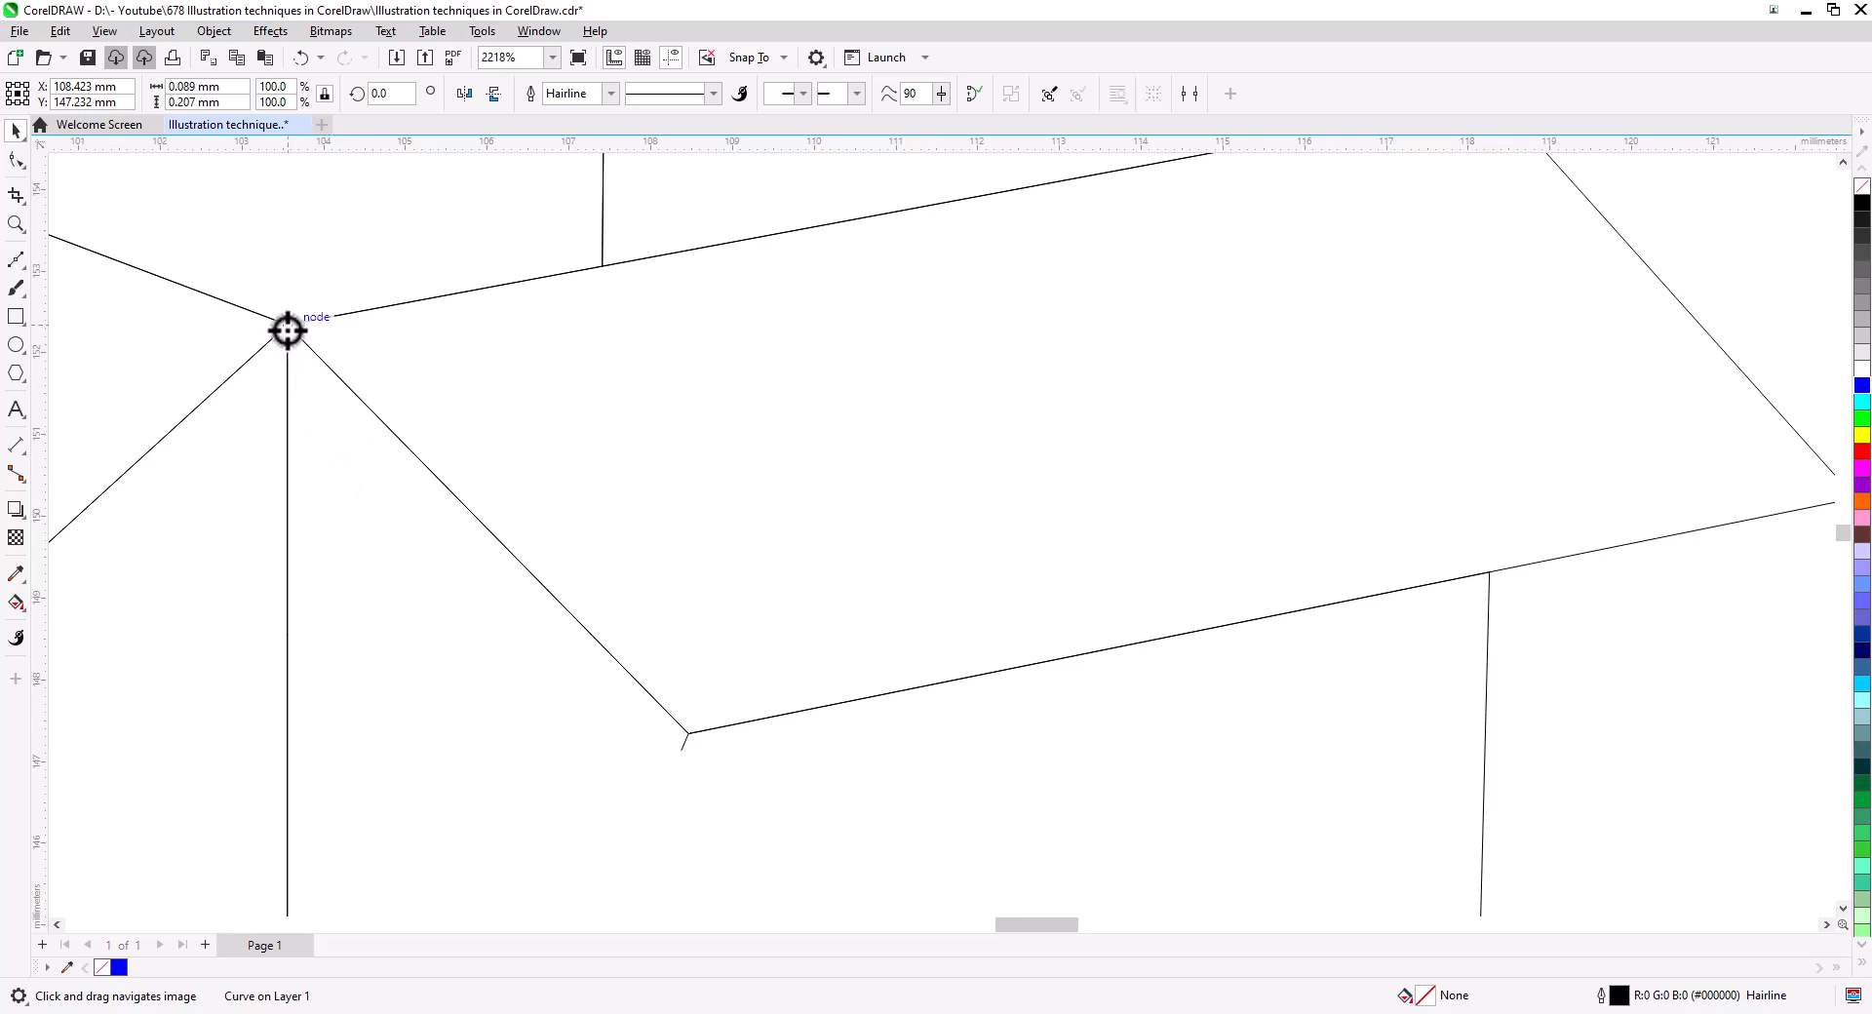
left_click_drag(287, 330, 287, 330)
left_click(337, 369)
- Draw a 2-point line joining the lower ends of the marks beneath the front right flap's long edge, about 14.4 by 3.1 mm
left_click(16, 261)
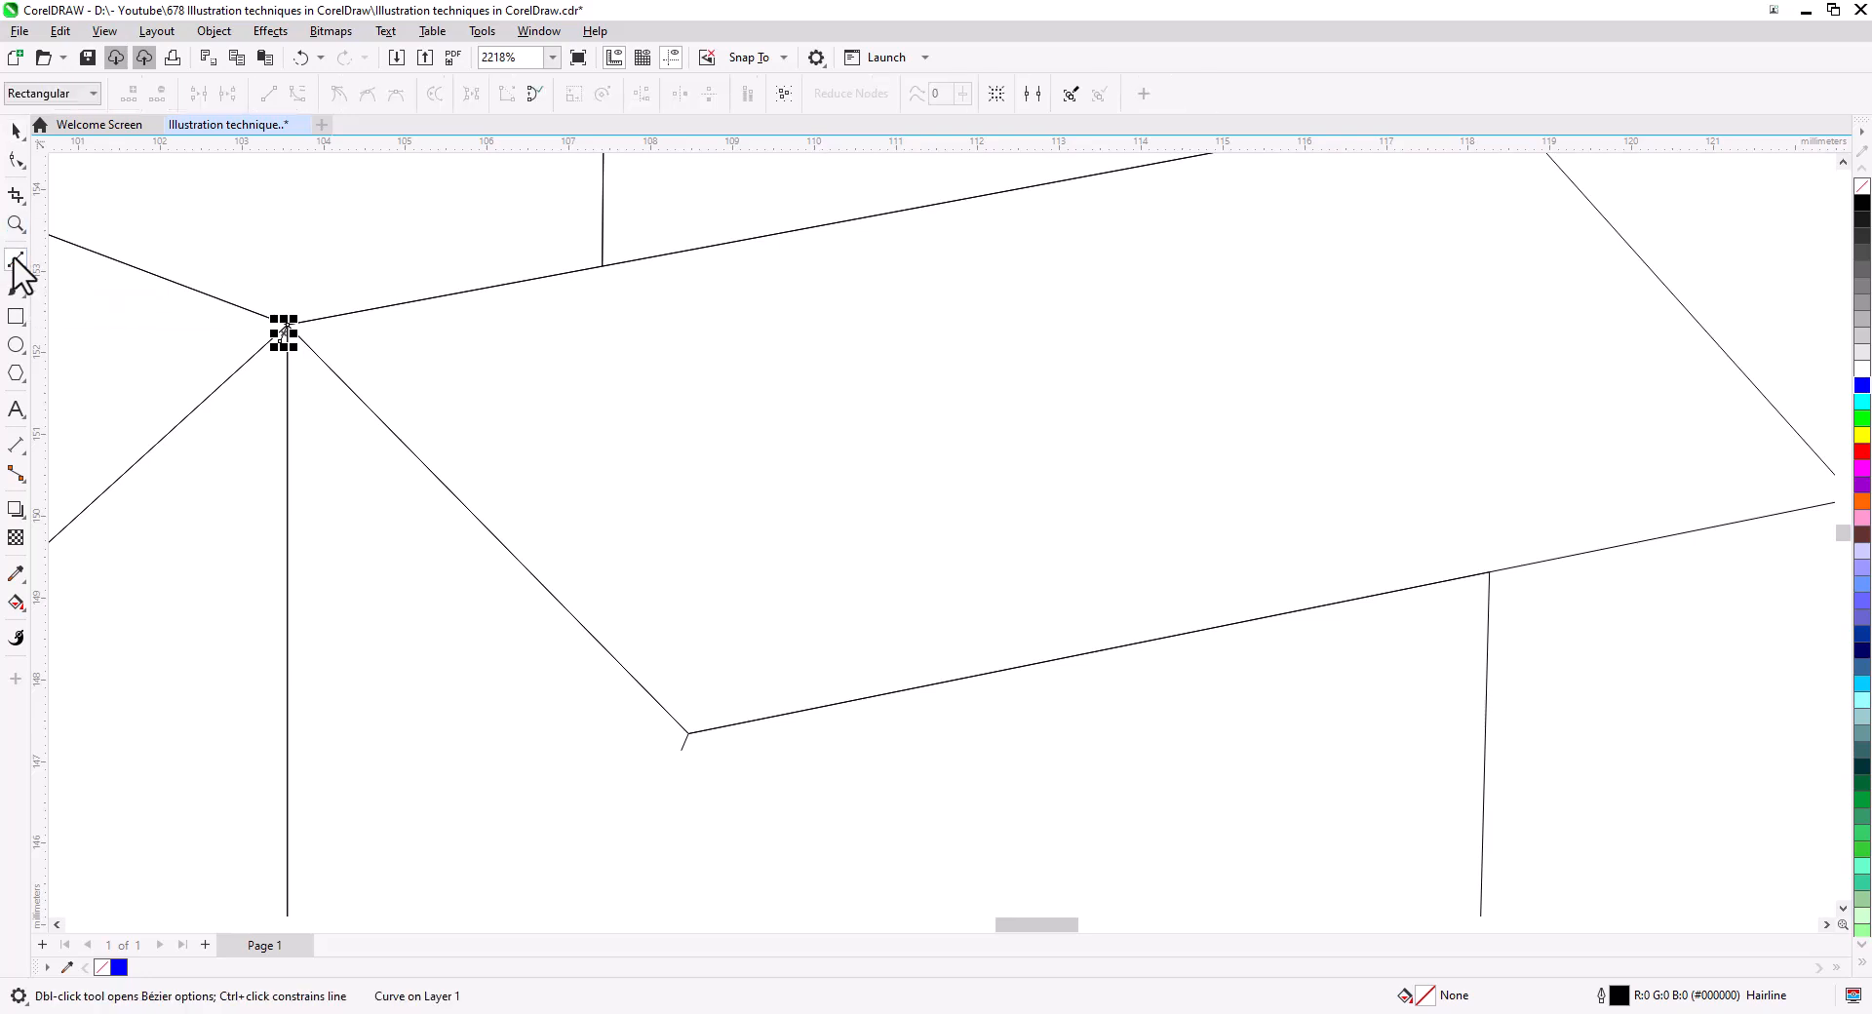
left_click(12, 258)
left_click(80, 280)
left_click_drag(870, 715, 391, 632)
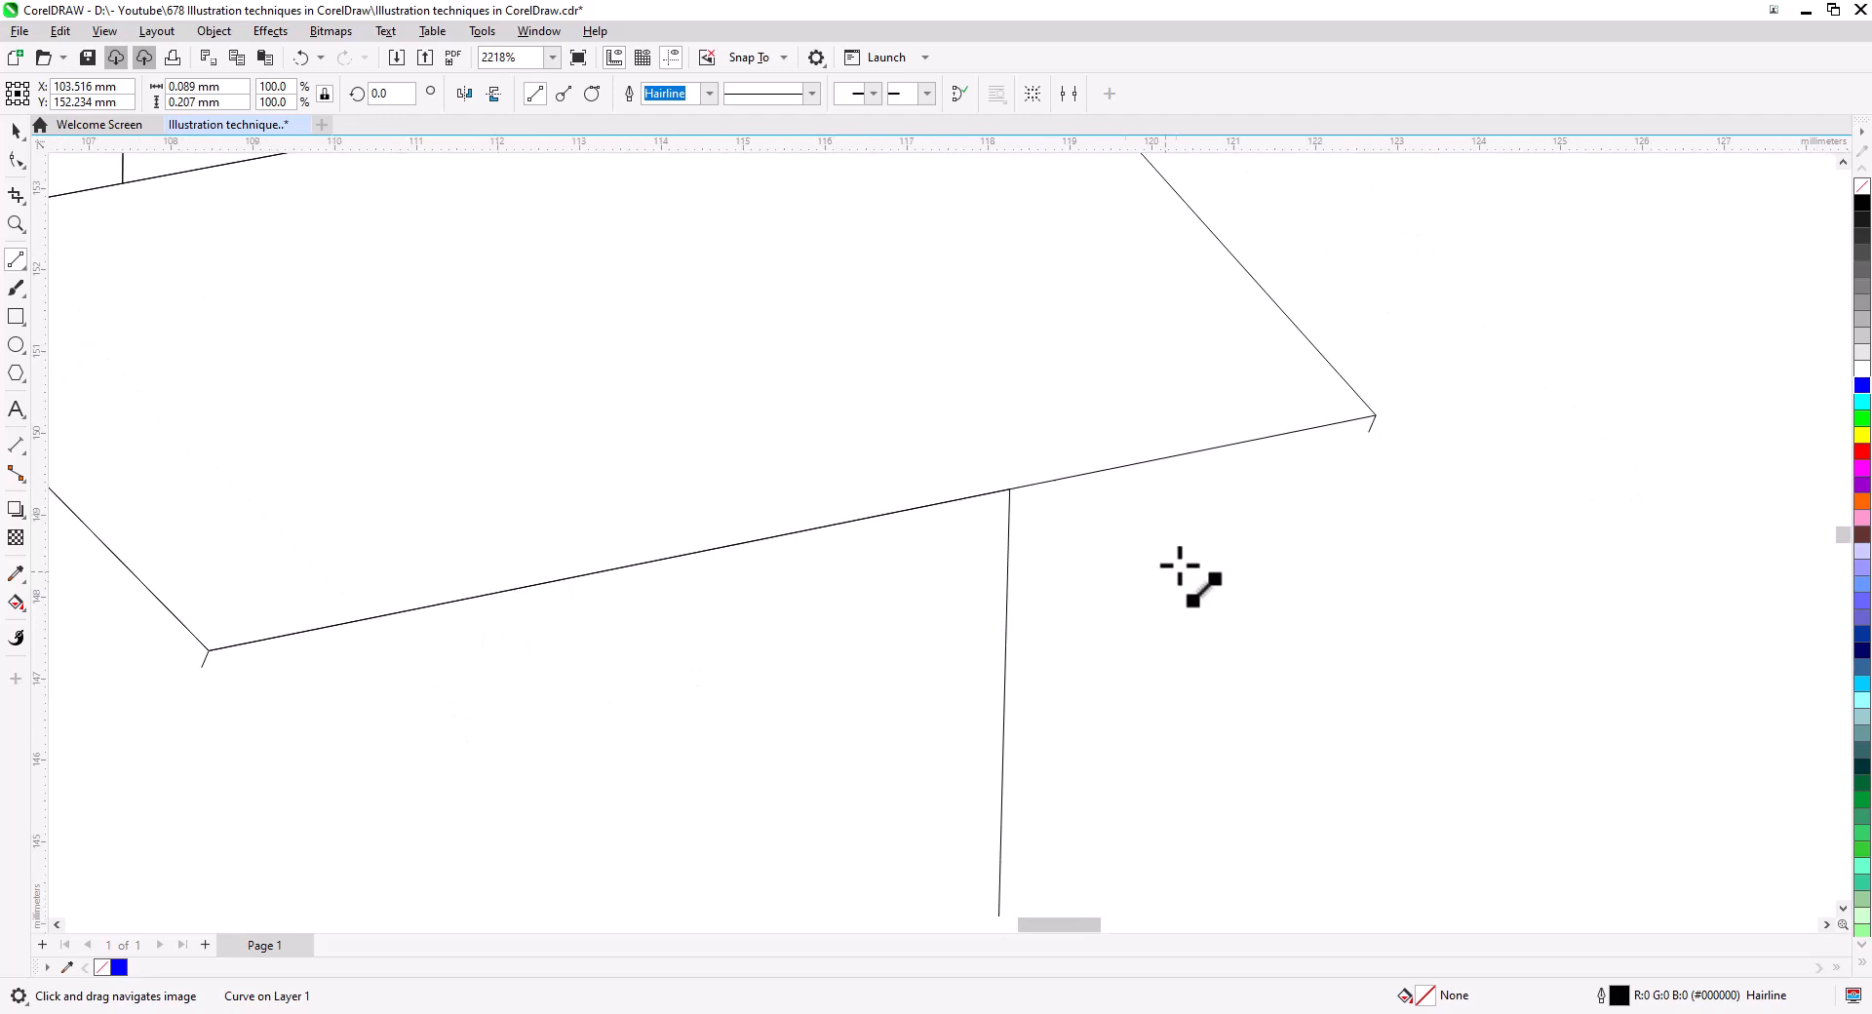
mouse_move(1370, 434)
left_mouse_down()
mouse_move(1296, 514)
mouse_move(202, 669)
mouse_move(476, 634)
mouse_move(1403, 447)
mouse_move(1377, 417)
mouse_move(1370, 432)
left_mouse_up()
left_click_drag(797, 673, 1621, 660)
scroll(936, 668, "up", 3)
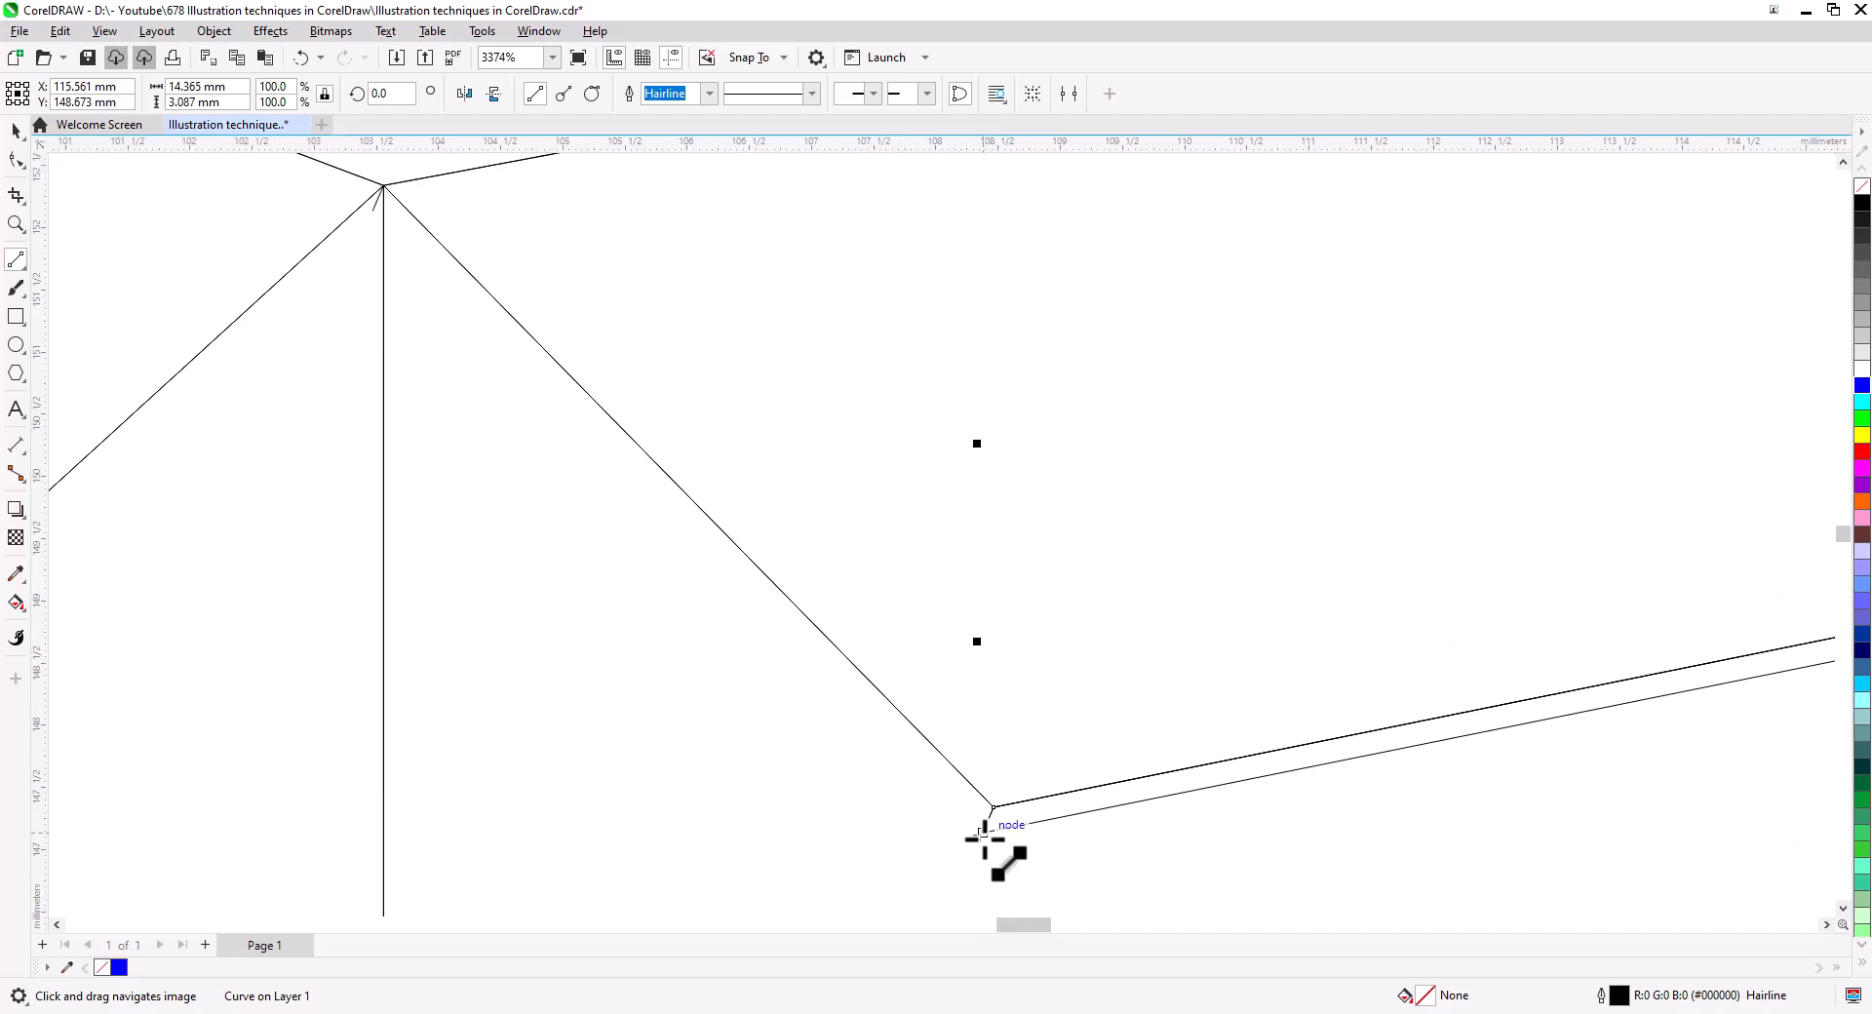
- Draw a parallel line beside the front right flap's slanted inner edge up to the box's front edge, about 4.9 by 5.2 mm
mouse_move(974, 828)
left_mouse_down()
mouse_move(389, 267)
mouse_move(383, 189)
mouse_move(894, 677)
mouse_move(991, 794)
mouse_move(984, 833)
left_mouse_up()
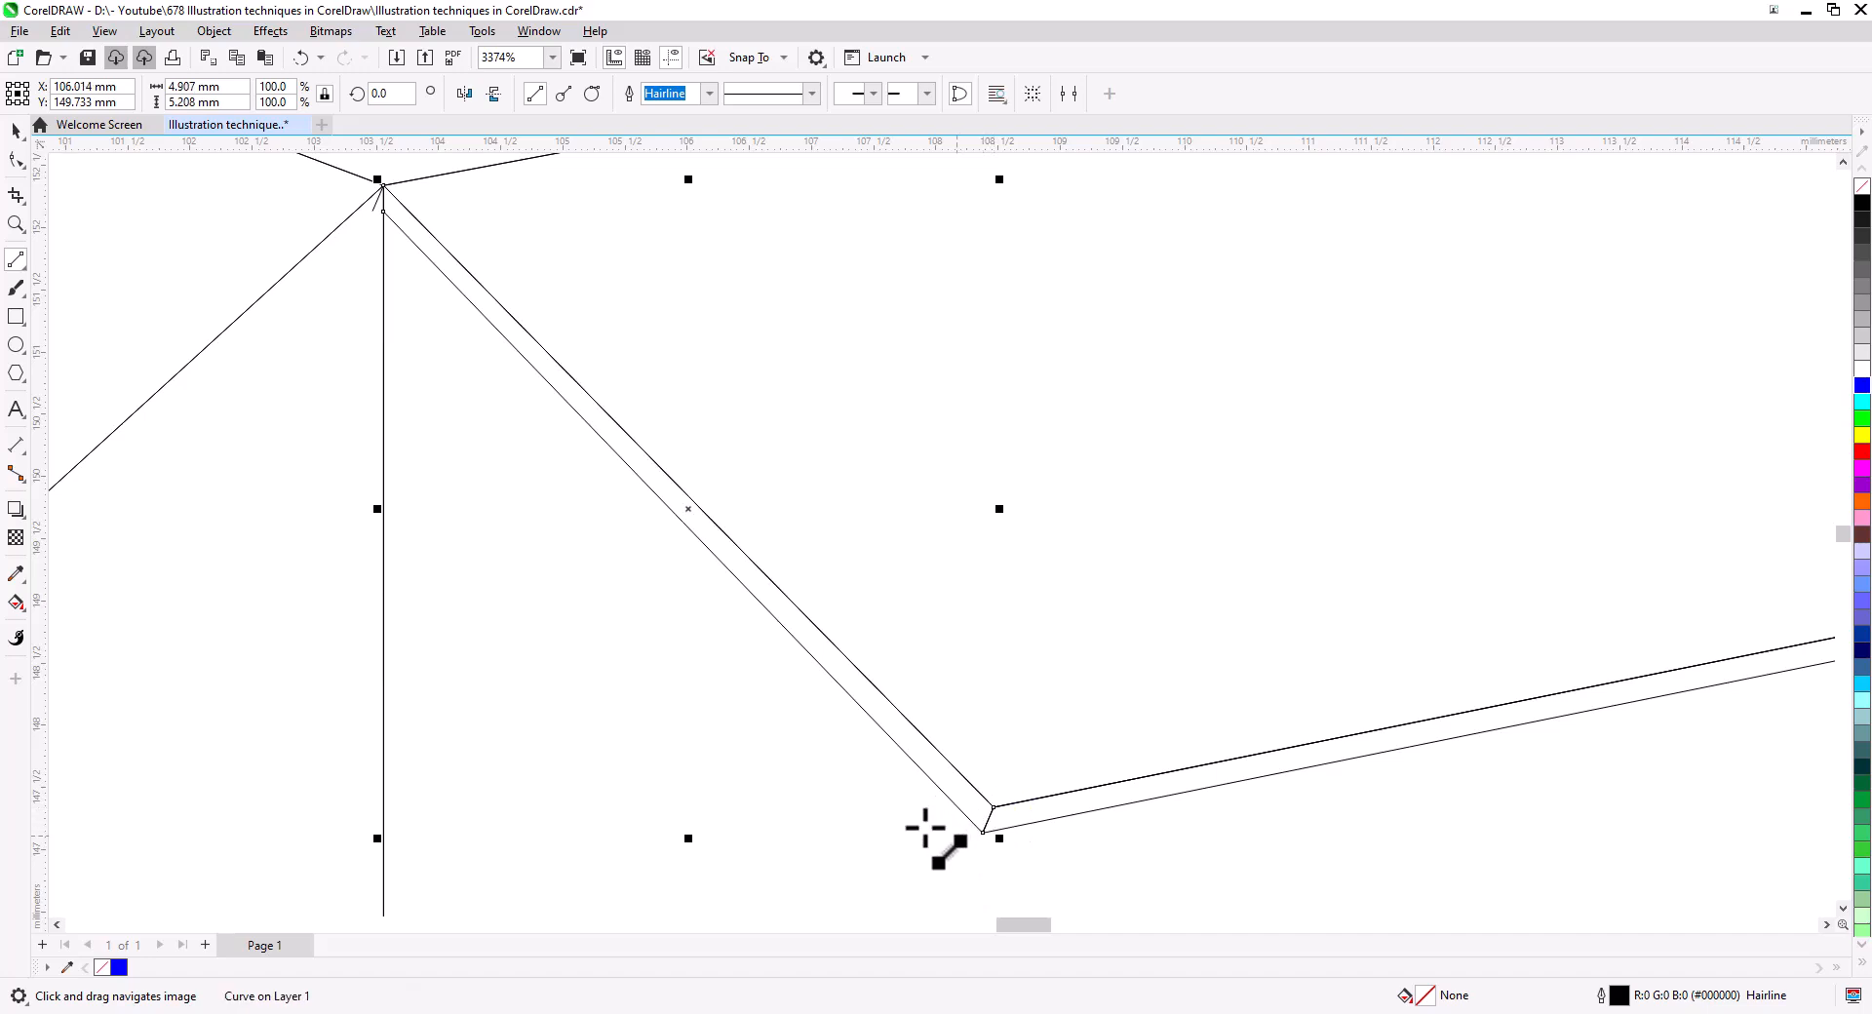
left_click_drag(578, 634, 1374, 681)
left_click_drag(963, 744, 998, 533)
left_click(16, 135)
scroll(1137, 395, "down", 4)
left_click_drag(1370, 567, 731, 591)
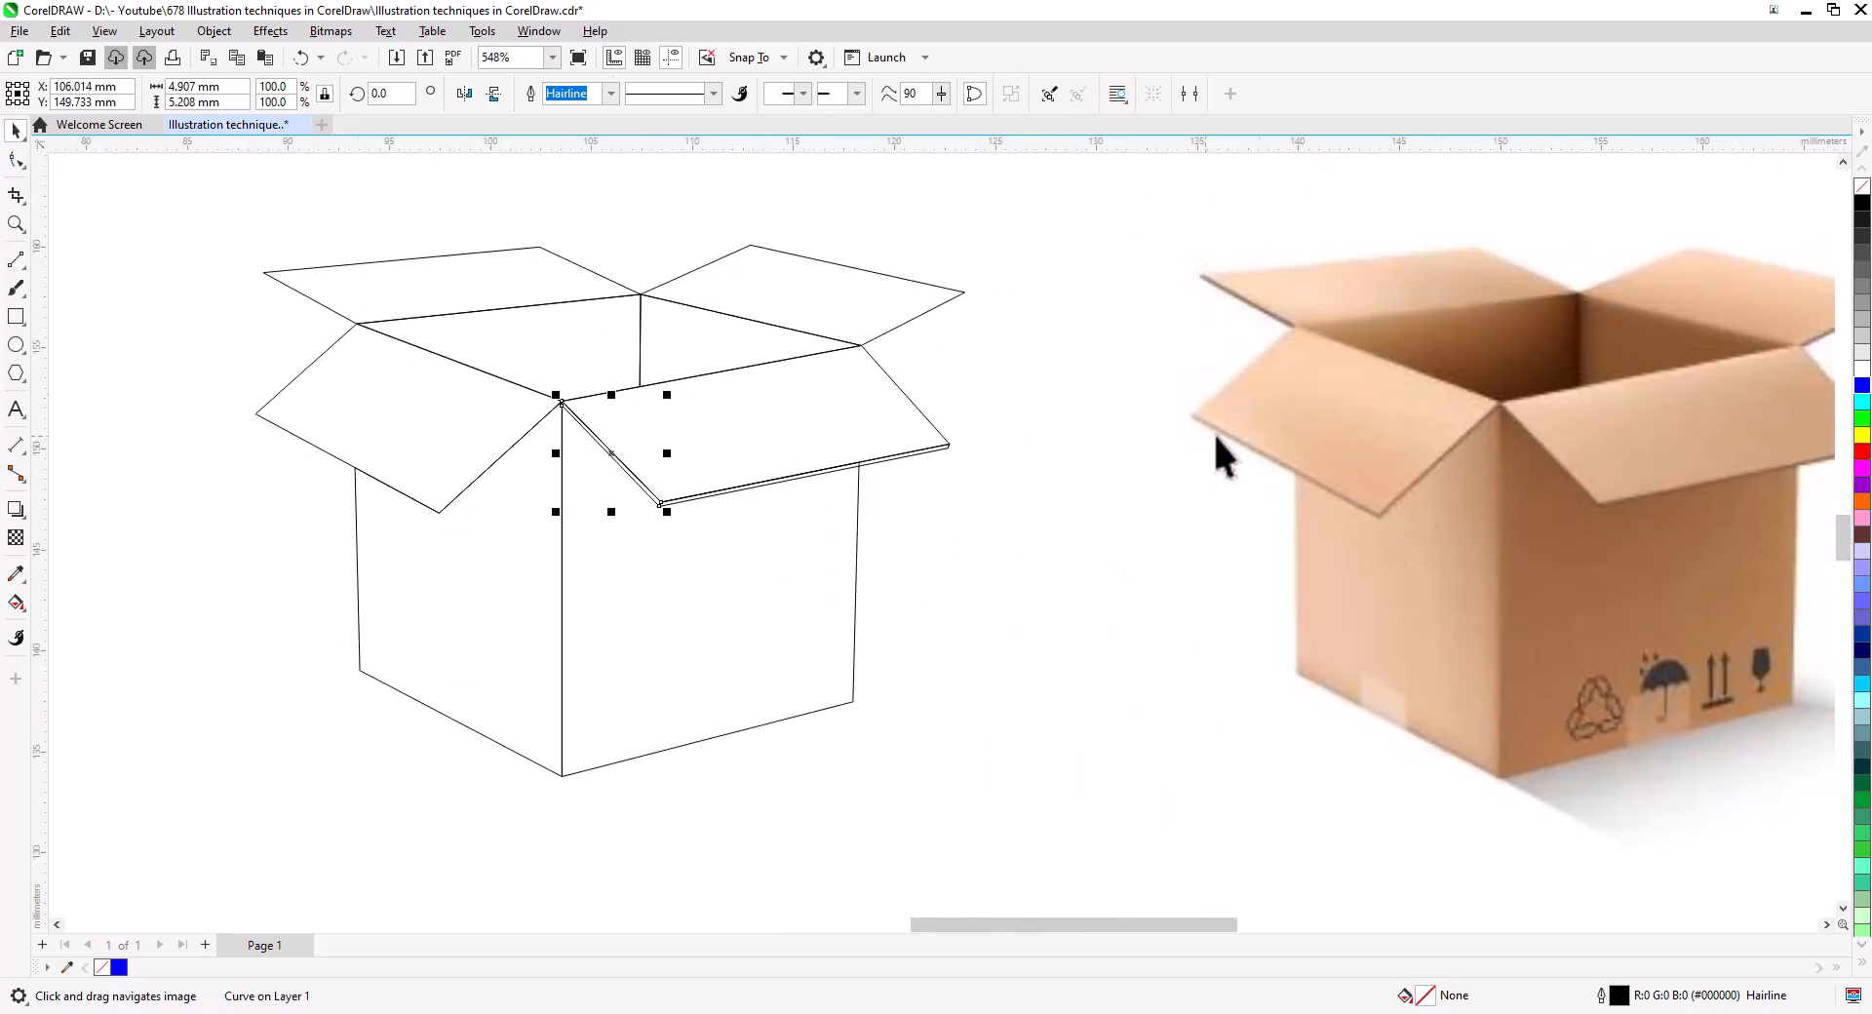
- Move the thickness mark from the box's front corner to the front left flap's lowest corner and adjust its lower end node
left_click_drag(1528, 401, 1227, 443)
left_click_drag(714, 480, 1453, 429)
scroll(970, 448, "up", 4)
scroll(1139, 287, "up", 3)
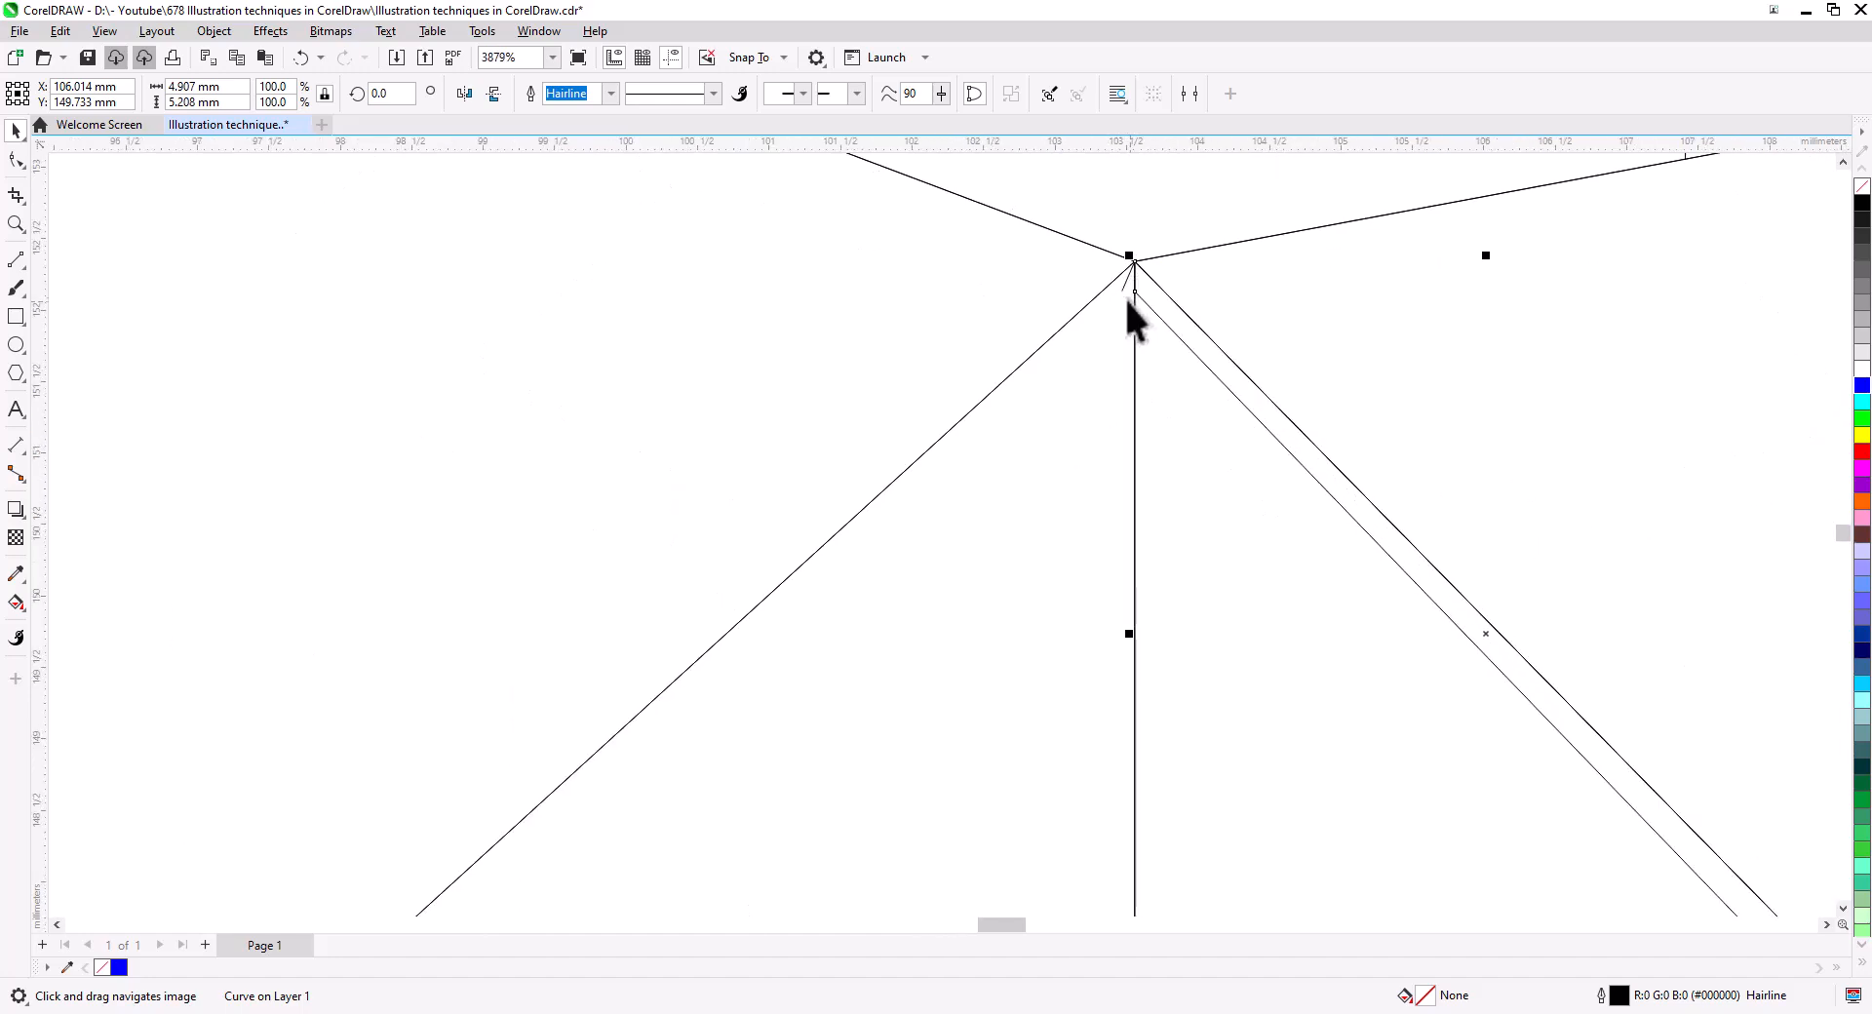
left_click_drag(1120, 281, 815, 511)
left_click(15, 160)
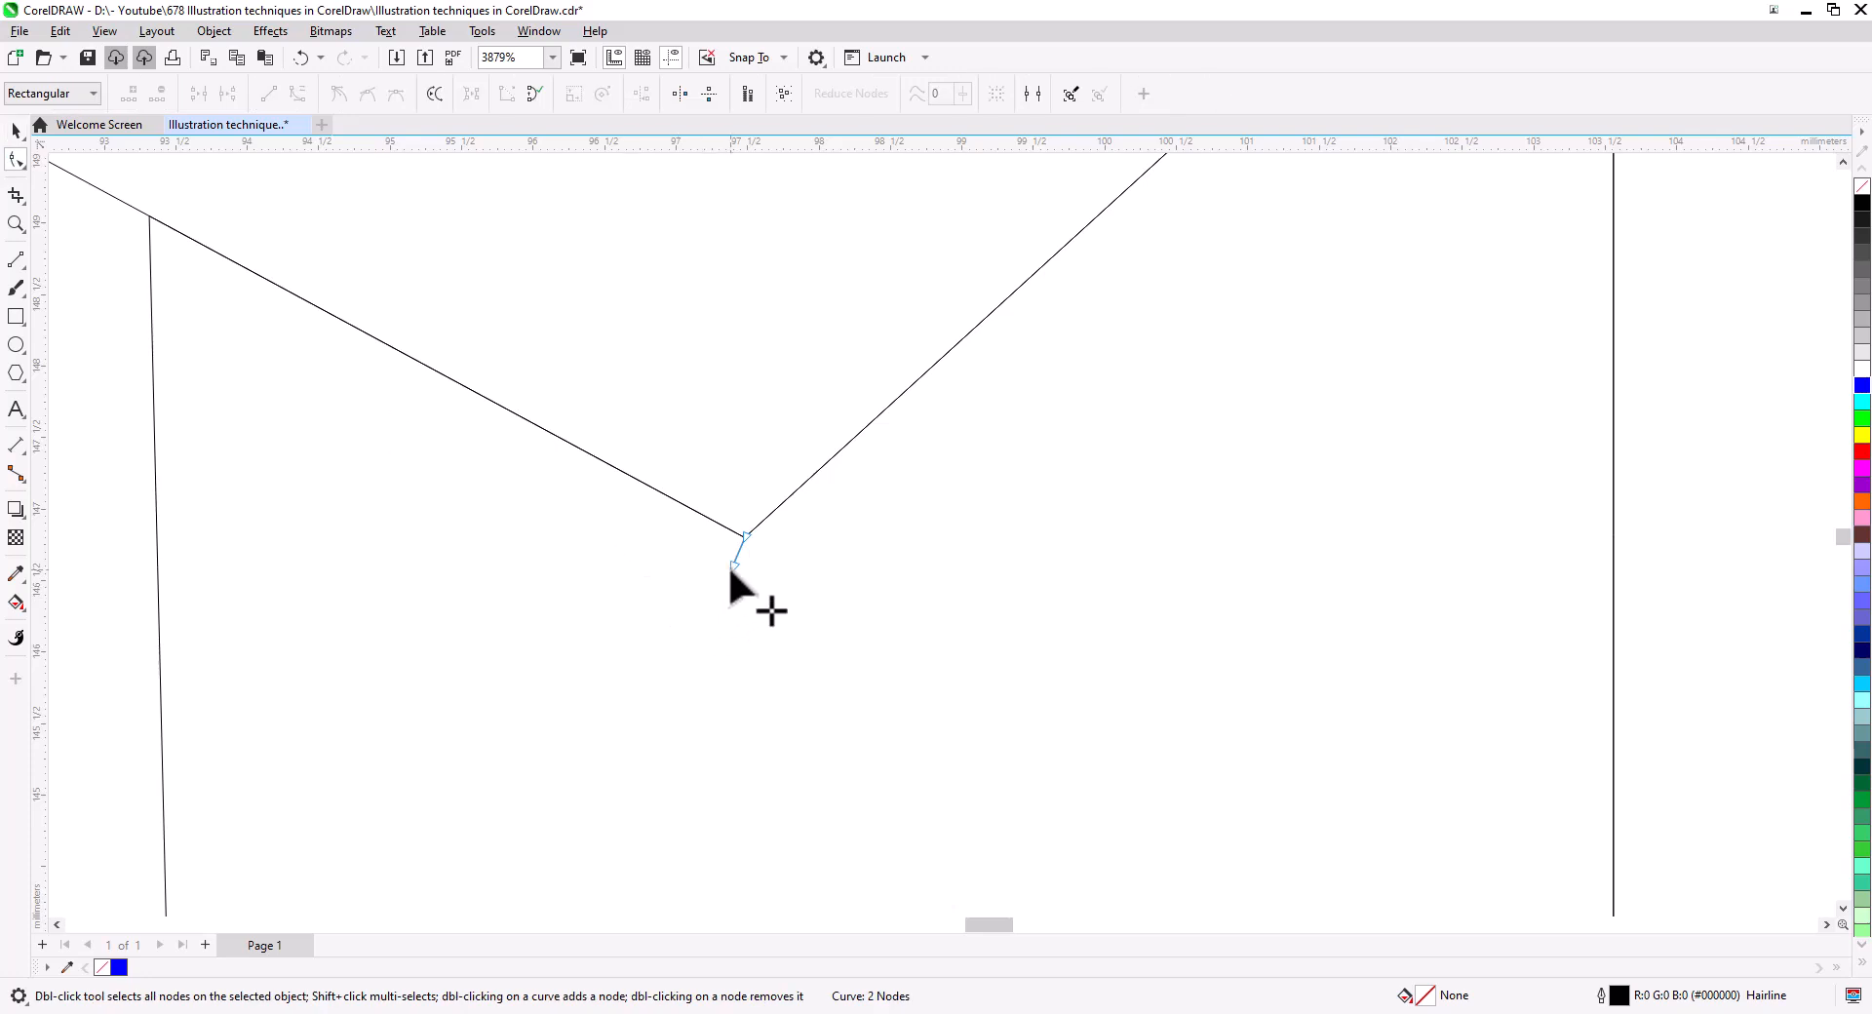
left_click_drag(742, 570, 562, 712)
- Draw a 2-point line parallel to the front left flap's slanted inner edge, about 6.1 by 5.6 mm, and select it
left_click(15, 132)
scroll(588, 579, "down", 3)
left_click(17, 260)
mouse_move(1093, 168)
left_mouse_down()
mouse_move(522, 691)
mouse_move(522, 669)
mouse_move(1082, 171)
mouse_move(1094, 596)
left_mouse_up()
left_click(16, 133)
scroll(1116, 292, "up", 3)
left_click(1021, 526)
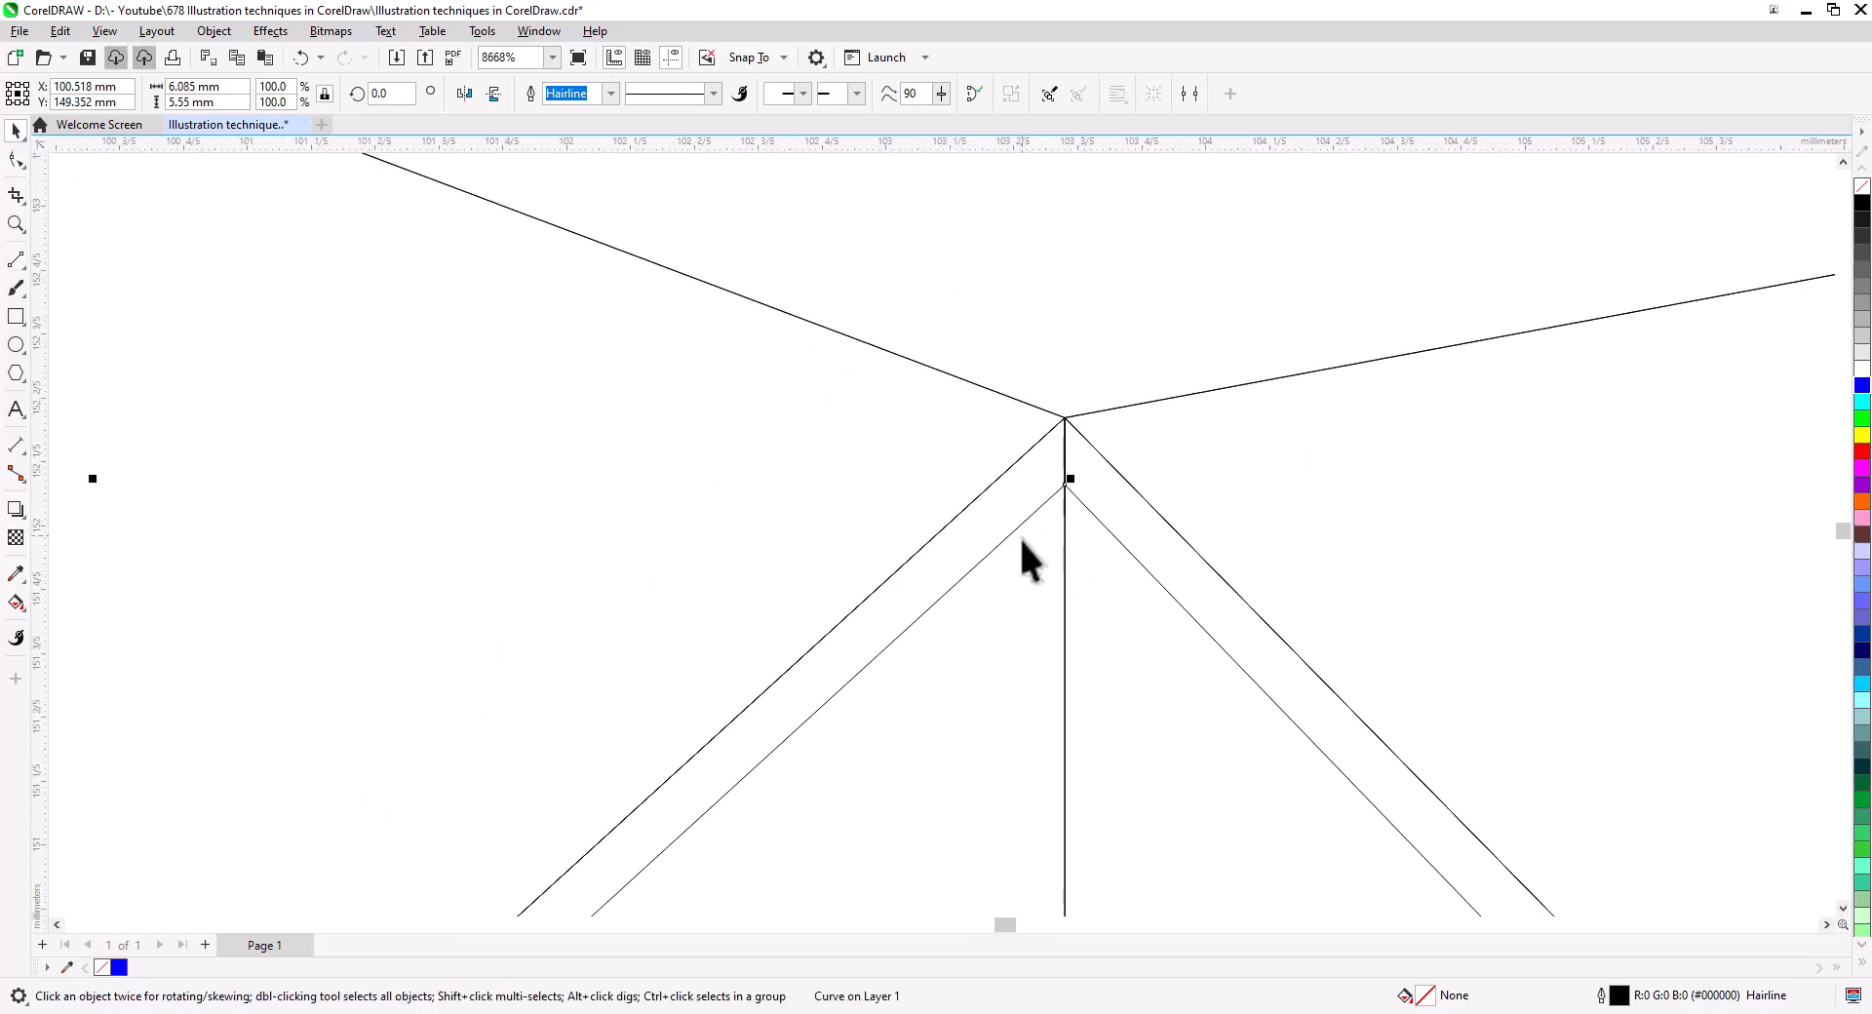
- Combine the front left flap's thickness mark and its slanted offset line into one curve
left_click_drag(546, 877, 892, 550)
scroll(765, 566, "up", 2)
left_click(788, 537)
left_click(794, 689, "shift")
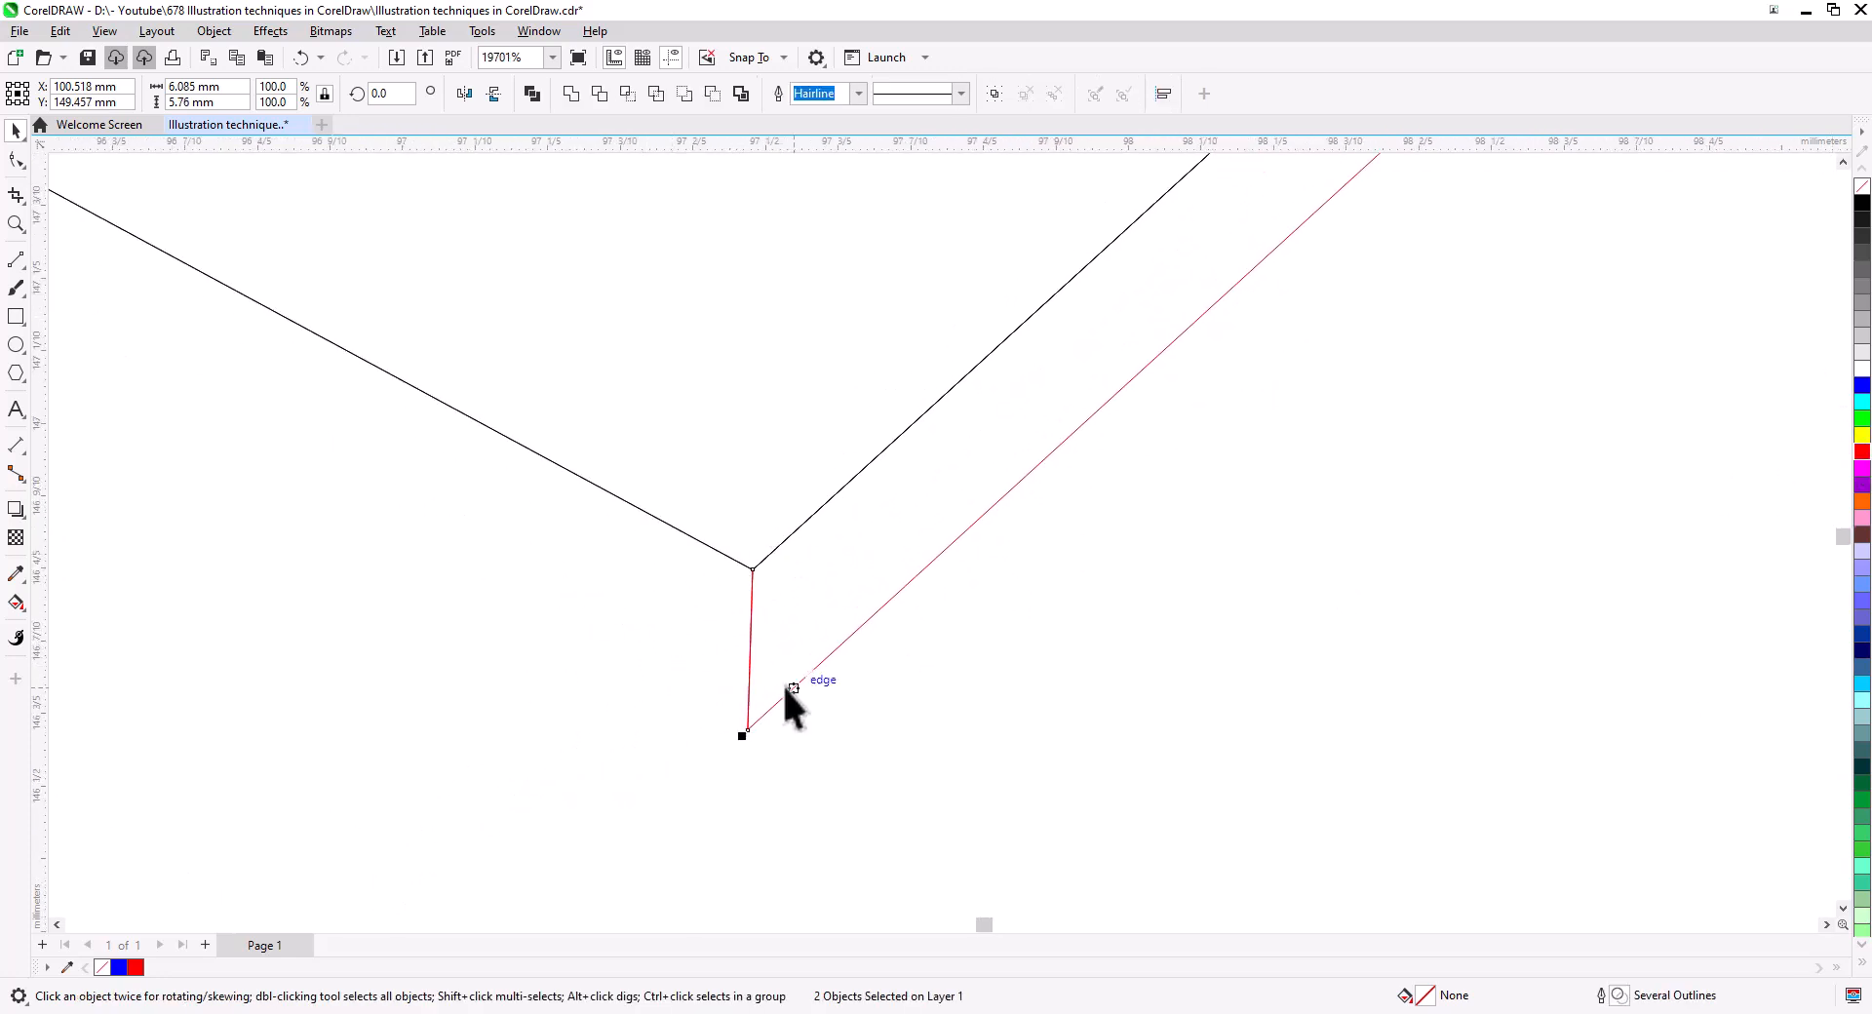
left_click(532, 93)
- Move the combined curve's overshooting end node up about 0.1 mm onto the offset line's node at the box's front edge
left_click(16, 159)
left_click_drag(751, 572, 754, 511)
scroll(753, 578, "up", 4)
scroll(900, 534, "down", 2)
left_click_drag(1186, 489, 594, 908)
left_click_drag(1228, 292, 604, 902)
left_click_drag(1287, 331, 624, 887)
left_click_drag(1268, 292, 624, 897)
left_click_drag(1383, 351, 702, 897)
left_click_drag(1346, 332, 683, 877)
scroll(1097, 546, "up", 3)
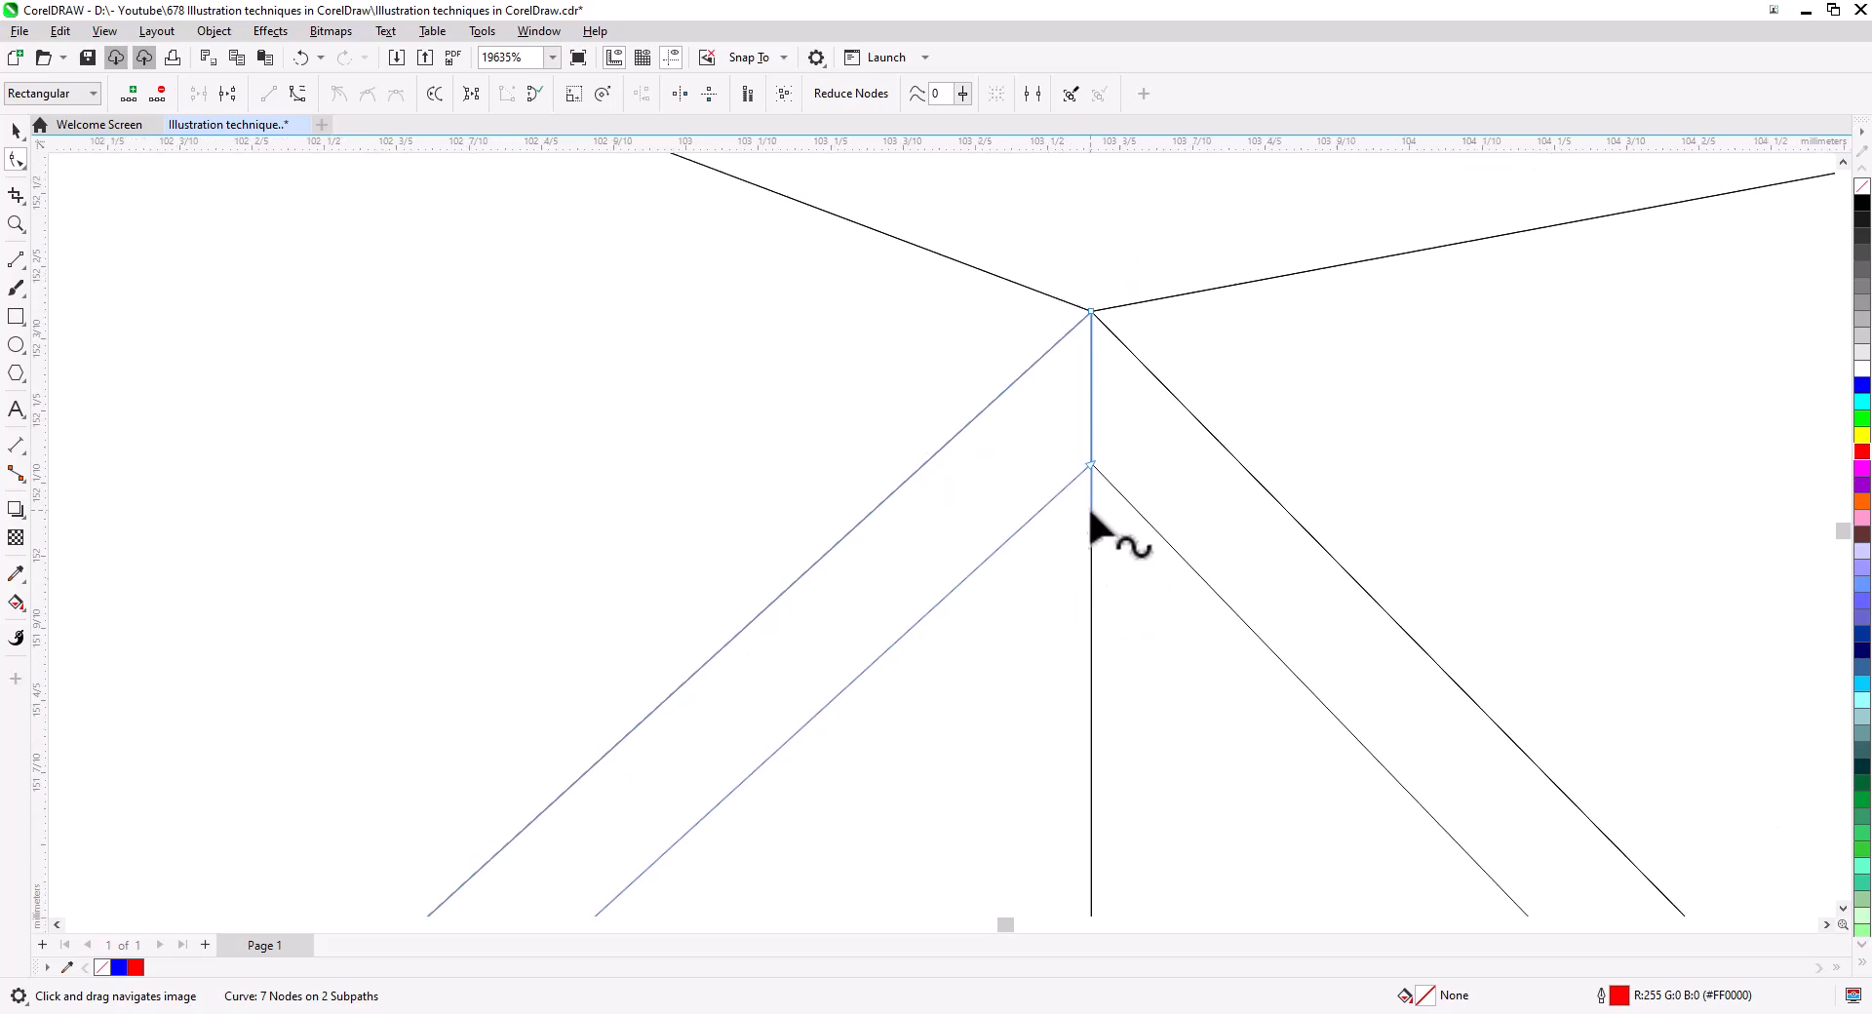
left_click_drag(1090, 554, 1092, 428)
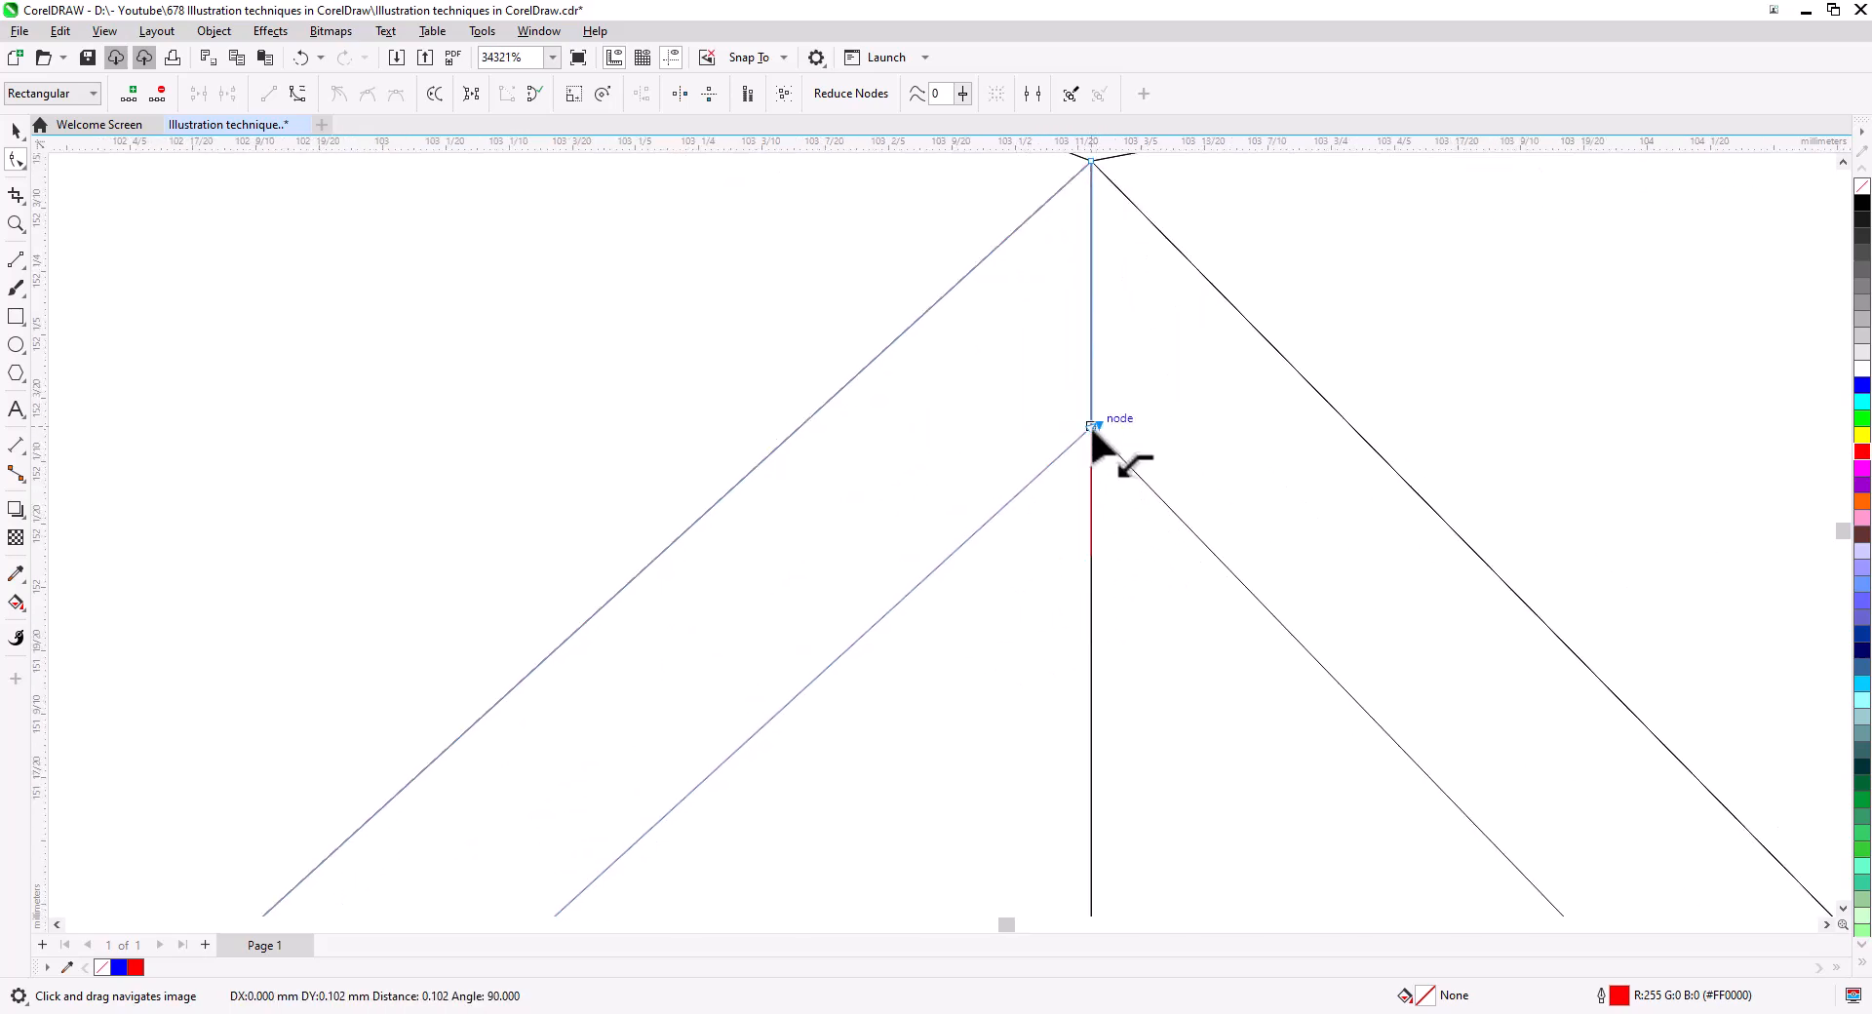
- Draw a 2-point line parallel to the front left flap's lower outer edge to outline its cardboard thickness, and deselect it
left_click(17, 132)
scroll(983, 483, "down", 4)
left_click_drag(921, 624, 1279, 232)
scroll(1122, 517, "down", 2)
left_click_drag(1121, 517, 1378, 179)
left_click_drag(702, 688, 1241, 472)
scroll(957, 570, "down", 1)
left_click_drag(793, 660, 949, 835)
left_click(16, 261)
mouse_move(1111, 808)
left_mouse_down()
mouse_move(302, 459)
mouse_move(222, 308)
left_mouse_up()
mouse_move(221, 308)
left_mouse_down()
mouse_move(1114, 791)
mouse_move(1114, 813)
left_mouse_up()
left_click(15, 132)
left_click(448, 667)
- Draw a 2-point line across the cardboard thickness at the back left flap's outer tip on the photo, about 0.25 mm long
scroll(585, 691, "down", 4)
left_click_drag(1150, 702, 829, 768)
scroll(1473, 502, "up", 4)
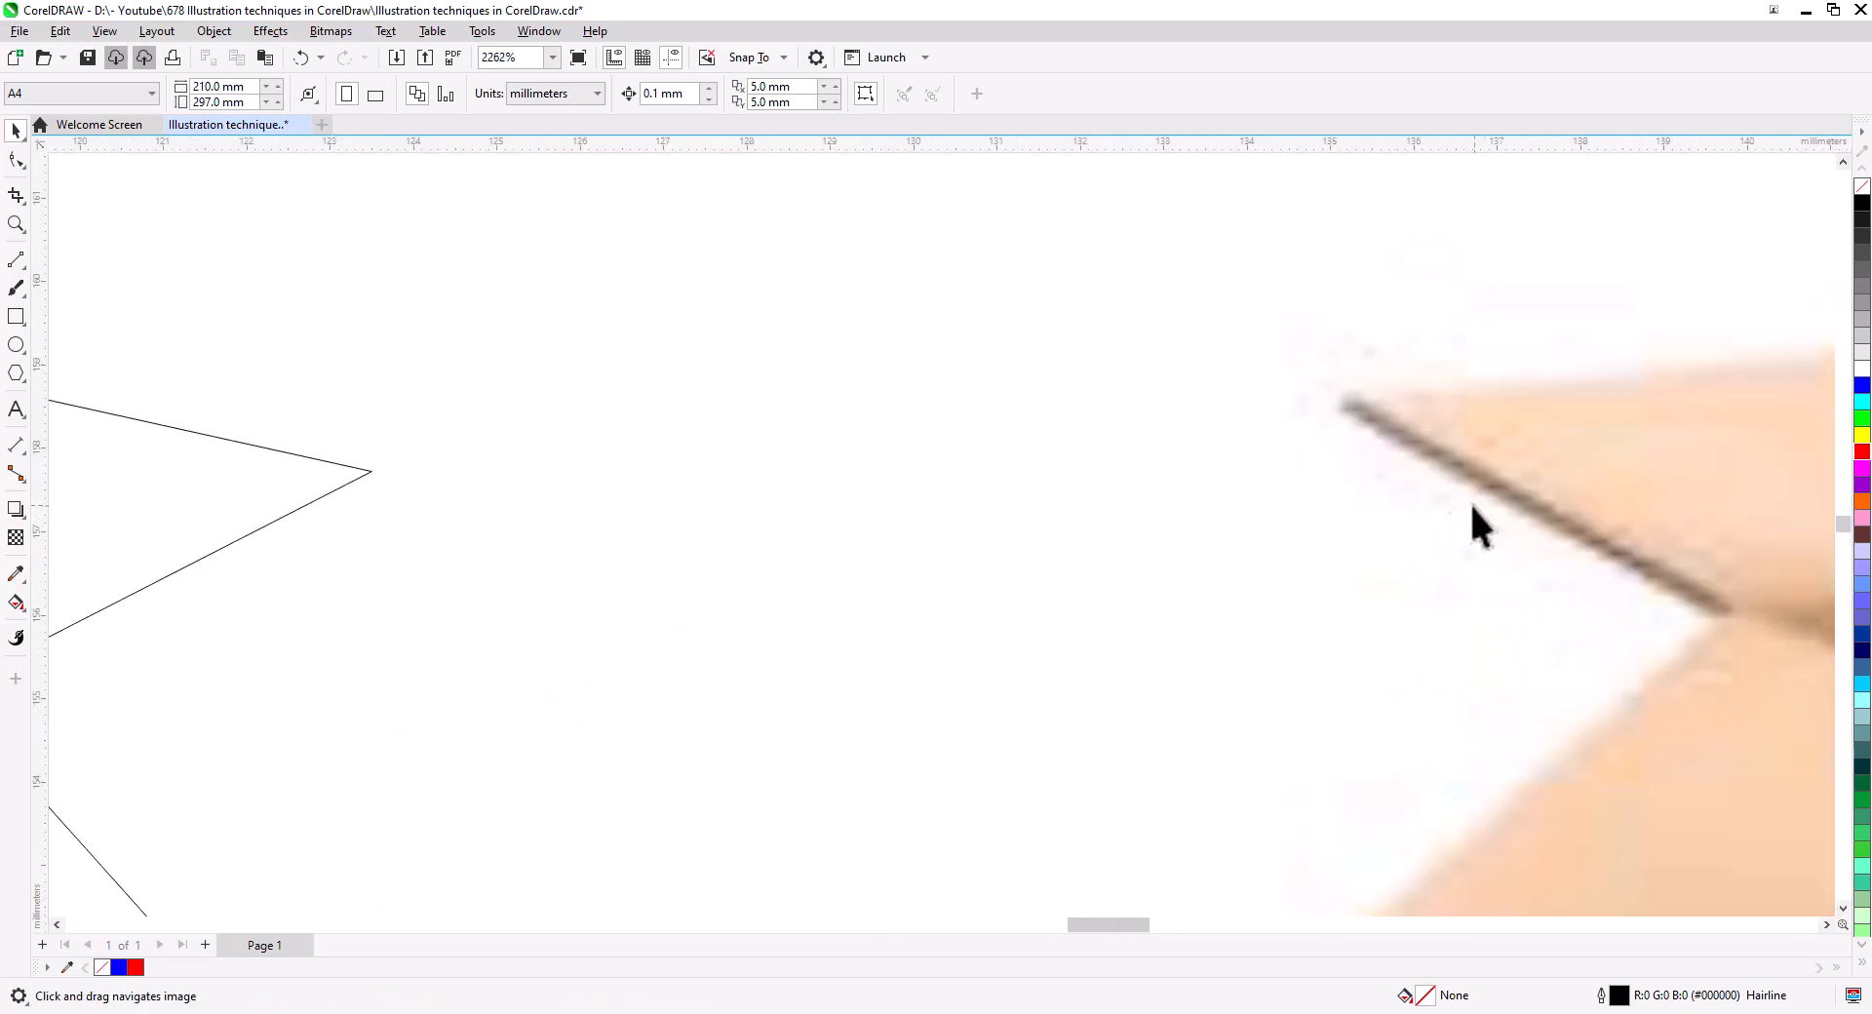
left_click_drag(1476, 505, 1326, 585)
left_click(14, 260)
left_click_drag(1200, 477, 1195, 496)
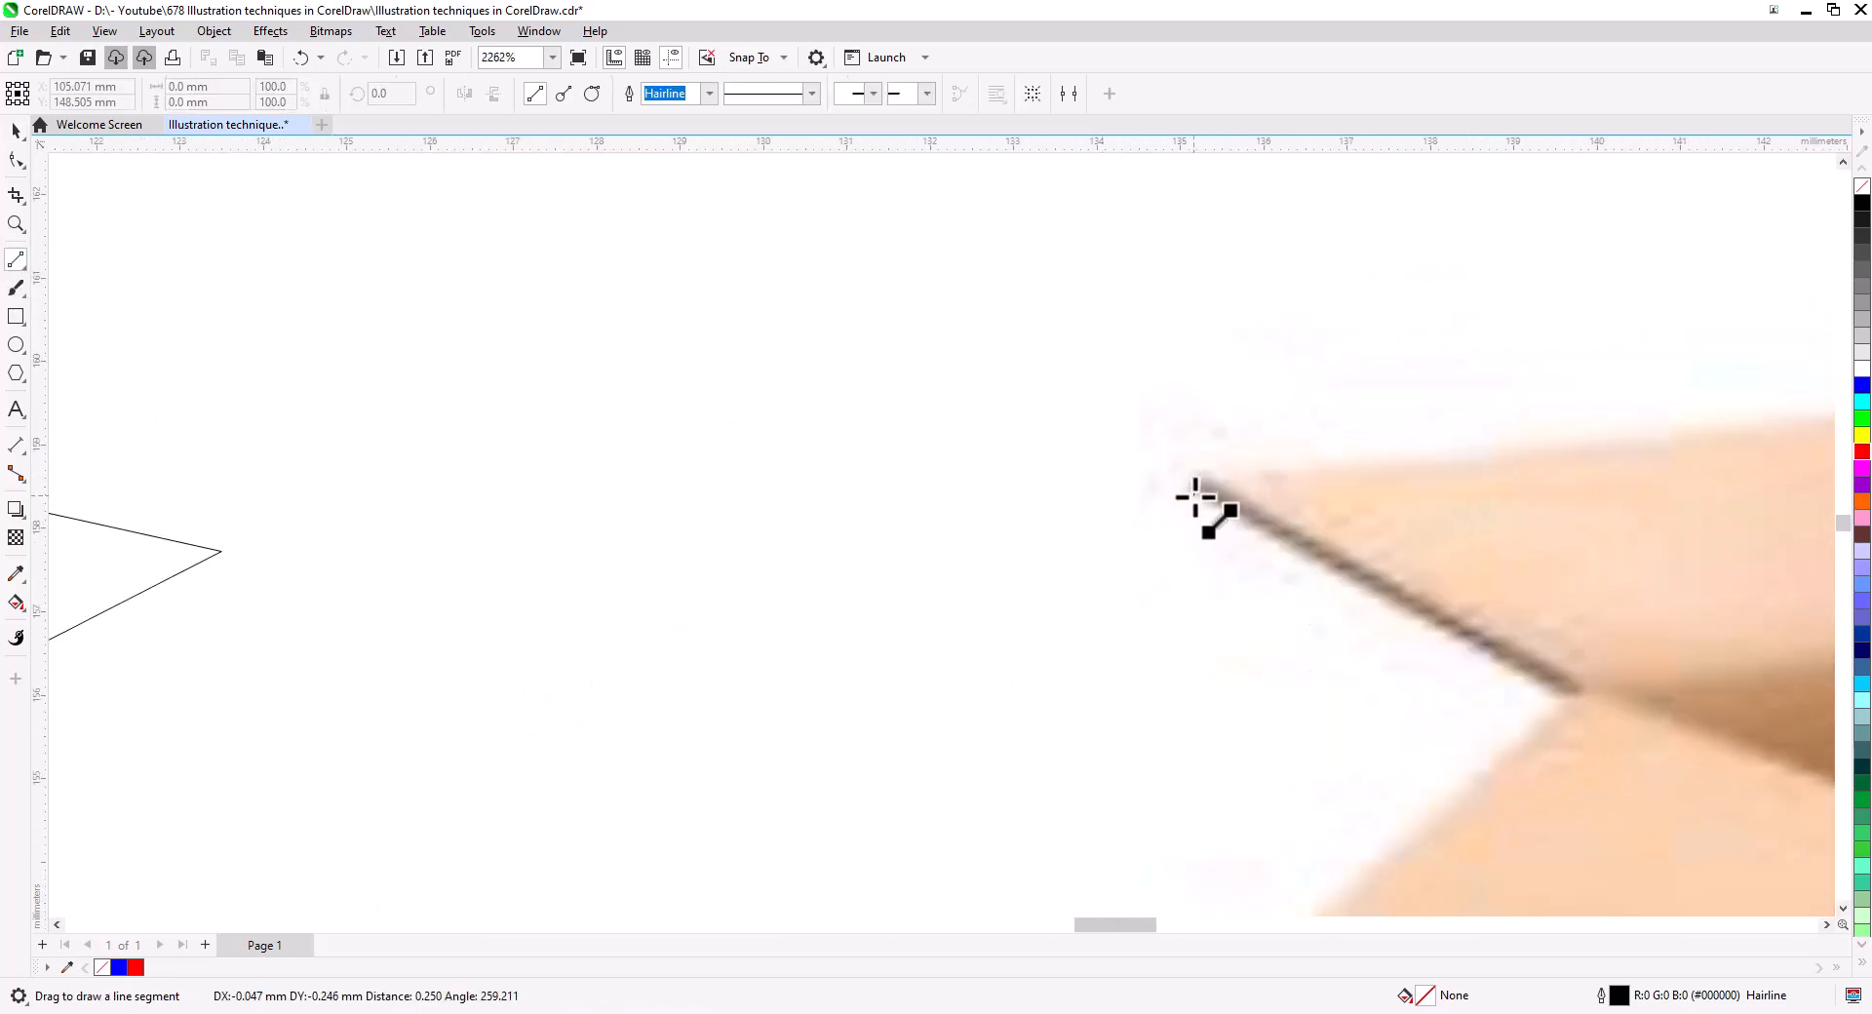
left_click(14, 131)
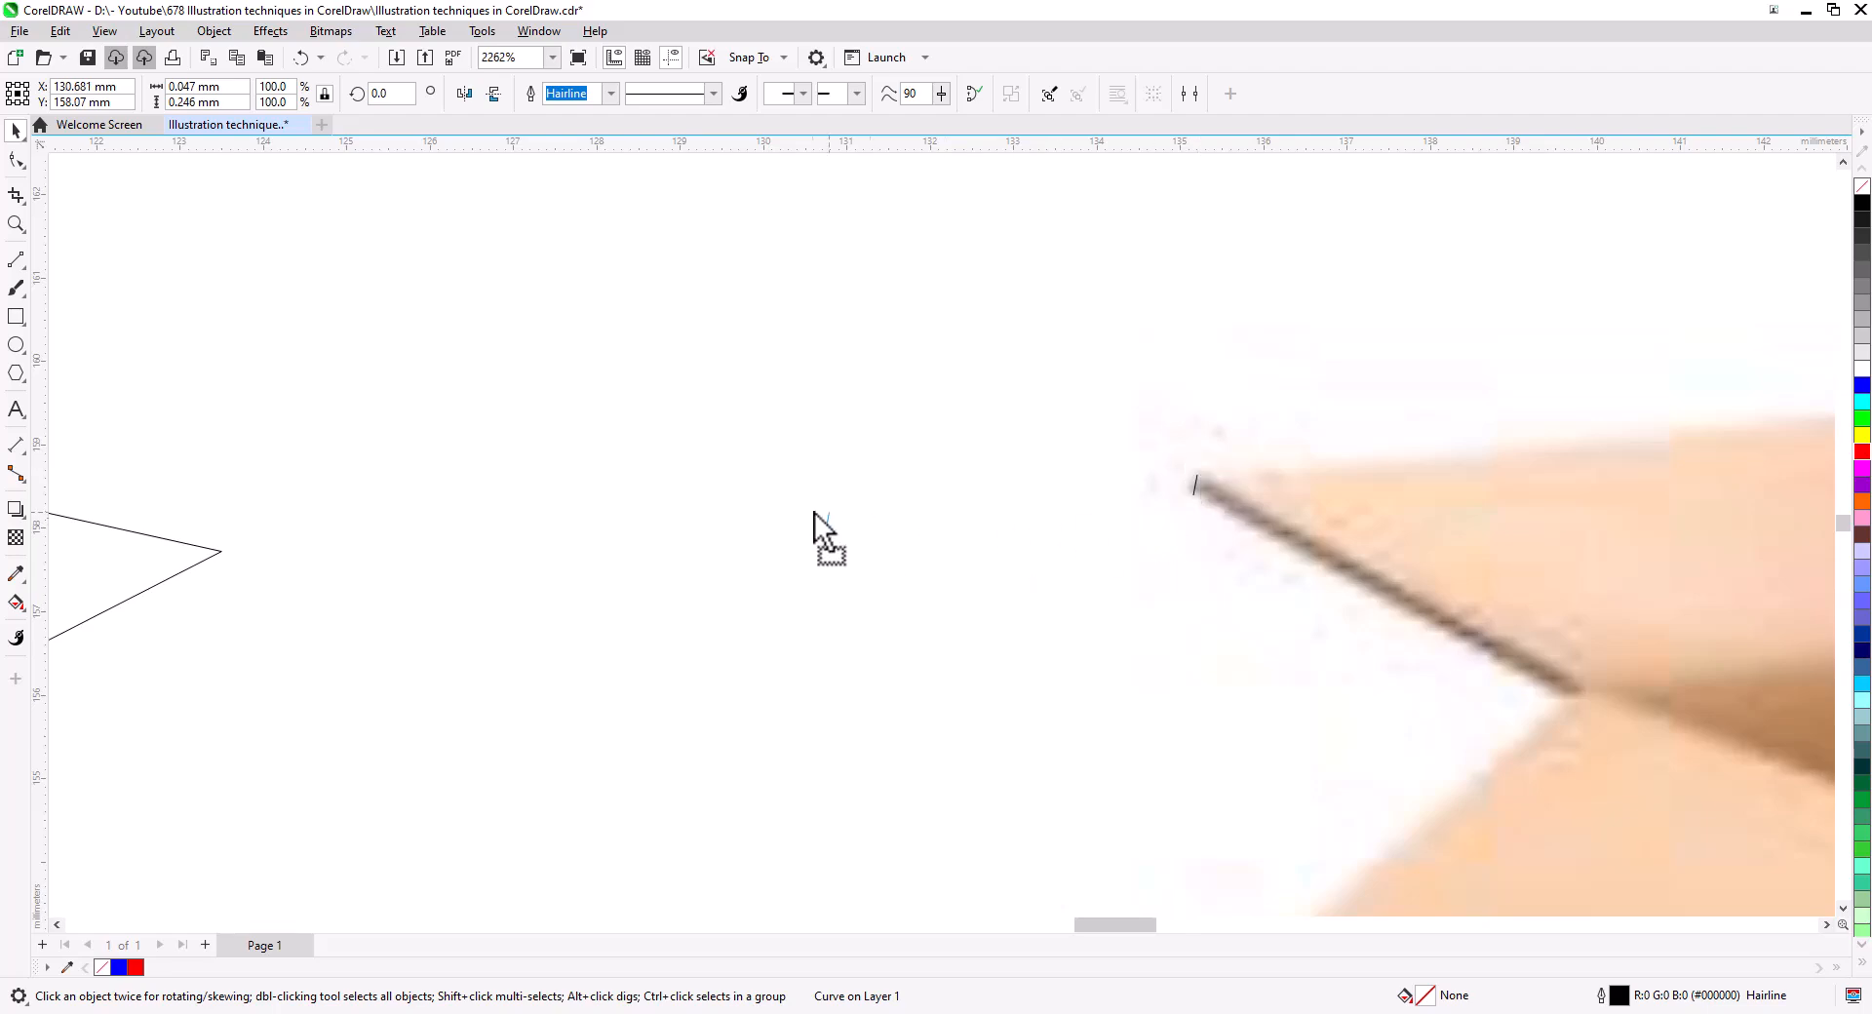
- Move the new thickness mark from the photo onto the outer tip of the back left flap in the line drawing
left_click_drag(521, 649, 1684, 680)
scroll(1684, 679, "down", 3)
left_click_drag(1684, 569, 141, 565)
left_click_drag(204, 679, 1316, 642)
left_click_drag(1253, 524, 605, 382)
scroll(672, 552, "up", 3)
scroll(640, 461, "down", 1)
- Copy the thickness mark to the back left flap's lower inner corner, snapped to the corner node
left_click(1057, 728)
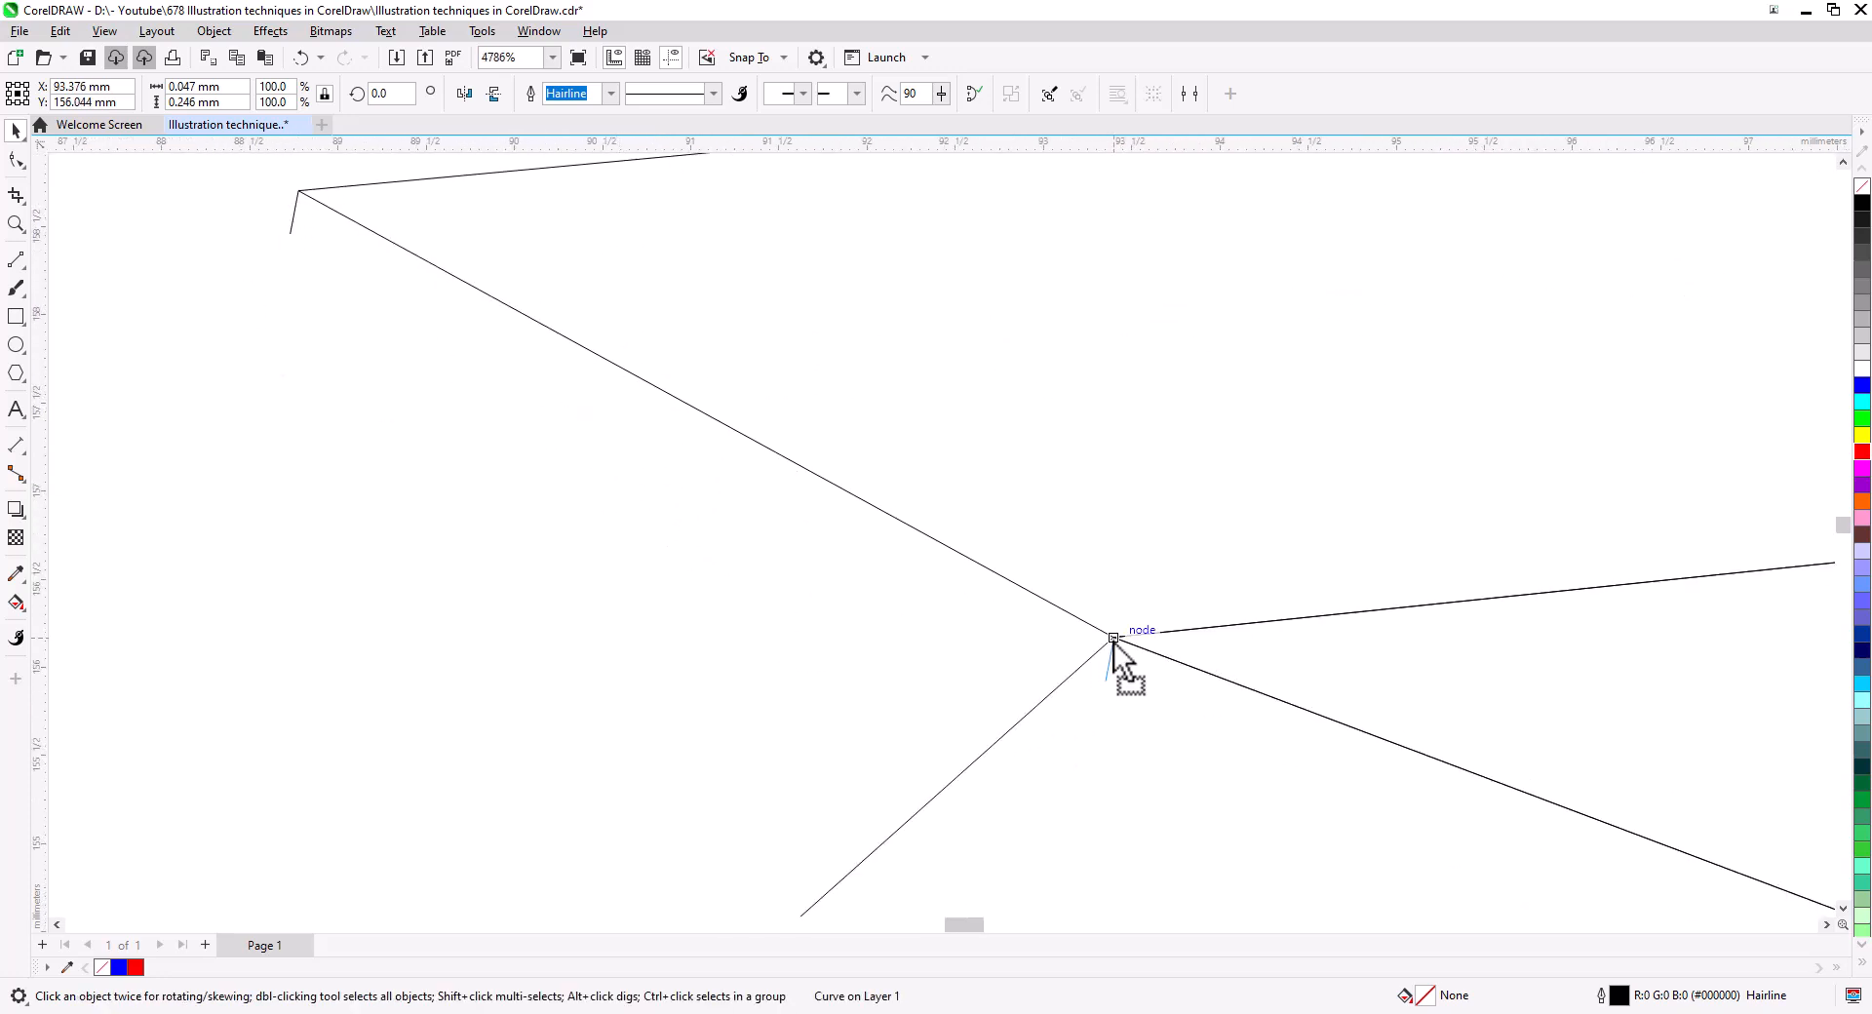
key("ctrl+z")
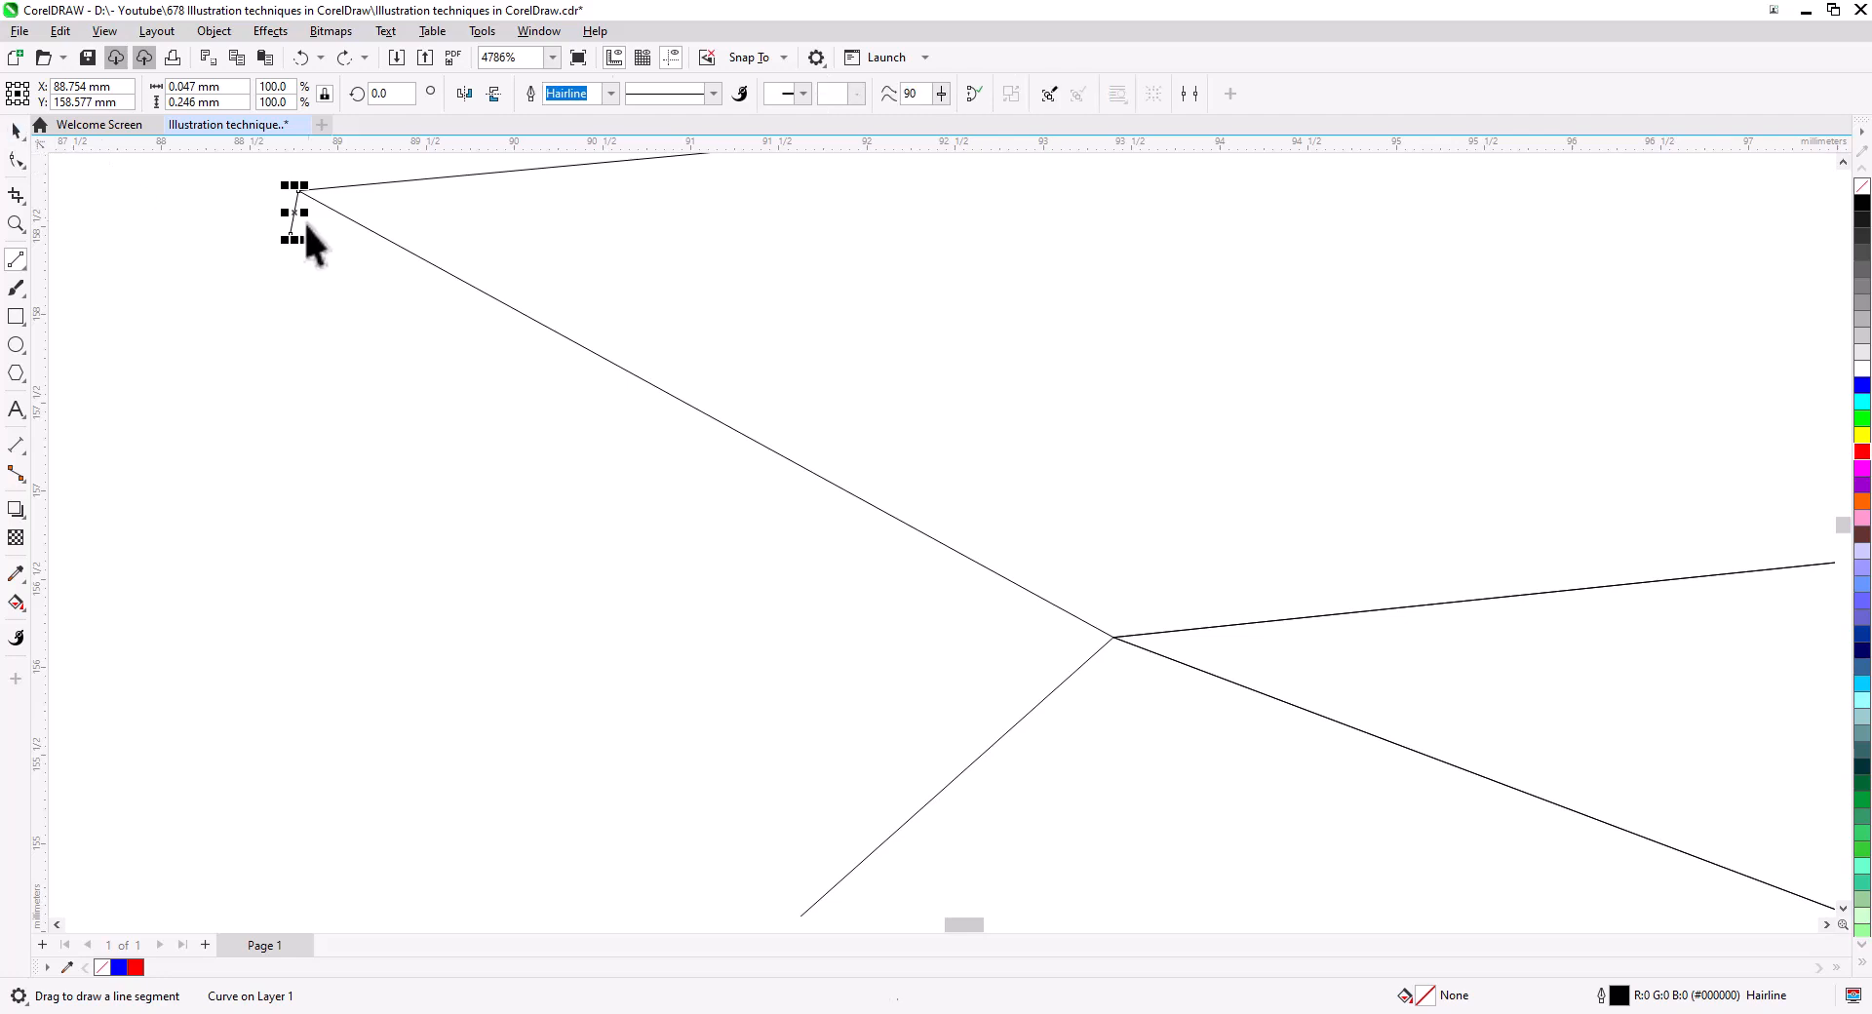
left_click_drag(1103, 647, 1112, 648)
left_click(1165, 653)
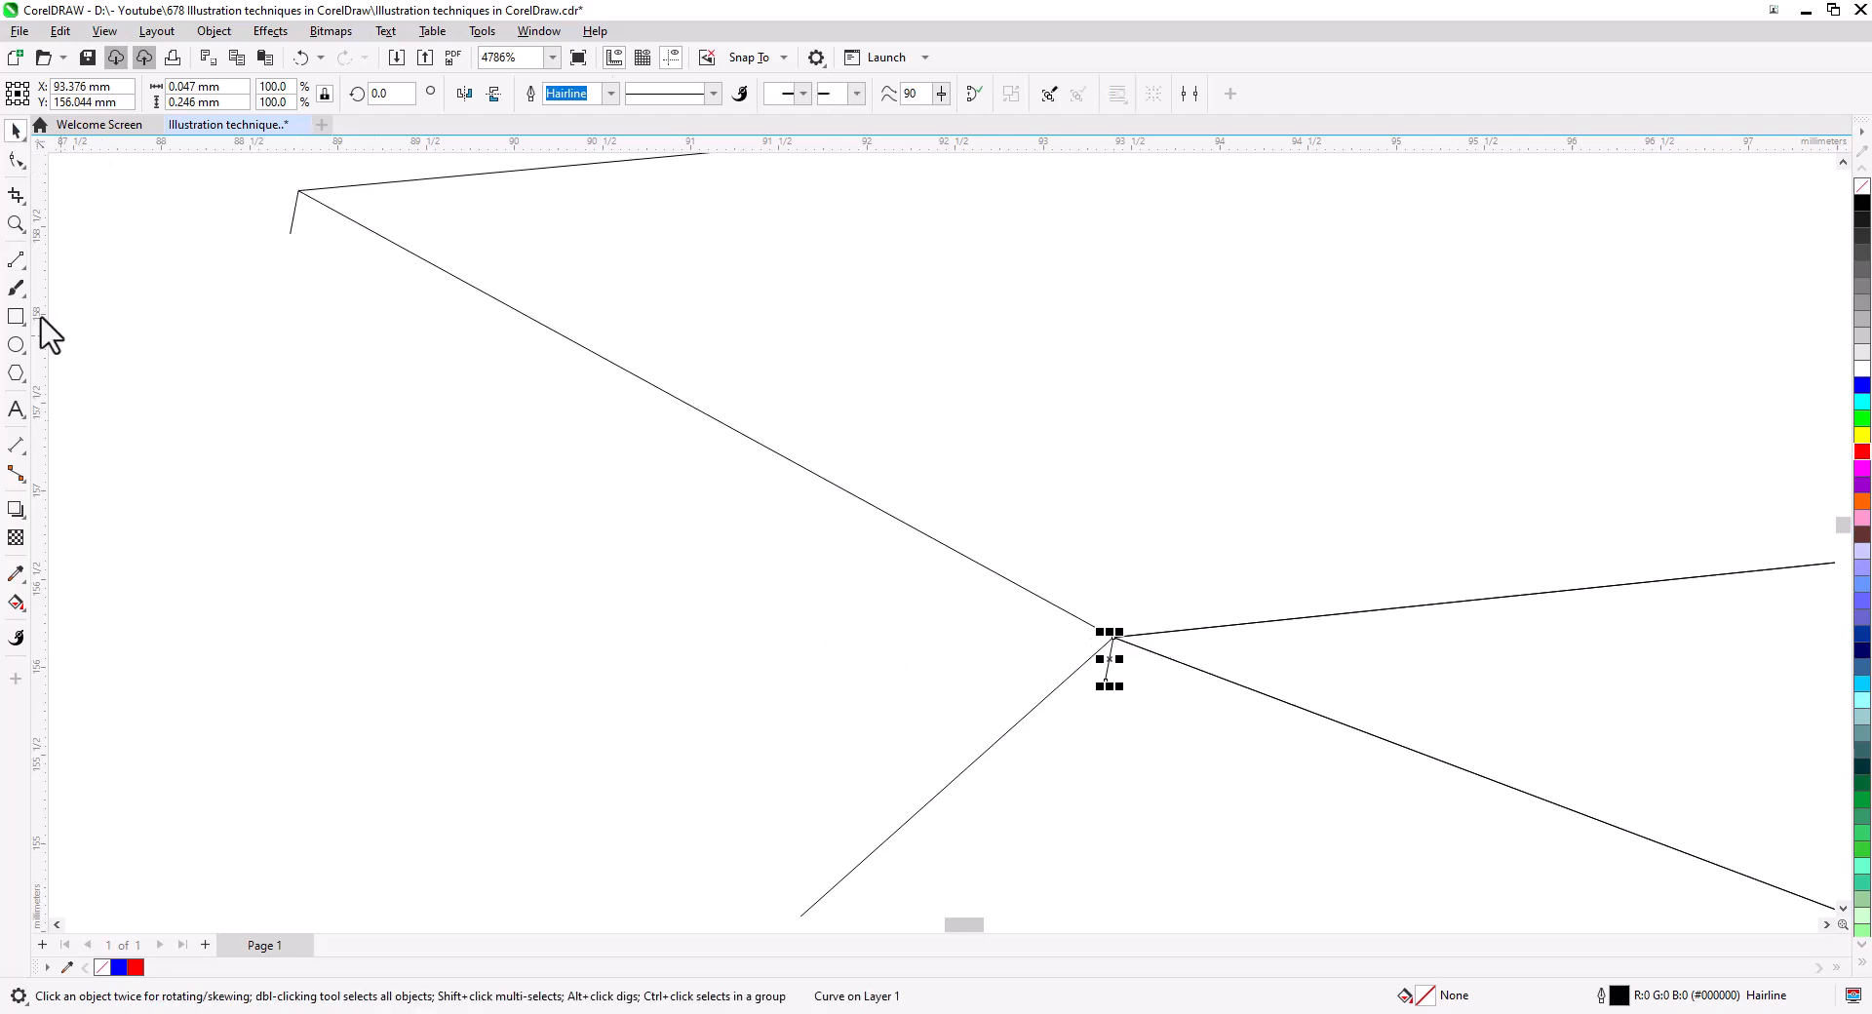
- Draw a line joining the free ends of the marks below the back left flap's edge, and delete the mark at its outer tip
left_click(16, 260)
mouse_move(296, 241)
left_mouse_down()
mouse_move(1085, 662)
mouse_move(302, 193)
mouse_move(294, 235)
left_mouse_up()
left_click(15, 131)
left_click_drag(214, 169, 348, 390)
key("Delete")
- Move the remaining thickness mark from the back left flap's inner corner to the back right flap's outer tip, snapped to its node
left_click_drag(1105, 661, 1541, 361)
left_click_drag(1541, 360, 11, 590)
scroll(332, 700, "down", 3)
scroll(359, 709, "down", 2)
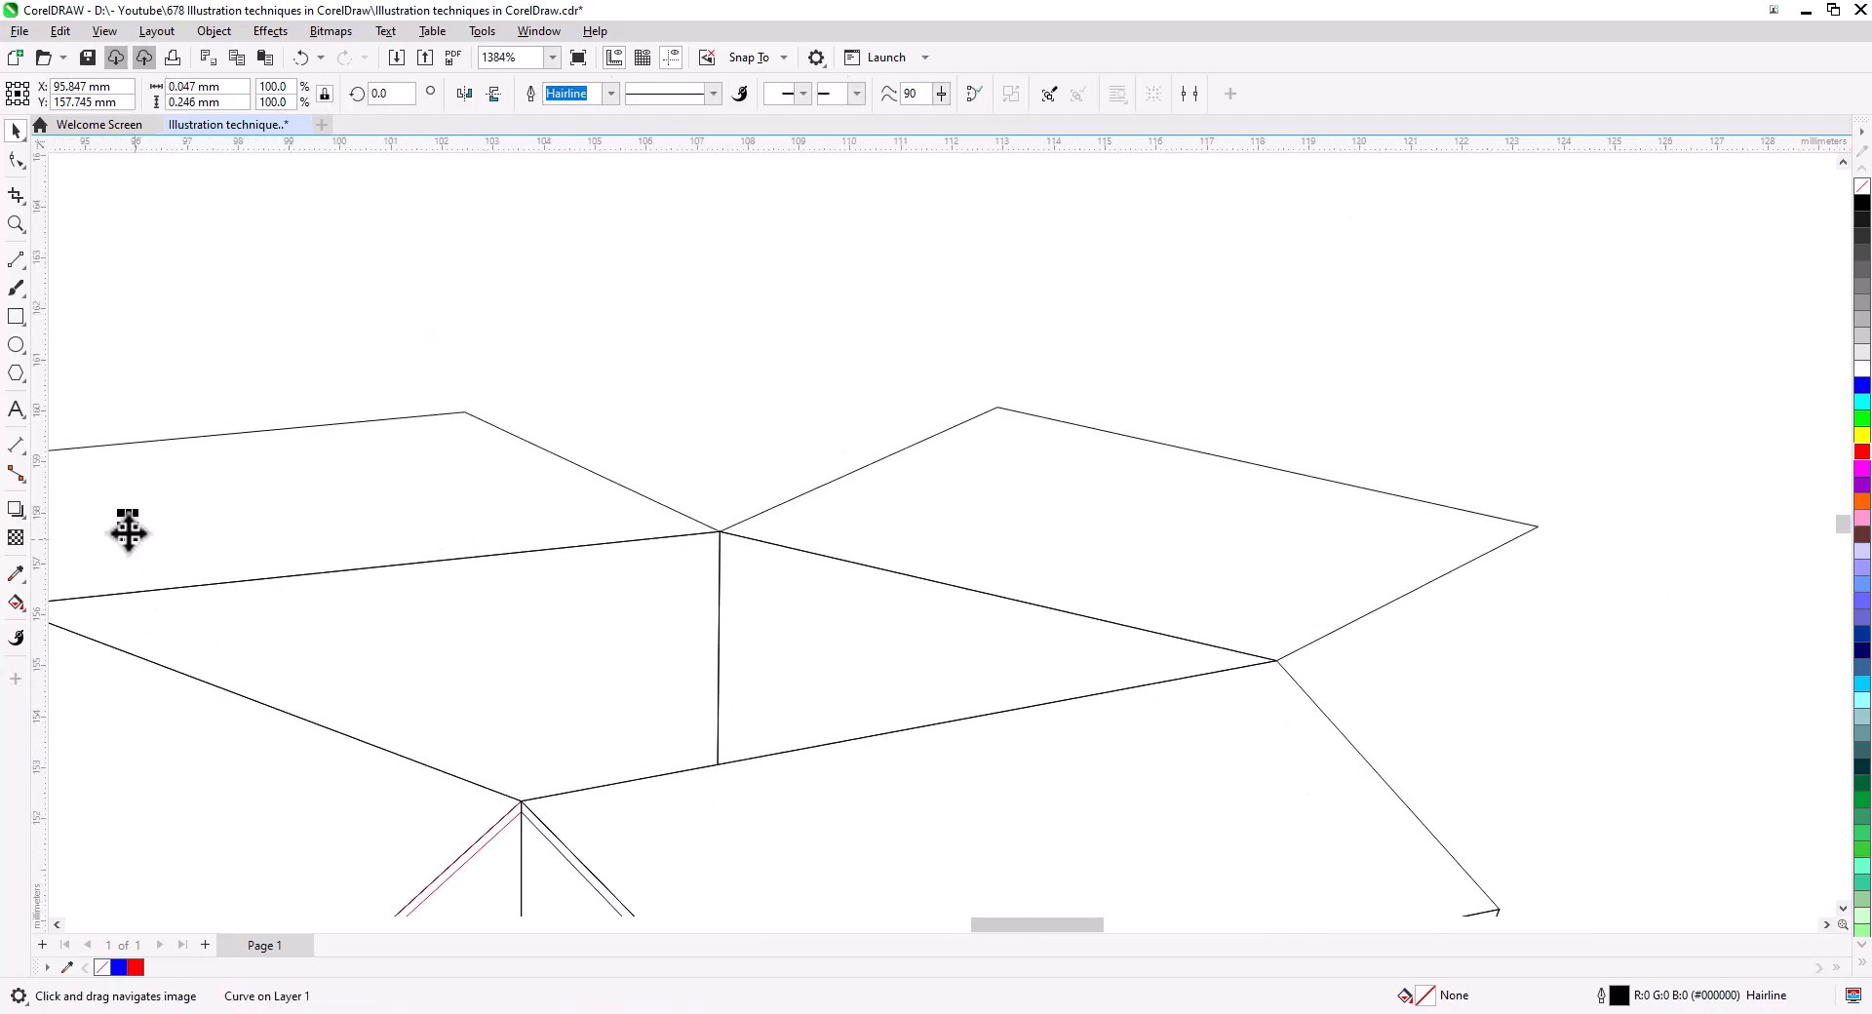
scroll(1537, 542, "up", 4)
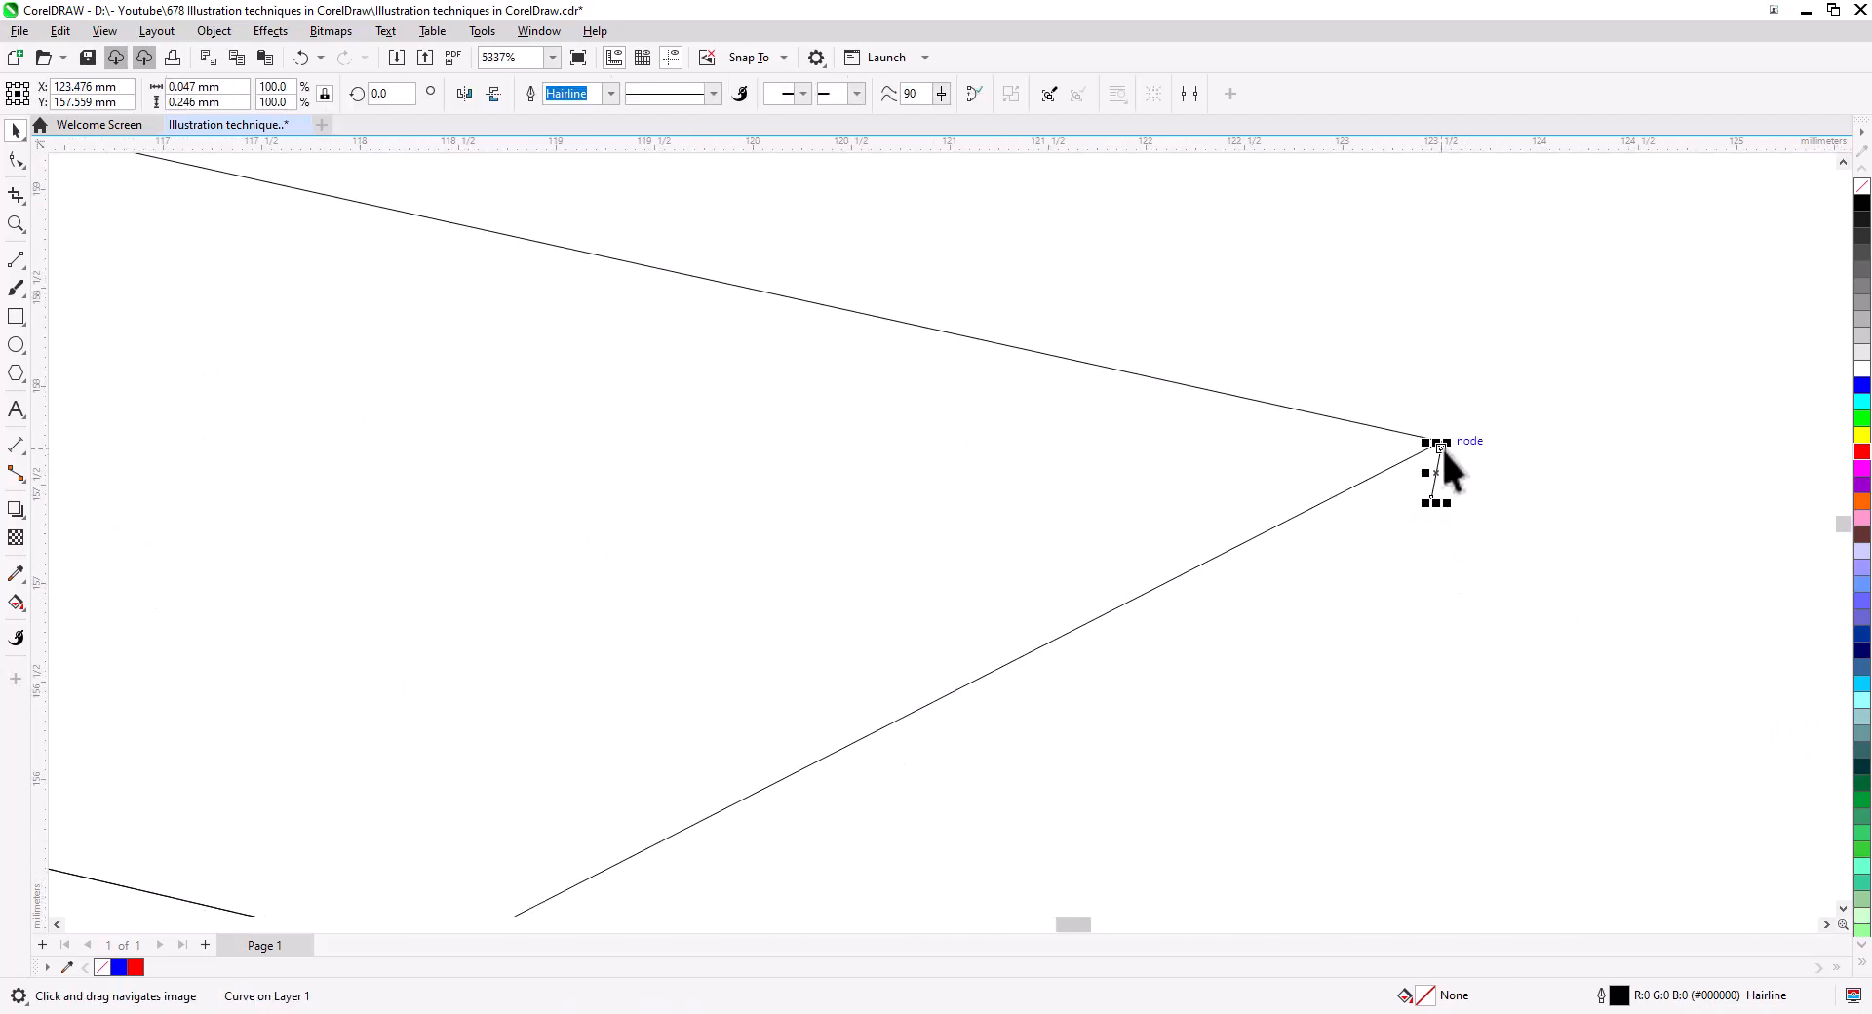
left_click(14, 261)
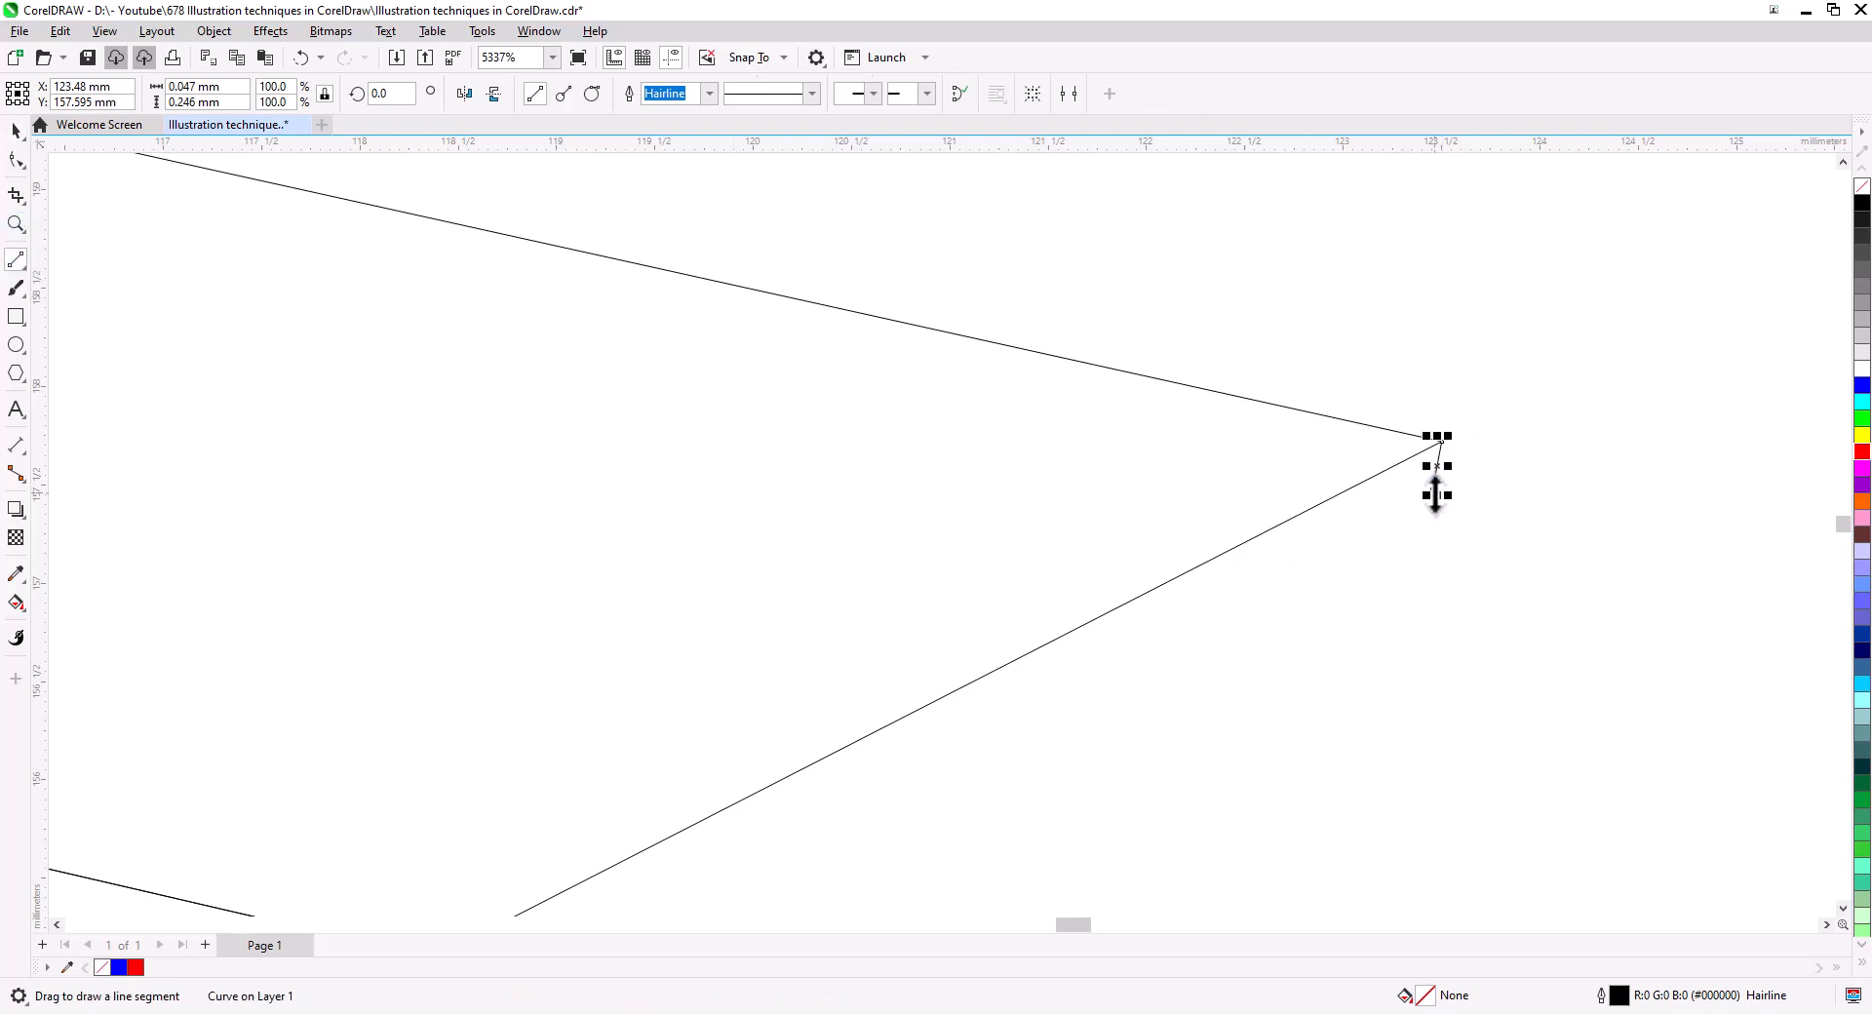
- Close the cardboard-thickness edge below the back right flap with a line from the mark's free end
left_click_drag(1432, 490, 1439, 176)
left_click(15, 129)
scroll(1172, 582, "down", 5)
left_click_drag(1203, 682, 1142, 574)
left_click(1184, 682)
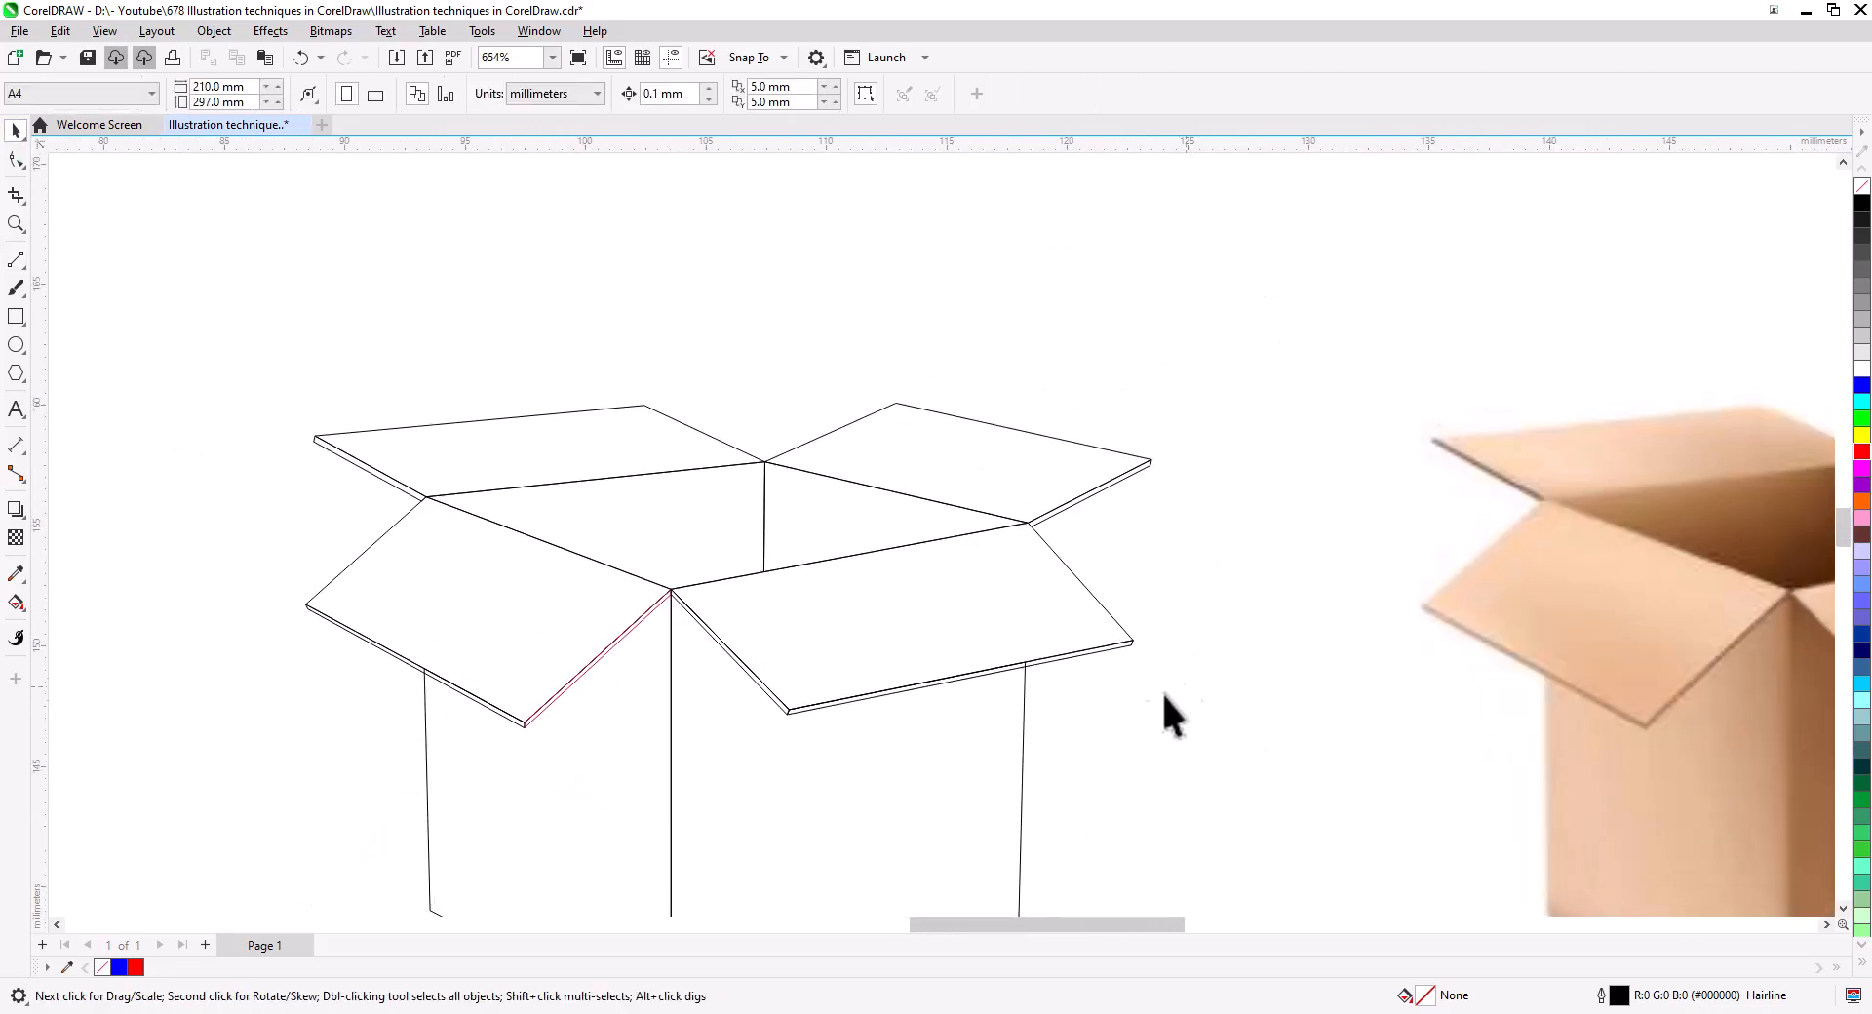
left_click_drag(1130, 719, 1055, 611)
scroll(1109, 722, "down", 1)
left_click_drag(1159, 771, 917, 741)
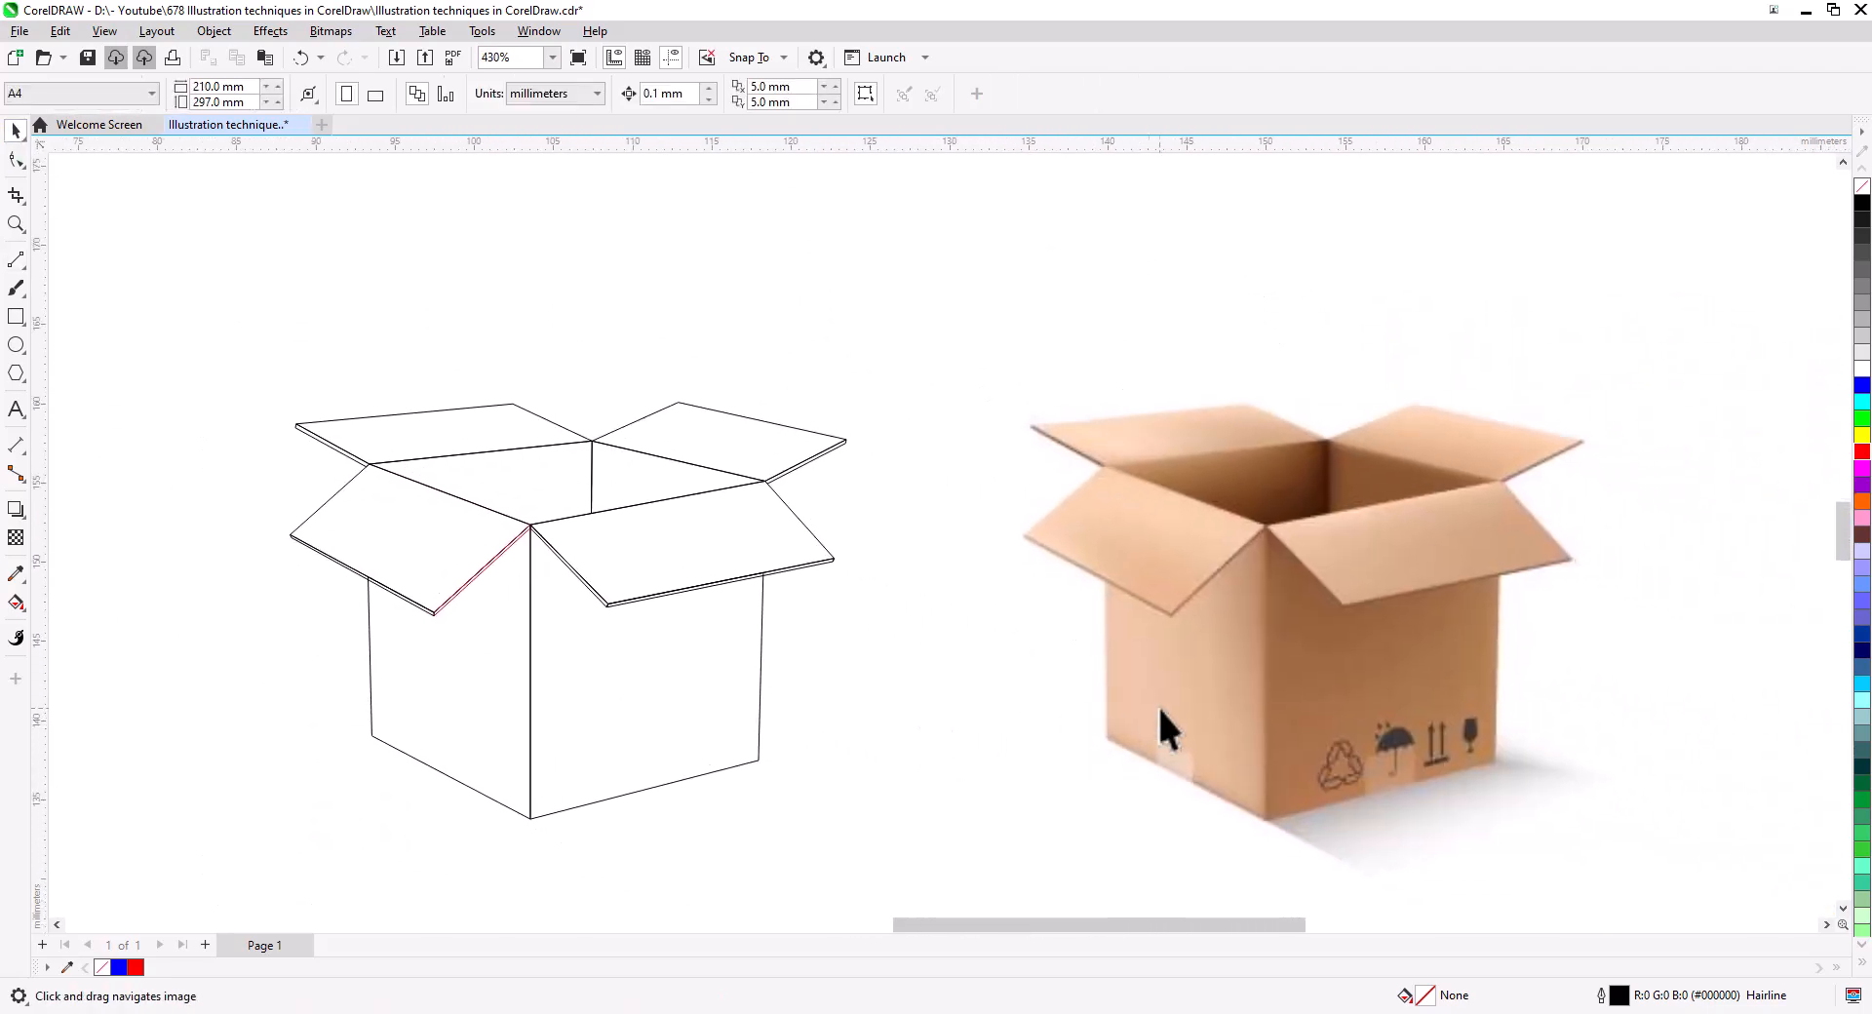
- Convert the reference photo of the box into flat colour shapes with Quick Trace
left_click(1285, 653)
right_click(1289, 656)
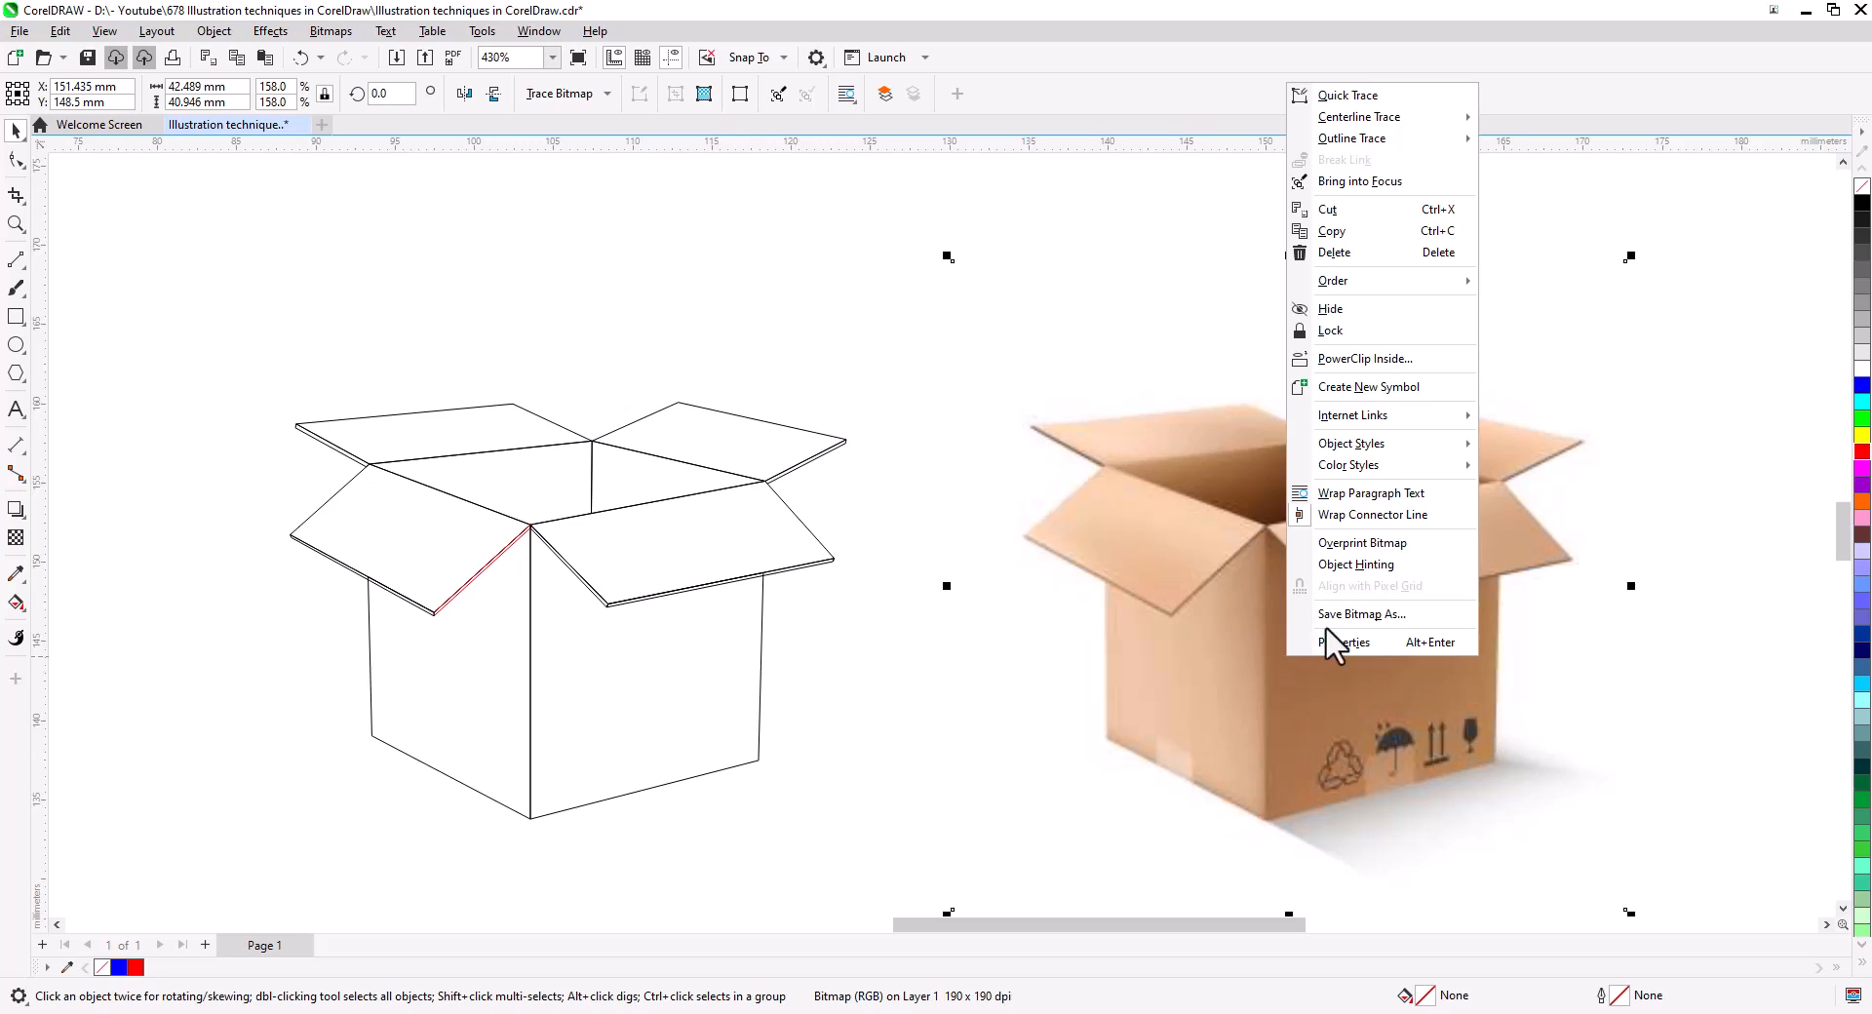
left_click(1360, 102)
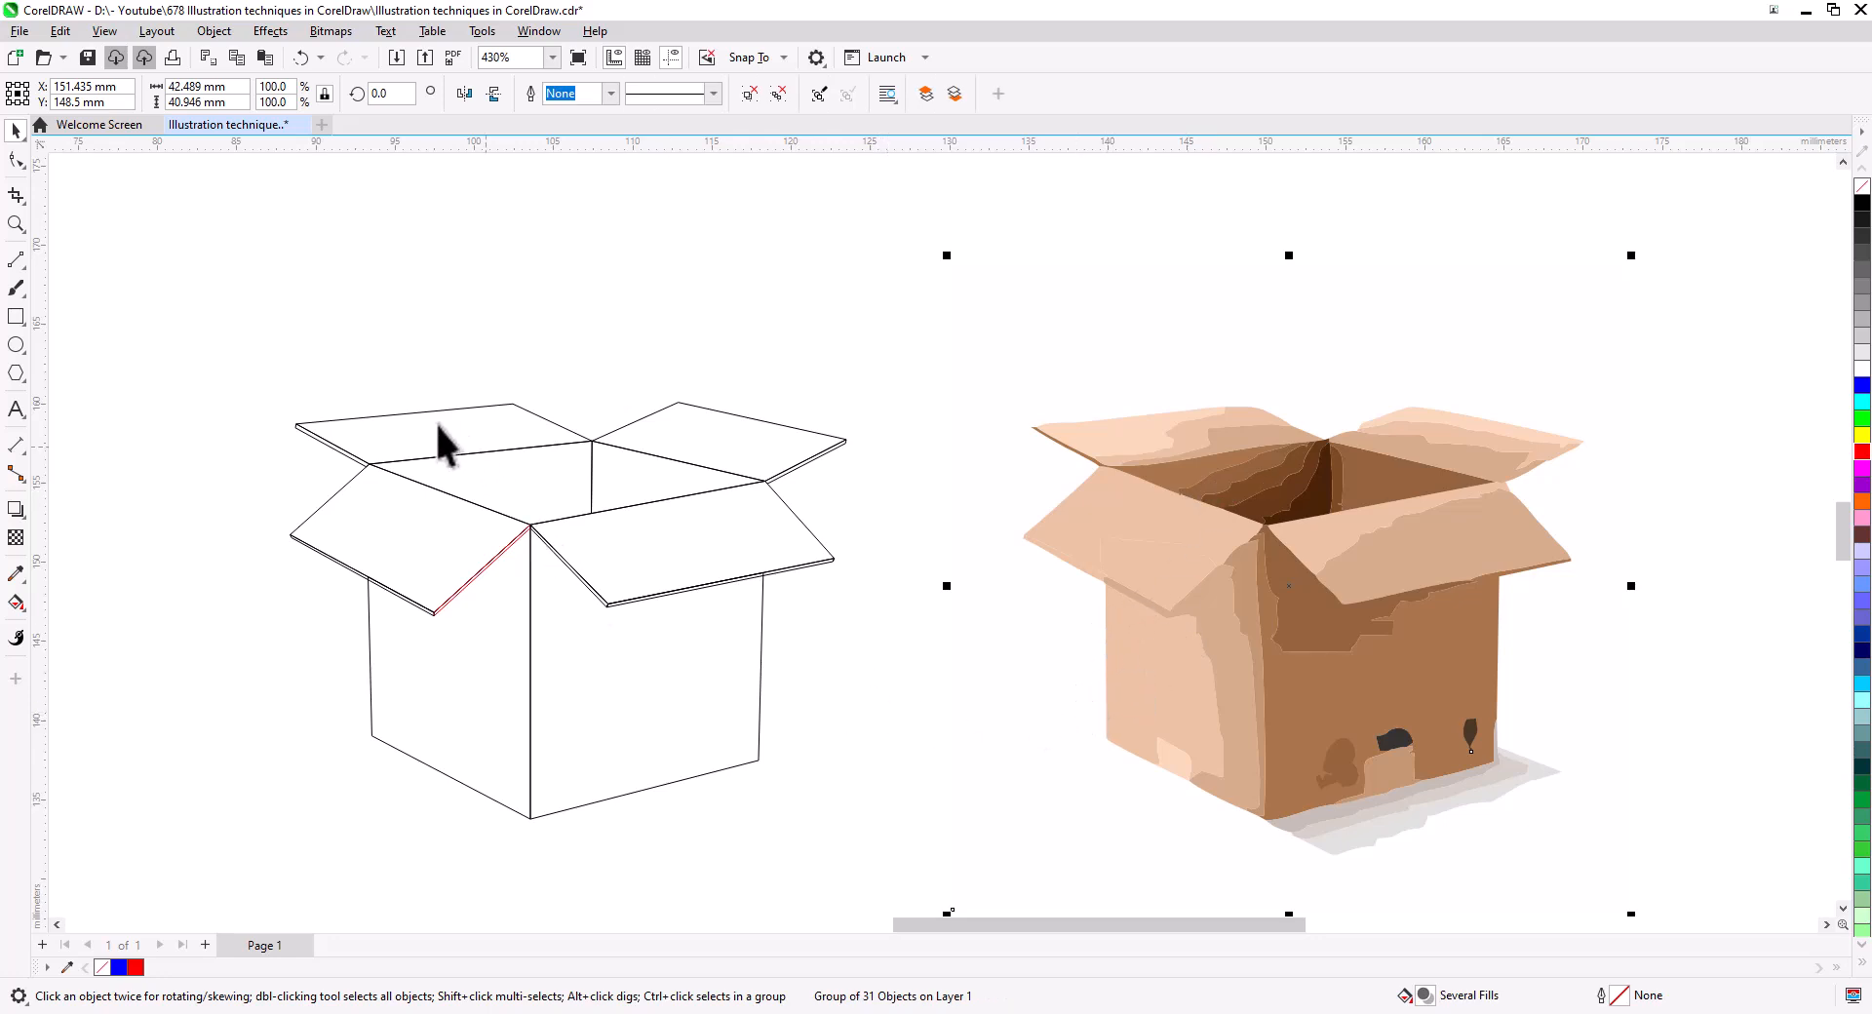
- Fill the drawing's back left flap with the light peach #F8D7BA sampled from the traced box
left_click(16, 576)
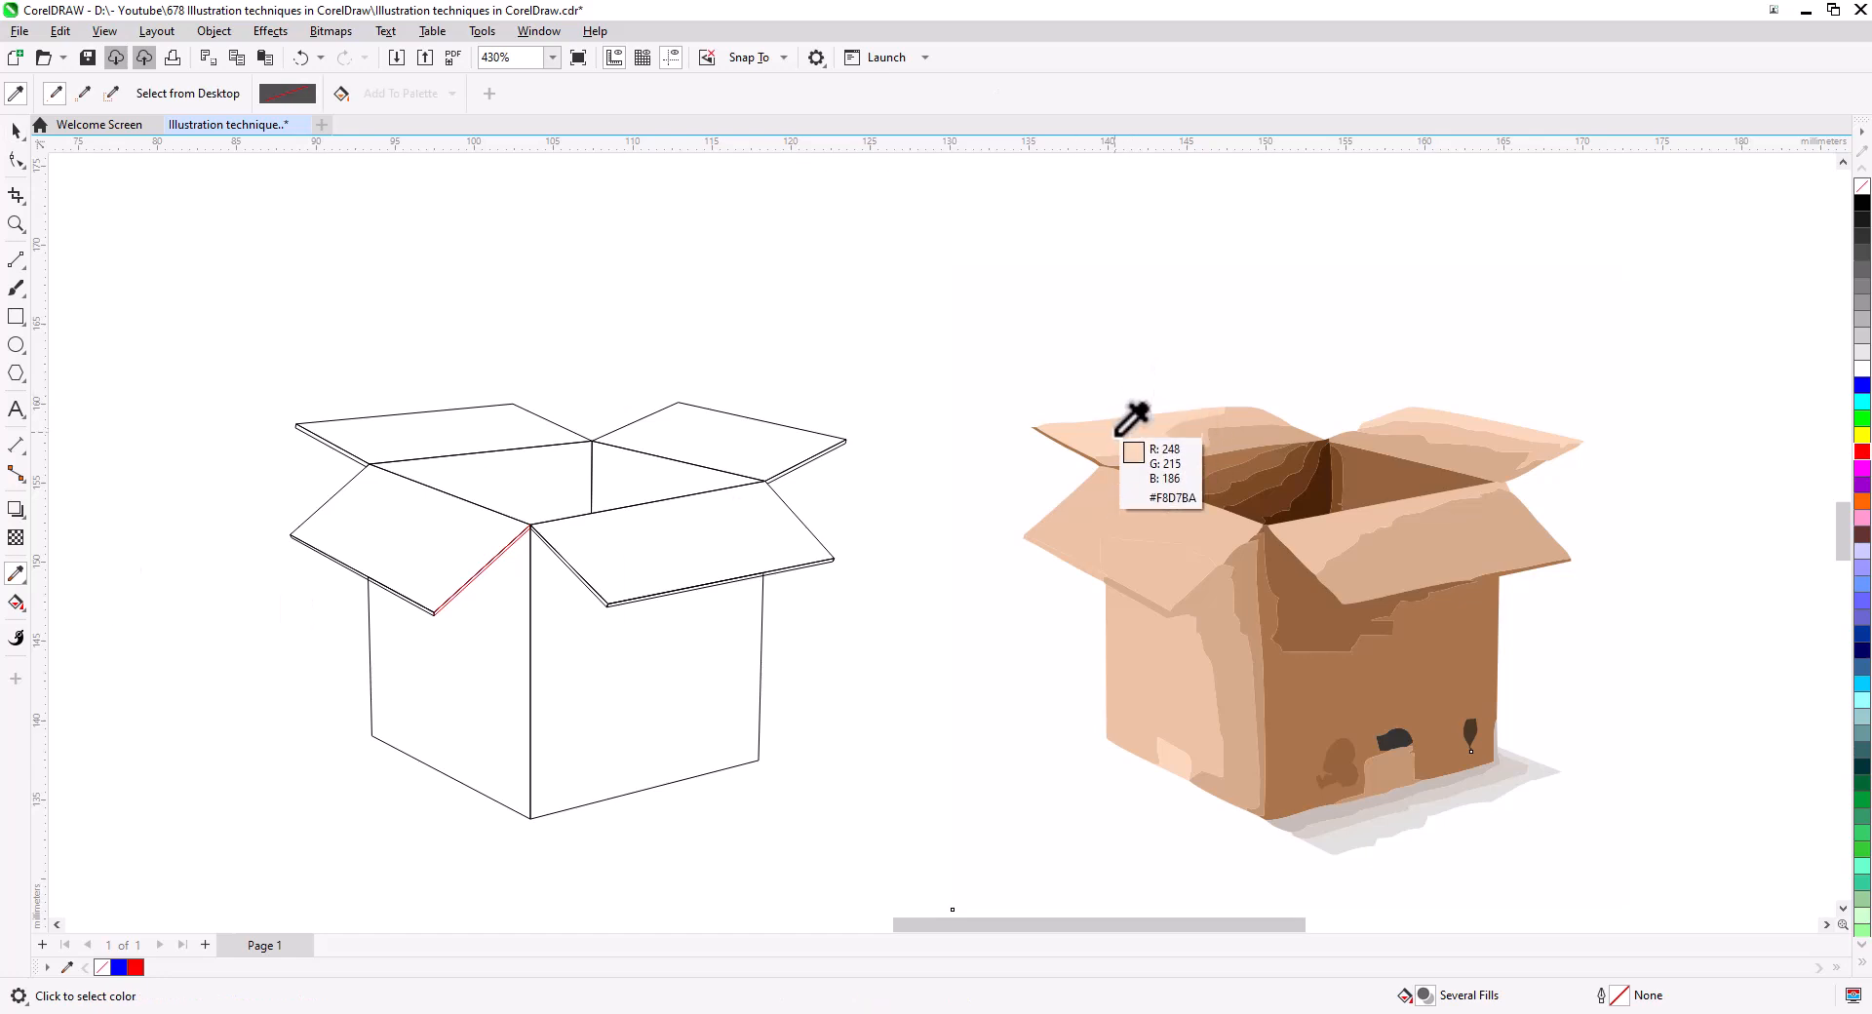
left_click(1121, 431)
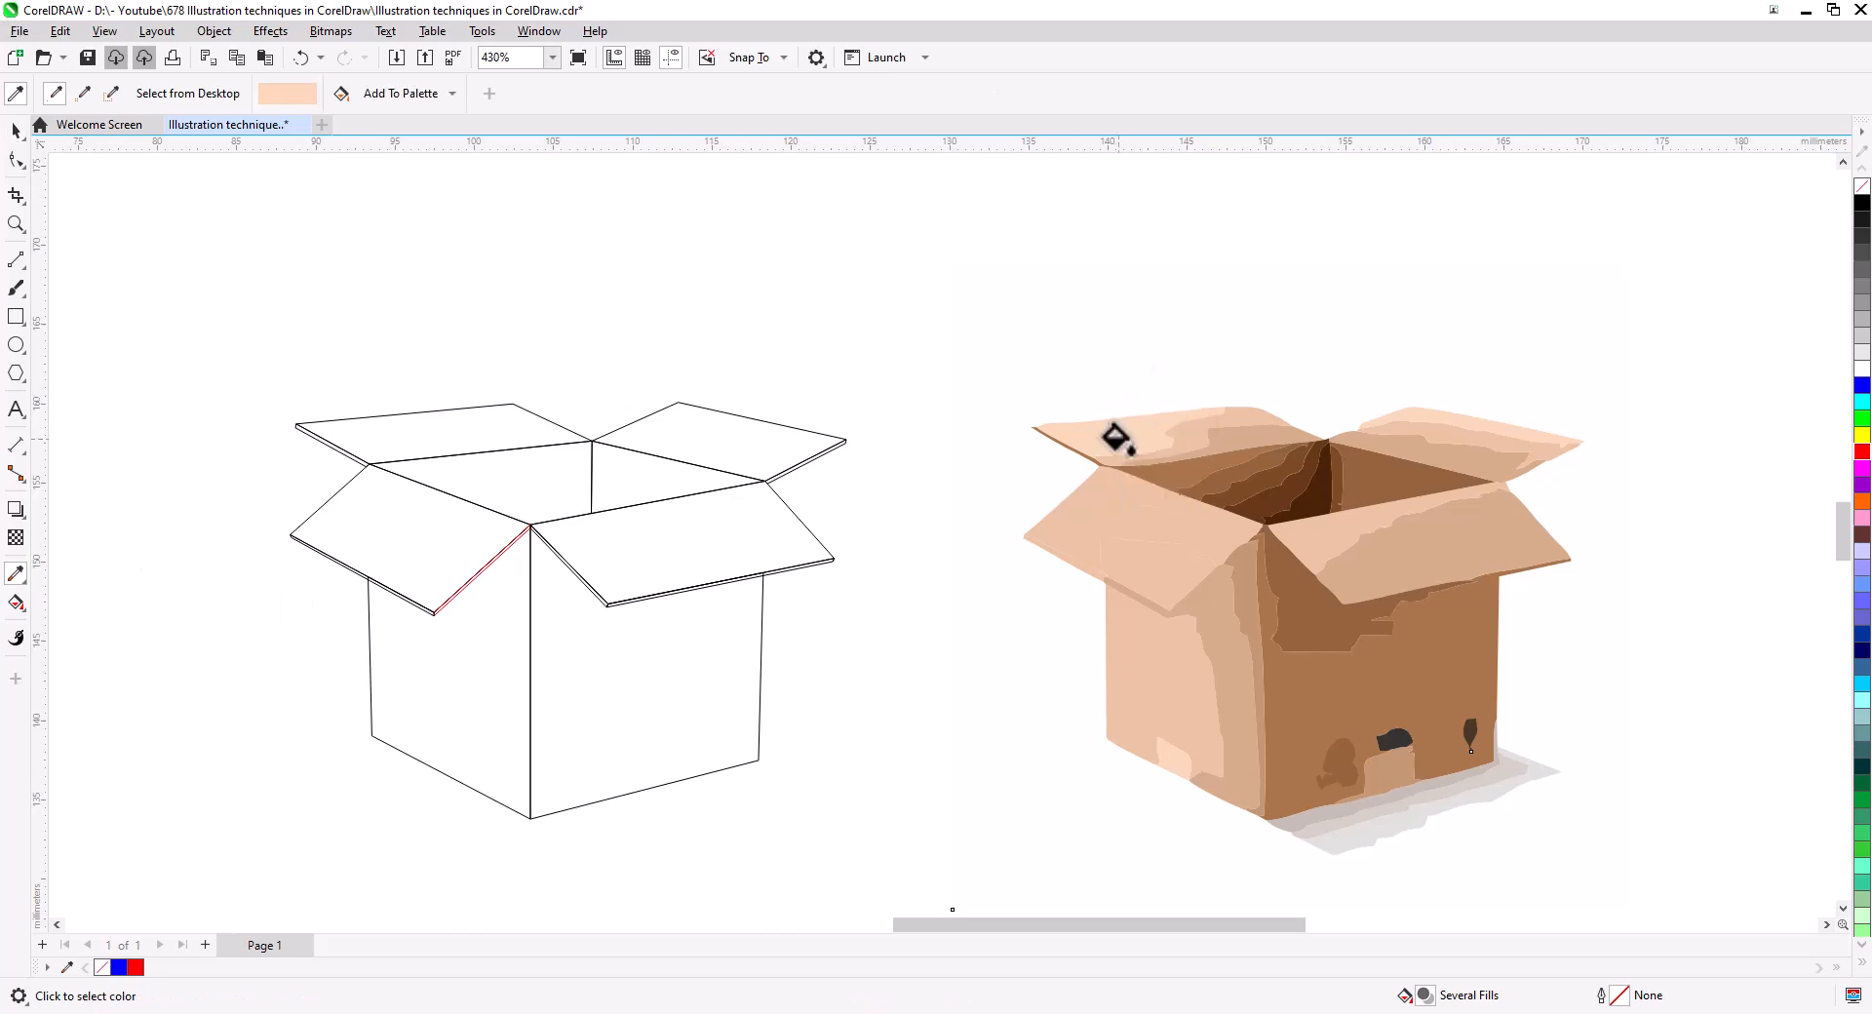
left_click(419, 429)
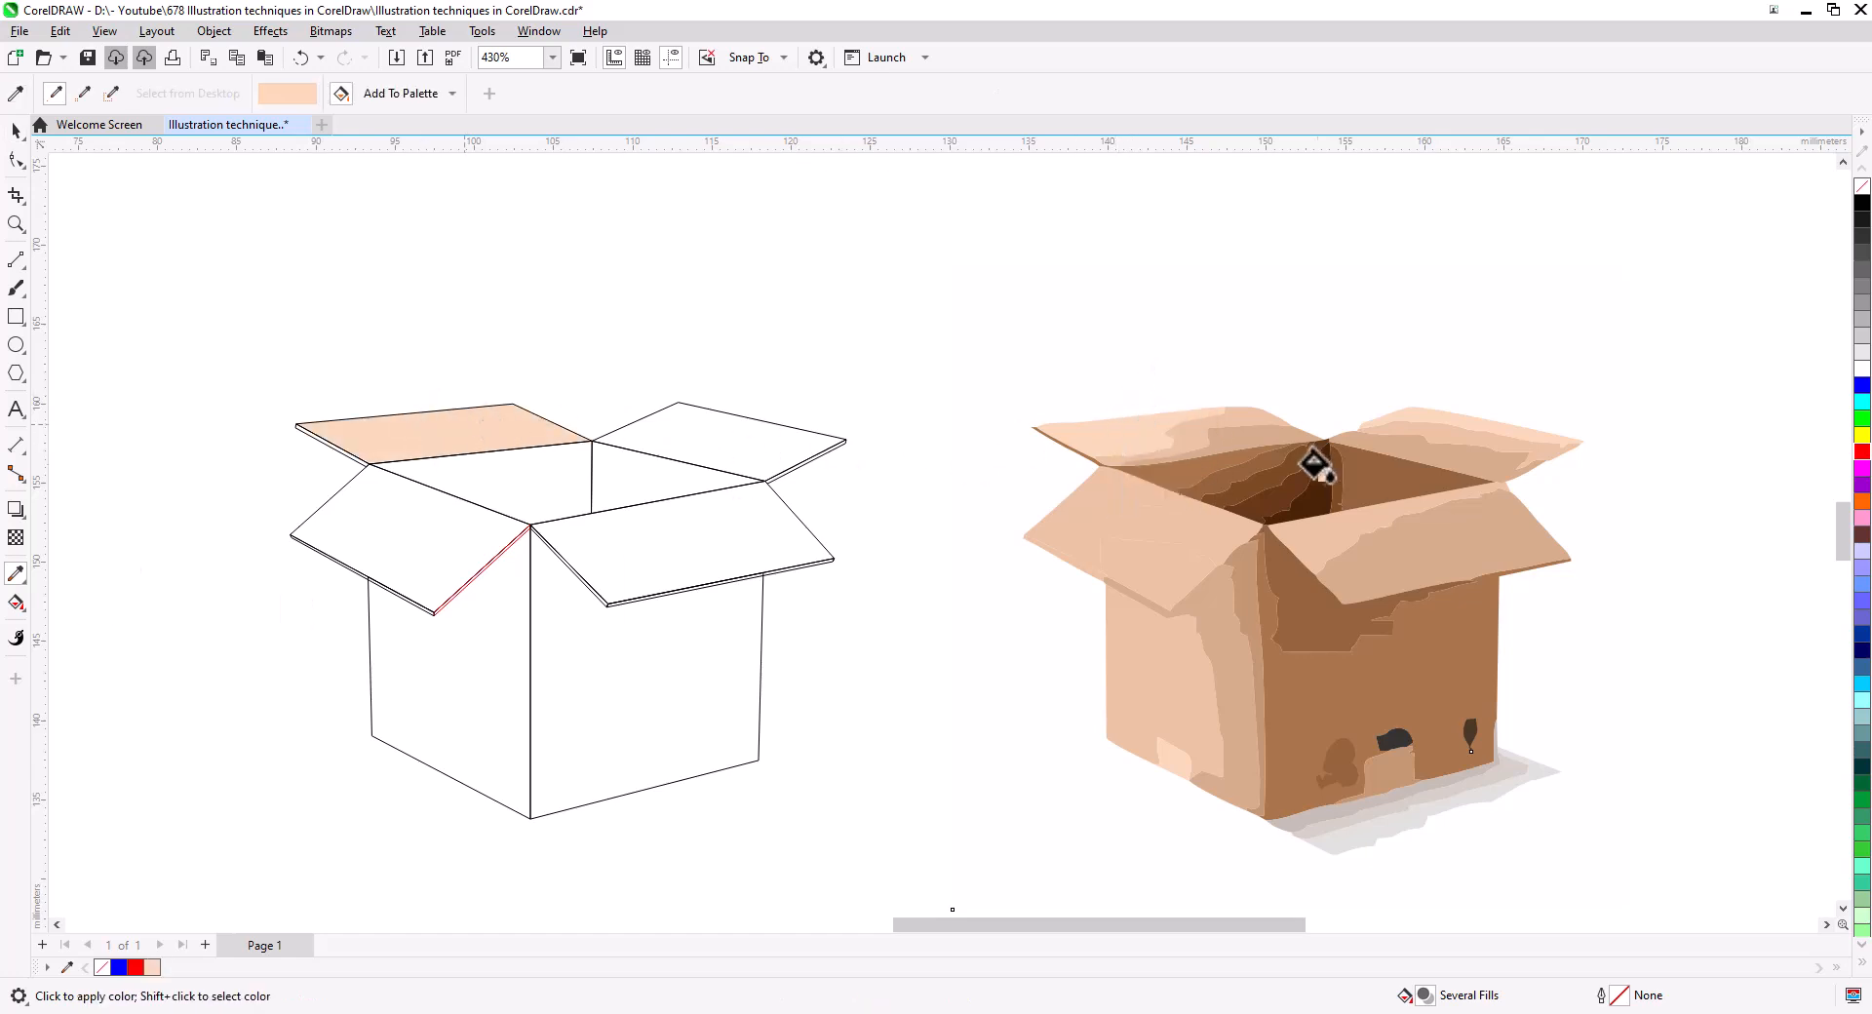
- Fill the back right flap and both front flaps with the tan #EAC2A1 sampled from the traced box
key("shift")
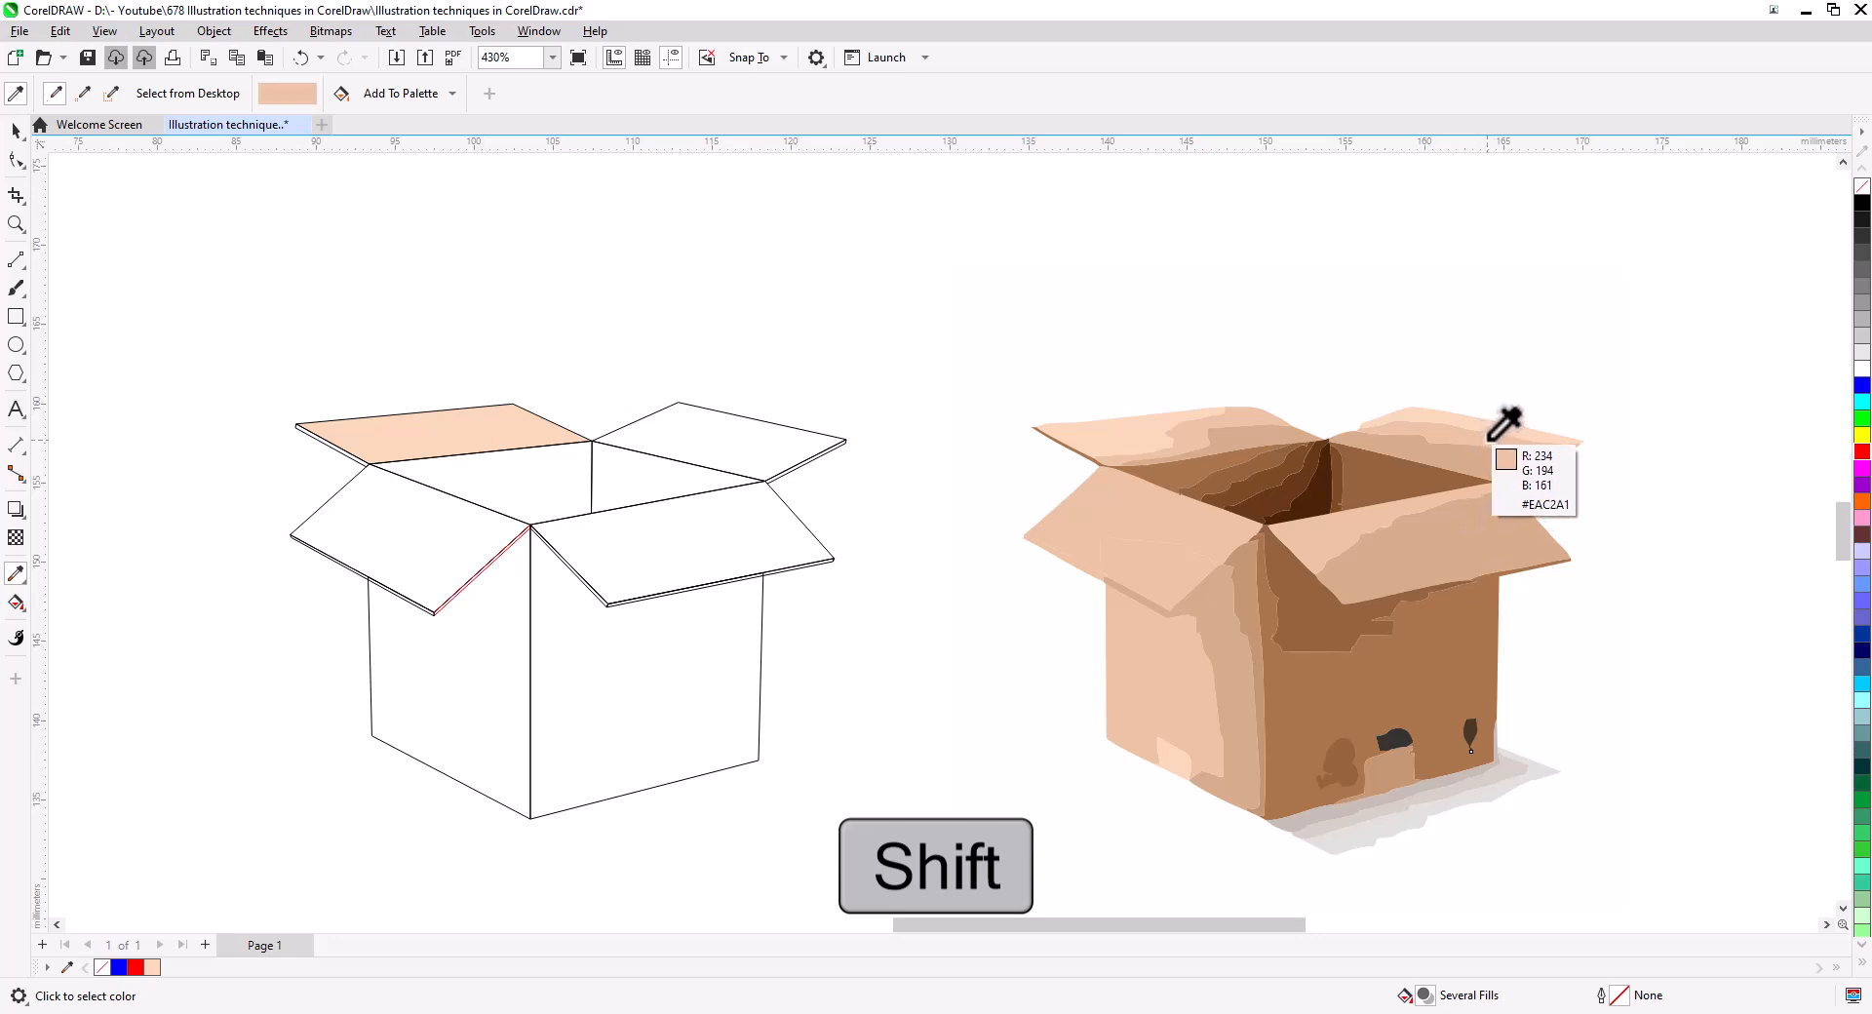
left_click(722, 429)
key("shift")
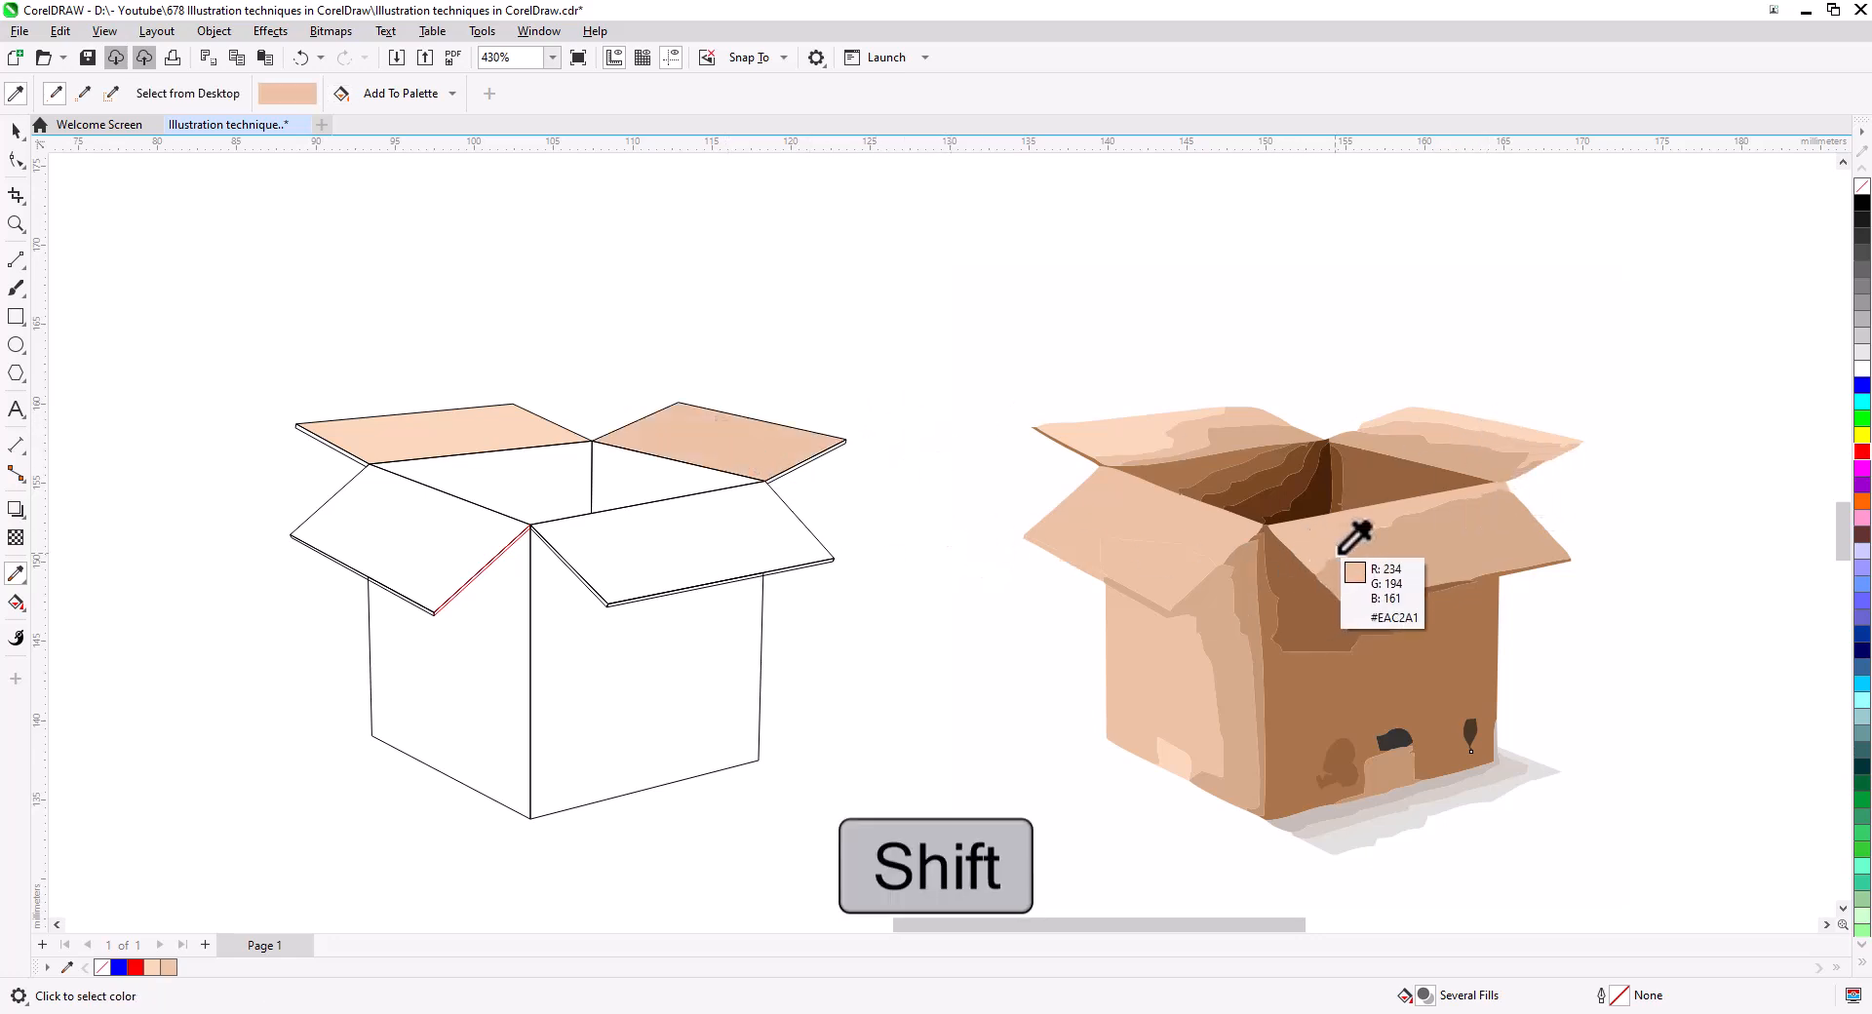
left_click(689, 557)
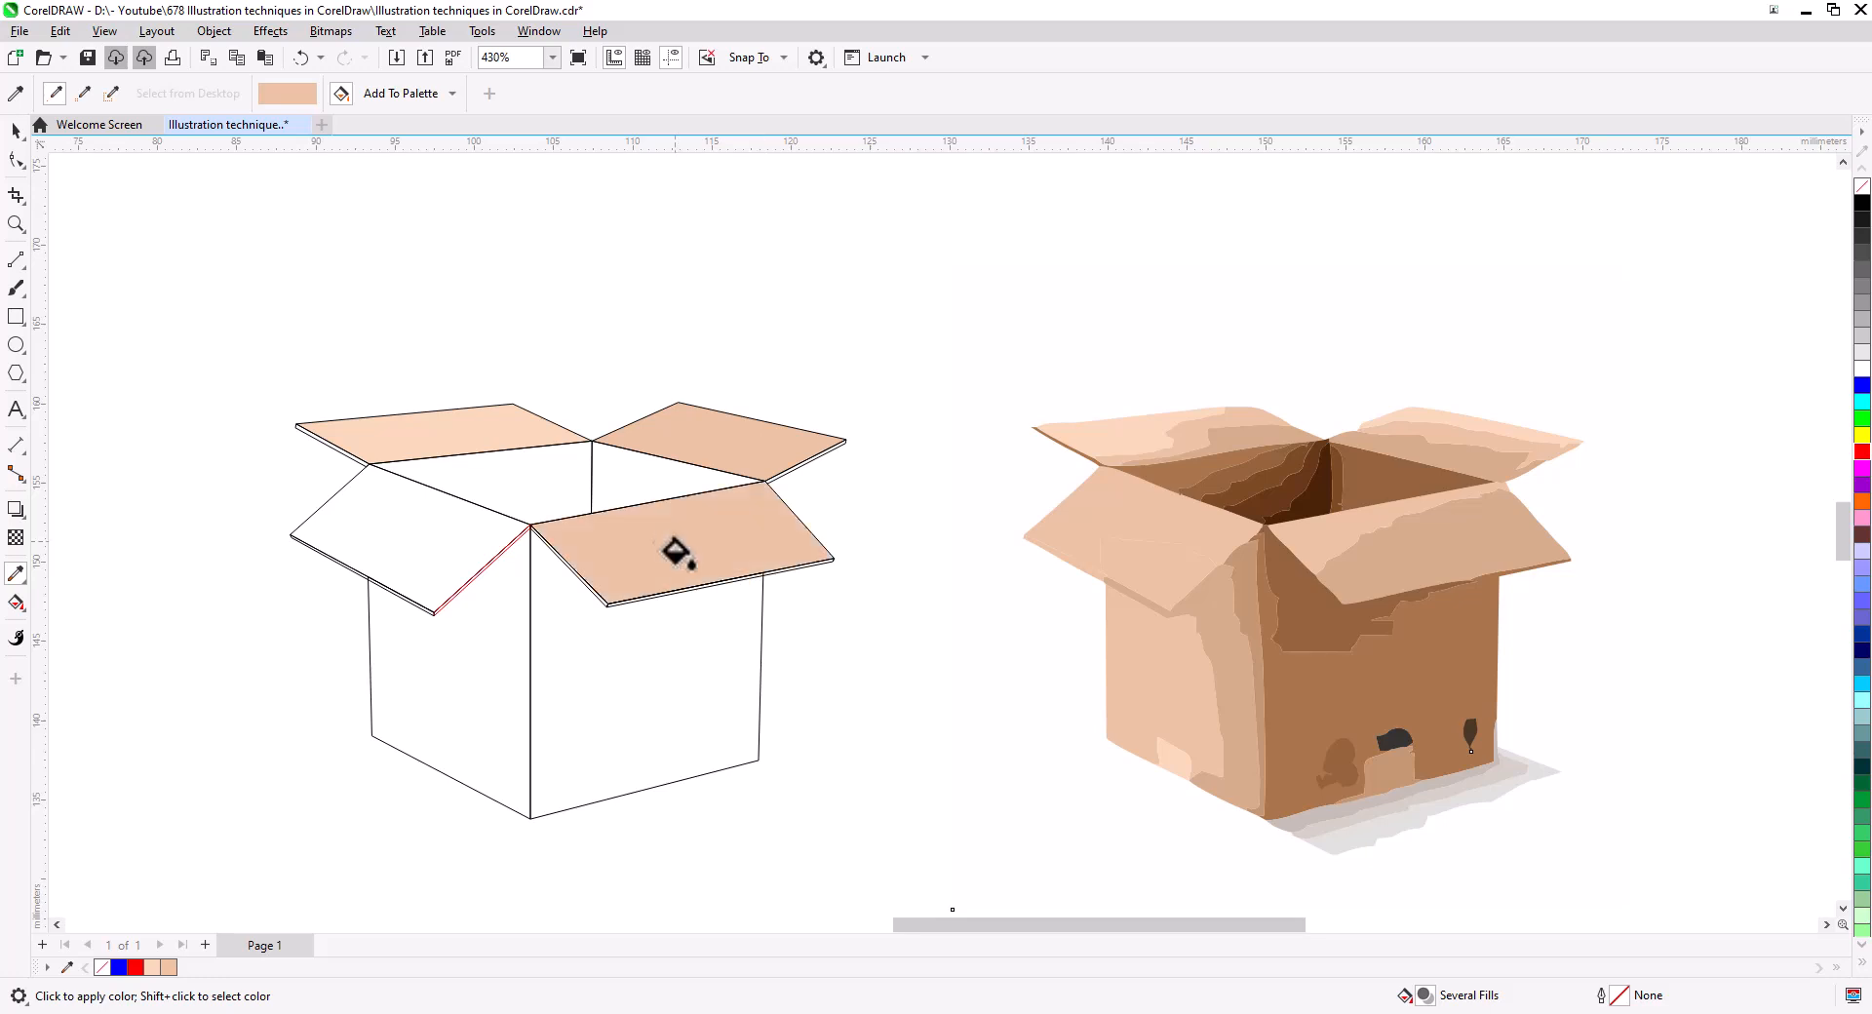
key("shift")
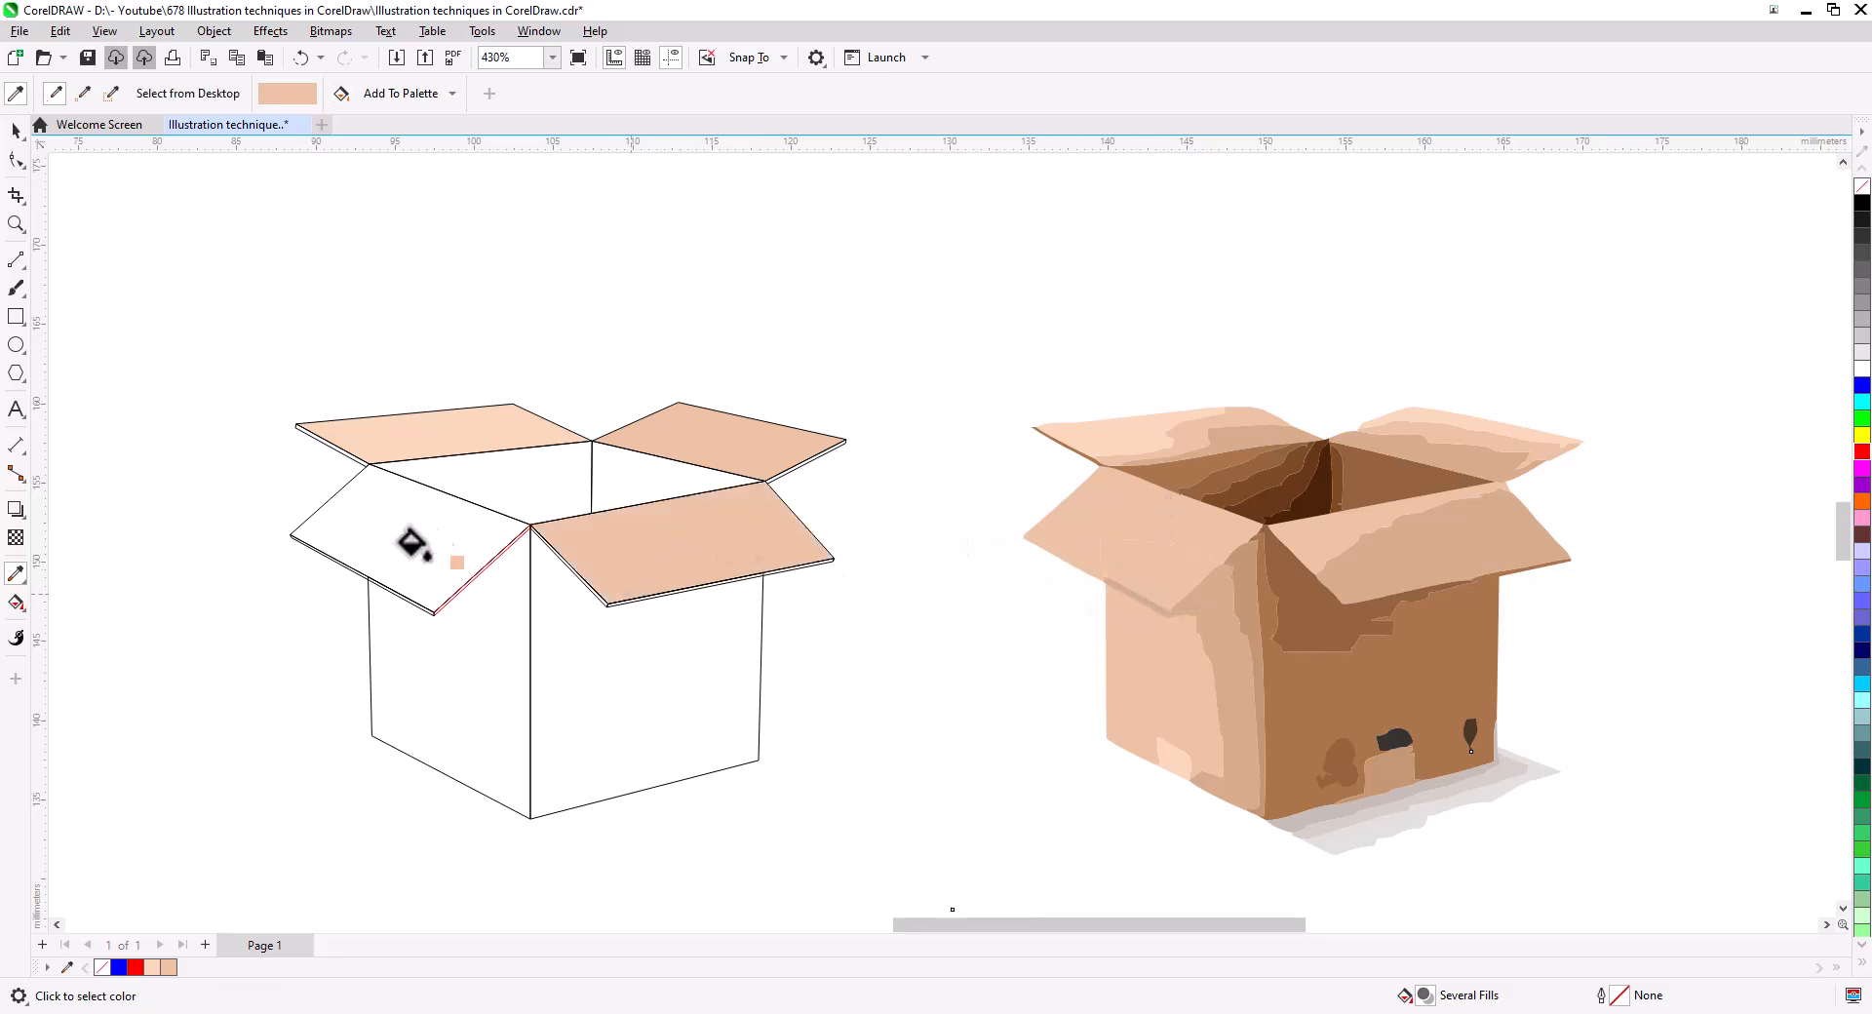
left_click(409, 564)
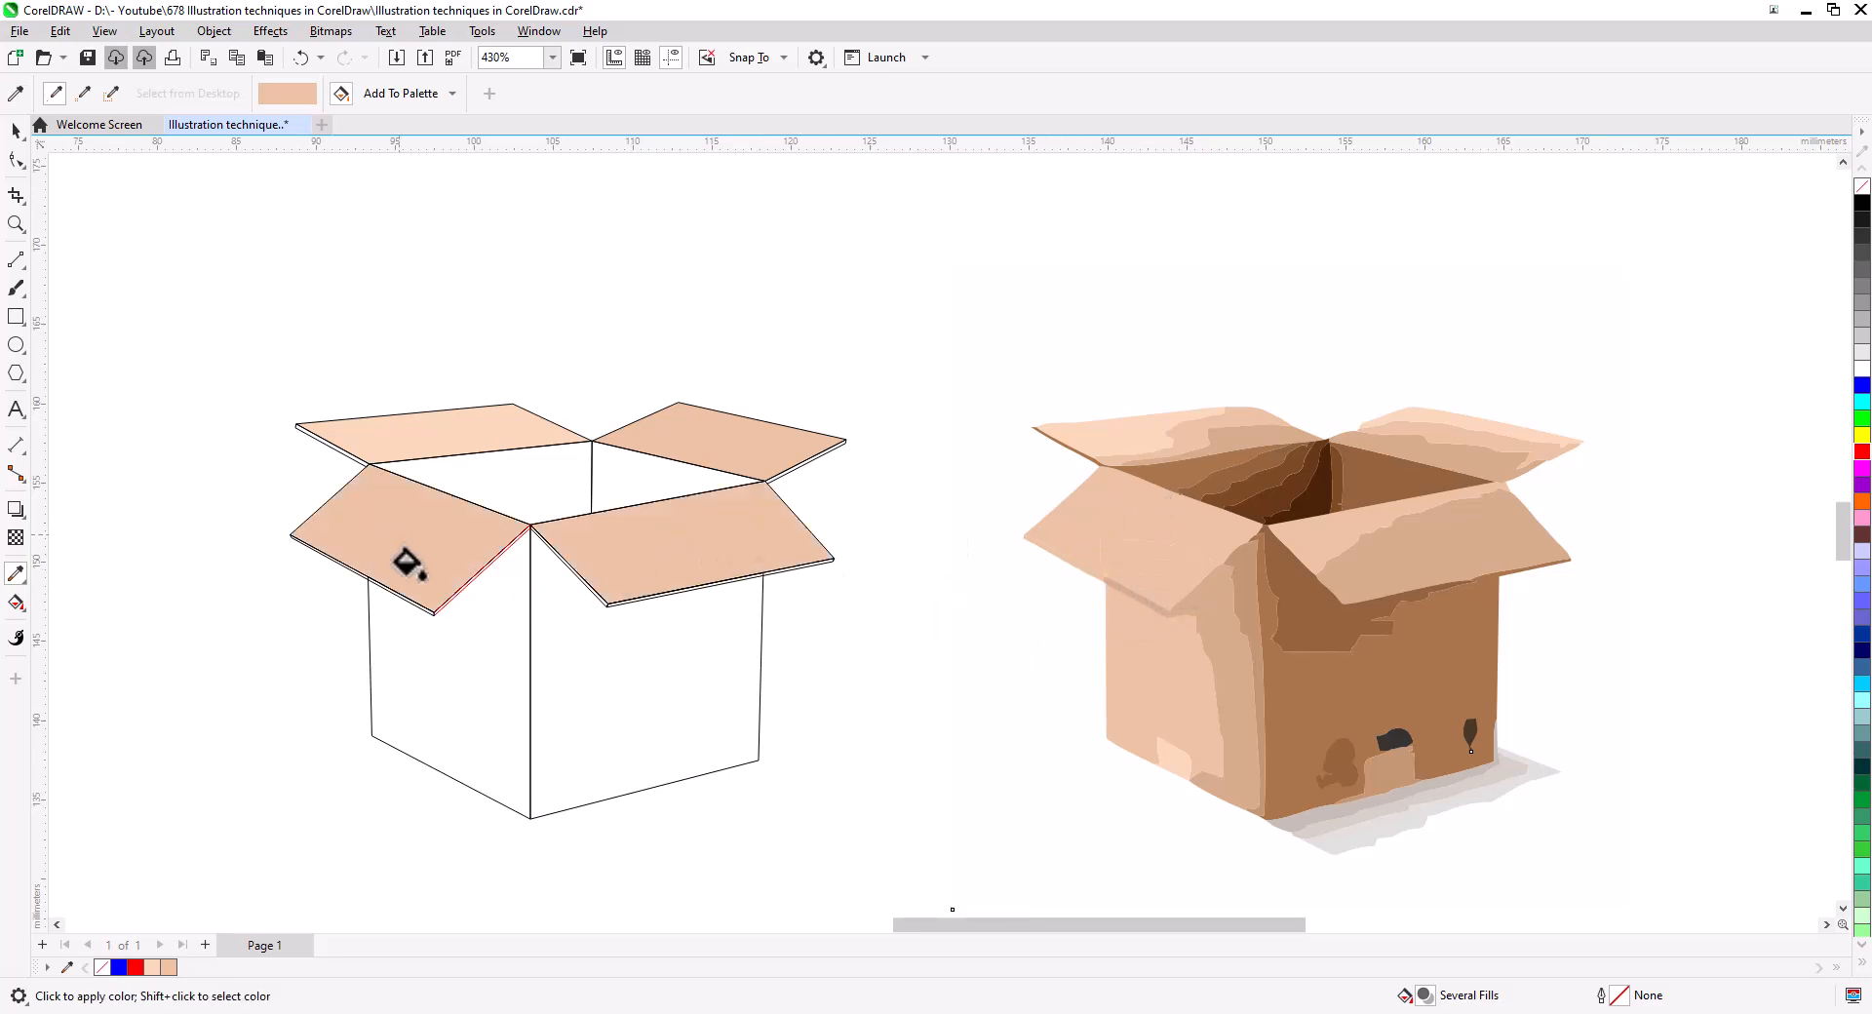
- Fill the box's left and right inner walls with the medium and darker browns sampled from the traced box's interior
left_click(1198, 459, "shift")
left_click(475, 487)
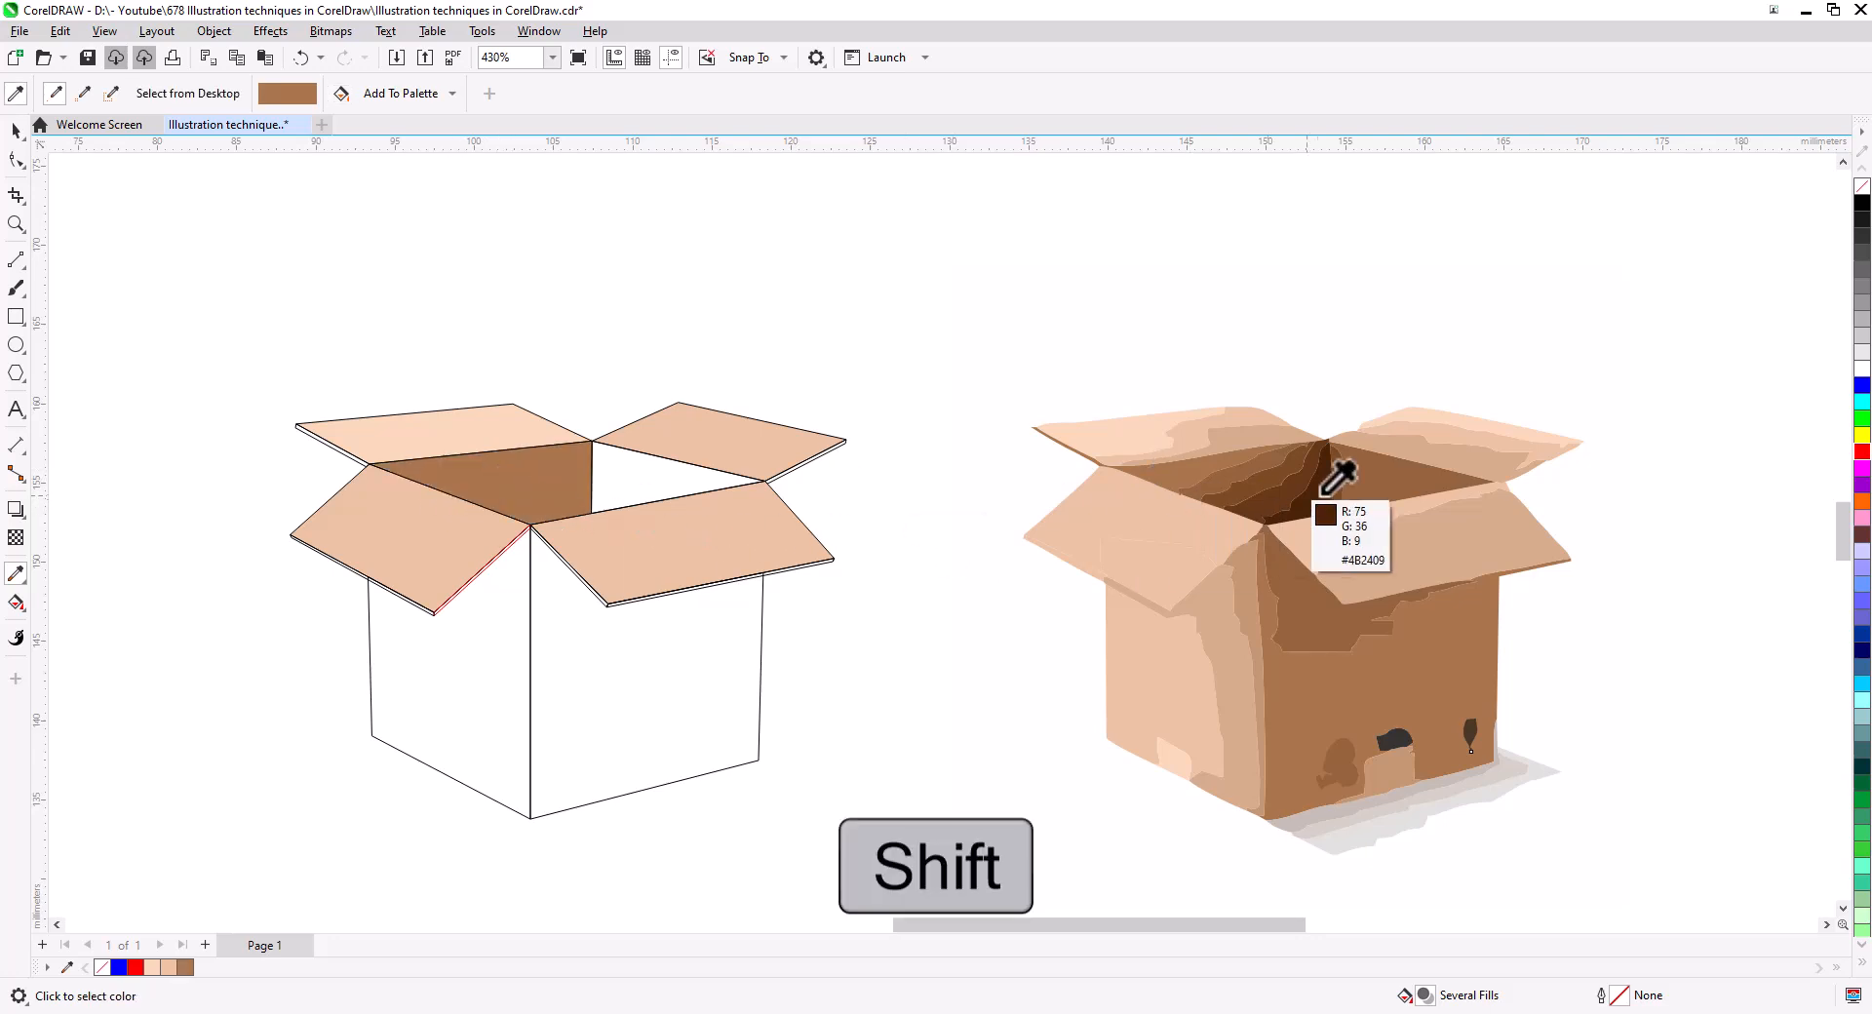
left_click(1425, 459, "shift")
left_click(624, 483)
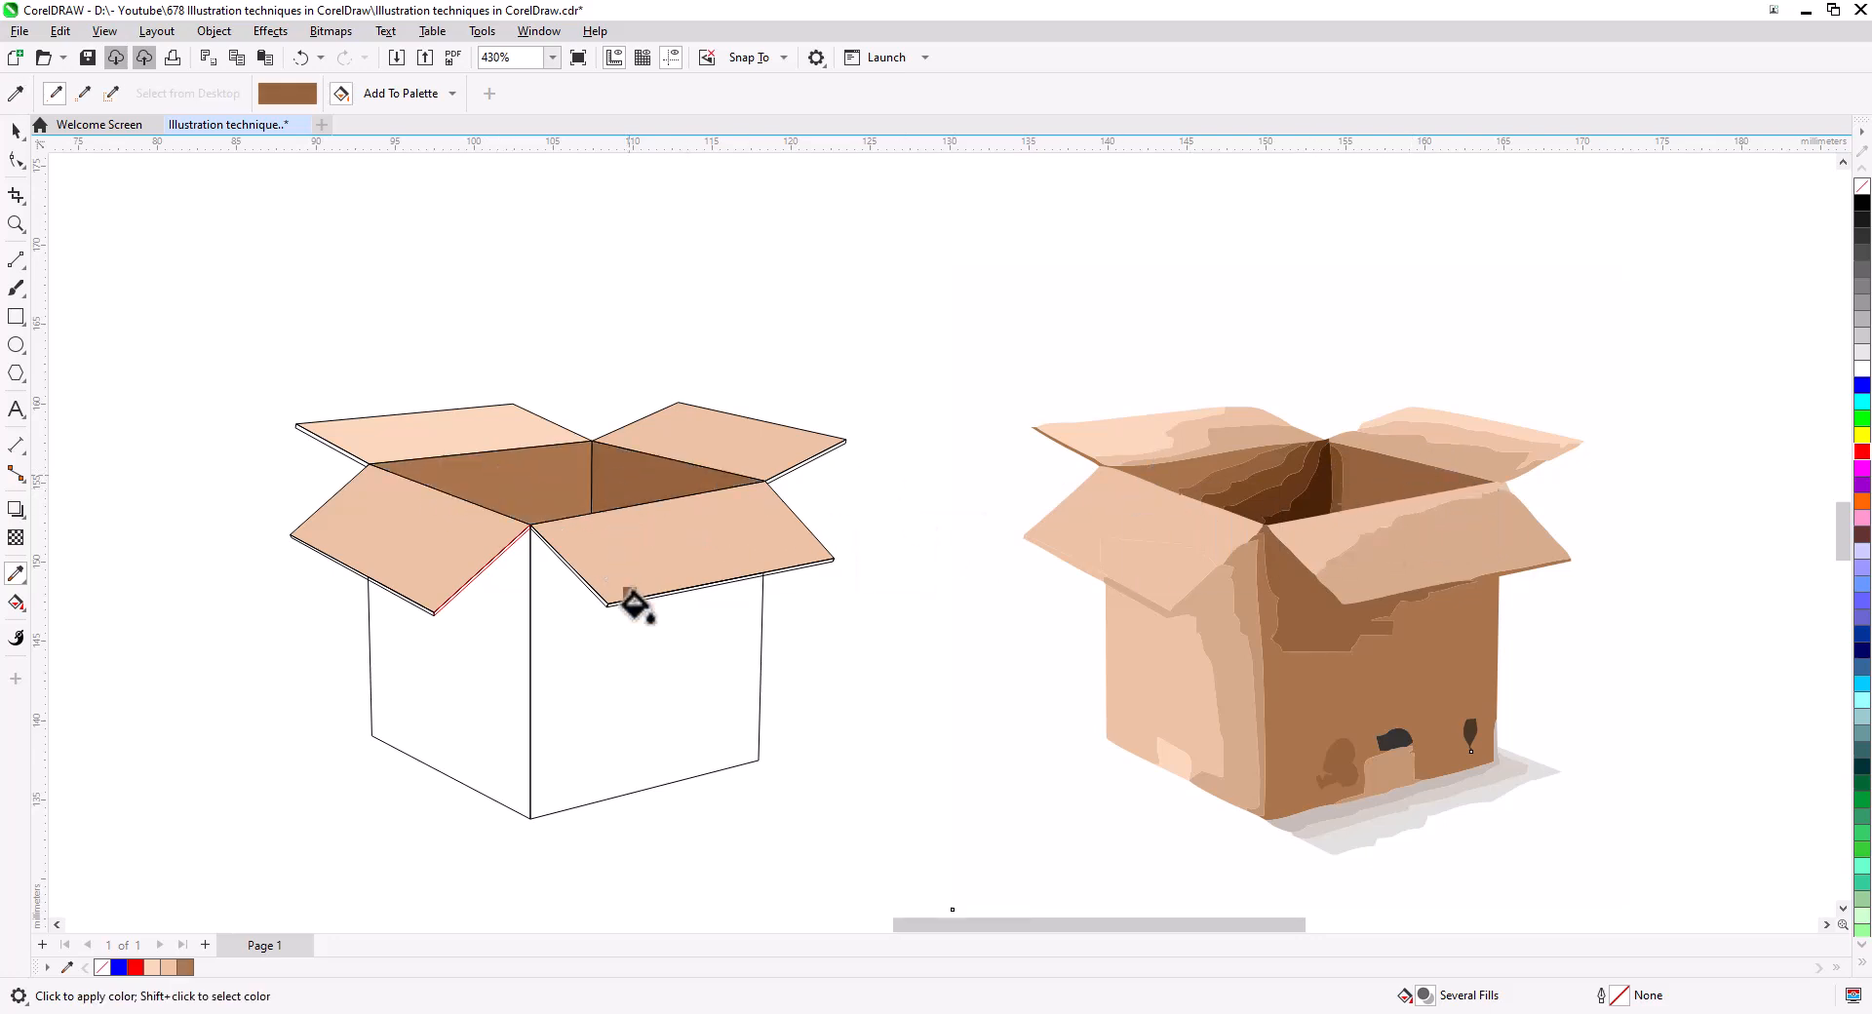
- Fill the right outer face with brown #A9764A and the left outer face with tan, both sampled from the traced box
left_click(658, 677)
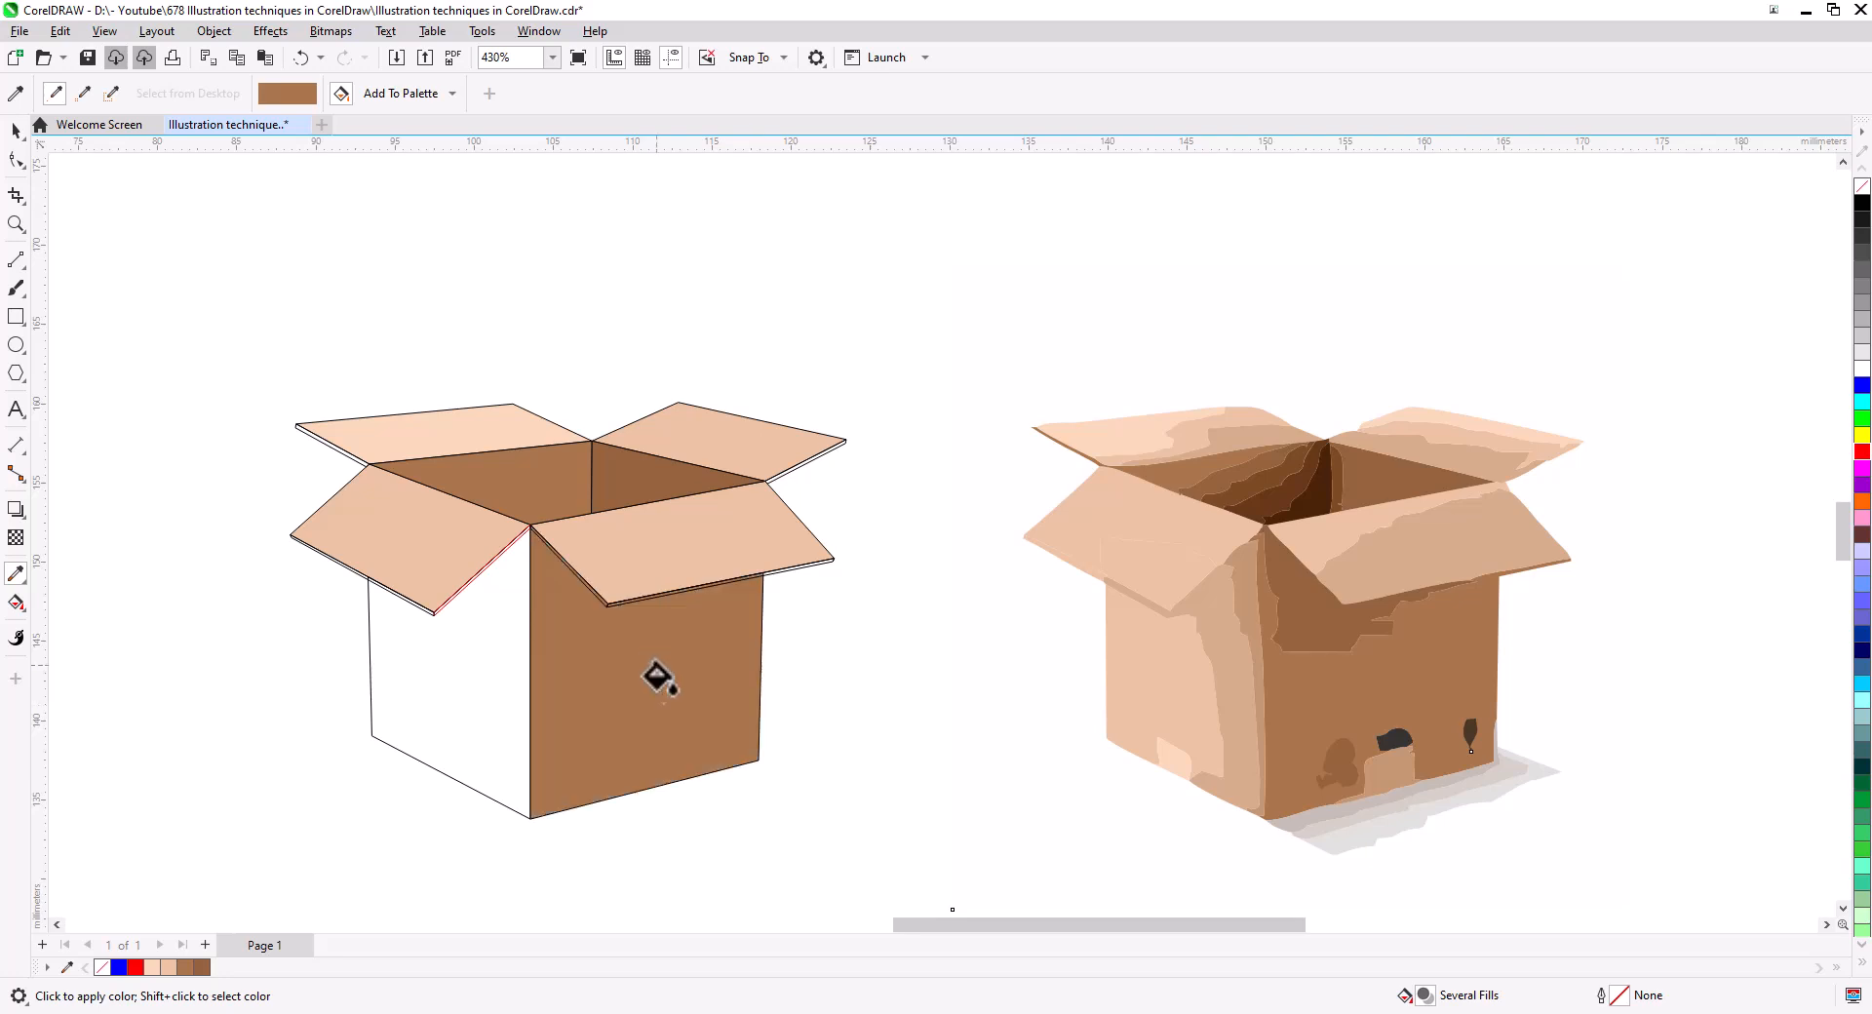
left_click(1180, 672, "shift")
left_click(440, 699)
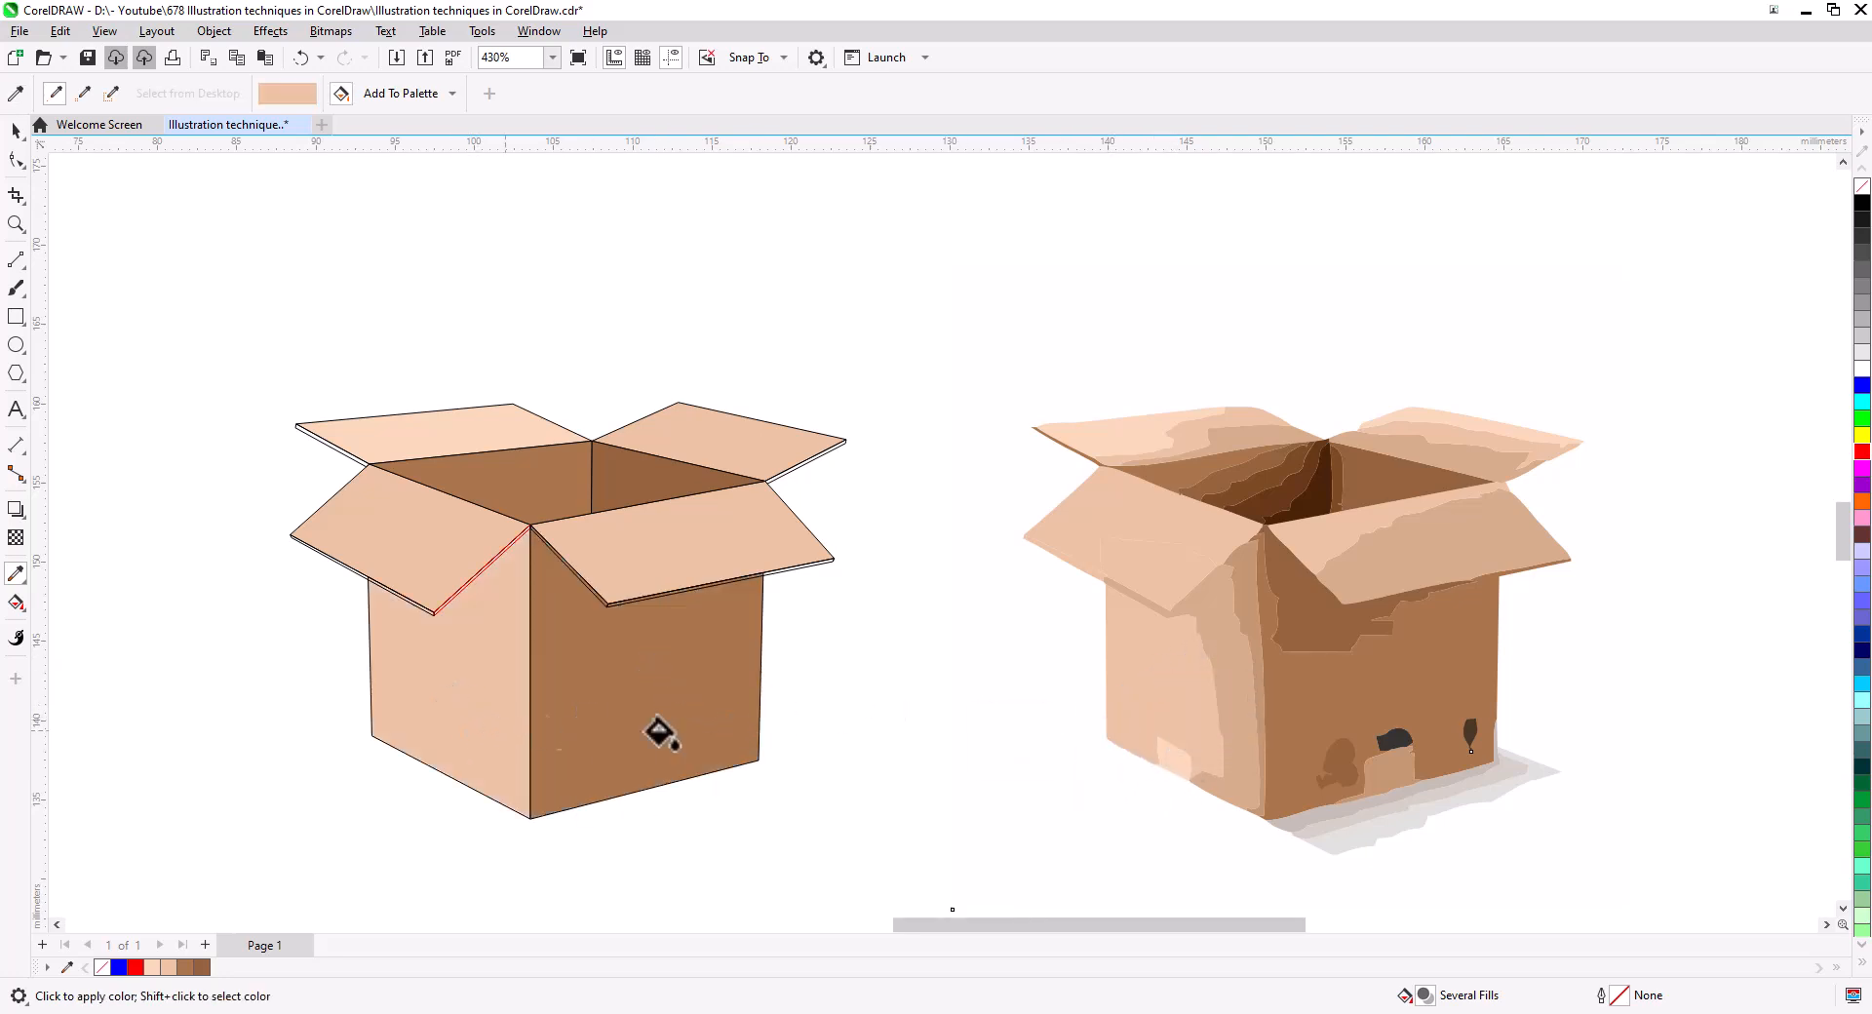
- Sample the dark brown shadow colour below the traced box's front flaps and fill the back right flap's thickness edge with it
scroll(1289, 602, "up", 5)
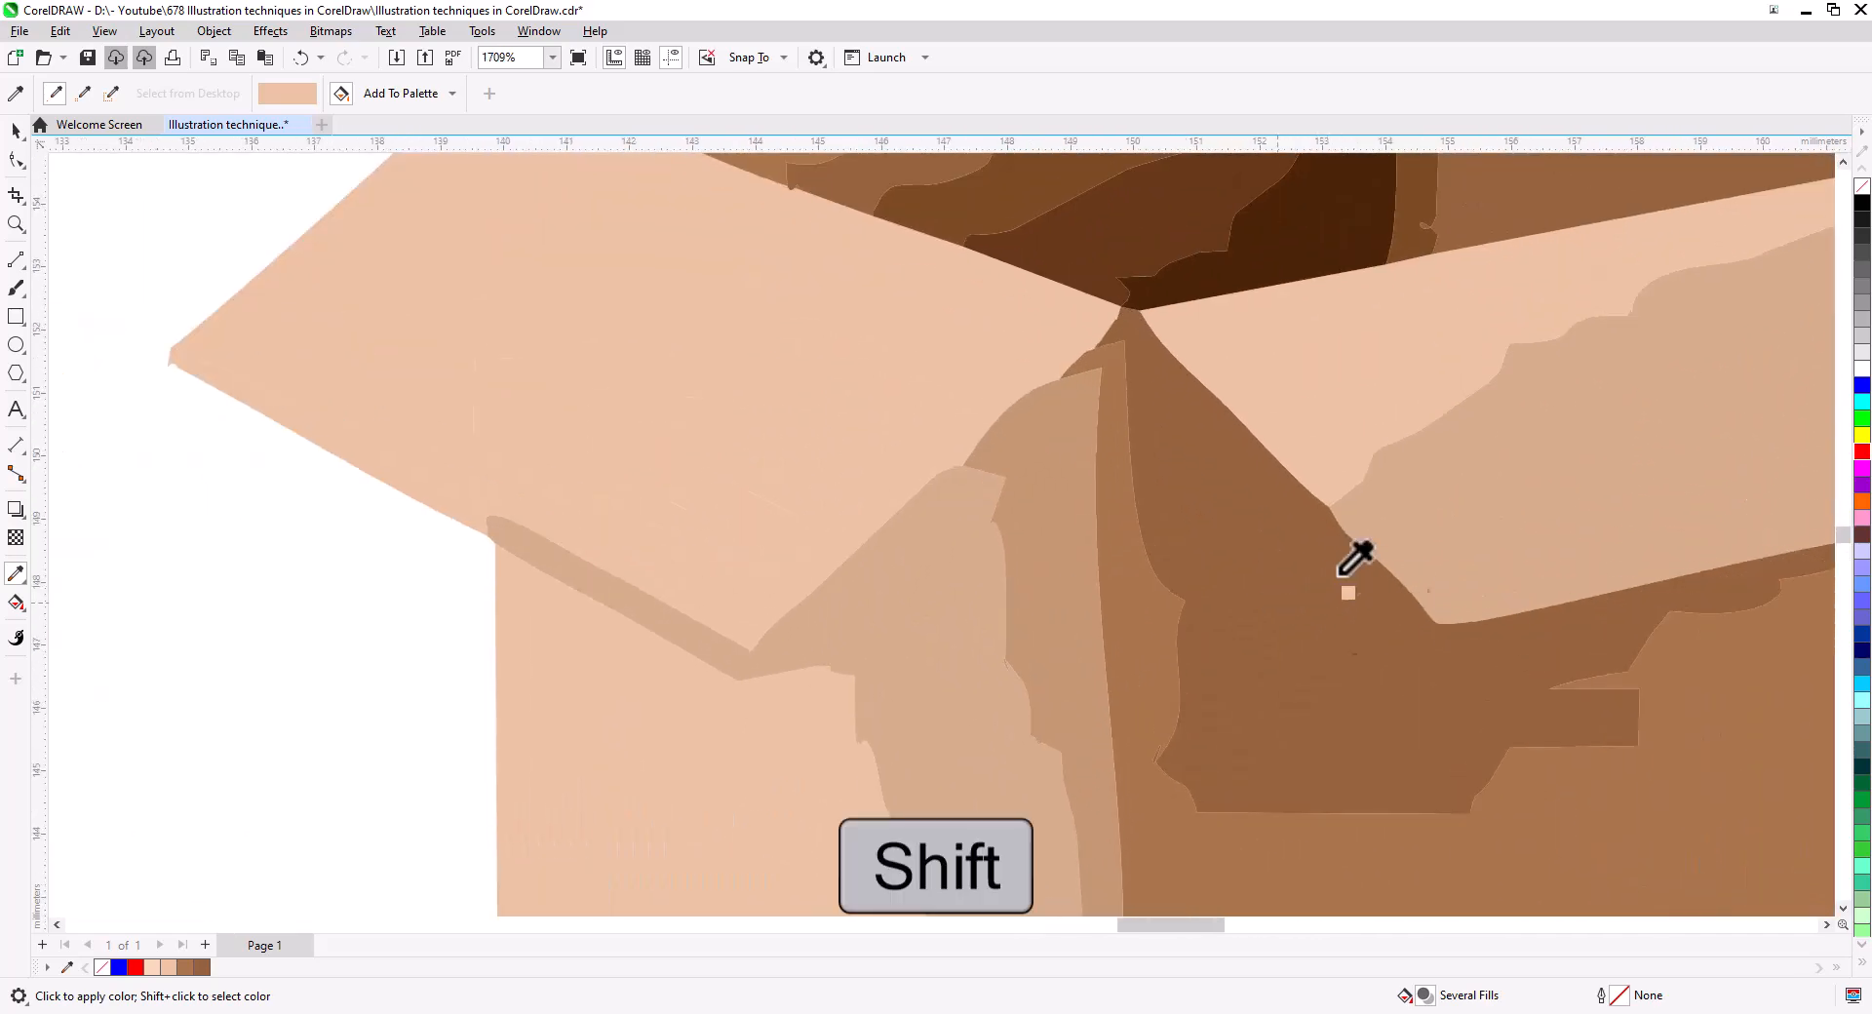
scroll(331, 576, "down", 5)
mouse_move(414, 610)
left_mouse_down()
mouse_move(643, 693)
mouse_move(1053, 755)
left_mouse_up()
scroll(727, 600, "up", 4)
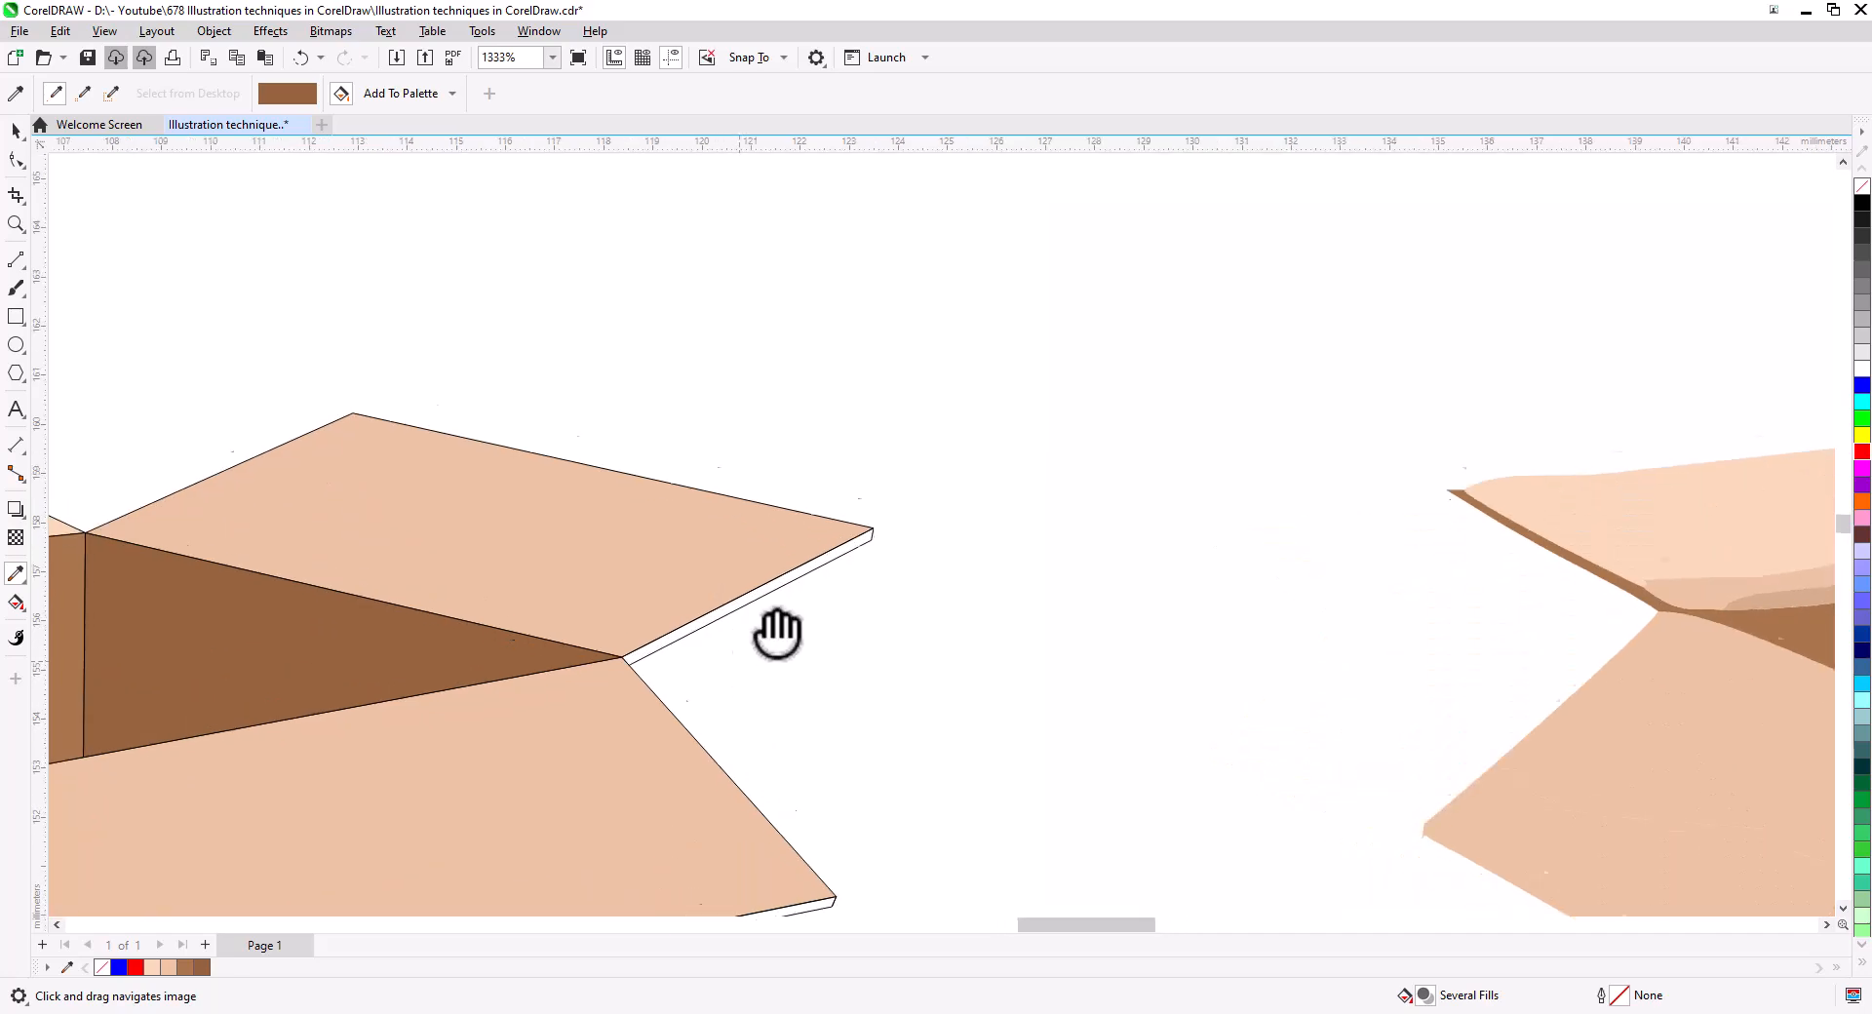
left_click_drag(748, 669, 857, 510)
scroll(809, 497, "up", 2)
left_click(782, 473)
left_click(782, 475)
- Fill both thickness edges of the front right flap with the same dark brown
left_click_drag(975, 712, 1138, 289)
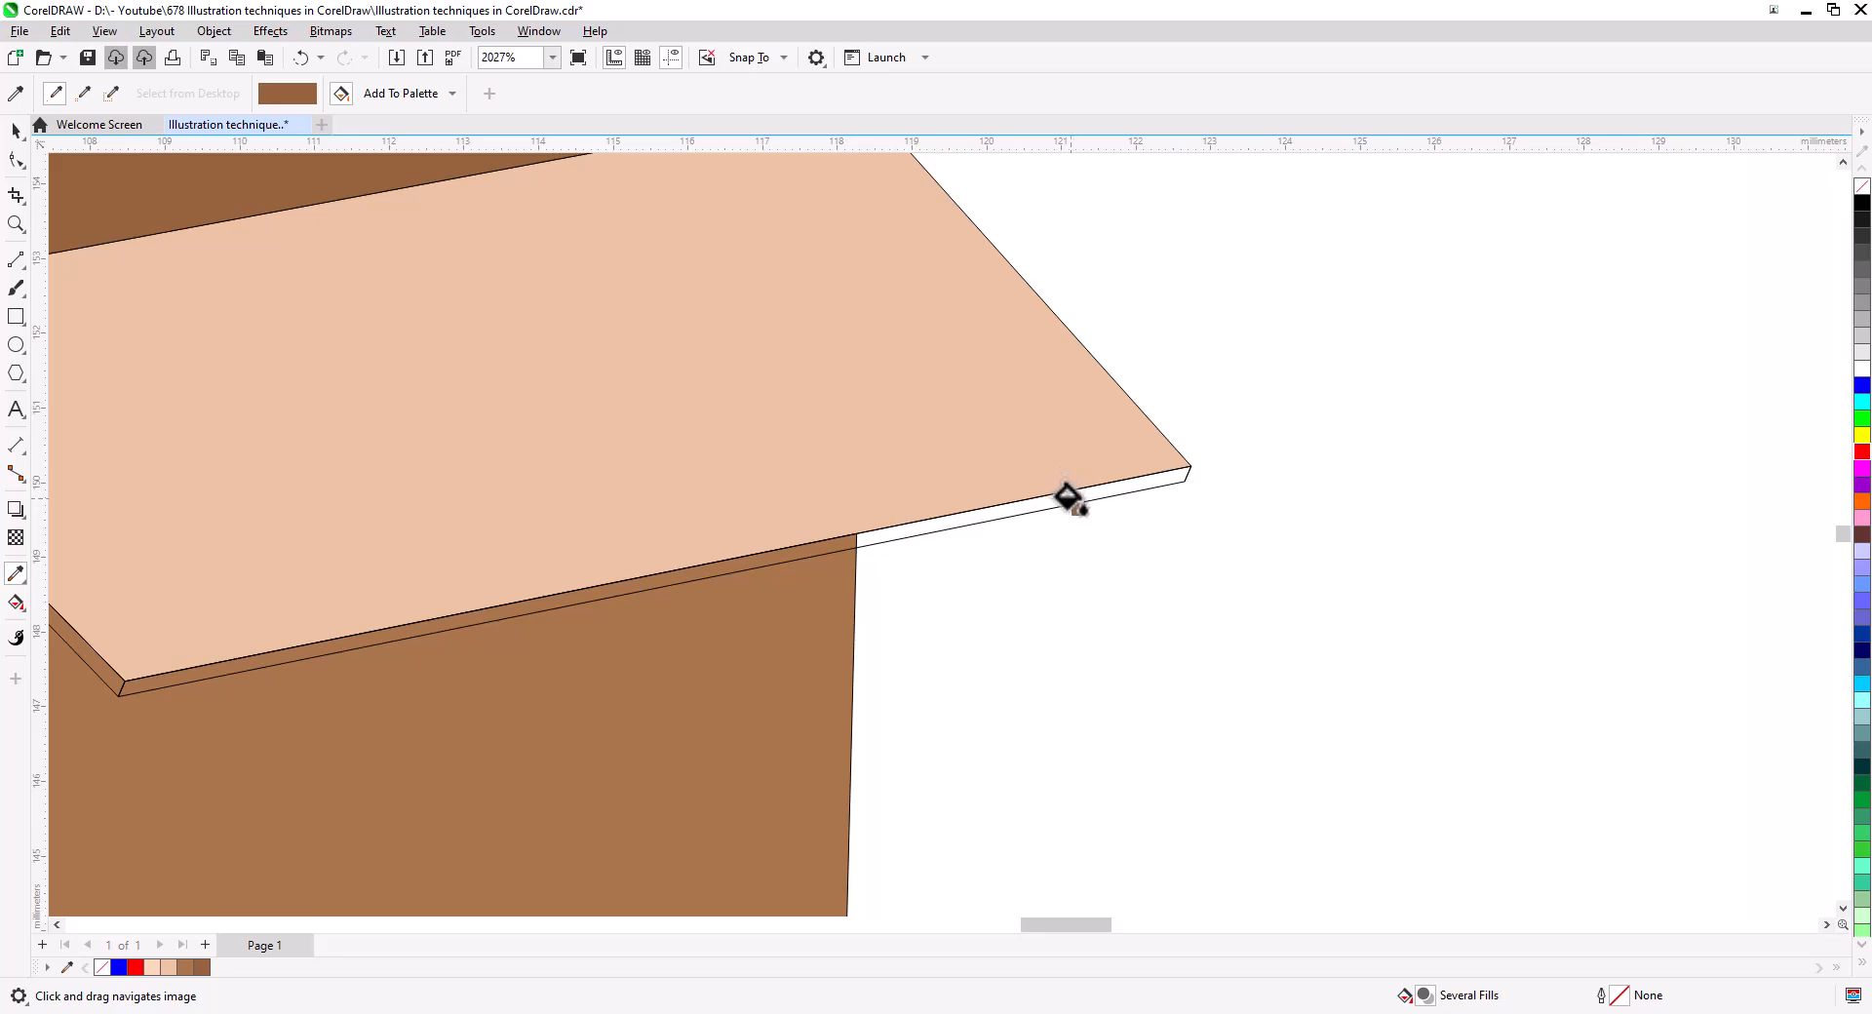
left_click(1067, 500)
left_click_drag(715, 689, 1559, 530)
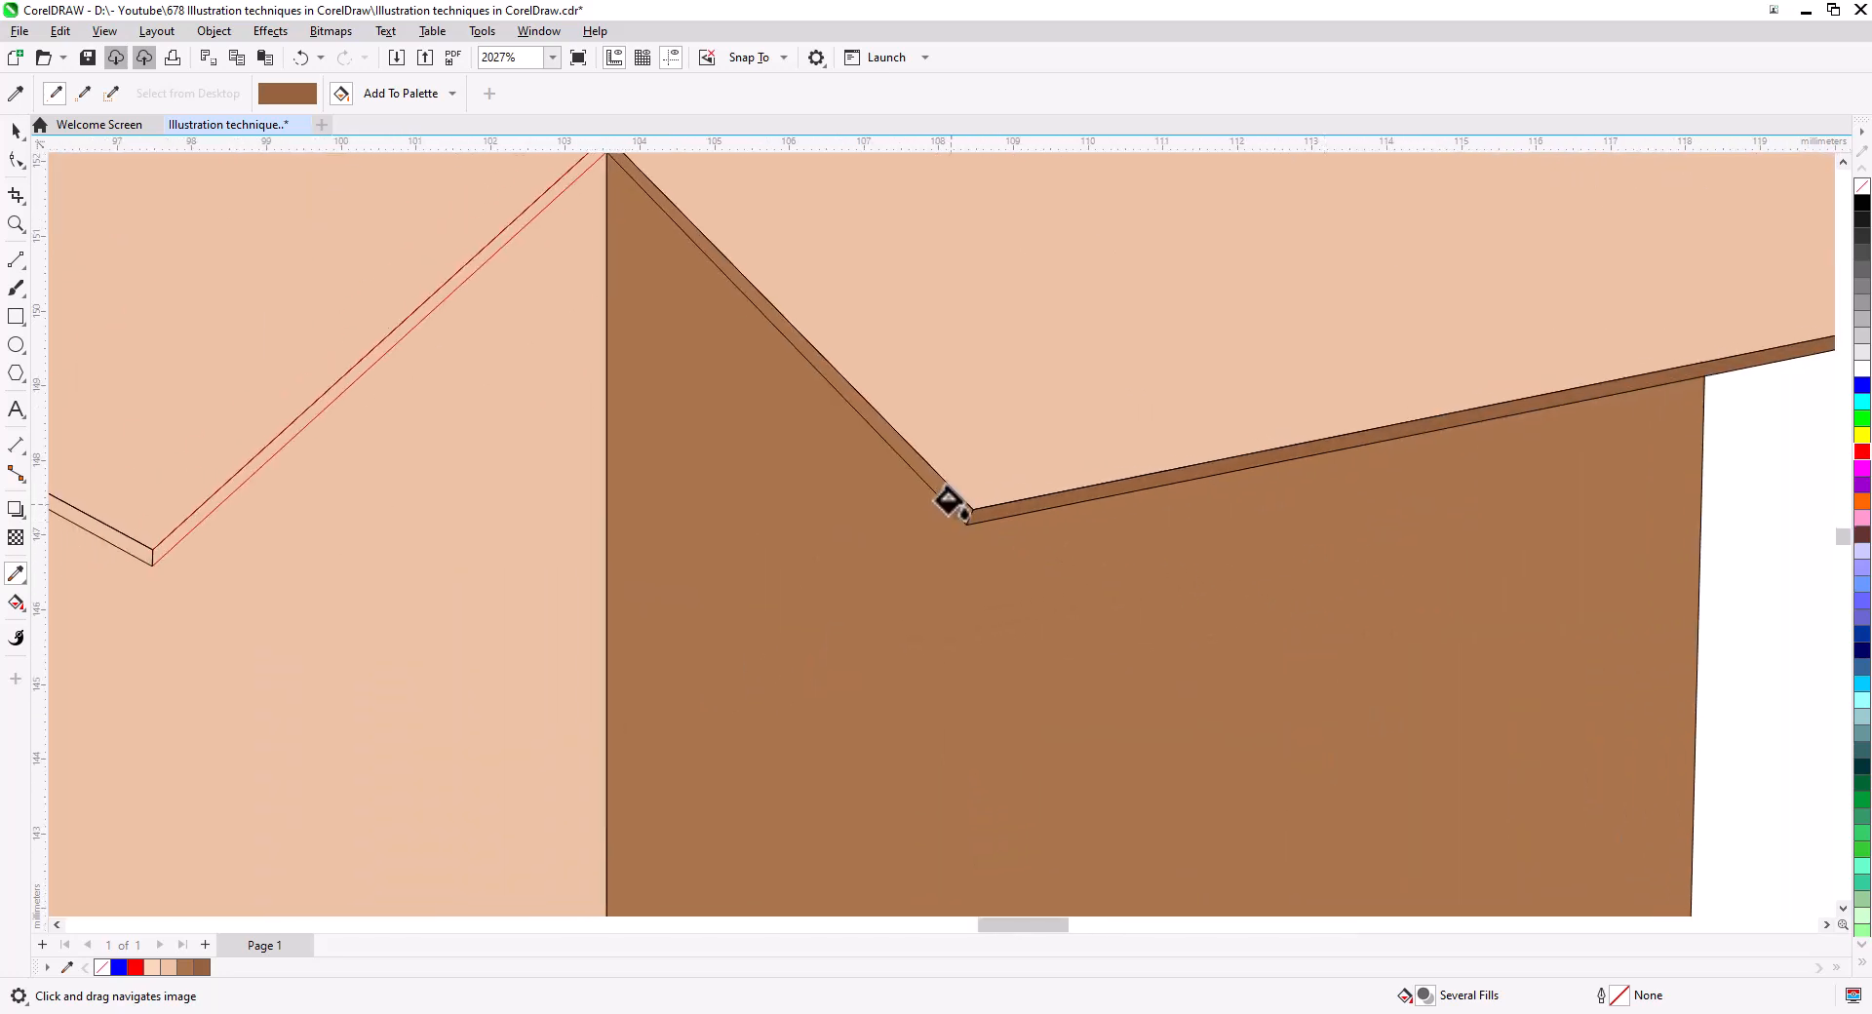
left_click(947, 497)
- Fill both thickness edges of the front left flap and the back left flap's thickness edge with the same dark brown
left_click_drag(369, 463, 883, 624)
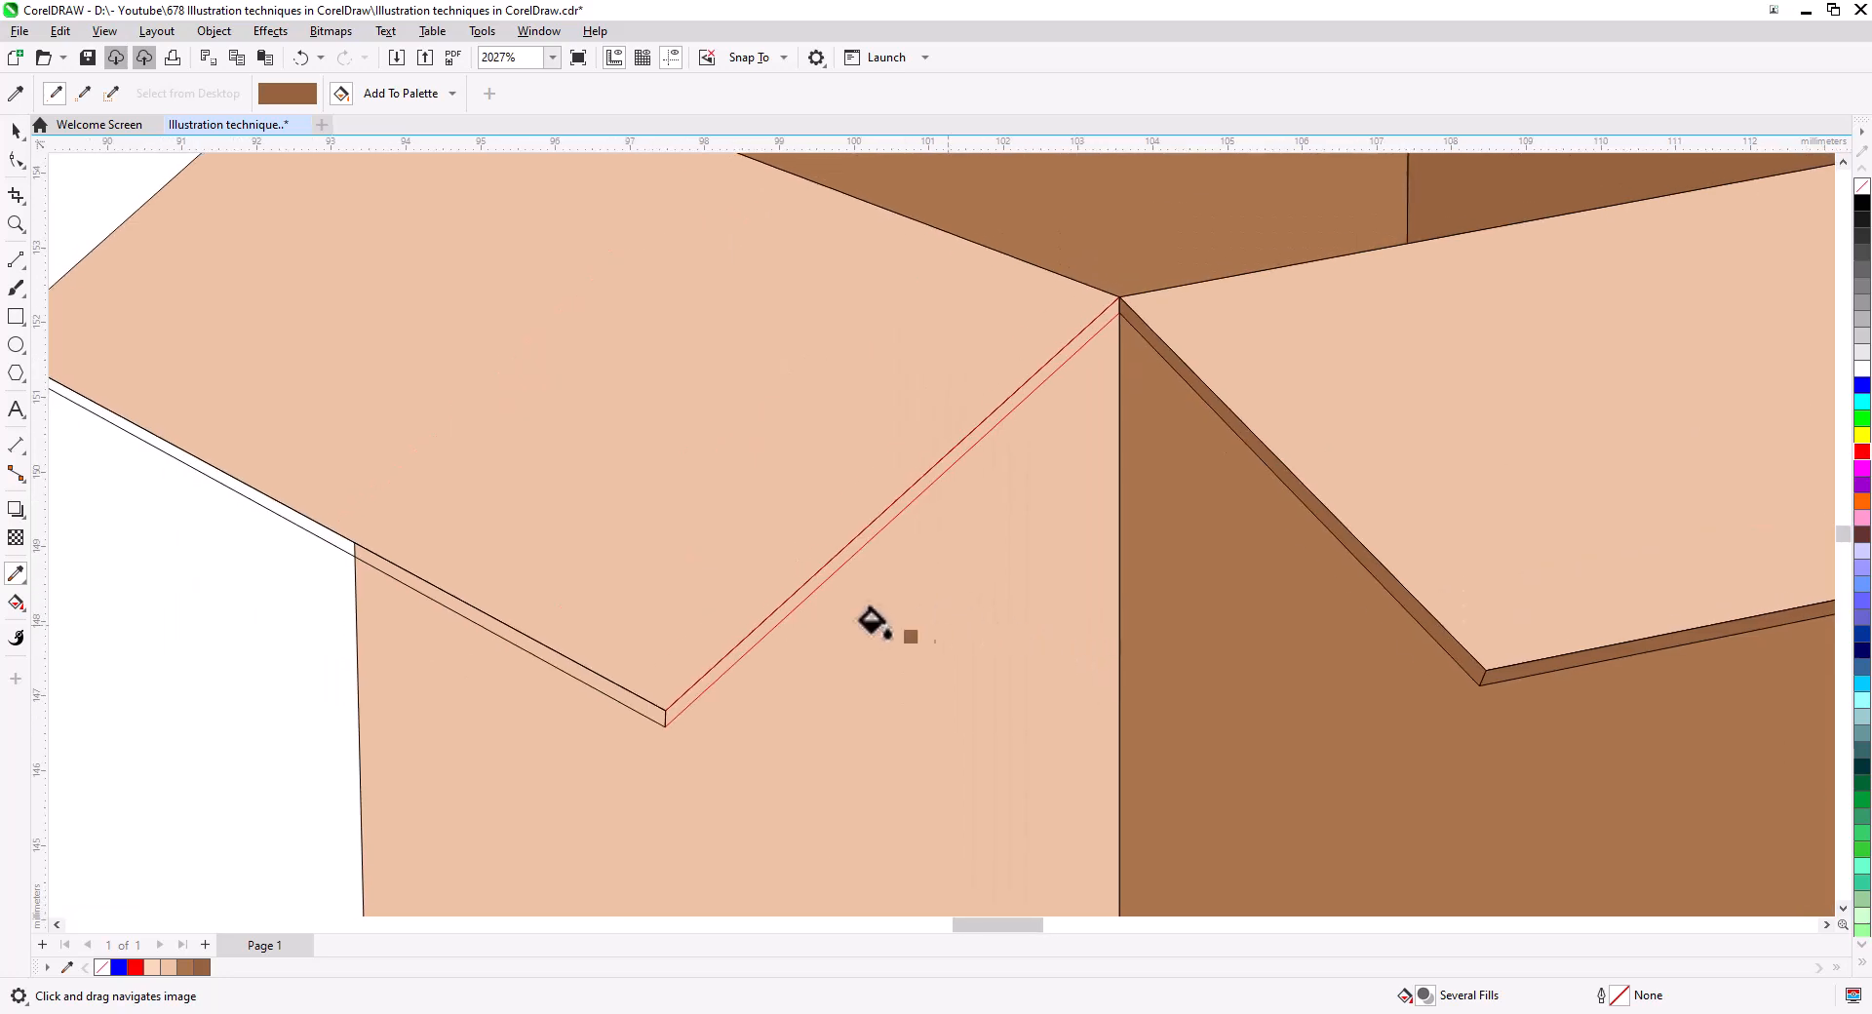
left_click(815, 575)
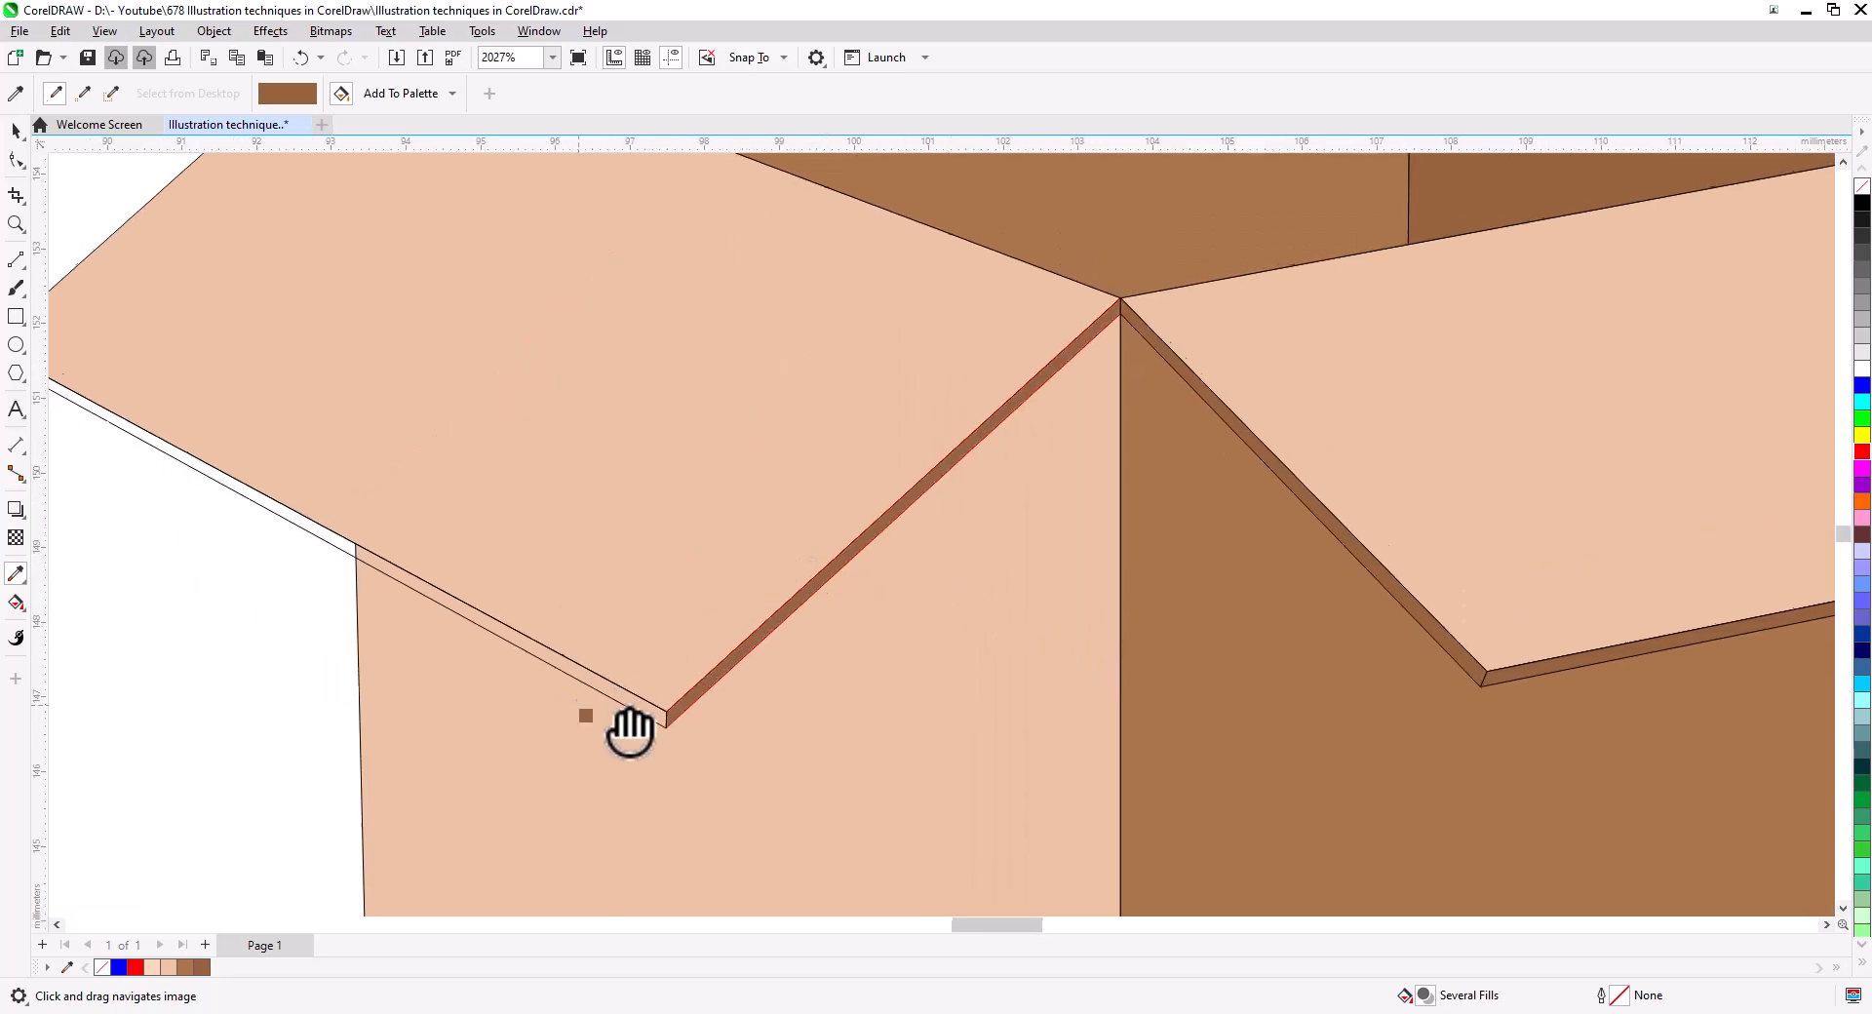
left_click_drag(590, 719, 990, 755)
left_click(719, 565)
scroll(683, 604, "up", 5)
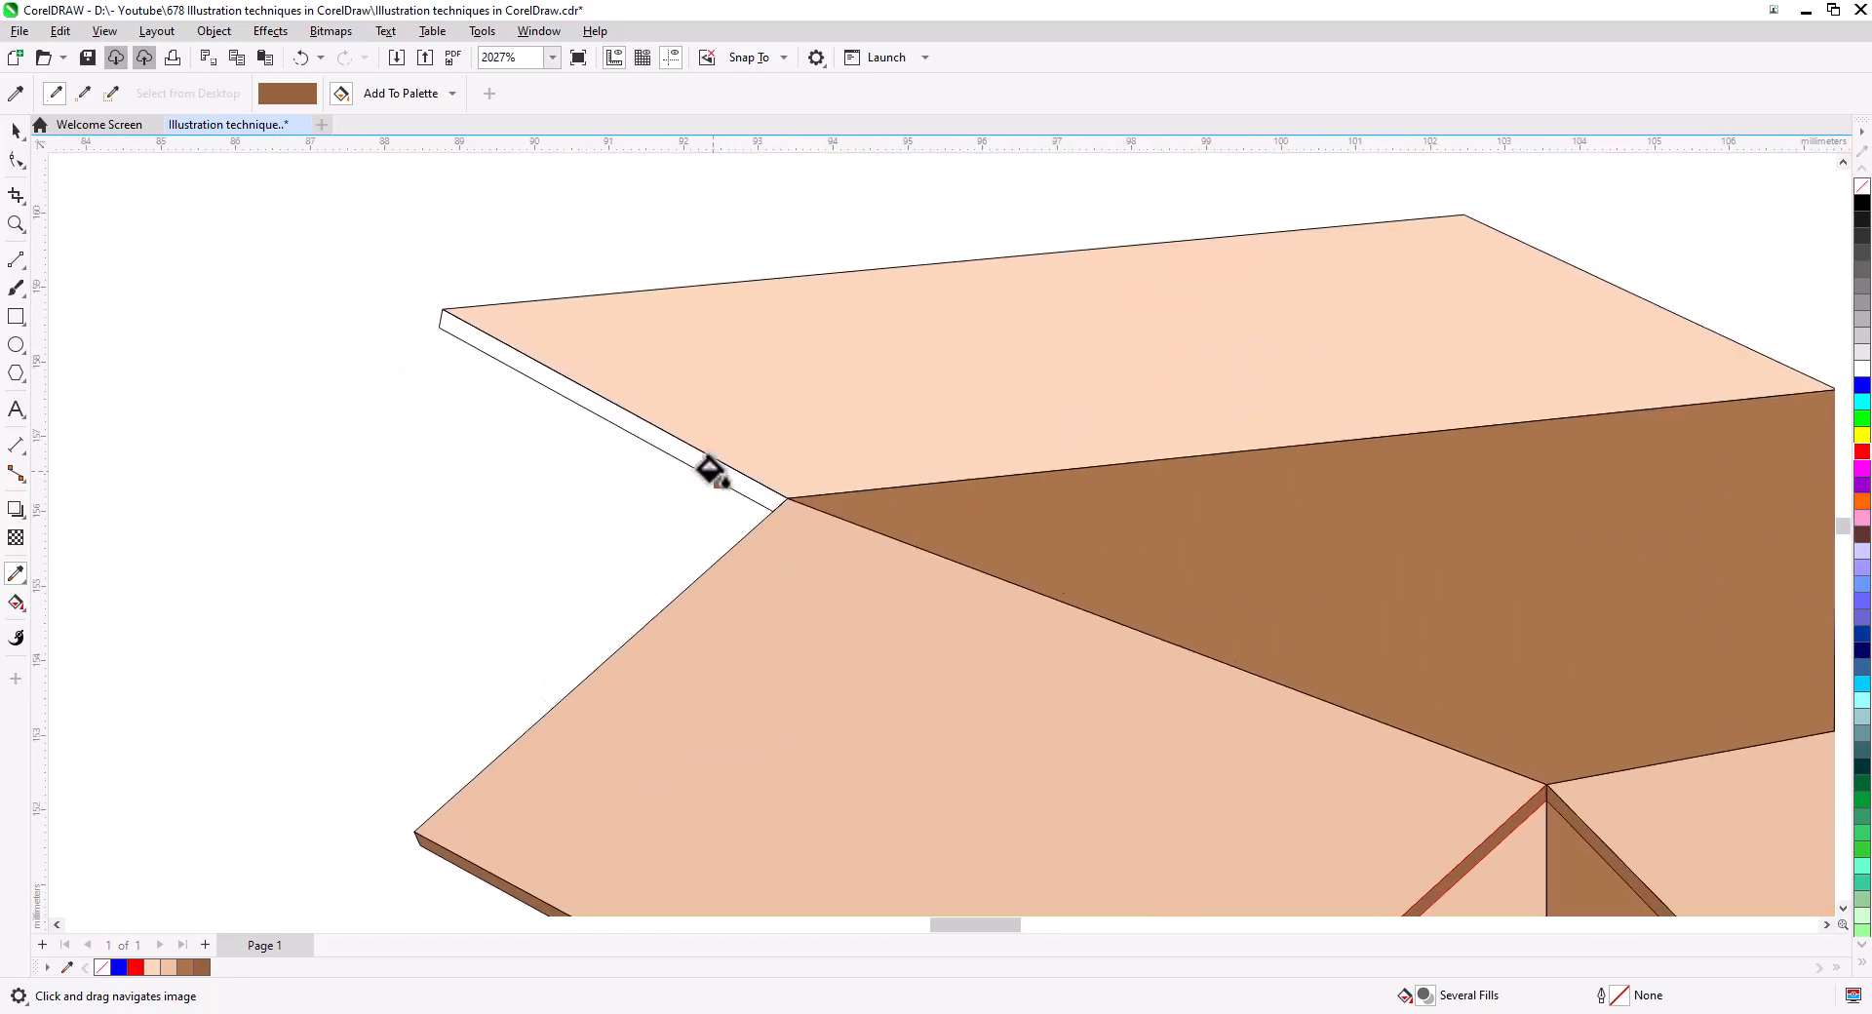
left_click(708, 474)
scroll(627, 564, "down", 4)
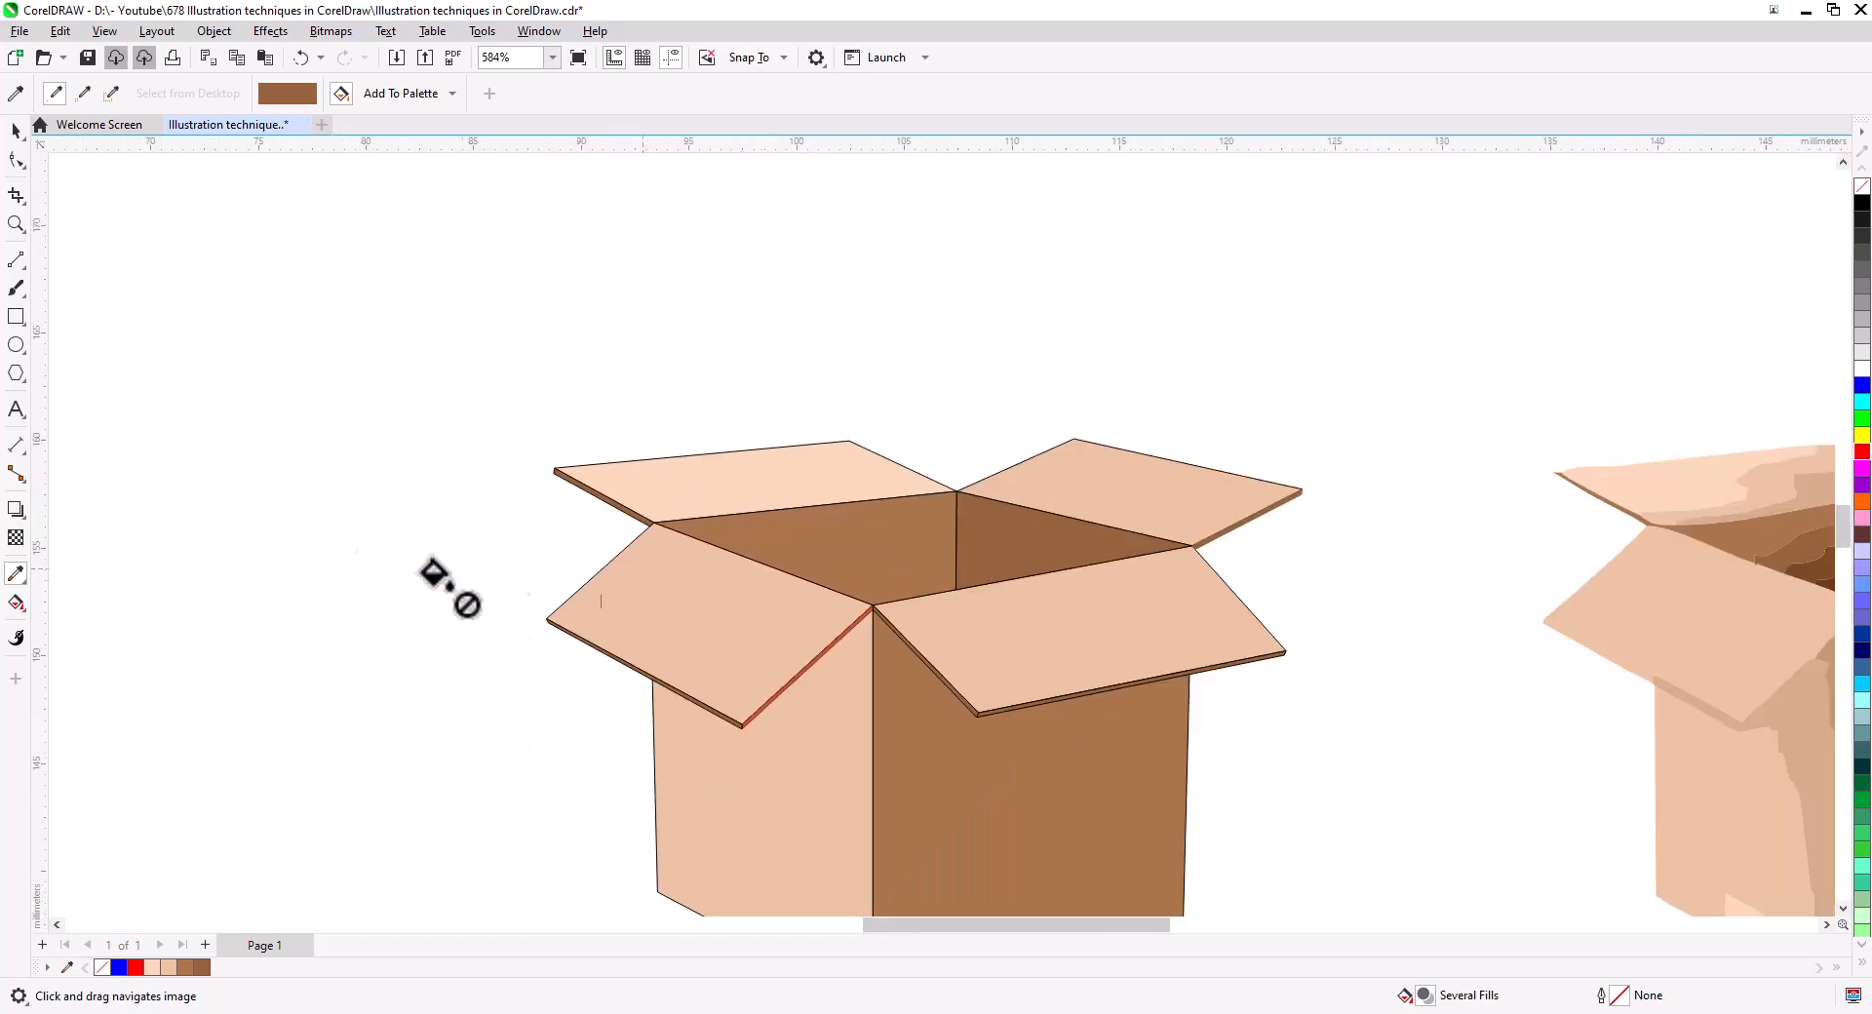
- Remove the outlines from all shapes of the drawn box
left_click(15, 131)
left_click(218, 405)
scroll(618, 634, "down", 3)
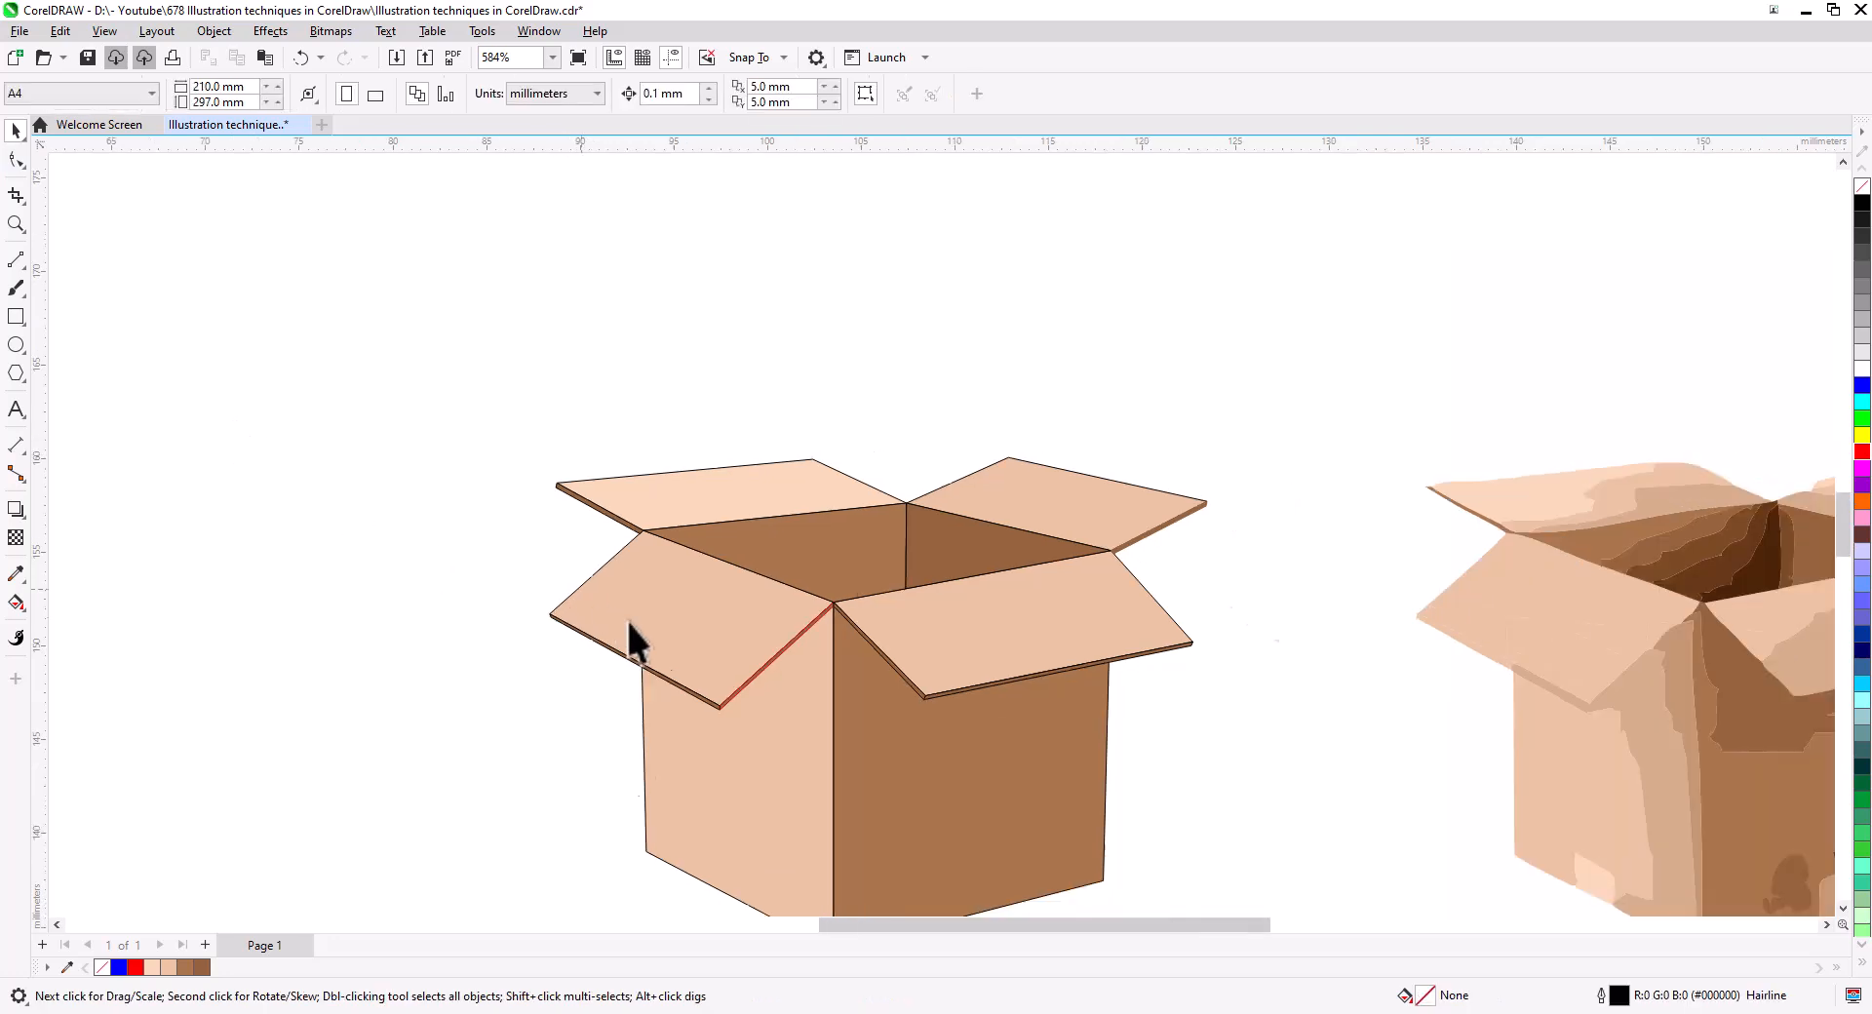
left_click_drag(1017, 837, 720, 685)
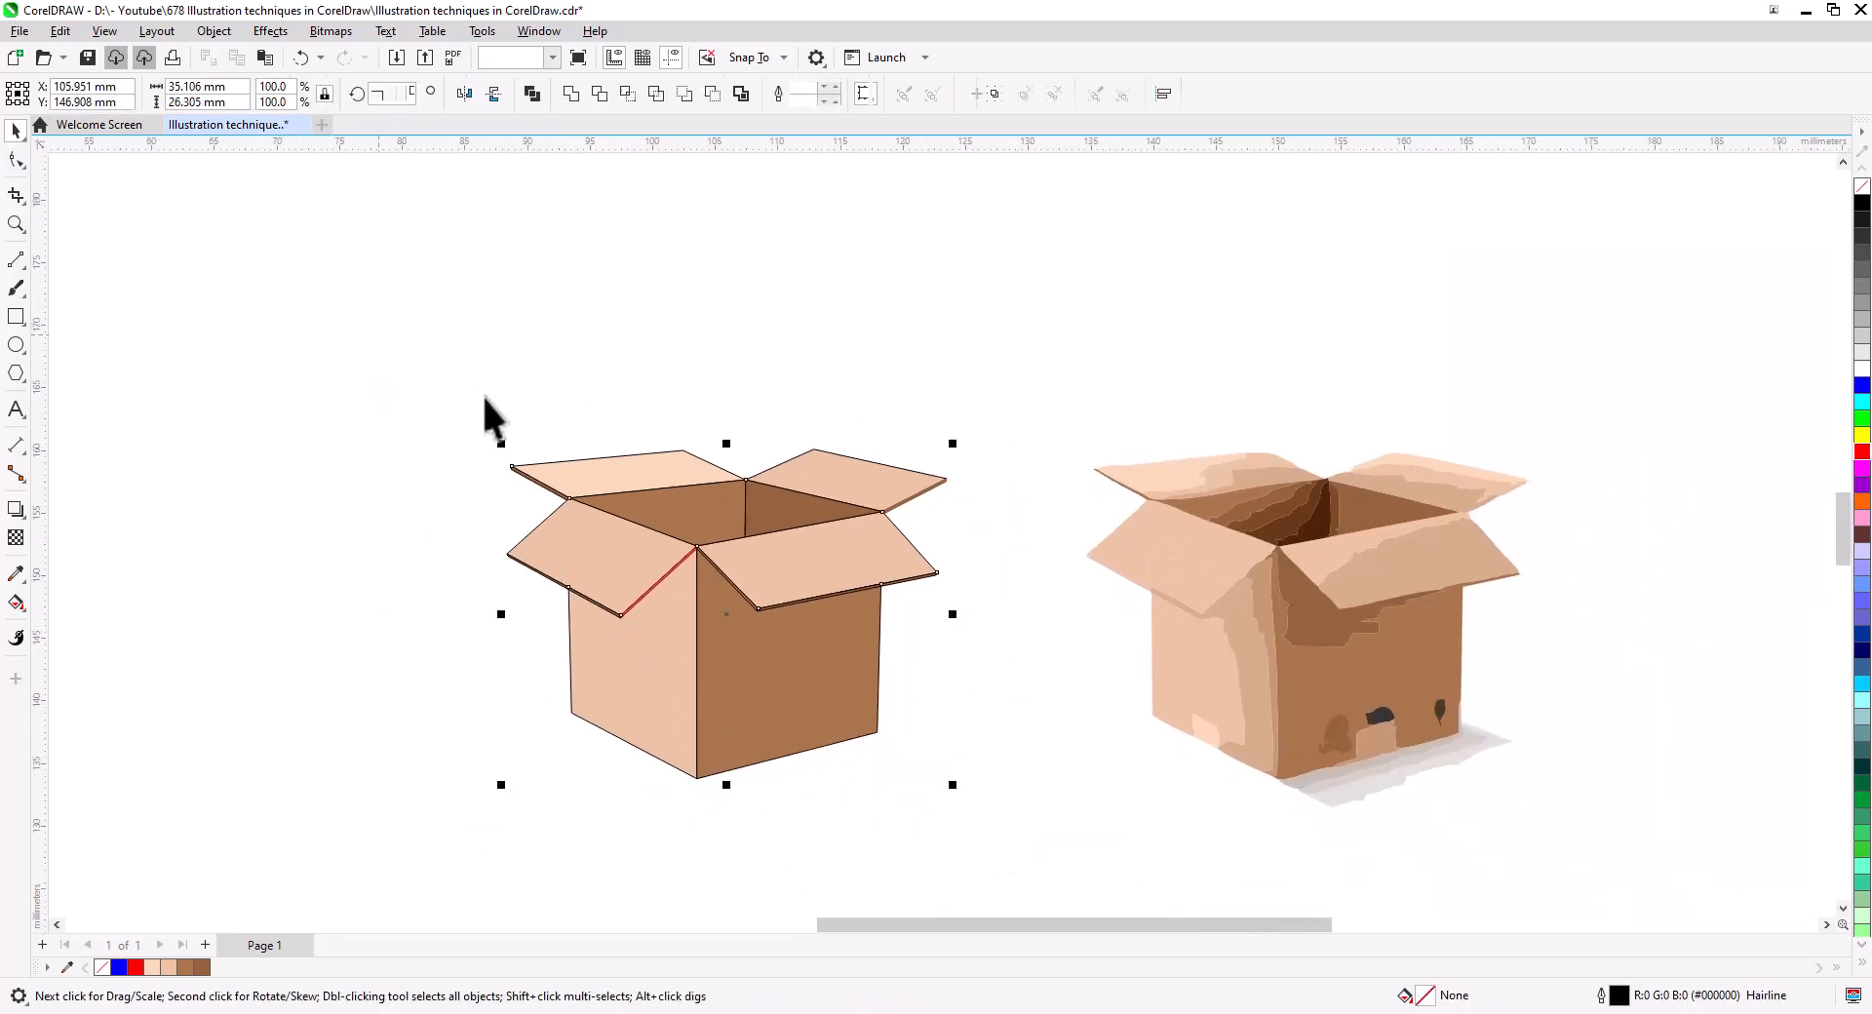
right_click(1861, 187)
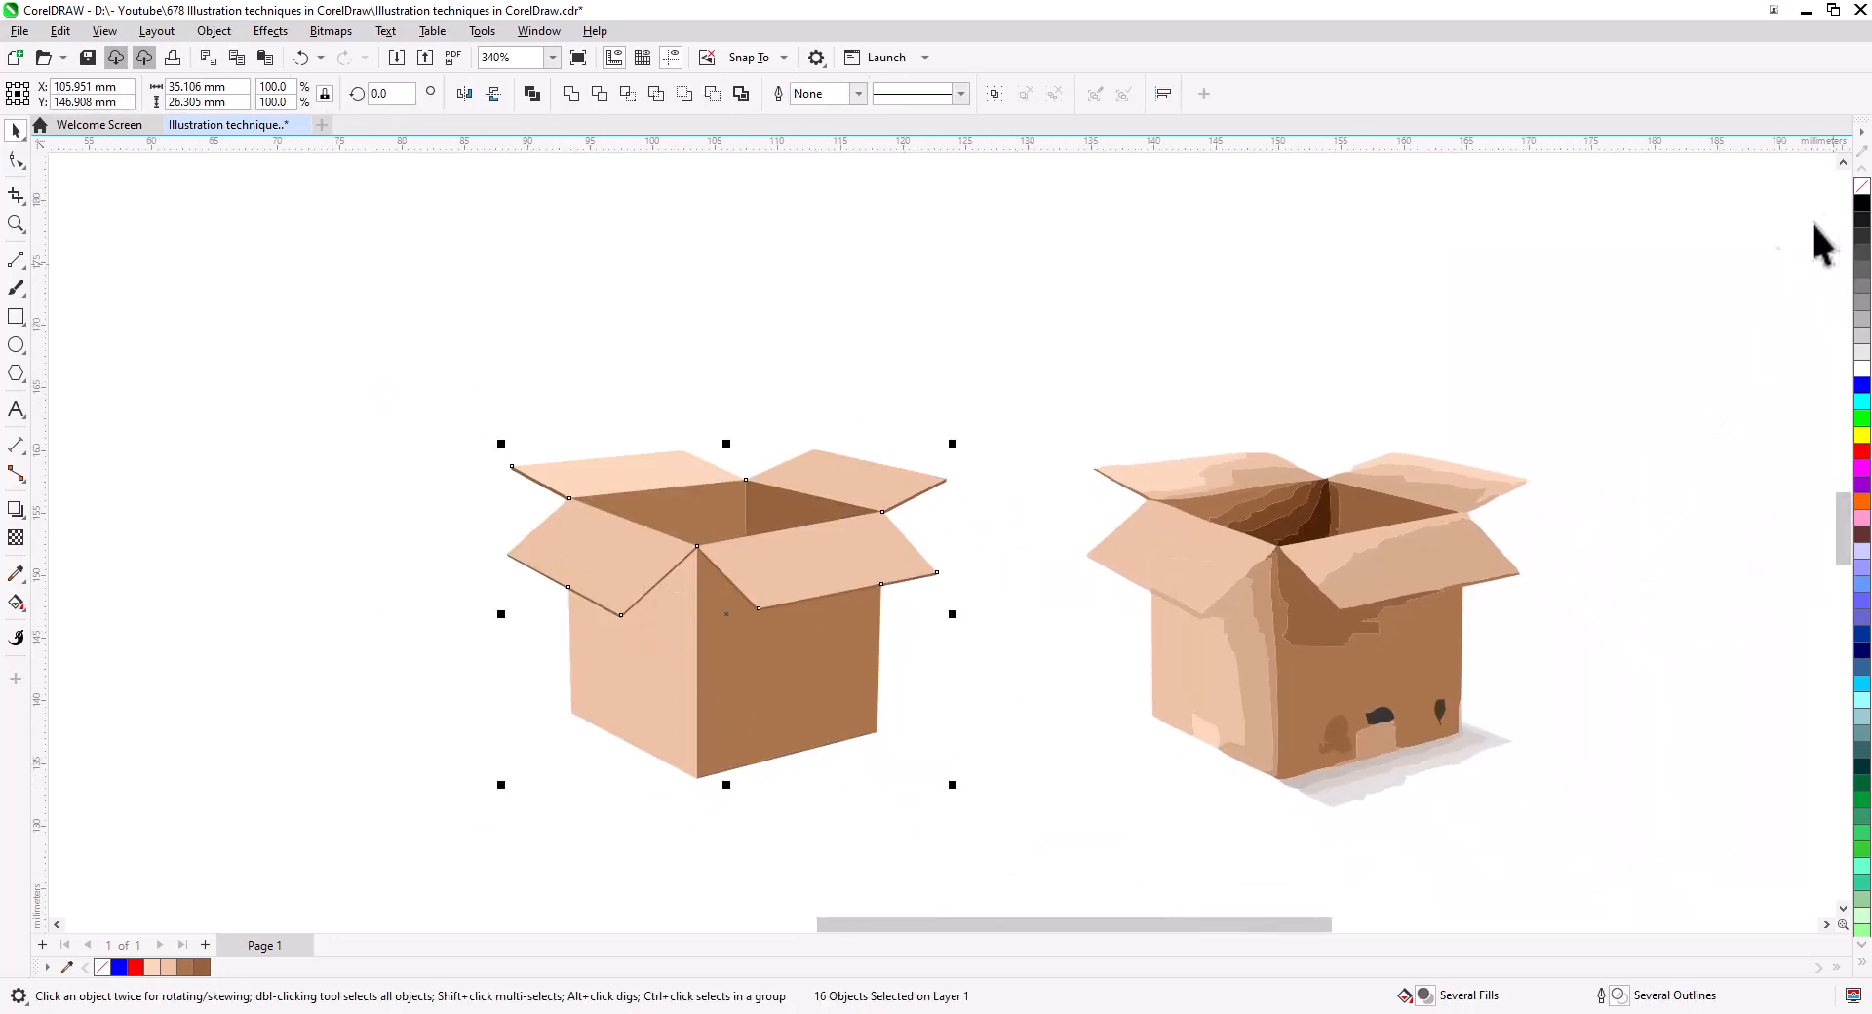
left_click(1038, 770)
key("Escape")
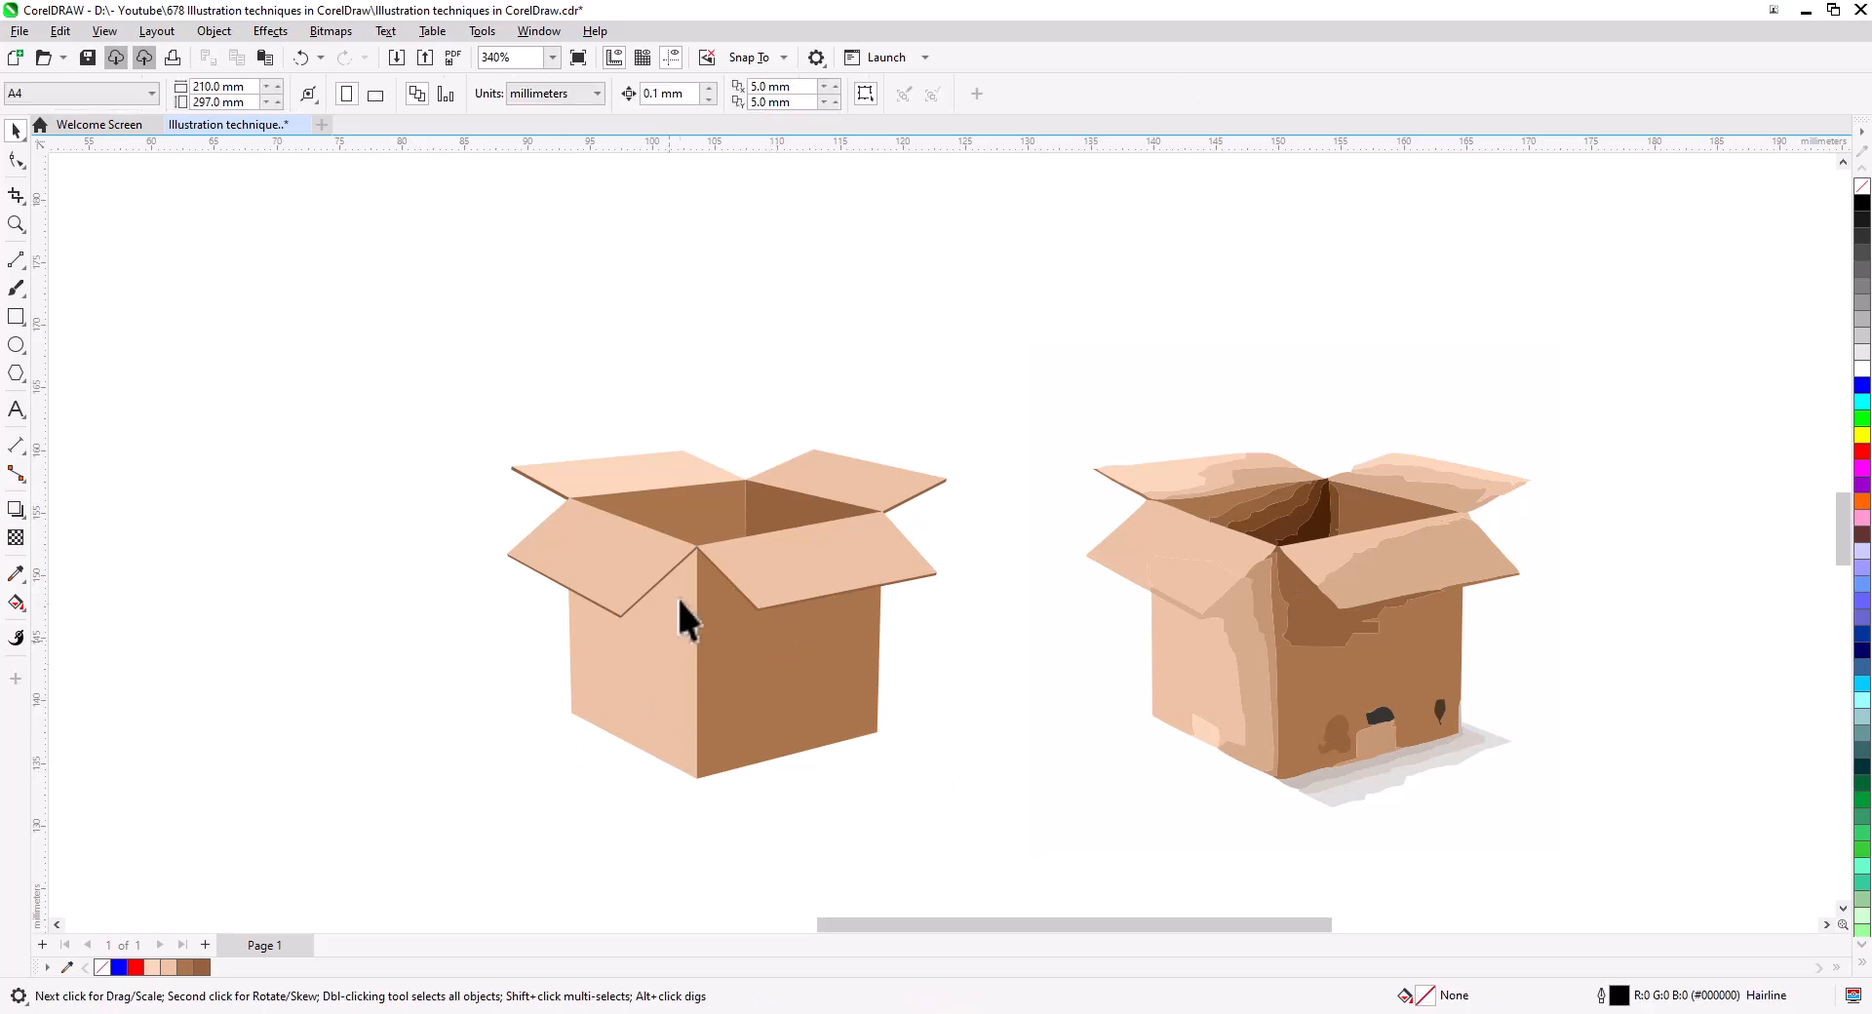
- Move the traced group upward off the reference photo, leaving the photo uncovered beside the drawn box
scroll(674, 549, "up", 2)
scroll(841, 681, "down", 5)
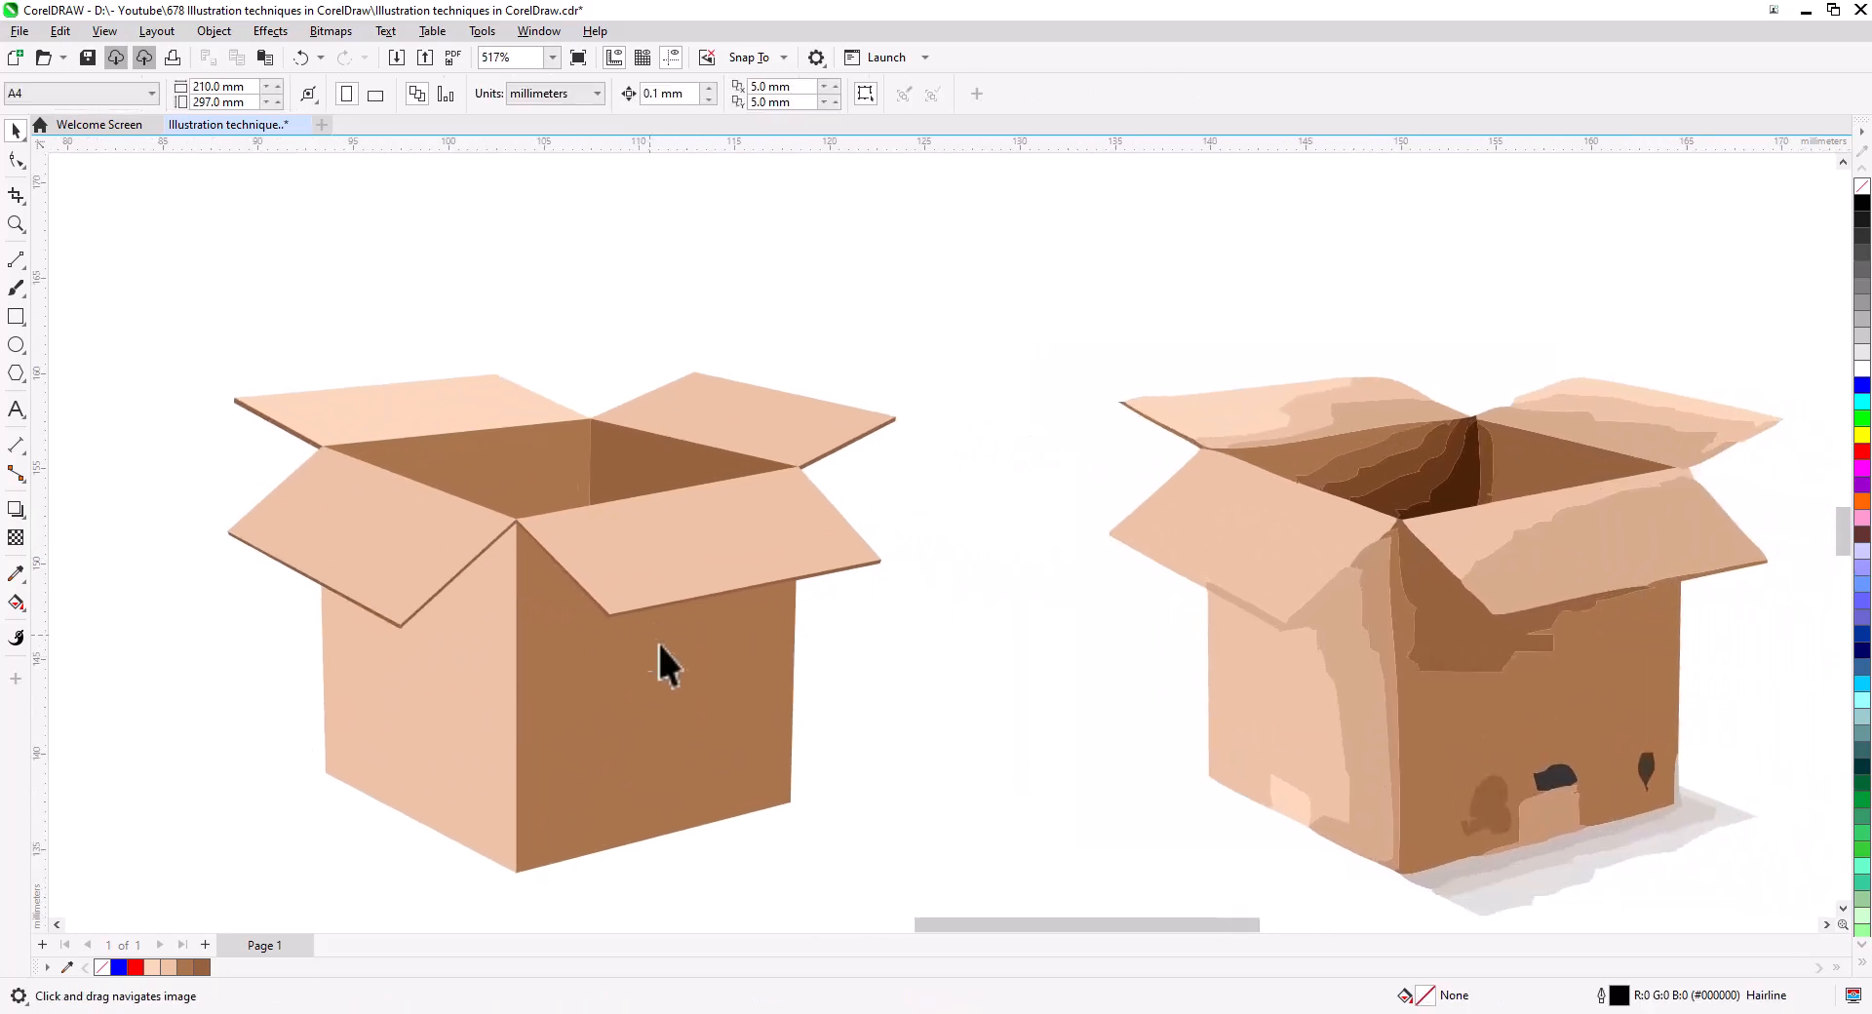
left_click(1204, 737)
left_click_drag(1204, 737, 1103, 401)
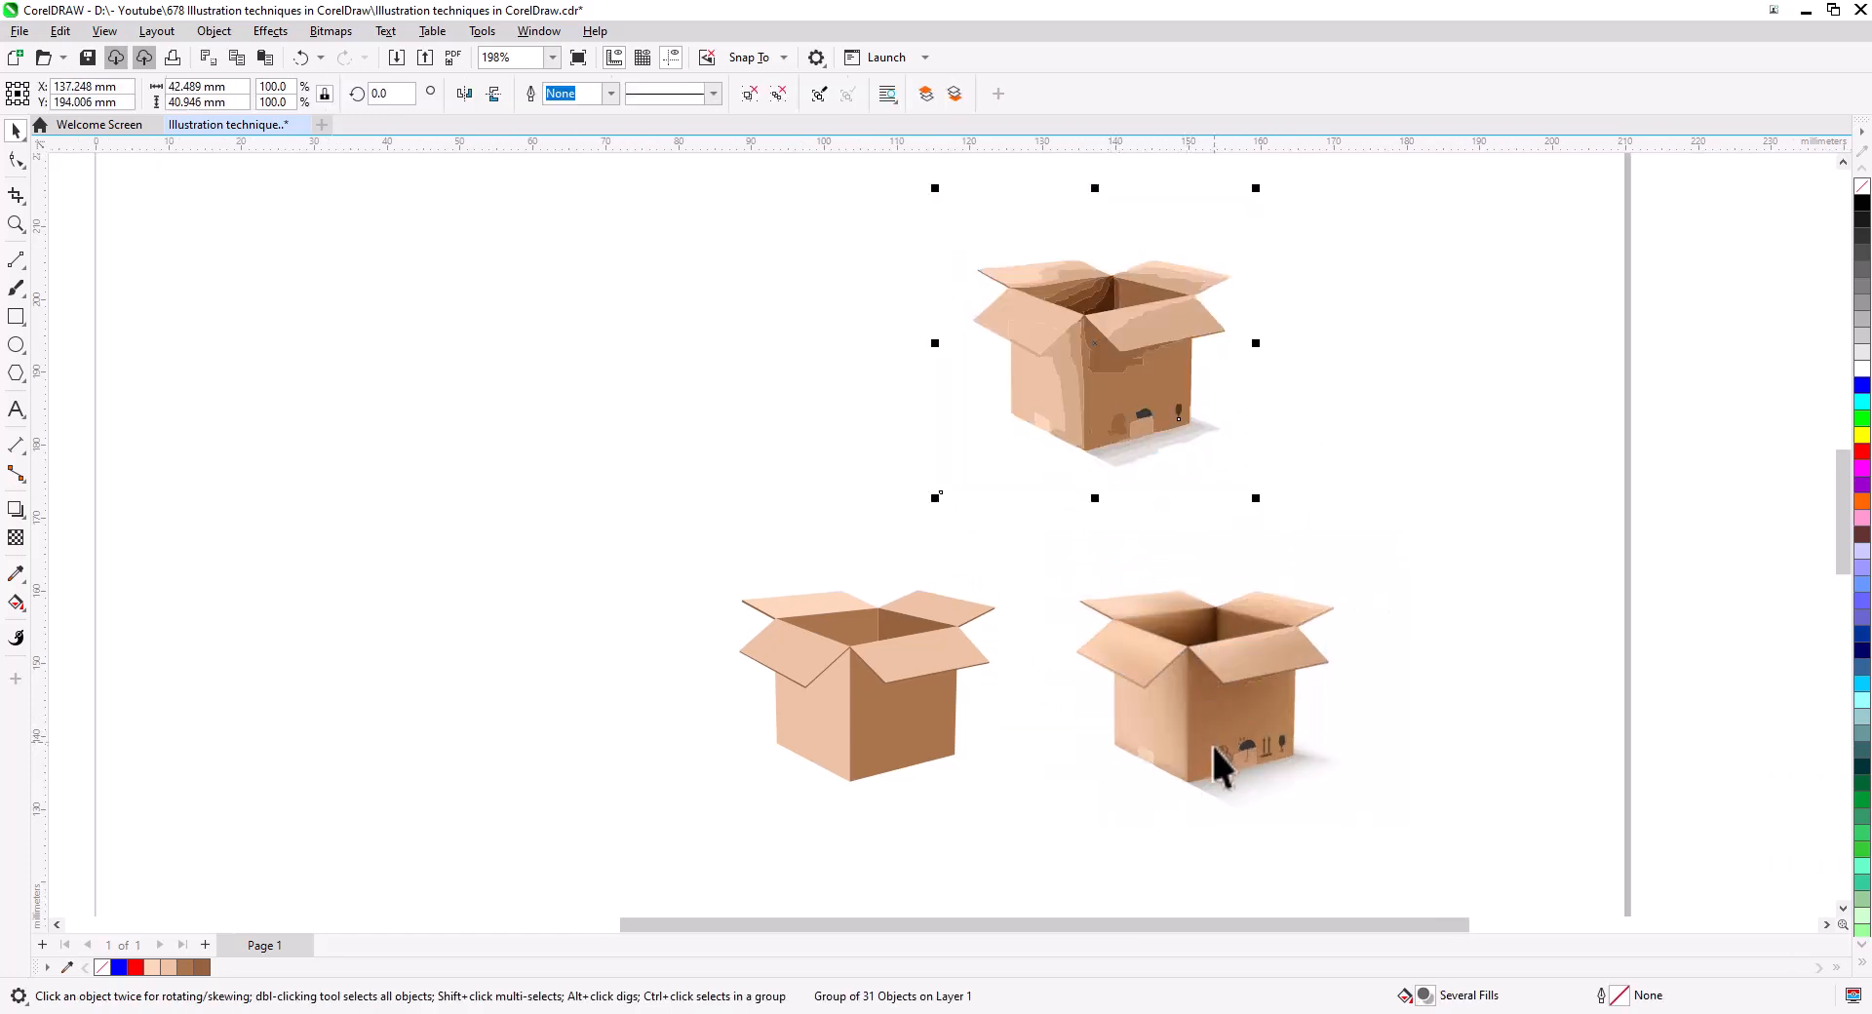
scroll(1218, 766, "up", 4)
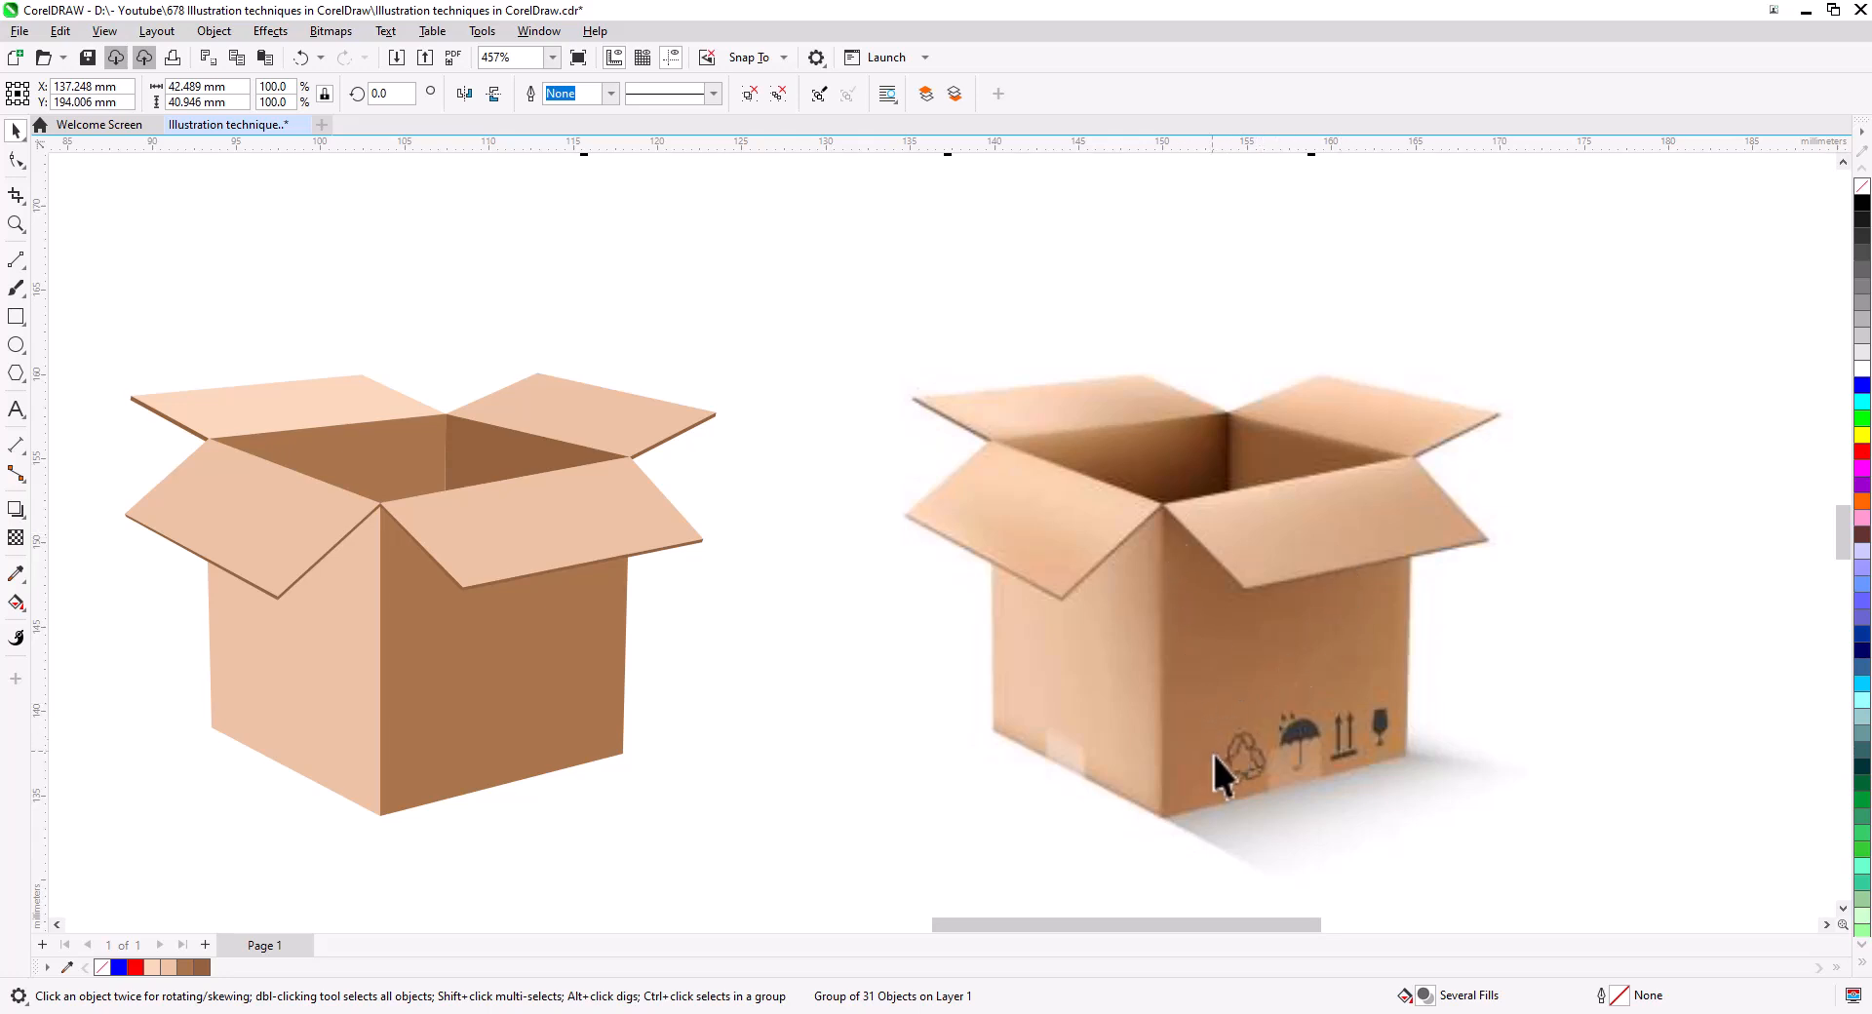
- Cover the drawn box's right outer face with a black-filled duplicate and set its transparency merge mode to Overlay
left_click(524, 694)
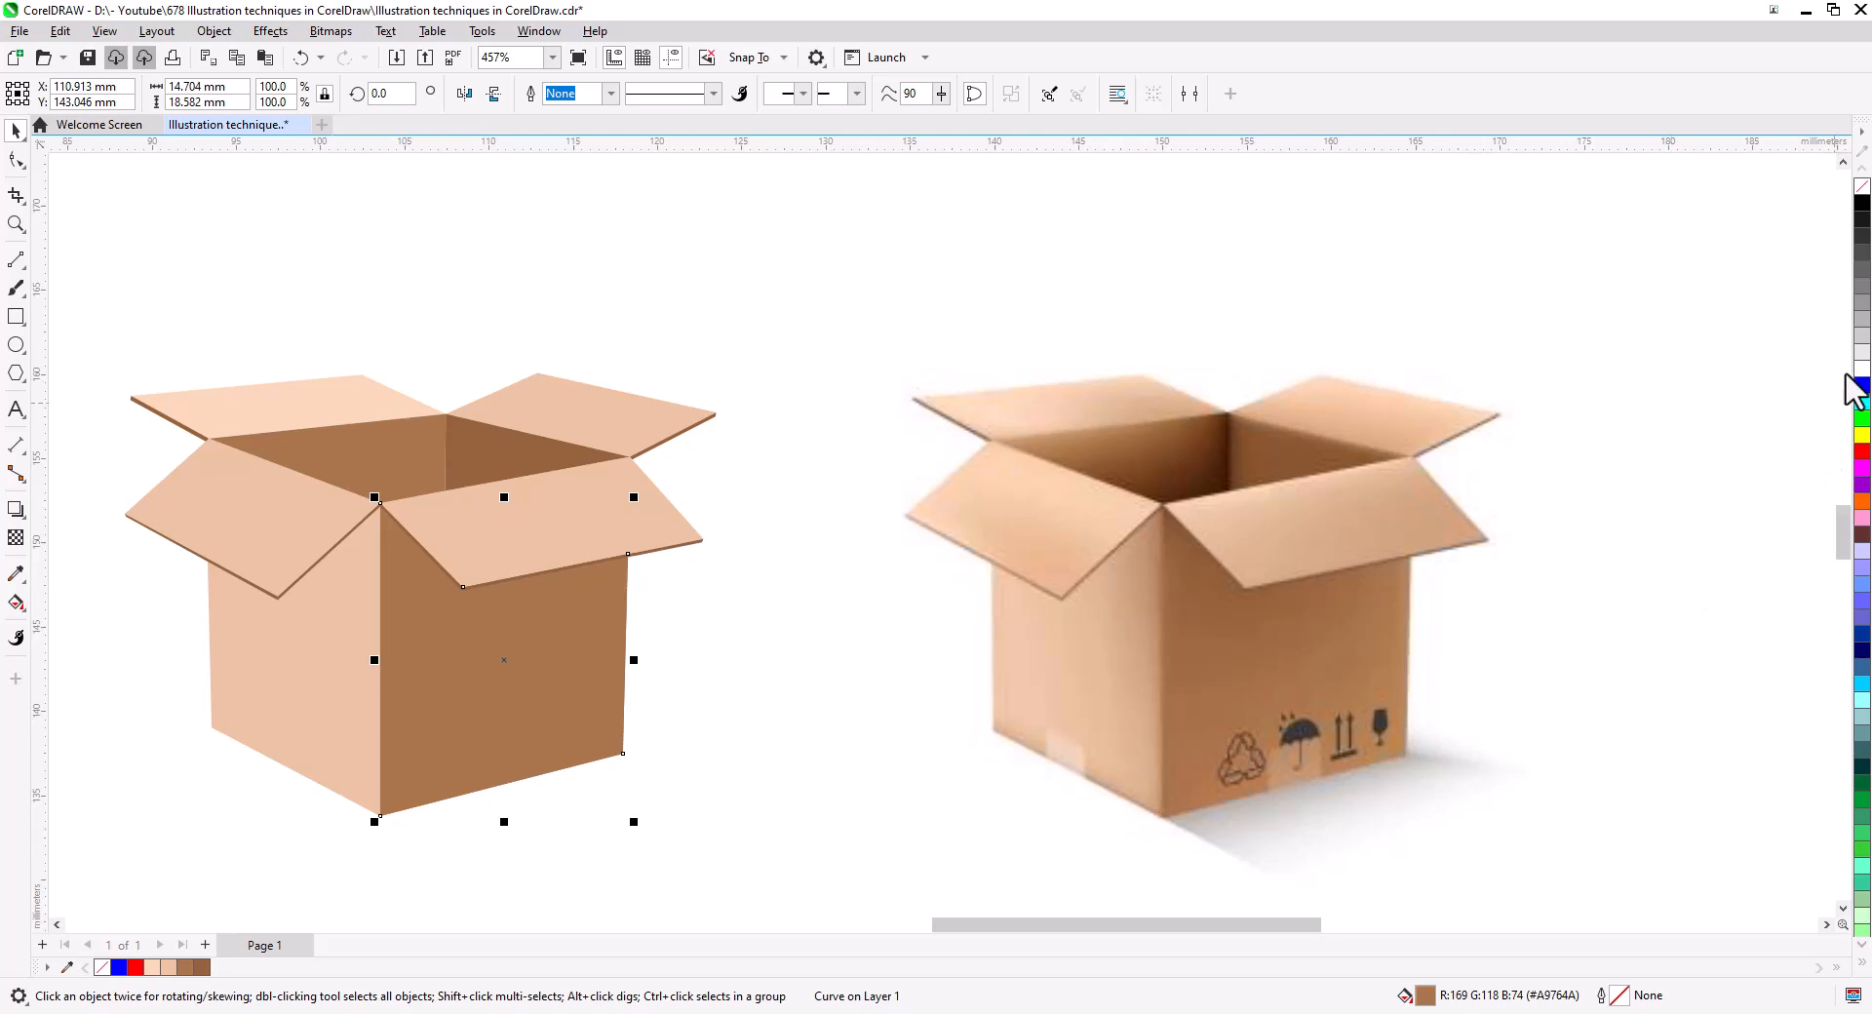
left_click(1860, 203)
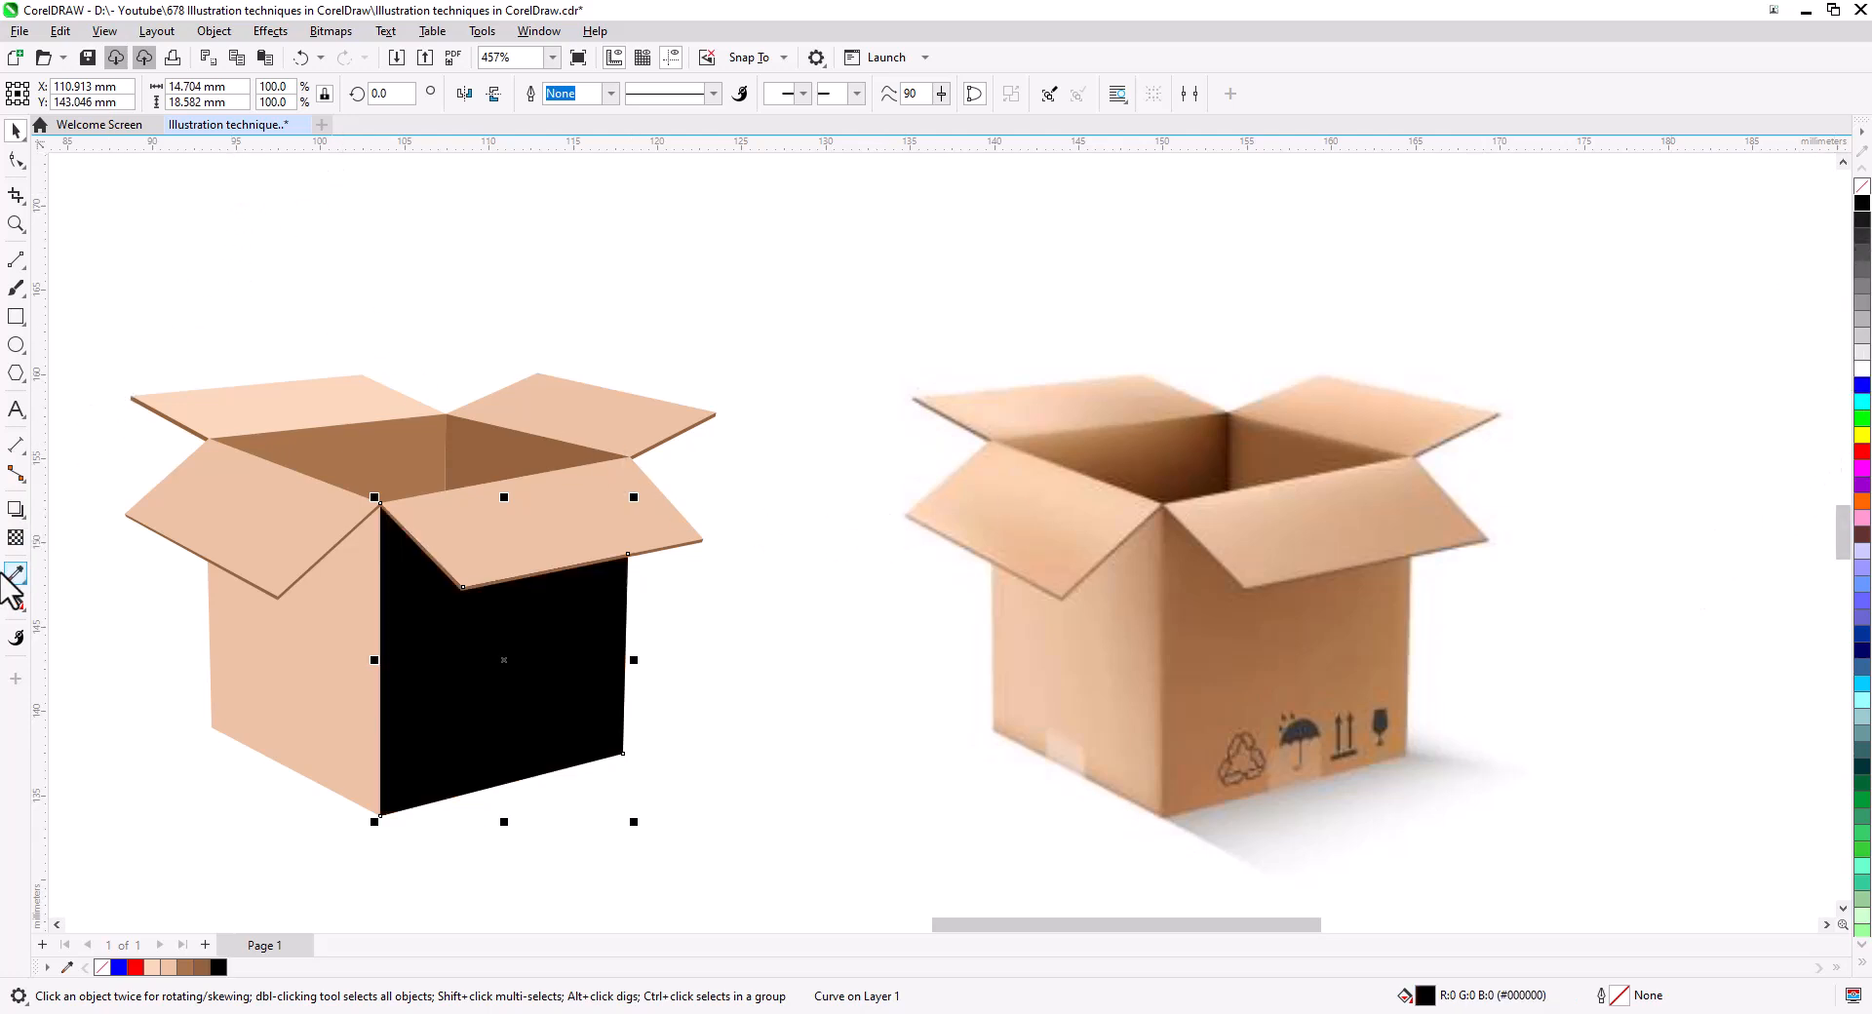
left_click(15, 537)
left_click(303, 94)
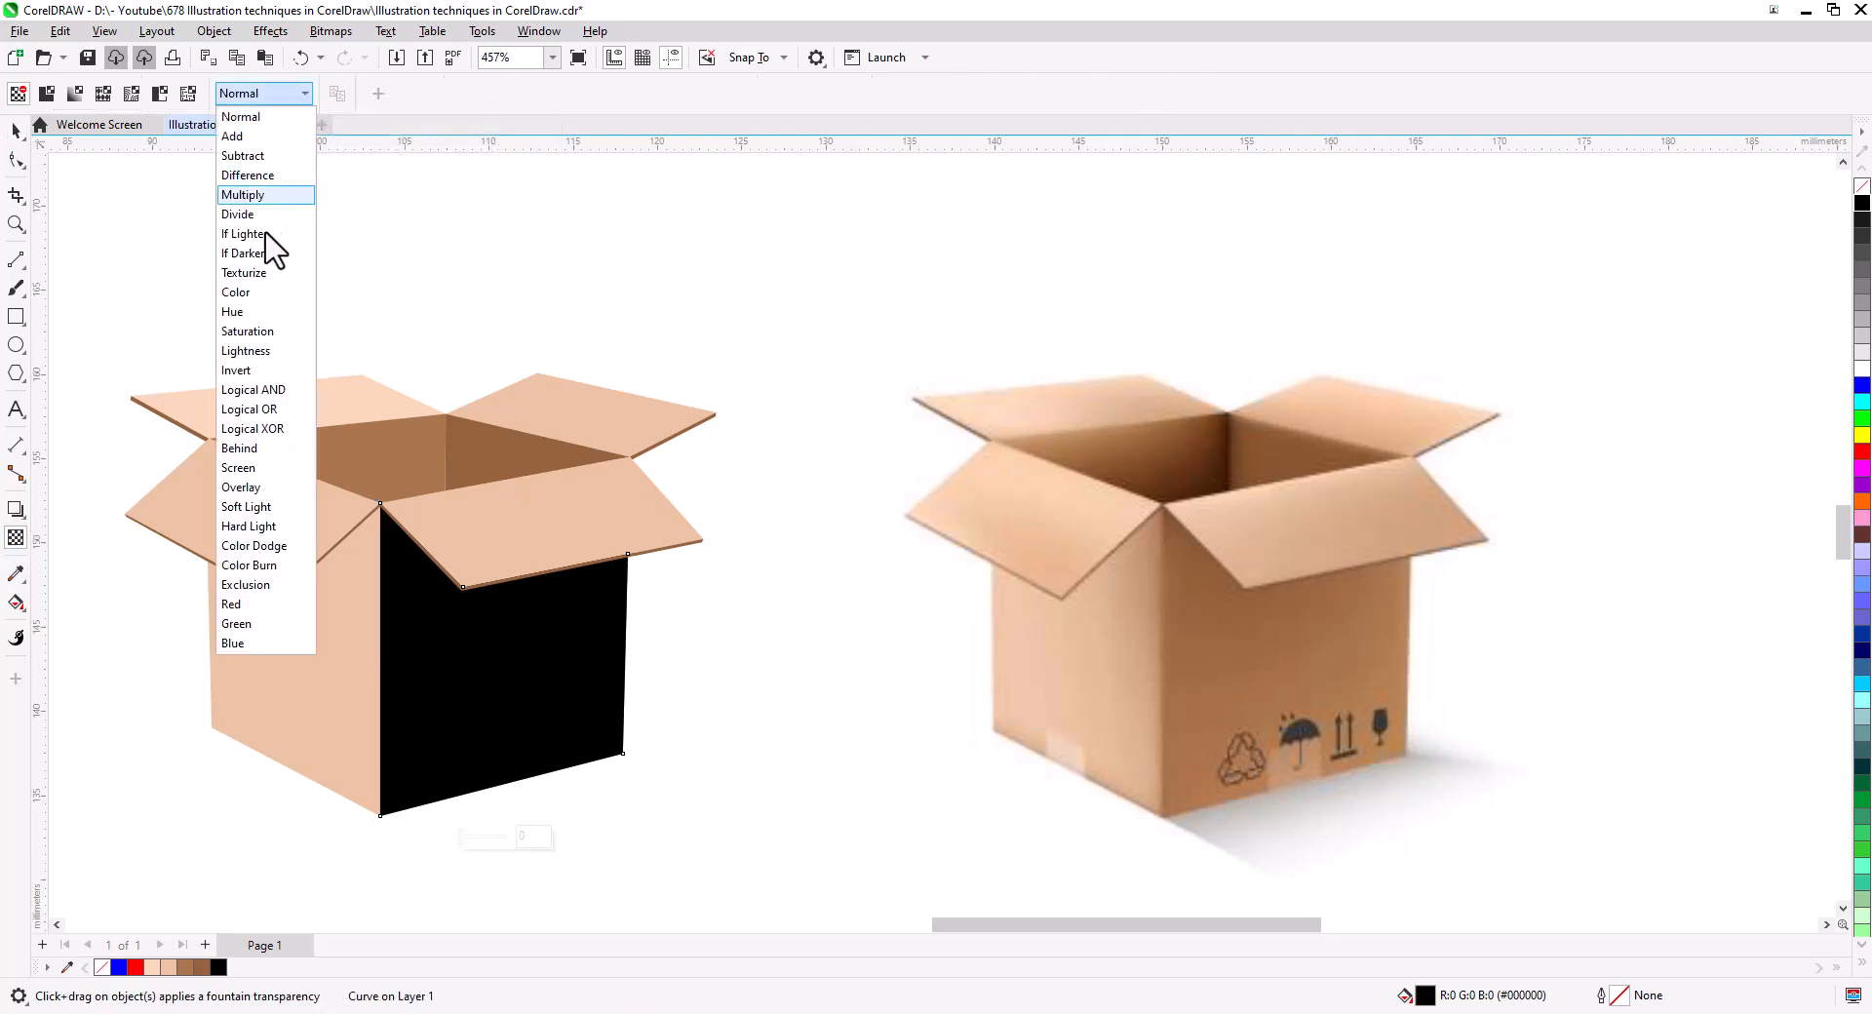
left_click(244, 487)
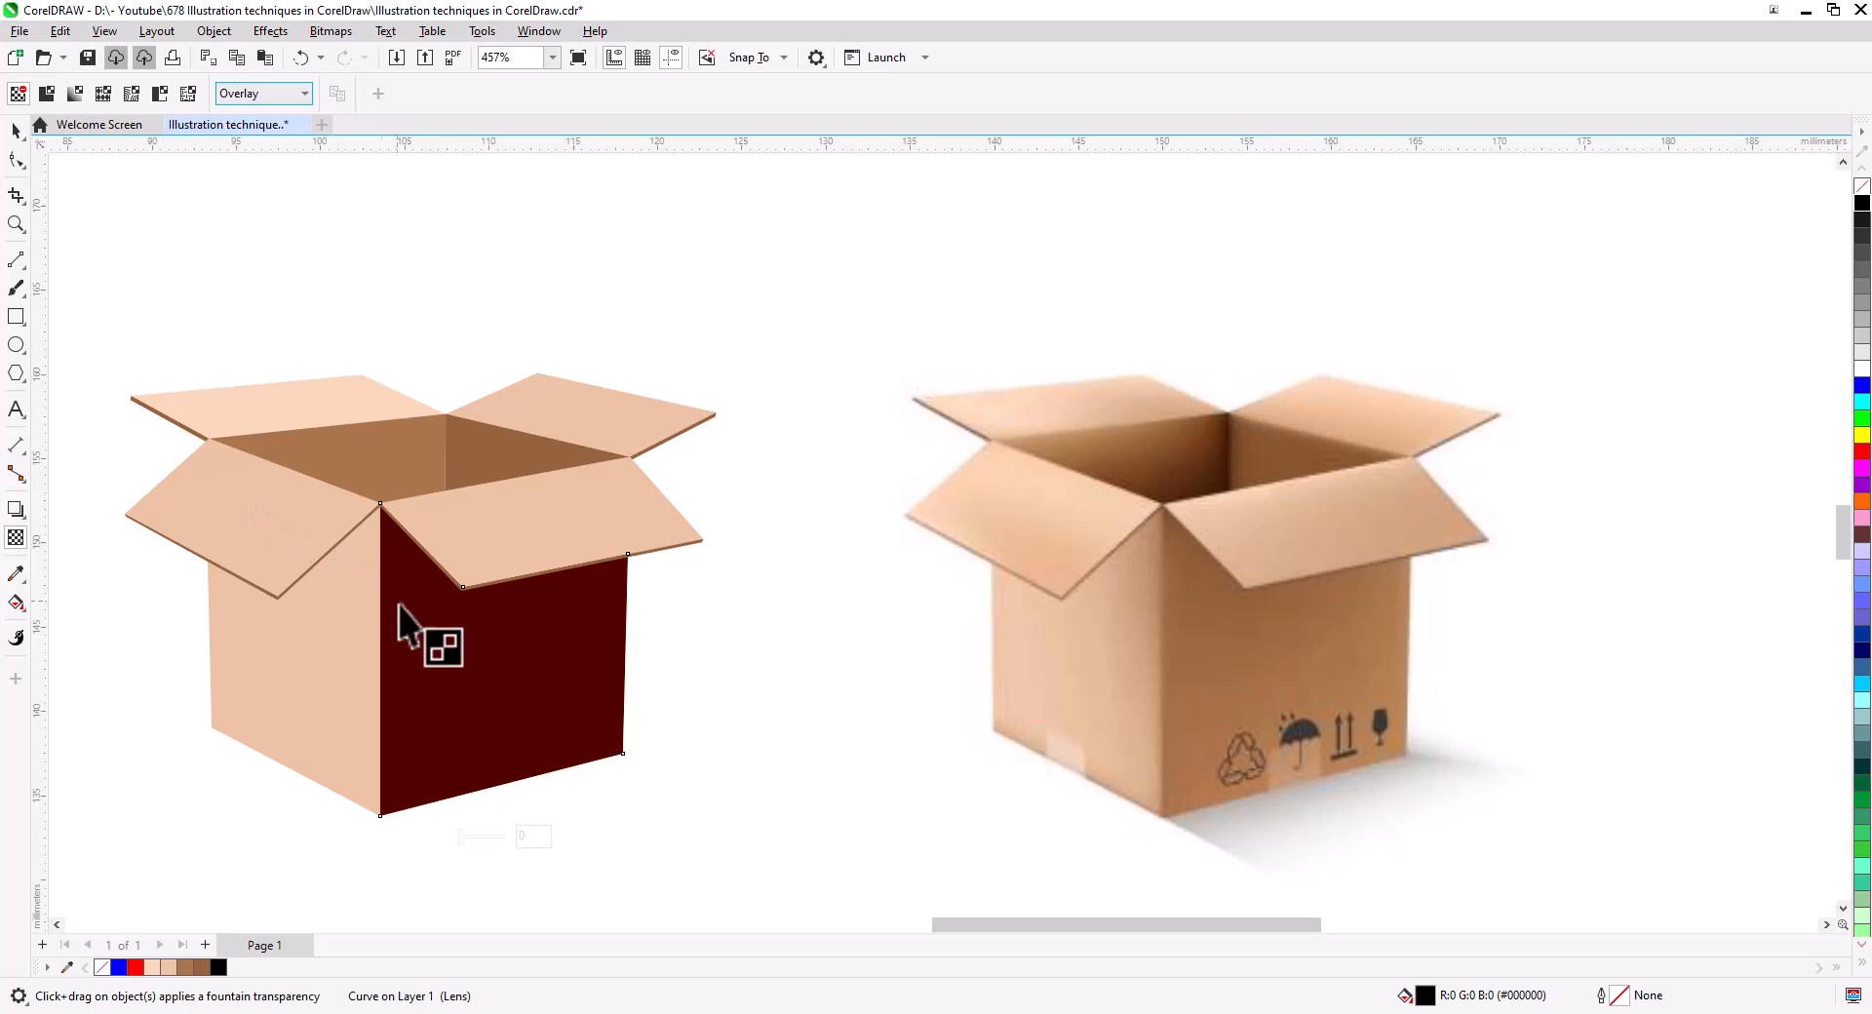
- Apply a linear transparency to the right outer face's overlay, darkest at the upper corner nearest the viewer and fading down across the face
left_click_drag(351, 519, 526, 682)
left_click_drag(350, 513, 318, 545)
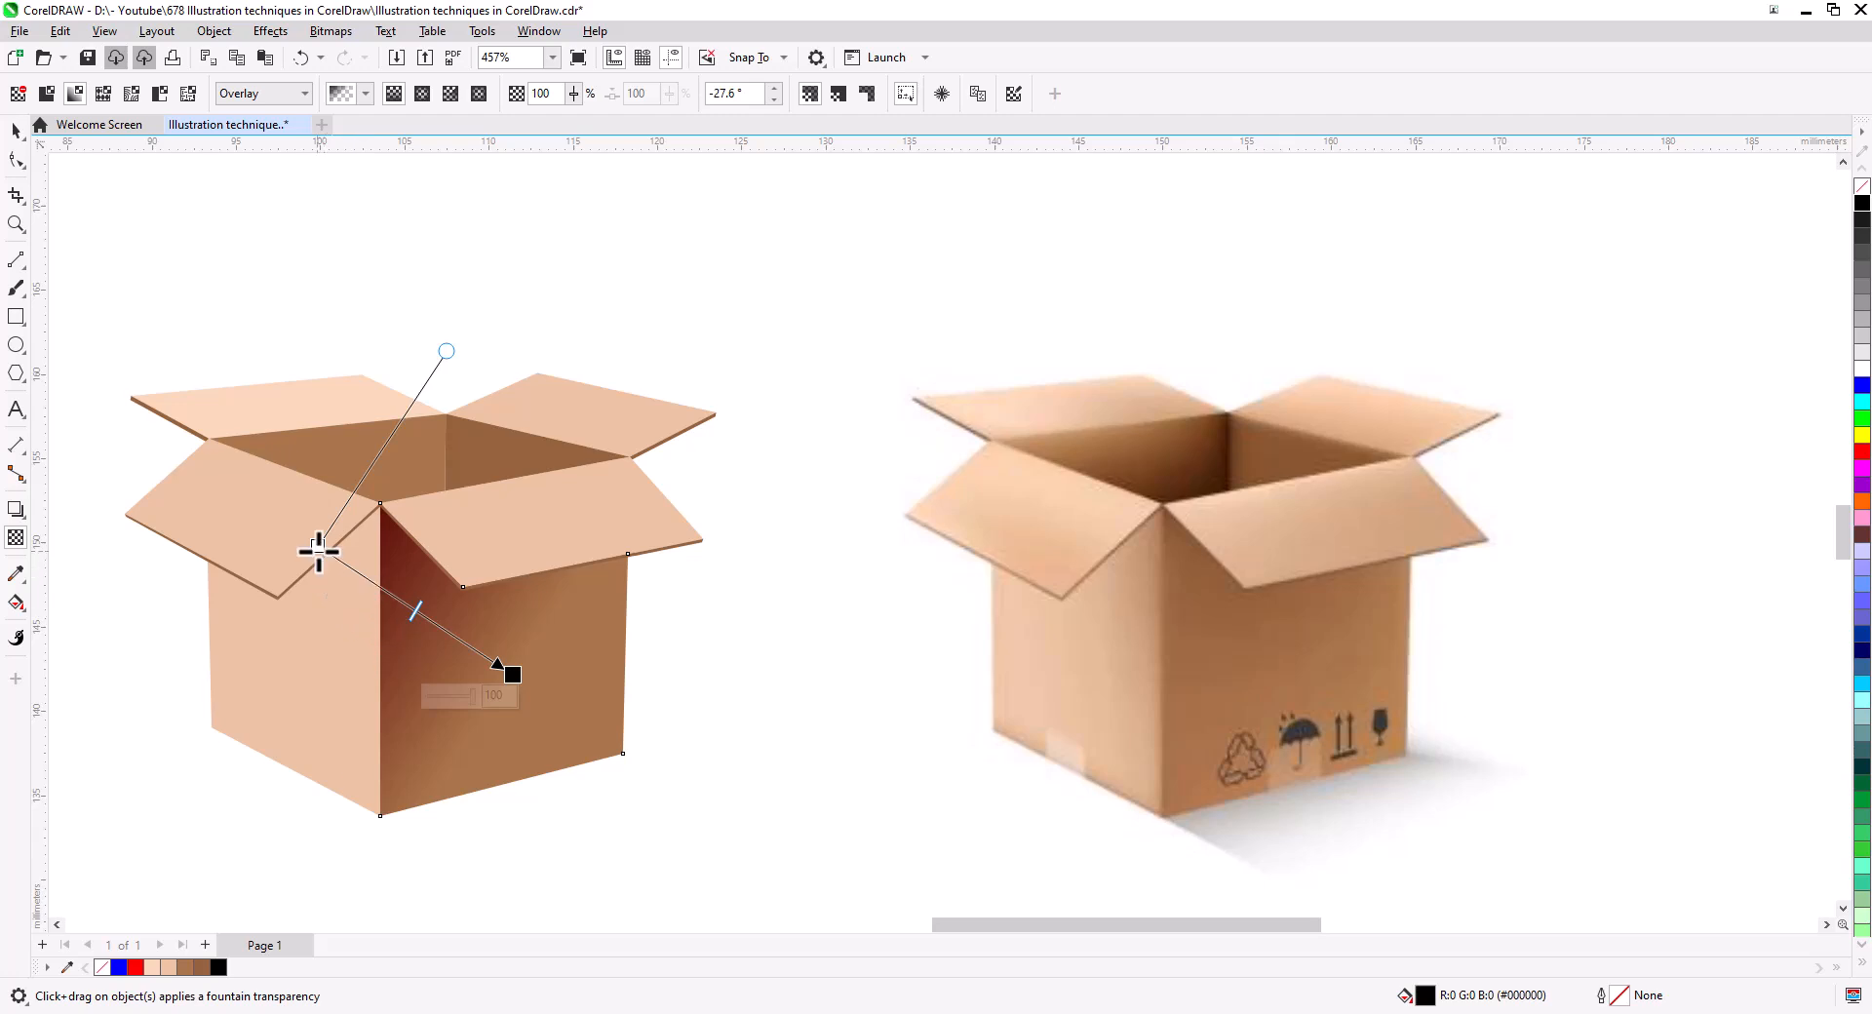
left_click_drag(319, 548, 321, 535)
left_click_drag(447, 607, 552, 685)
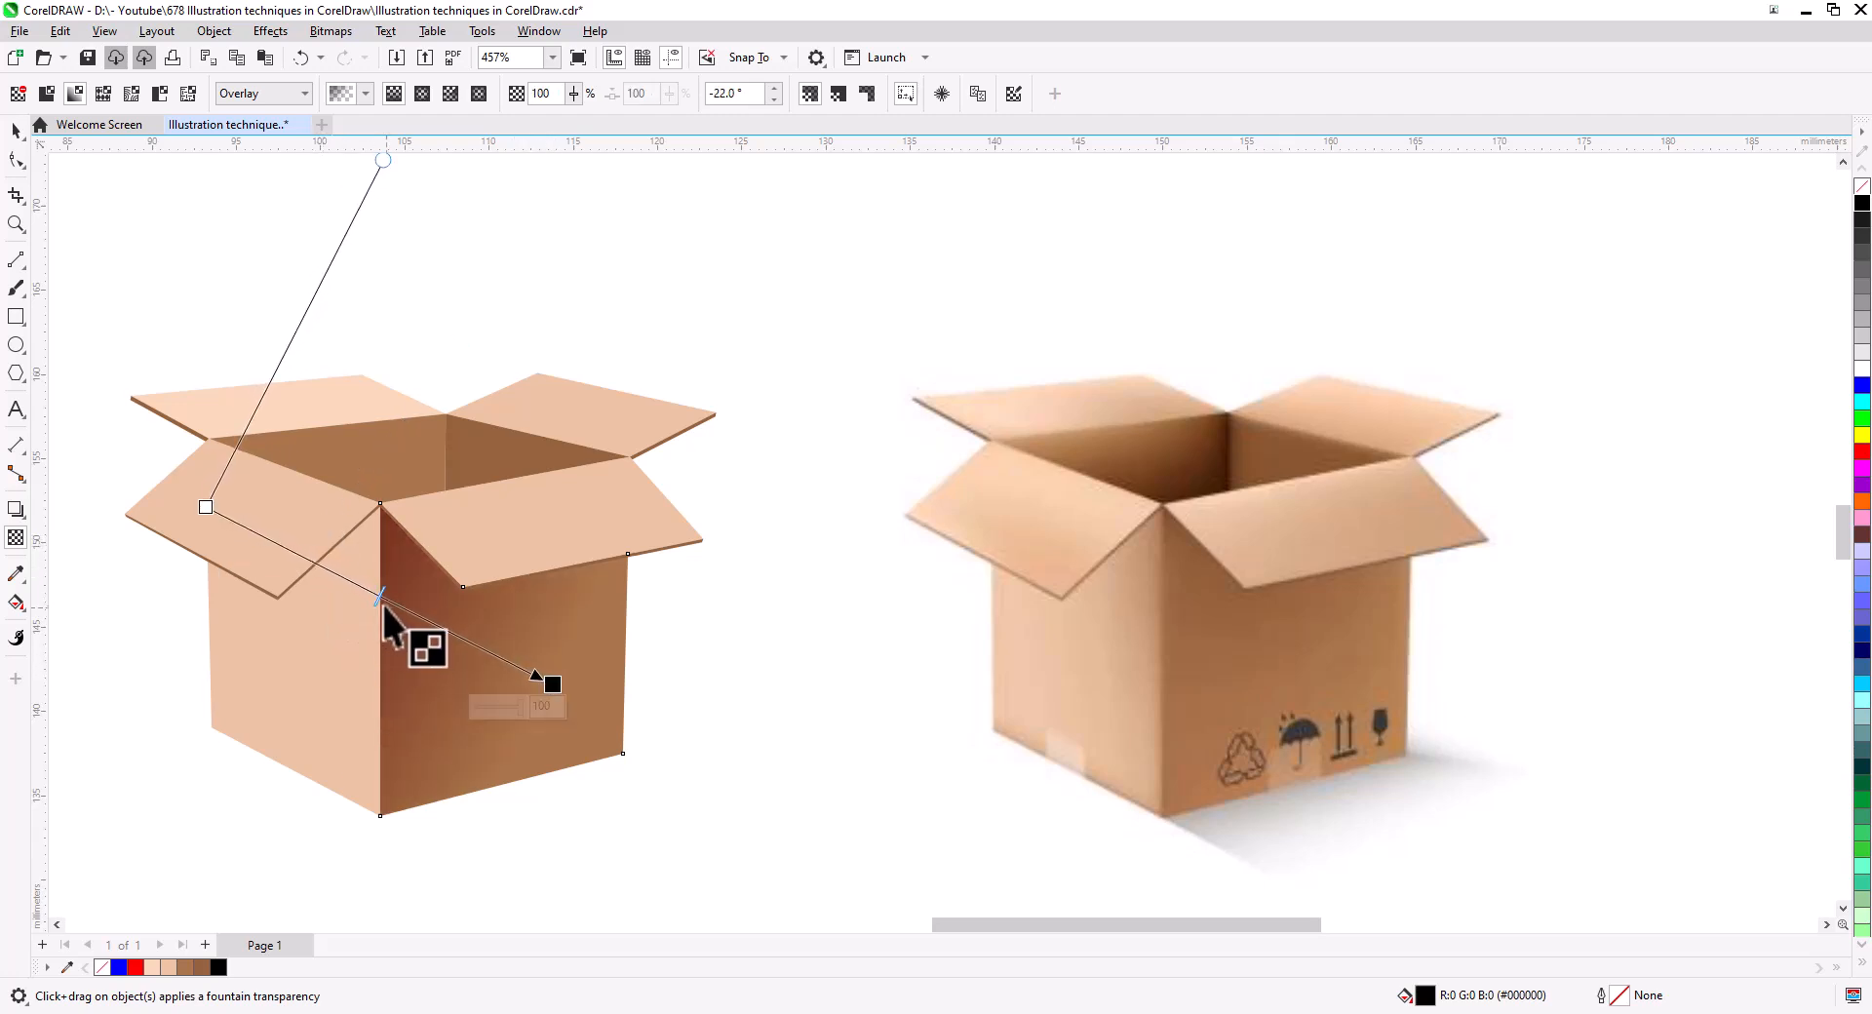
left_click_drag(375, 597, 354, 579)
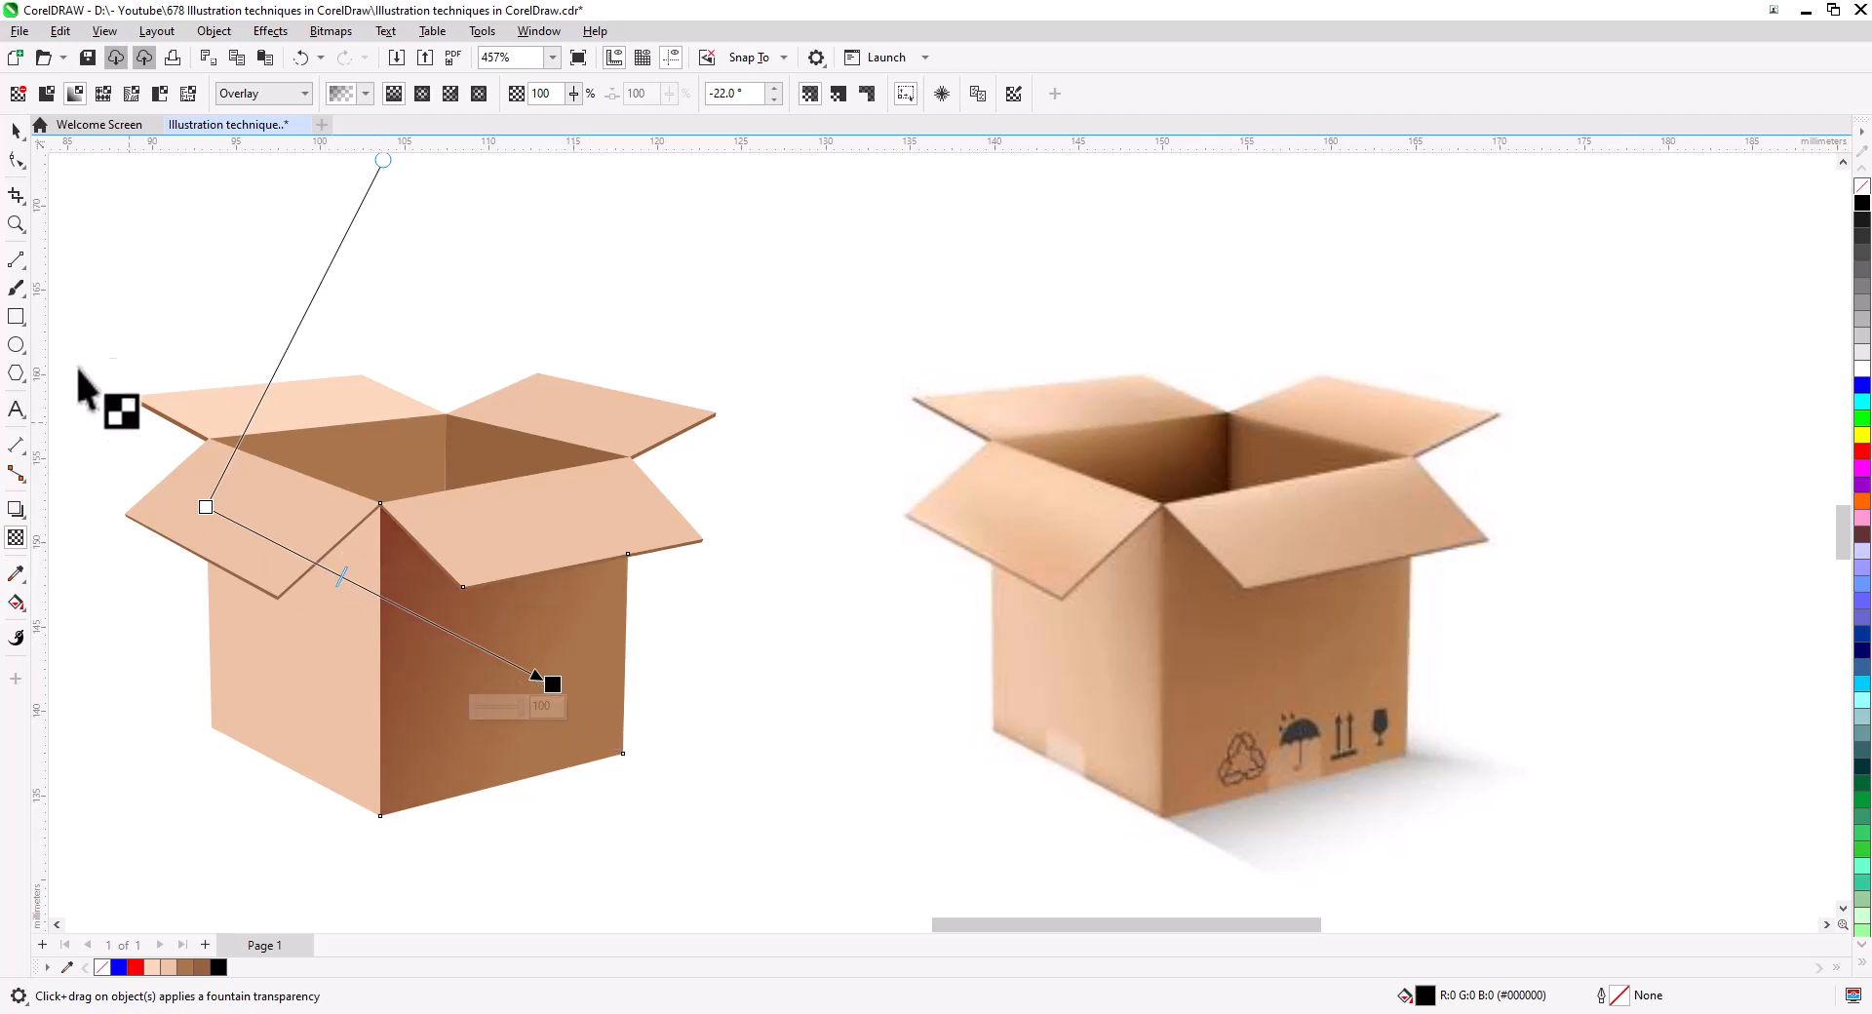
- Duplicate the left inner wall in place and fill the copy with black
left_click(16, 129)
left_click(406, 478)
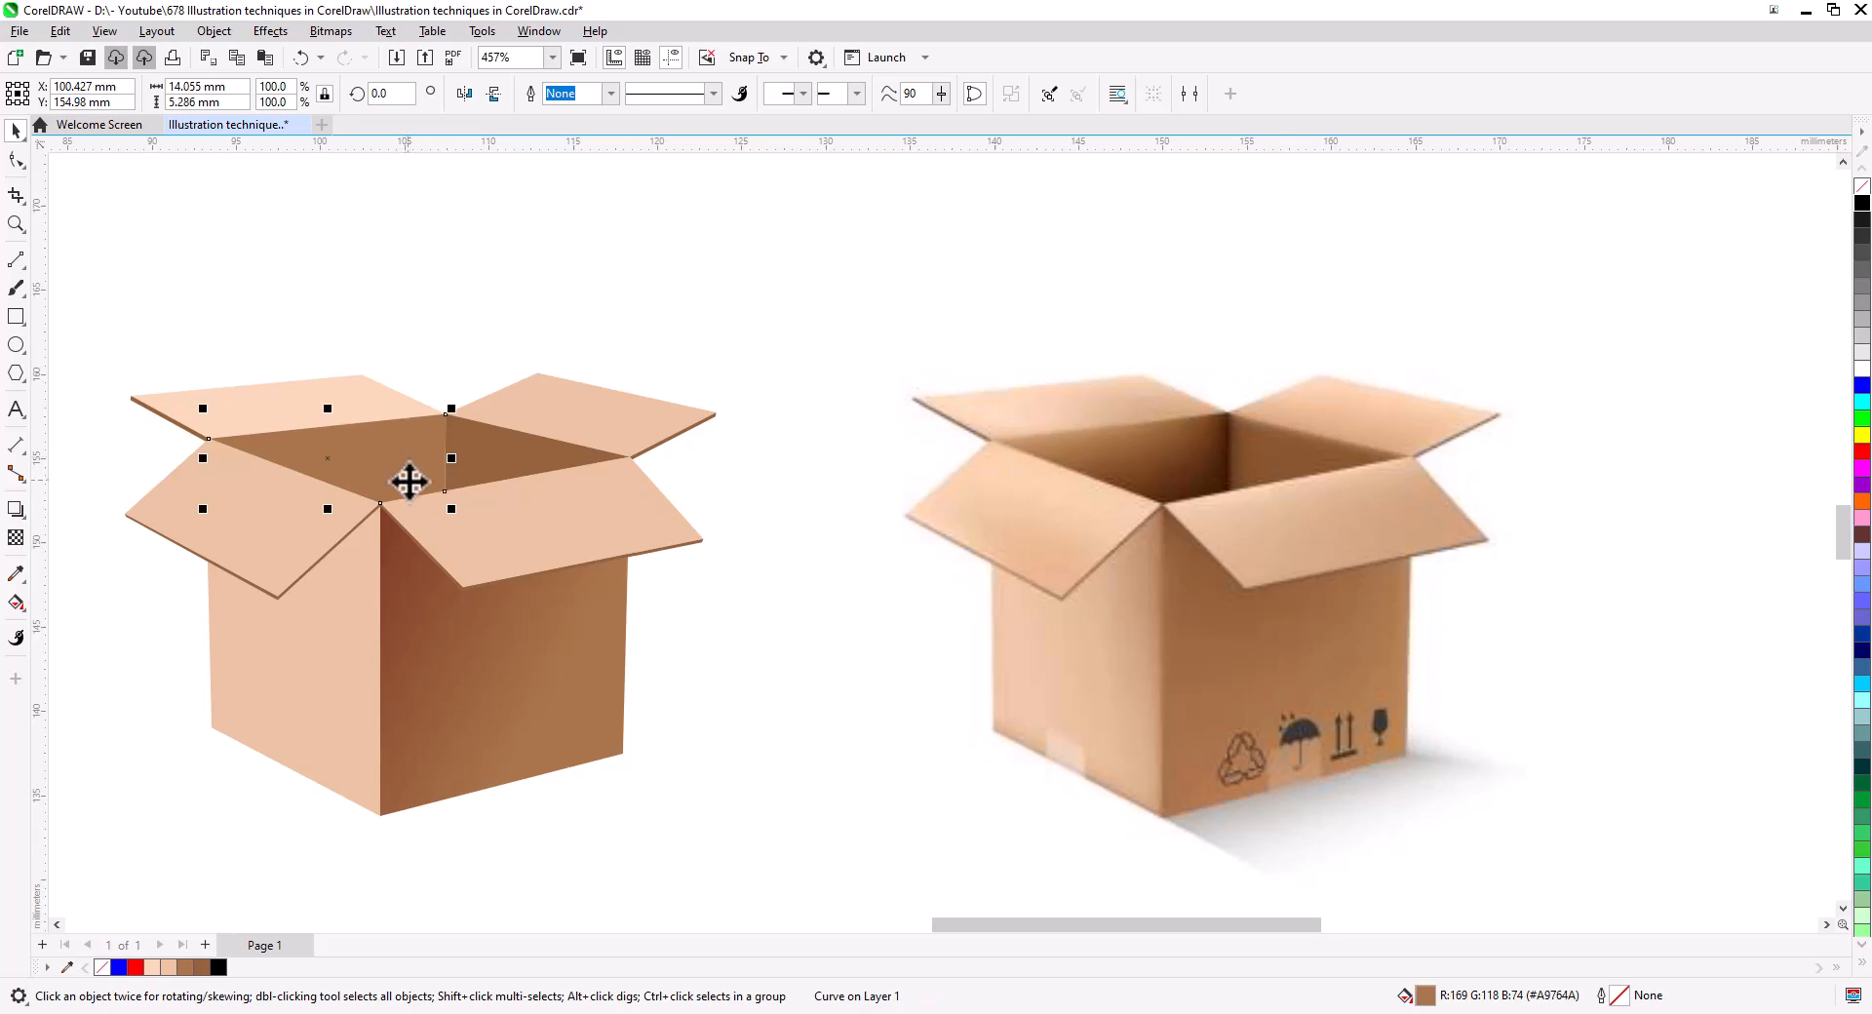
key("plus")
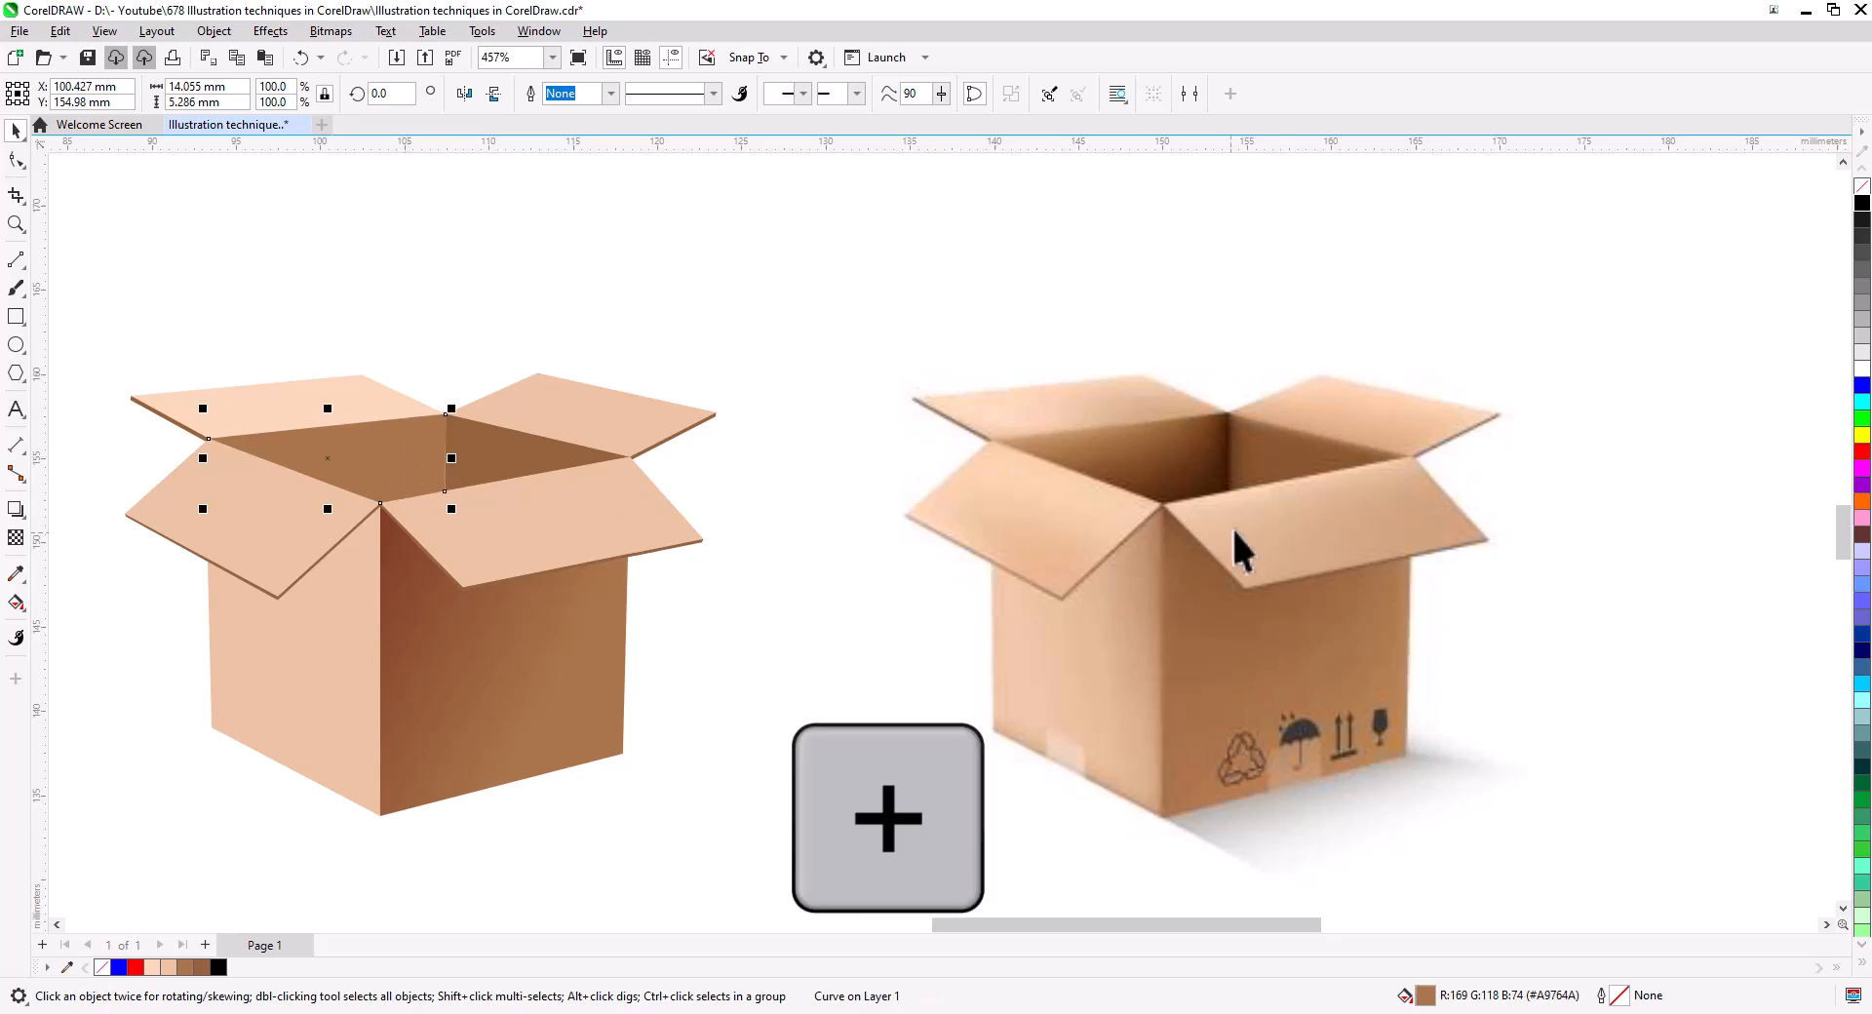
left_click(1863, 202)
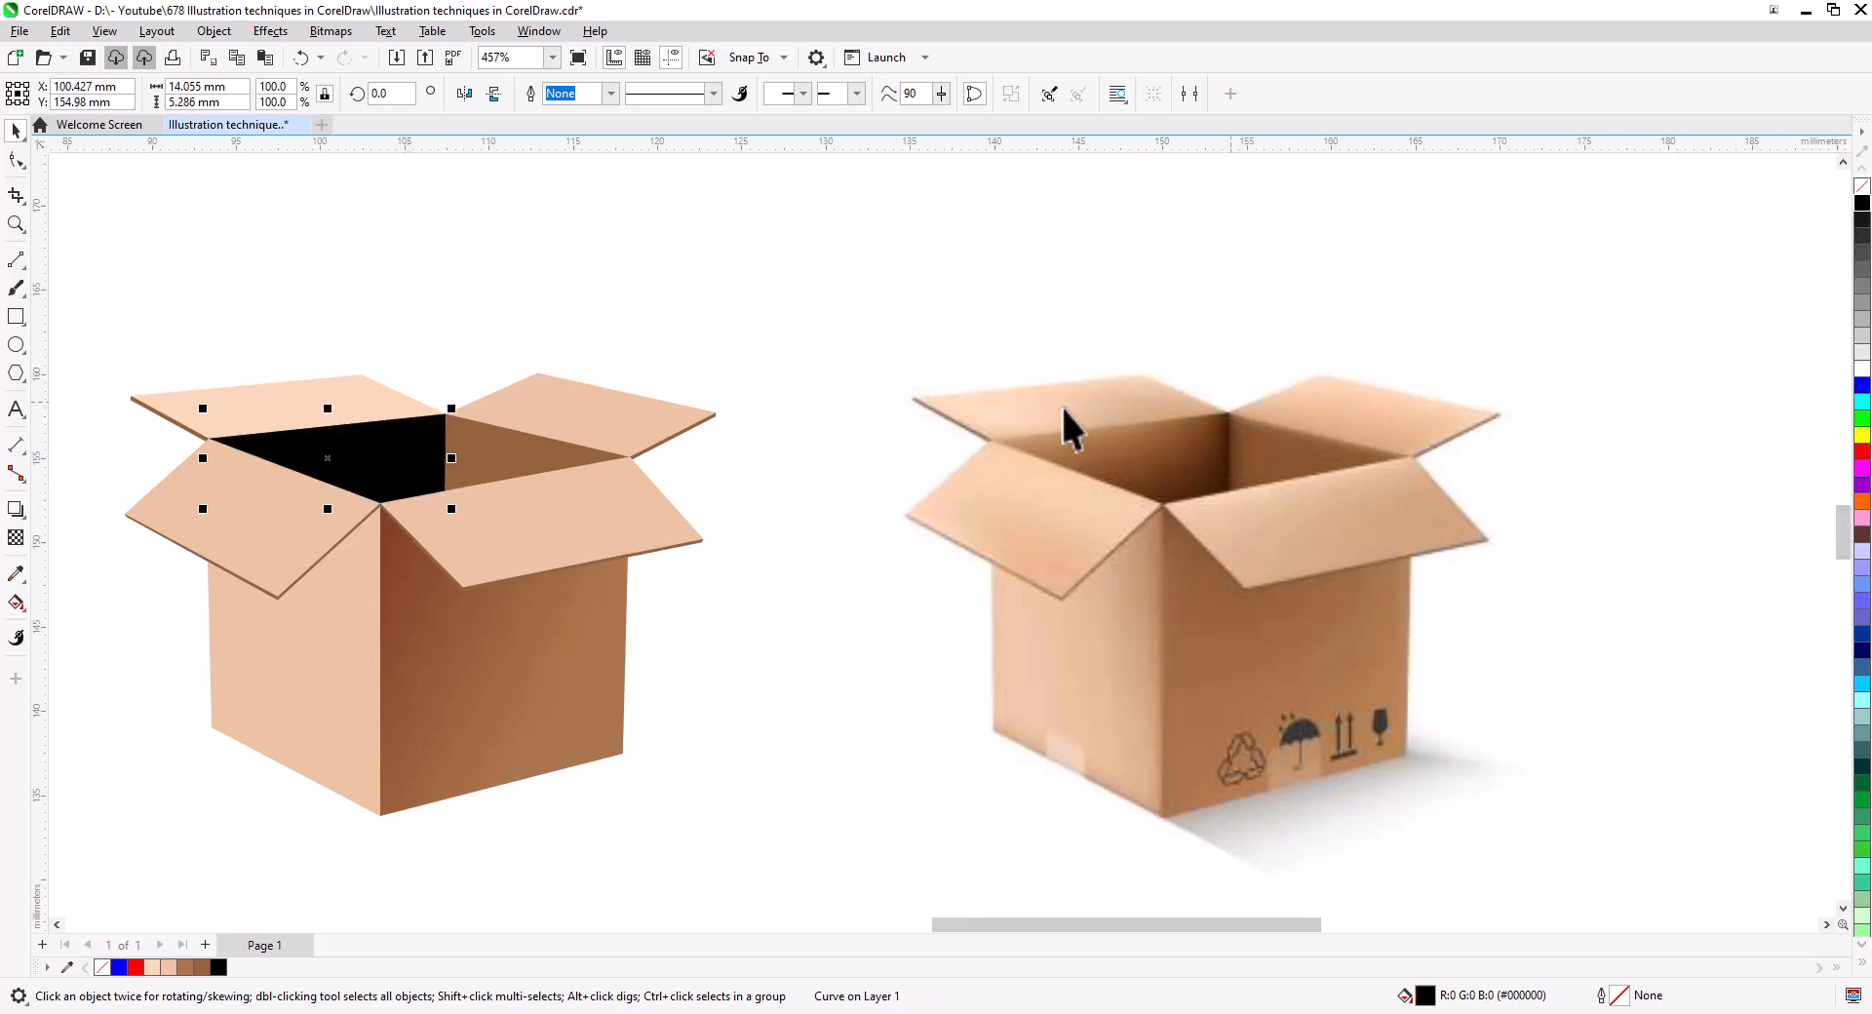
- Fade the black copy with a linear transparency, darkest at the box's inner bottom corner and clear toward the wall's upper edge
left_click(15, 538)
left_click_drag(496, 490, 450, 621)
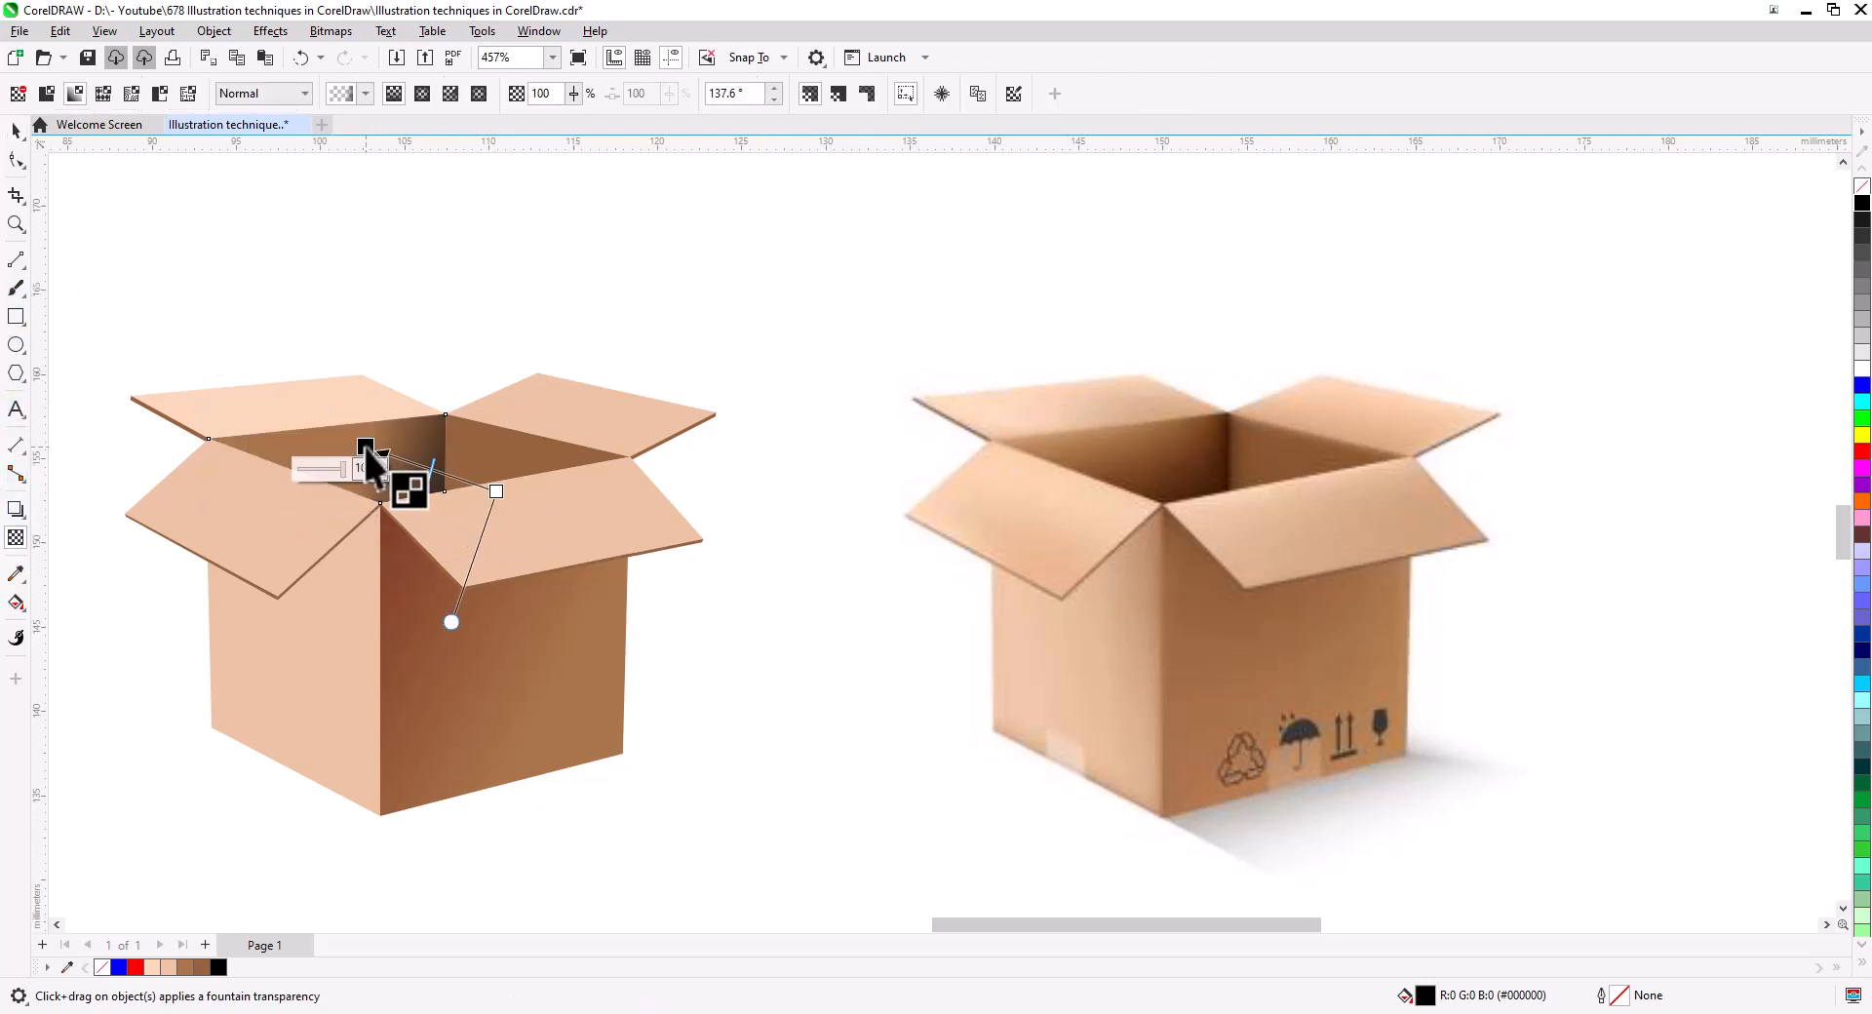
left_click_drag(497, 492, 436, 534)
left_click_drag(368, 445, 349, 424)
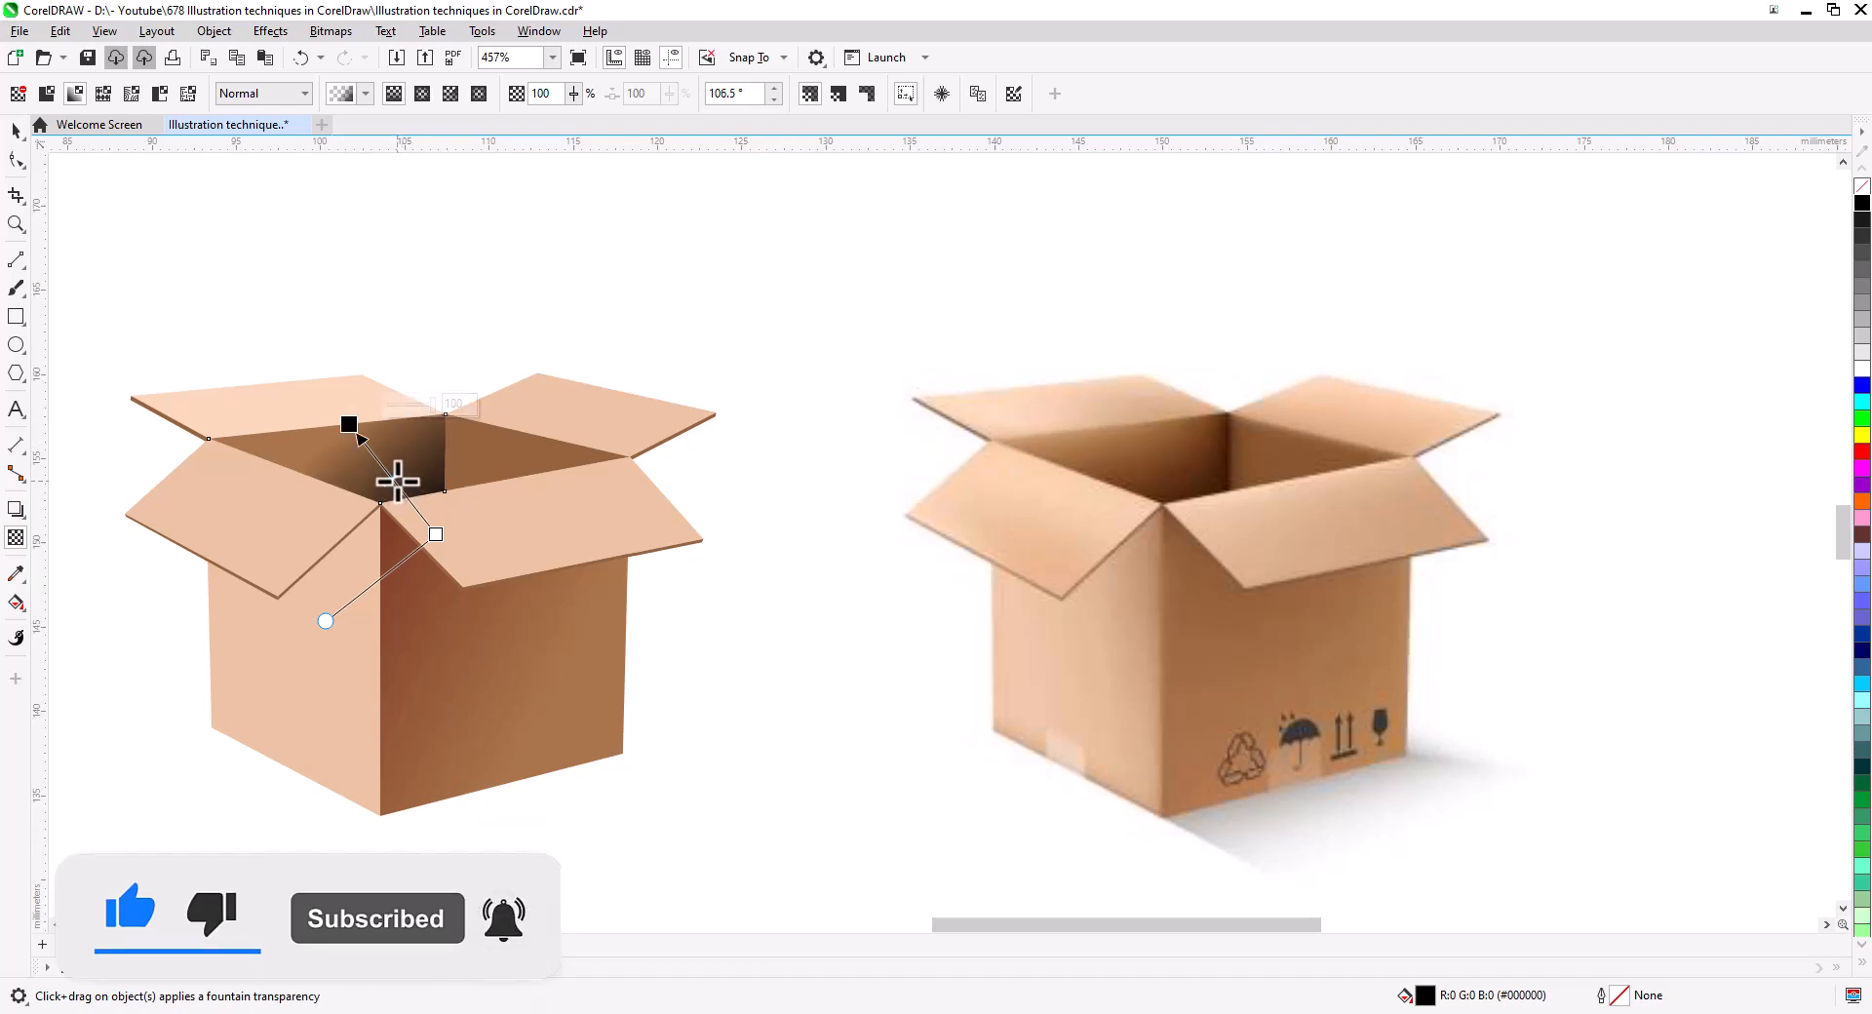
left_click_drag(435, 536, 440, 548)
left_click_drag(351, 427, 346, 423)
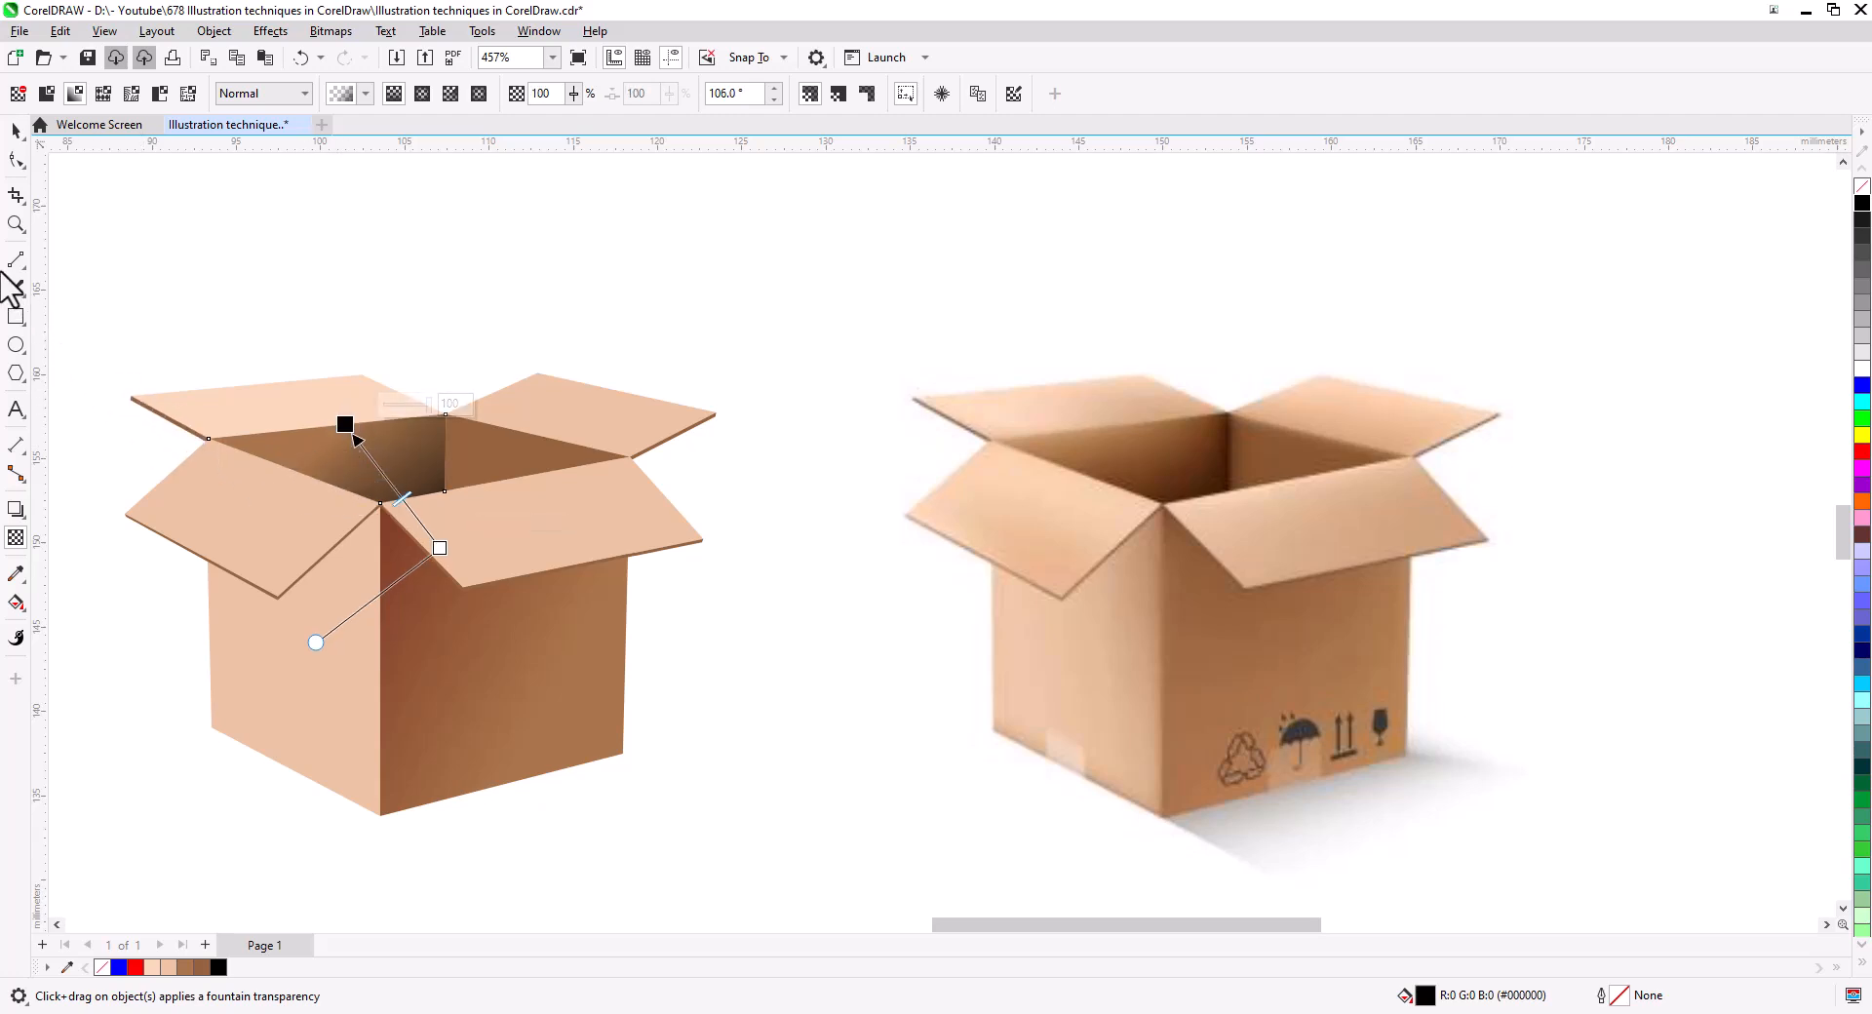
- Duplicate the front left flap in place and fill the copy with black
left_click(16, 131)
left_click(86, 445)
left_click(239, 548)
key("plus")
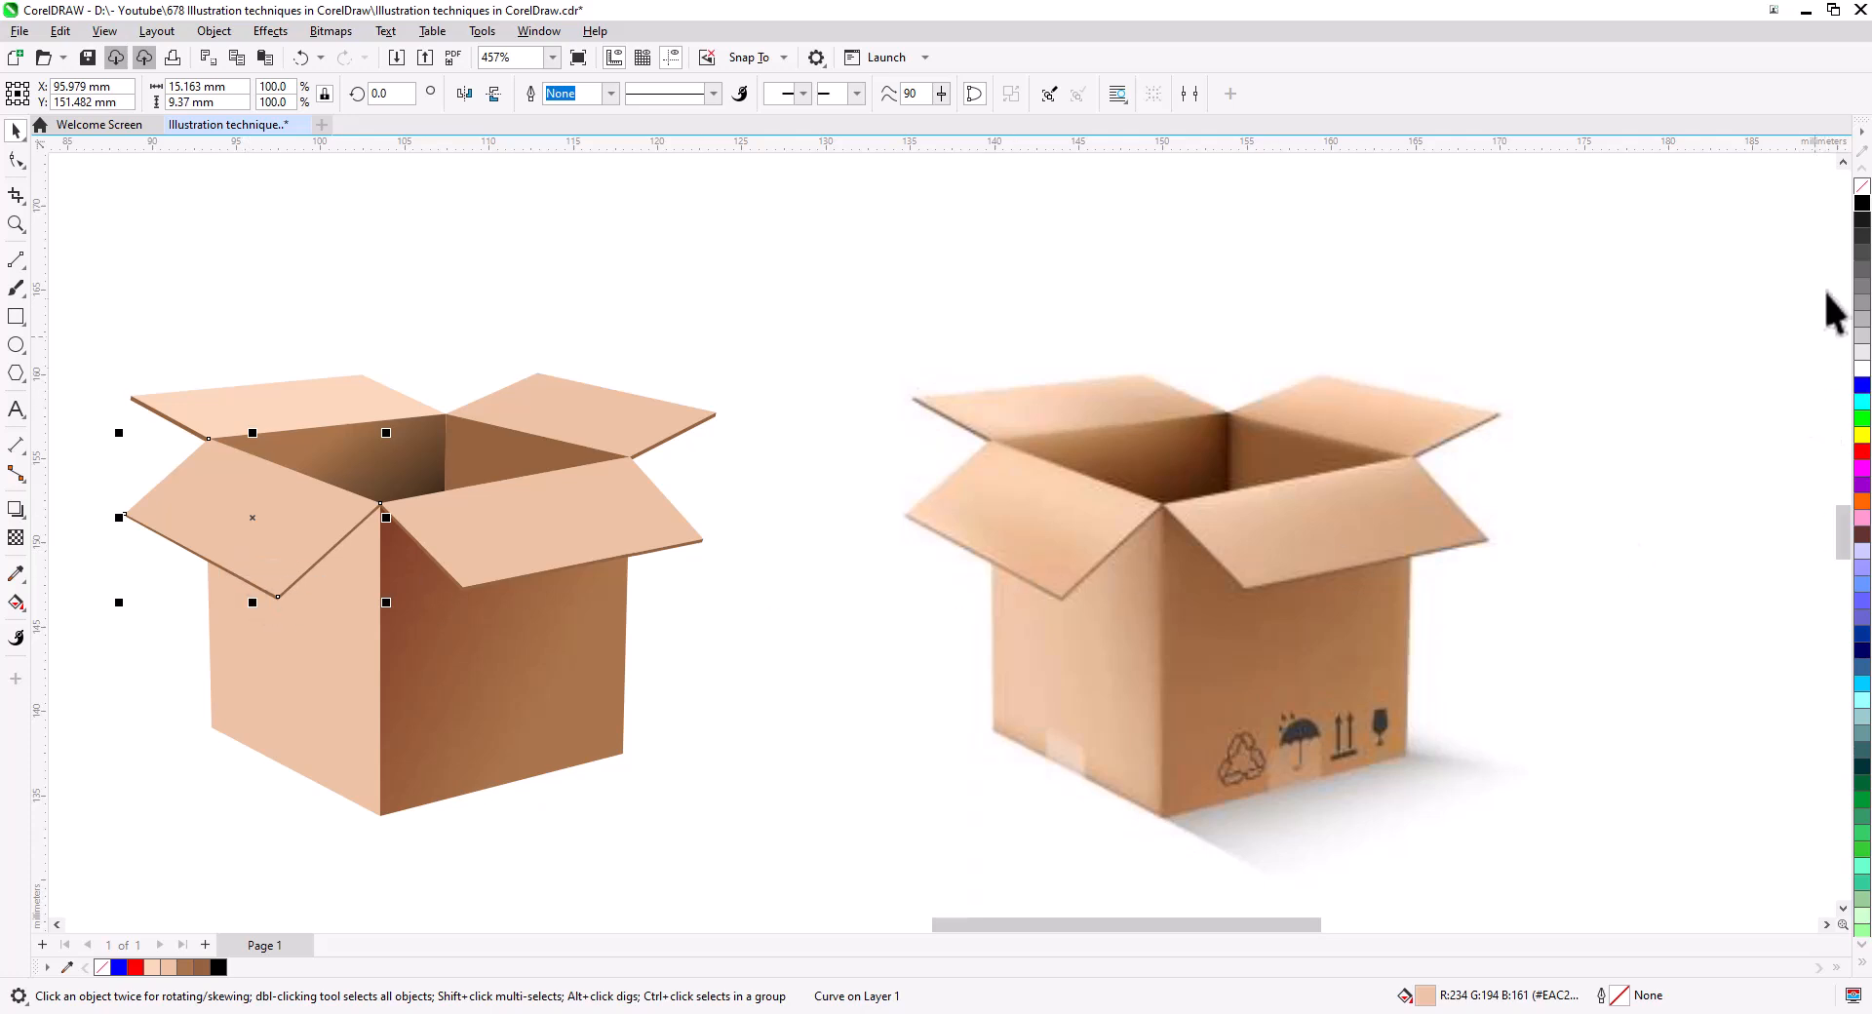
left_click(1862, 203)
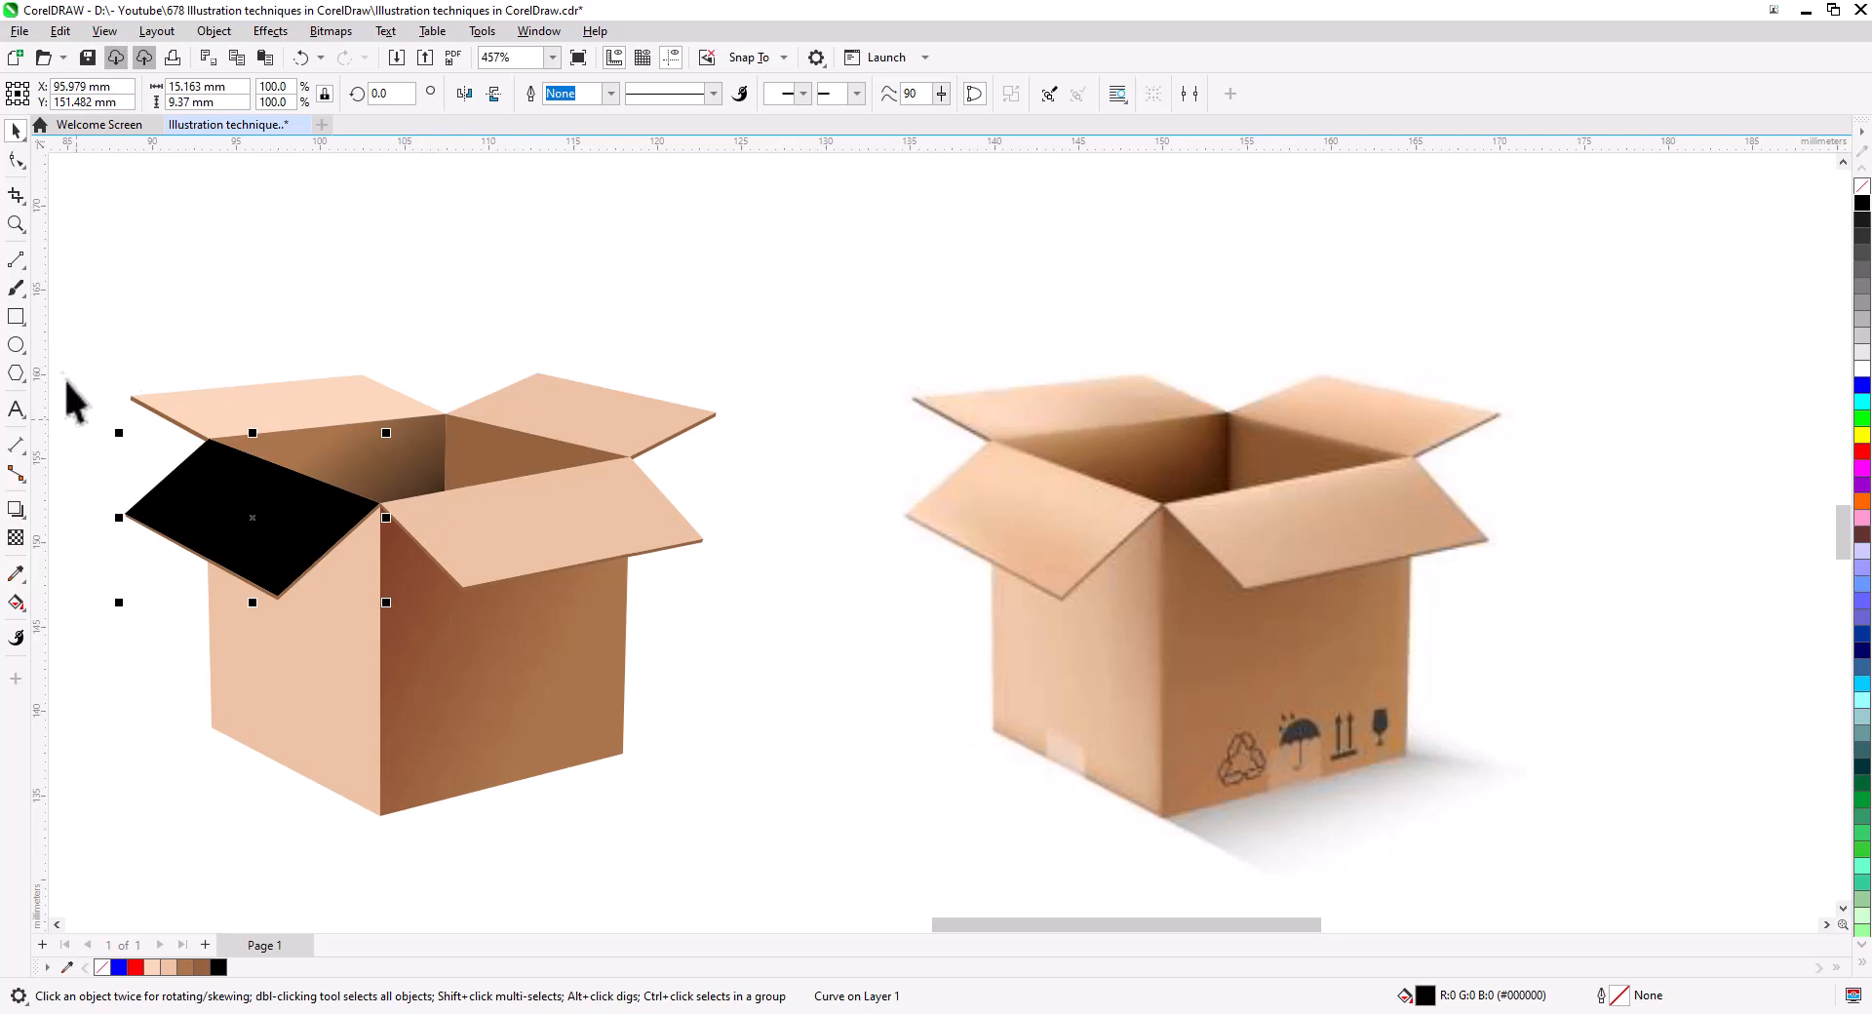
- Set the front left flap's black copy to Overlay and fade it with a linear transparency from the outer tip upward
left_click(15, 538)
left_click(249, 93)
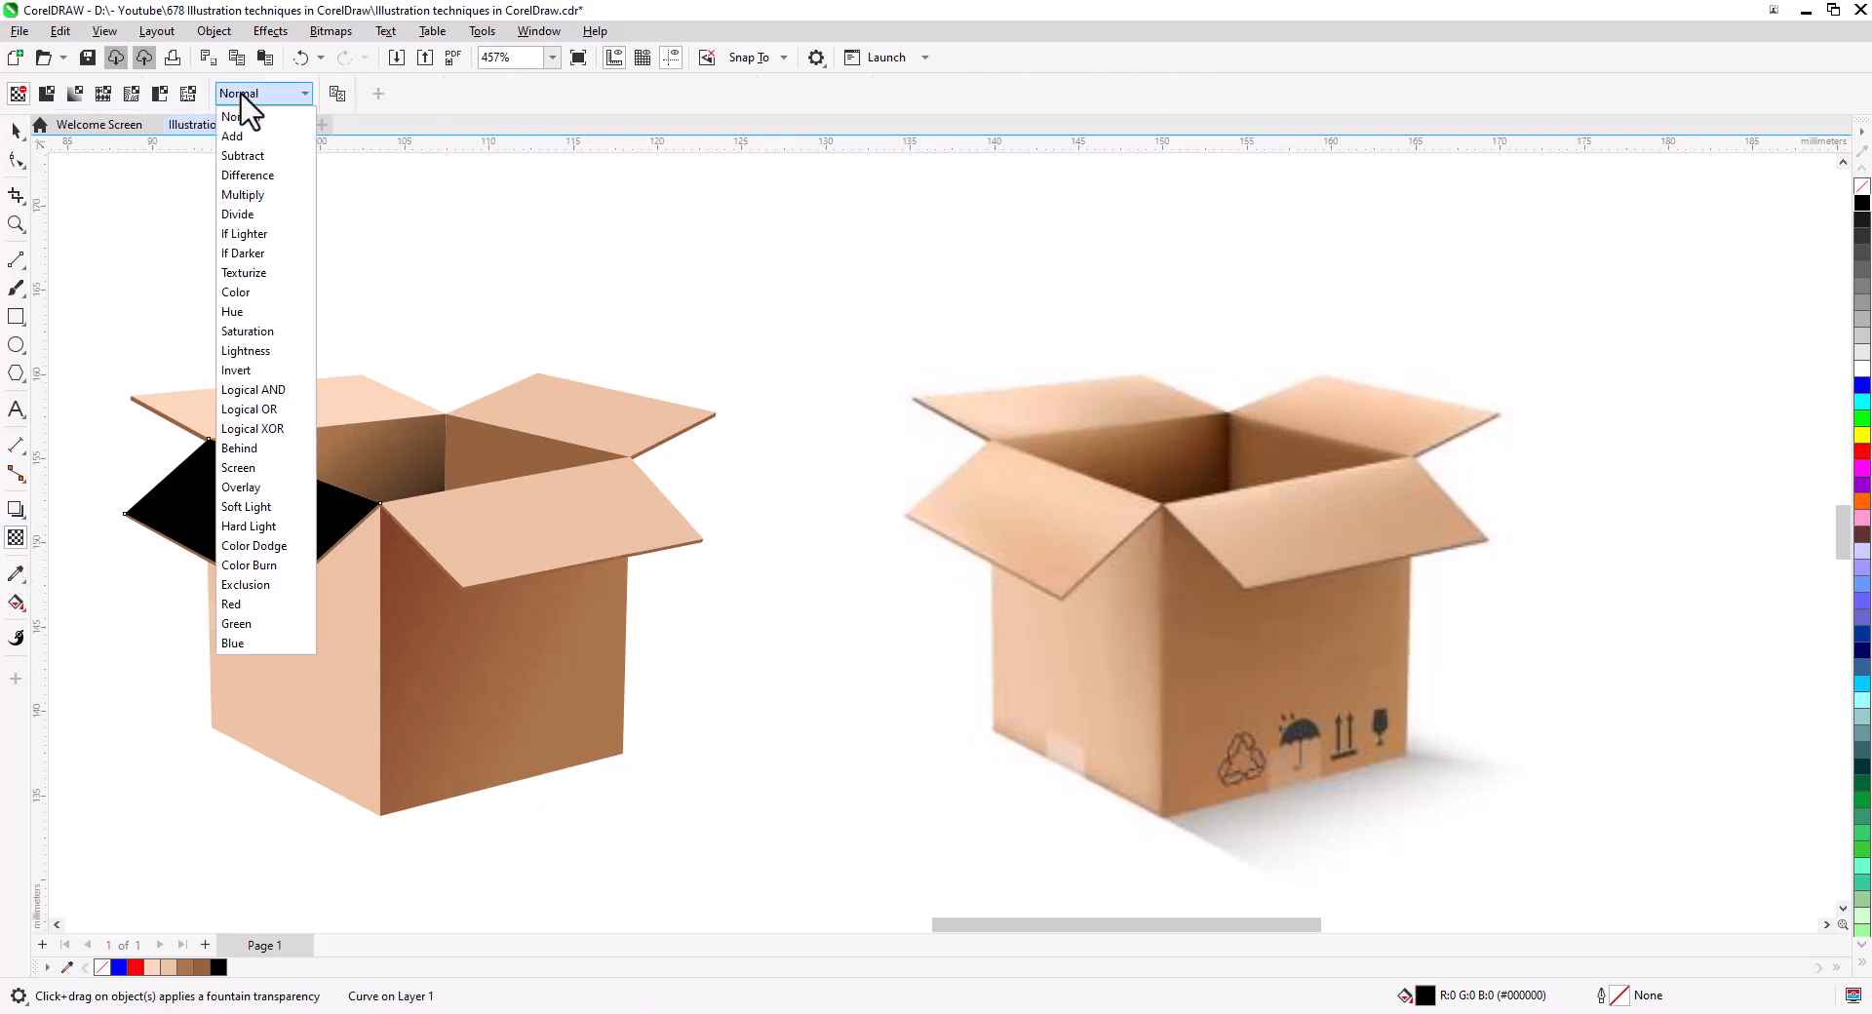
left_click(268, 487)
left_click_drag(265, 582, 246, 485)
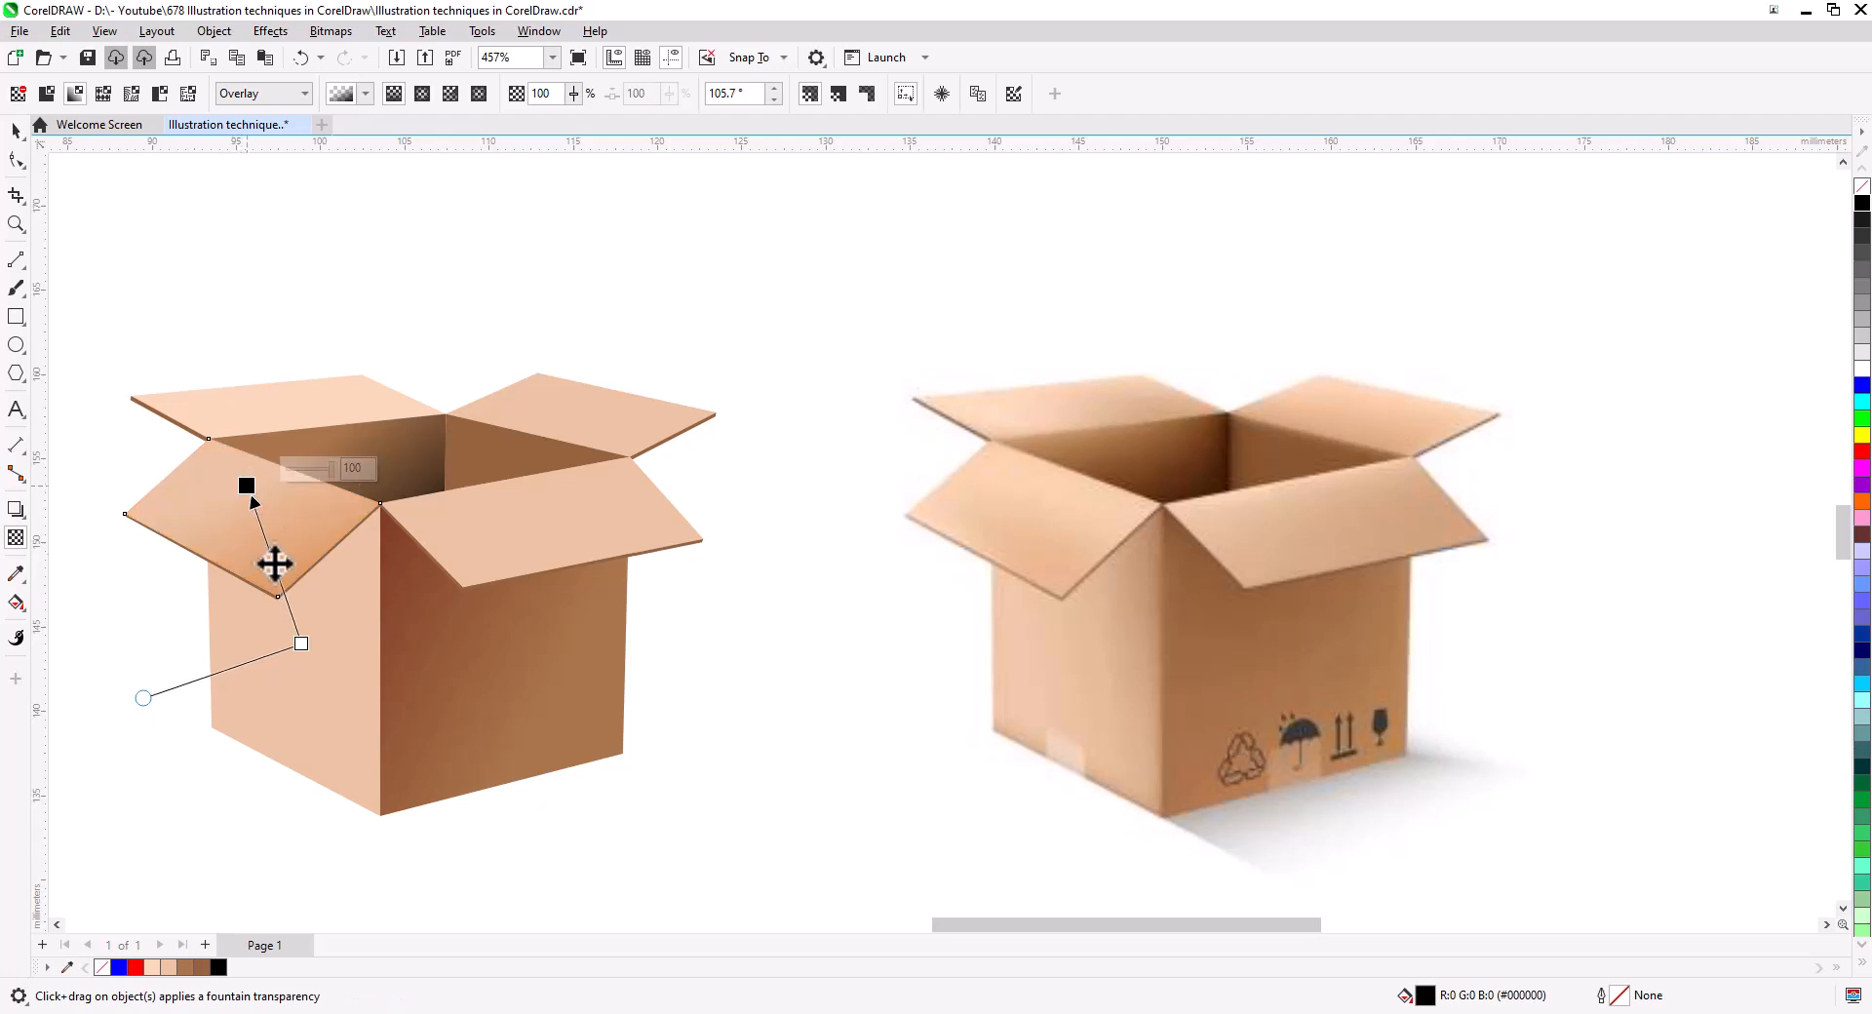
left_click_drag(301, 643, 304, 660)
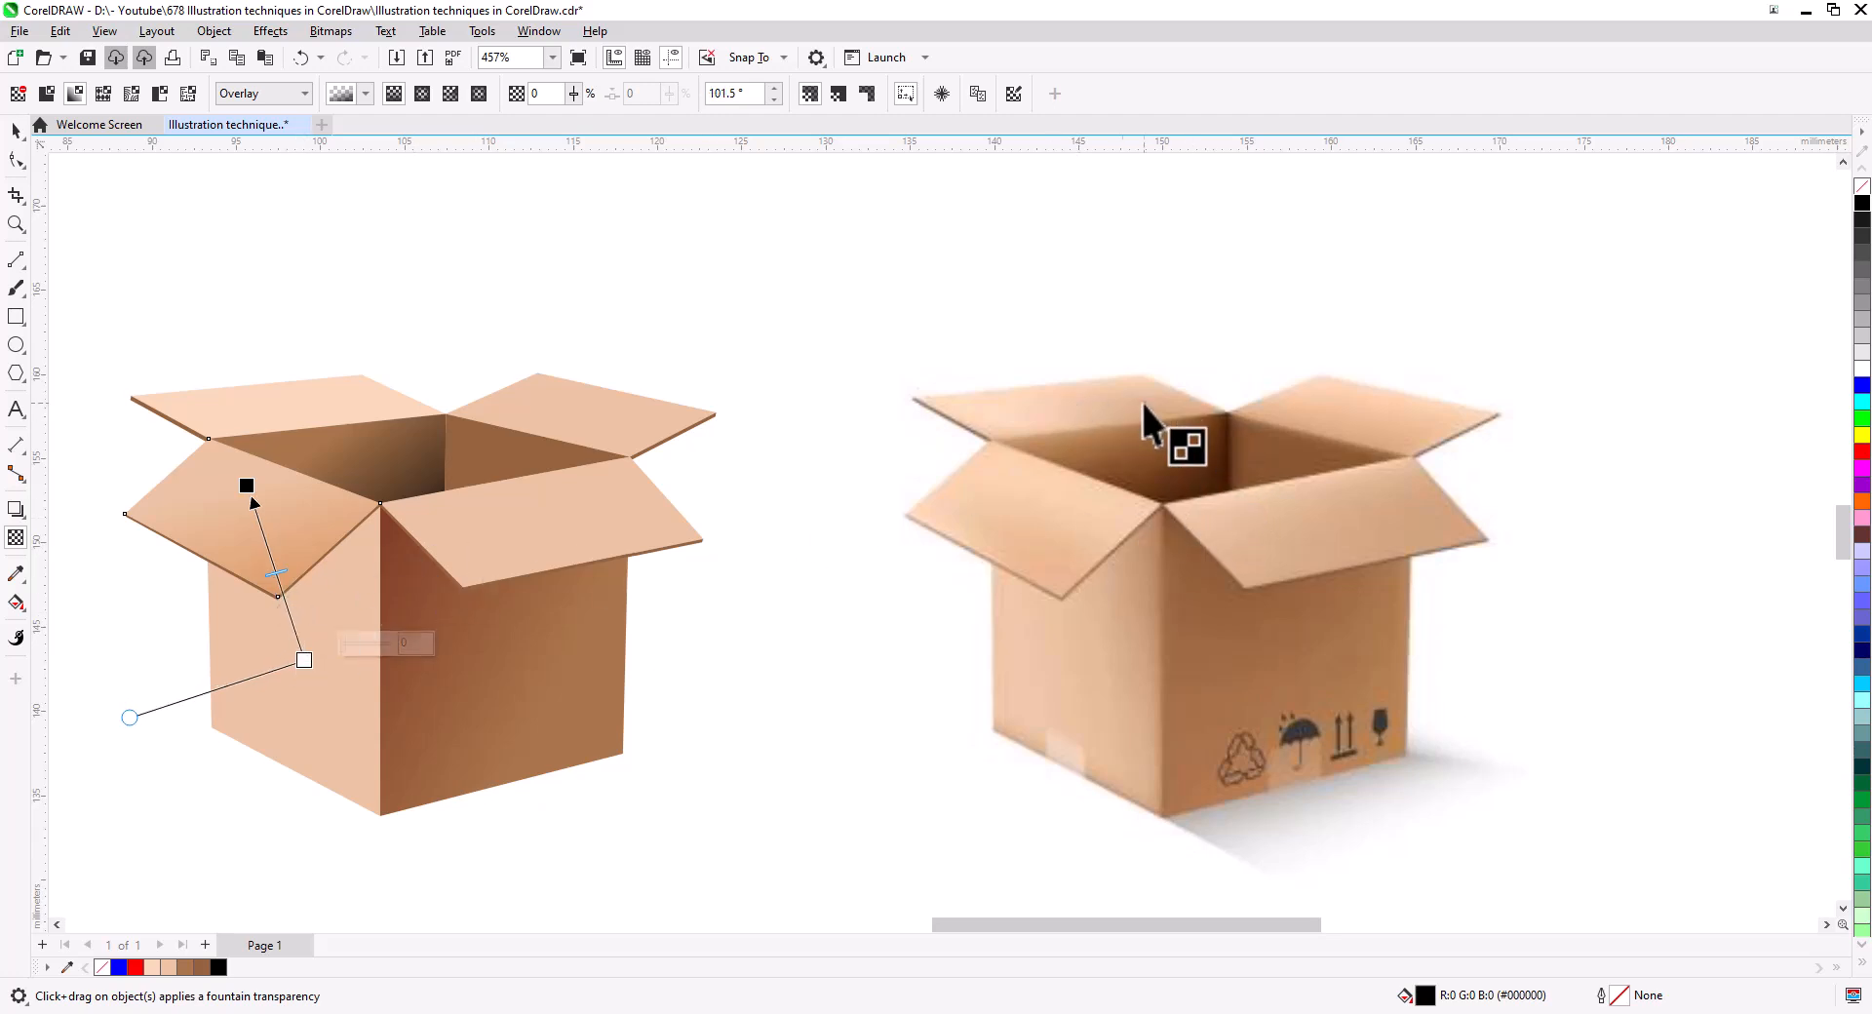
- Duplicate the back left flap in place and fill the copy with black
left_click(16, 130)
left_click(291, 405)
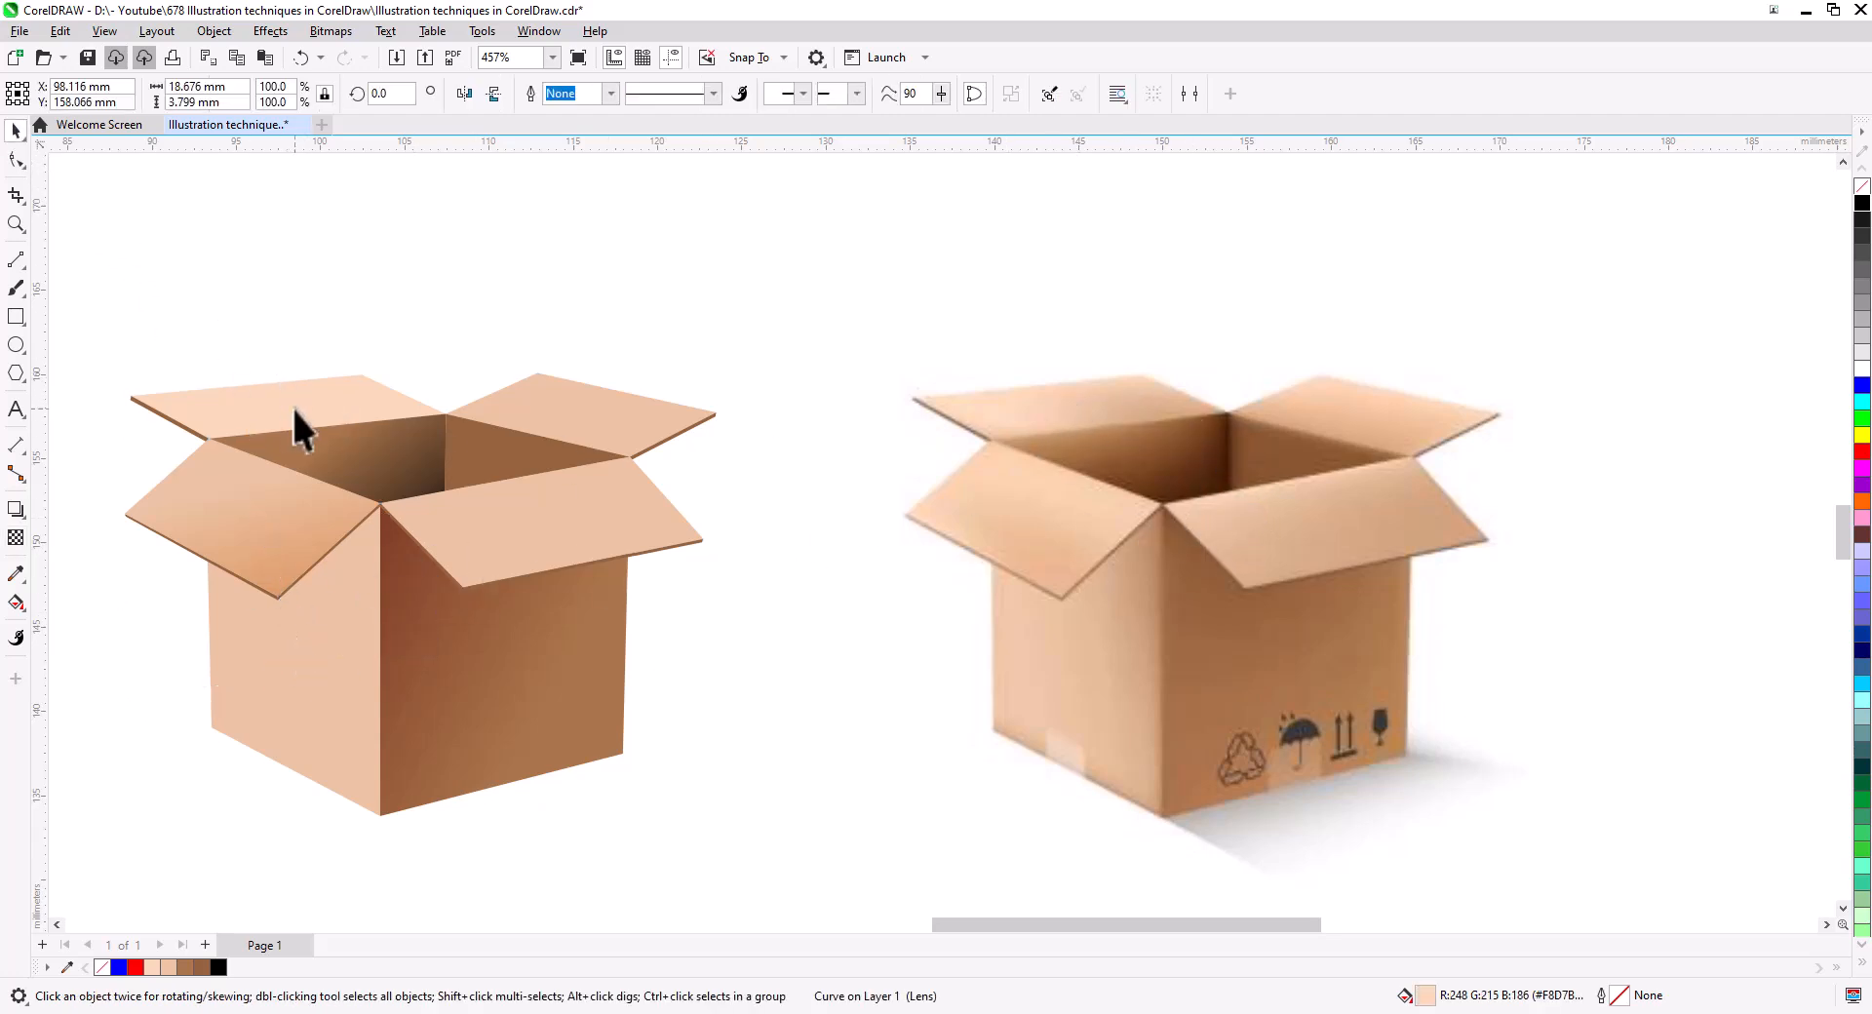
key("plus")
left_click(1861, 201)
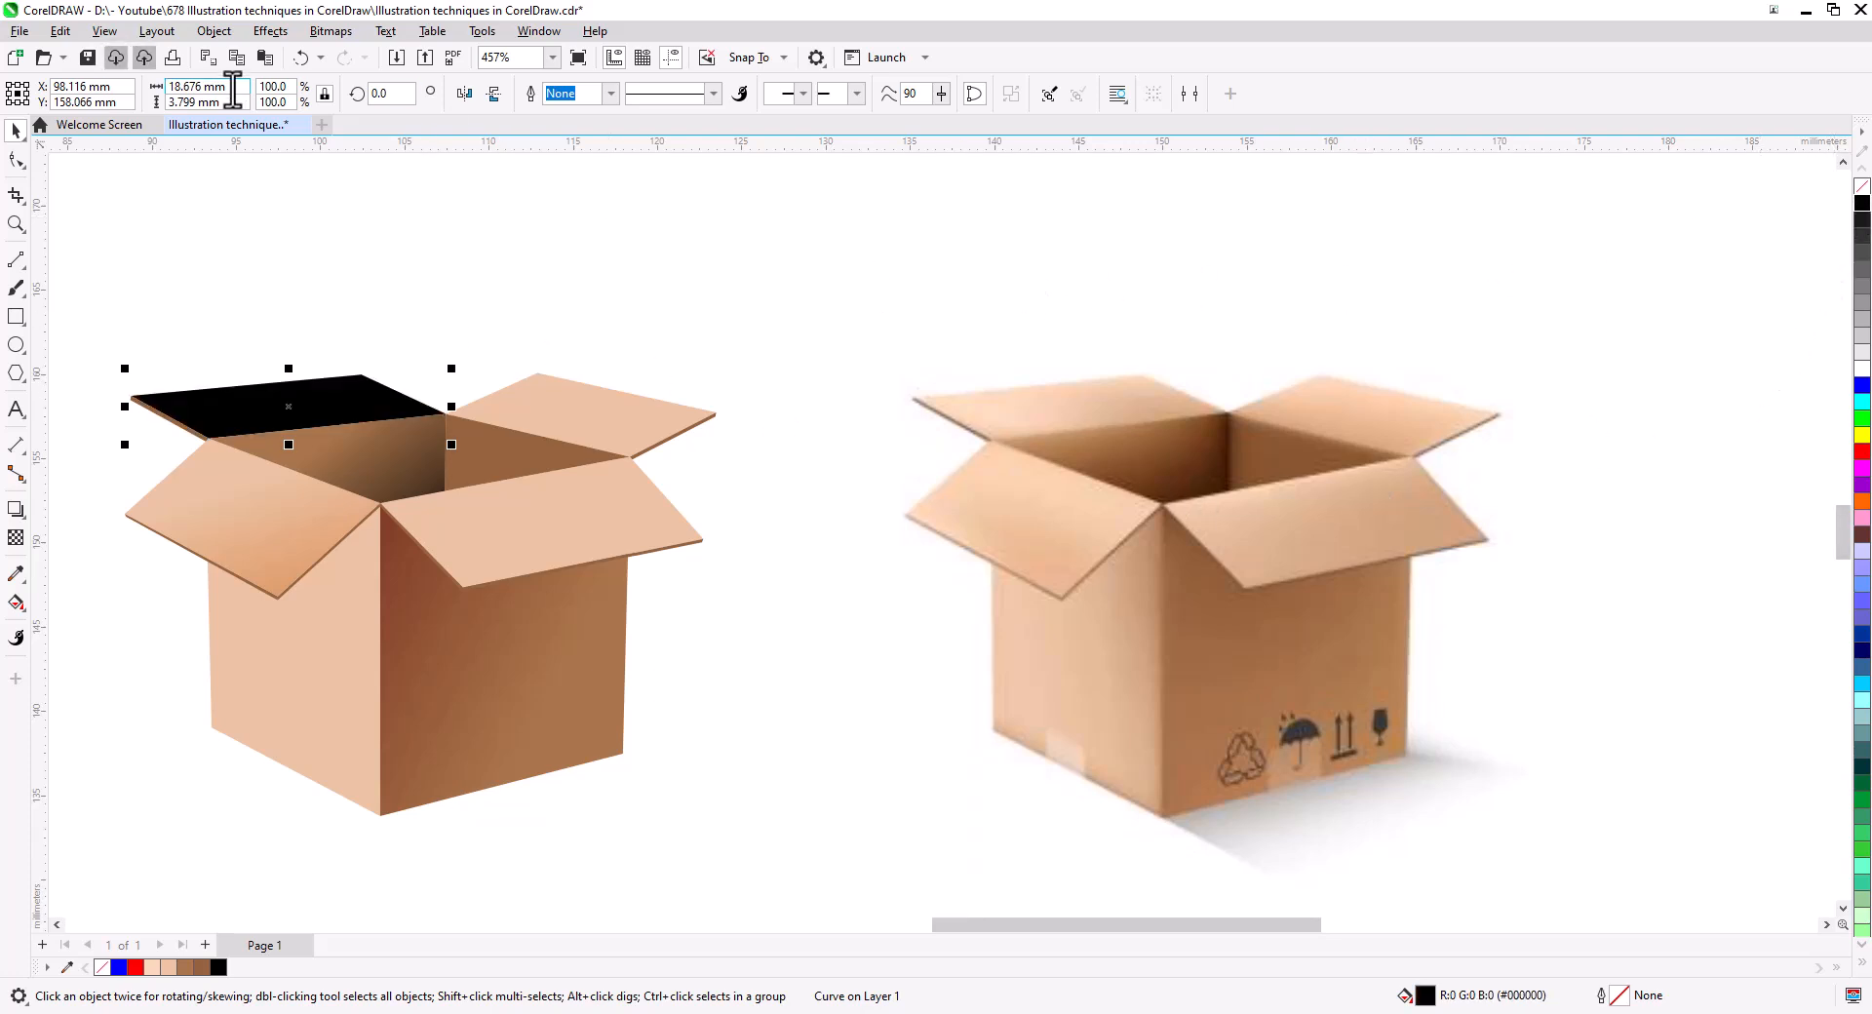
- Set the back left flap's black copy to Overlay and fade it with a linear transparency away from the back corner
left_click(15, 538)
left_click(263, 93)
left_click(283, 489)
left_click_drag(325, 397, 276, 384)
left_click_drag(502, 421, 447, 430)
left_click_drag(276, 384, 259, 393)
- Cover the back right flap with a black duplicate set to Overlay, fading with a linear transparency away from the back corner
left_click(16, 131)
left_click(585, 426)
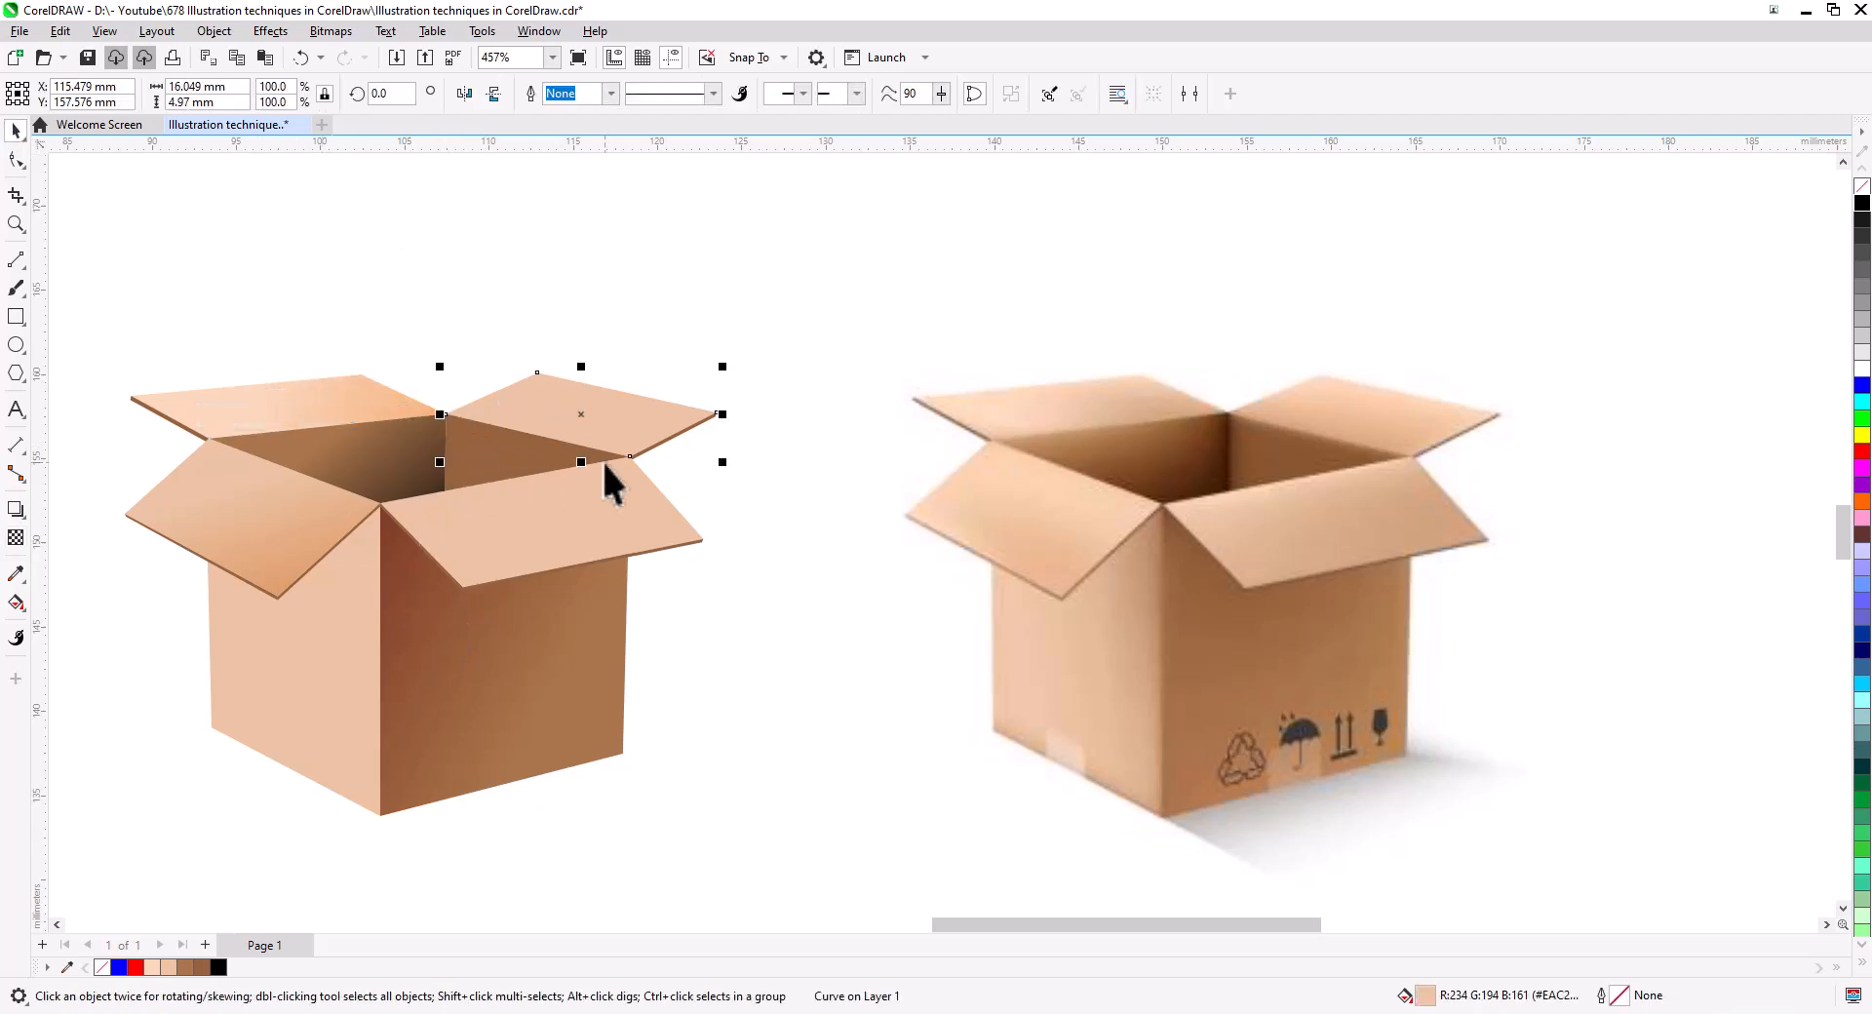
left_click(1861, 201)
left_click(16, 537)
left_click(263, 92)
left_click(254, 487)
mouse_move(393, 406)
left_mouse_down()
mouse_move(602, 418)
mouse_move(404, 419)
left_mouse_up()
- Cover the right inner wall with a black-filled duplicate and set its transparency merge mode to Overlay
left_click(15, 131)
left_click(502, 460)
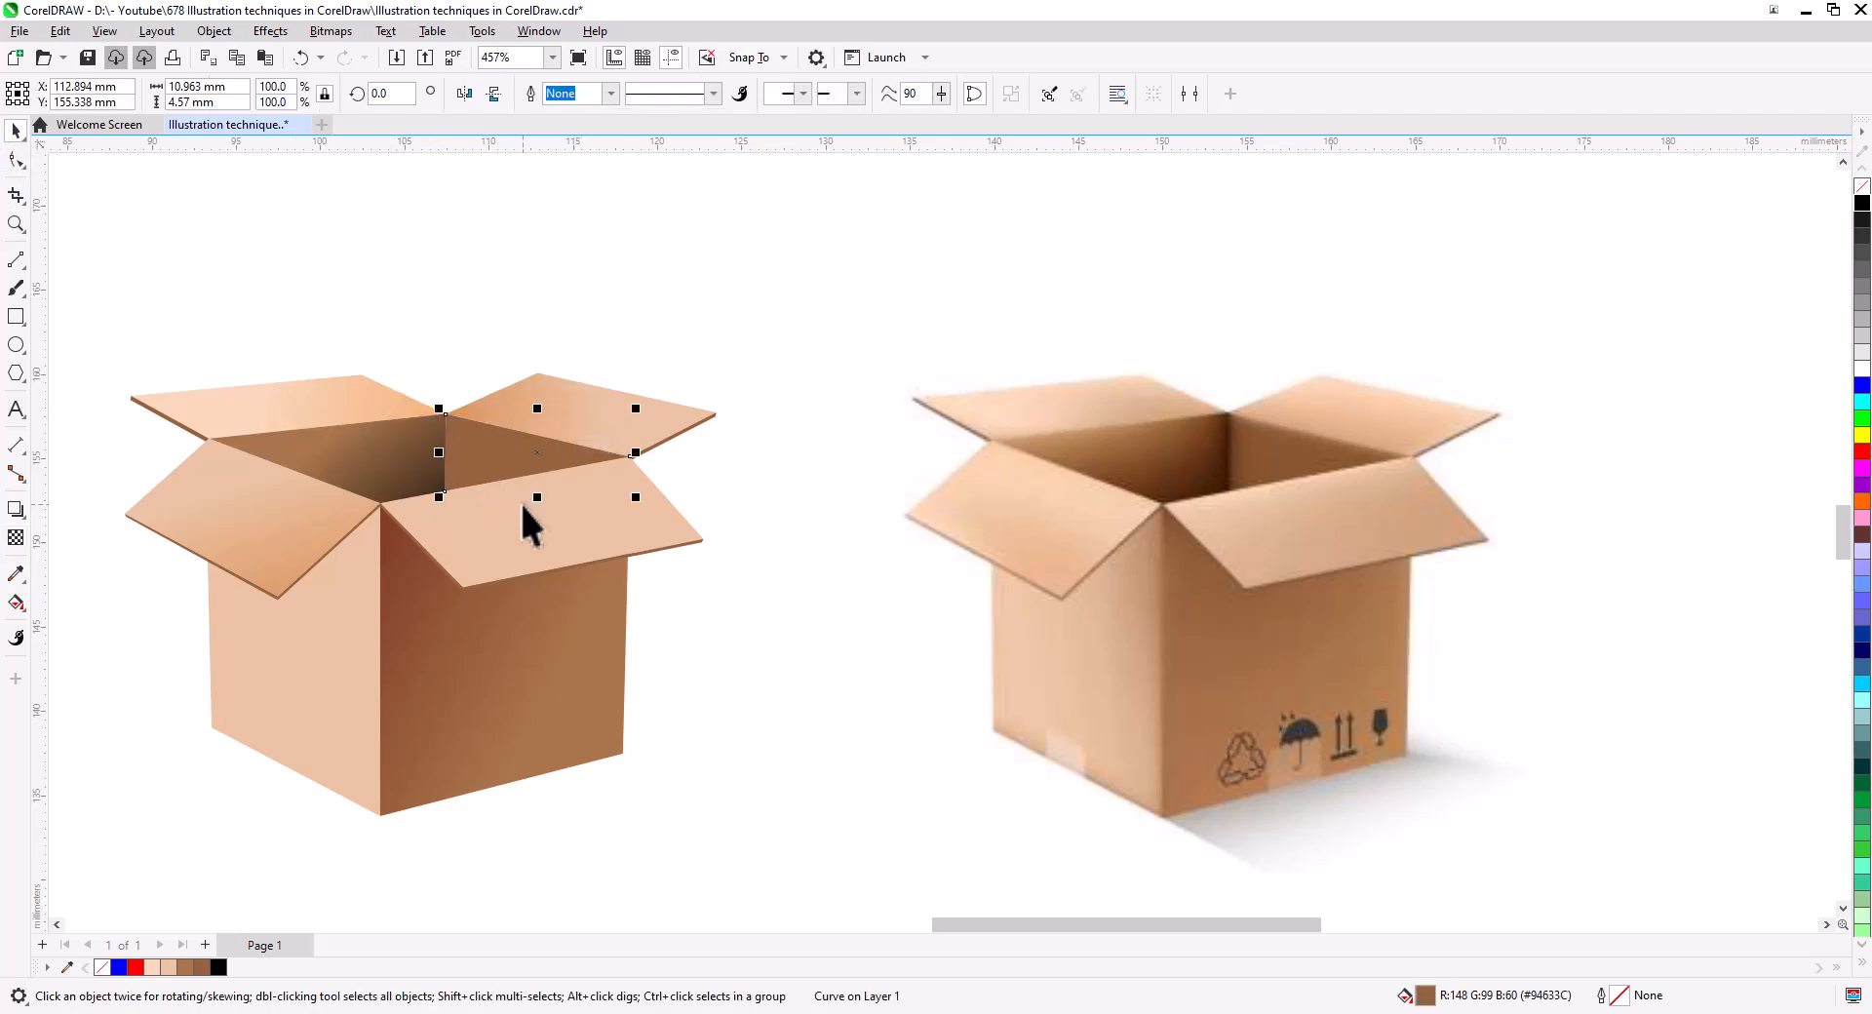
left_click(1861, 202)
left_click(15, 537)
left_click(287, 95)
left_click(254, 488)
- Fade the right inner wall's overlay with a linear transparency, darkest along the lower front edge and clear toward the back corner
left_click_drag(606, 494, 485, 450)
mouse_move(605, 493)
left_mouse_down()
mouse_move(556, 535)
mouse_move(544, 524)
left_mouse_up()
left_click_drag(486, 451, 474, 445)
left_click_drag(544, 523, 615, 535)
left_click_drag(525, 675, 488, 656)
- Set the left inner wall's shading to the Overlay merge mode and readjust its linear transparency around the inner bottom corner
left_click(395, 465)
left_click(287, 95)
left_click(255, 488)
mouse_move(440, 548)
left_mouse_down()
mouse_move(478, 573)
mouse_move(455, 525)
left_mouse_up()
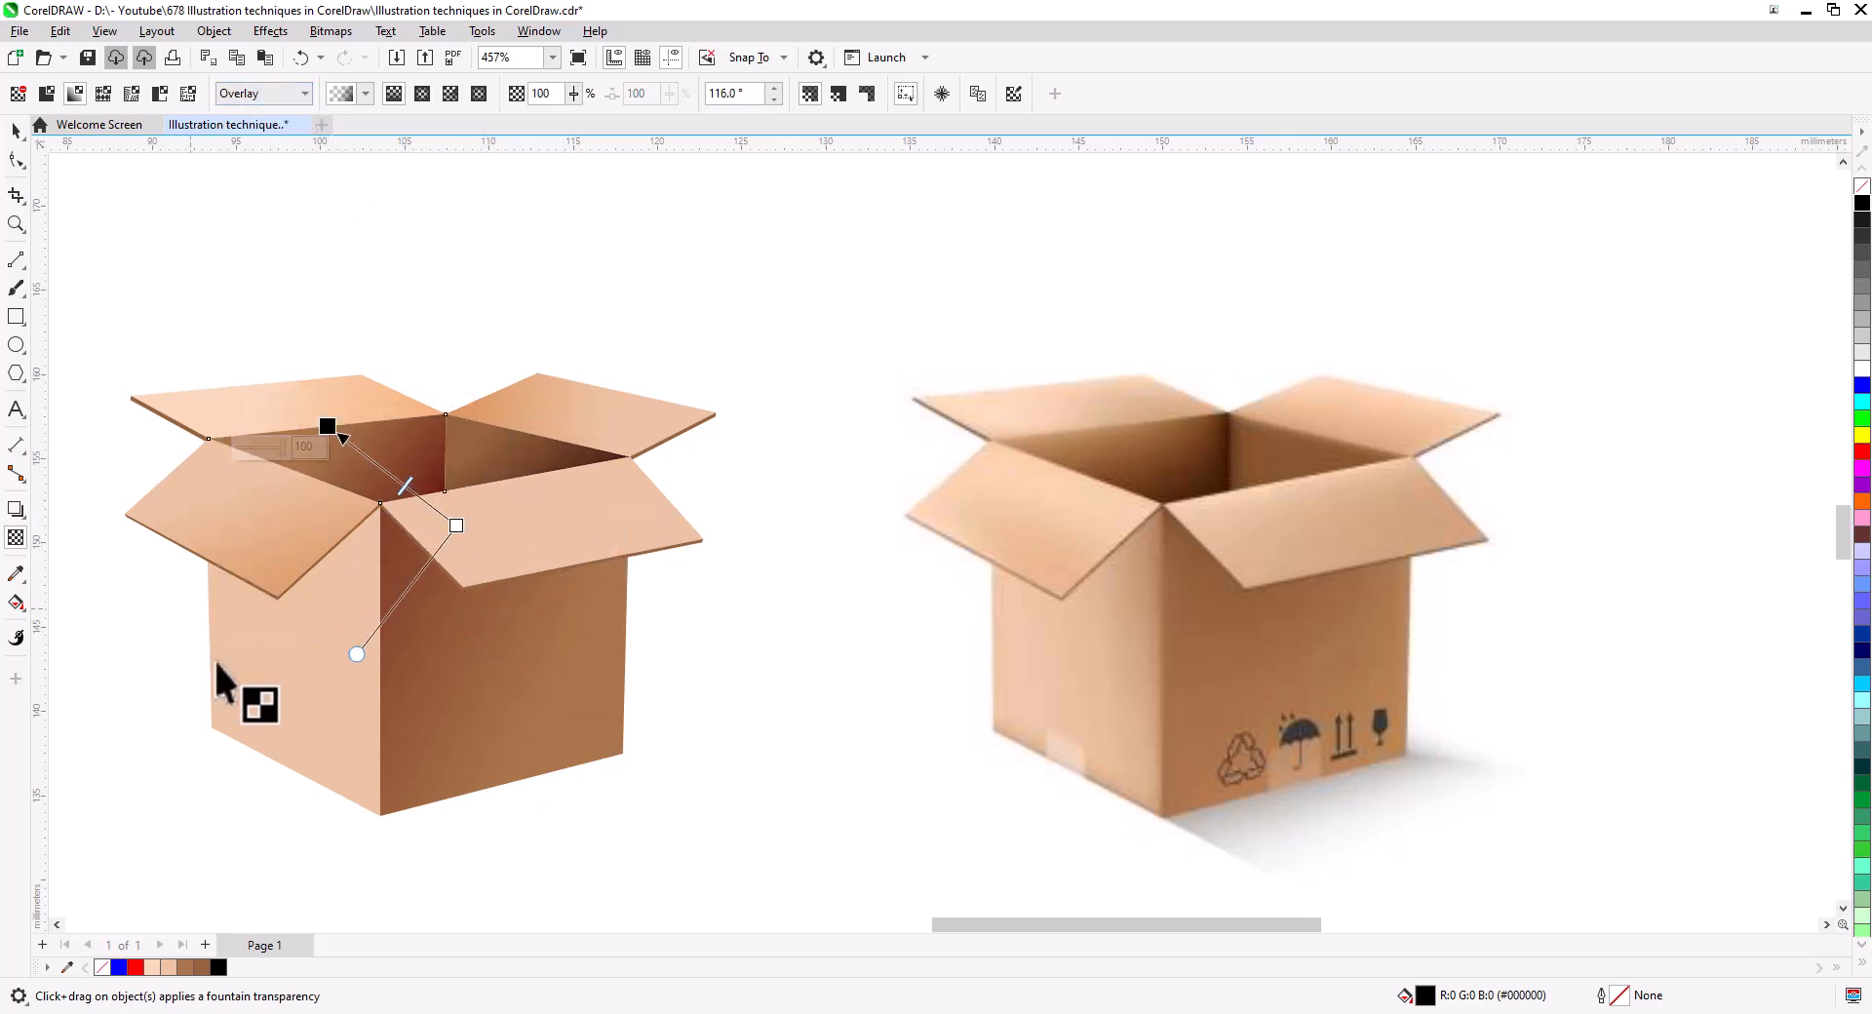
- Cover the left outer face with a black duplicate set to Overlay and fade it with a linear transparency
key("space")
left_click(1862, 203)
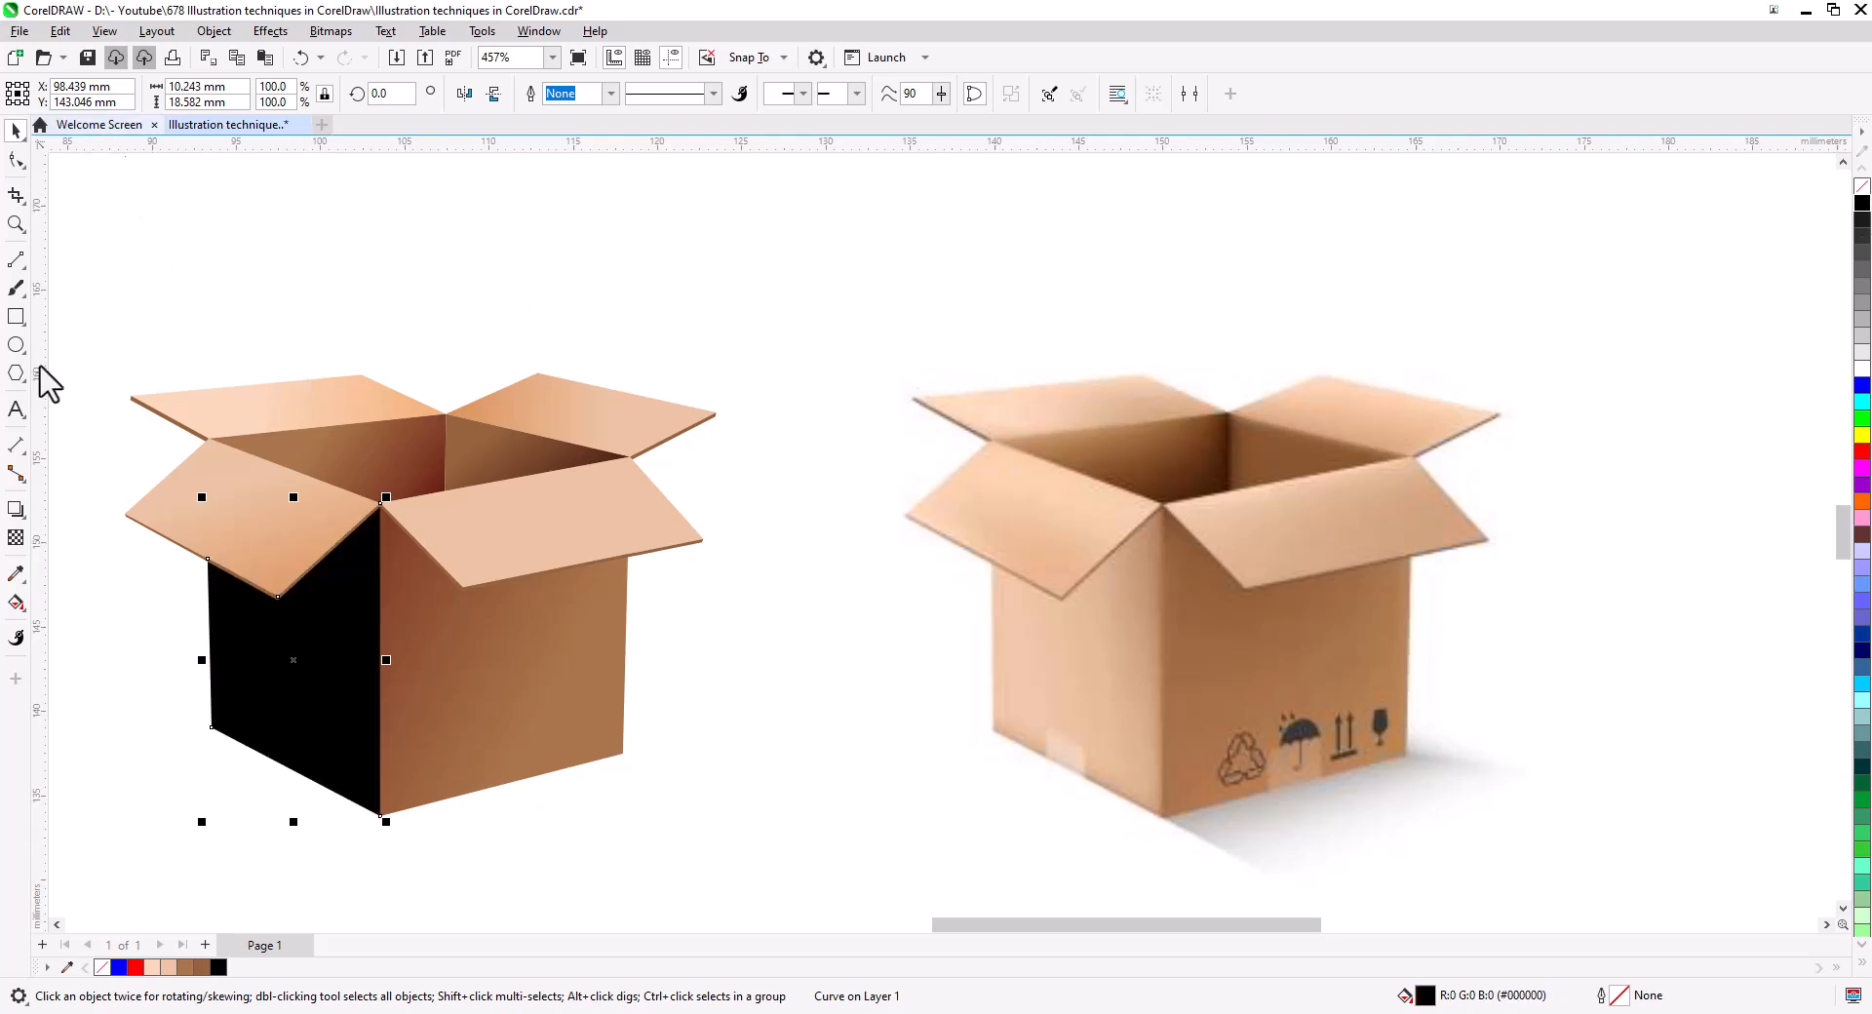
key("space")
left_click(261, 95)
left_click(261, 489)
left_click_drag(302, 790, 302, 712)
left_click_drag(220, 793, 221, 763)
left_click_drag(220, 662, 490, 482)
- Shorten the linear transparency on the right outer face's overlay so its shading stays closer to the front vertical edge
left_click(488, 686)
left_click_drag(543, 677, 512, 660)
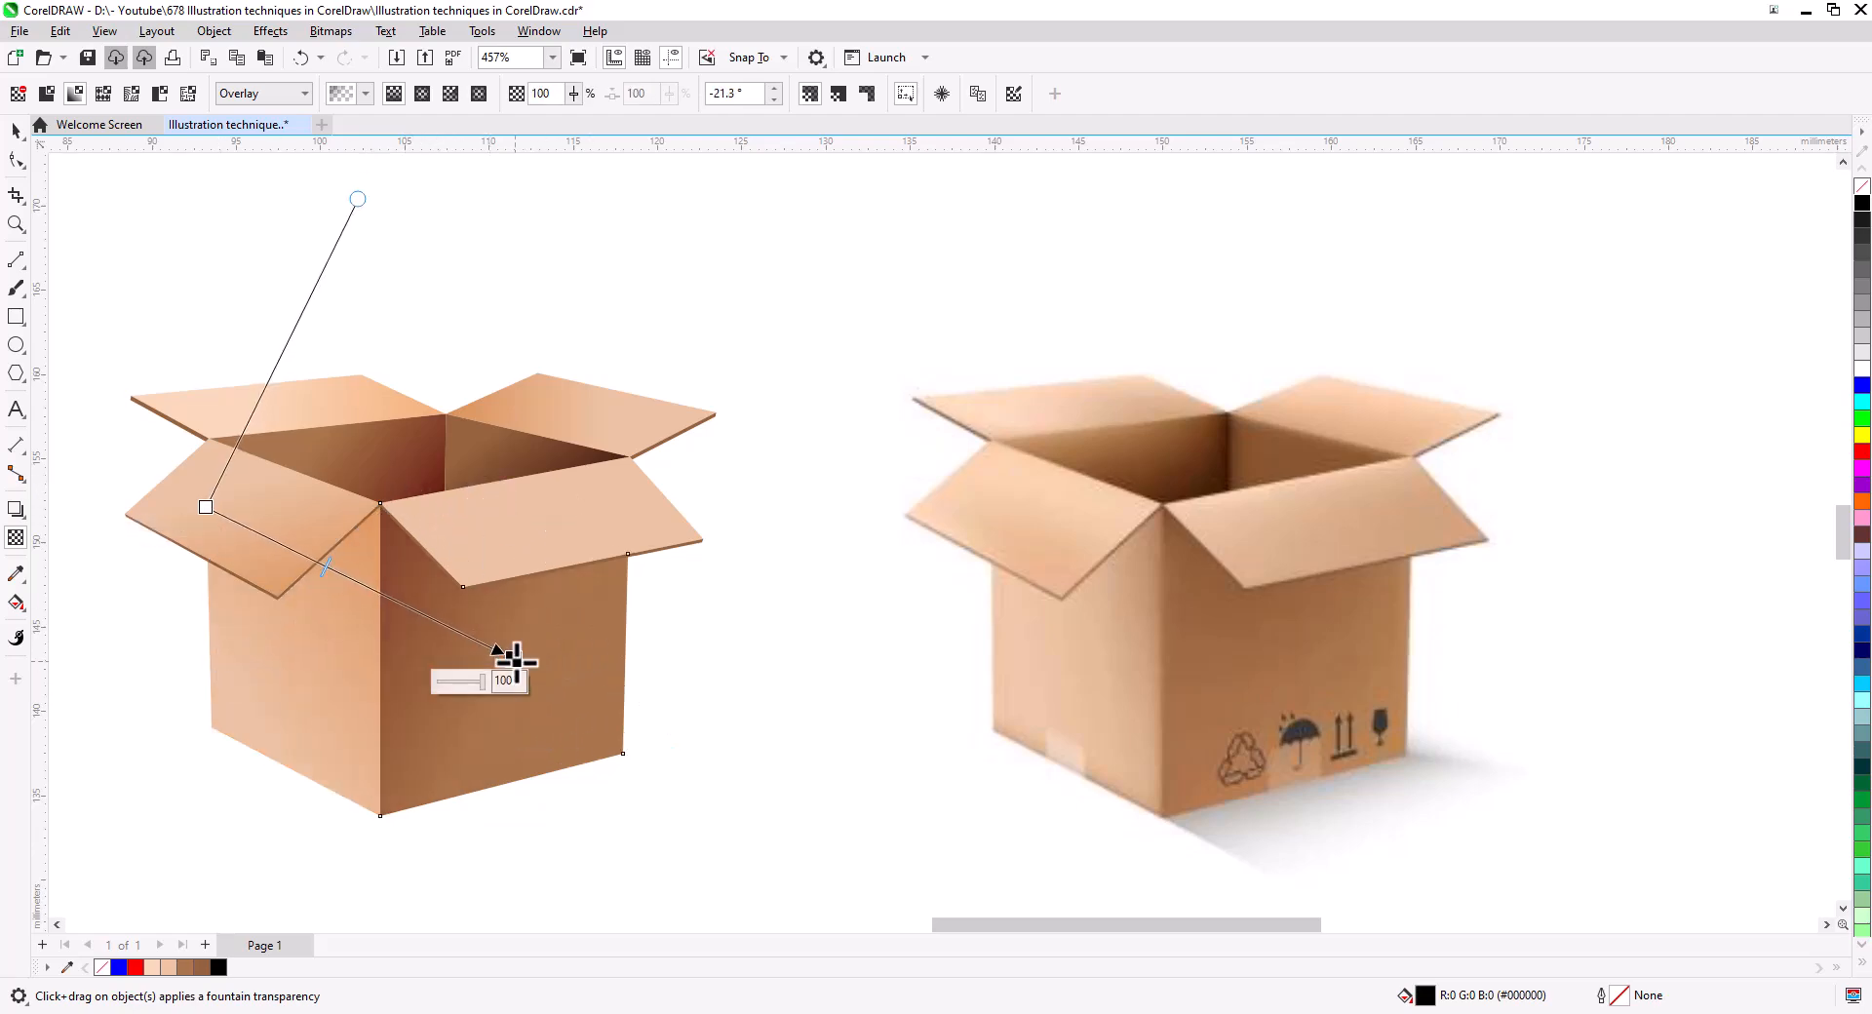
left_click(17, 132)
left_click(659, 770)
- Redraw the left outer face overlay's linear transparency so the shading is strongest under the flap and fades downward
scroll(659, 770, "down", 1)
left_click_drag(671, 767, 739, 747)
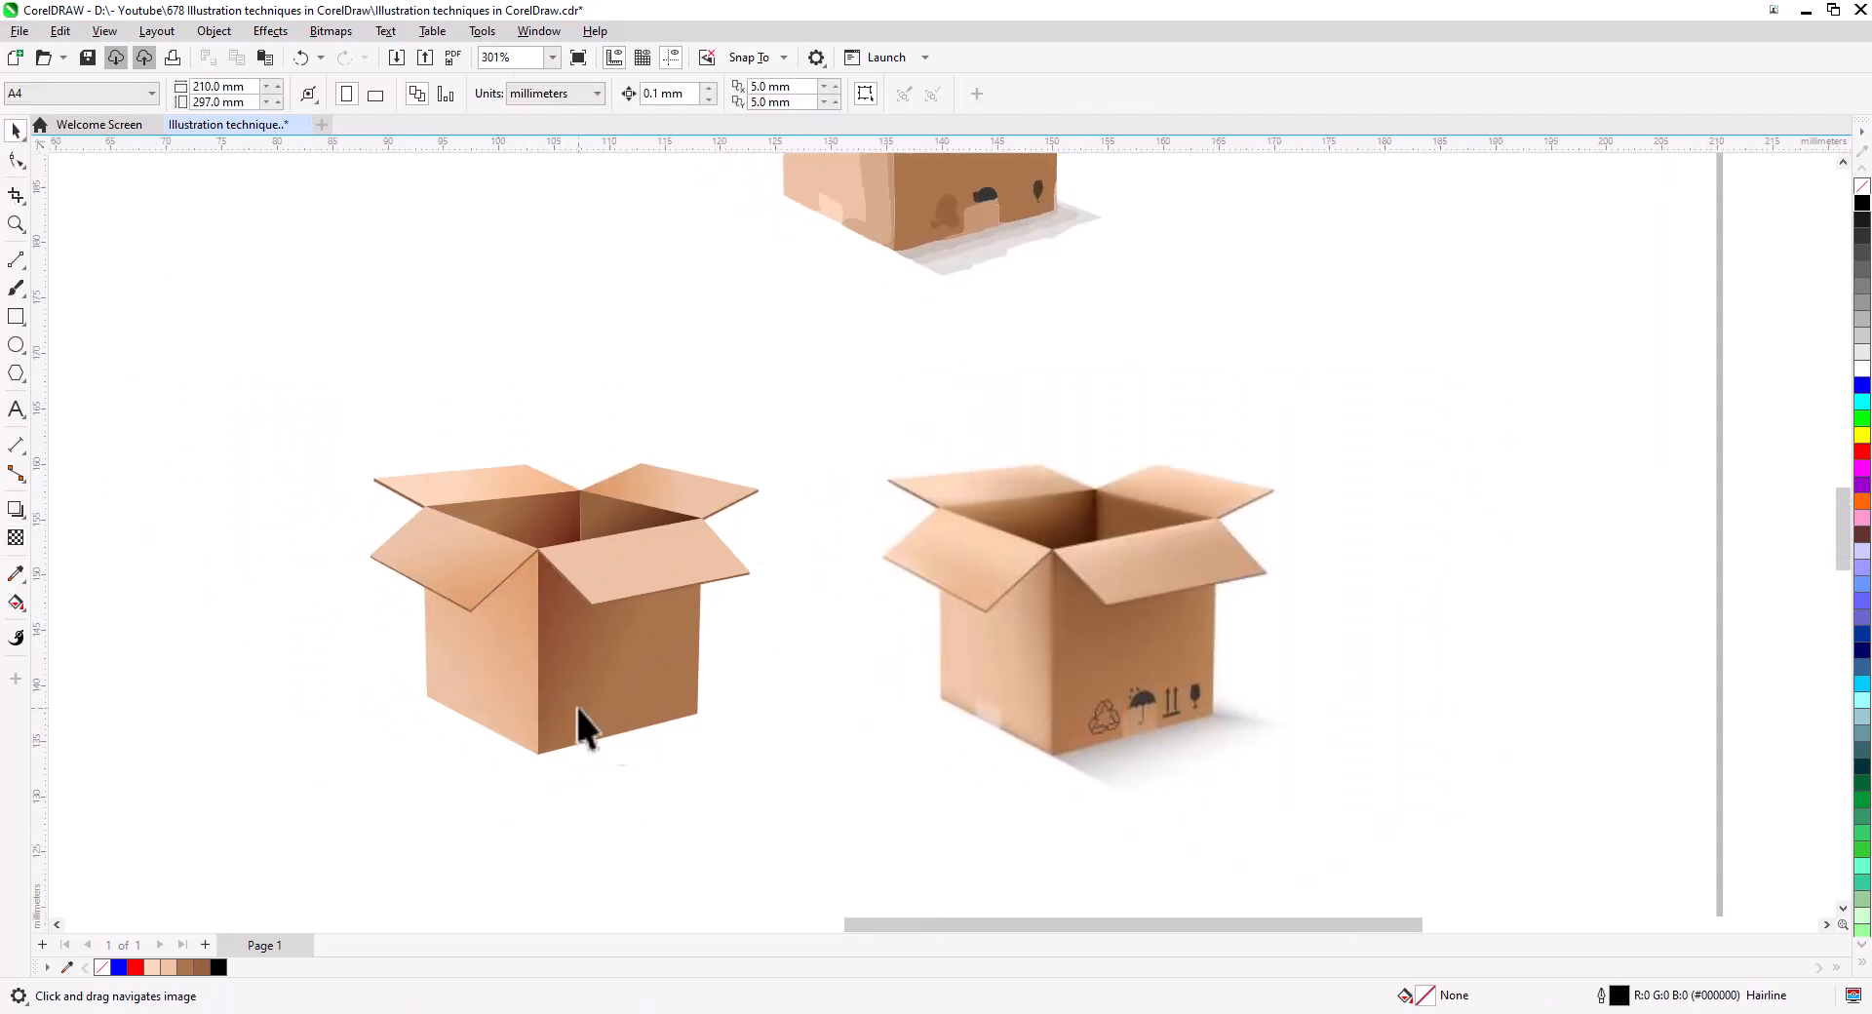
scroll(606, 741, "up", 1)
left_click(478, 722)
left_click(15, 537)
left_click_drag(466, 576, 544, 778)
left_click_drag(669, 505, 684, 542)
left_click_drag(543, 777, 531, 764)
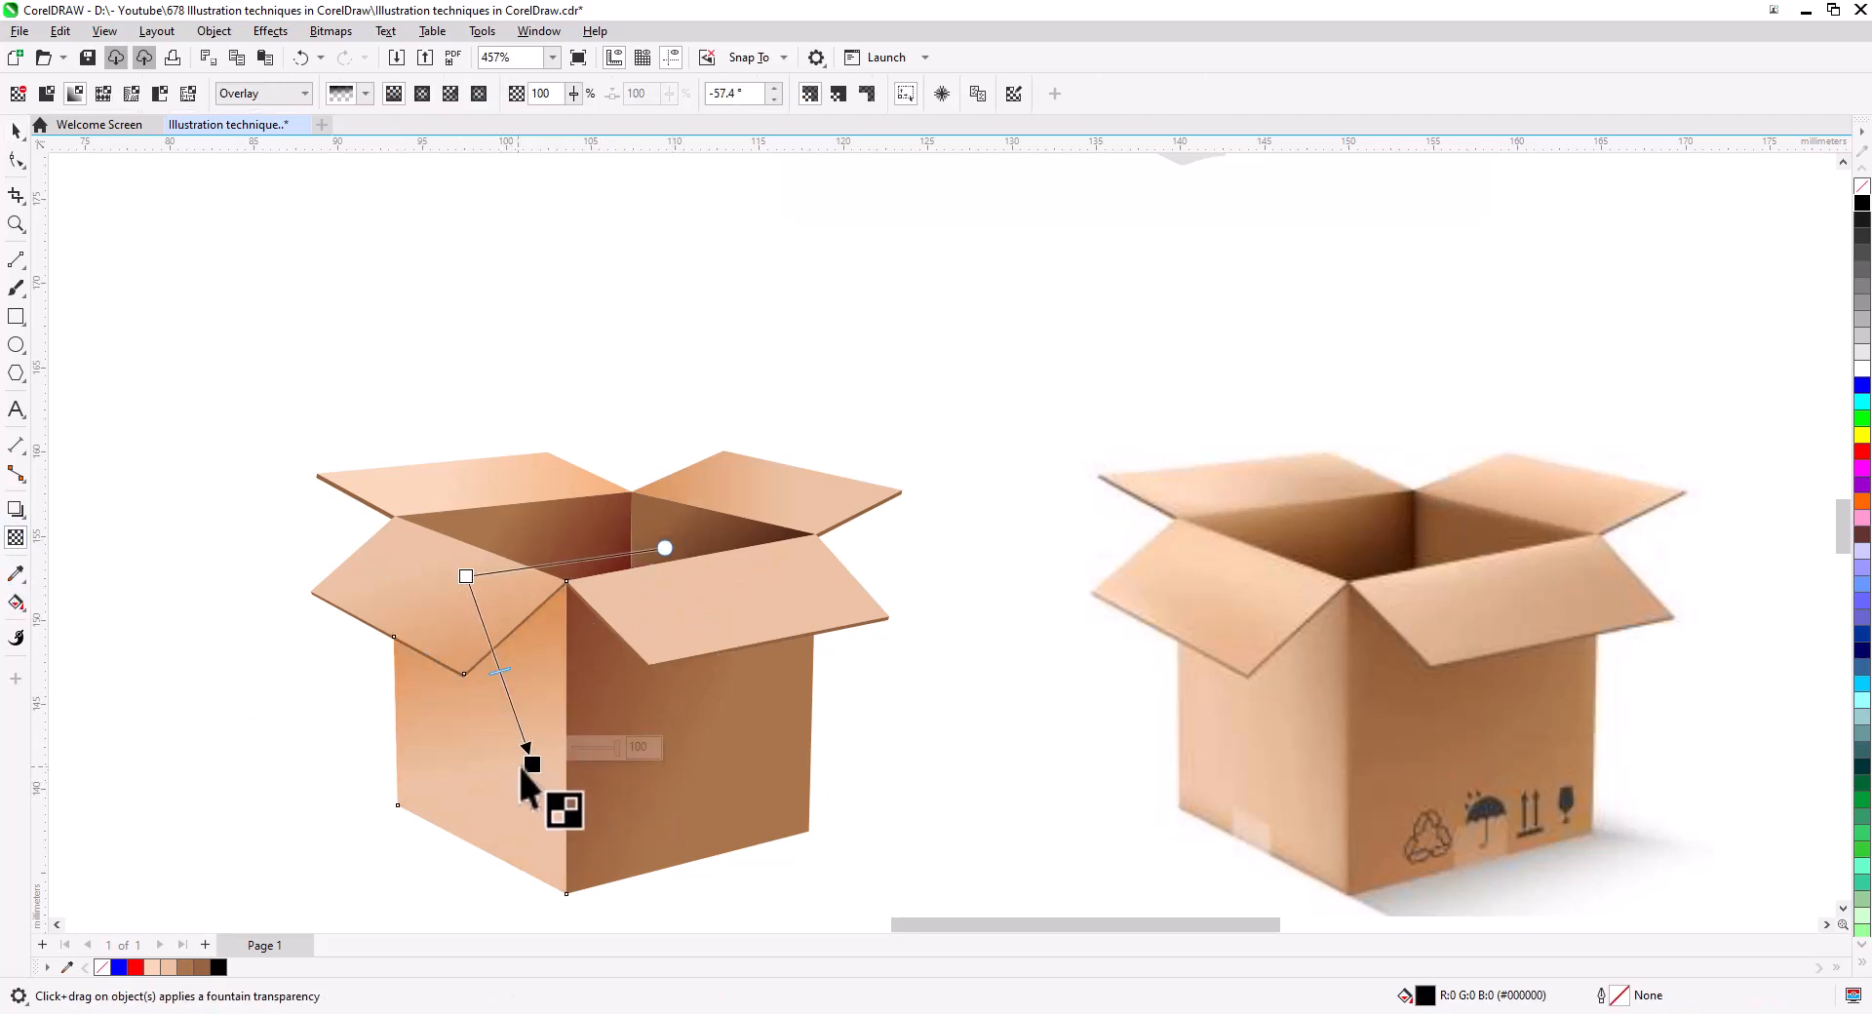
left_click_drag(466, 576, 485, 578)
left_click(15, 131)
left_click(310, 393)
- Fine-tune the direction and length of the linear transparencies on the box's shading overlays to match the reference photo
scroll(464, 452, "down", 4)
left_click_drag(705, 700, 866, 859)
scroll(777, 743, "up", 1)
left_click(538, 507)
left_click(15, 540)
left_click_drag(673, 527, 561, 539)
left_click(814, 536)
left_click(575, 694)
left_click_drag(582, 759, 531, 782)
left_click_drag(795, 616, 744, 669)
left_click_drag(532, 780, 530, 757)
left_click(733, 732)
left_click_drag(735, 730, 747, 731)
left_click_drag(602, 311, 664, 355)
left_click(706, 620)
left_click_drag(717, 638, 785, 640)
left_click(723, 558)
left_click(15, 131)
left_click(165, 400)
- Draw a freehand curve about 5.5 mm wide and 4 mm high across the left inner wall, from its top edge to the front flap
scroll(685, 597, "up", 3)
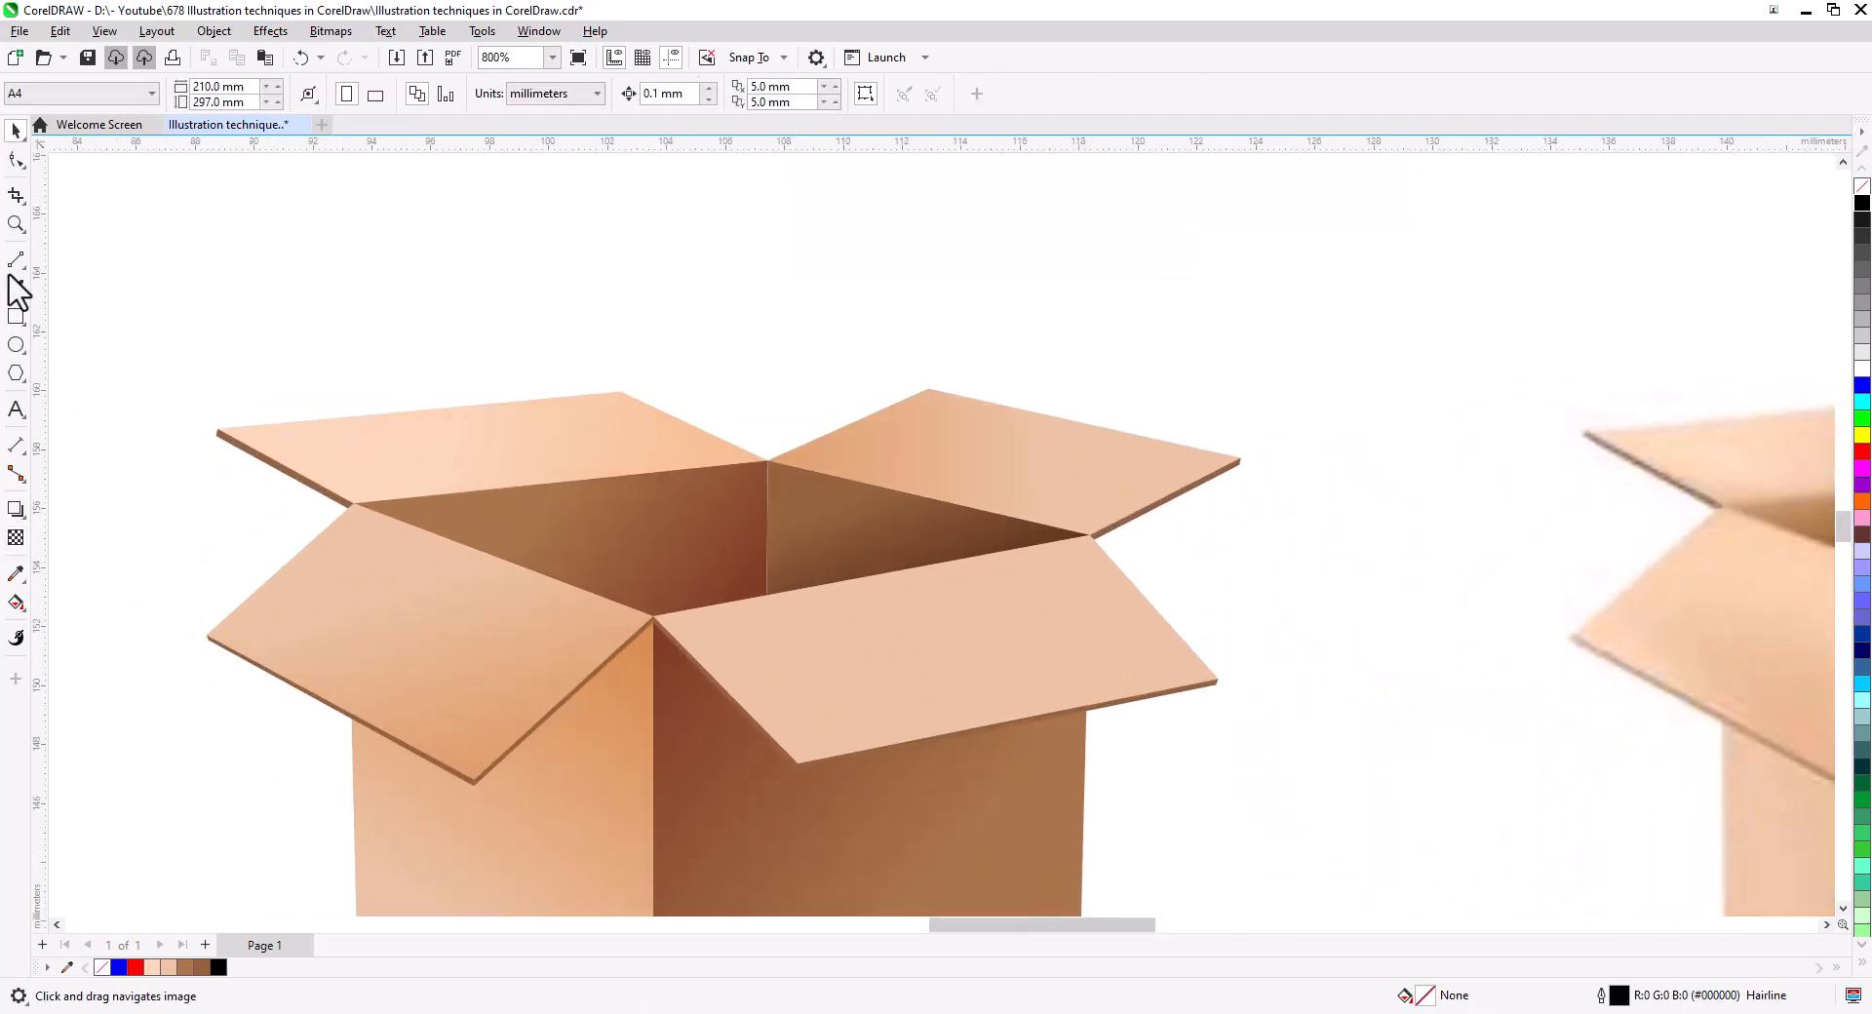
left_click(15, 260)
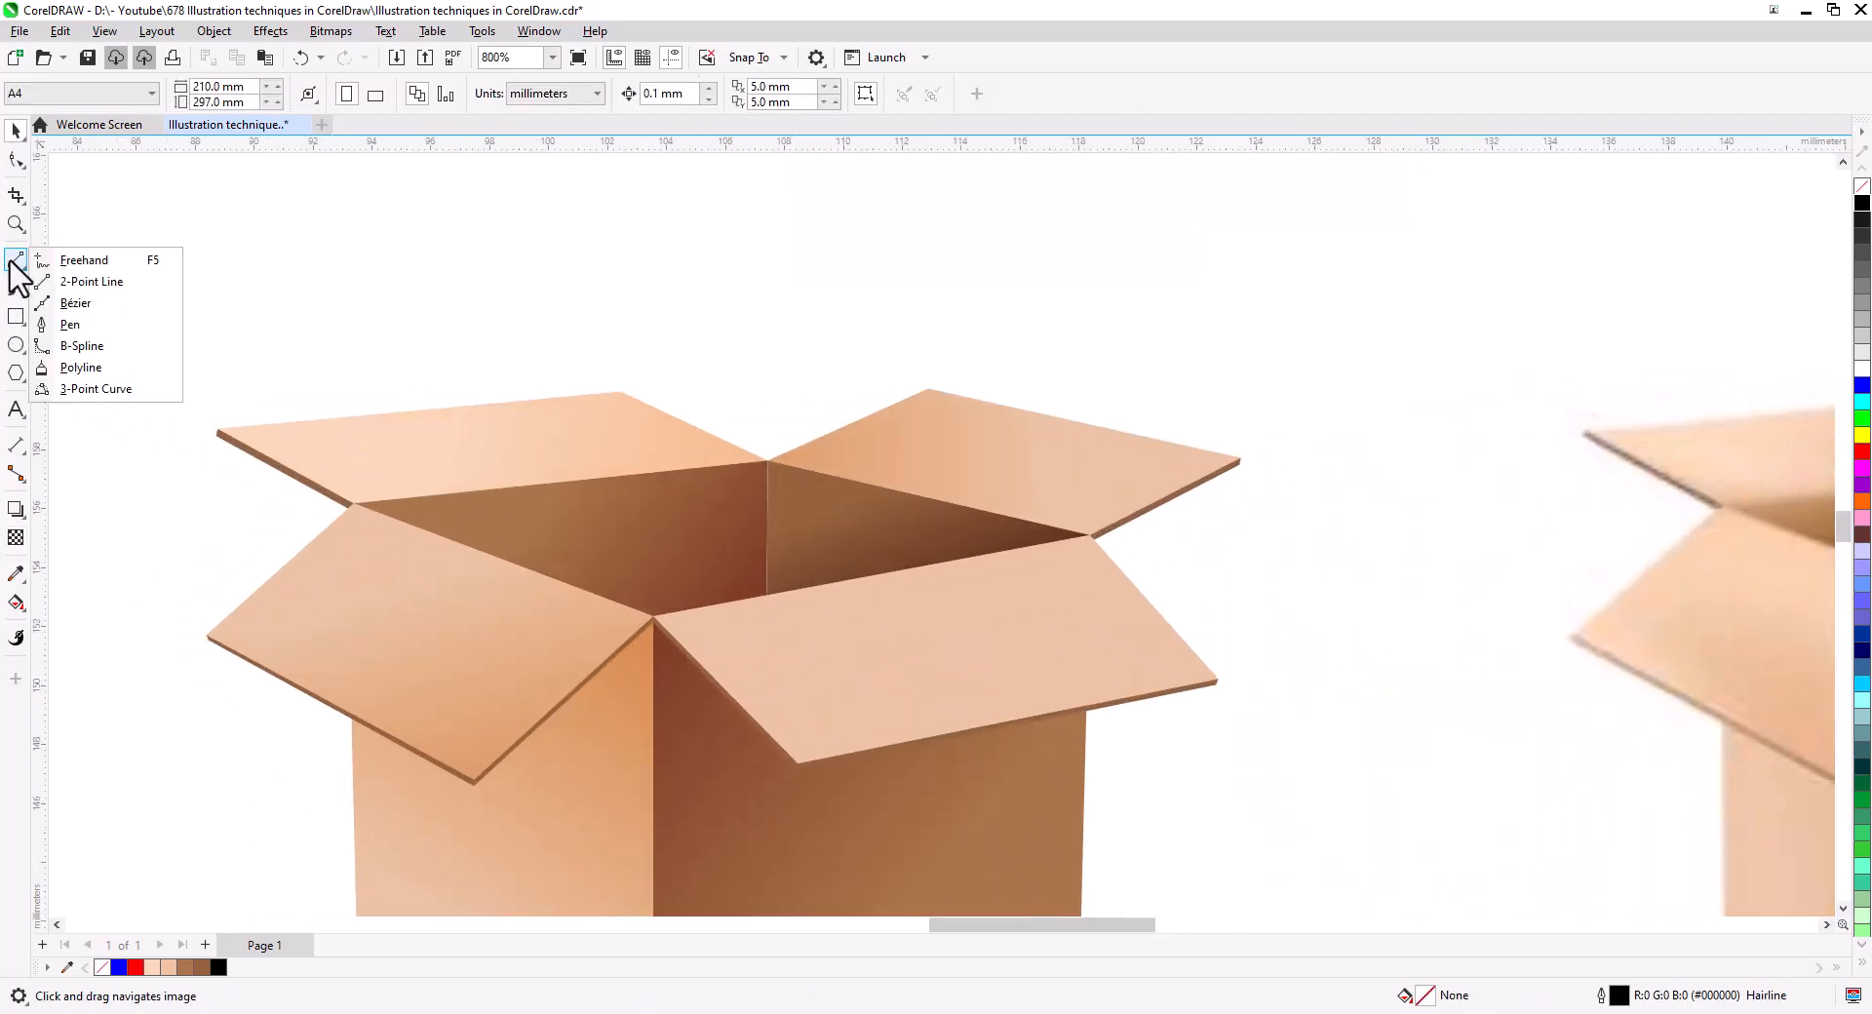
left_click(85, 259)
mouse_move(726, 466)
left_mouse_down()
mouse_move(692, 547)
mouse_move(563, 582)
left_mouse_up()
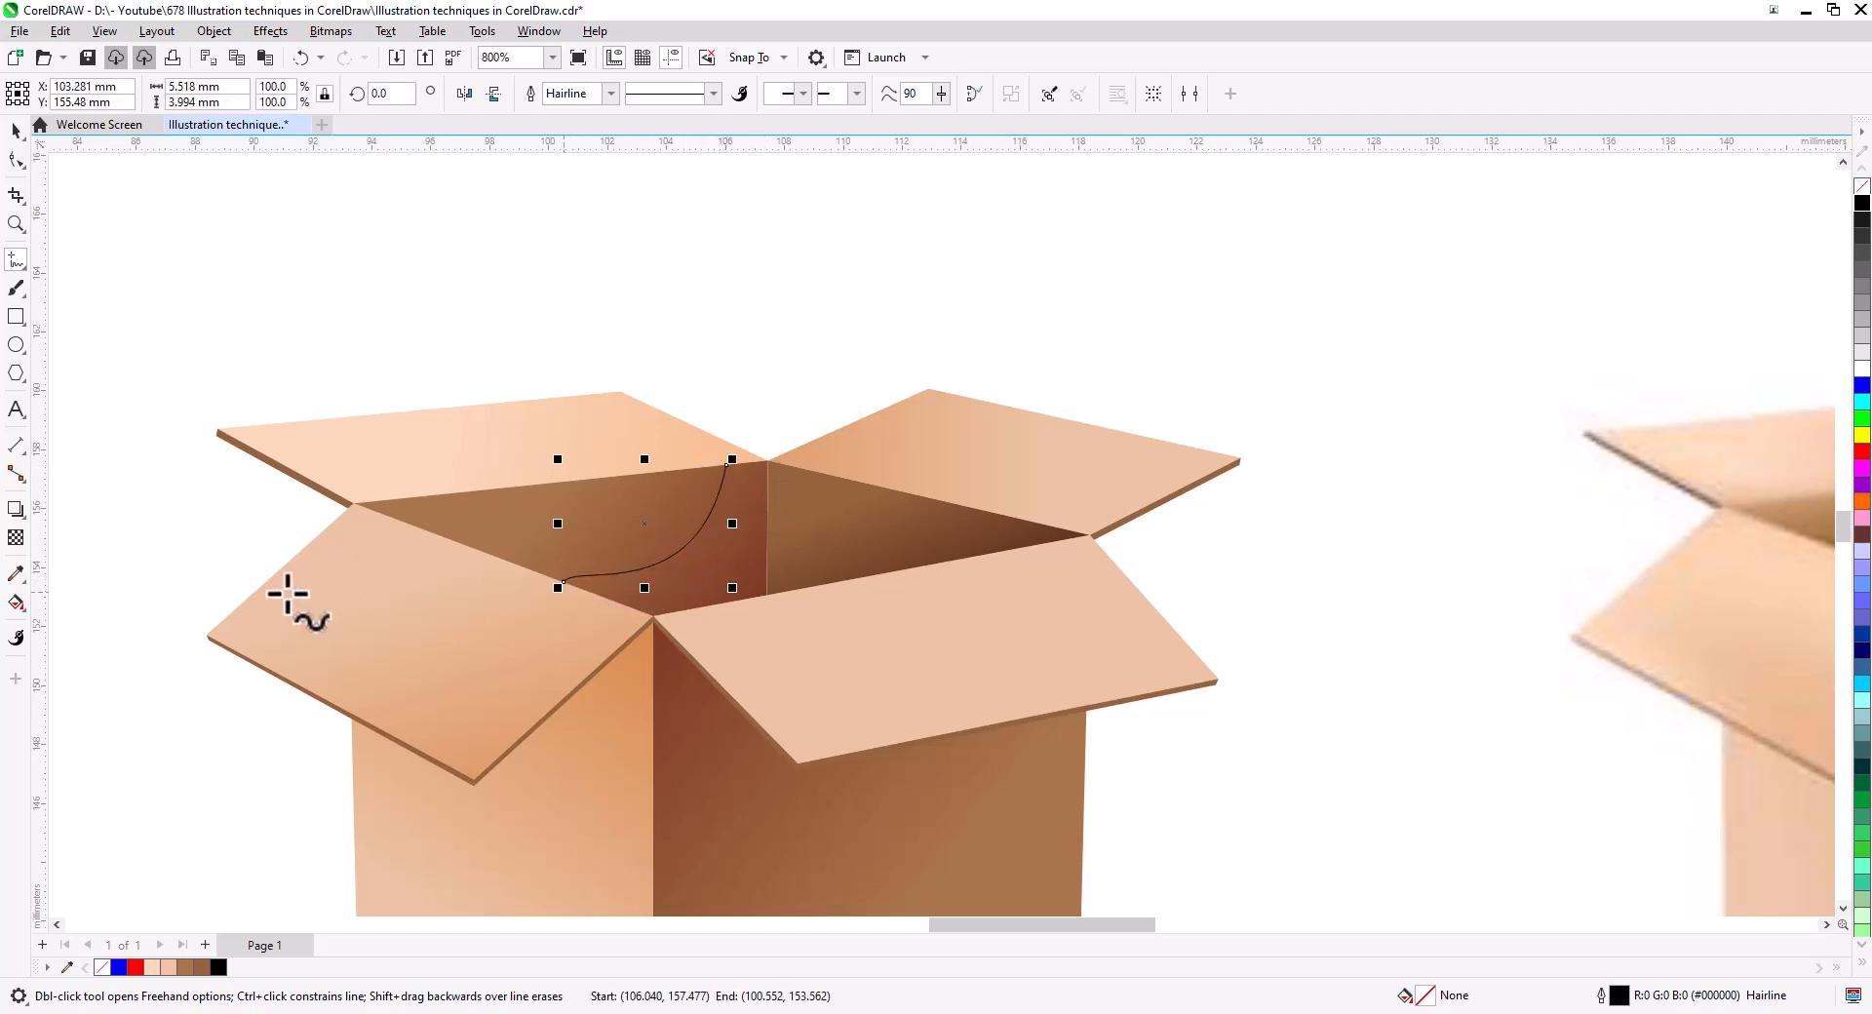
- Create a Smart Fill shape from the region between the curve and the inner corner, and remove its outline
left_click(16, 602)
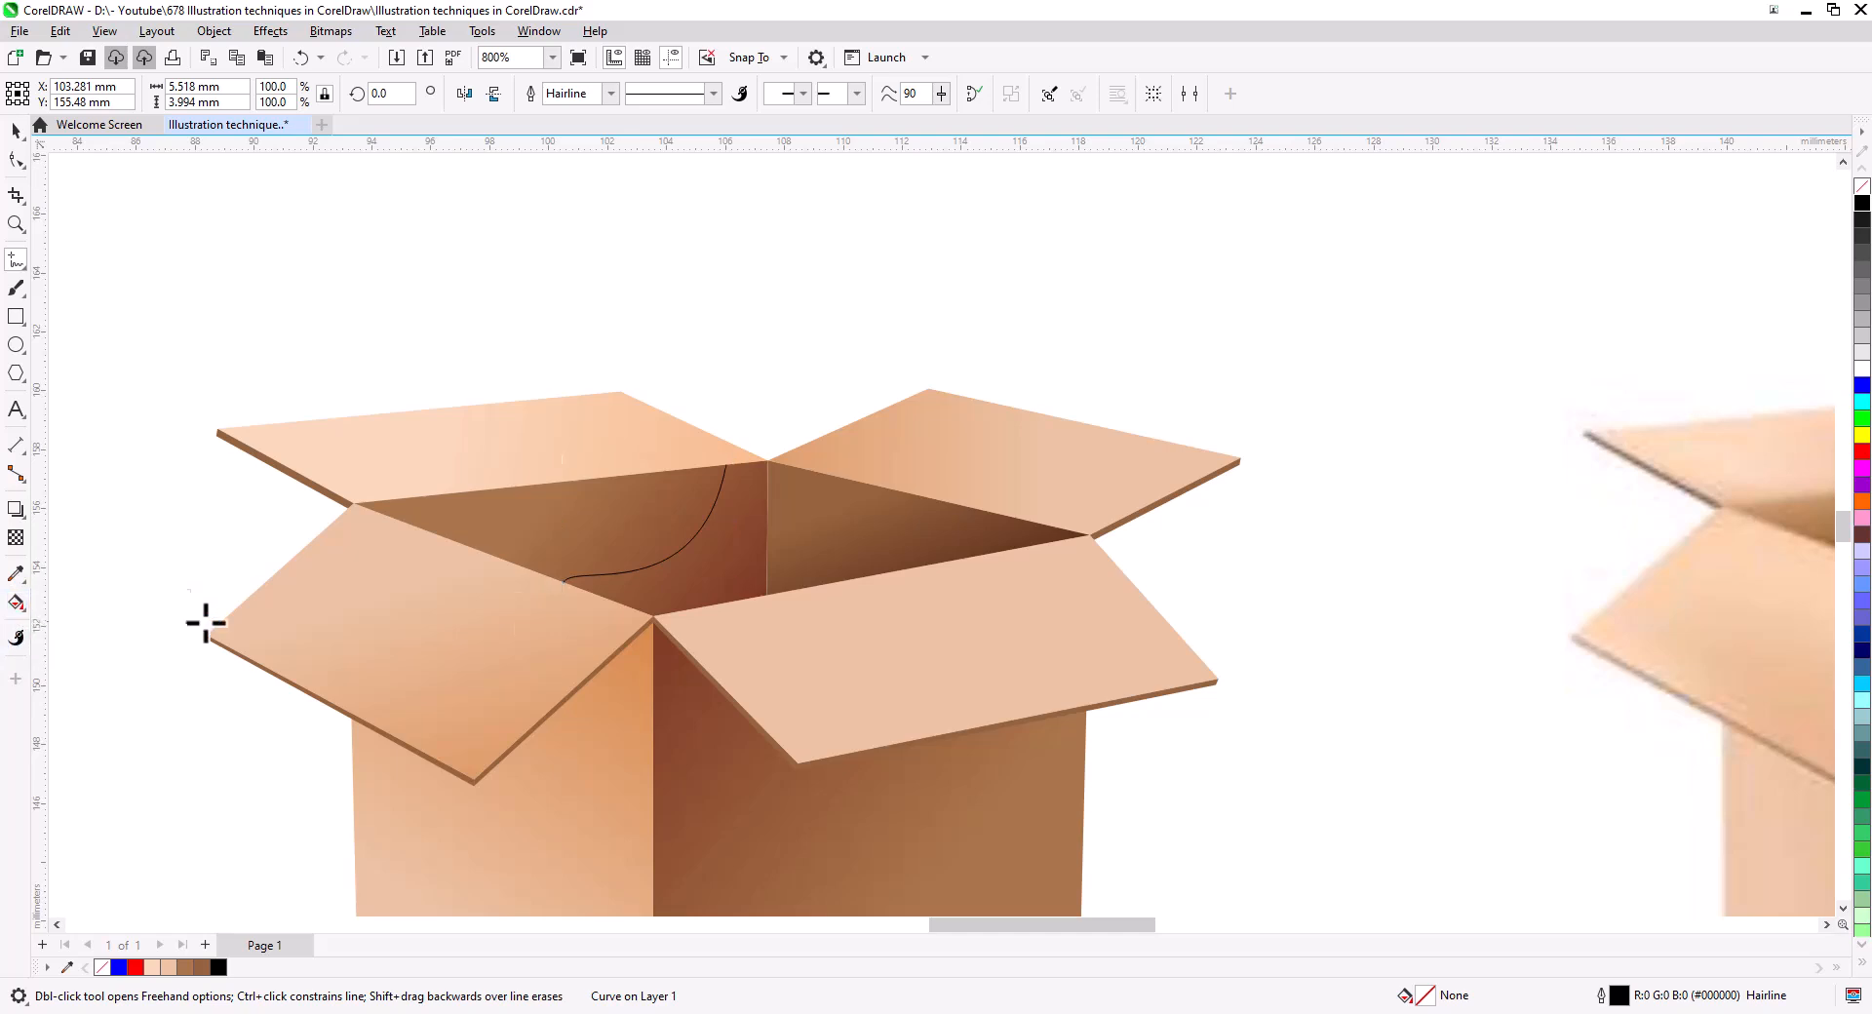
left_click(146, 622)
left_click(659, 577)
key("space")
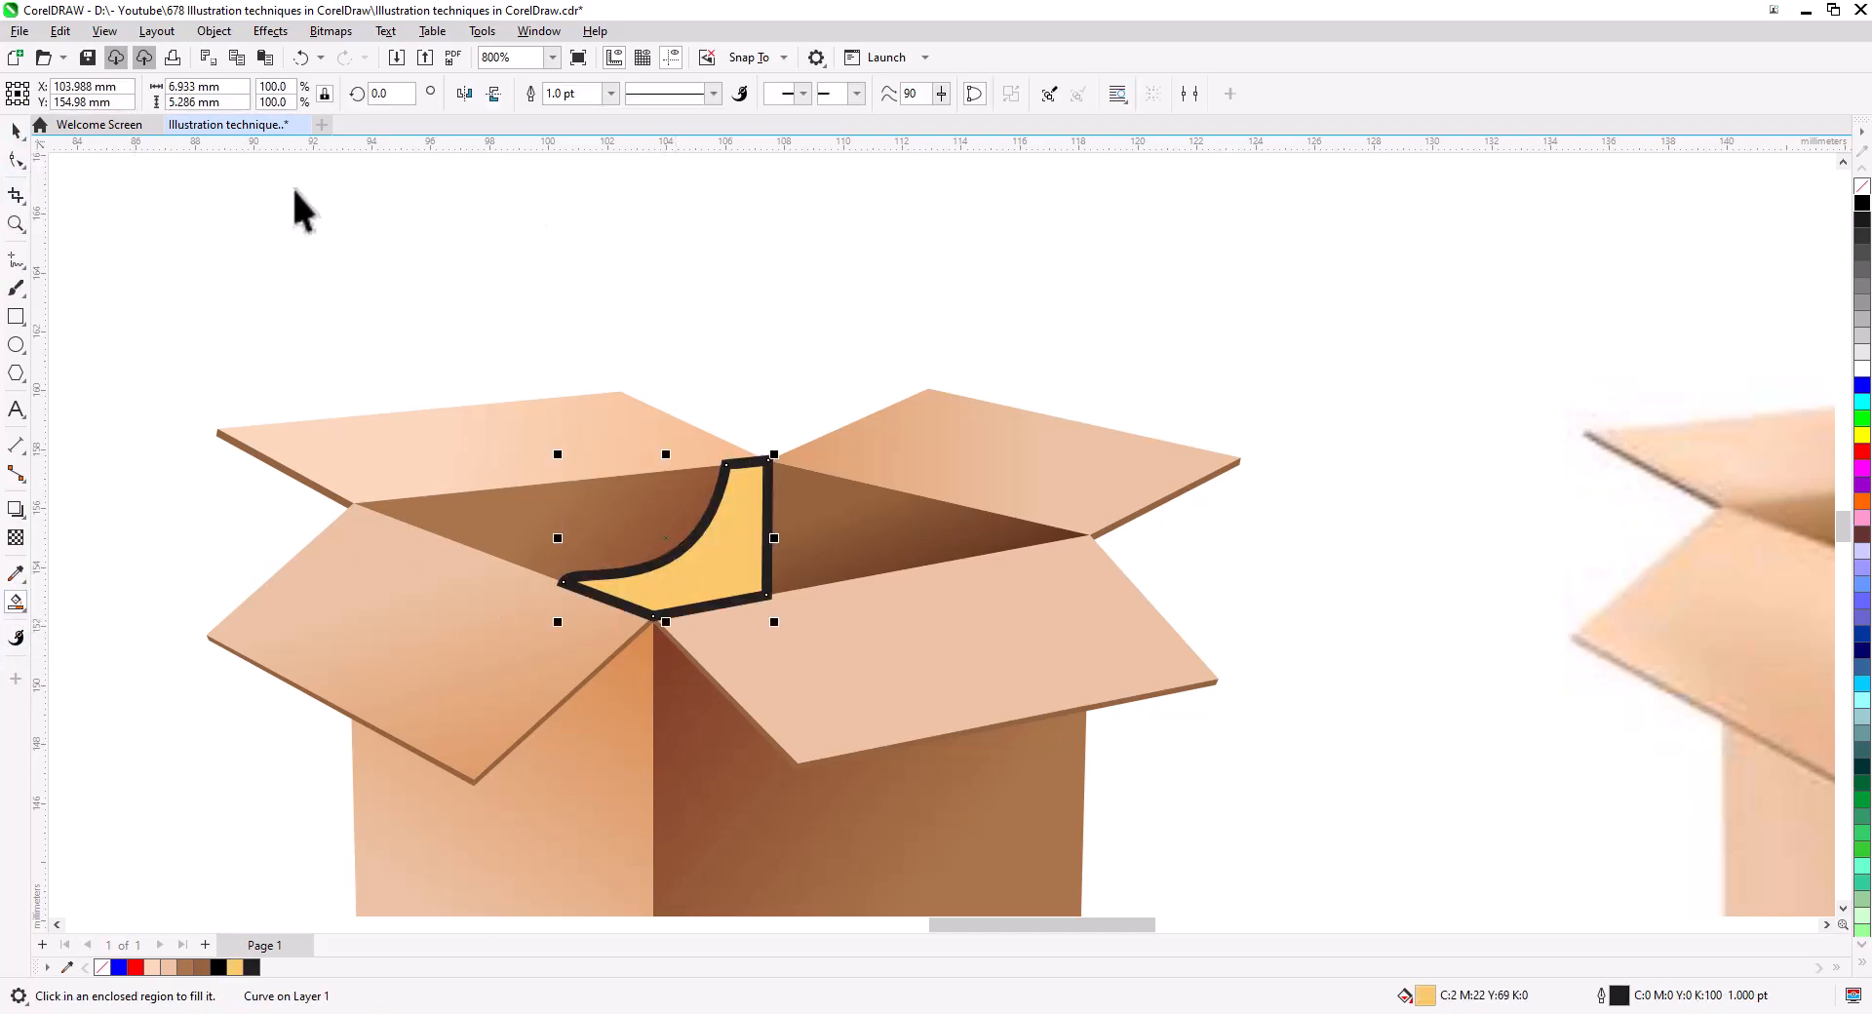
right_click(1861, 190)
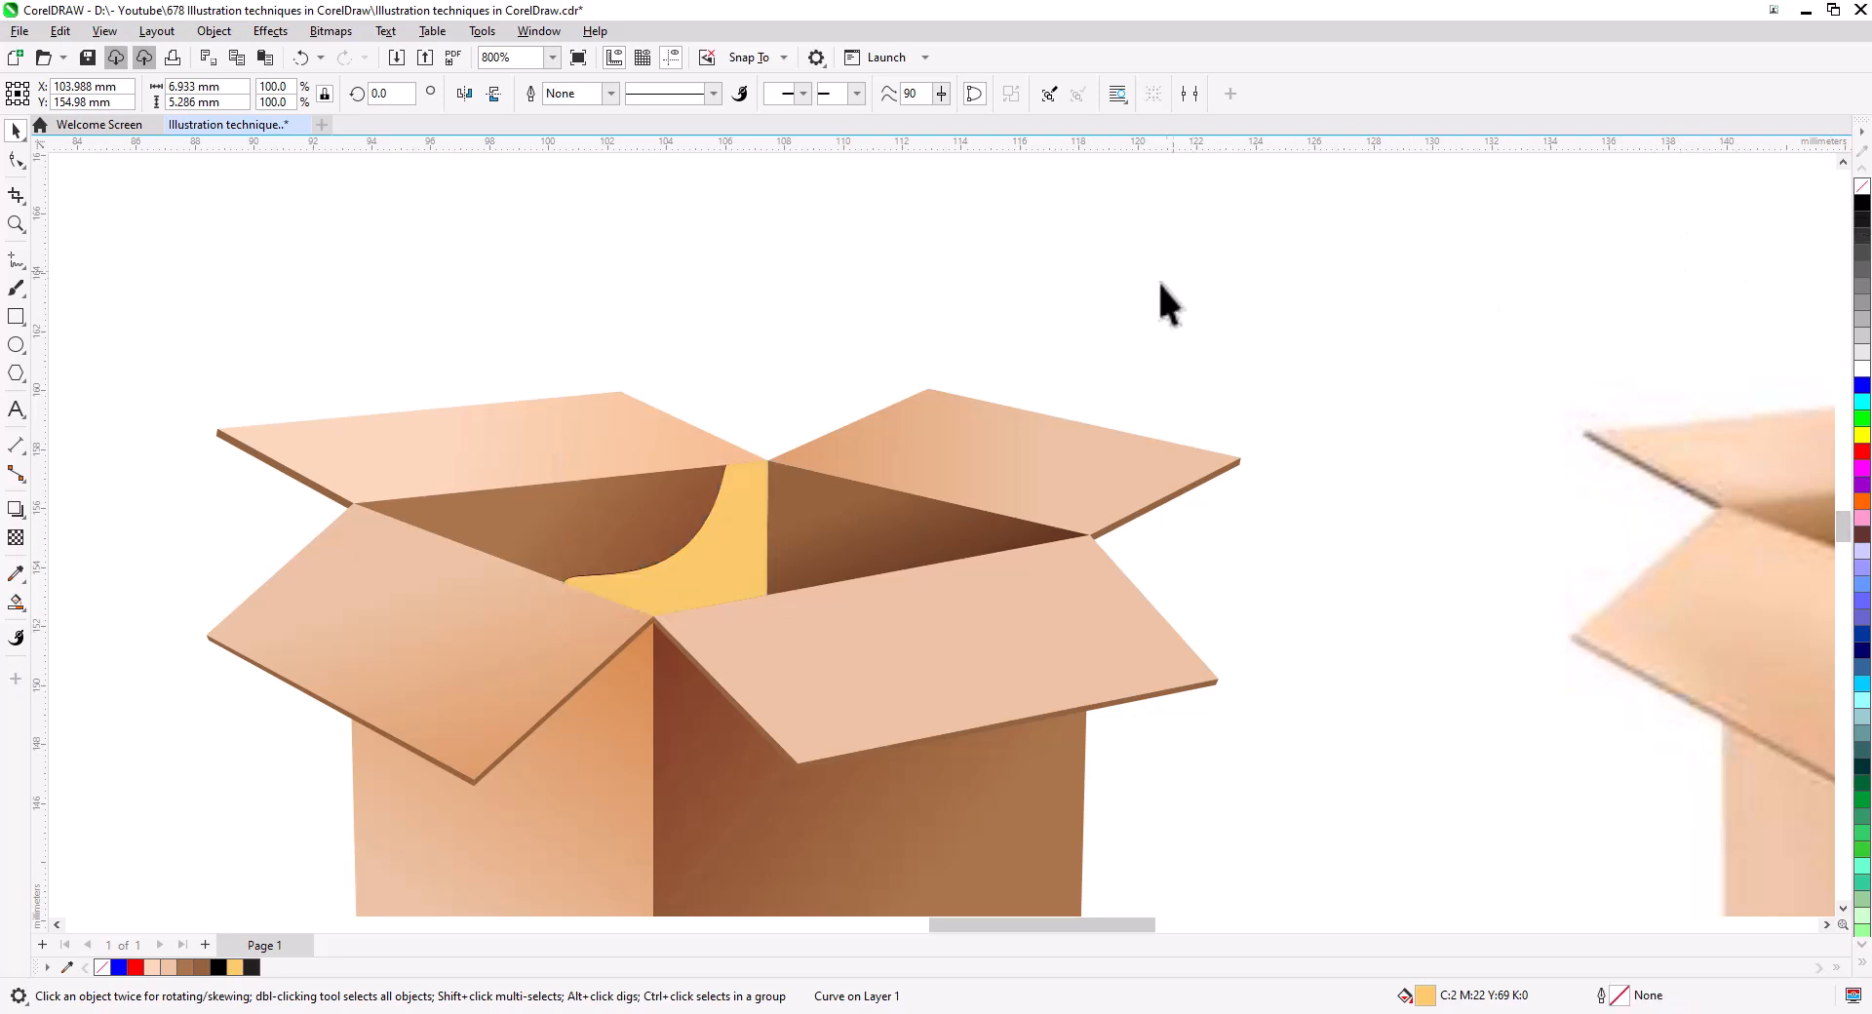
- Delete the freehand guide curve and fill the curved inner corner shape with black
left_click(1170, 268)
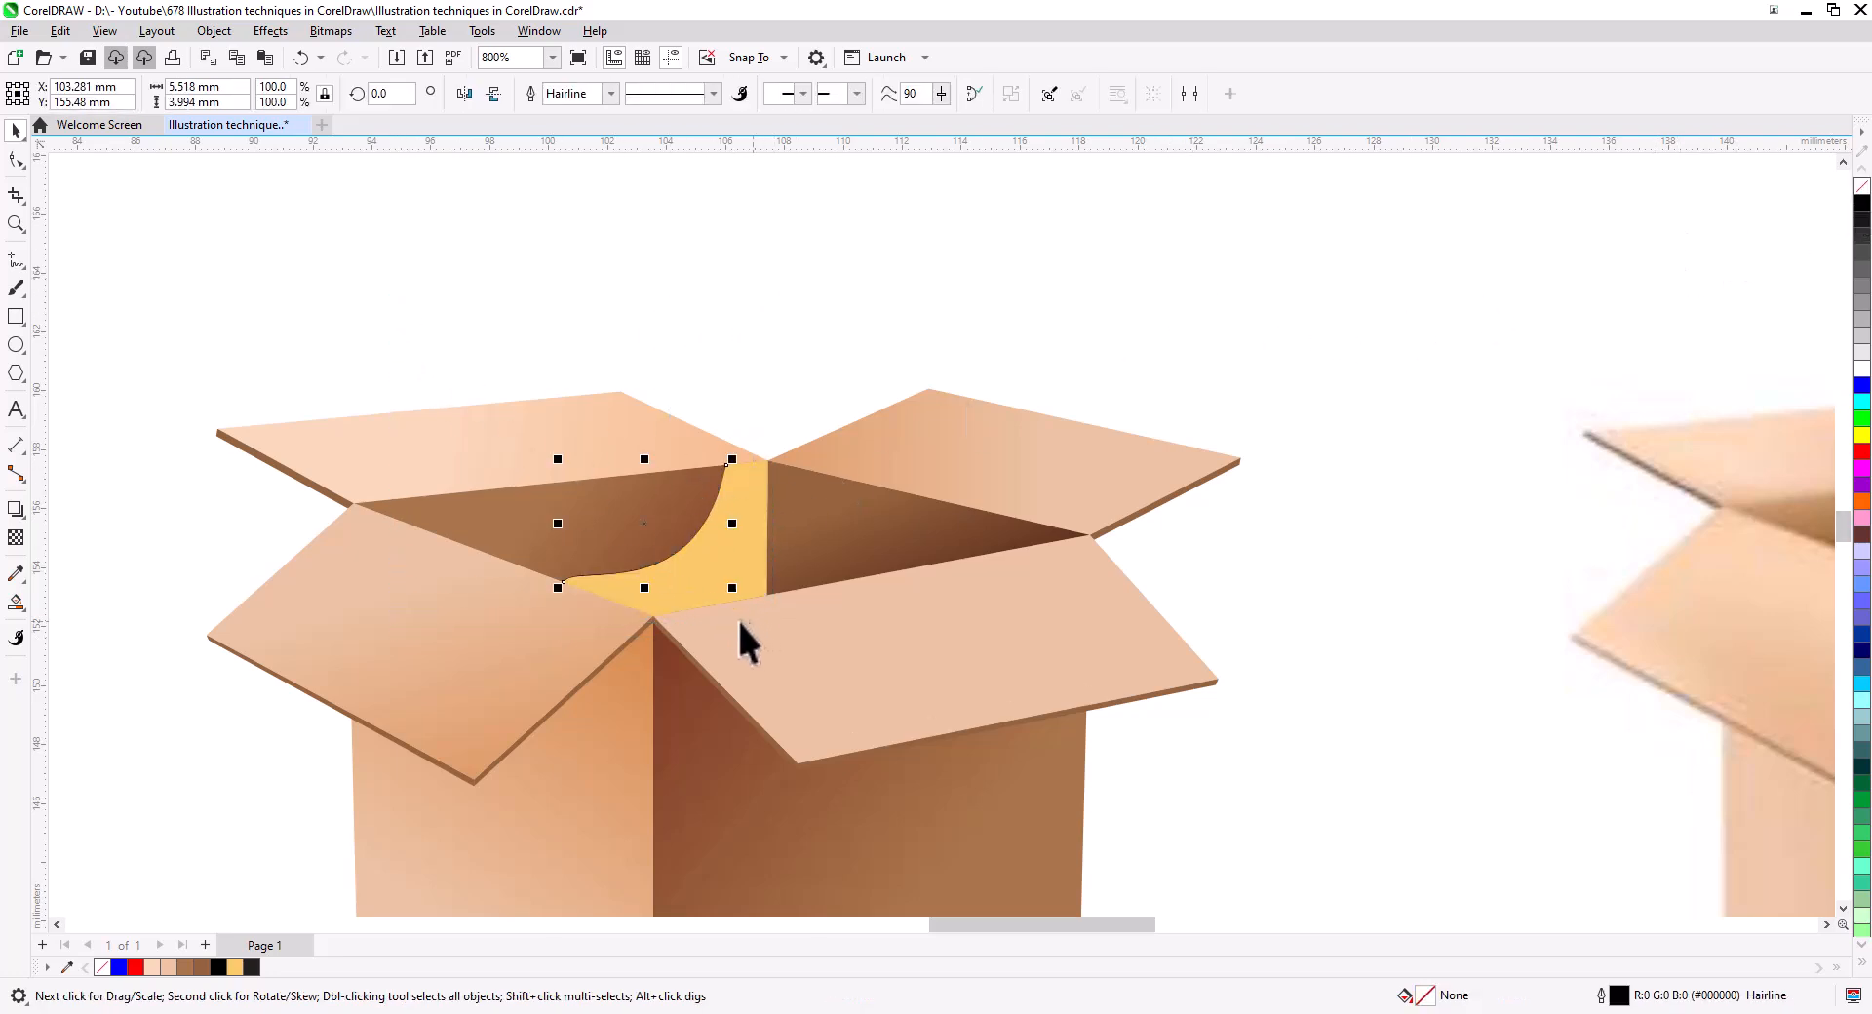
left_click(729, 589)
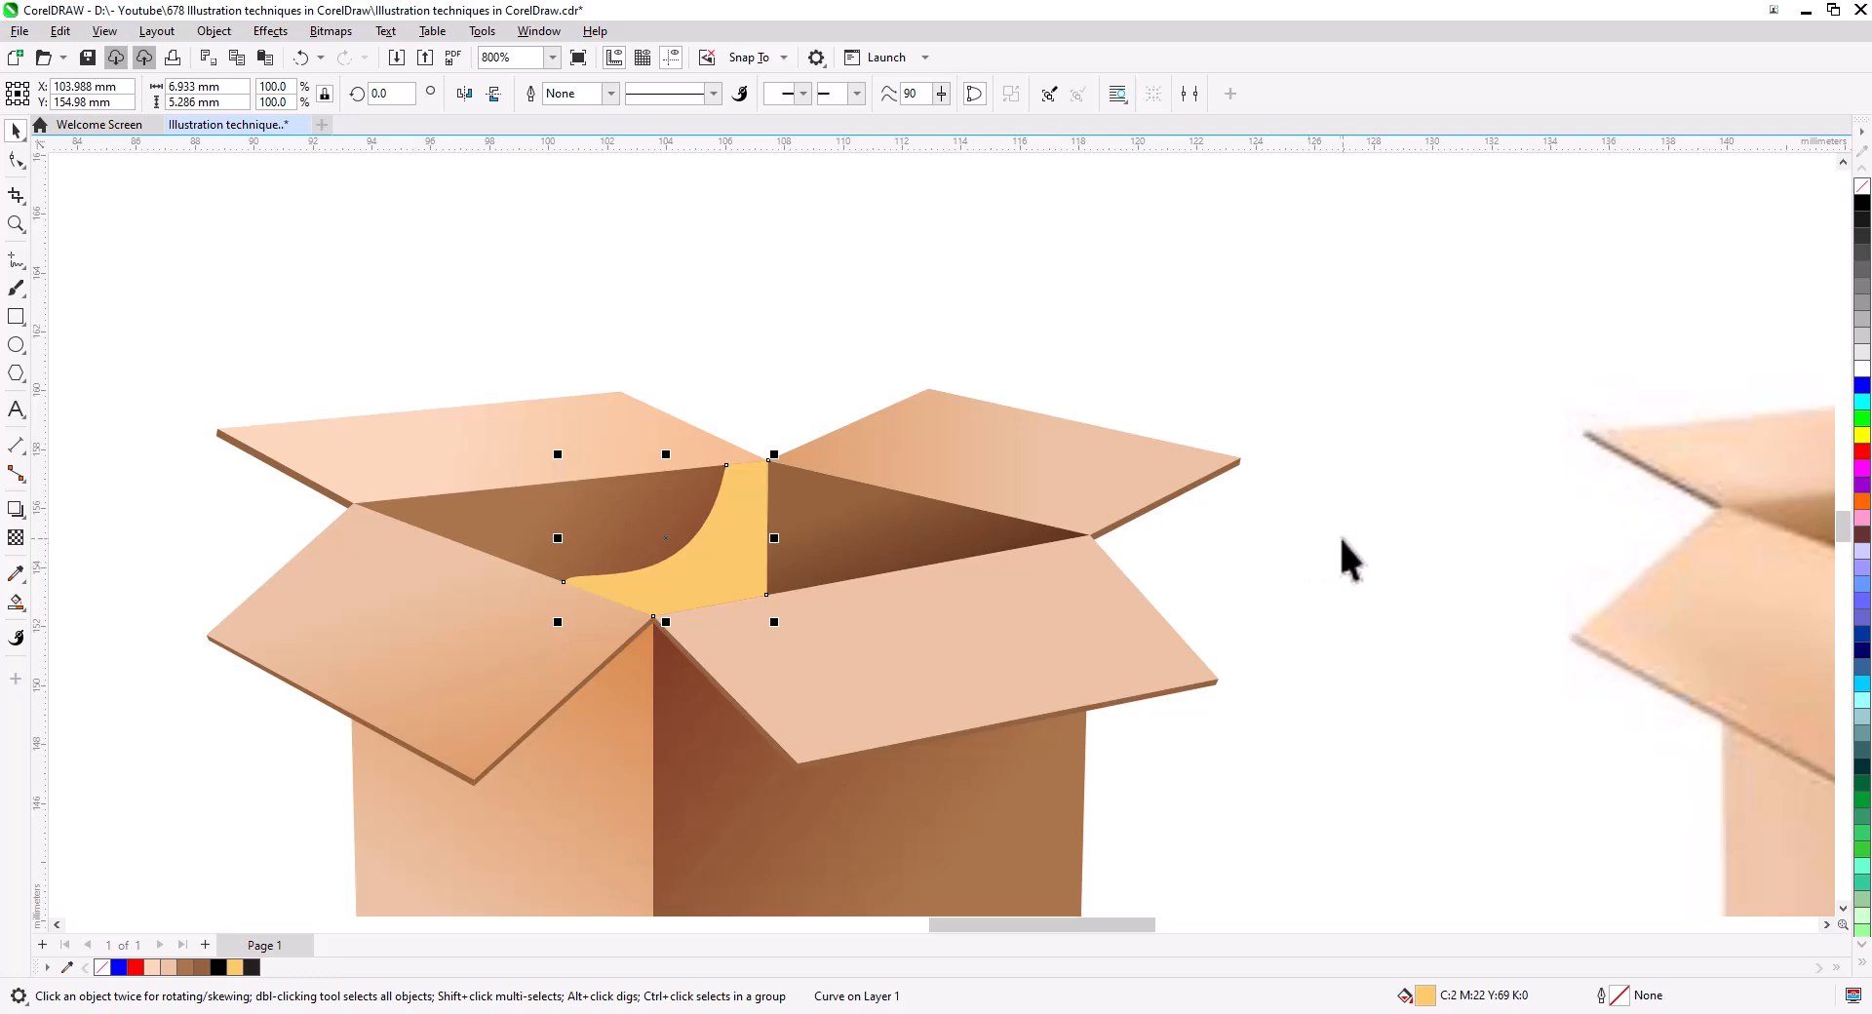
scroll(1265, 606, "down", 3)
left_click_drag(1307, 655, 1019, 681)
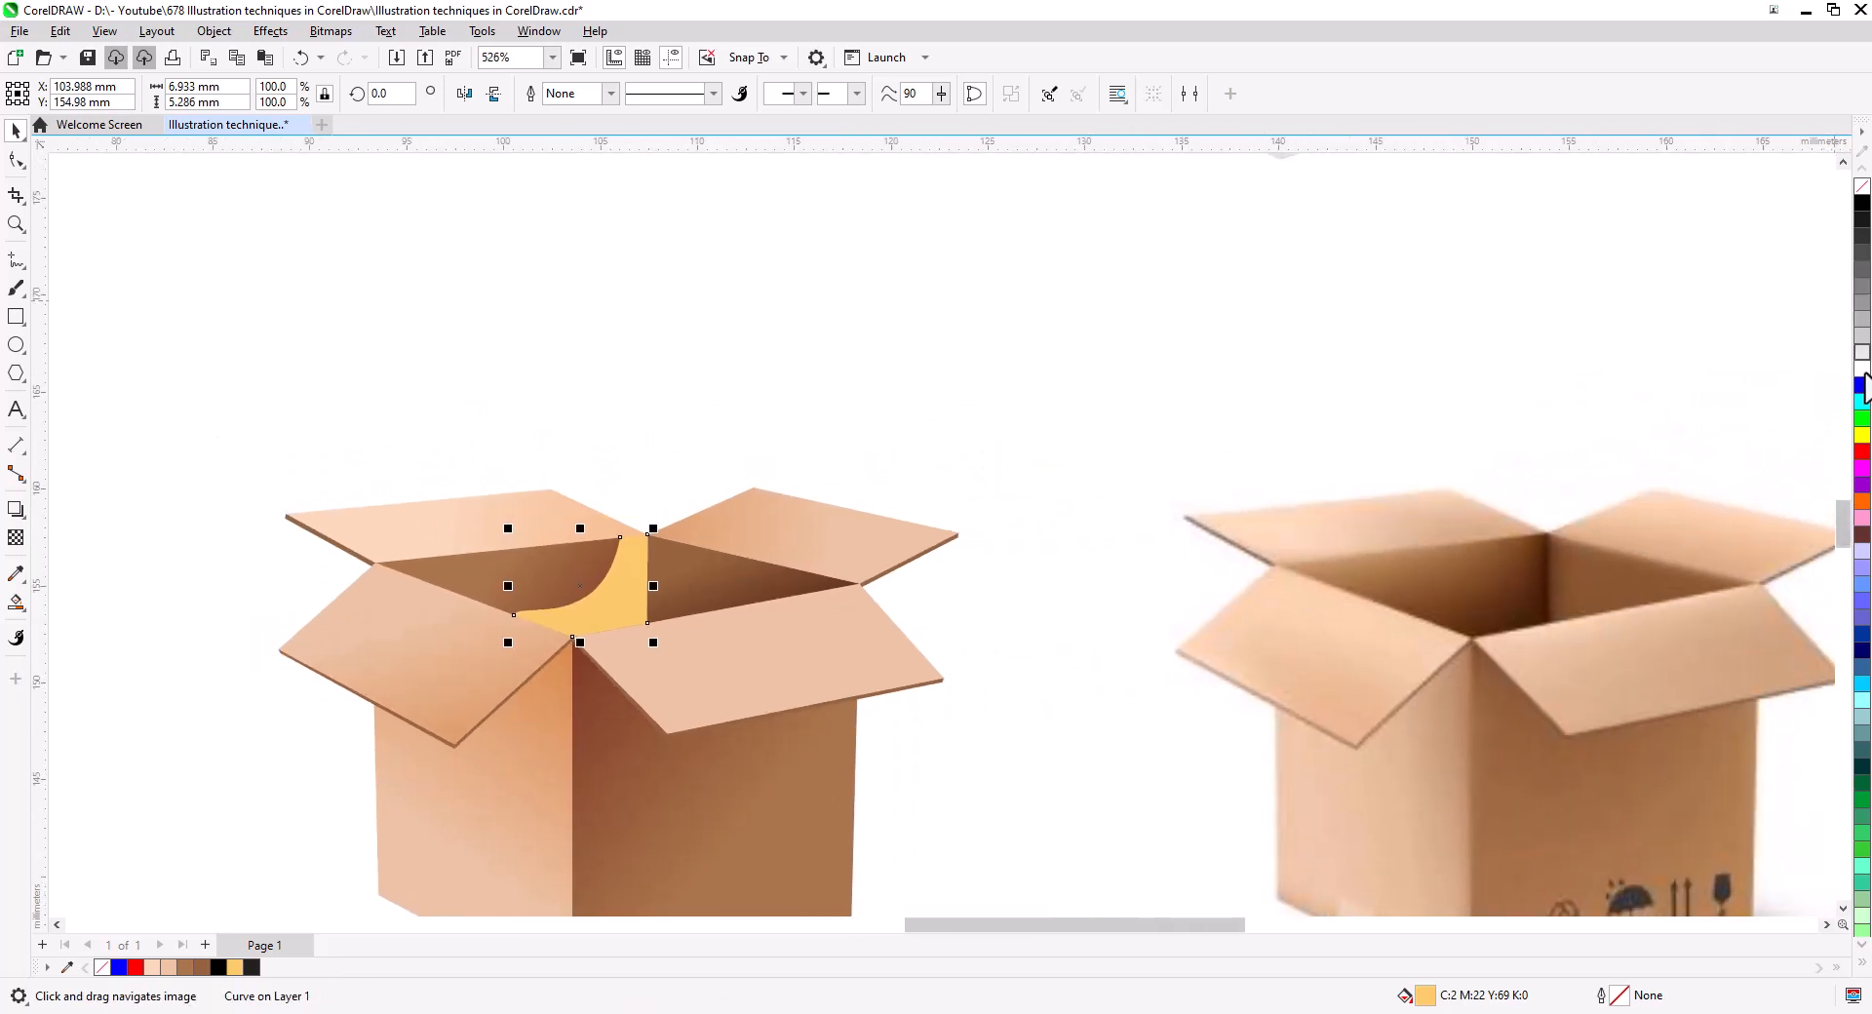
left_click(1862, 204)
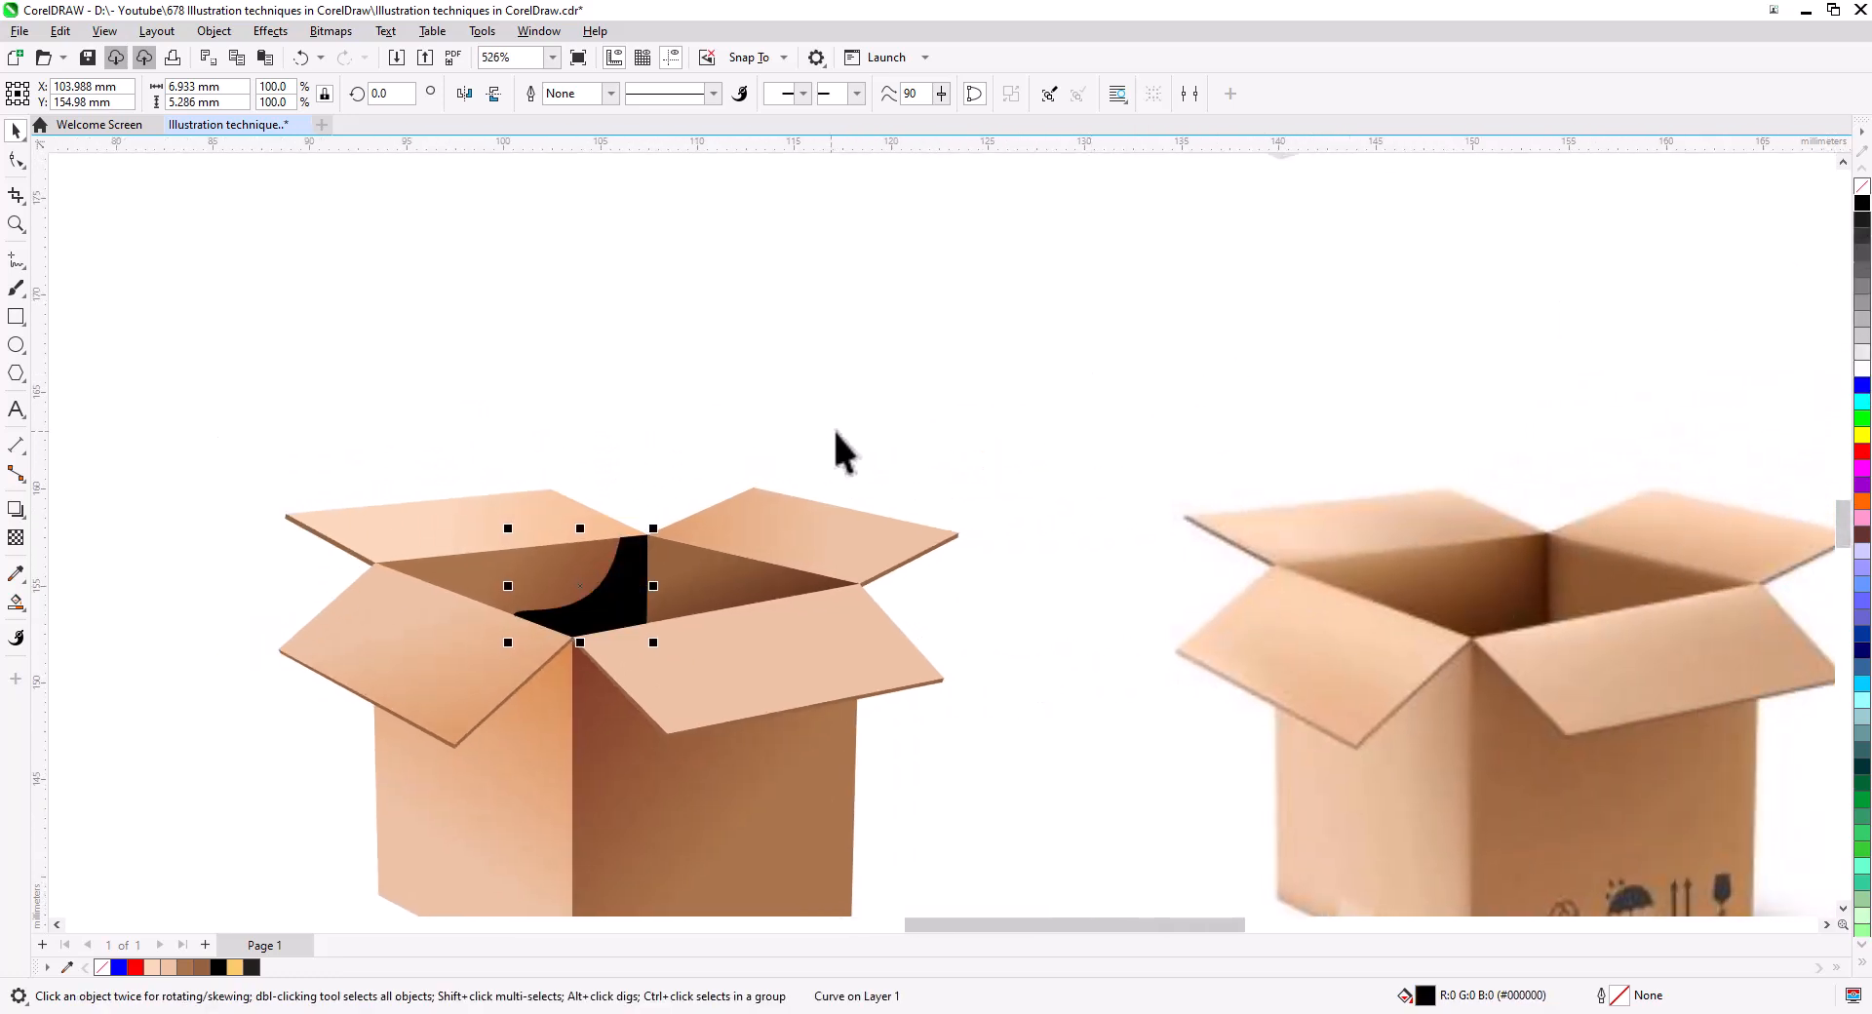
- Apply a Gaussian Blur with a radius of 12.3 to the black corner shape inside the box
left_click(270, 31)
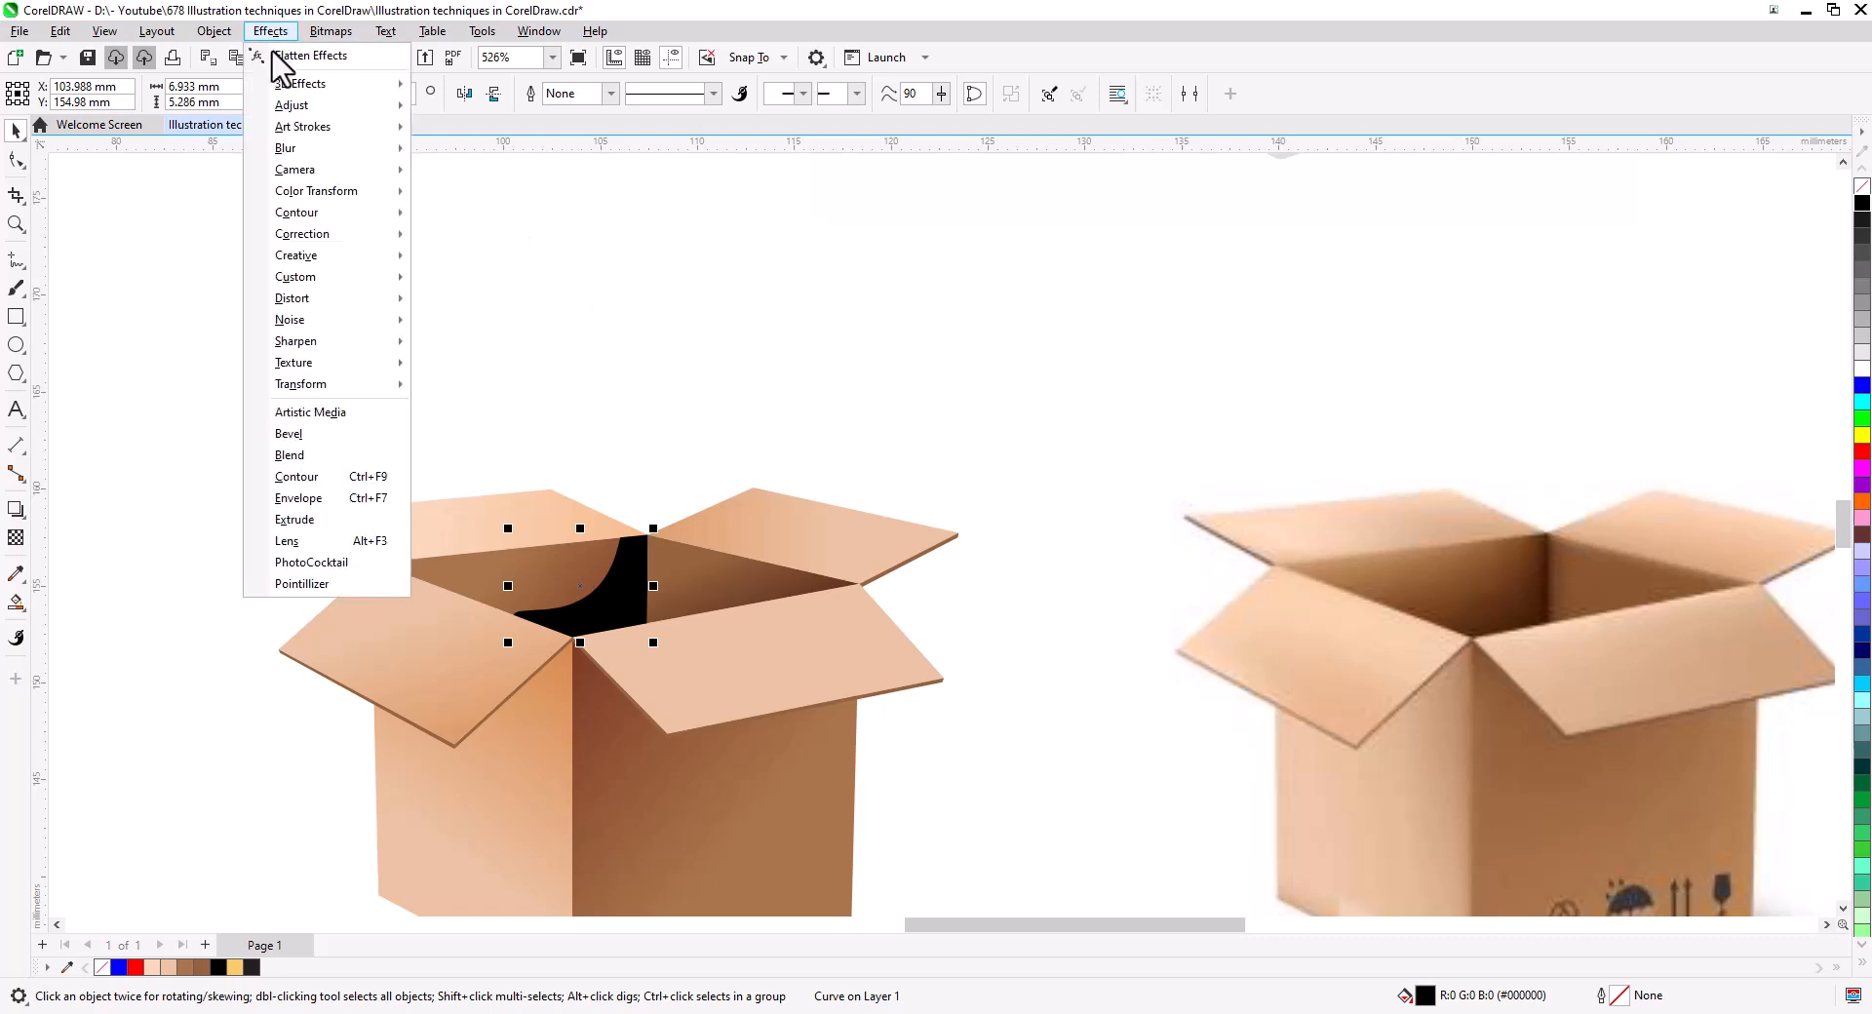
mouse_move(293, 151)
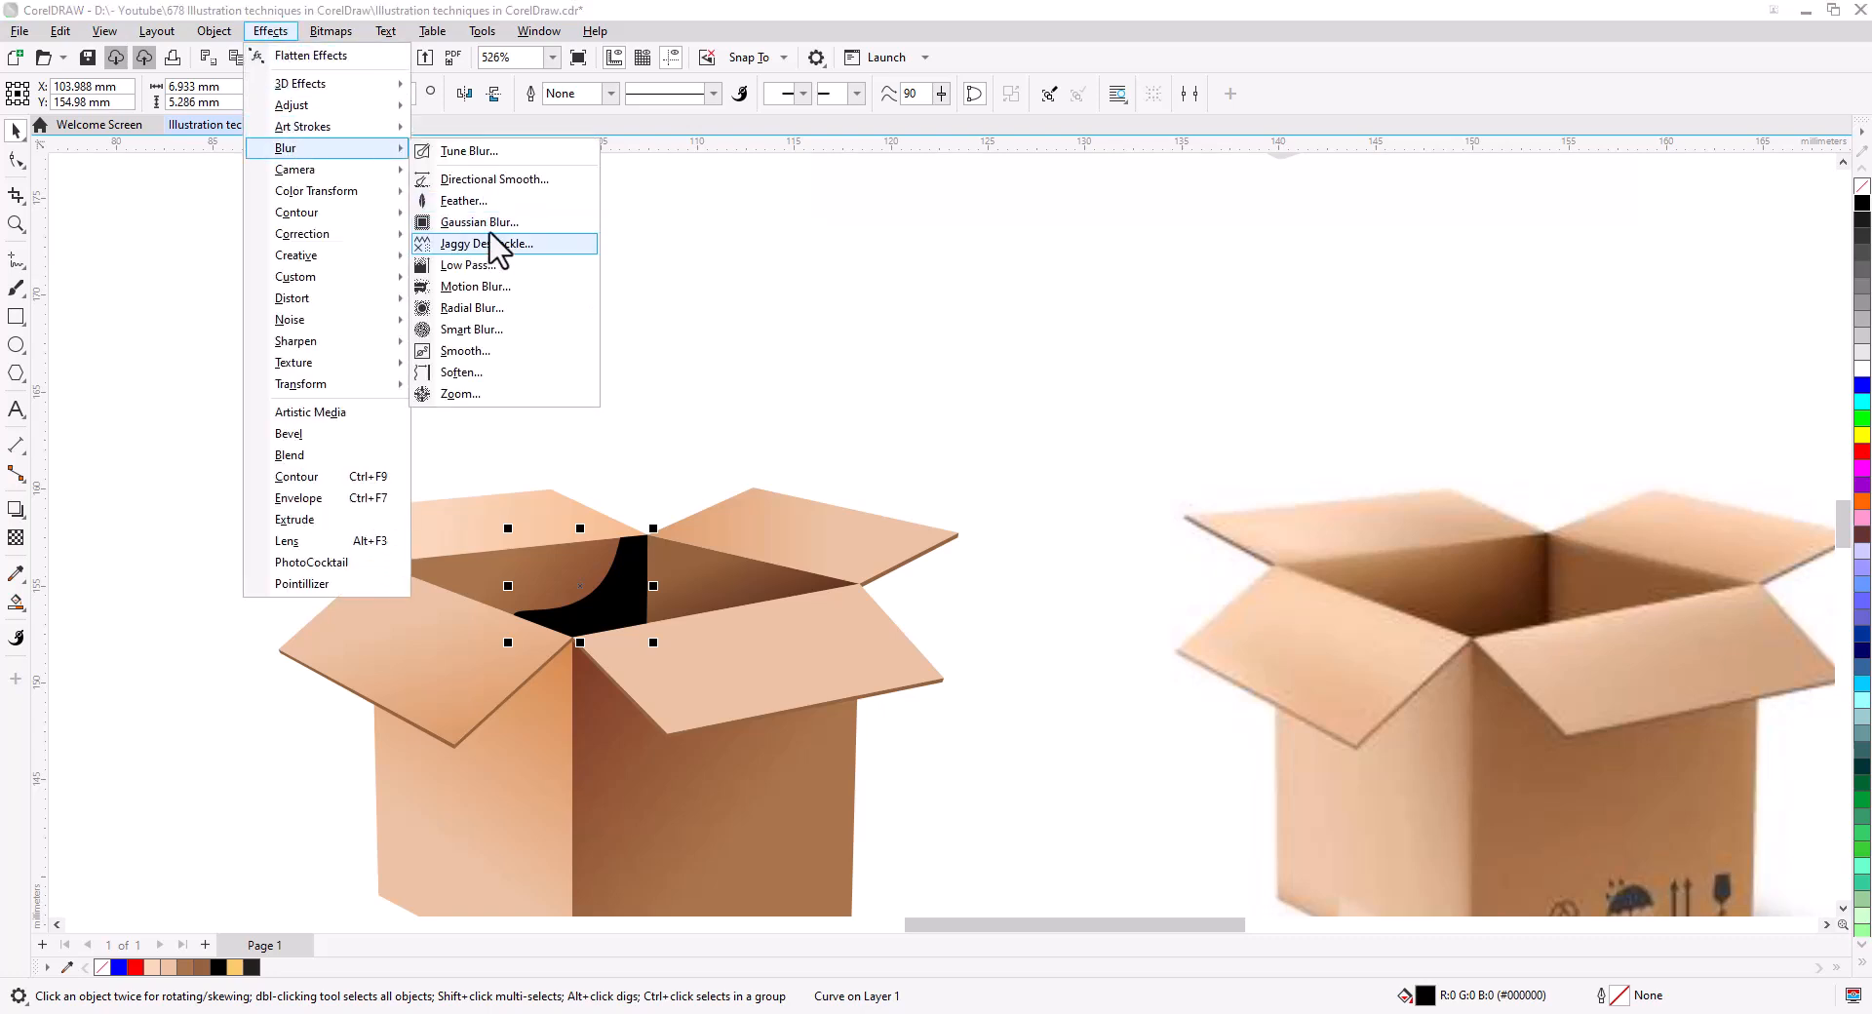
left_click(493, 222)
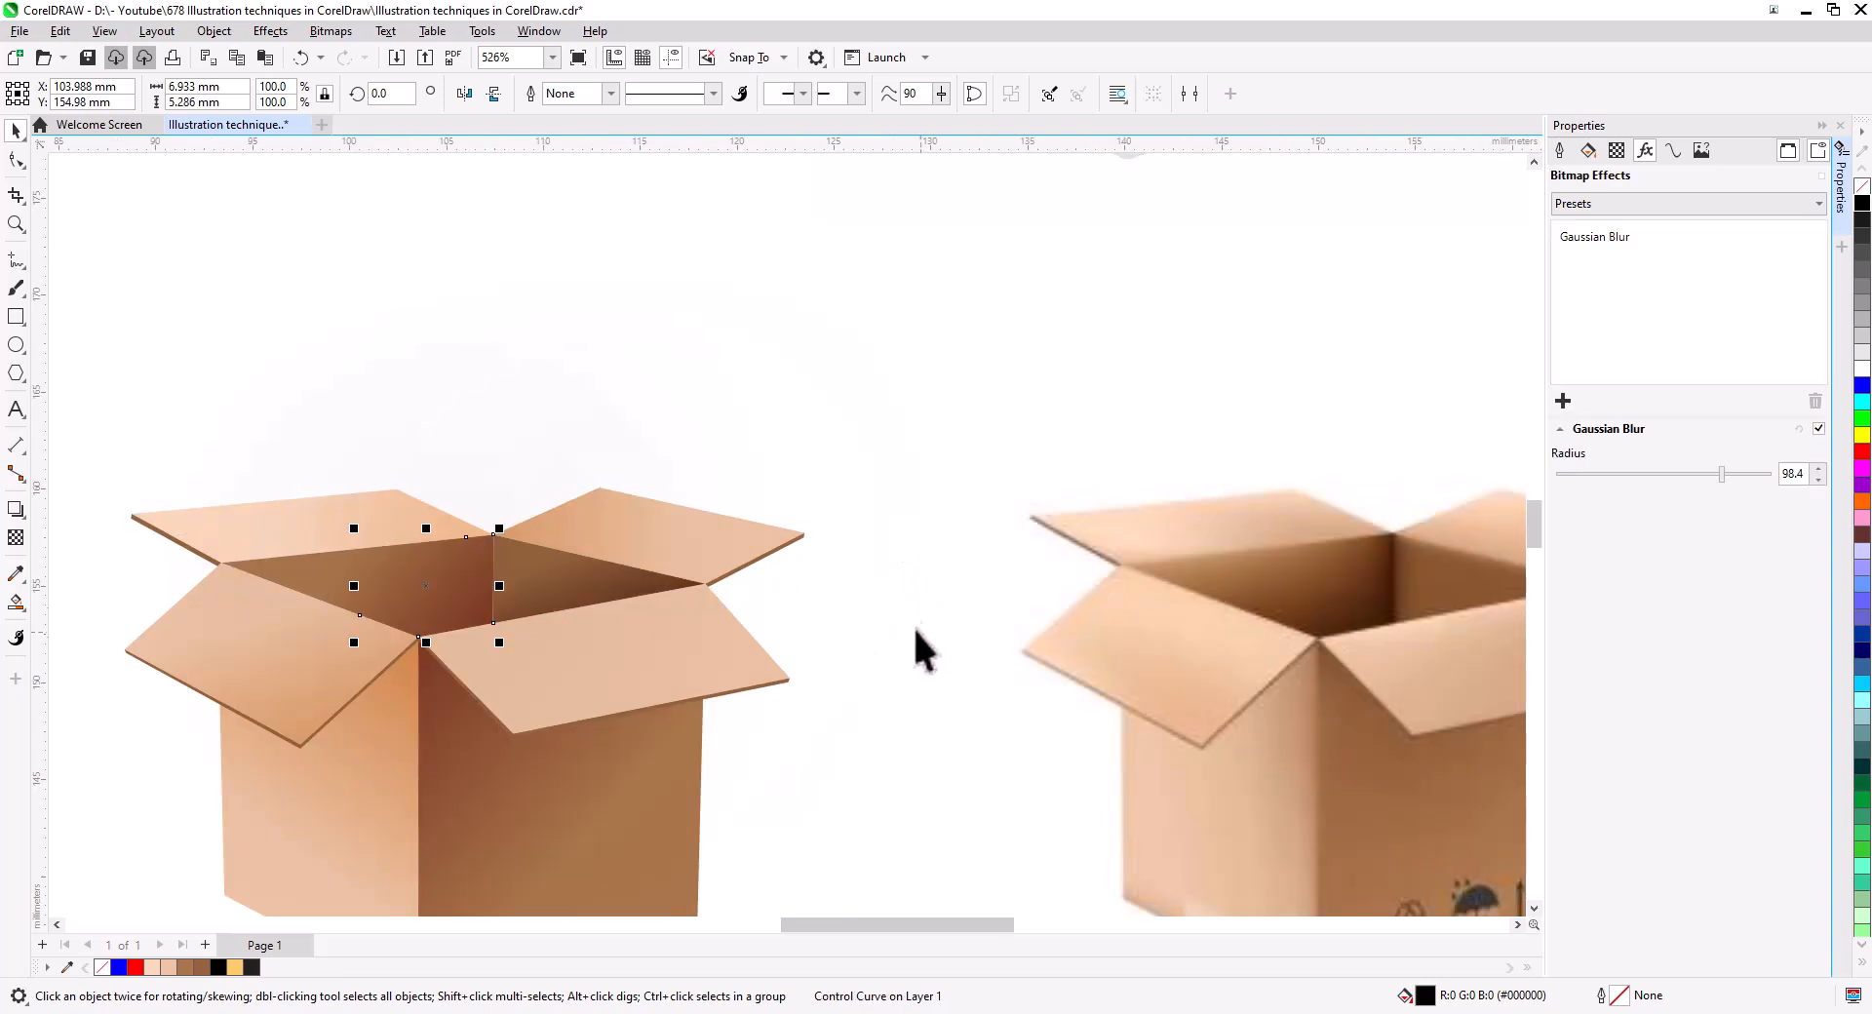
left_click(1623, 474)
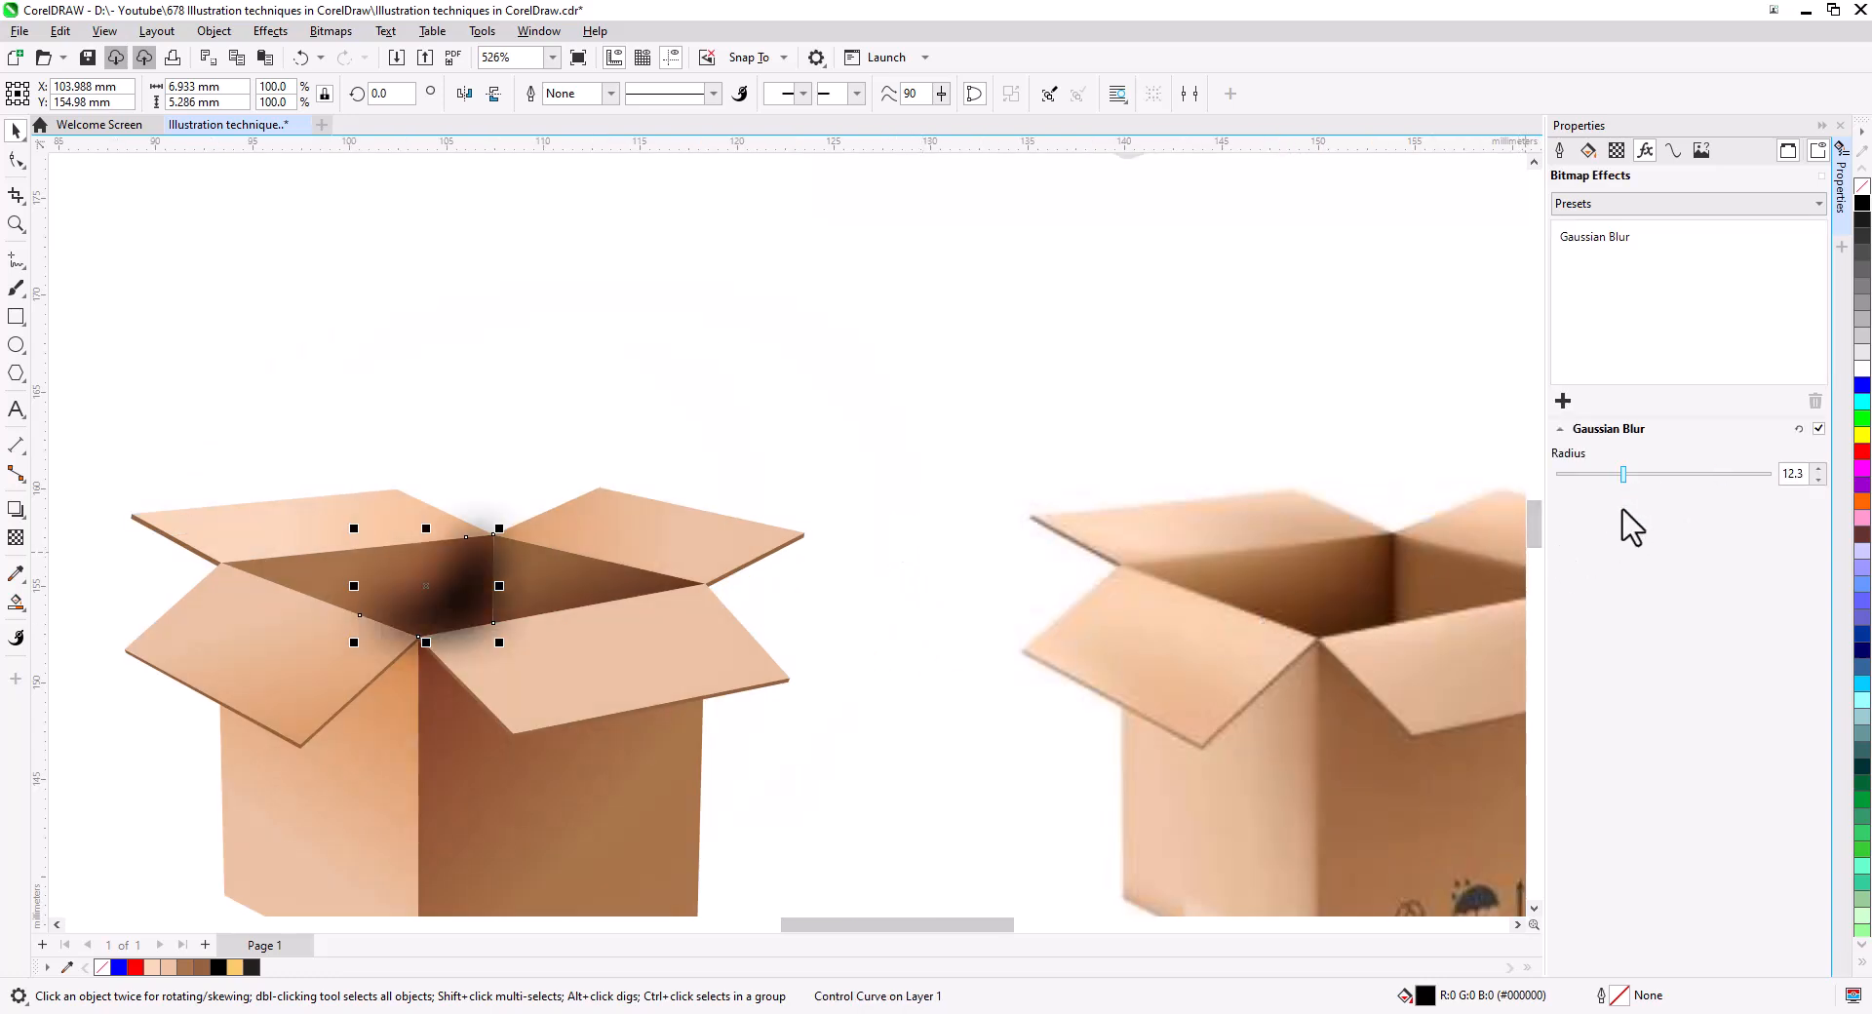
left_click(1638, 475)
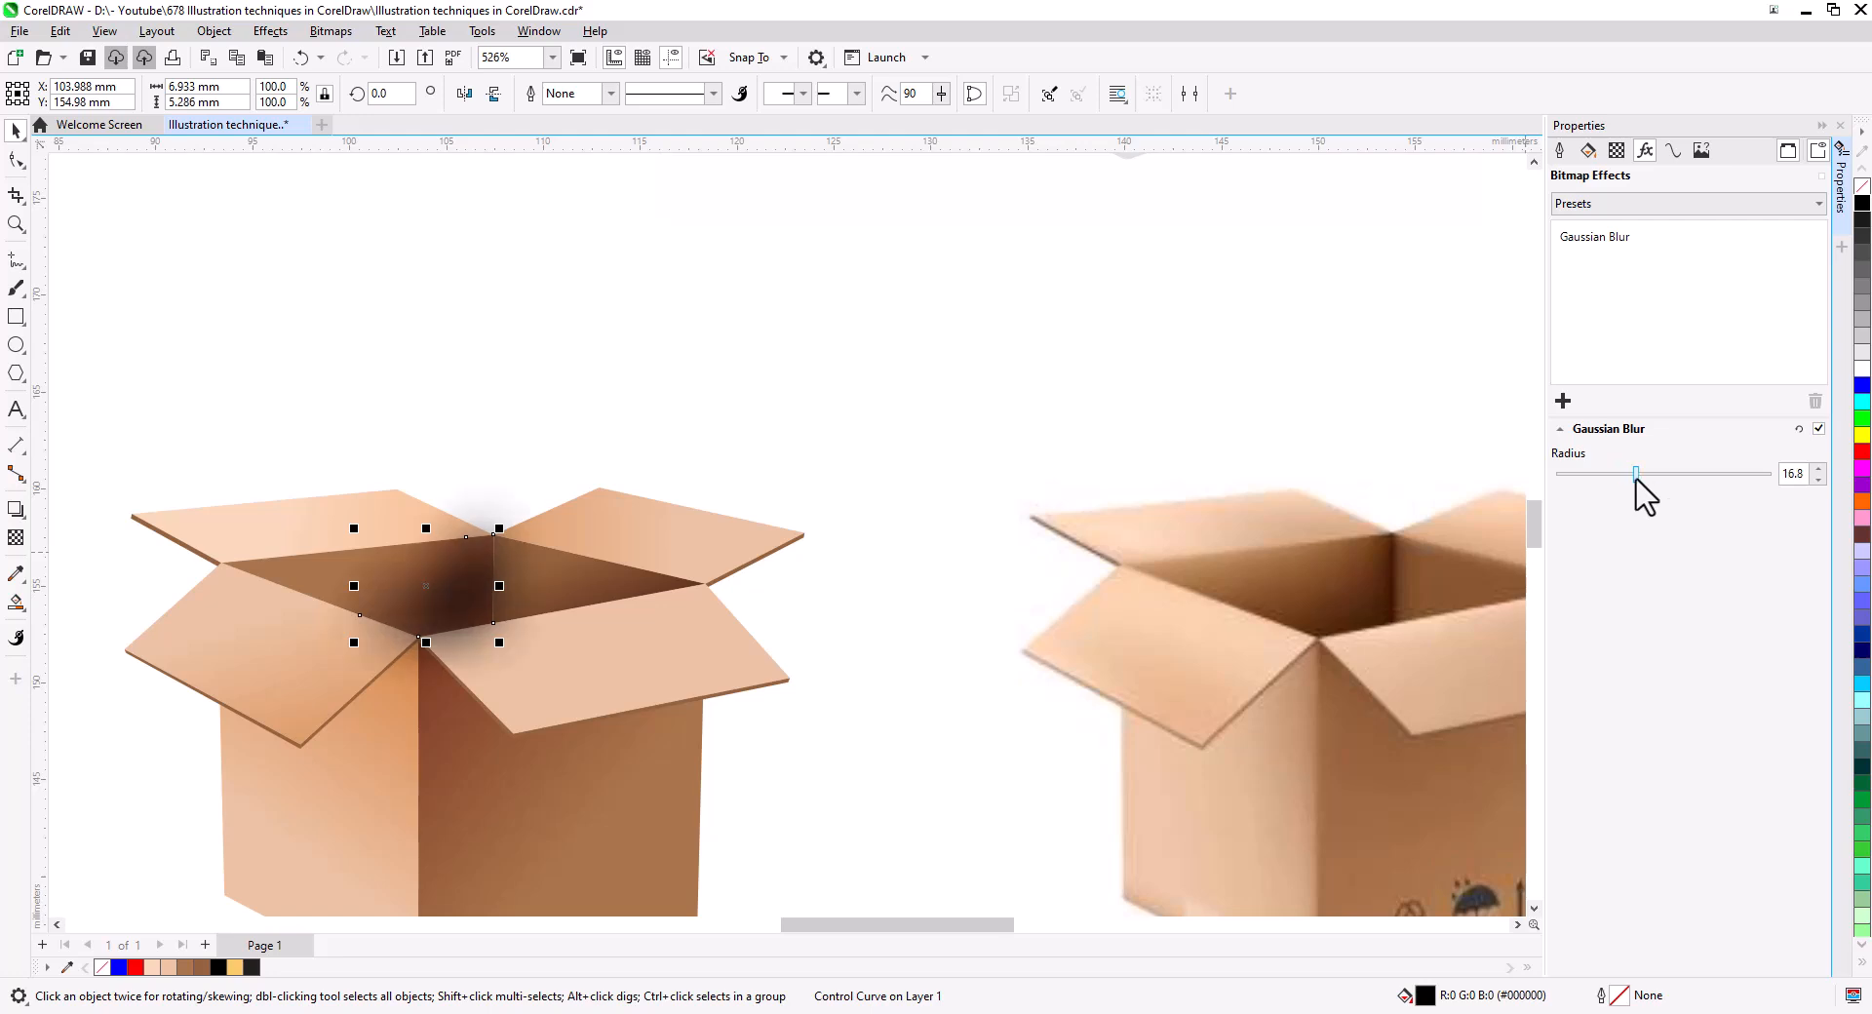
left_click(1623, 475)
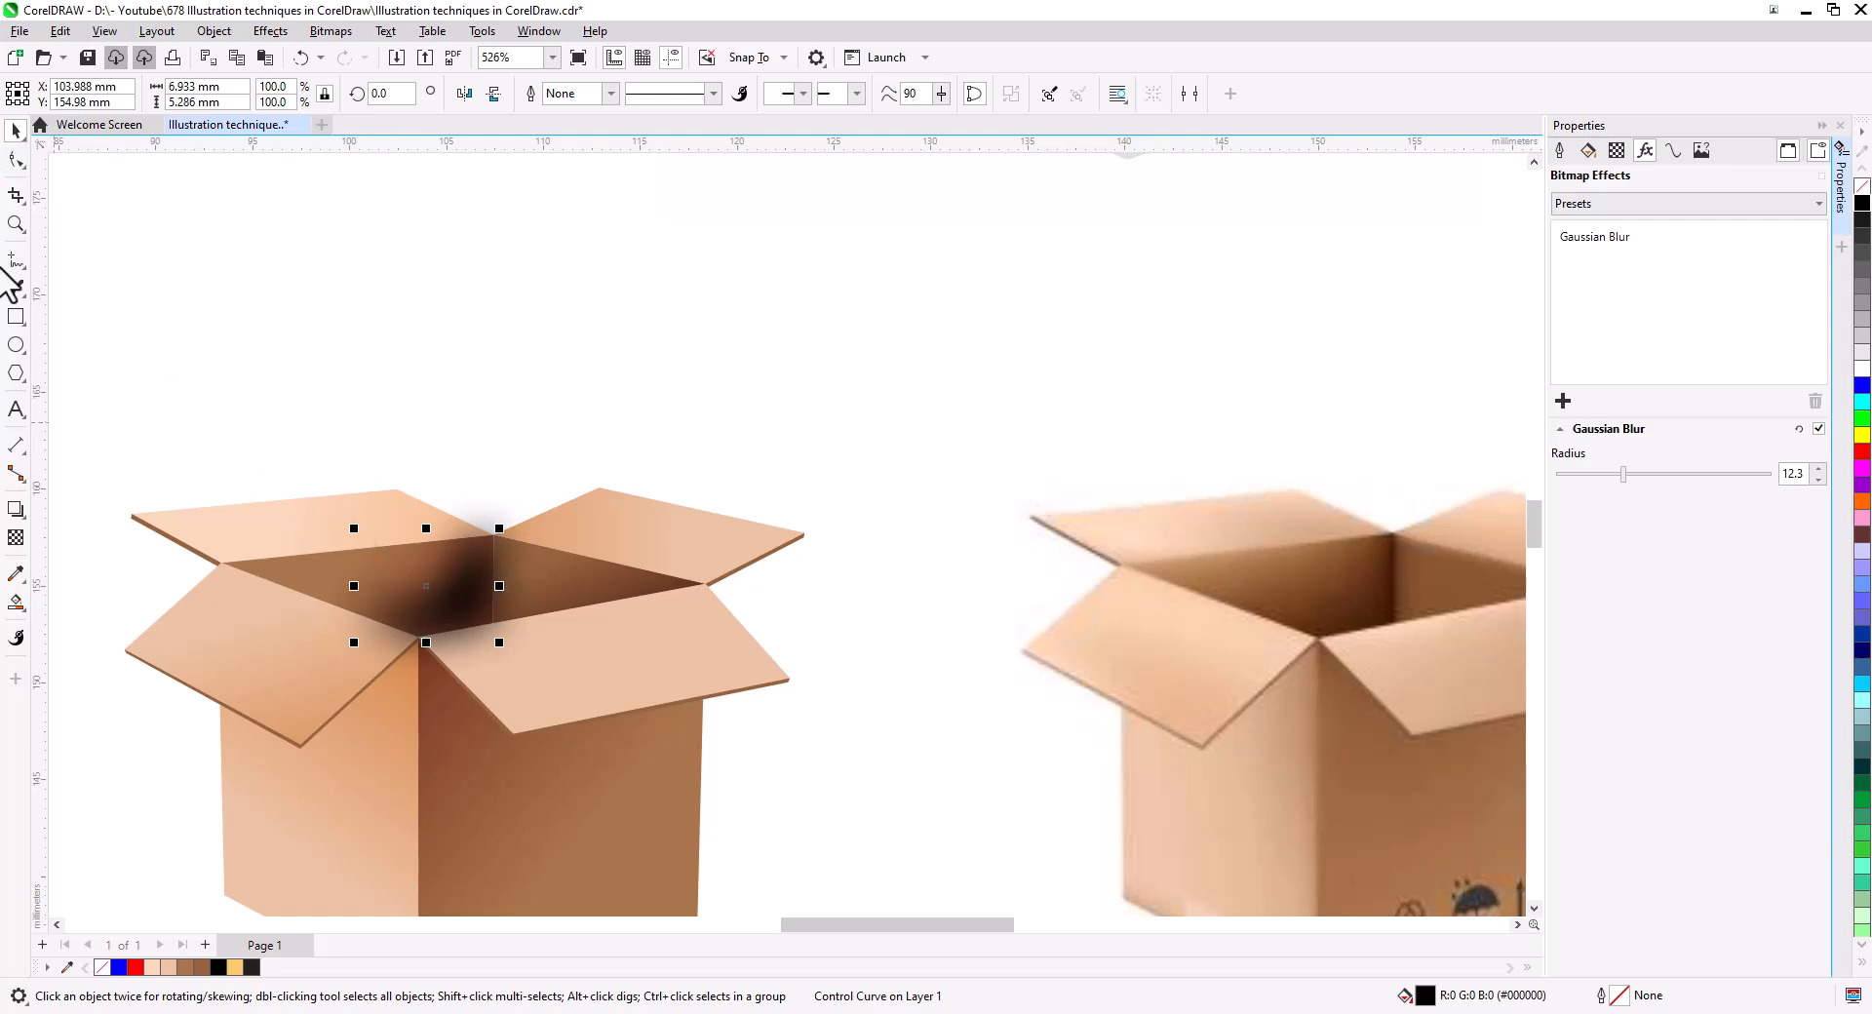
- Reshape the blurred corner shape by pulling its two lower nodes and its upper corner node outward past the inner wall edges
left_click(15, 160)
left_click_drag(493, 621, 418, 664)
left_click(418, 637)
left_click_drag(494, 533, 517, 525)
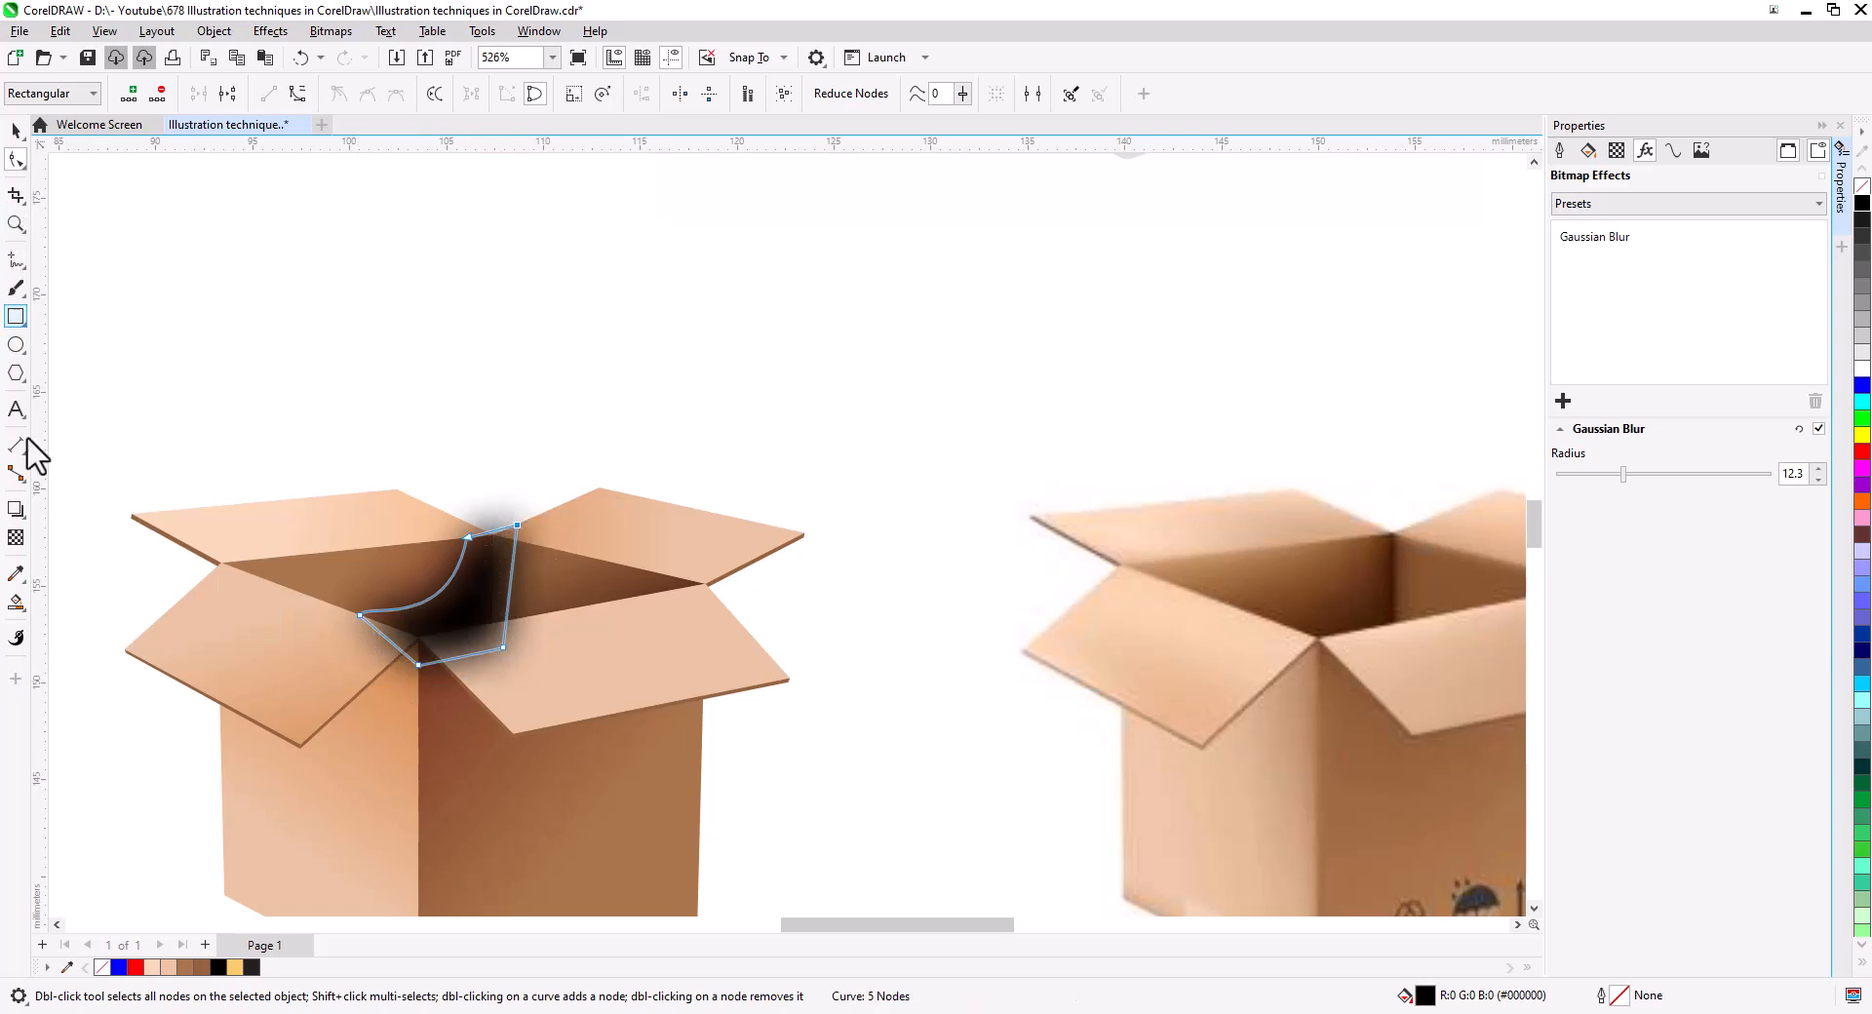
- Give the blurred corner shadow a uniform transparency of 28
left_click(16, 537)
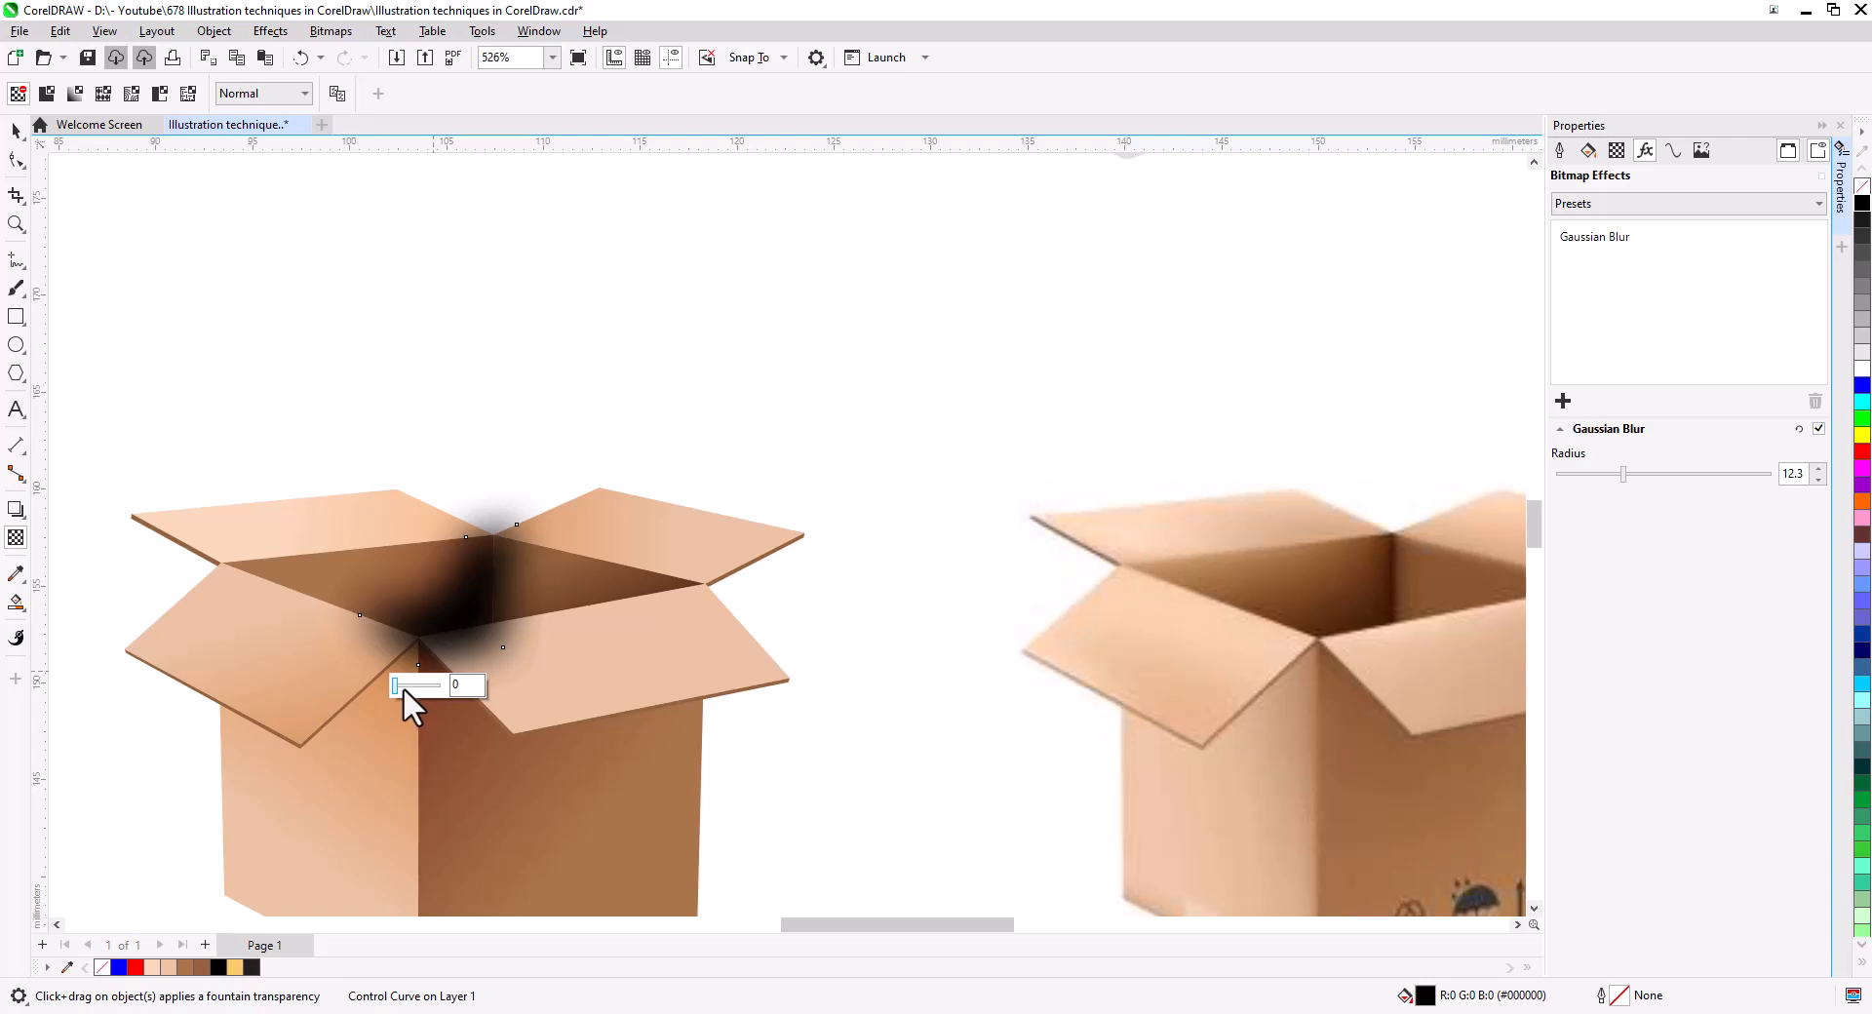
left_click_drag(402, 686, 411, 689)
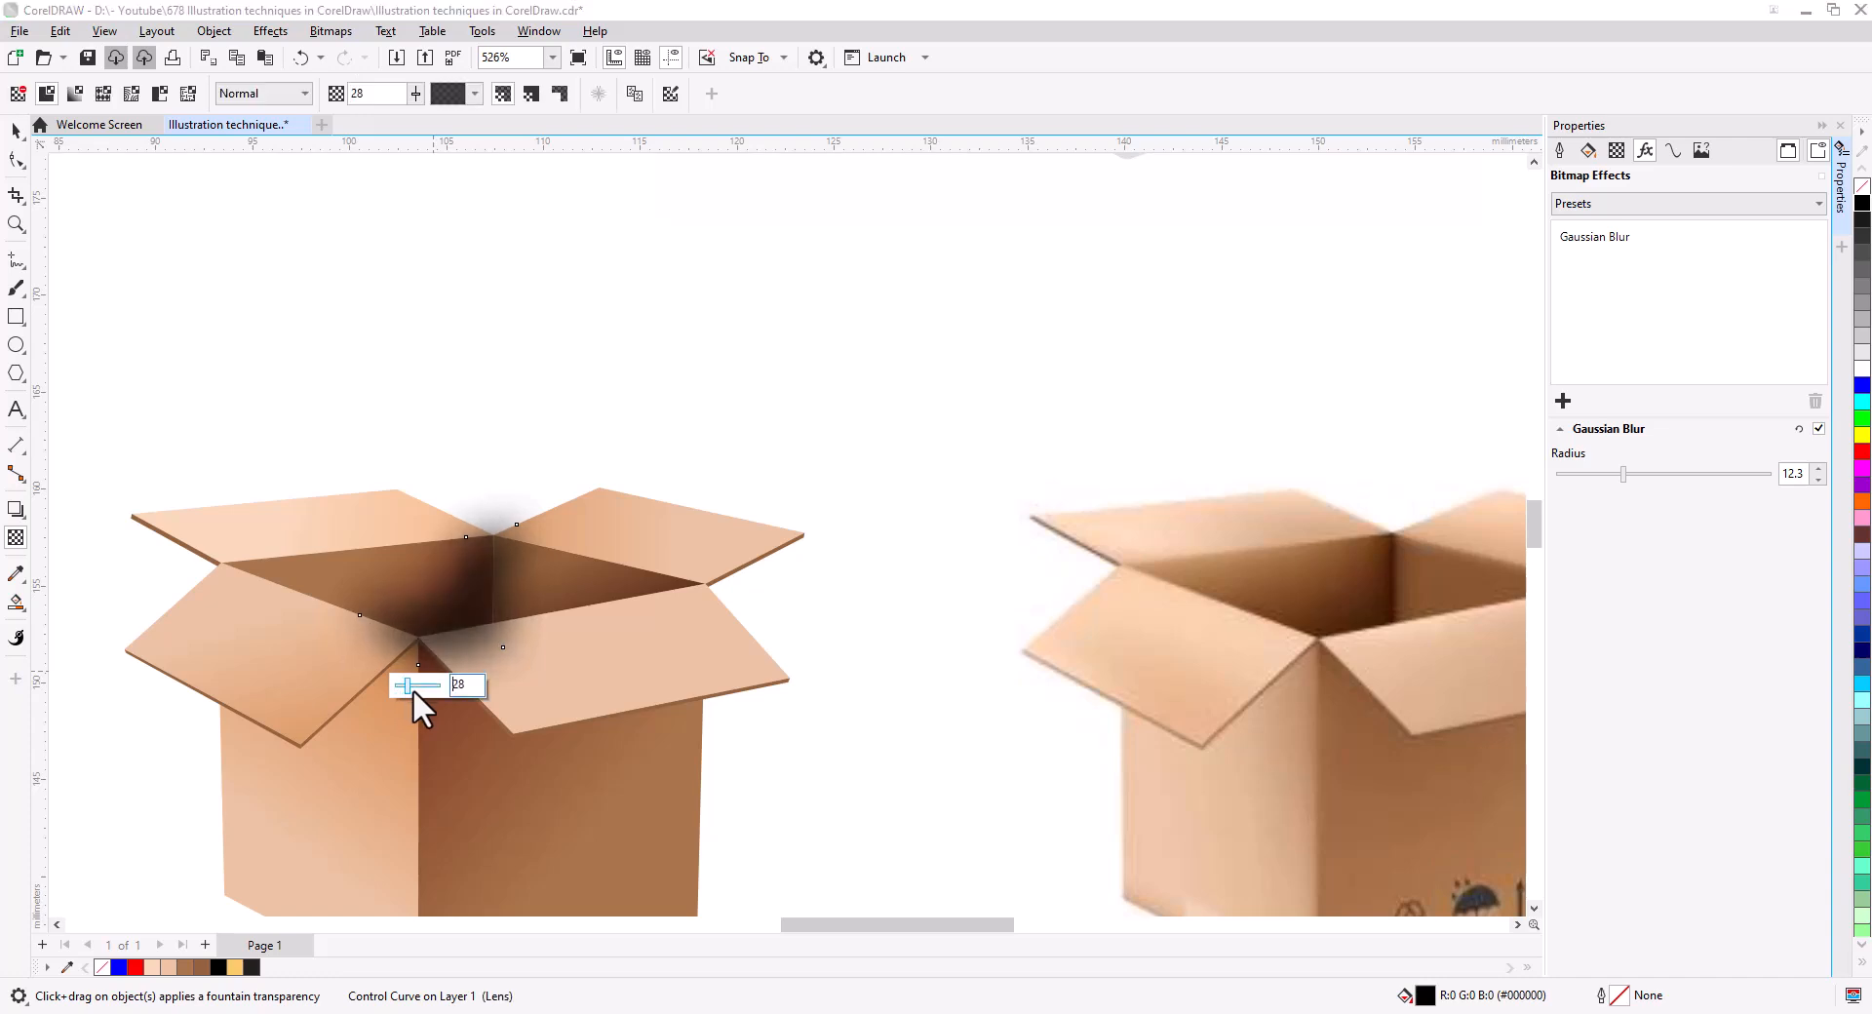
left_click(16, 130)
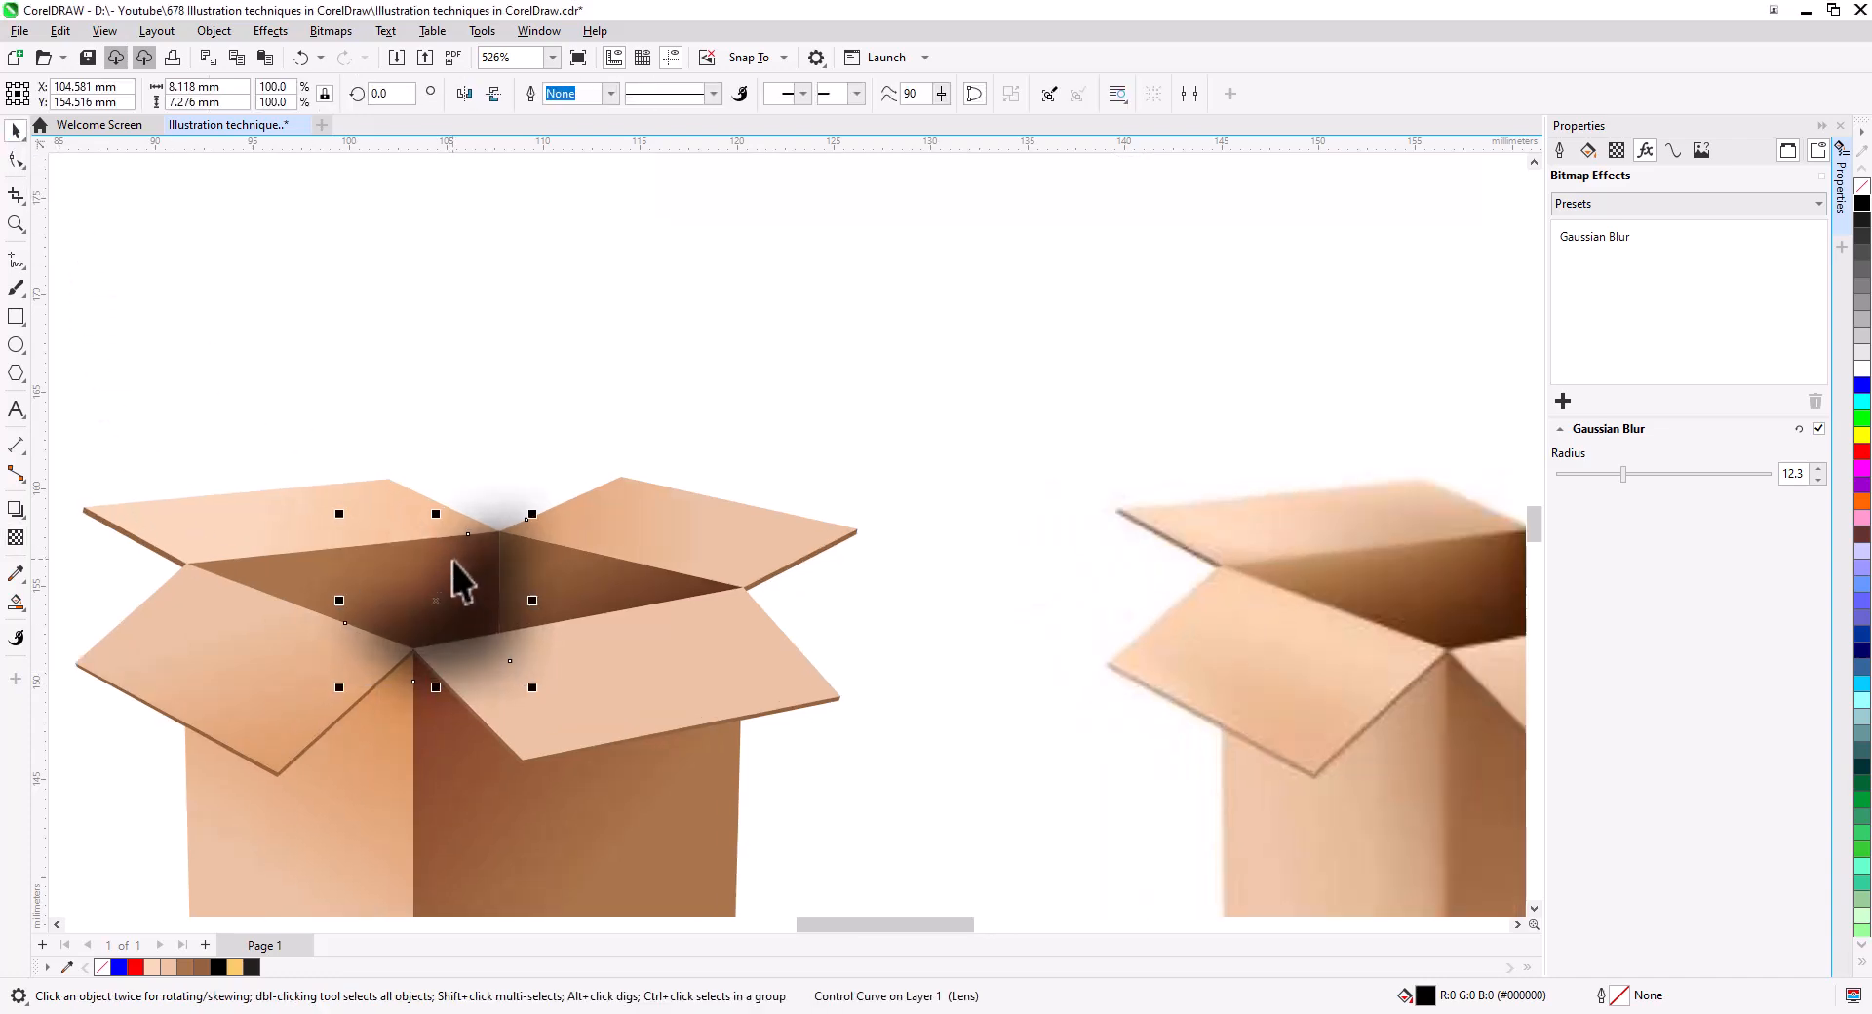
- Paste a duplicate of the blurred shadow and PowerClip it inside the left inner wall
scroll(453, 559, "up", 2)
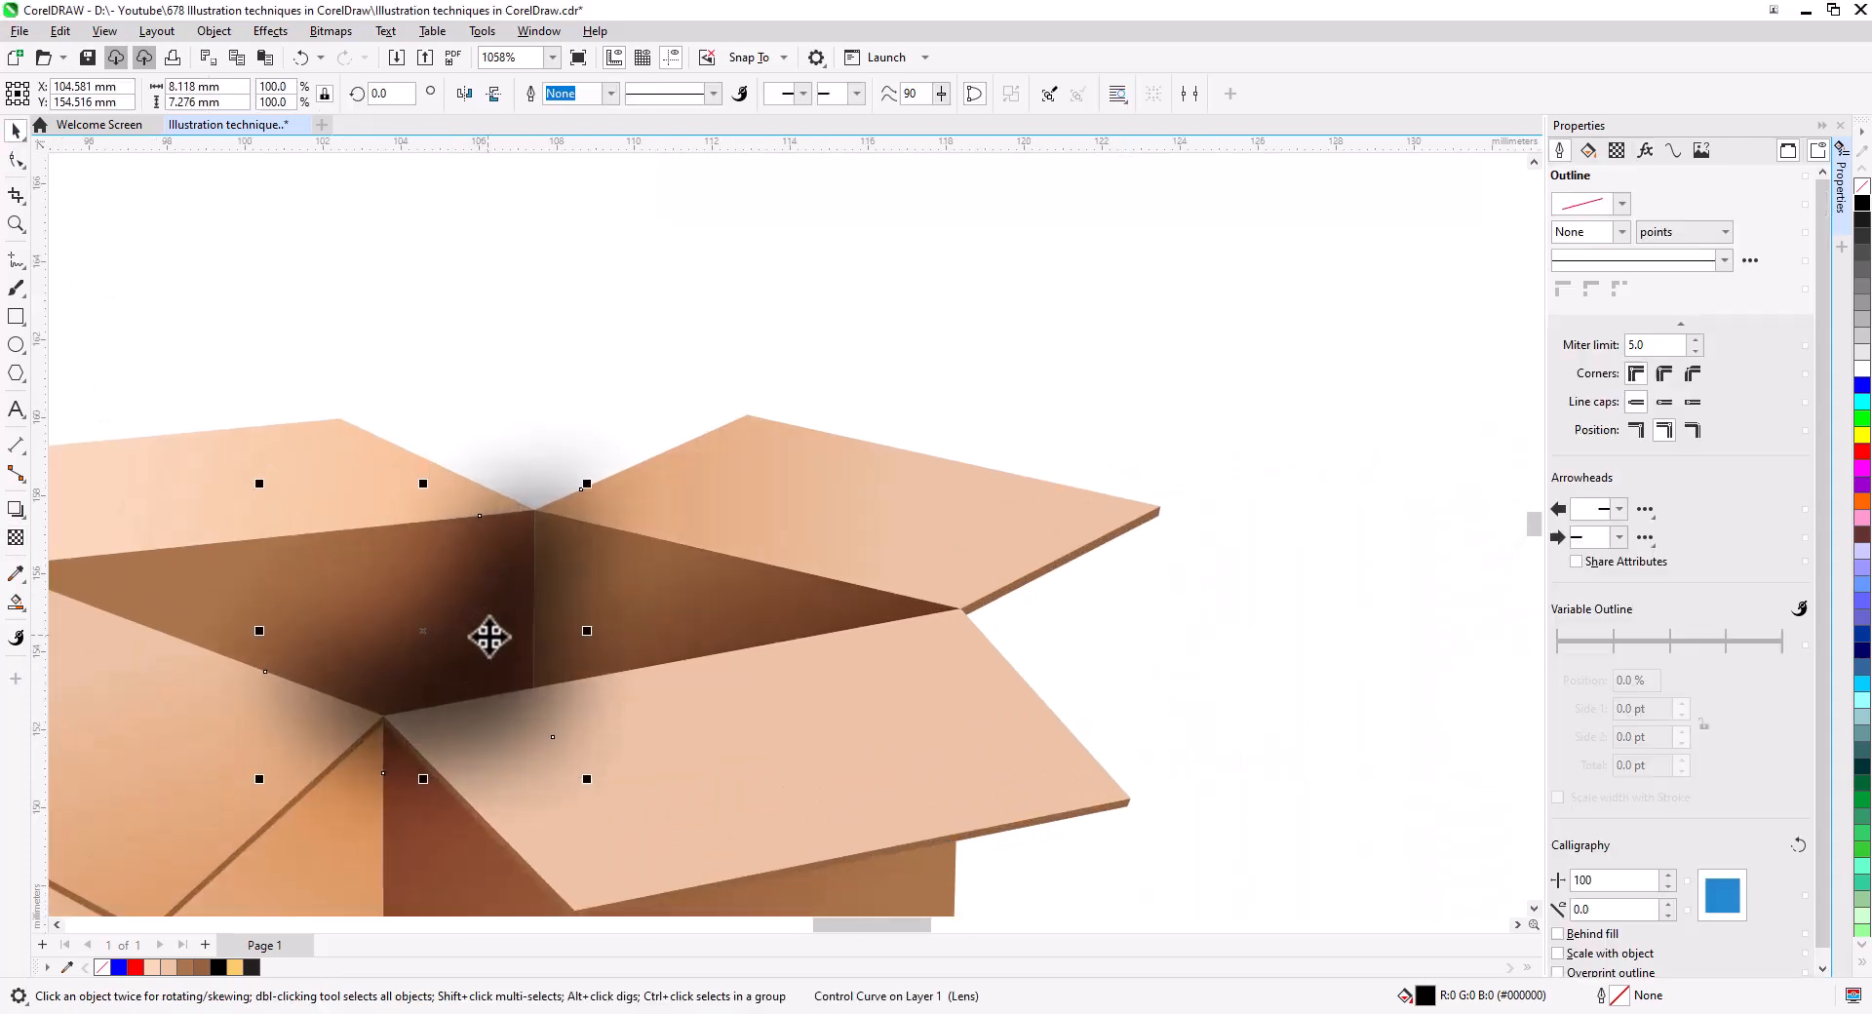
left_click(264, 58)
right_click(480, 627)
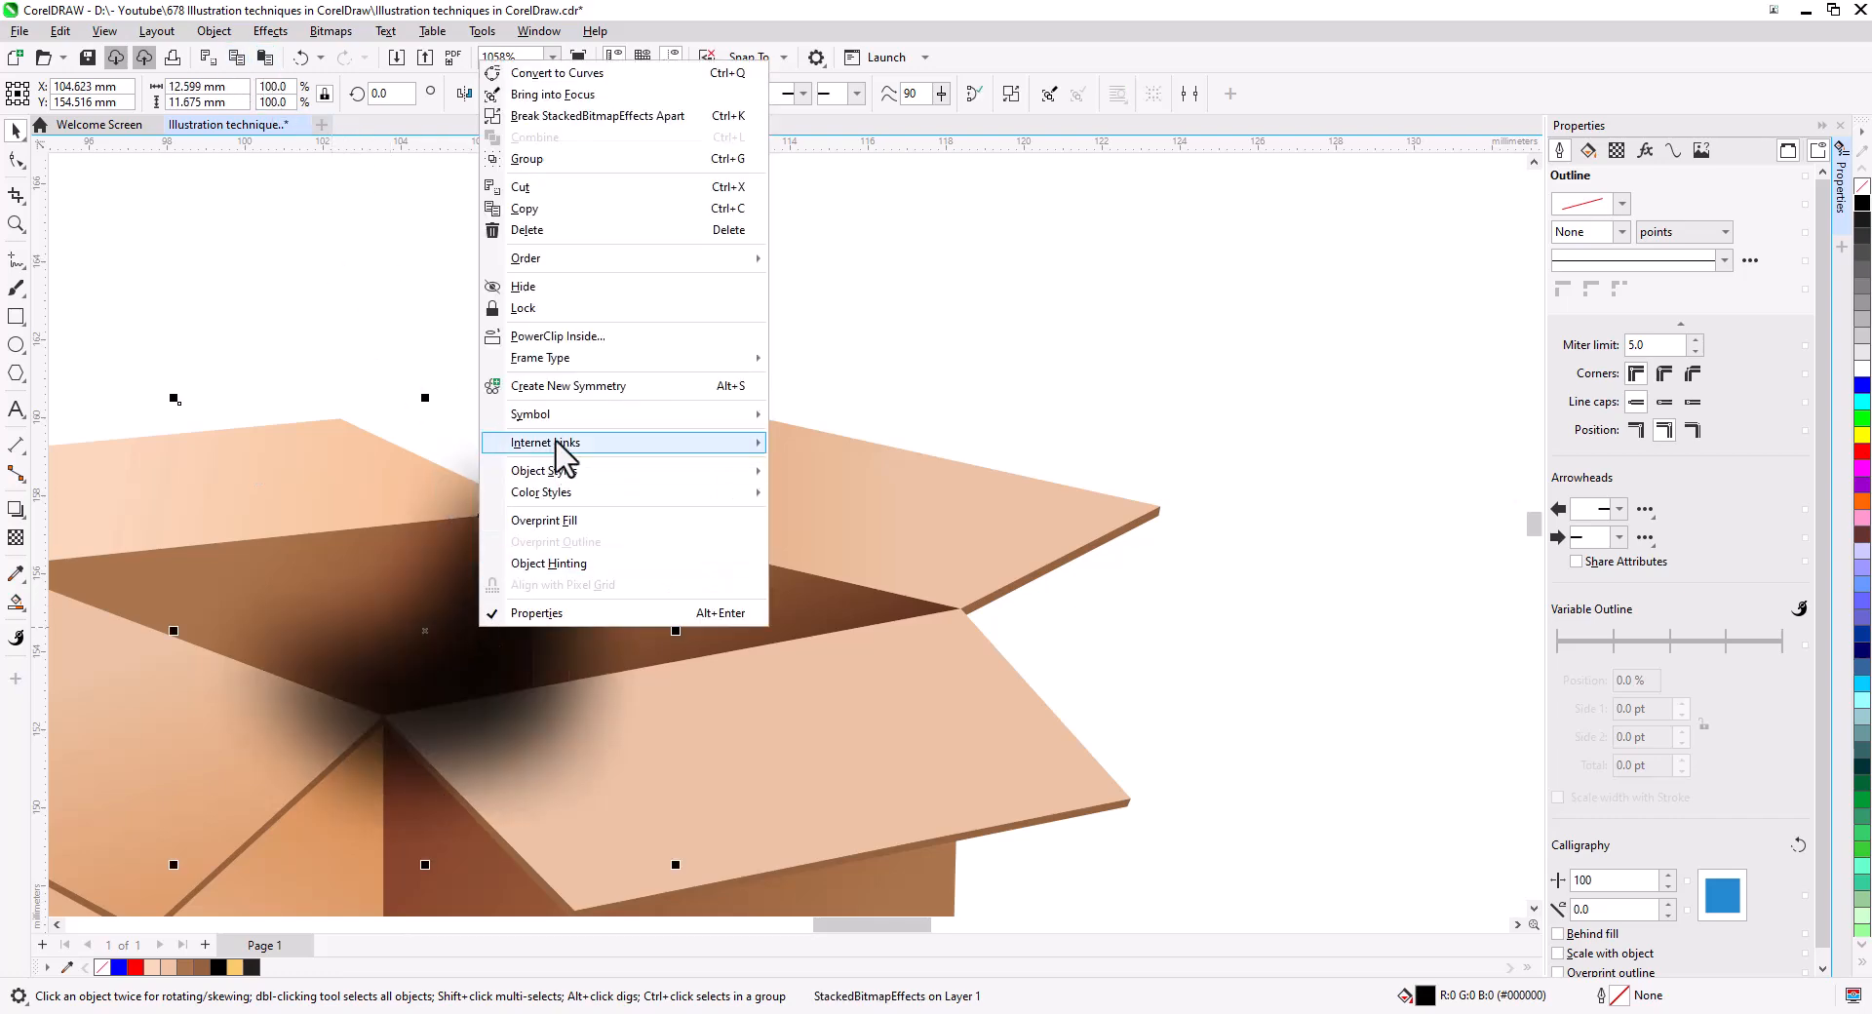
left_click(557, 335)
left_click(173, 589)
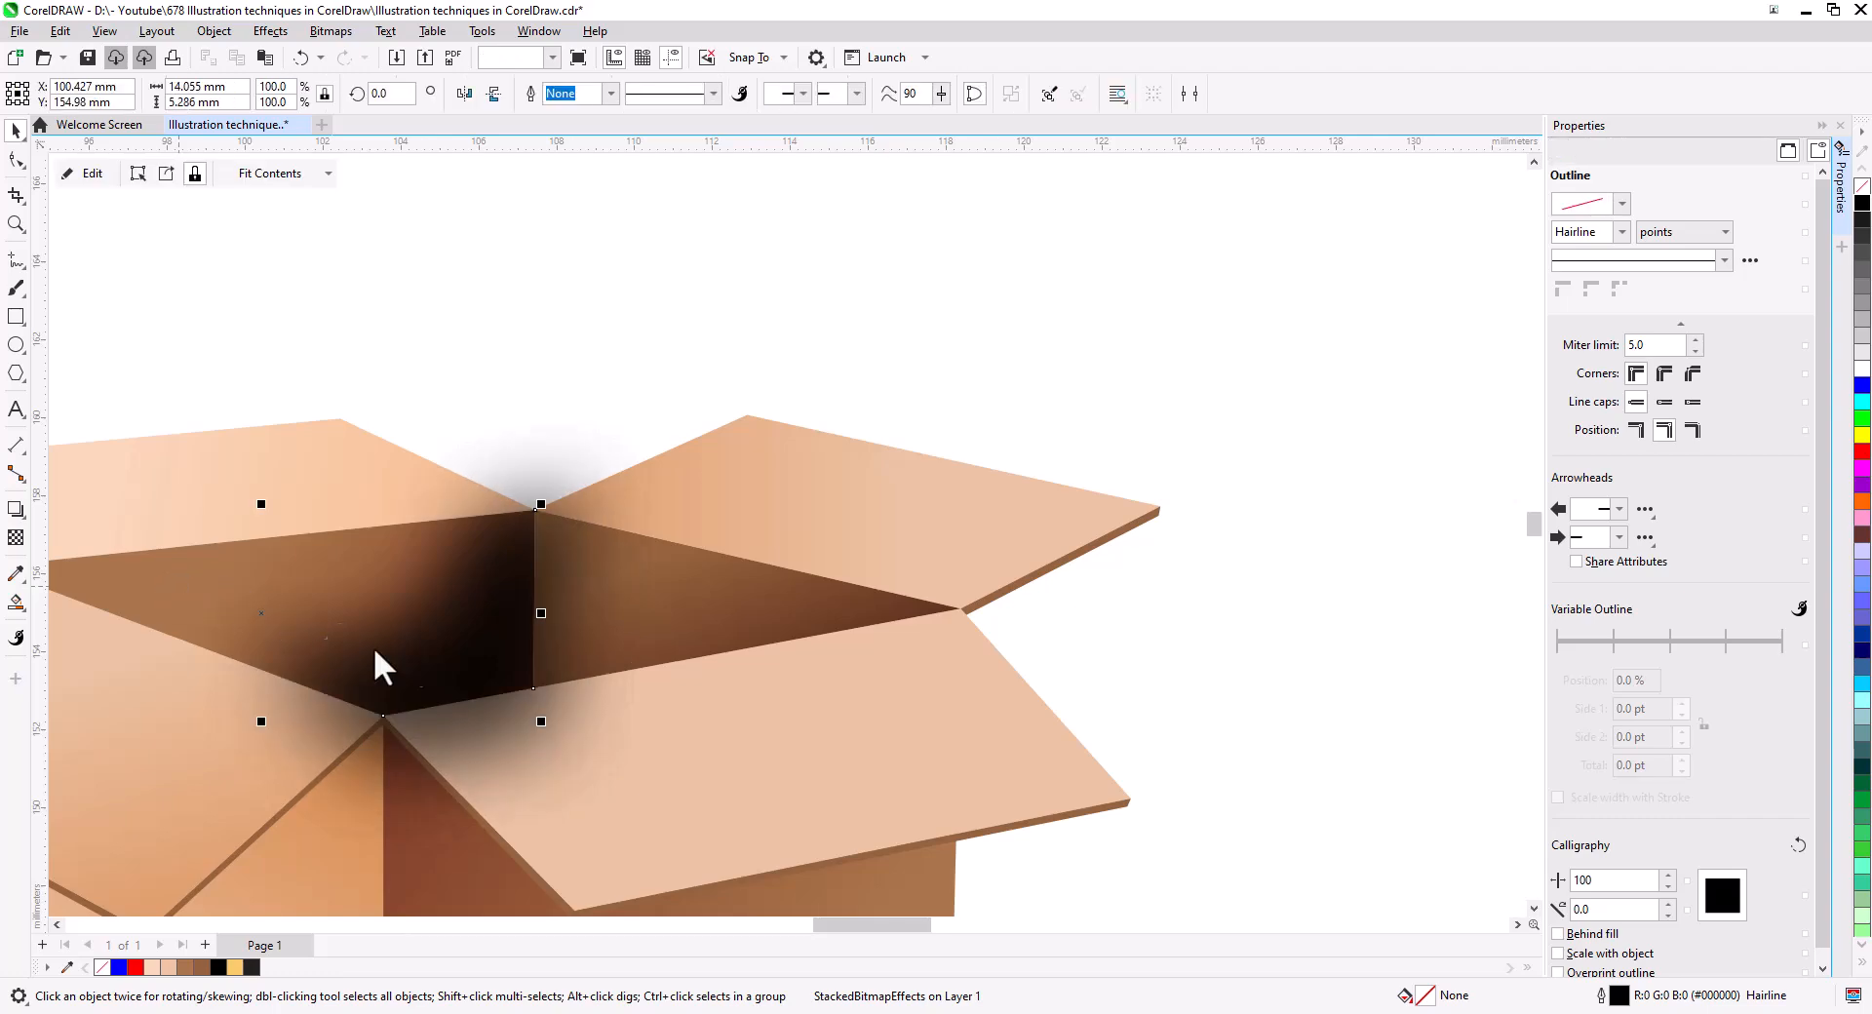
- PowerClip the remaining blurred shadow inside the right inner wall
left_click(455, 656)
right_click(455, 650)
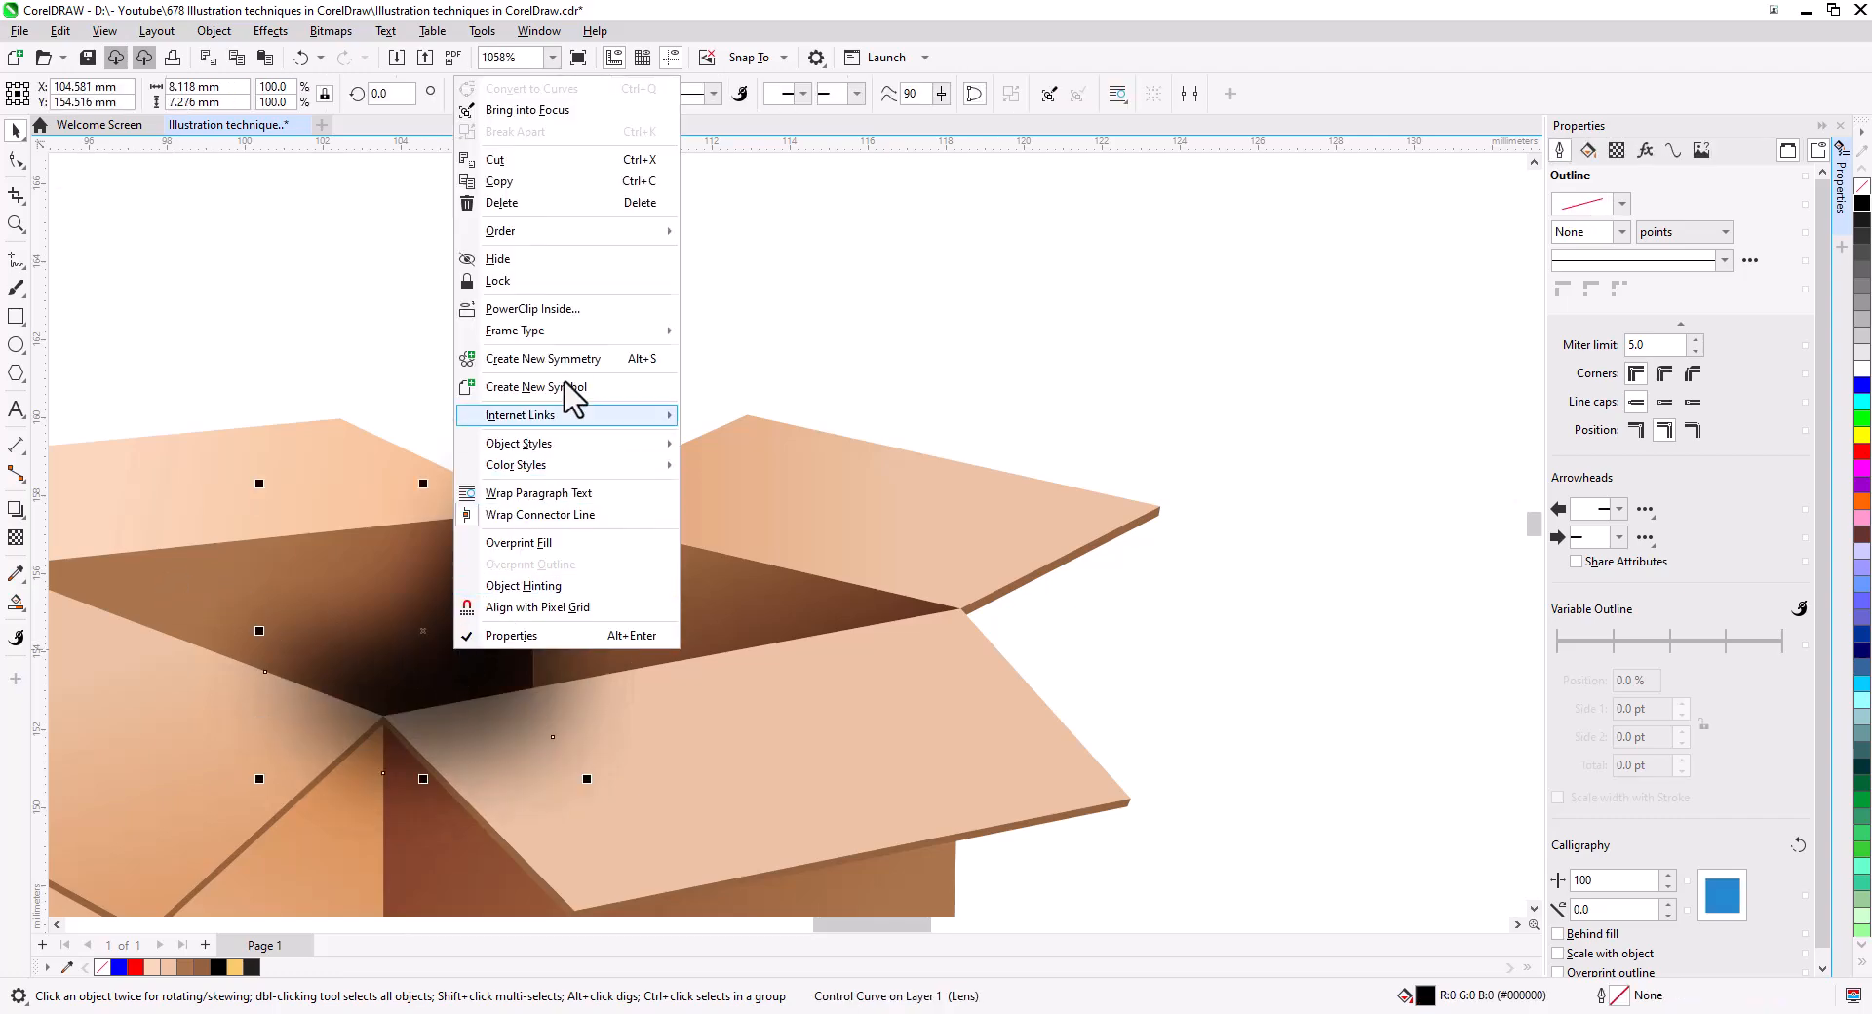
left_click(561, 308)
left_click(606, 547)
- Edit the left inner wall's PowerClip contents, set the shadow's transparency to 68, and finish editing
scroll(634, 347, "down", 5)
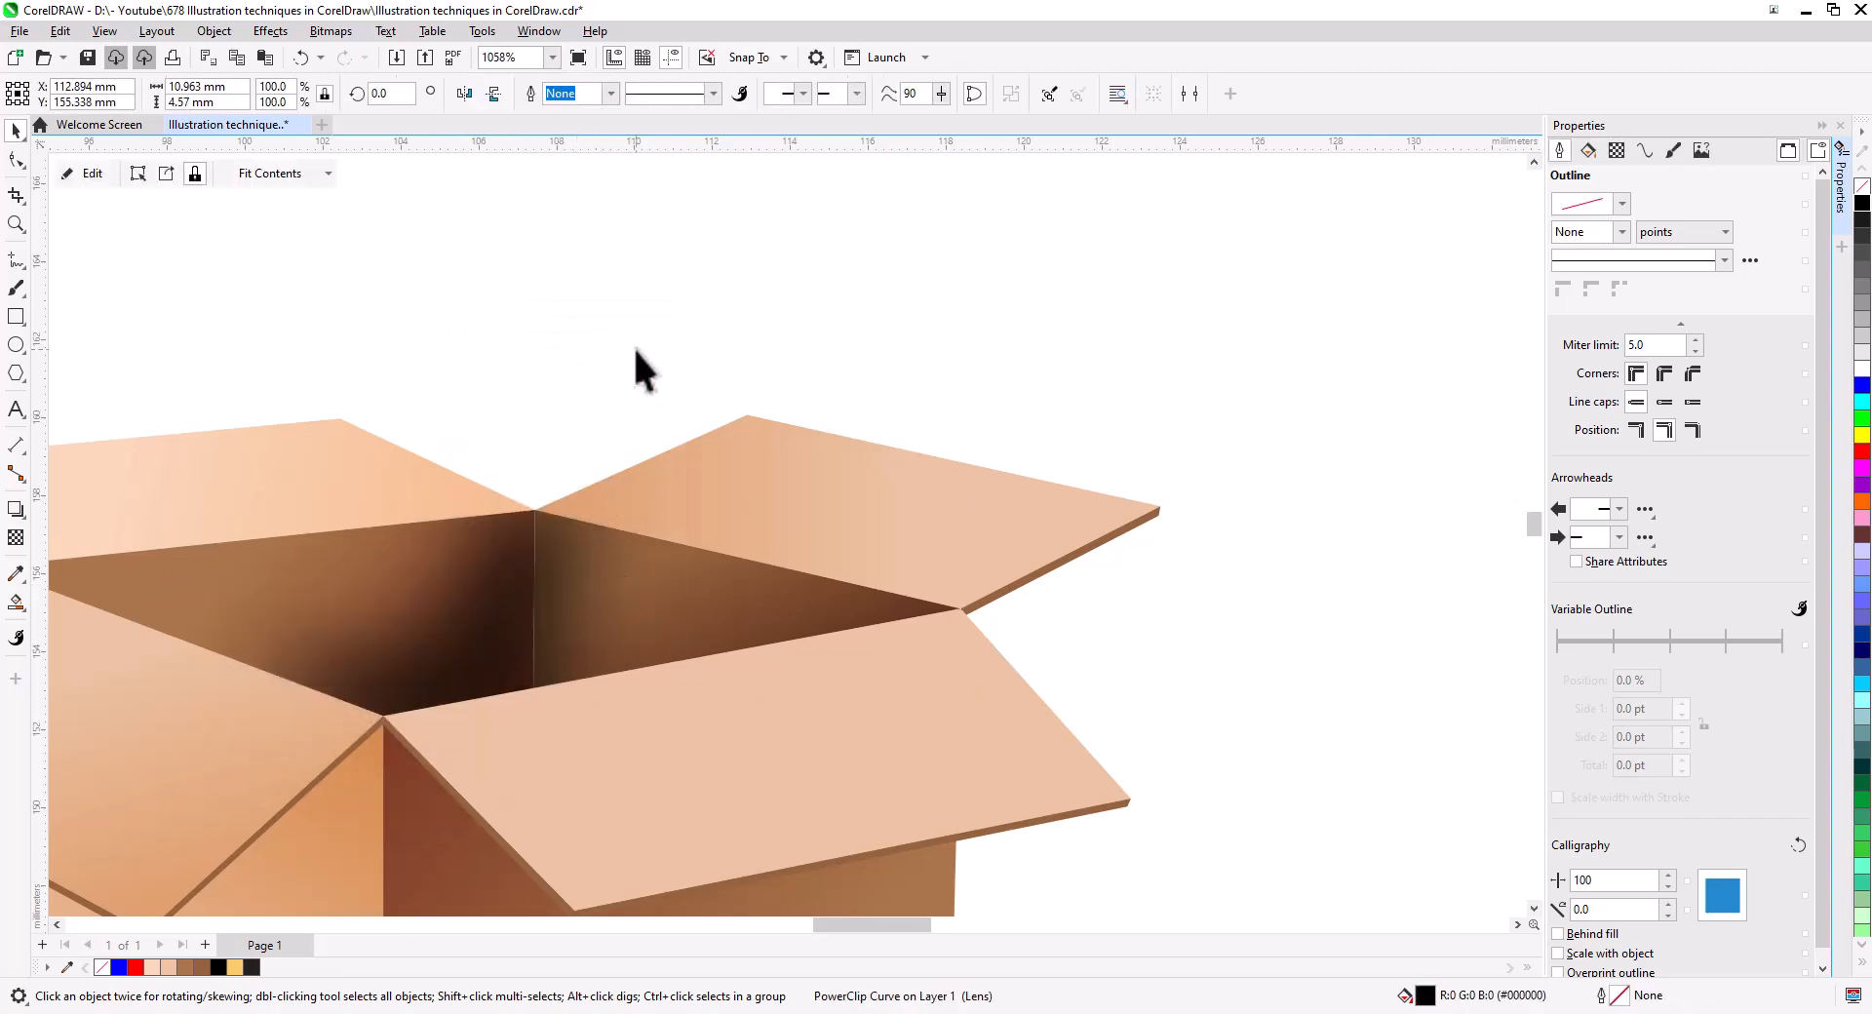
left_click(569, 577)
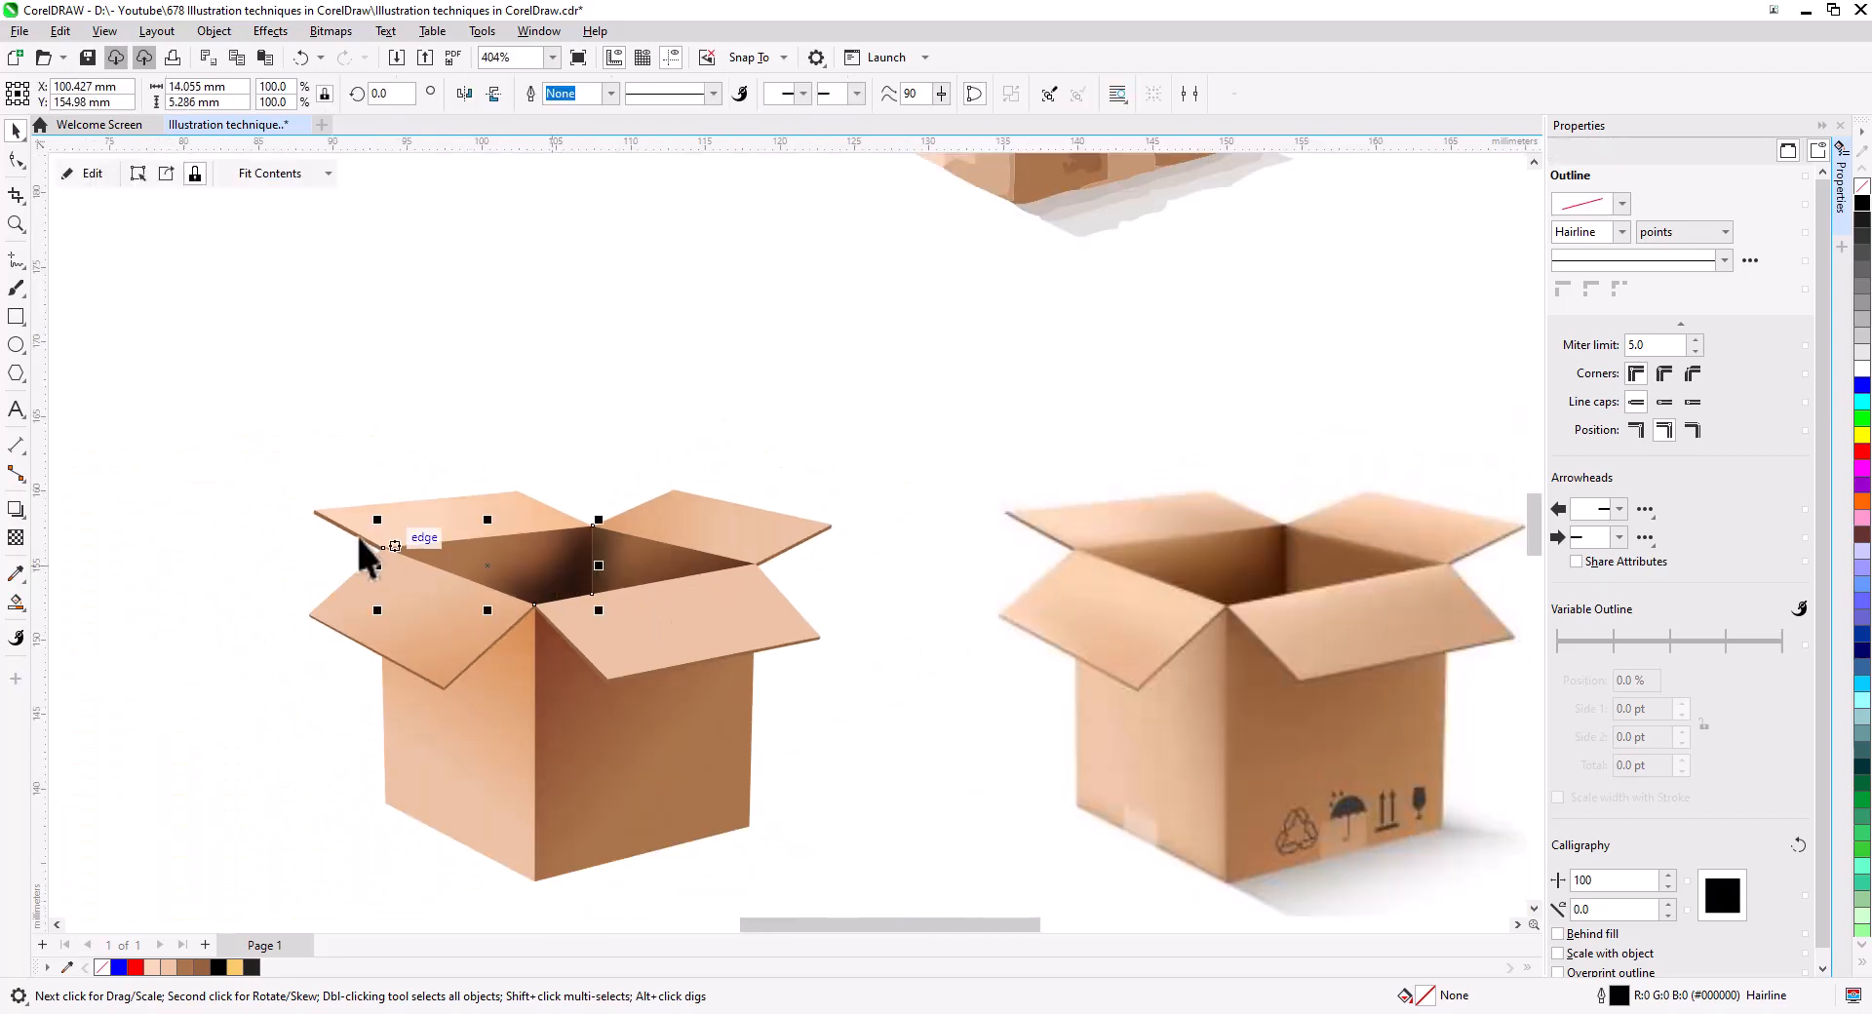
left_click(101, 175)
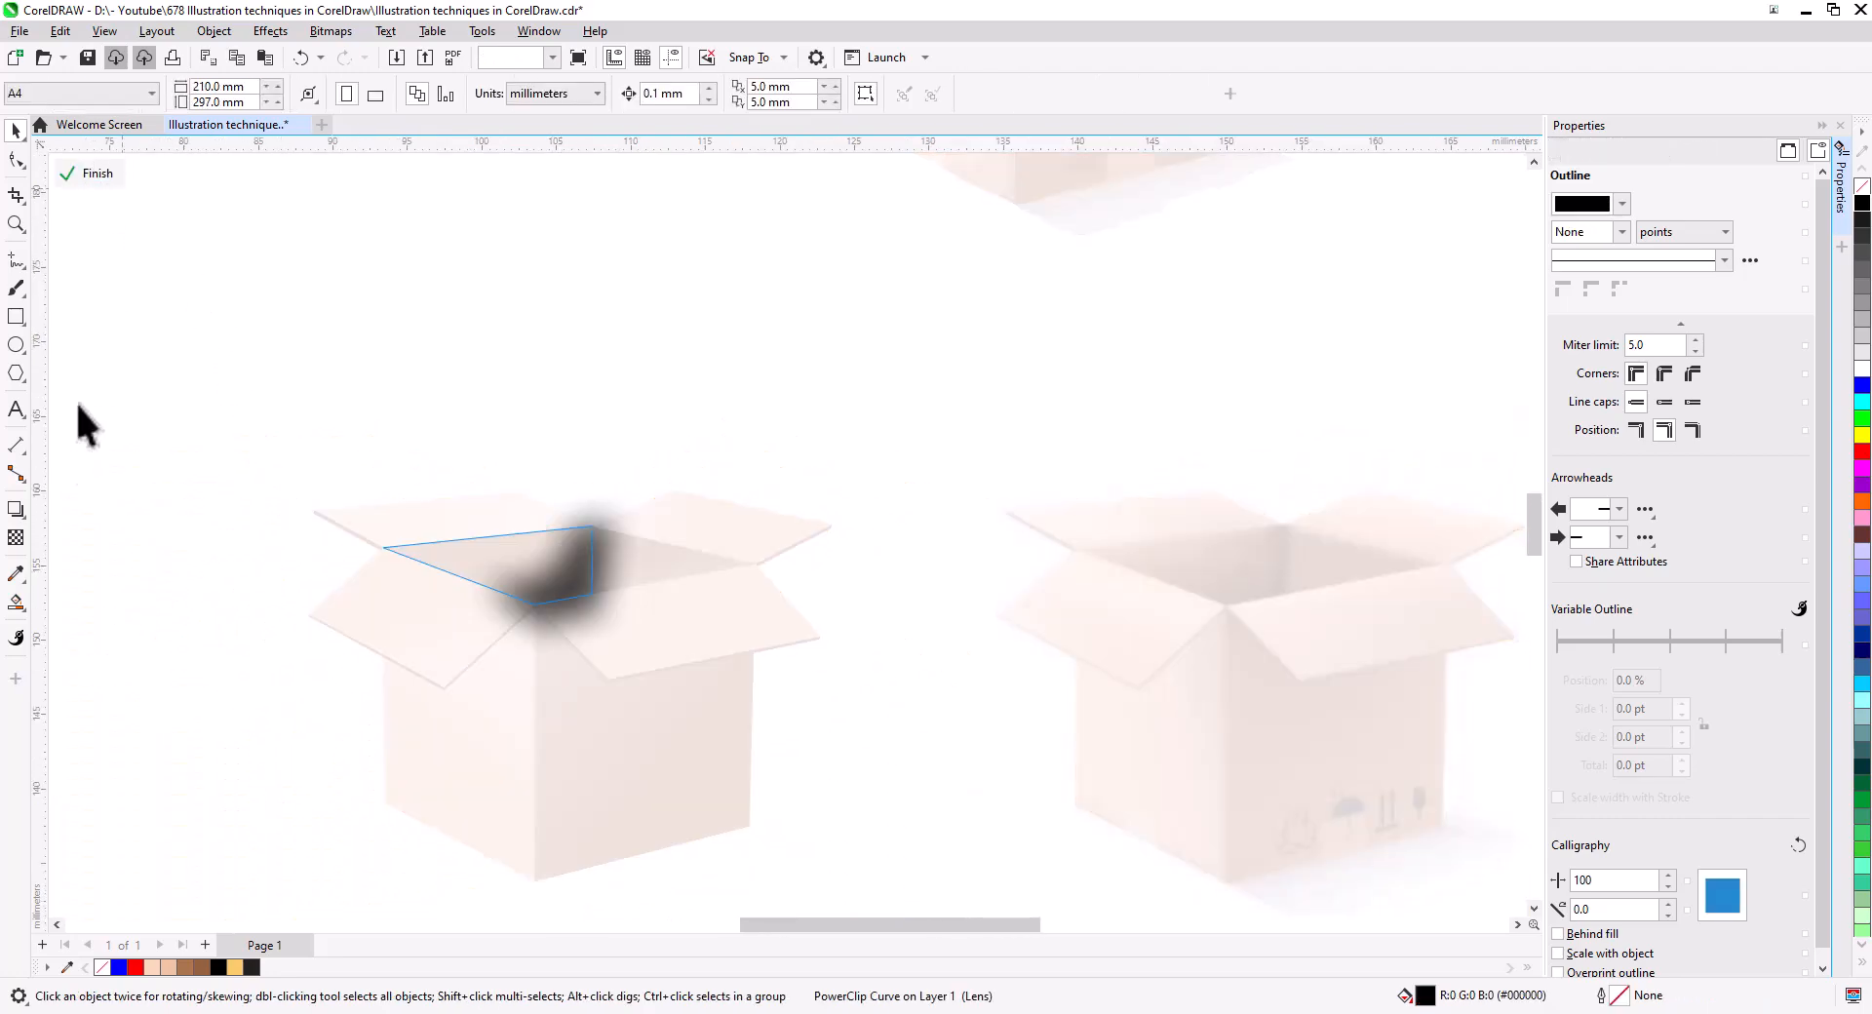
left_click(15, 537)
left_click(542, 587)
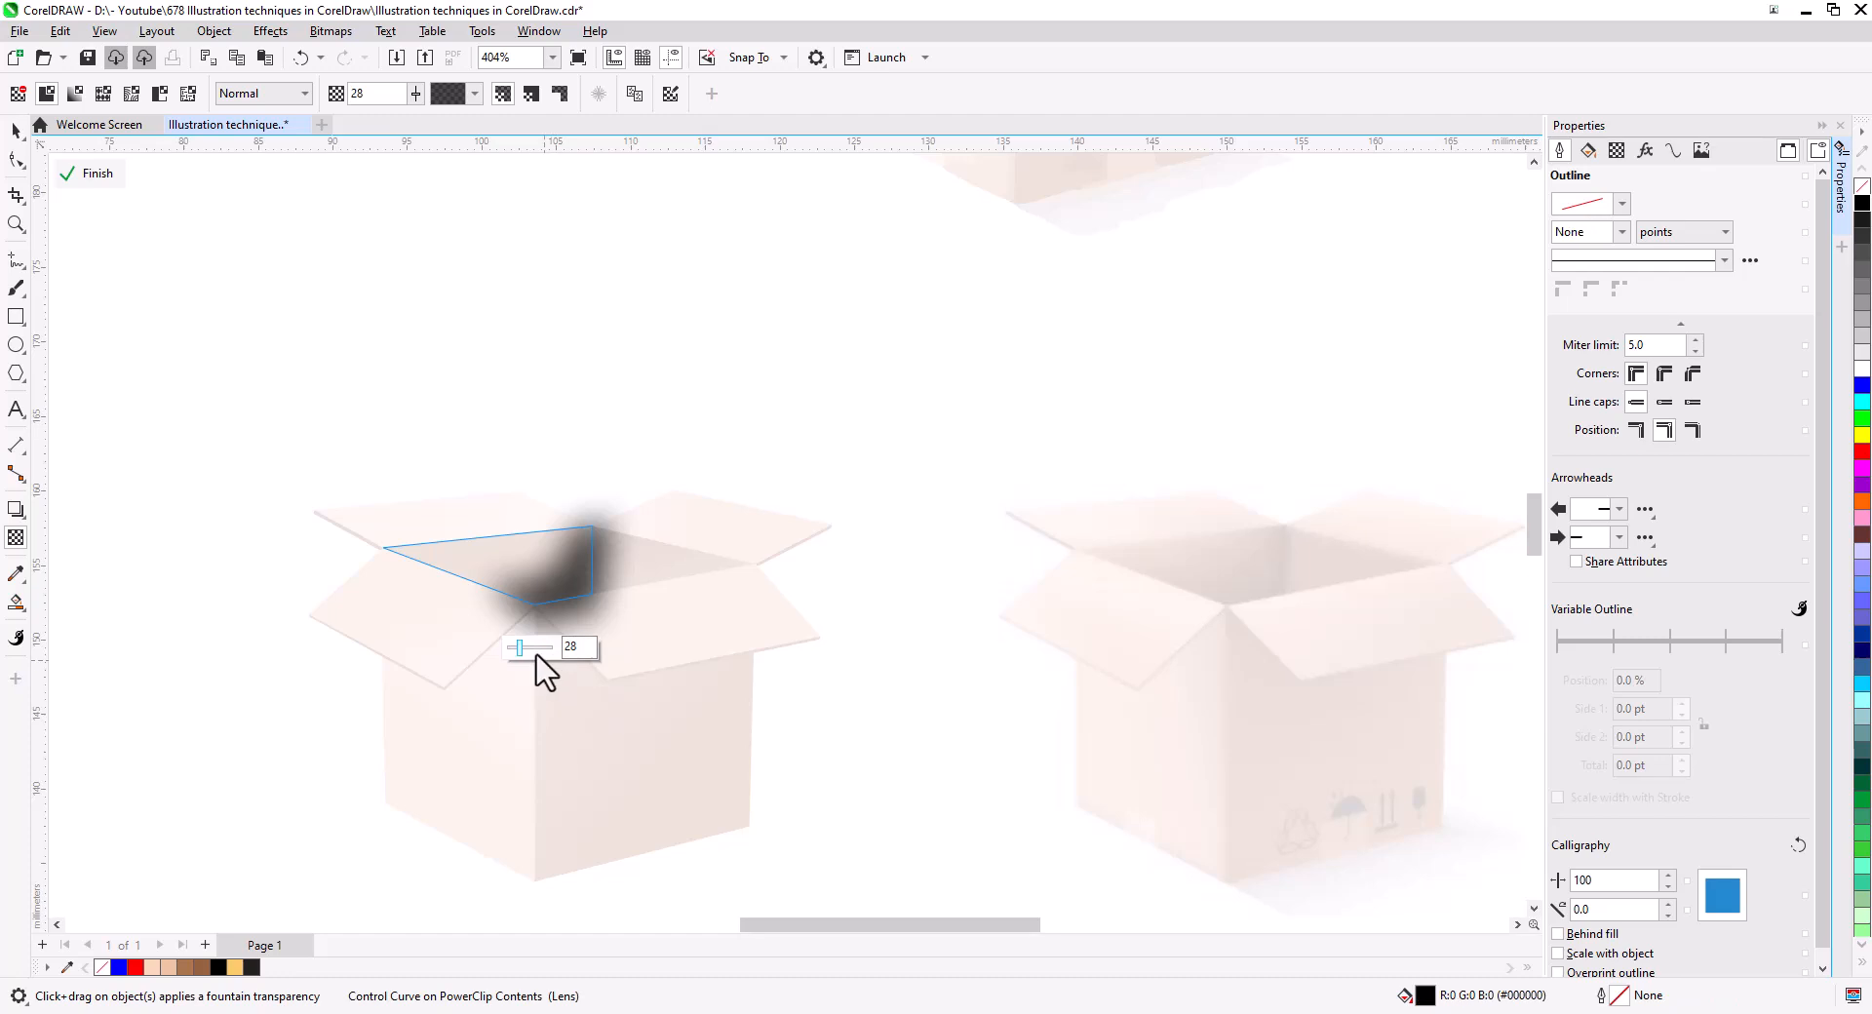
left_click_drag(538, 654, 548, 653)
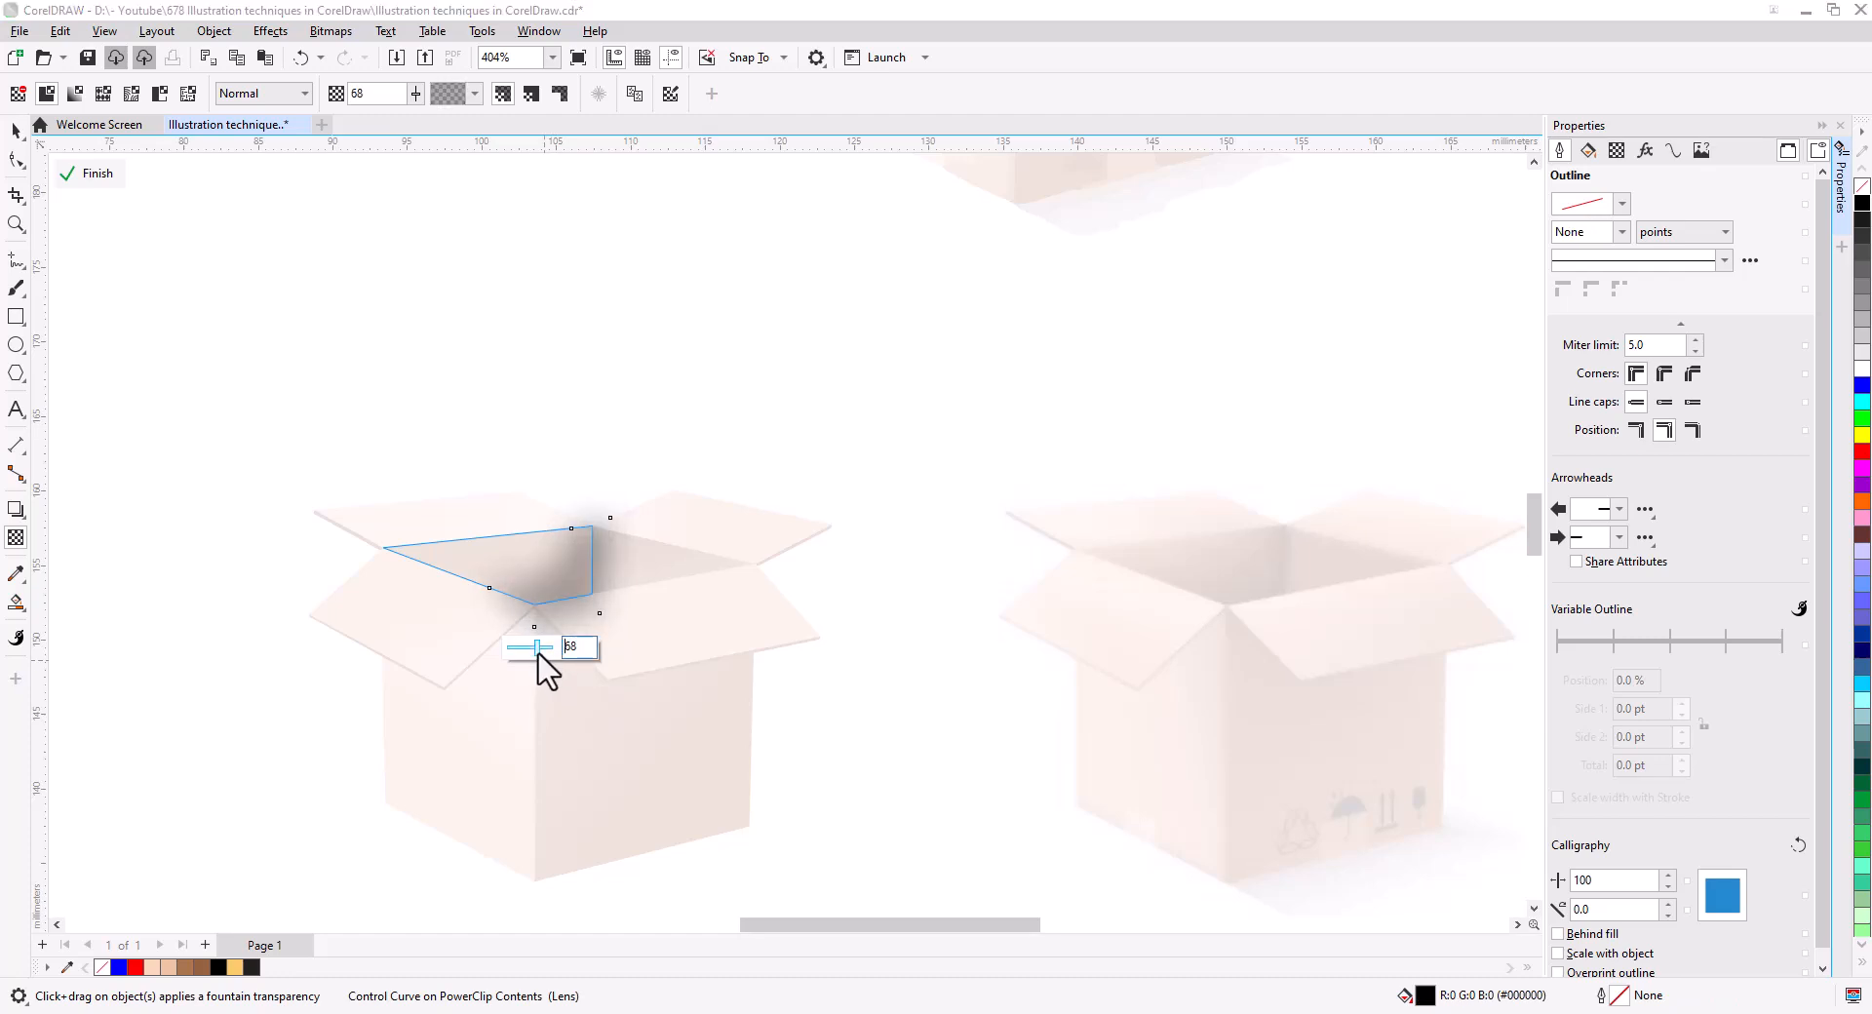
left_click(16, 130)
left_click(98, 174)
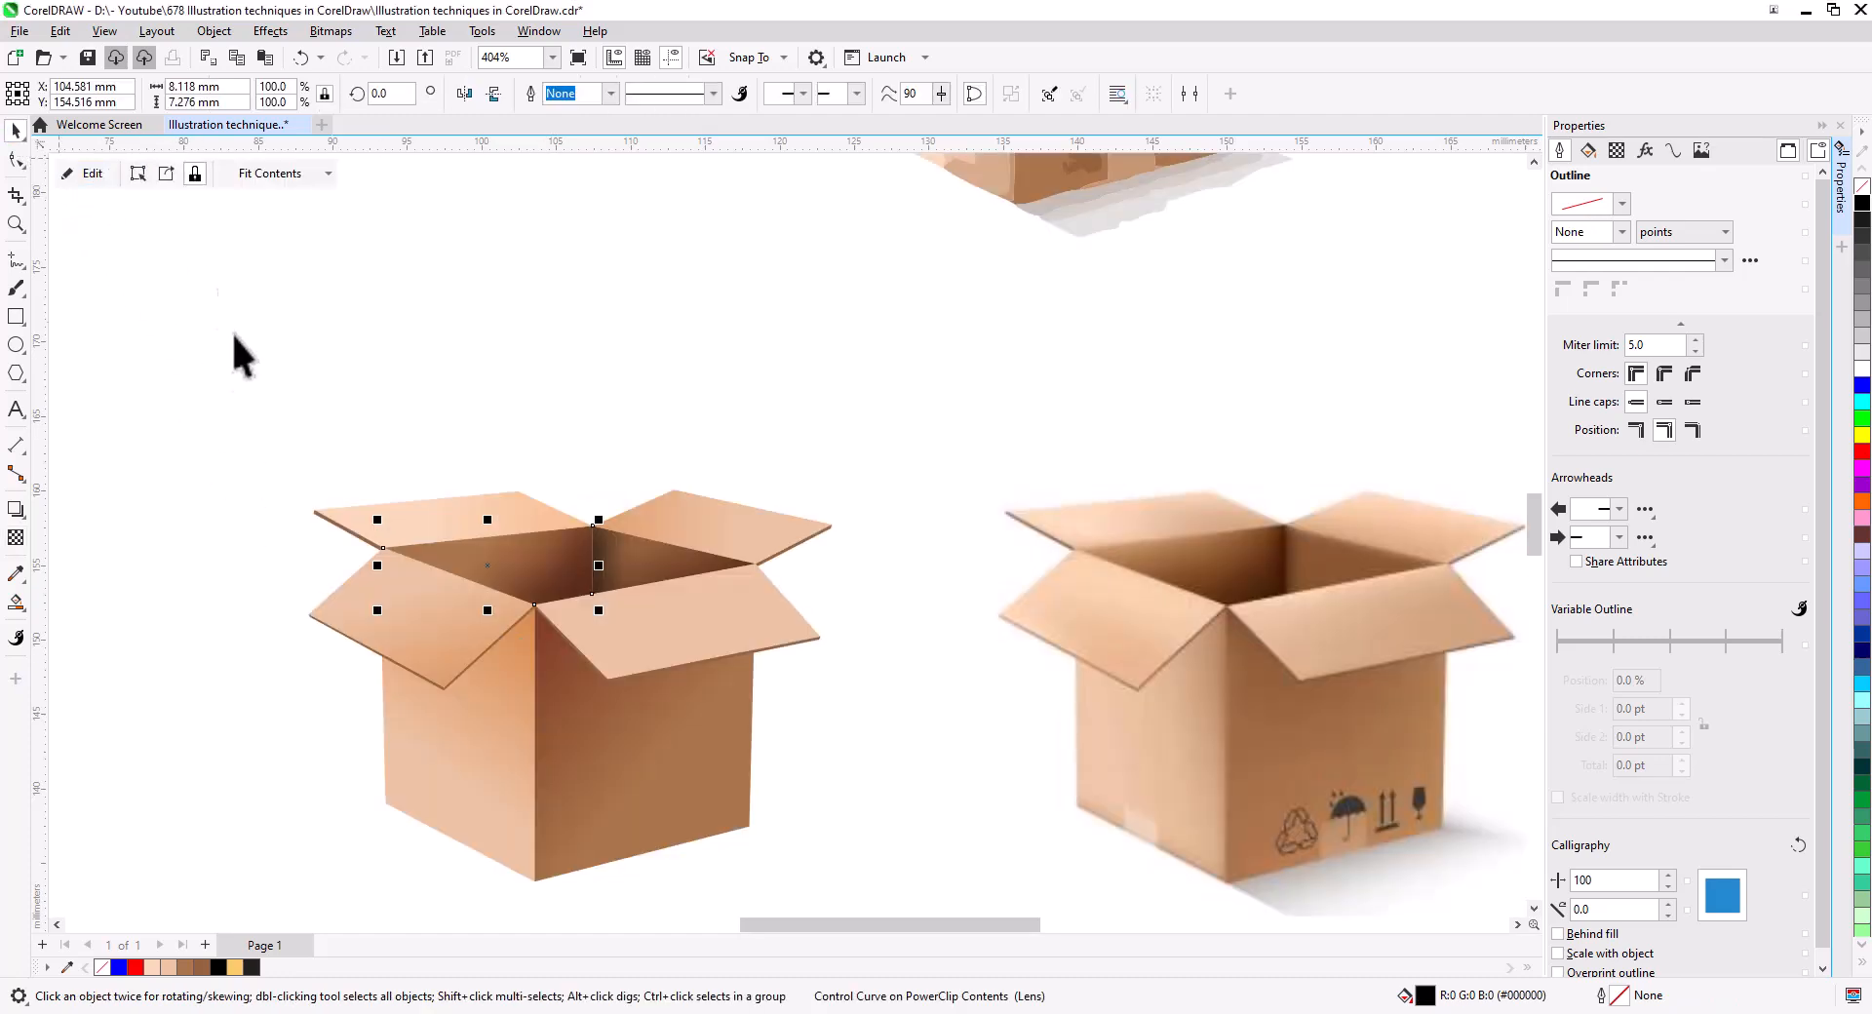
- Edit the right inner wall's PowerClip contents, set the shadow's transparency to 57, and finish editing
left_click(634, 573)
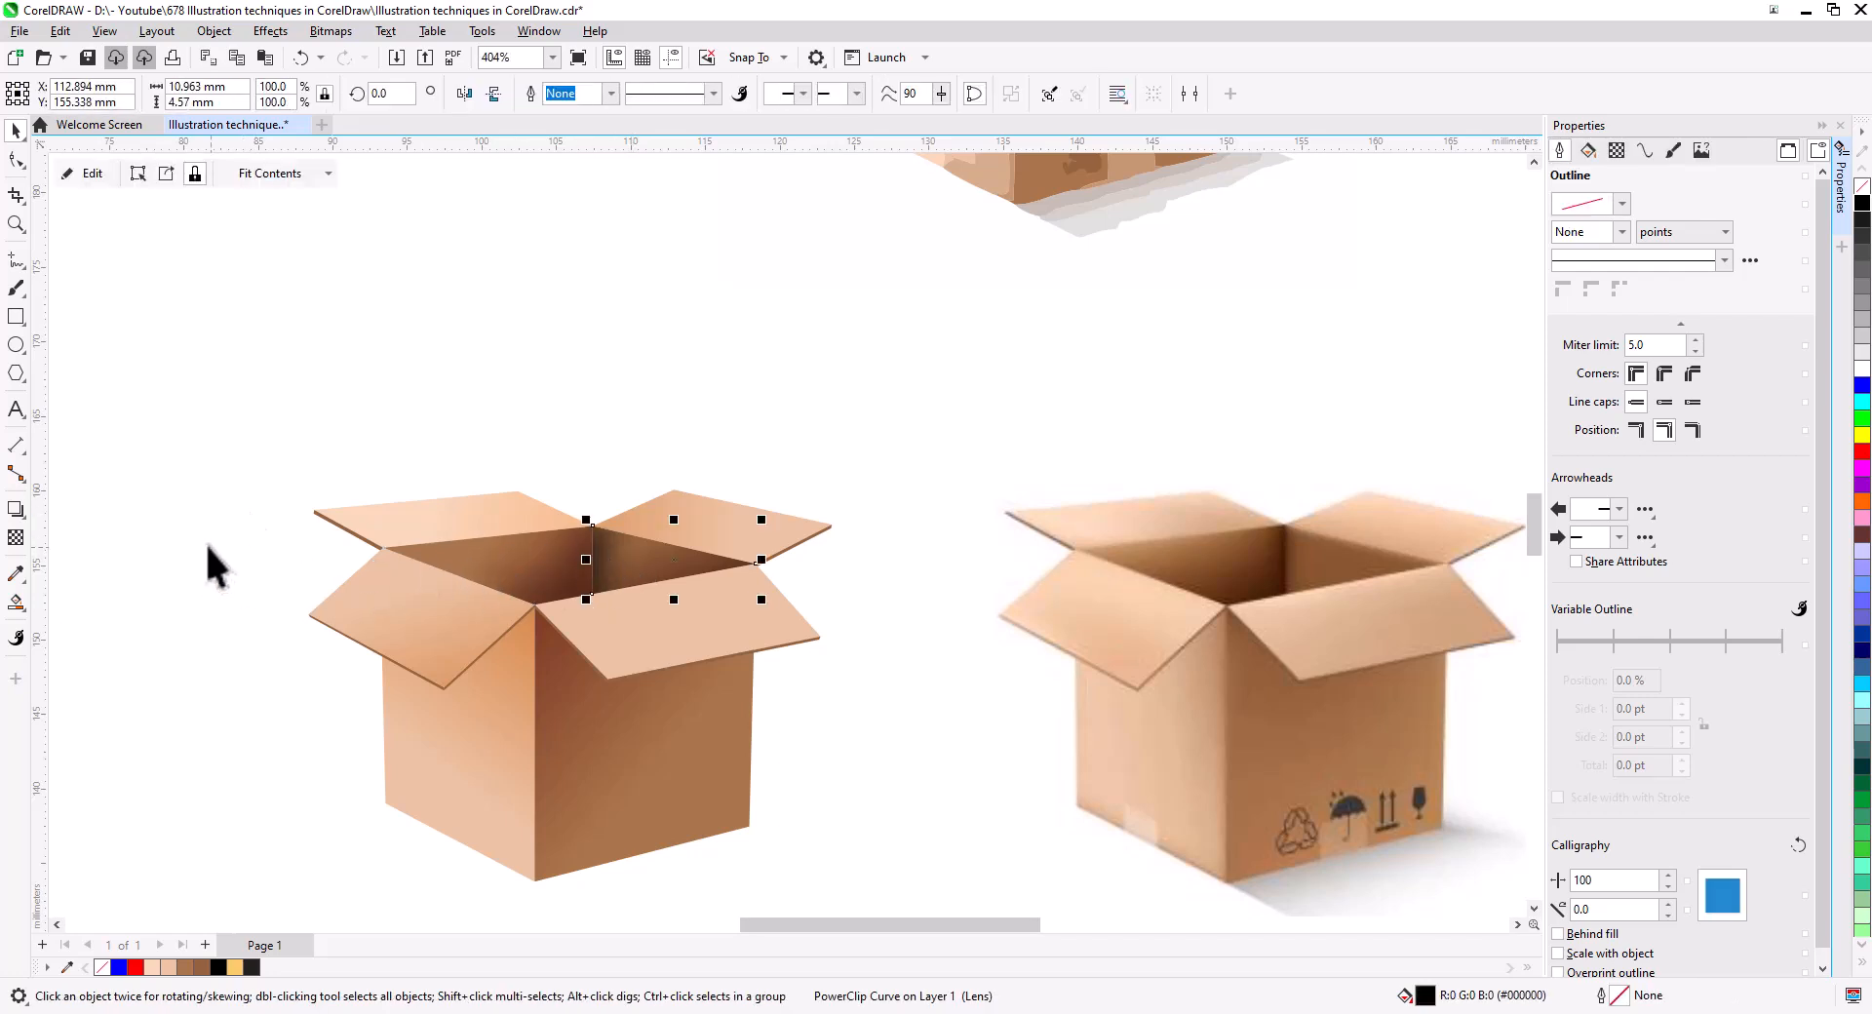
left_click(18, 537)
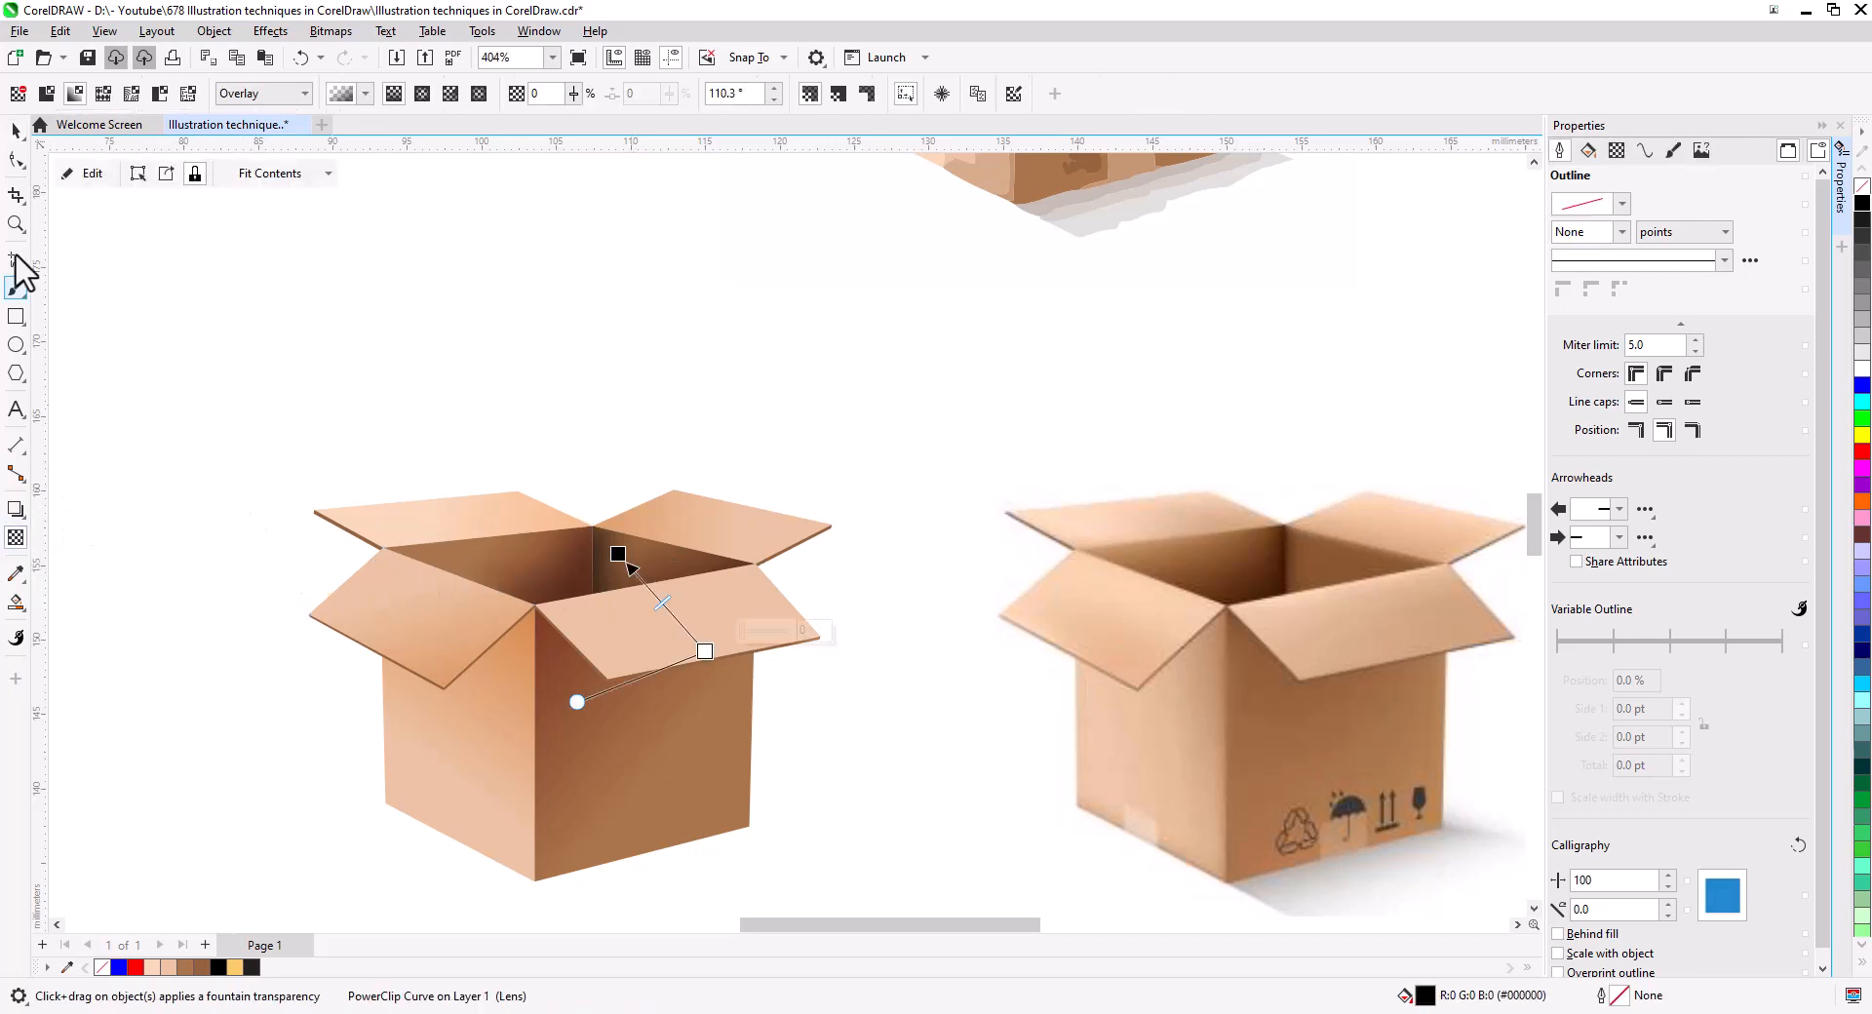
left_click(20, 130)
left_click(90, 174)
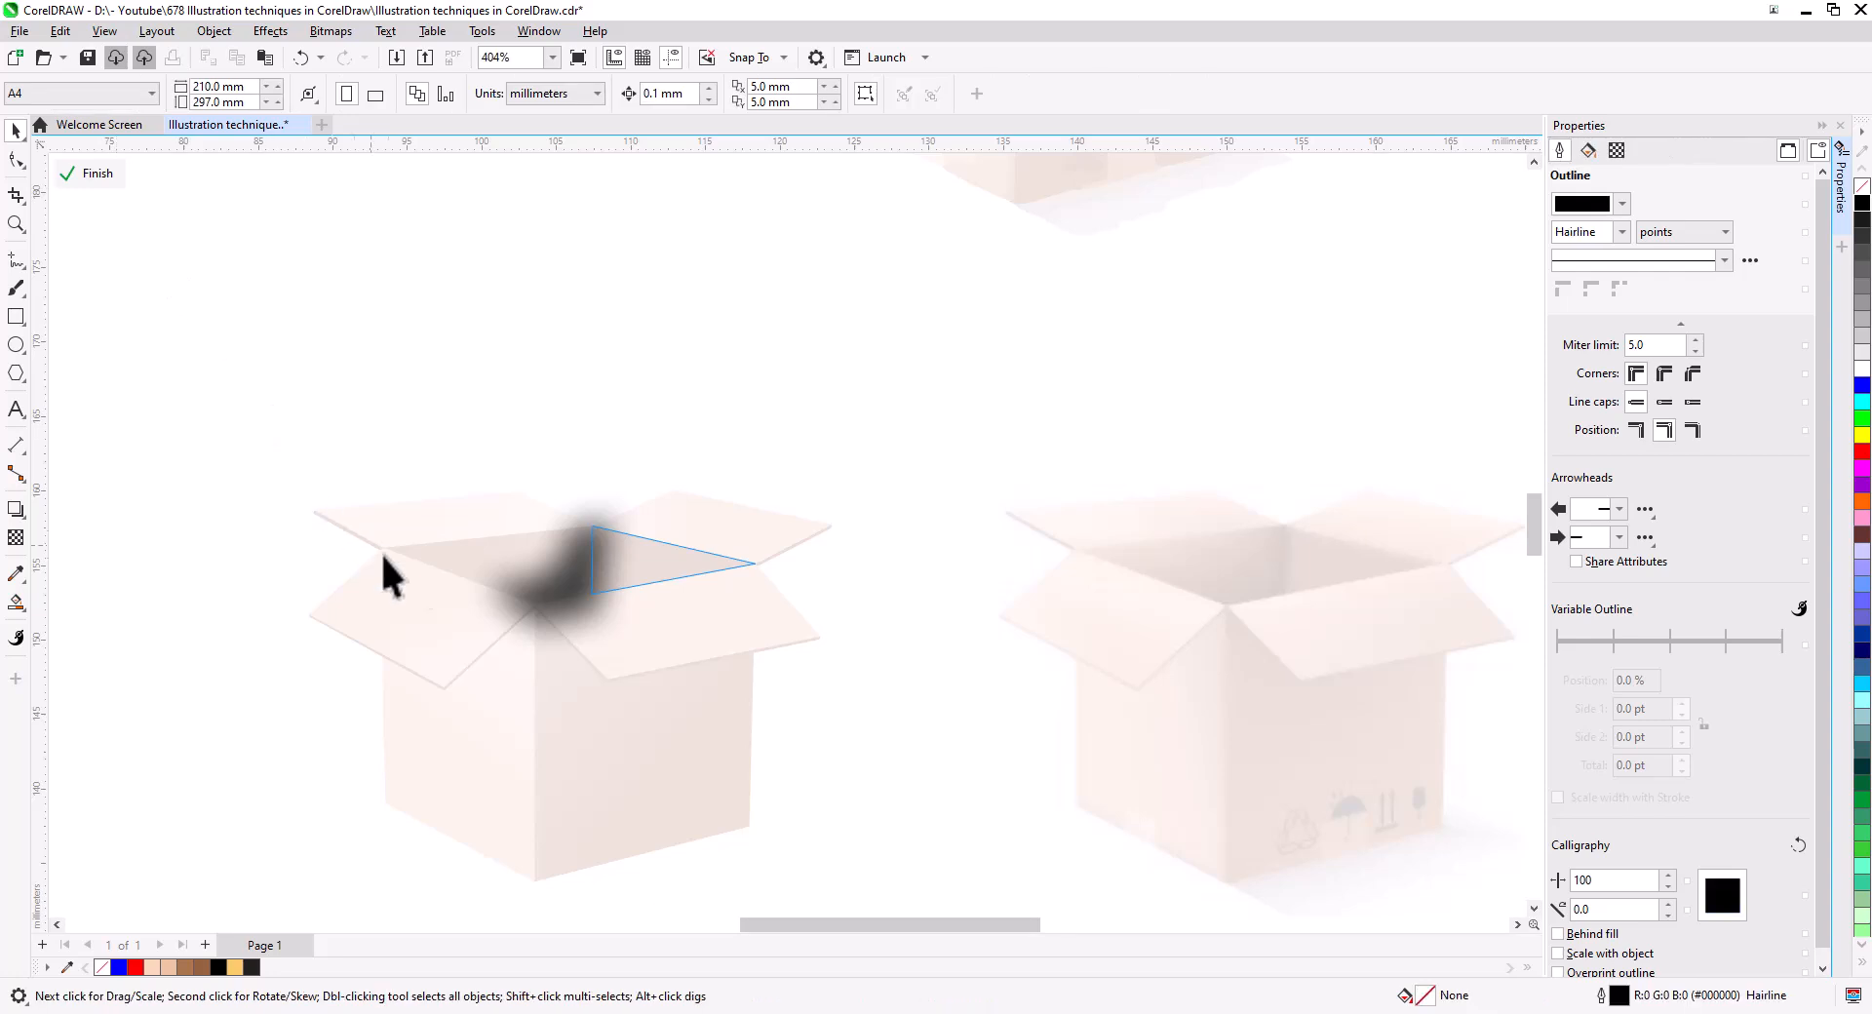
left_click(590, 572)
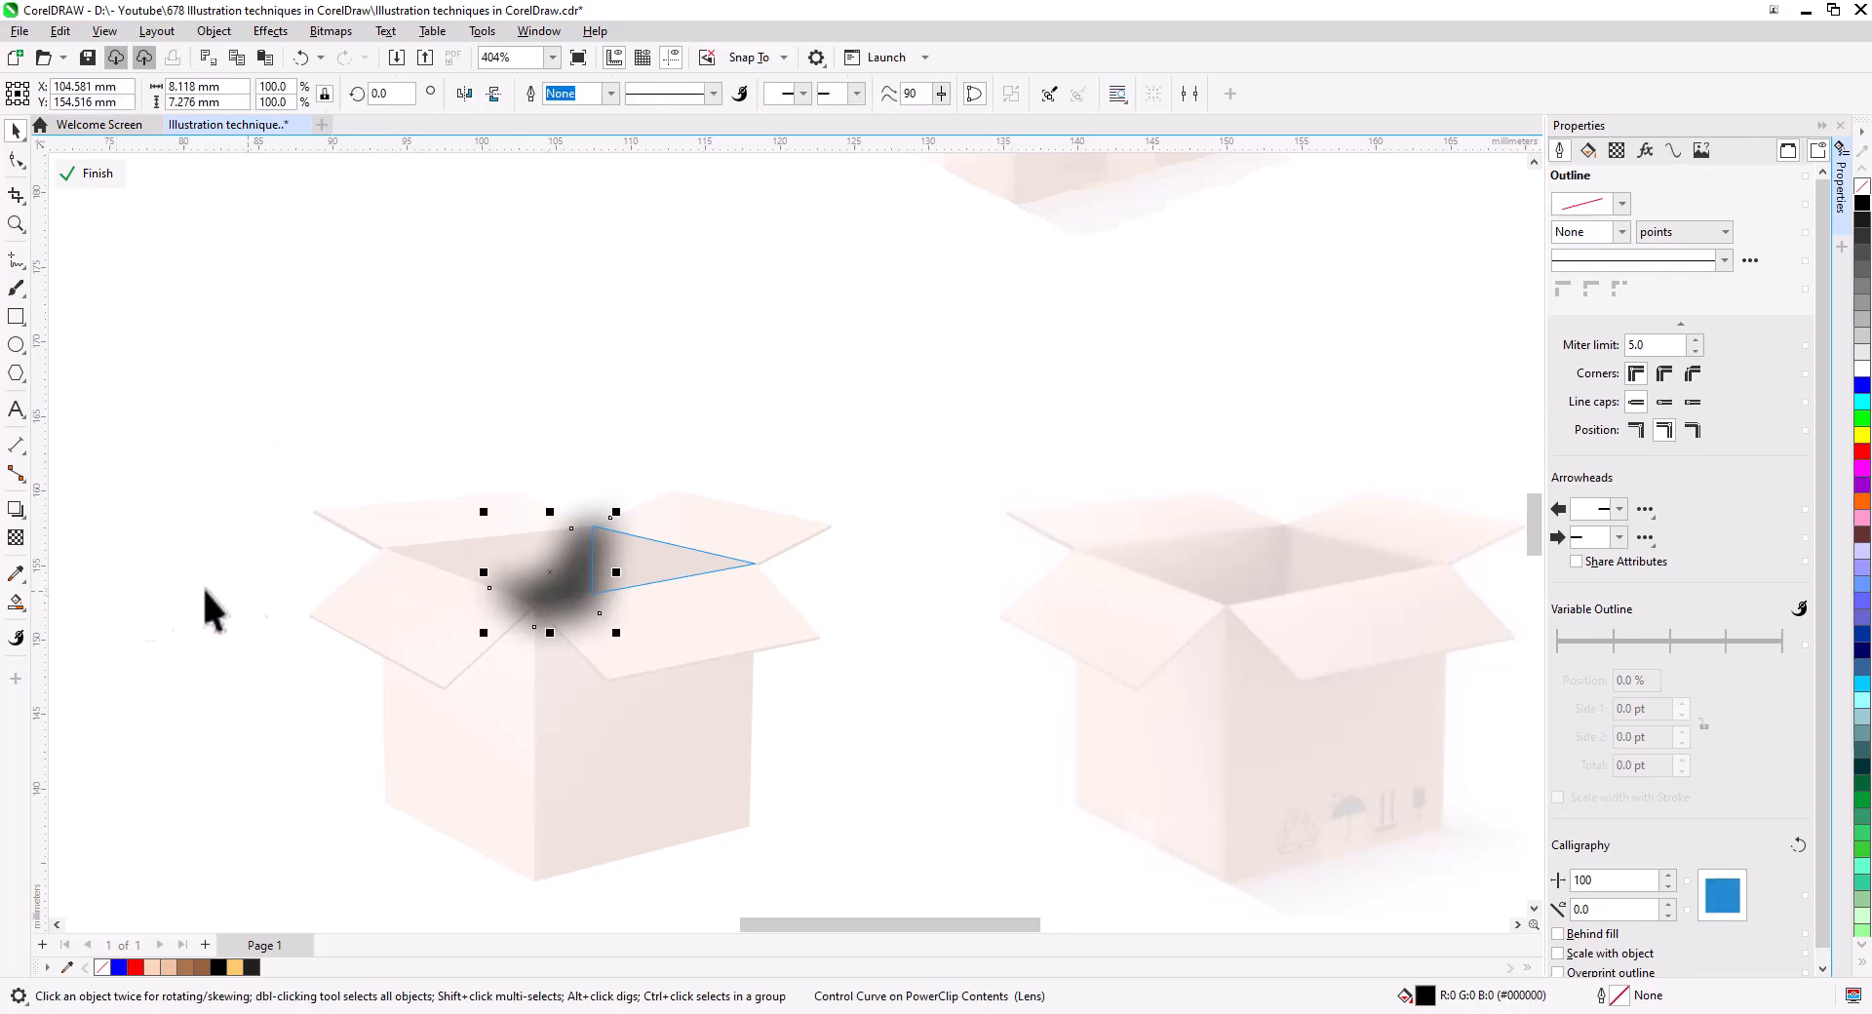
left_click(14, 539)
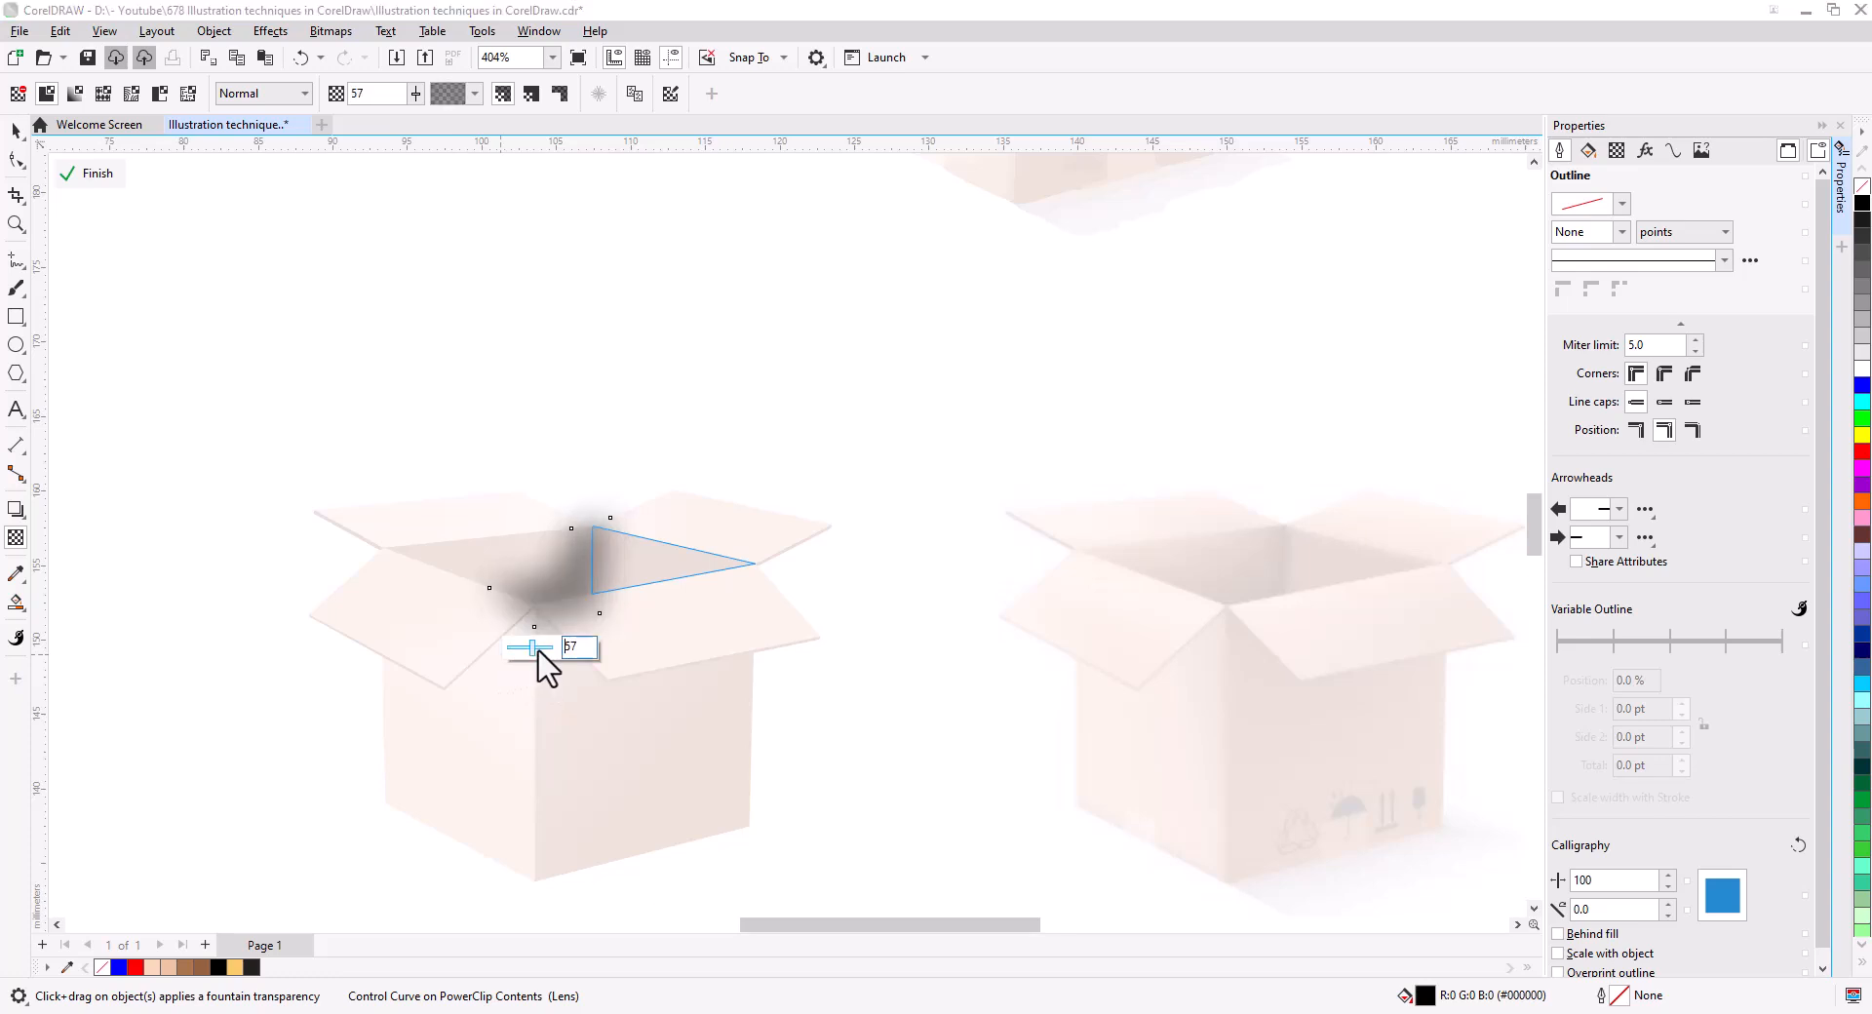
left_click(15, 129)
left_click(90, 175)
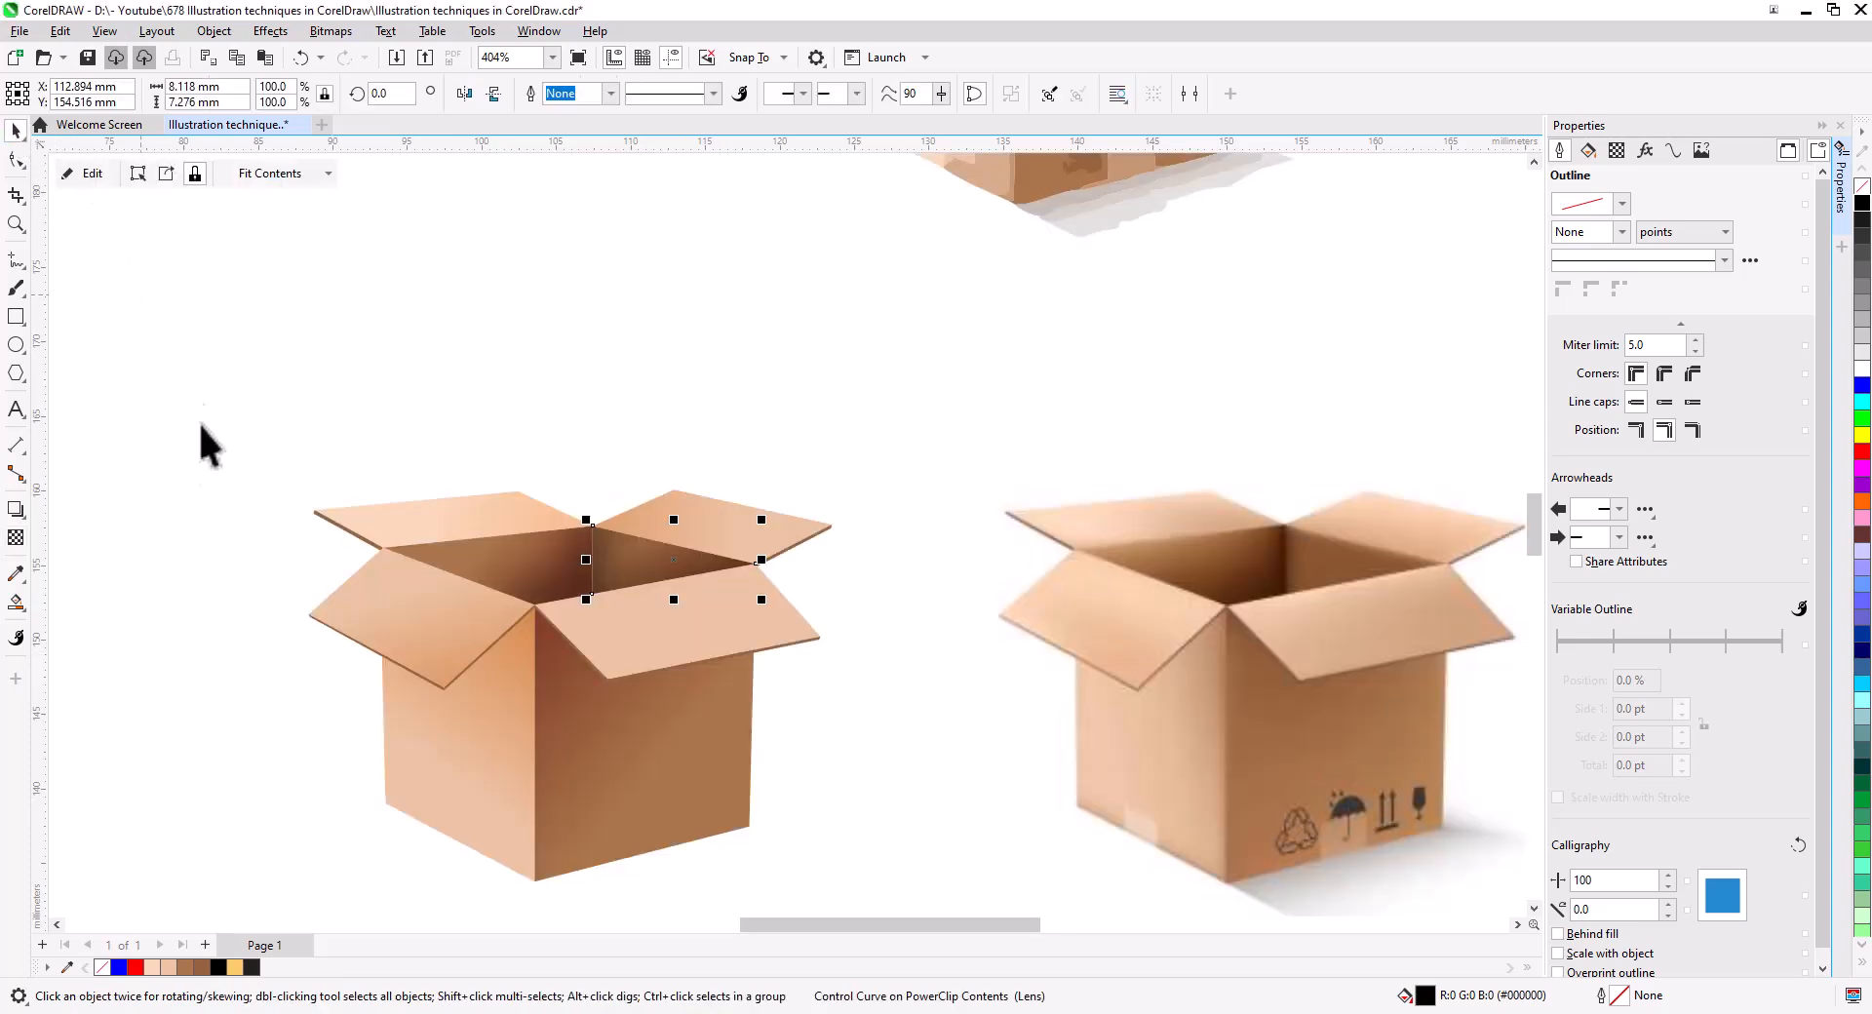
left_click(197, 401)
- Redirect and lengthen the linear transparency on the left outer face's Overlay copy, at about -102.4°, fading toward the box's base
scroll(541, 653, "down", 2)
left_click_drag(576, 693, 582, 585)
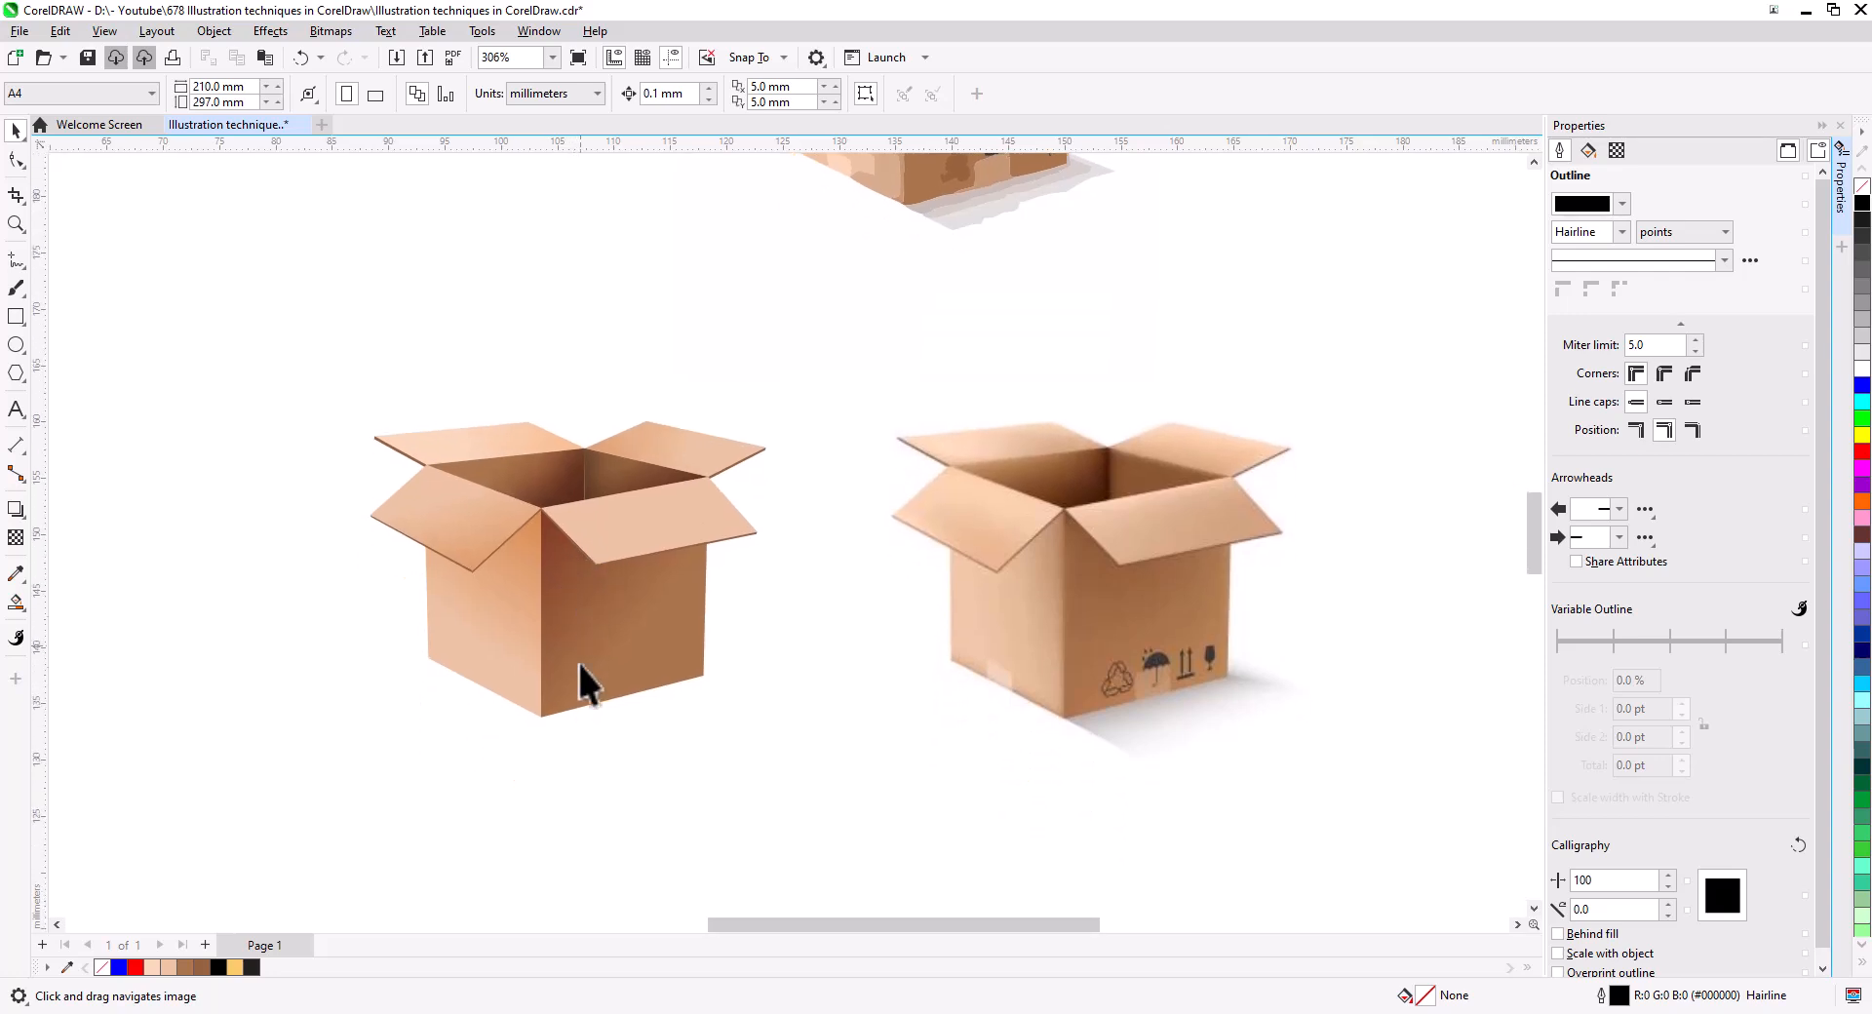
left_click(495, 630)
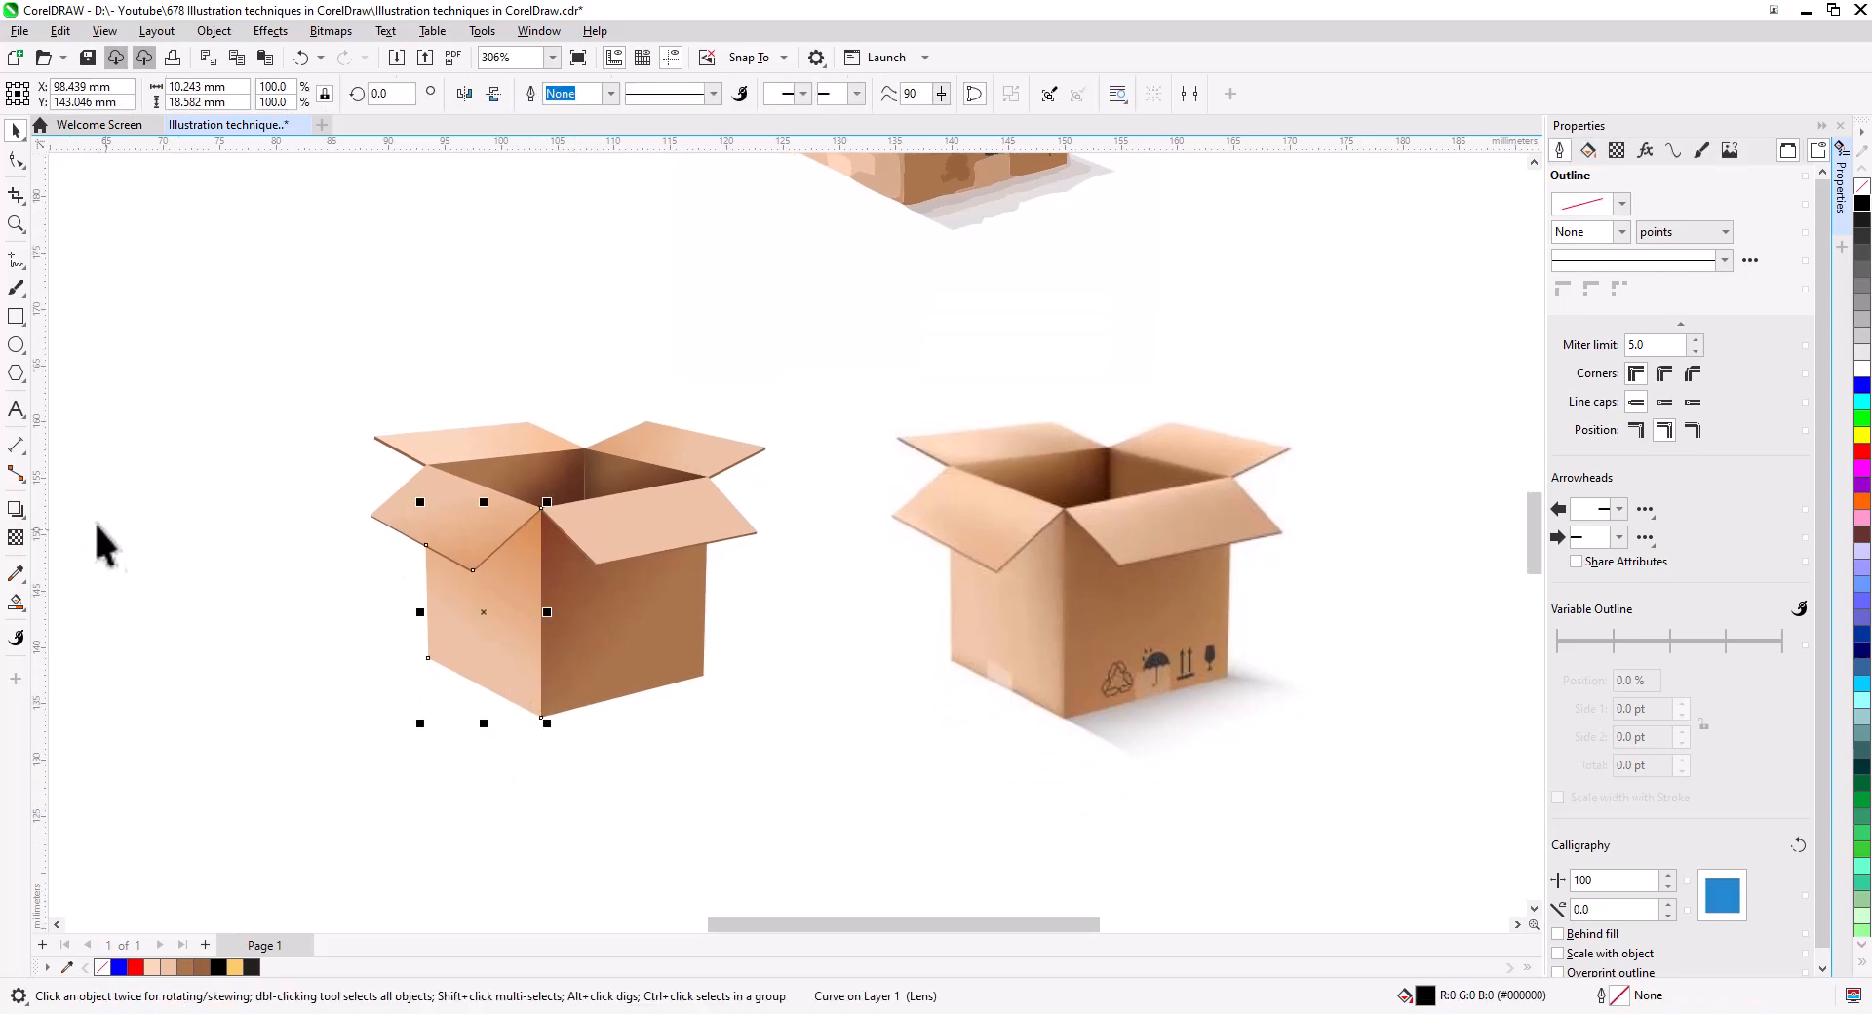
left_click(15, 537)
left_click_drag(622, 557, 648, 520)
left_click_drag(478, 635, 475, 673)
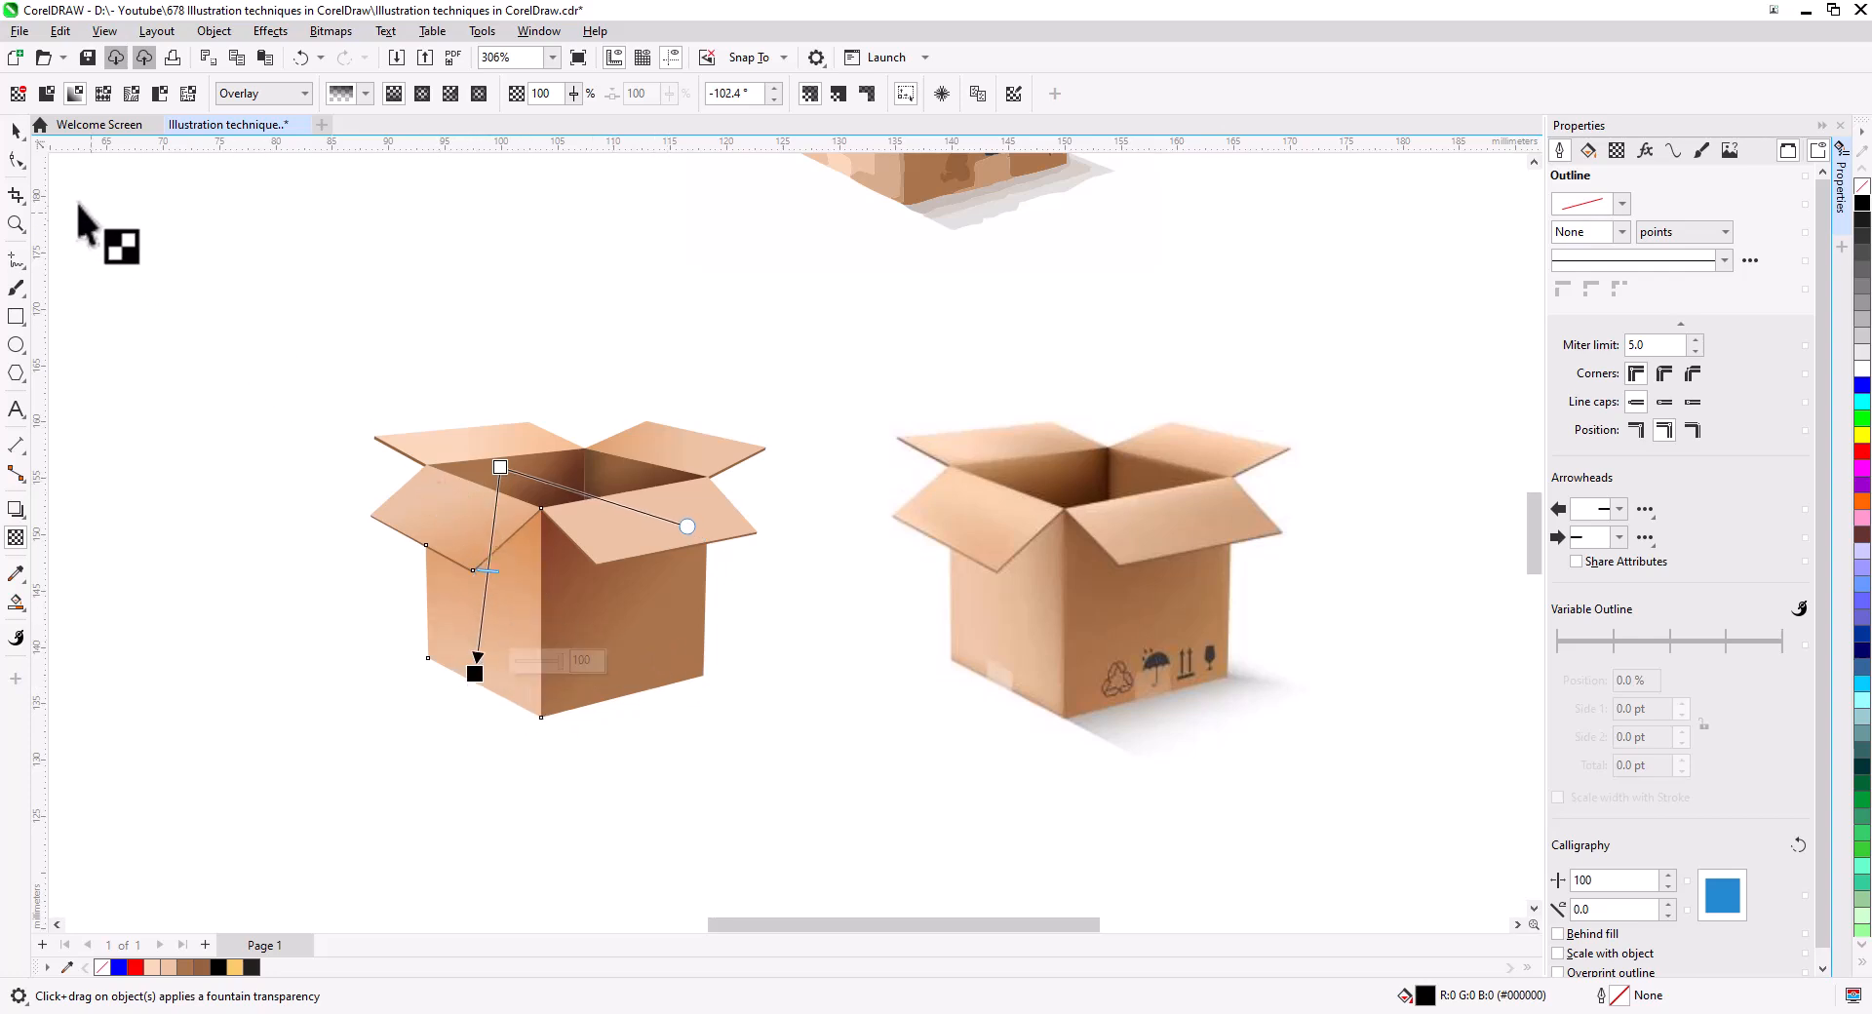
left_click(15, 128)
left_click(337, 634)
- Trace the reference box's ground shadow as a closed 2-Point Line outline about 24.7 by 9.3 mm and move it to the illustrated box's base
scroll(577, 721, "up", 3)
left_click_drag(630, 768, 442, 548)
scroll(493, 575, "down", 2)
left_click_drag(521, 606, 464, 623)
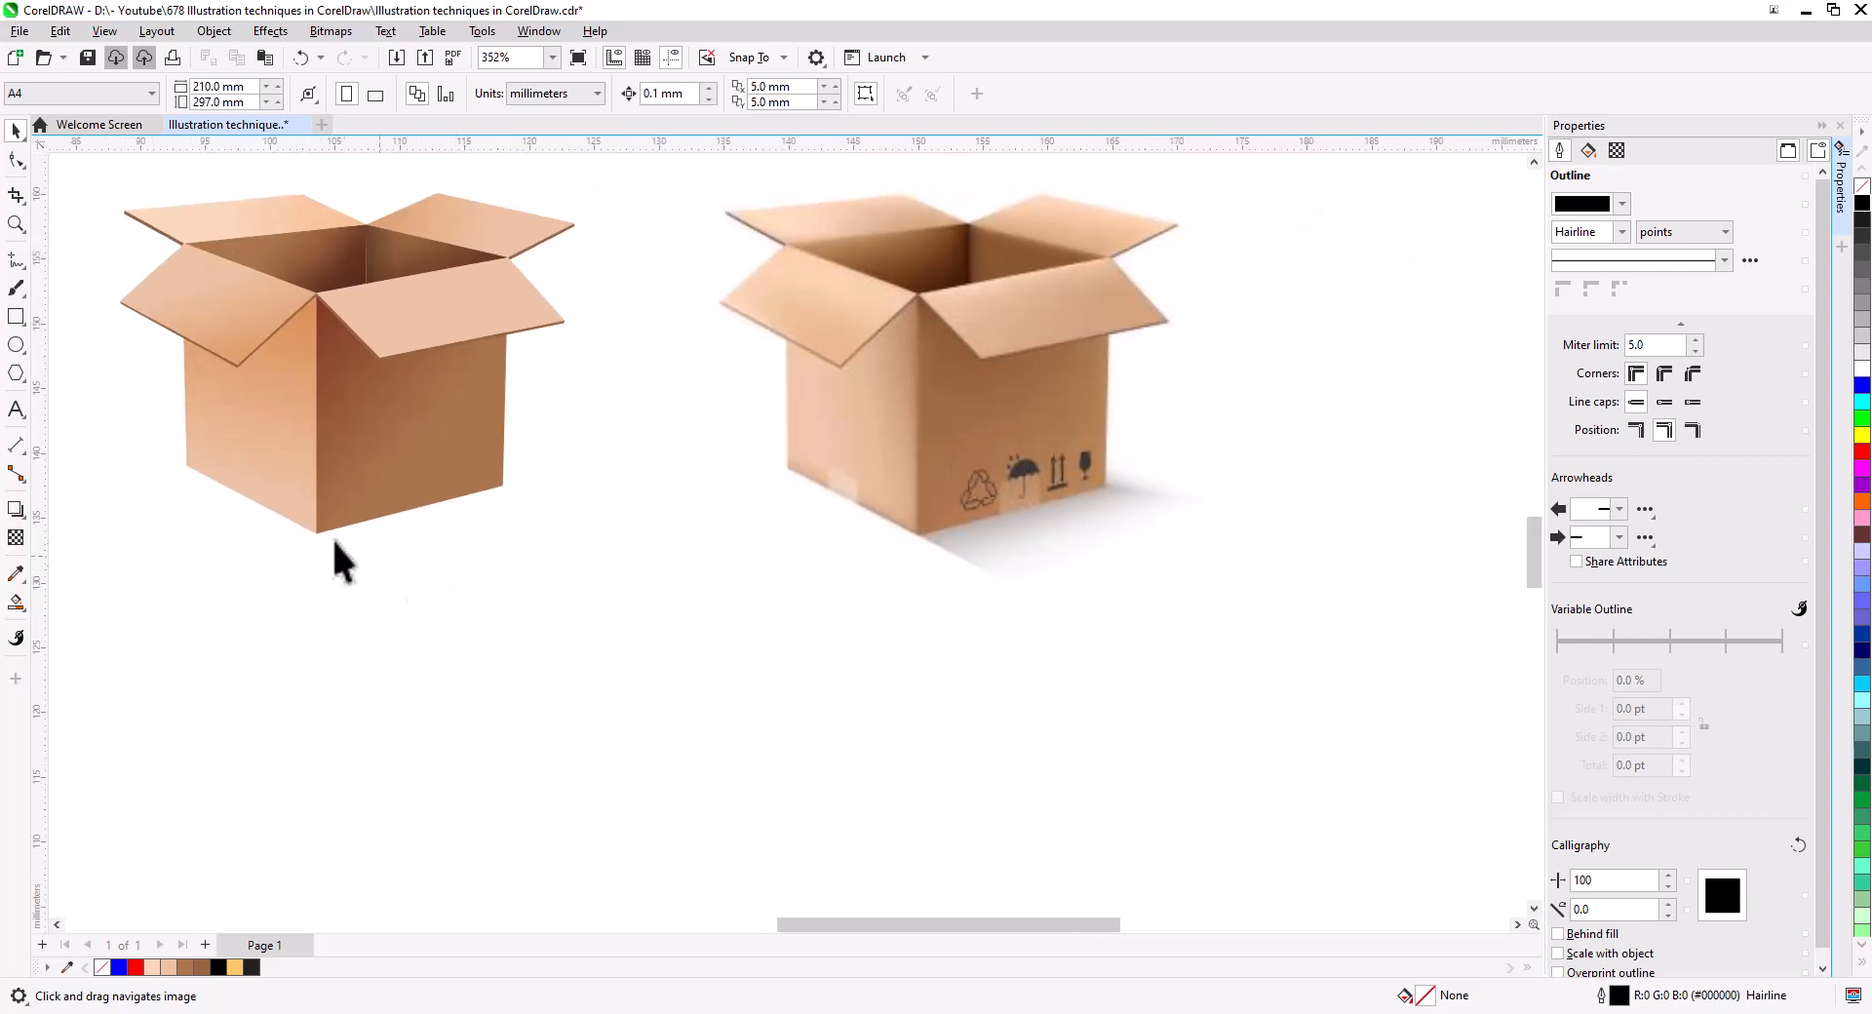
left_click(12, 261)
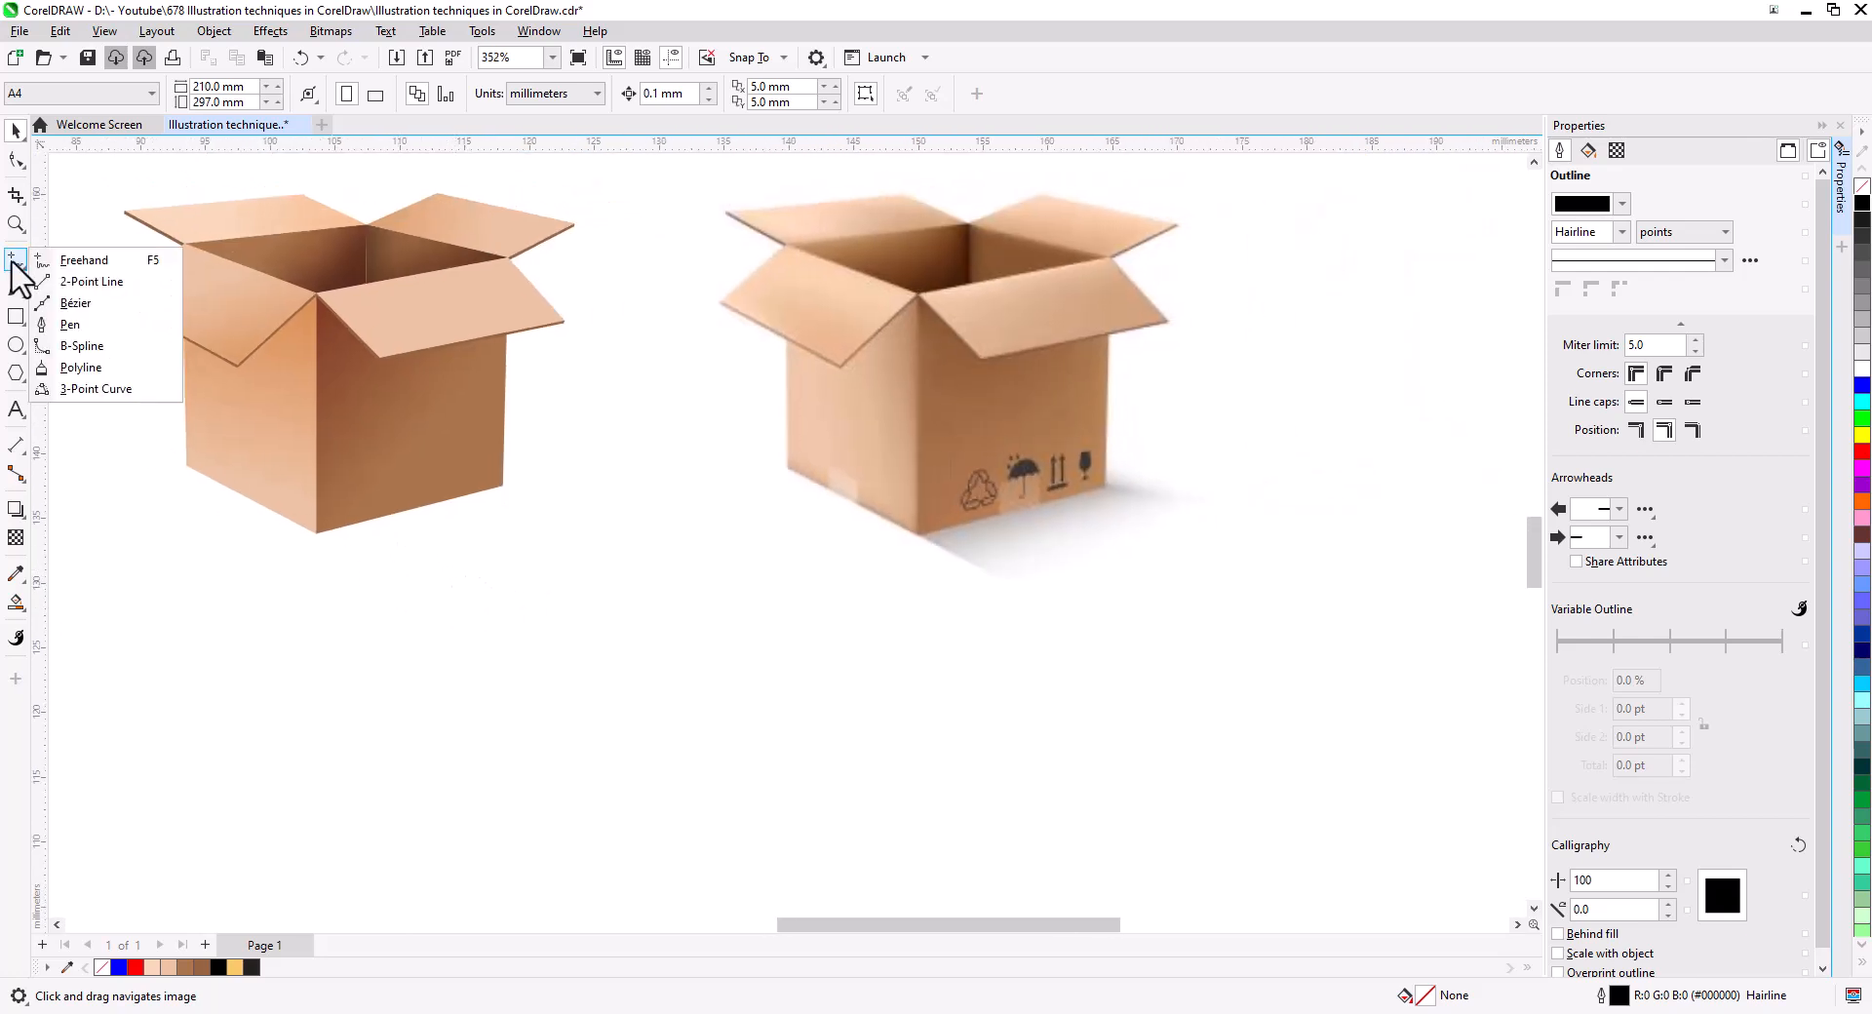
left_click(78, 278)
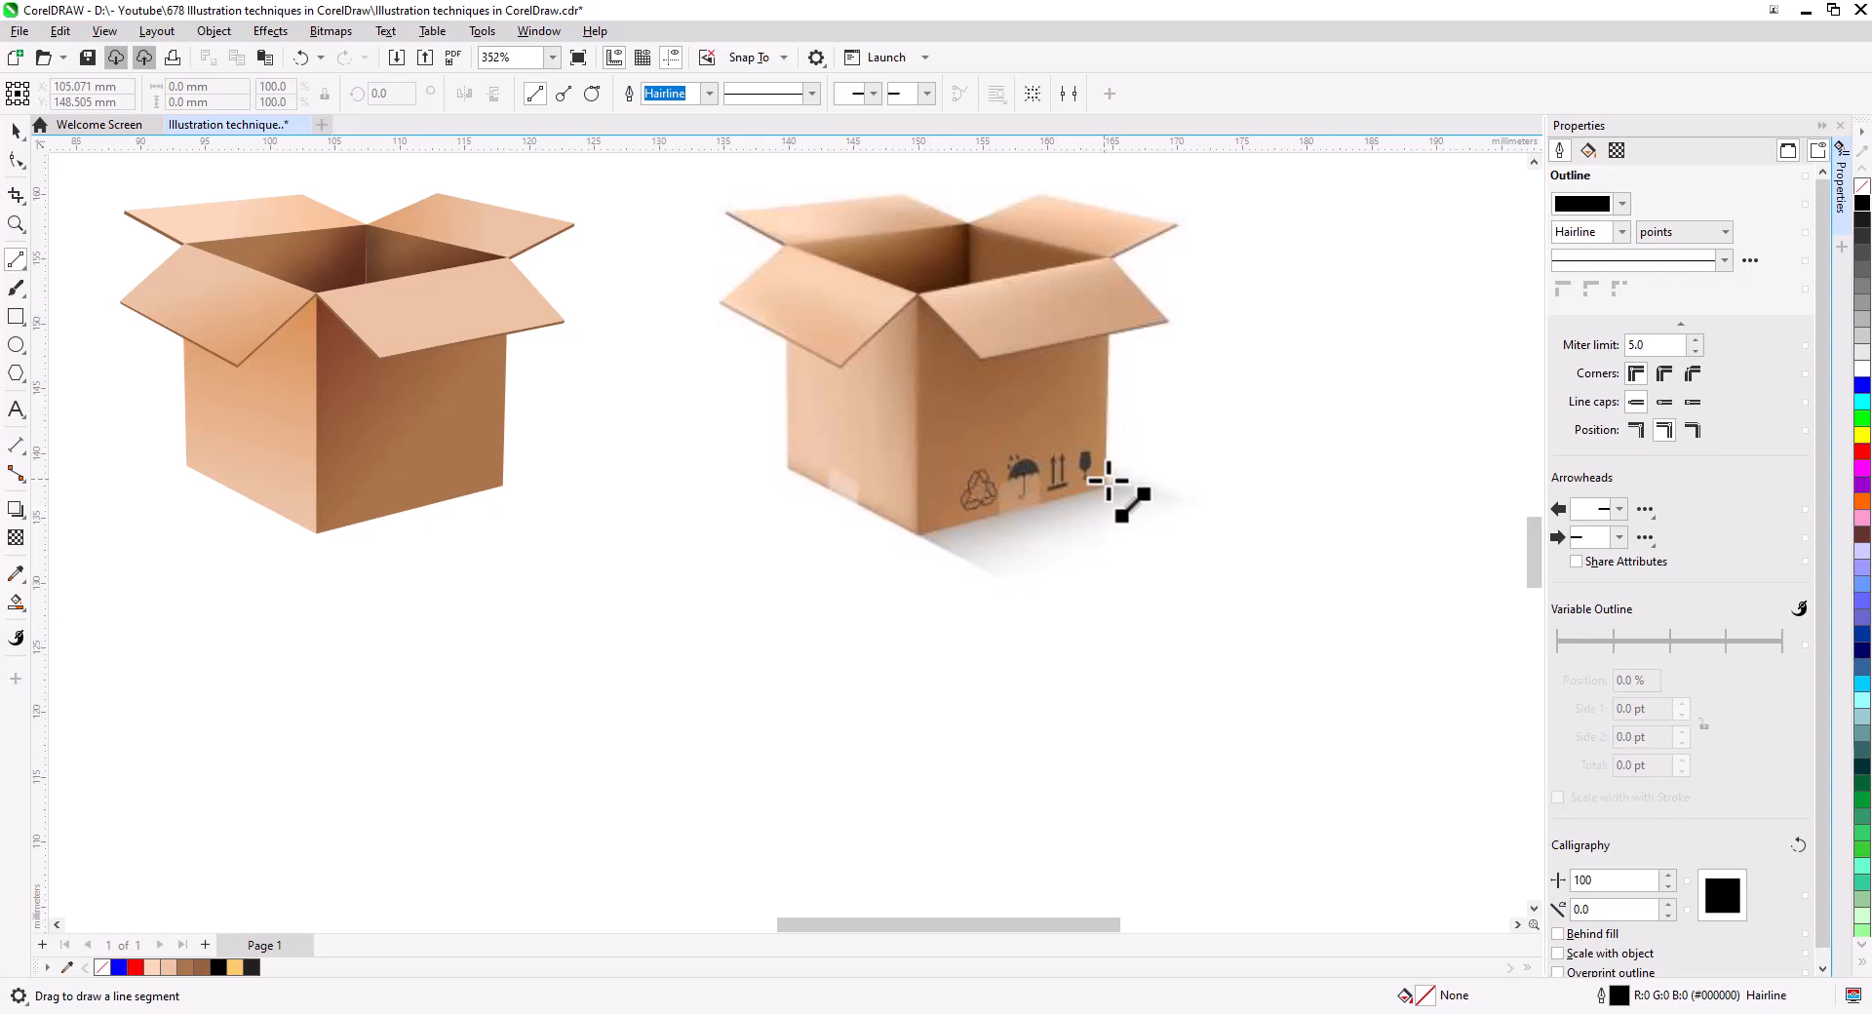
mouse_move(1107, 482)
left_mouse_down()
mouse_move(1211, 500)
mouse_move(1019, 602)
mouse_move(893, 515)
mouse_move(1032, 468)
mouse_move(1107, 481)
left_mouse_up()
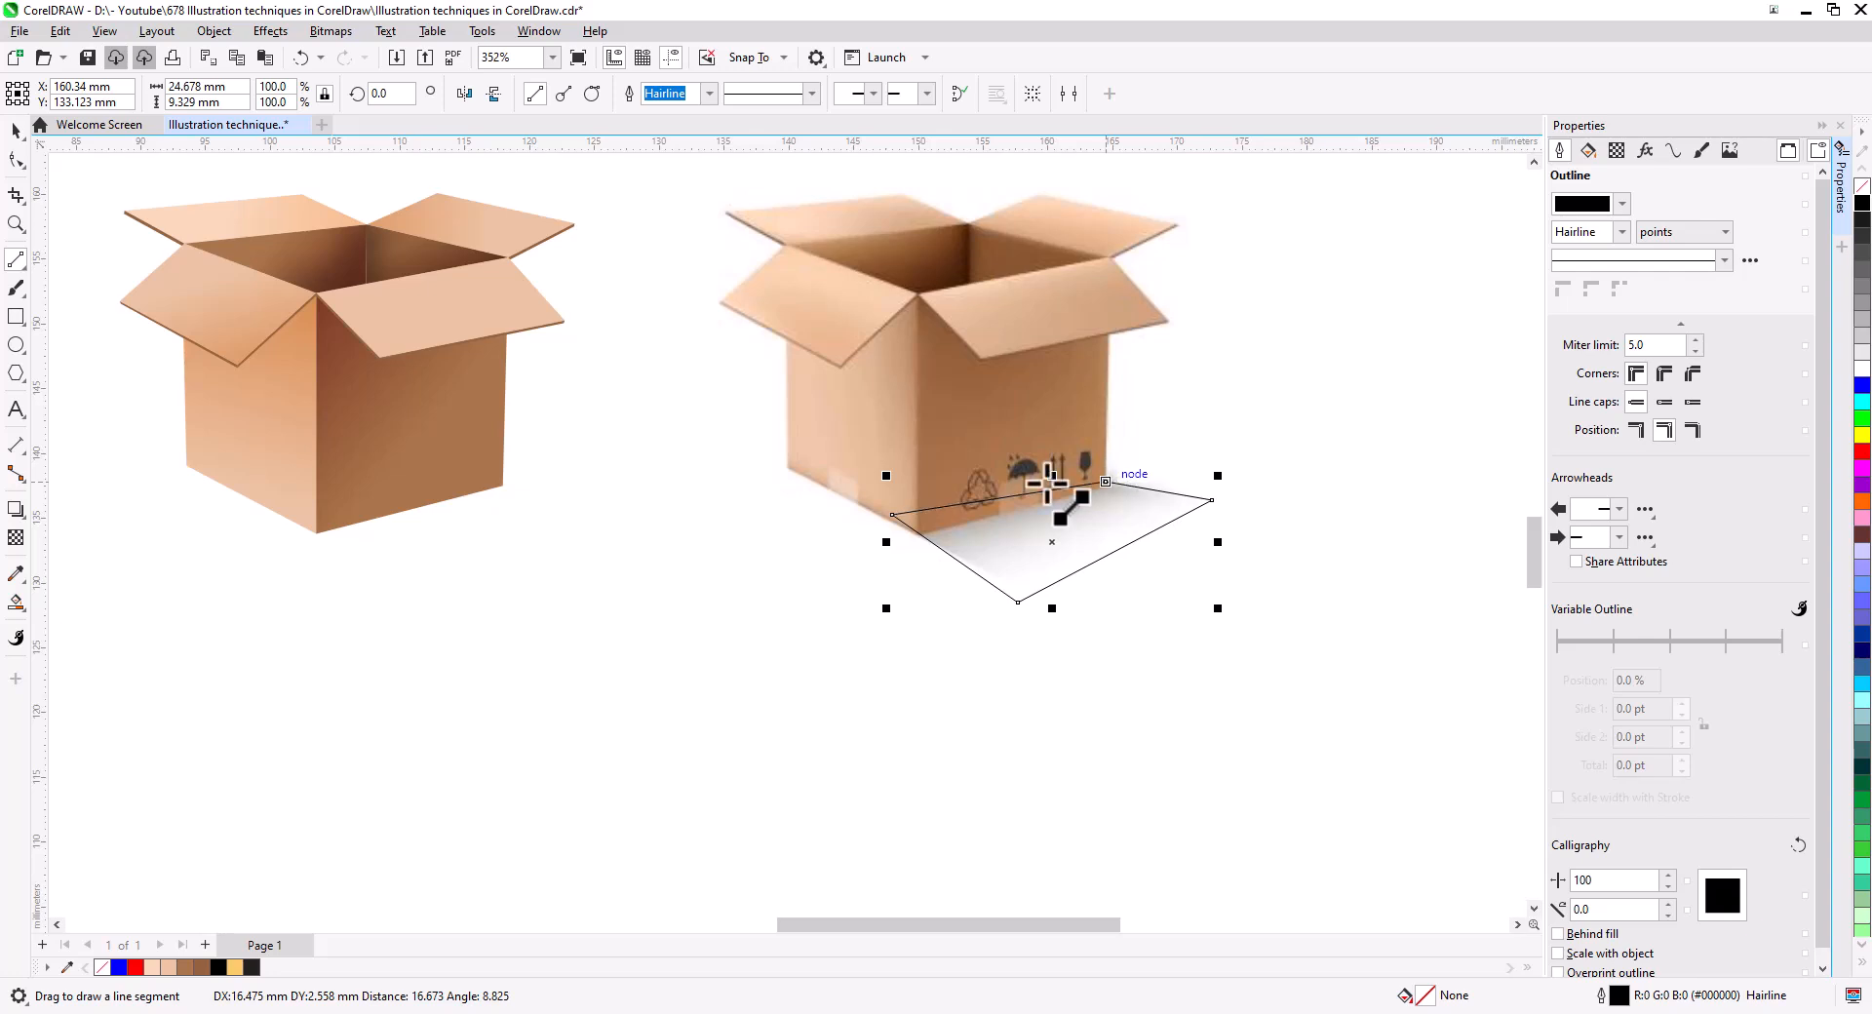
key("space")
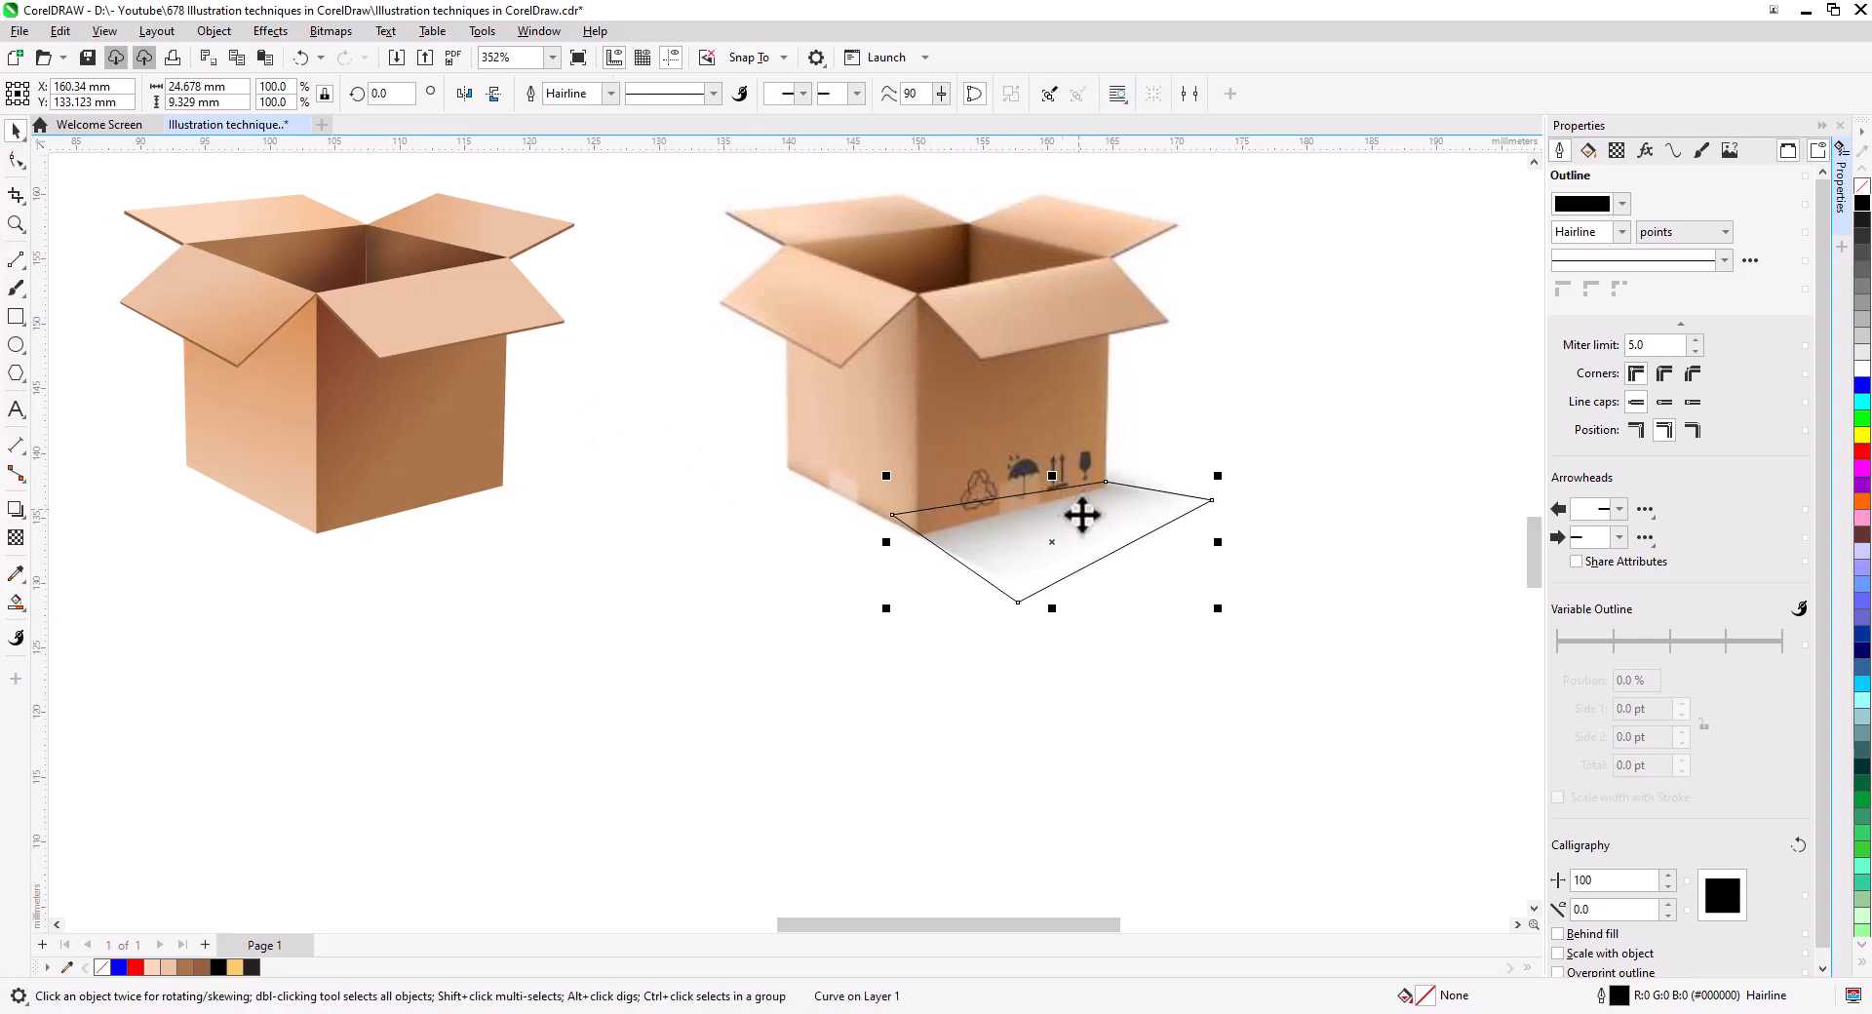
left_click_drag(1108, 488, 505, 478)
scroll(327, 546, "up", 4)
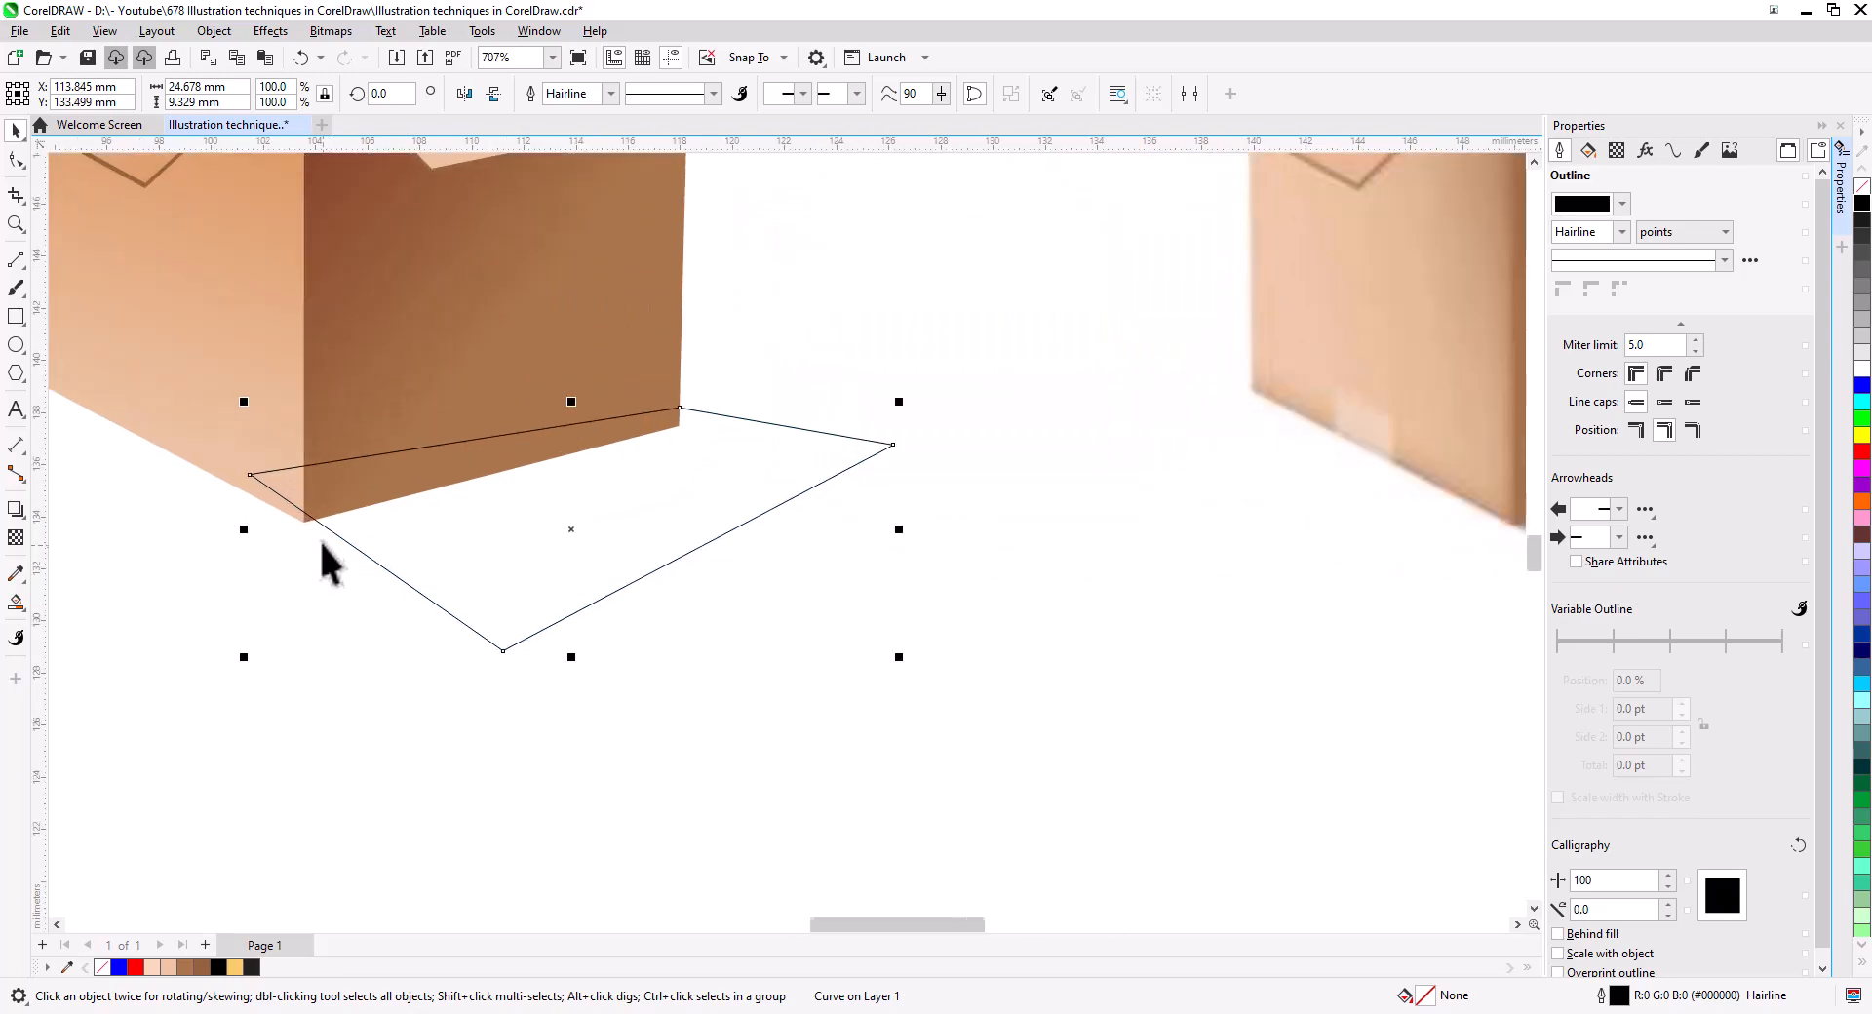
- Lower the ground shadow outline slightly against the illustrated box's base, fill it with black, and save the document
left_click_drag(298, 500, 300, 516)
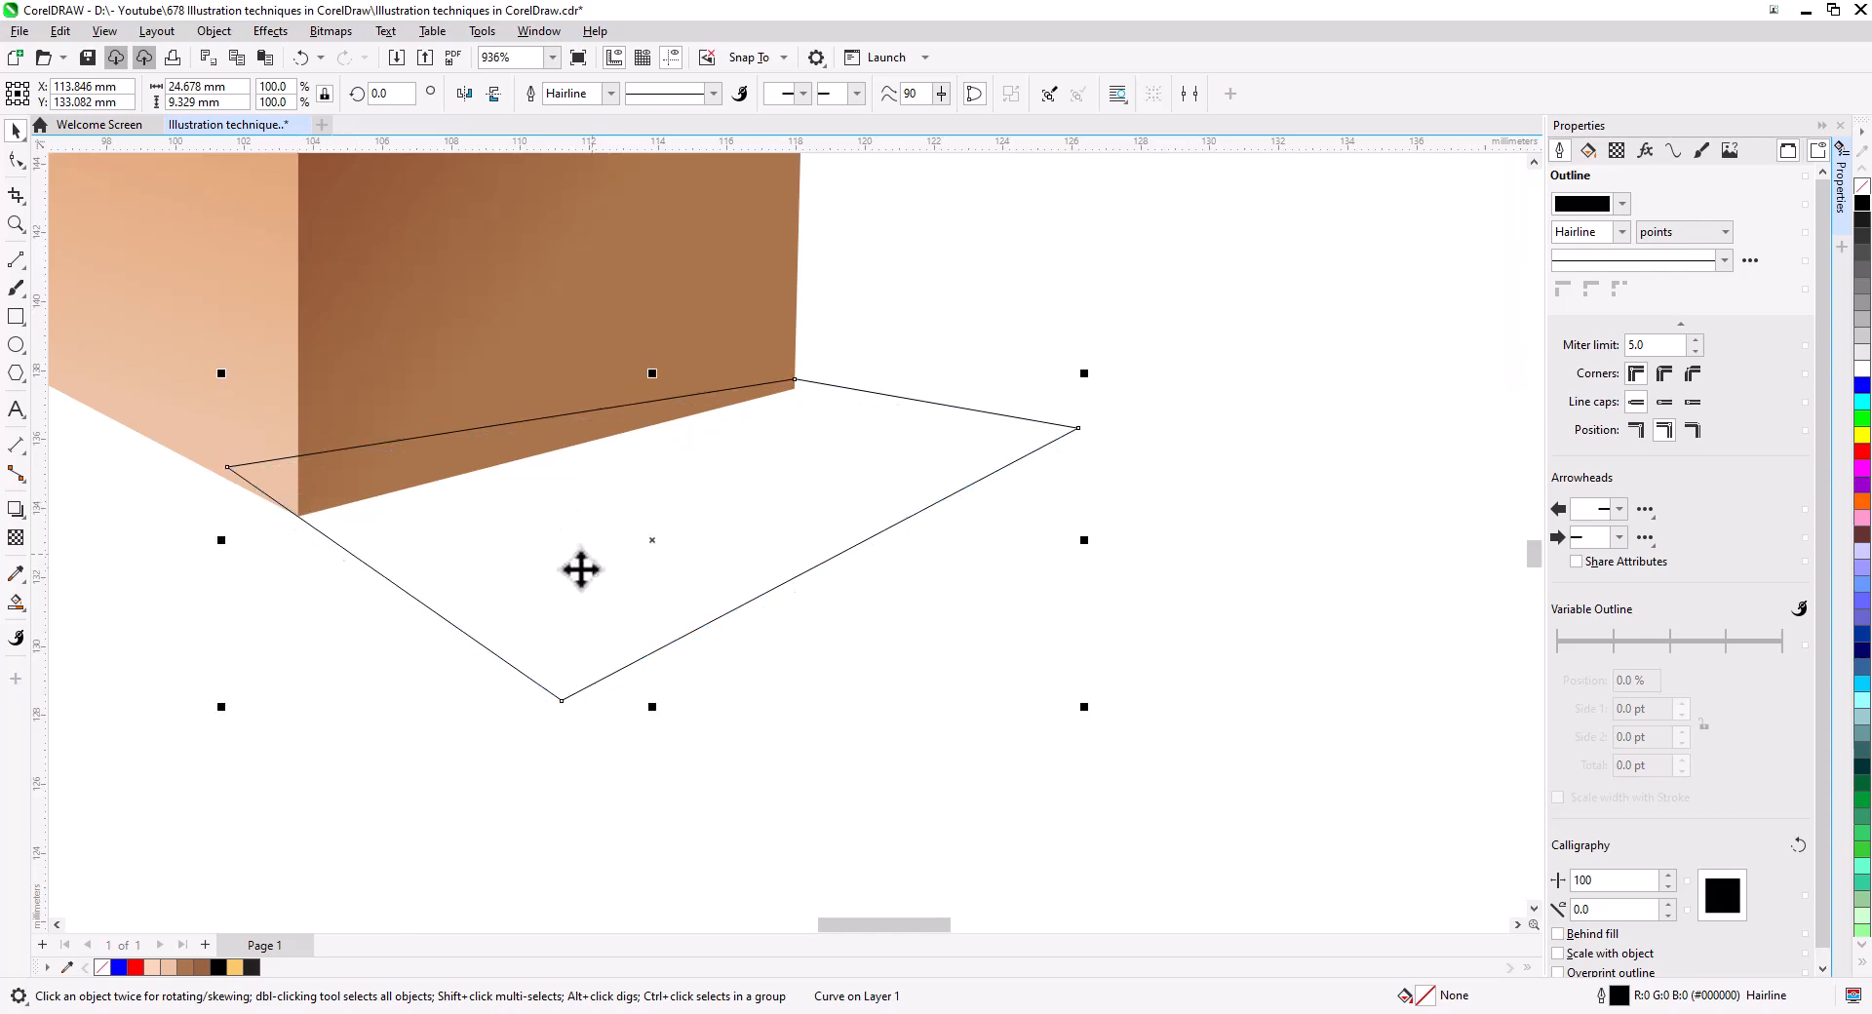
left_click(1860, 203)
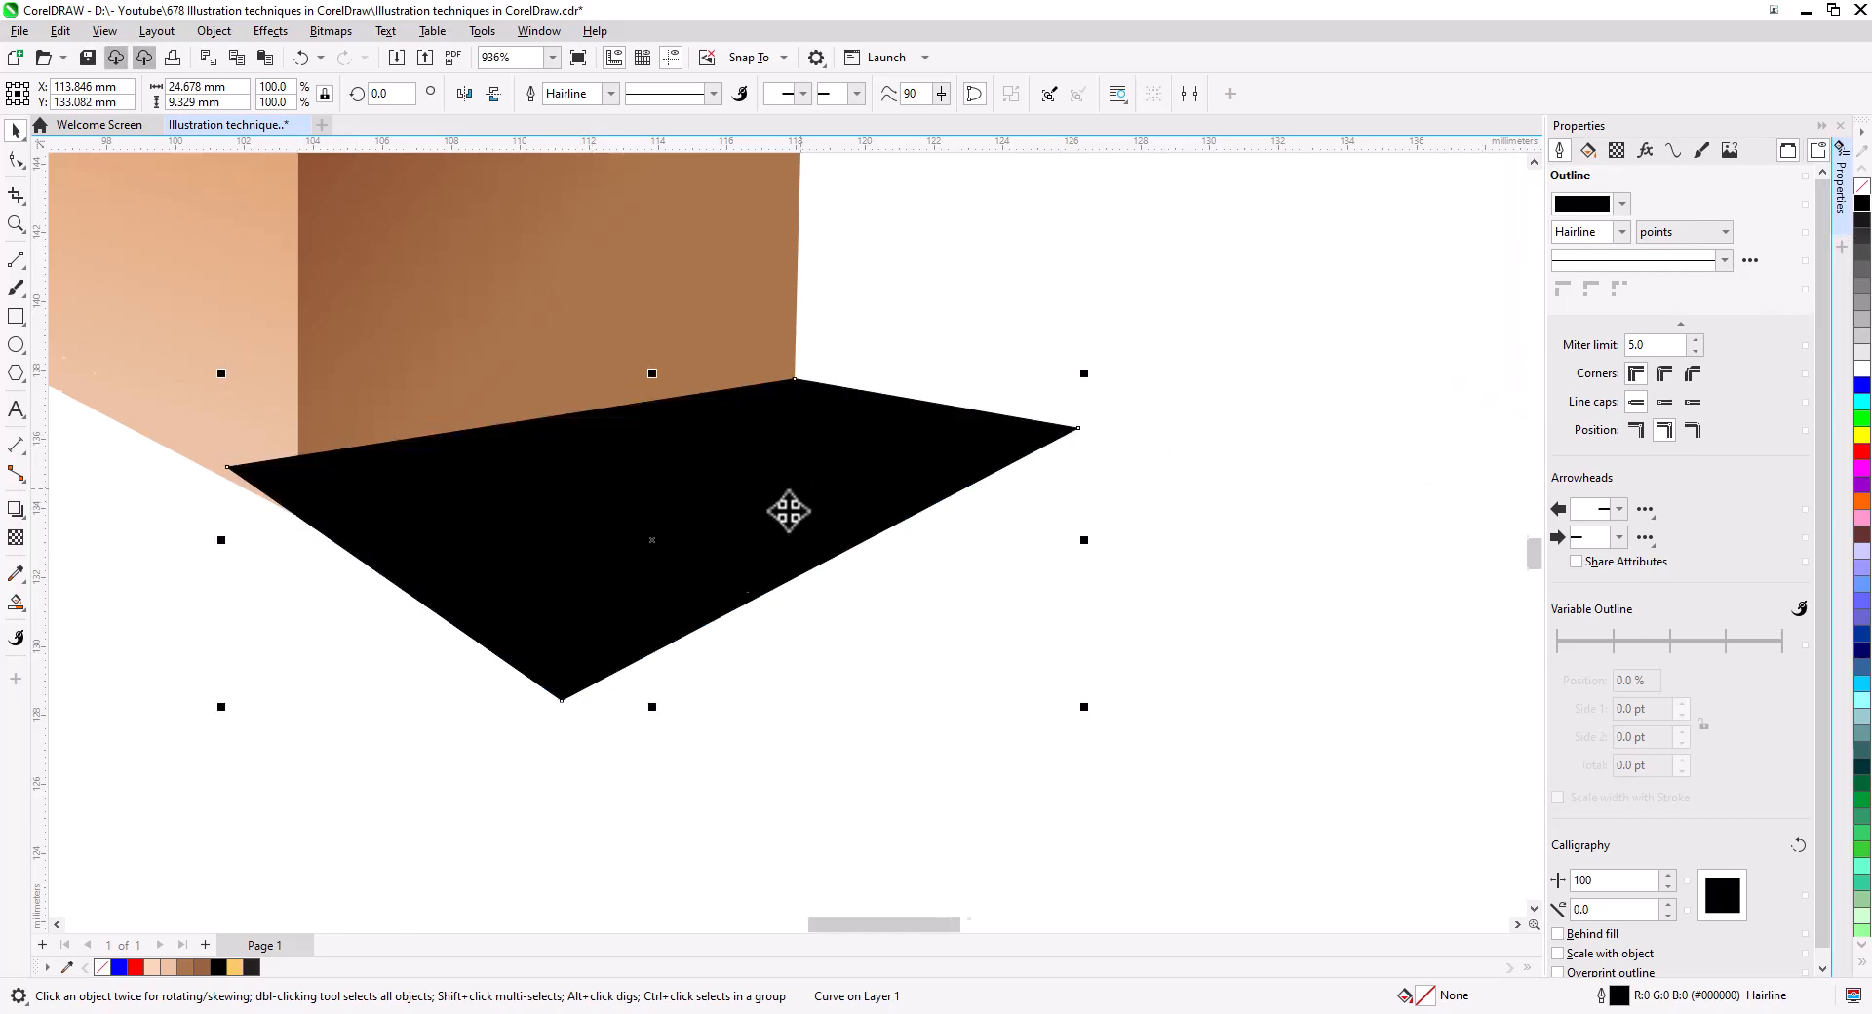
scroll(786, 585, "down", 4)
key("ctrl+s")
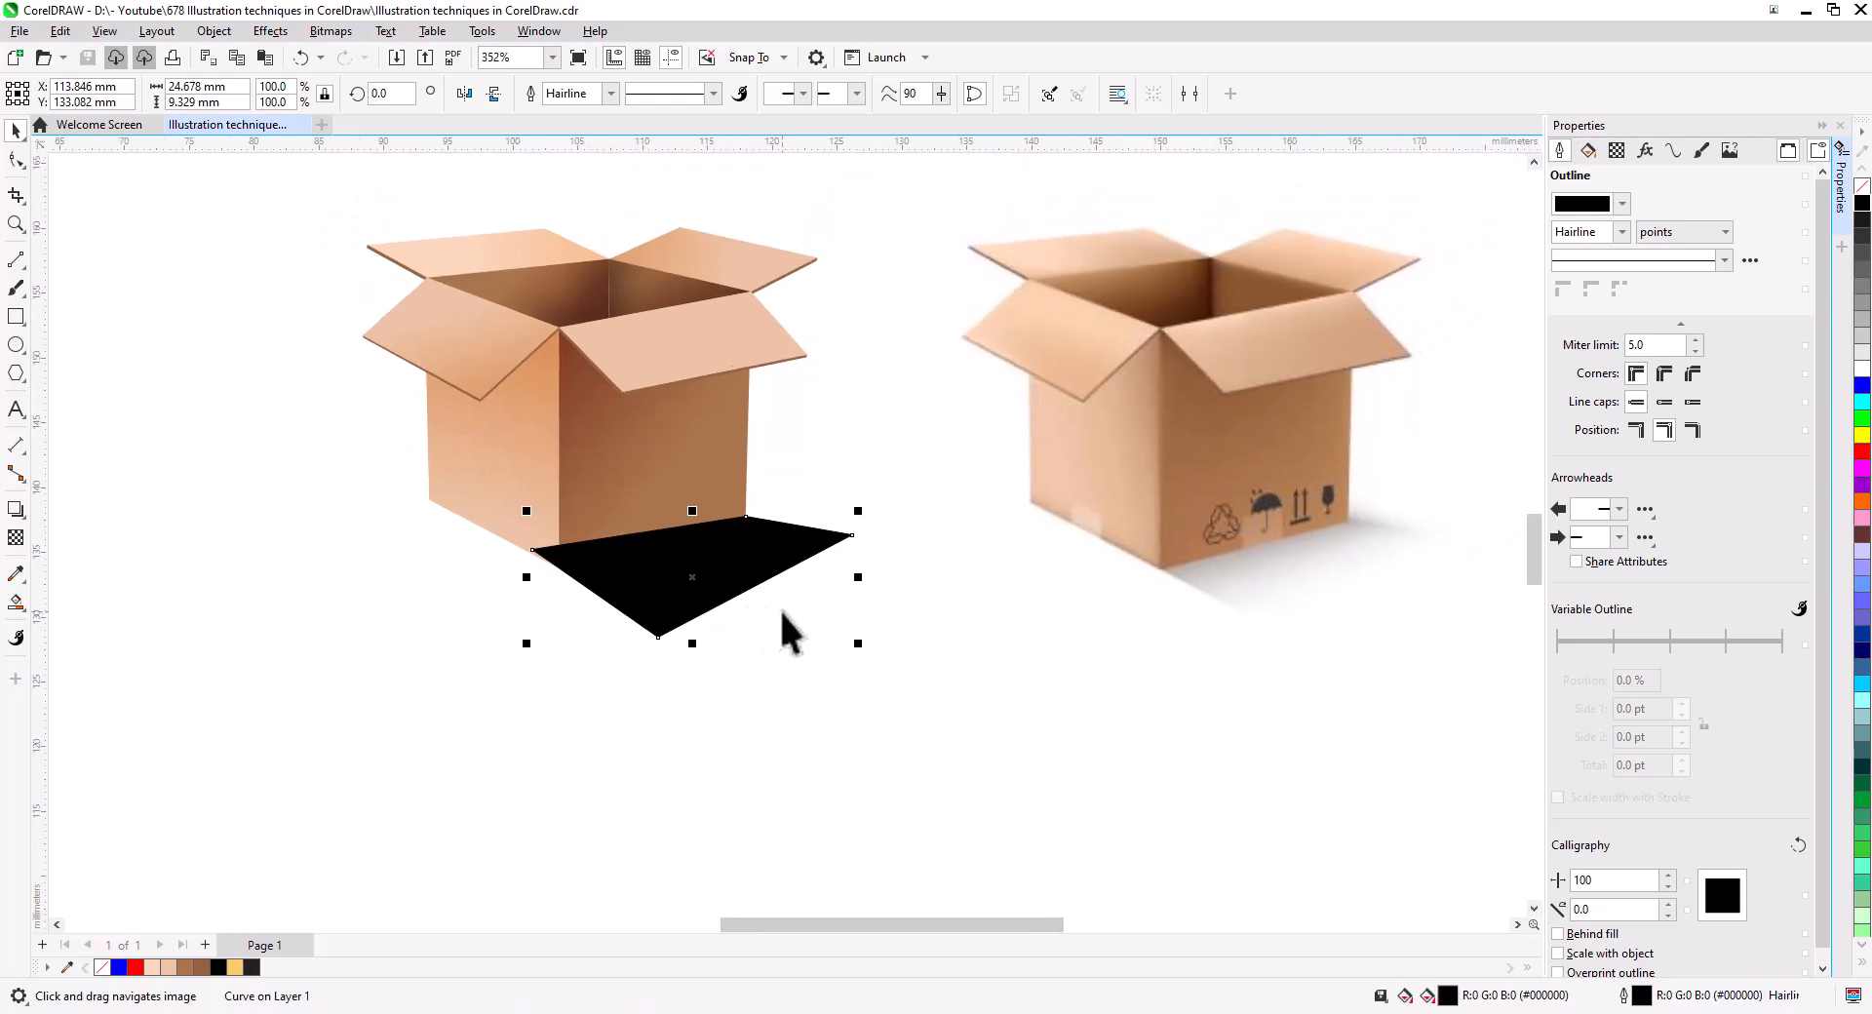
- Apply a Motion Blur effect with a distance of 51 to the black ground shadow
left_click(270, 30)
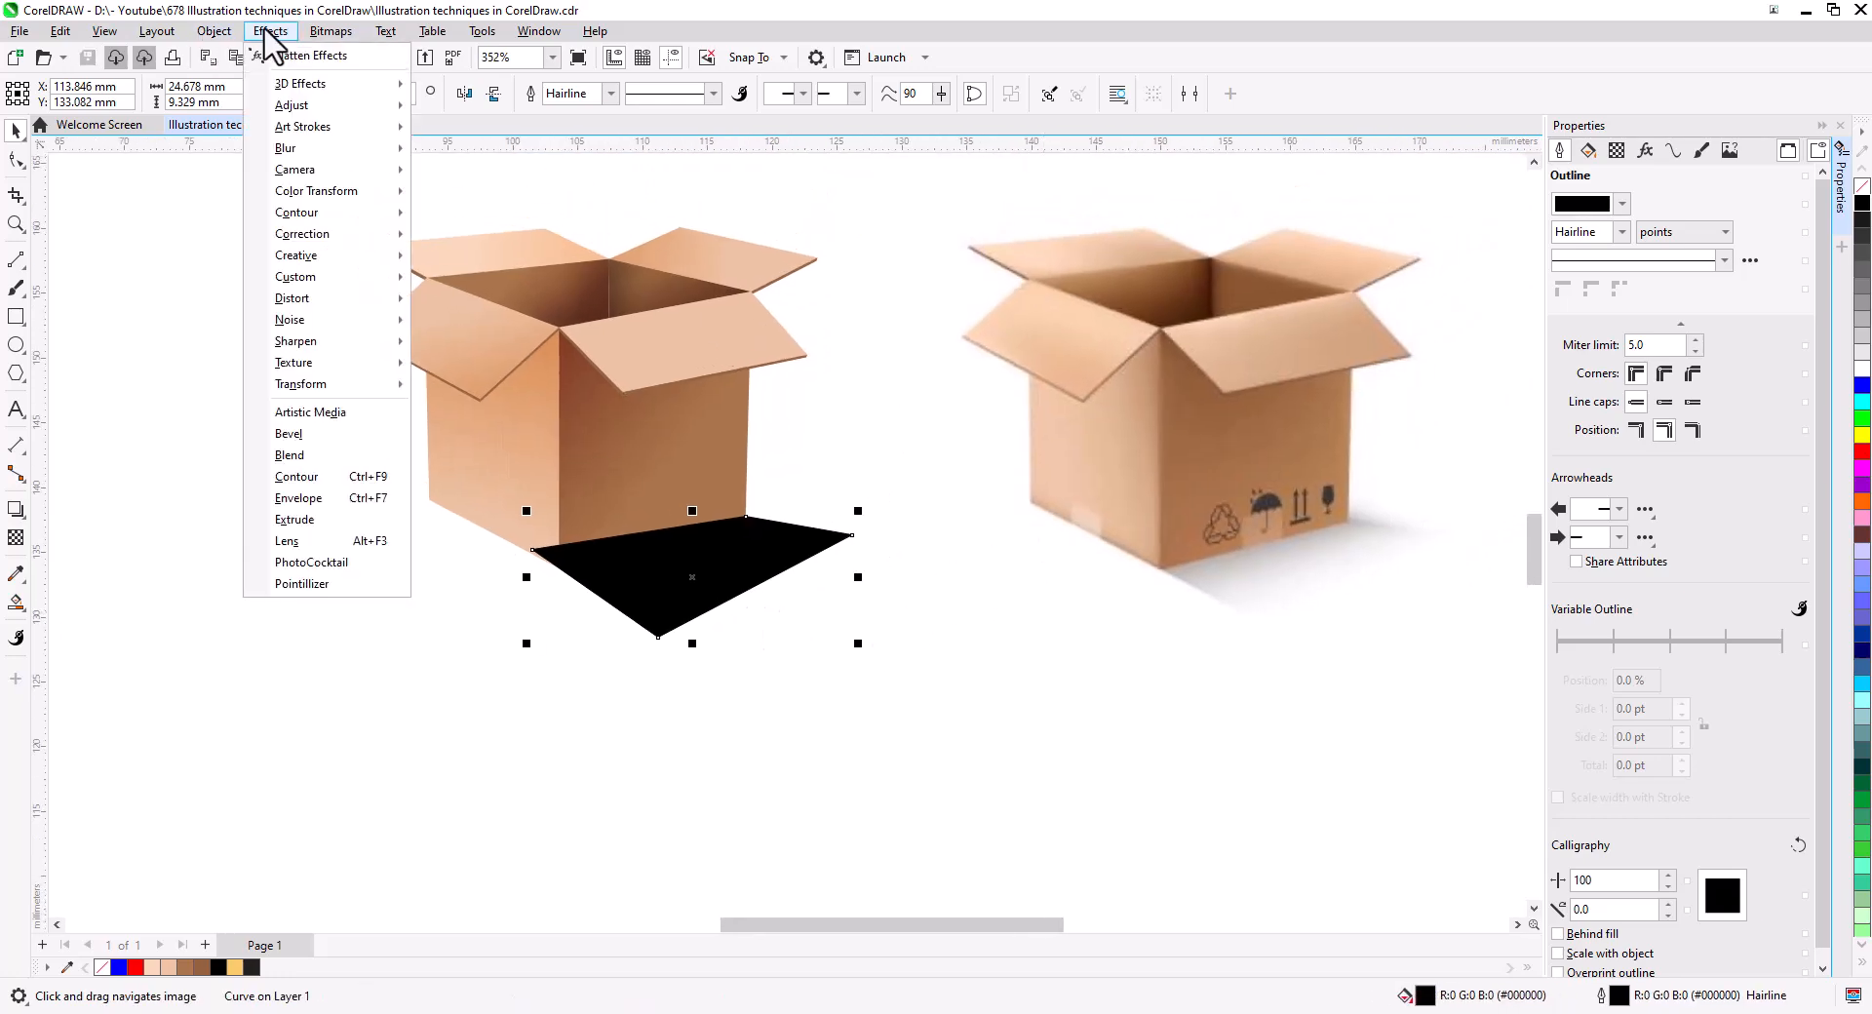
mouse_move(324, 156)
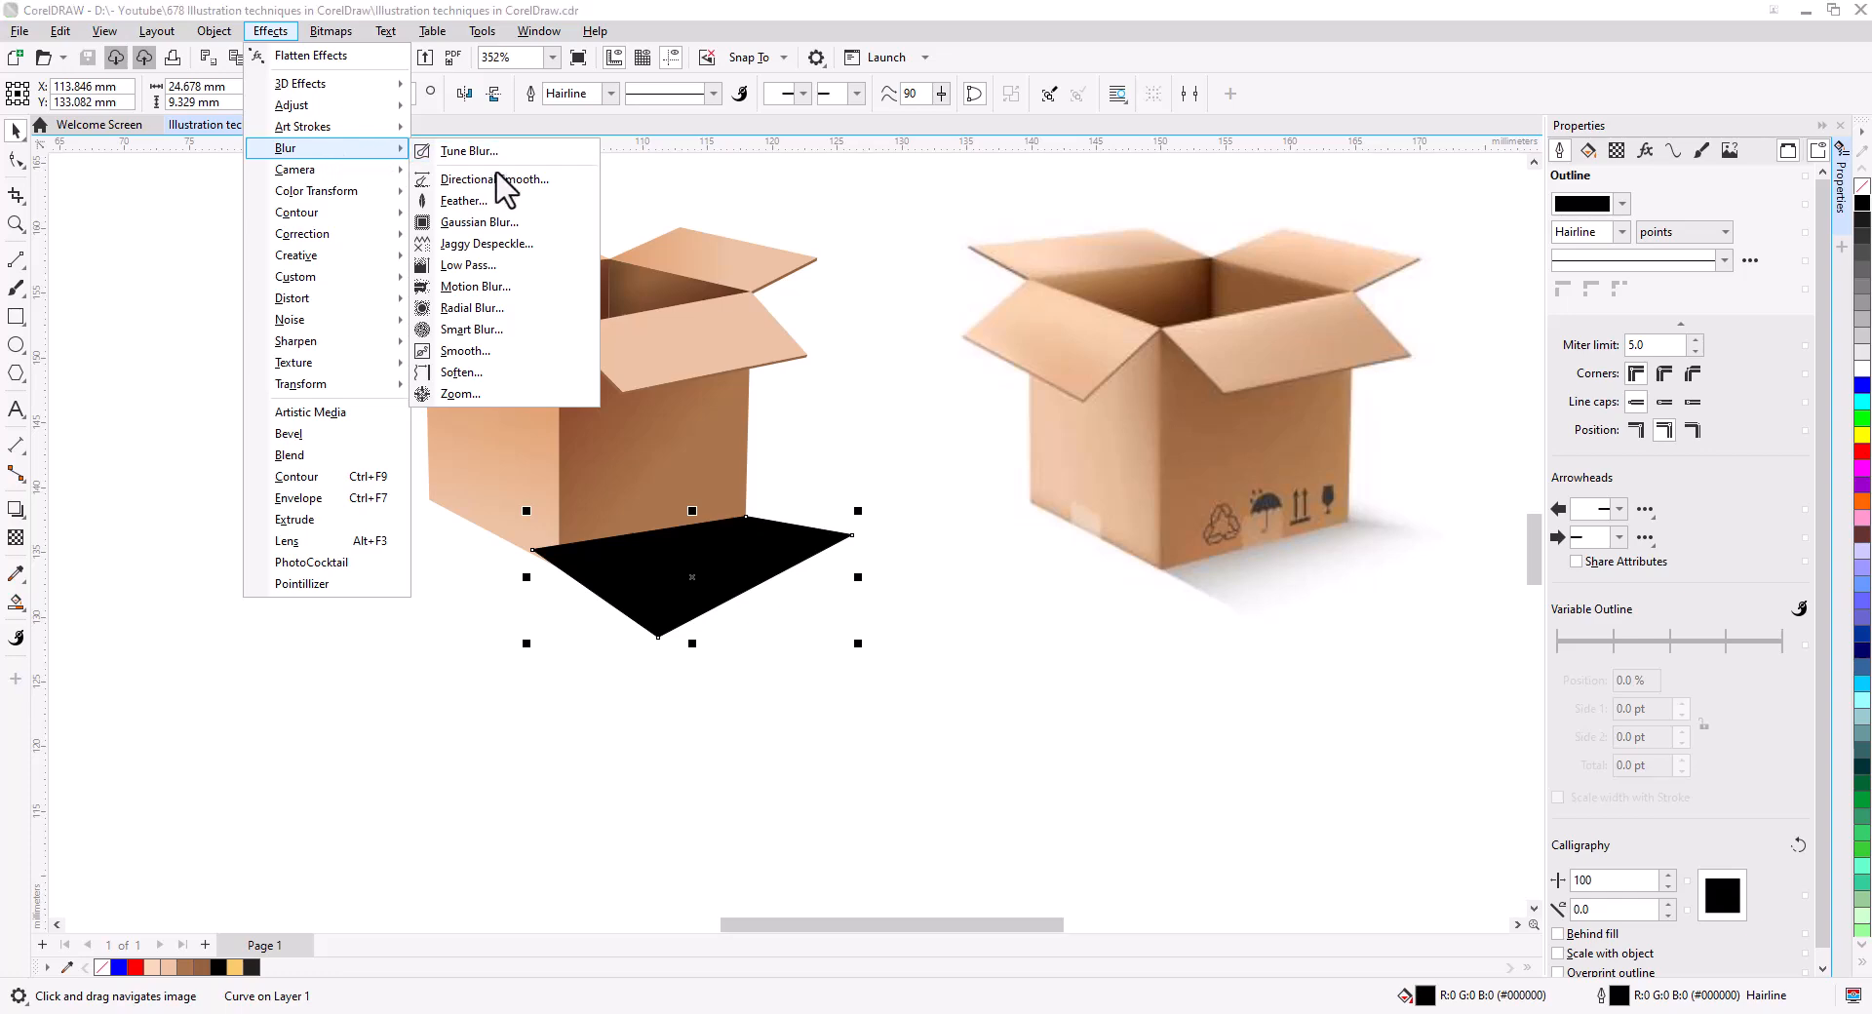
left_click(576, 287)
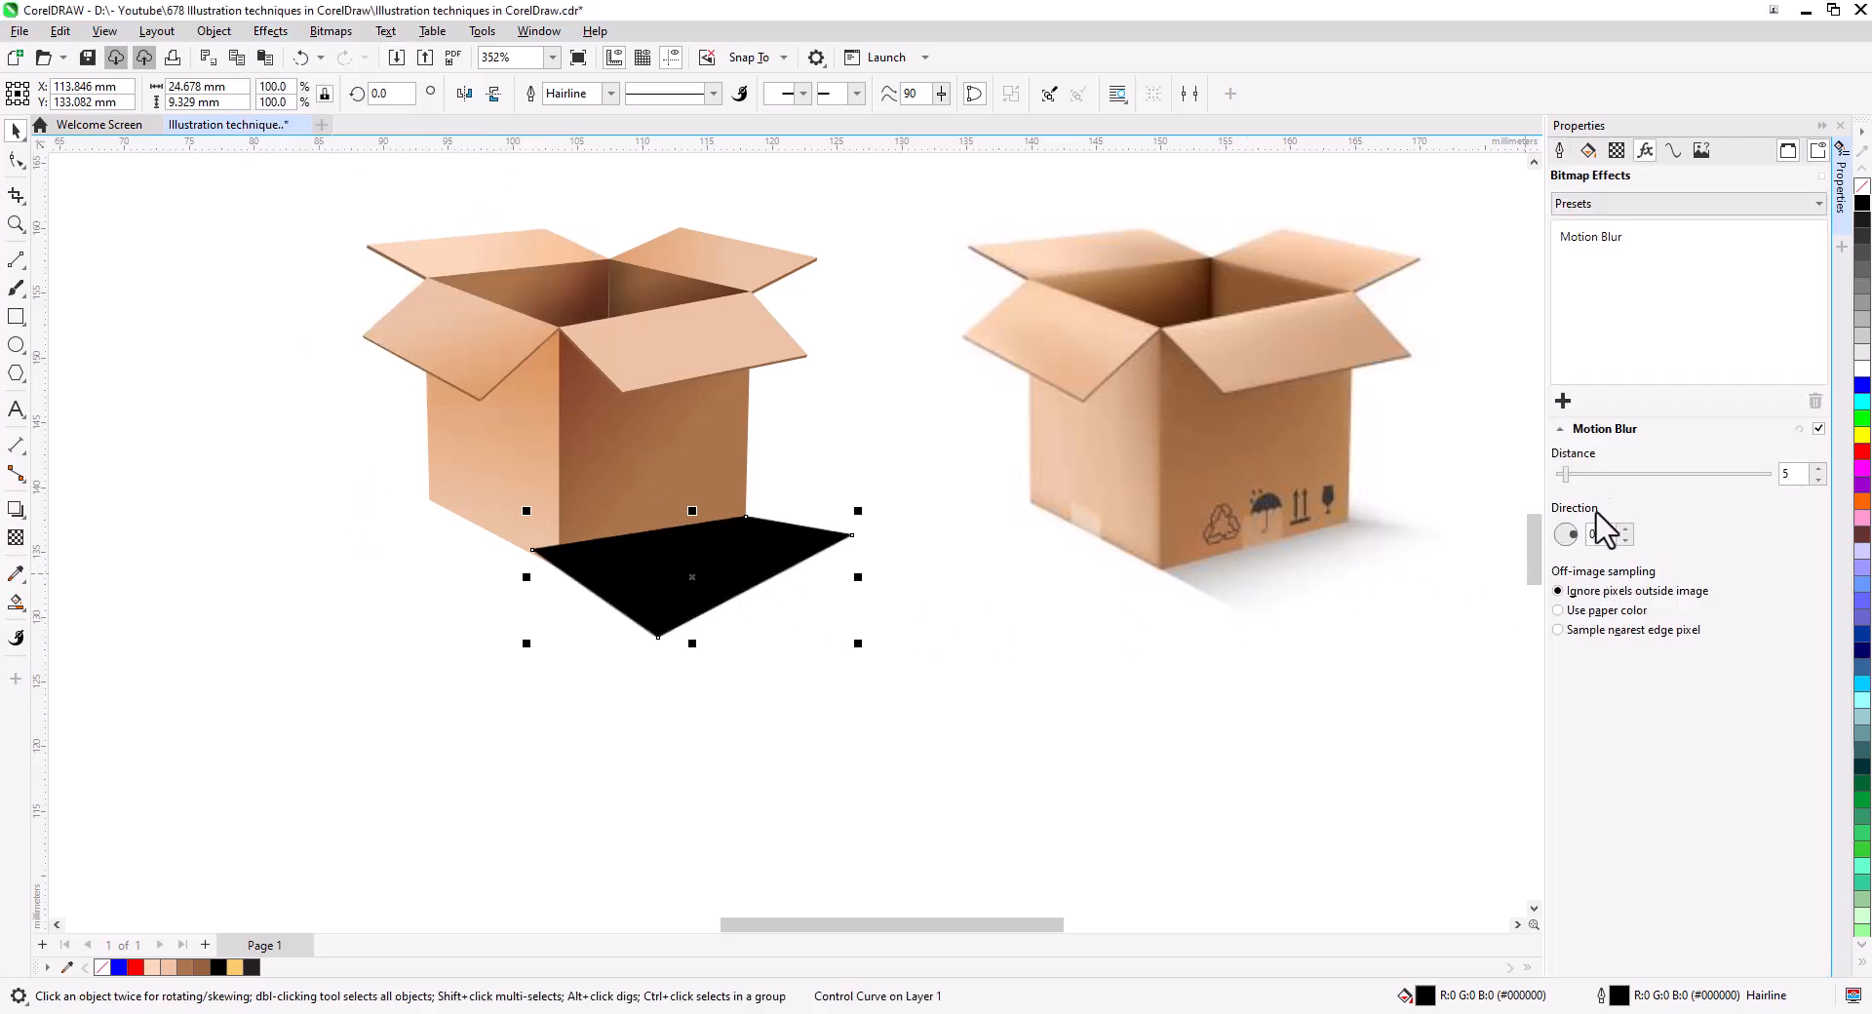
left_click(1624, 475)
- Set the ground shadow's Motion Blur direction to 330° and its distance to 107
left_click_drag(1571, 535, 1576, 545)
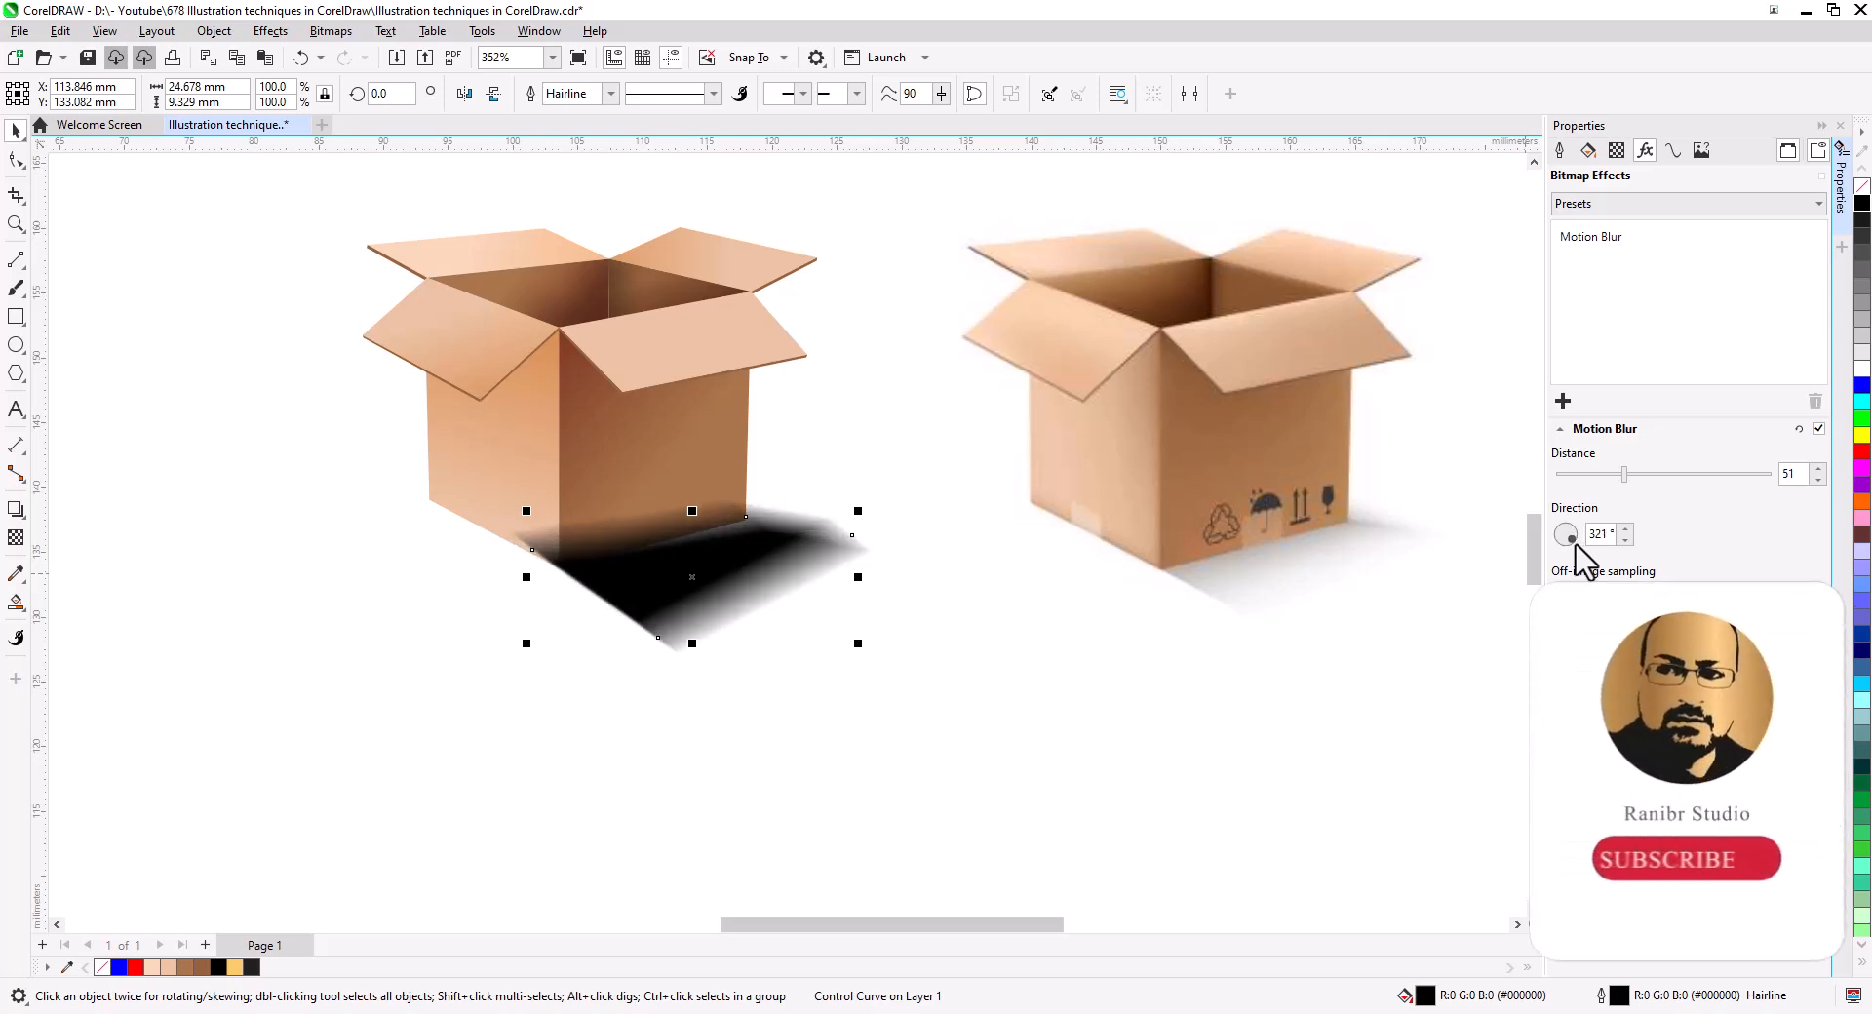
left_click_drag(1575, 544, 1582, 542)
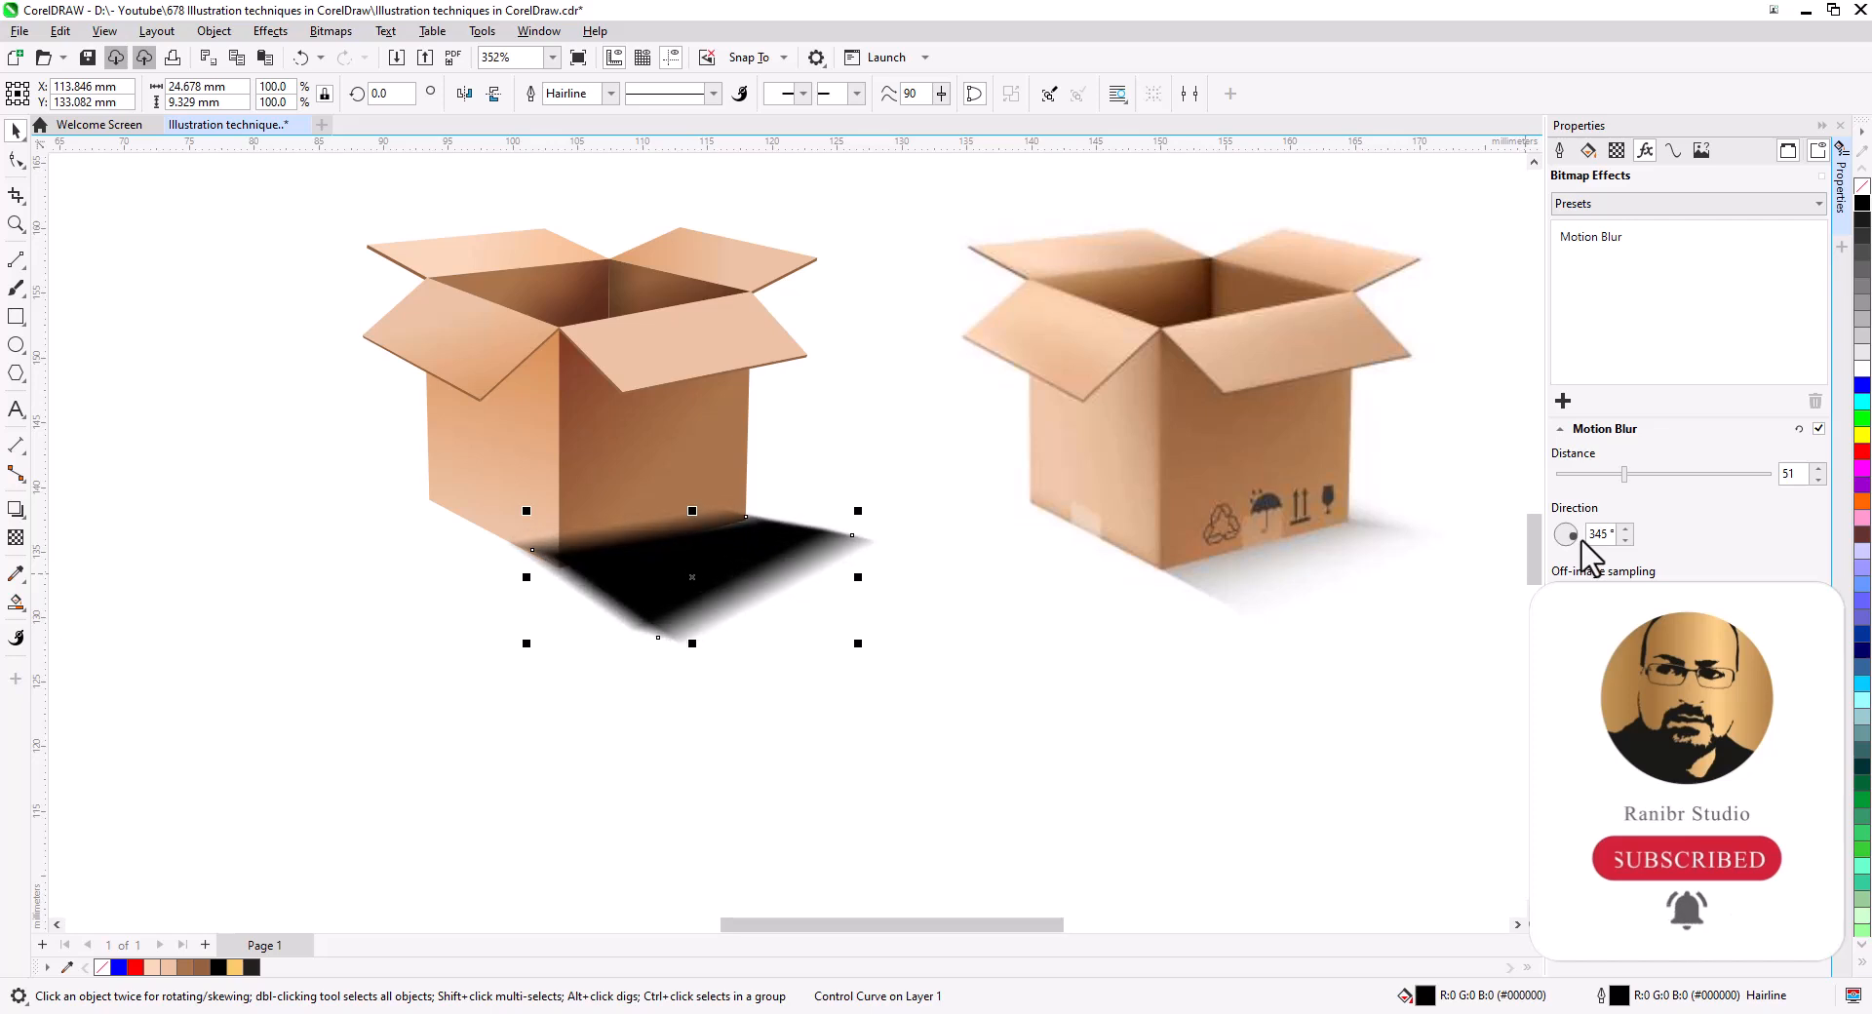
left_click(1625, 539)
left_click(1625, 530)
left_click(1625, 531)
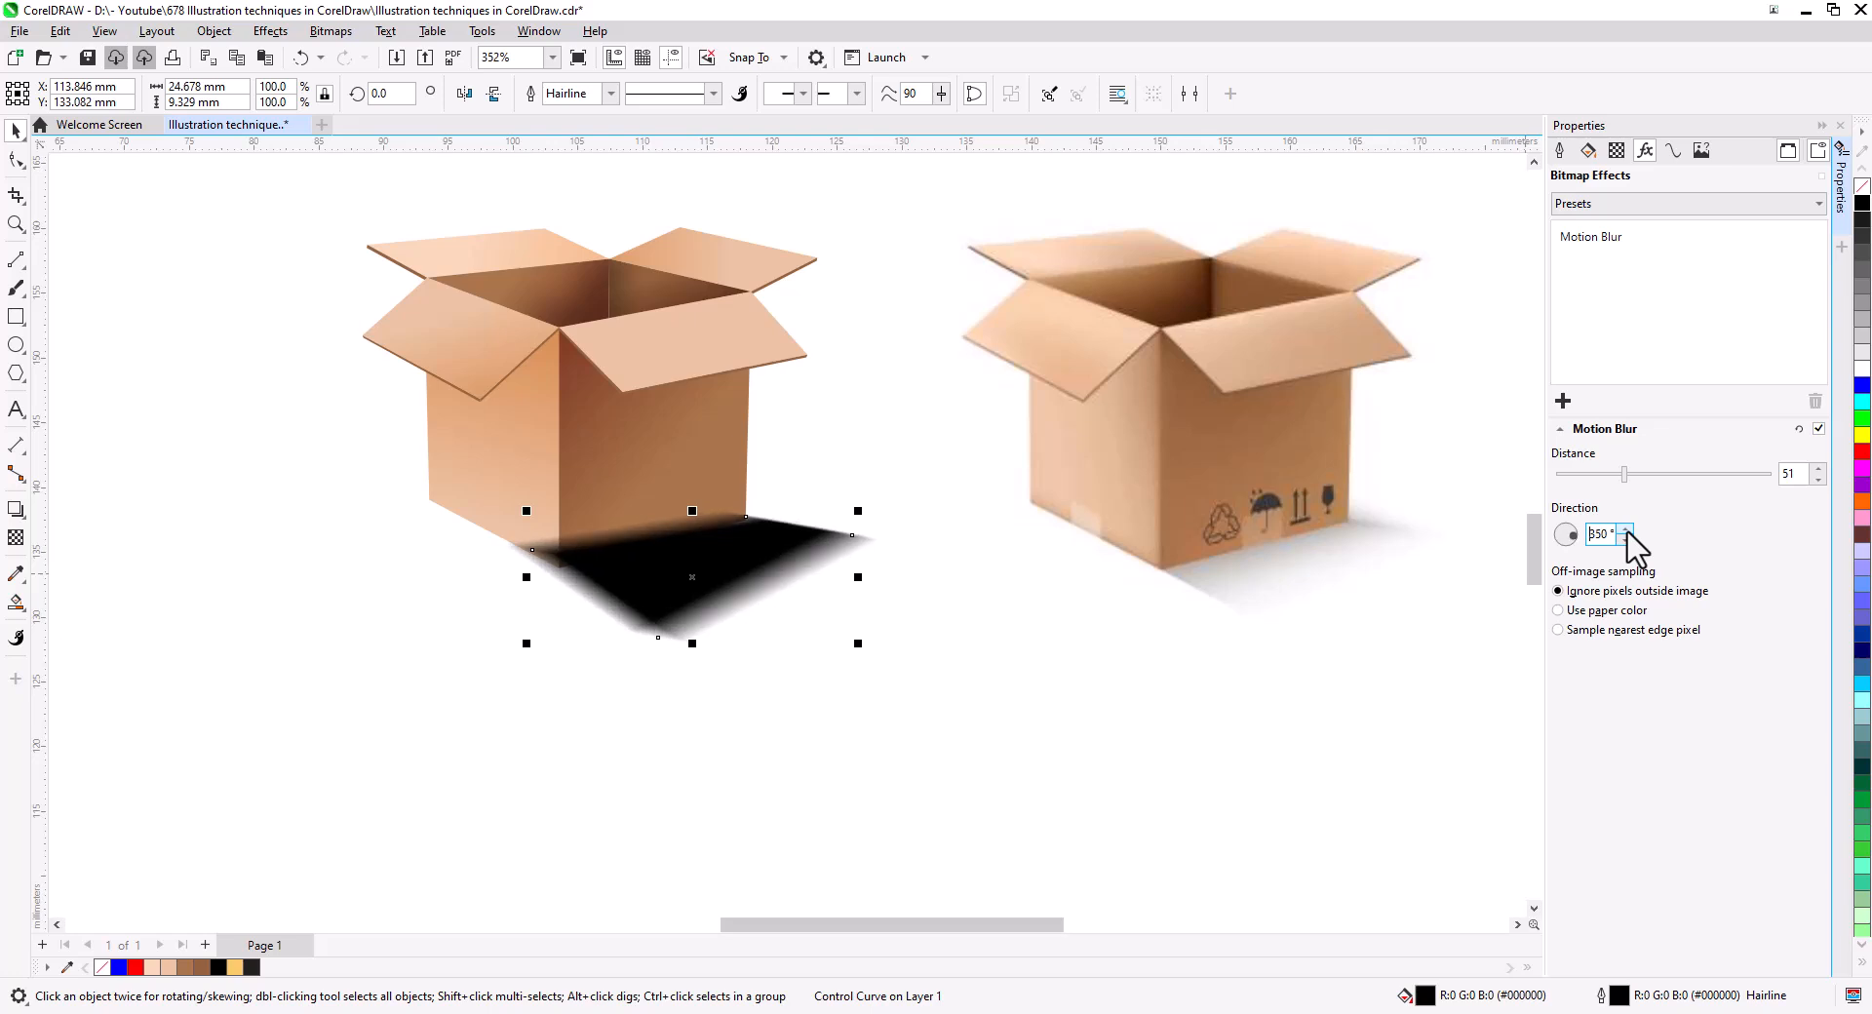
left_click(1625, 540)
left_click(1626, 539)
left_click(1626, 539)
left_click(1626, 539)
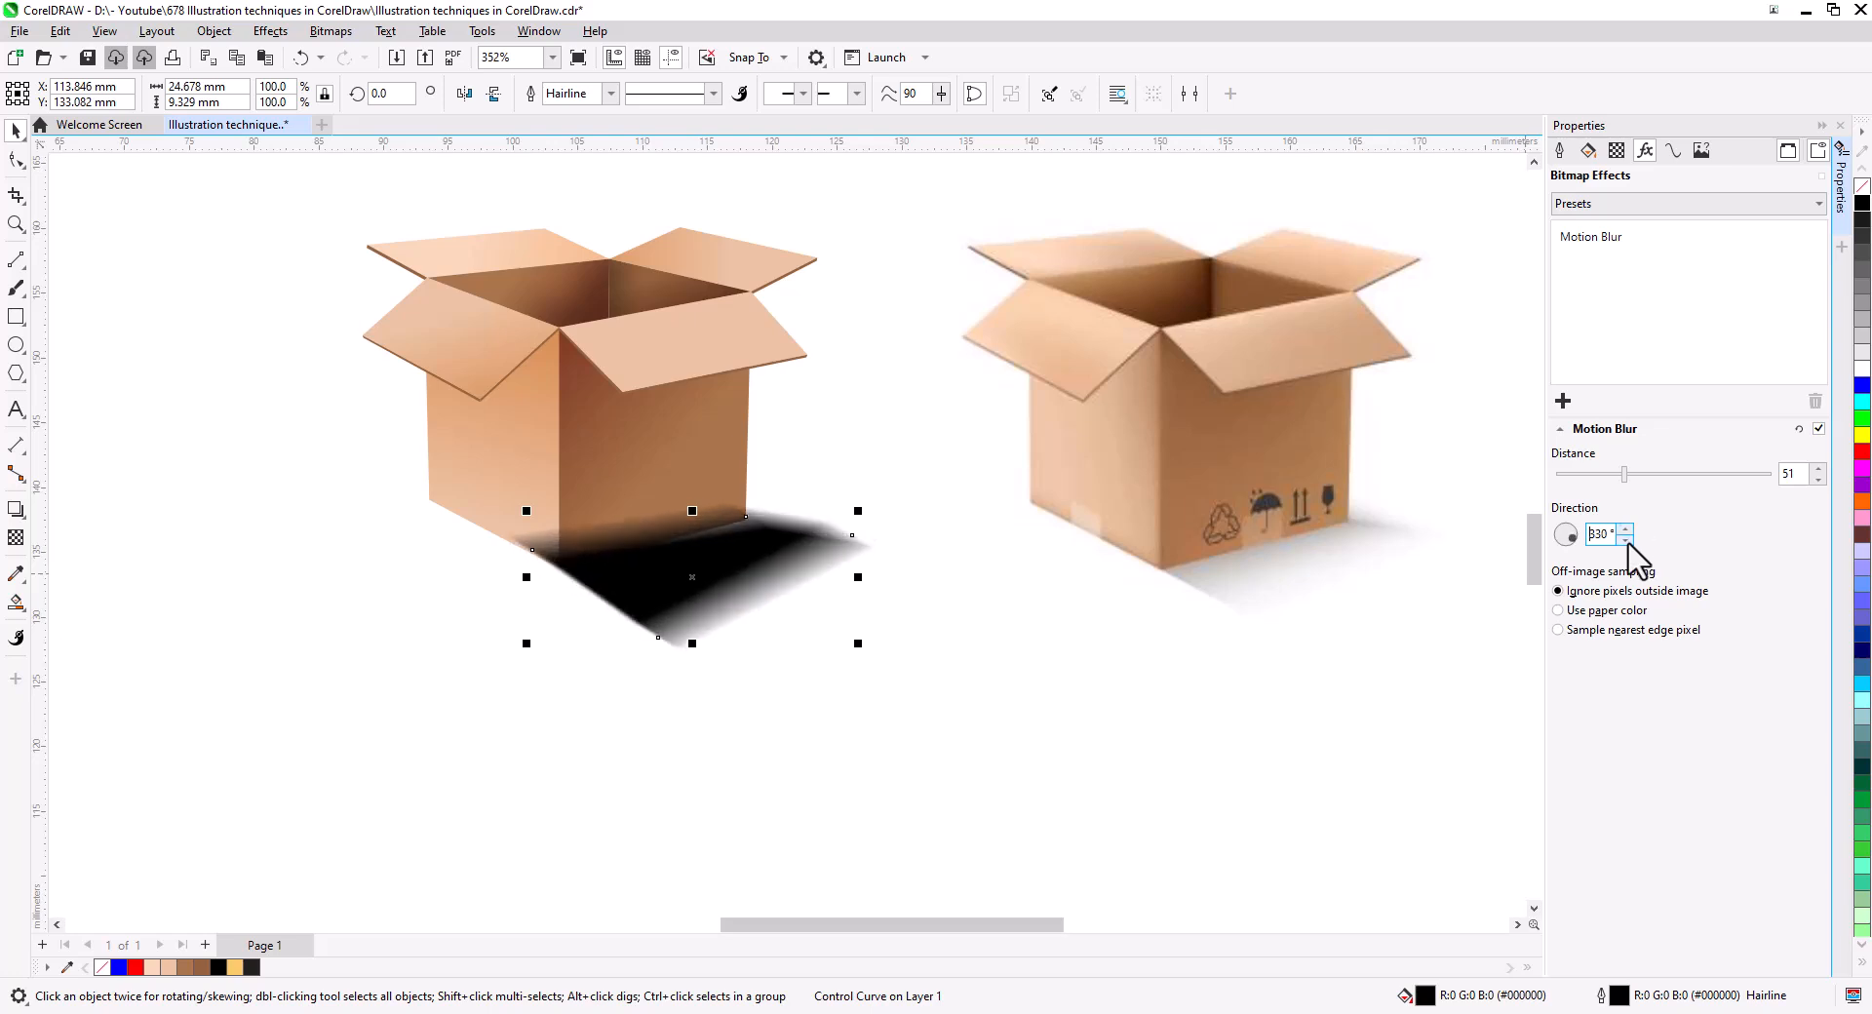
left_click(1657, 474)
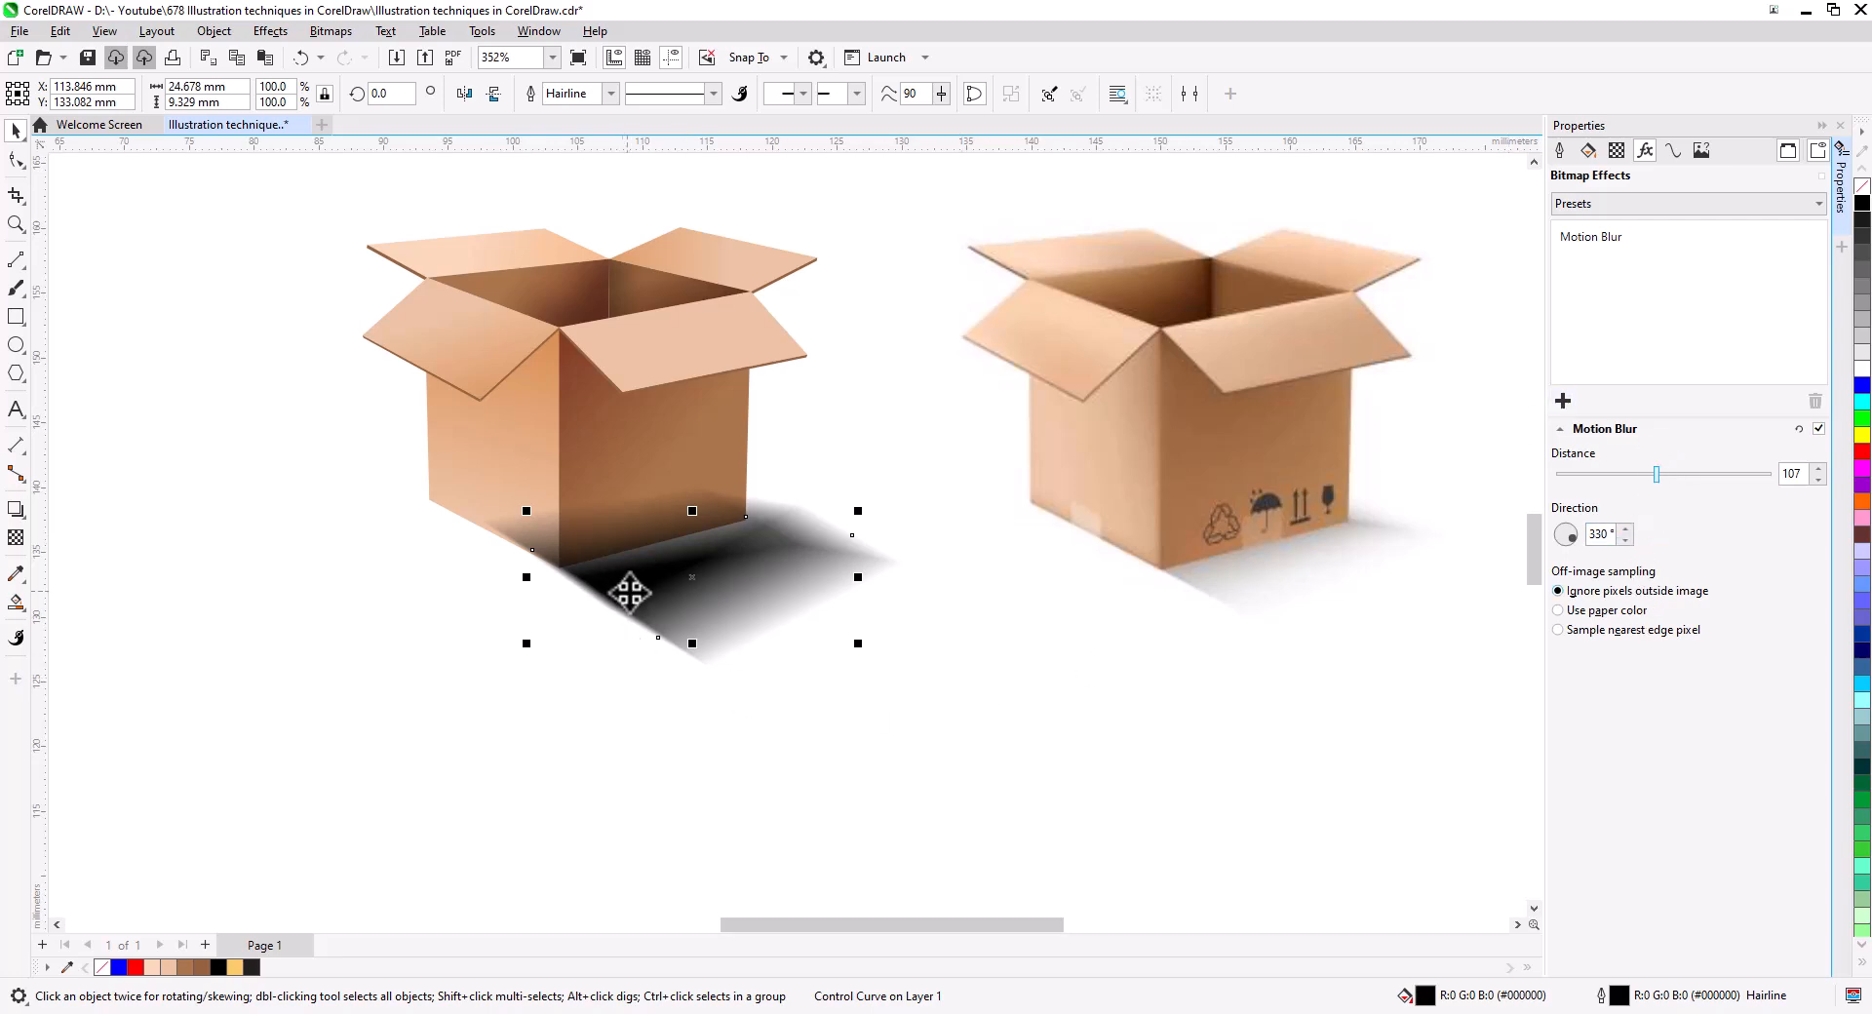
- Convert the motion-blurred ground shadow to a bitmap
left_click(330, 31)
left_click(381, 58)
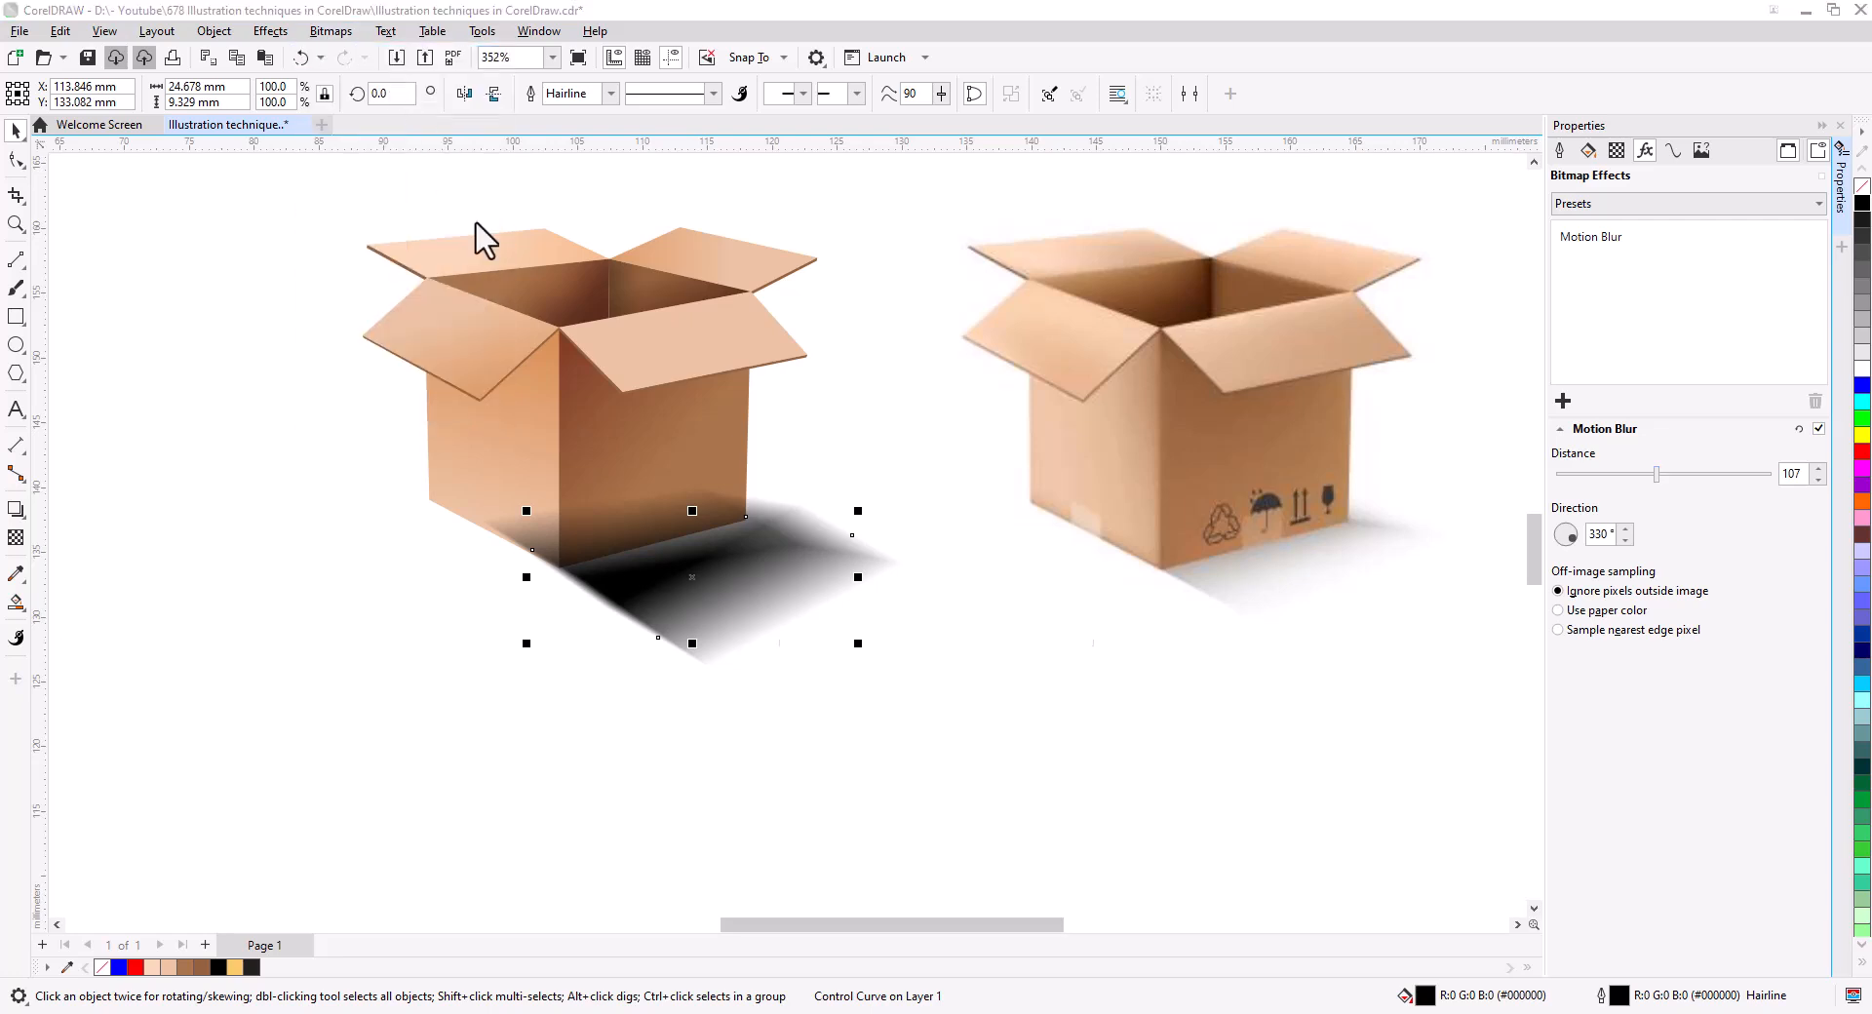
left_click(942, 620)
- Shift the ground shadow bitmap slightly left and send it to the back of the page, behind the box
left_click_drag(704, 575, 666, 571)
key("shift+Page_Down")
left_click(664, 570)
right_click(686, 601)
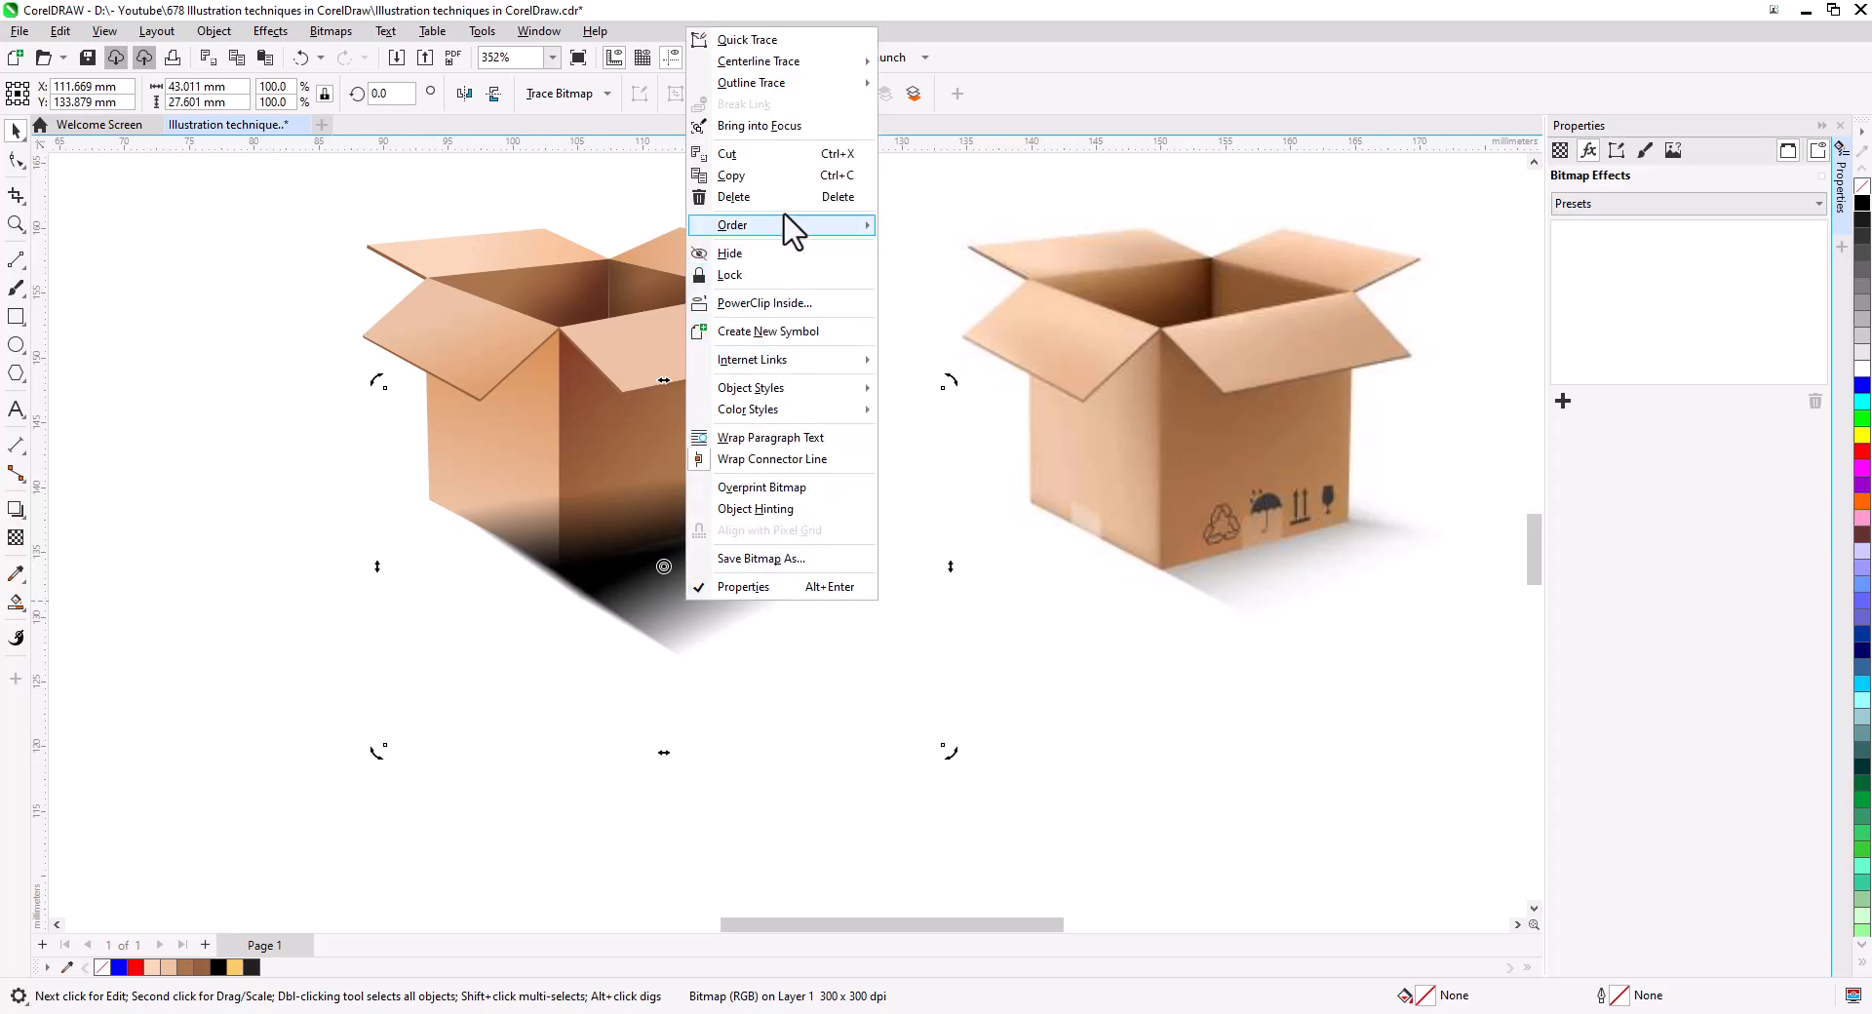
mouse_move(786, 227)
left_click(949, 251)
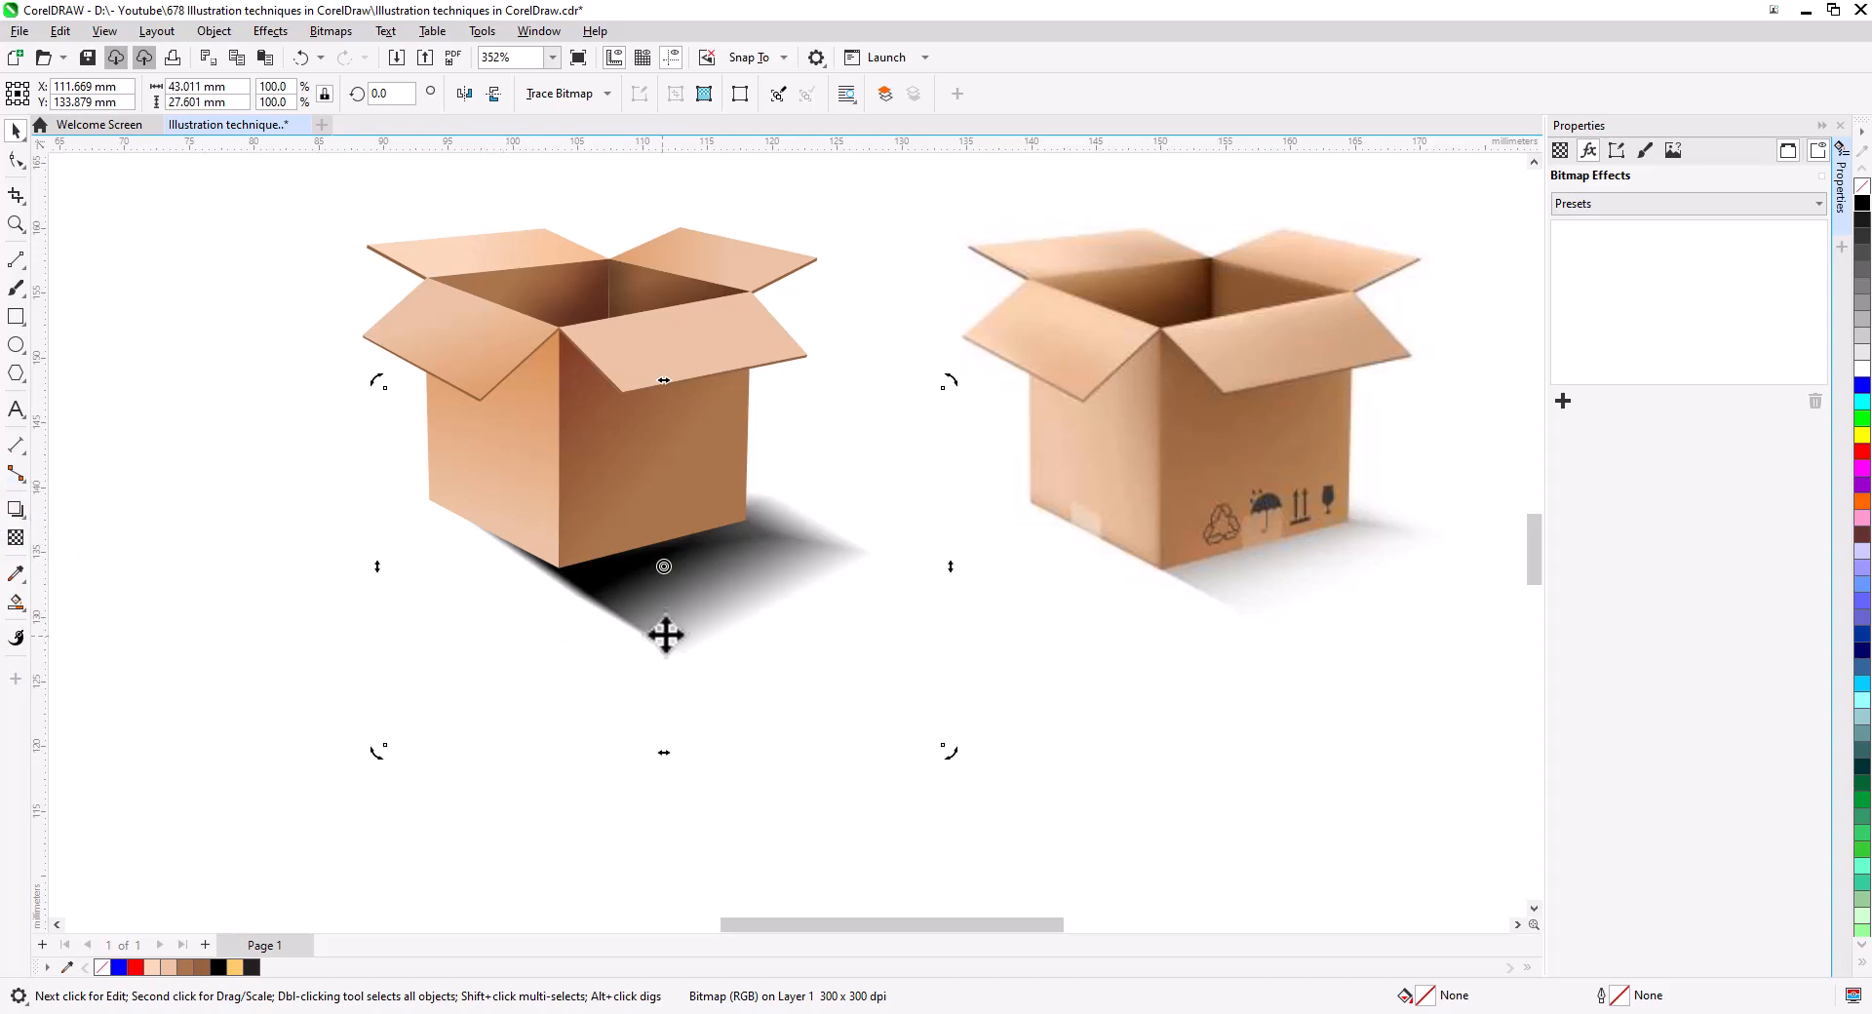
- Skew the ground shadow bitmap to follow the box's base, ending at about 41.4 by 29.5 mm with about 2.8° rotation
left_click(687, 611)
left_click(680, 616)
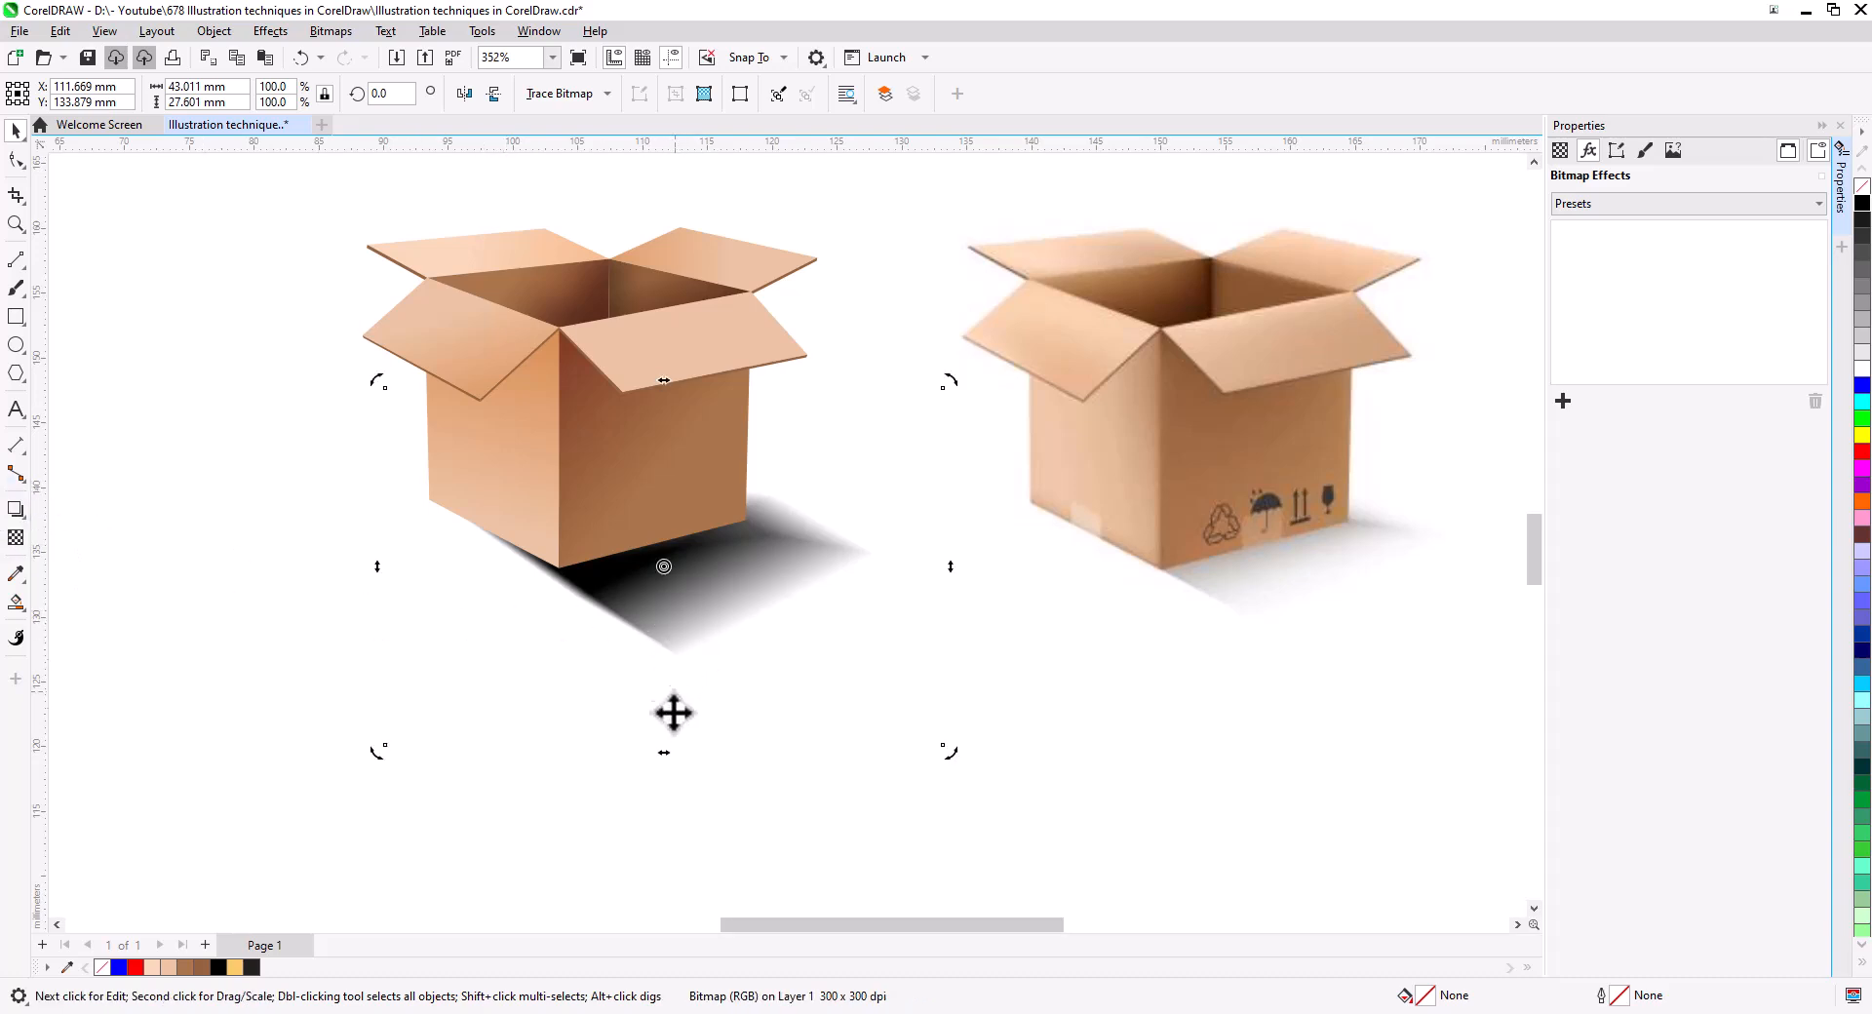
left_click_drag(664, 753, 673, 744)
left_click(781, 565)
left_click_drag(968, 567, 927, 548)
left_click(746, 602)
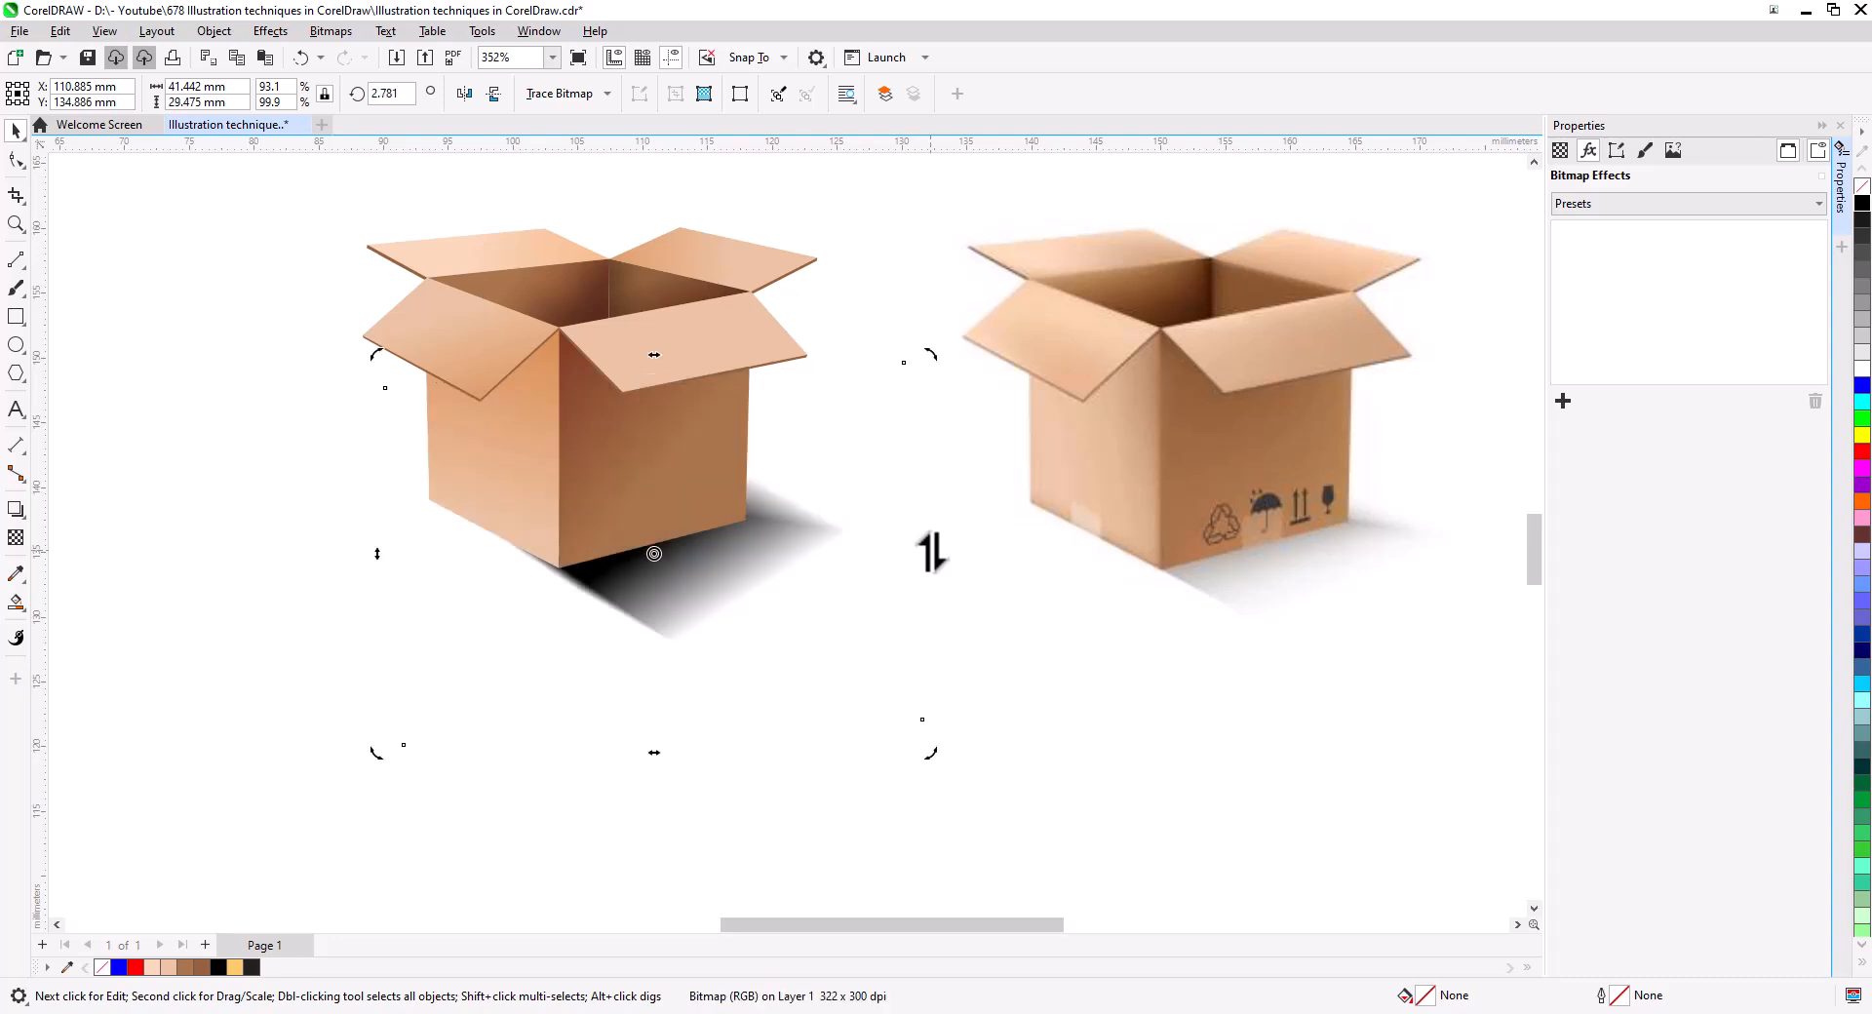
- Apply a linear transparency at about -45.2° to the ground shadow, fading to 100 away from the box, and deselect it
left_click(16, 537)
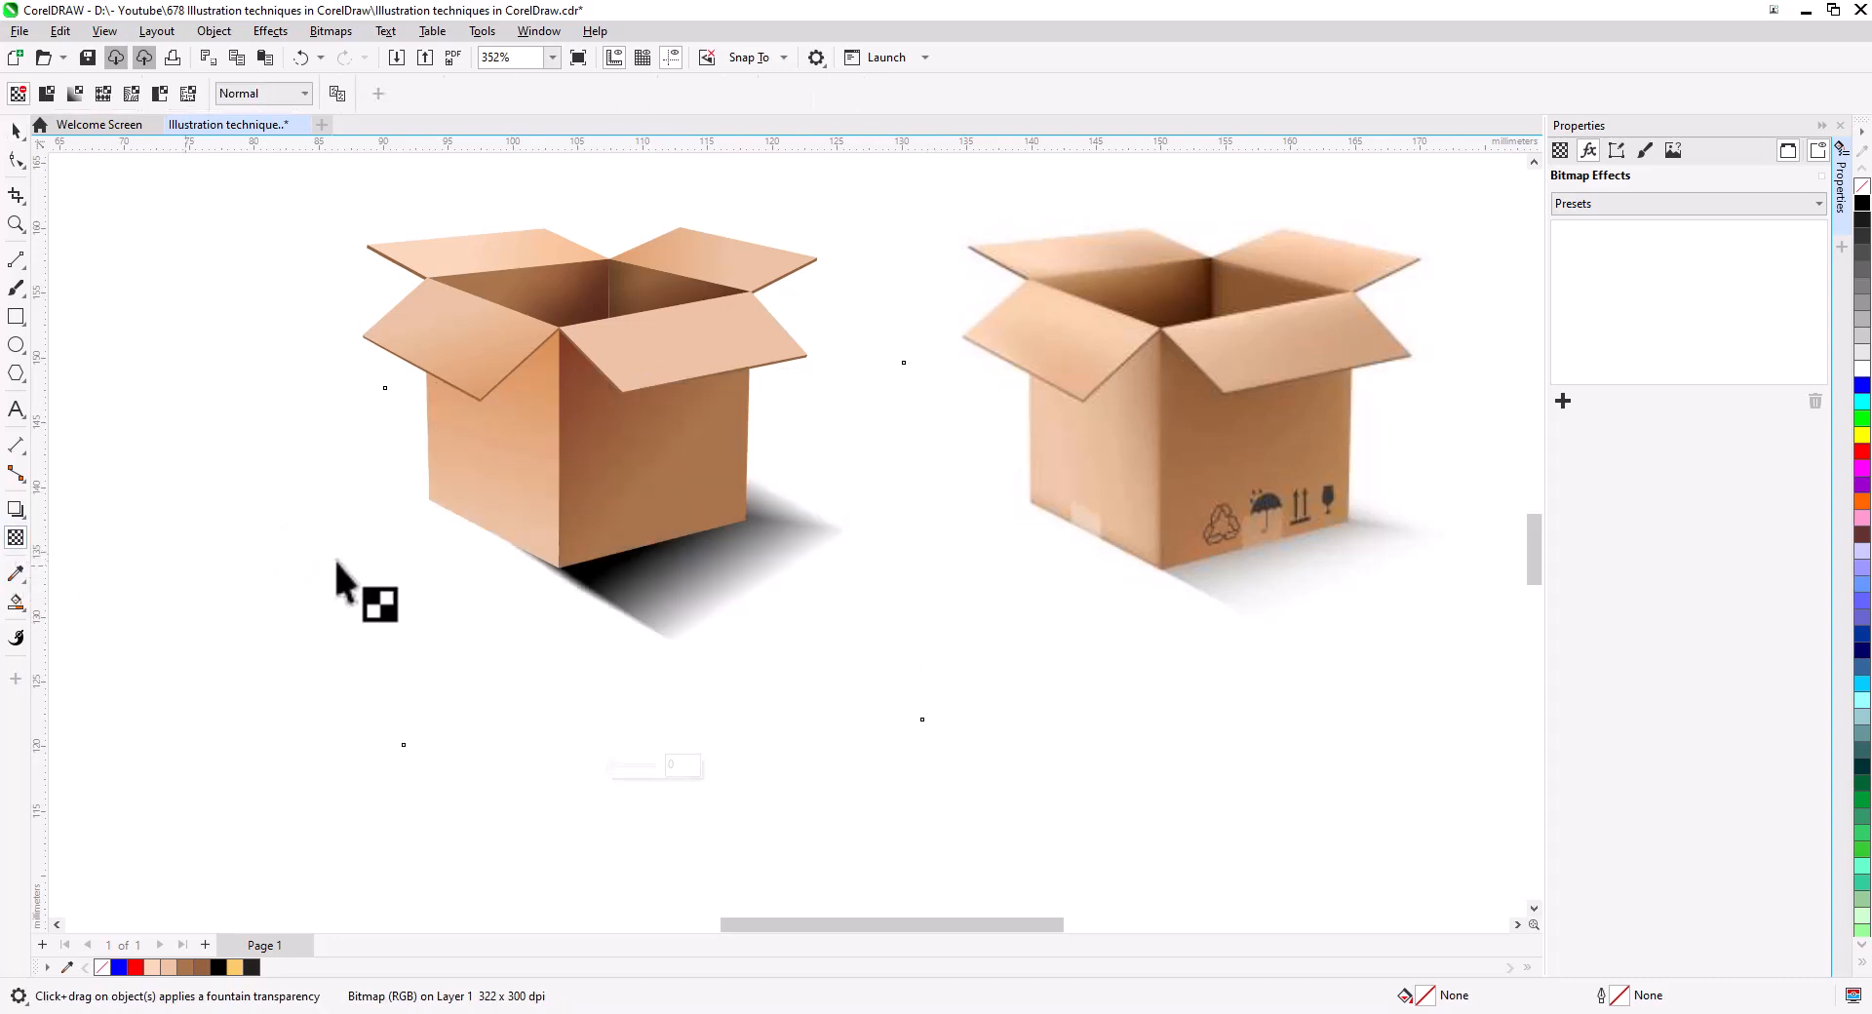
left_click_drag(442, 467, 613, 566)
left_click_drag(541, 295, 637, 411)
left_click_drag(614, 565, 681, 616)
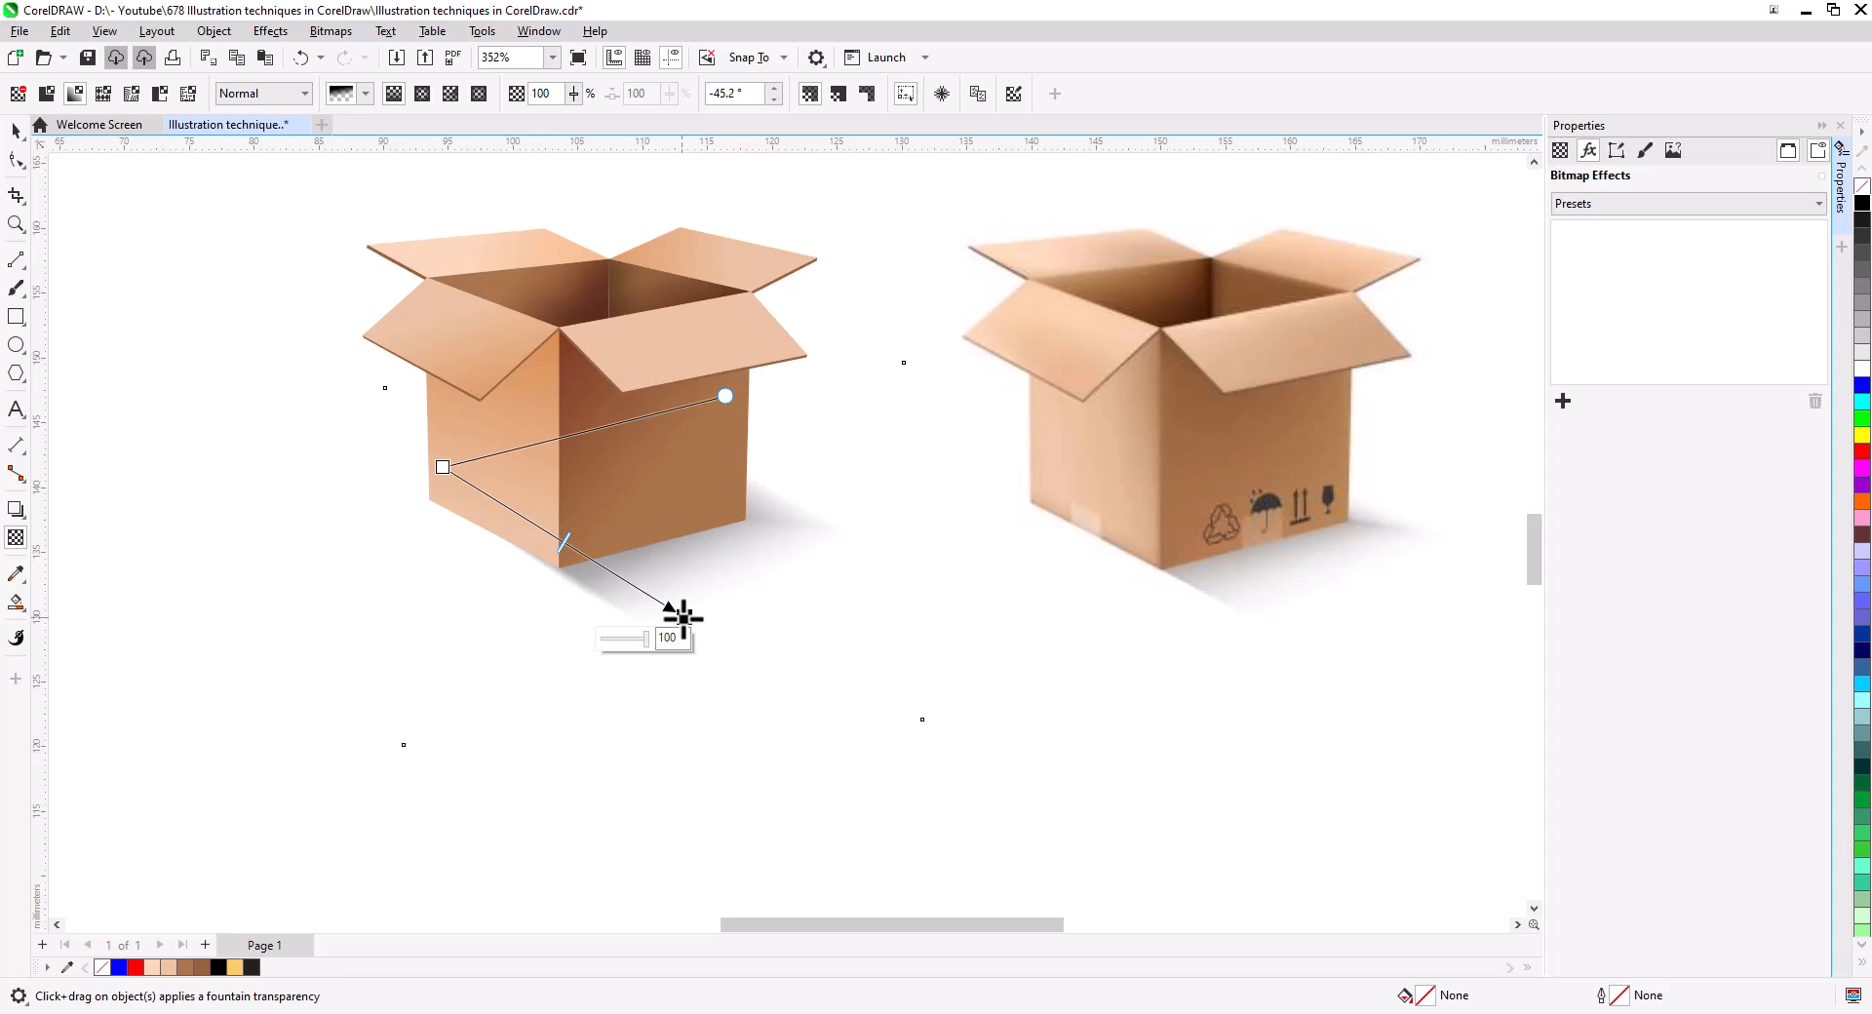
left_click(16, 130)
left_click(583, 680)
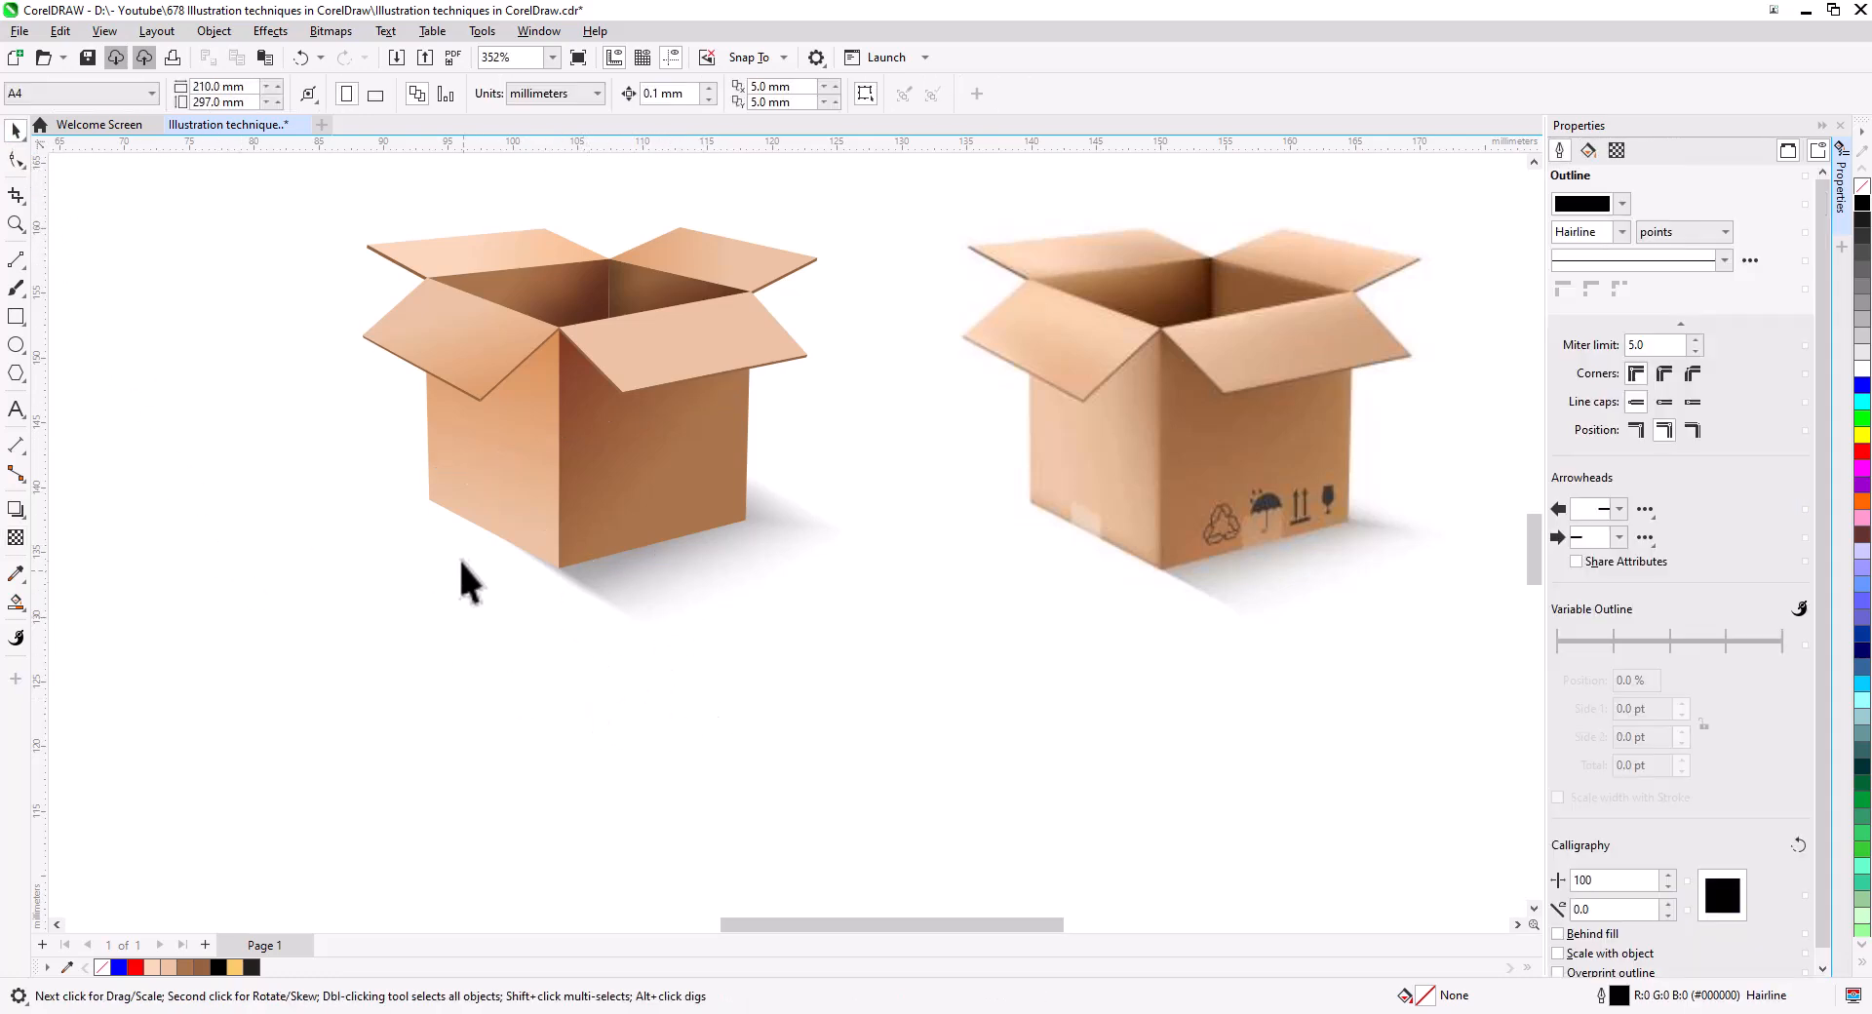
- Draw a connected 2-Point Line along the box's two bottom edges, about 24.4 by 5.3 mm, with a 2.0 pt outline
scroll(468, 575, "up", 2)
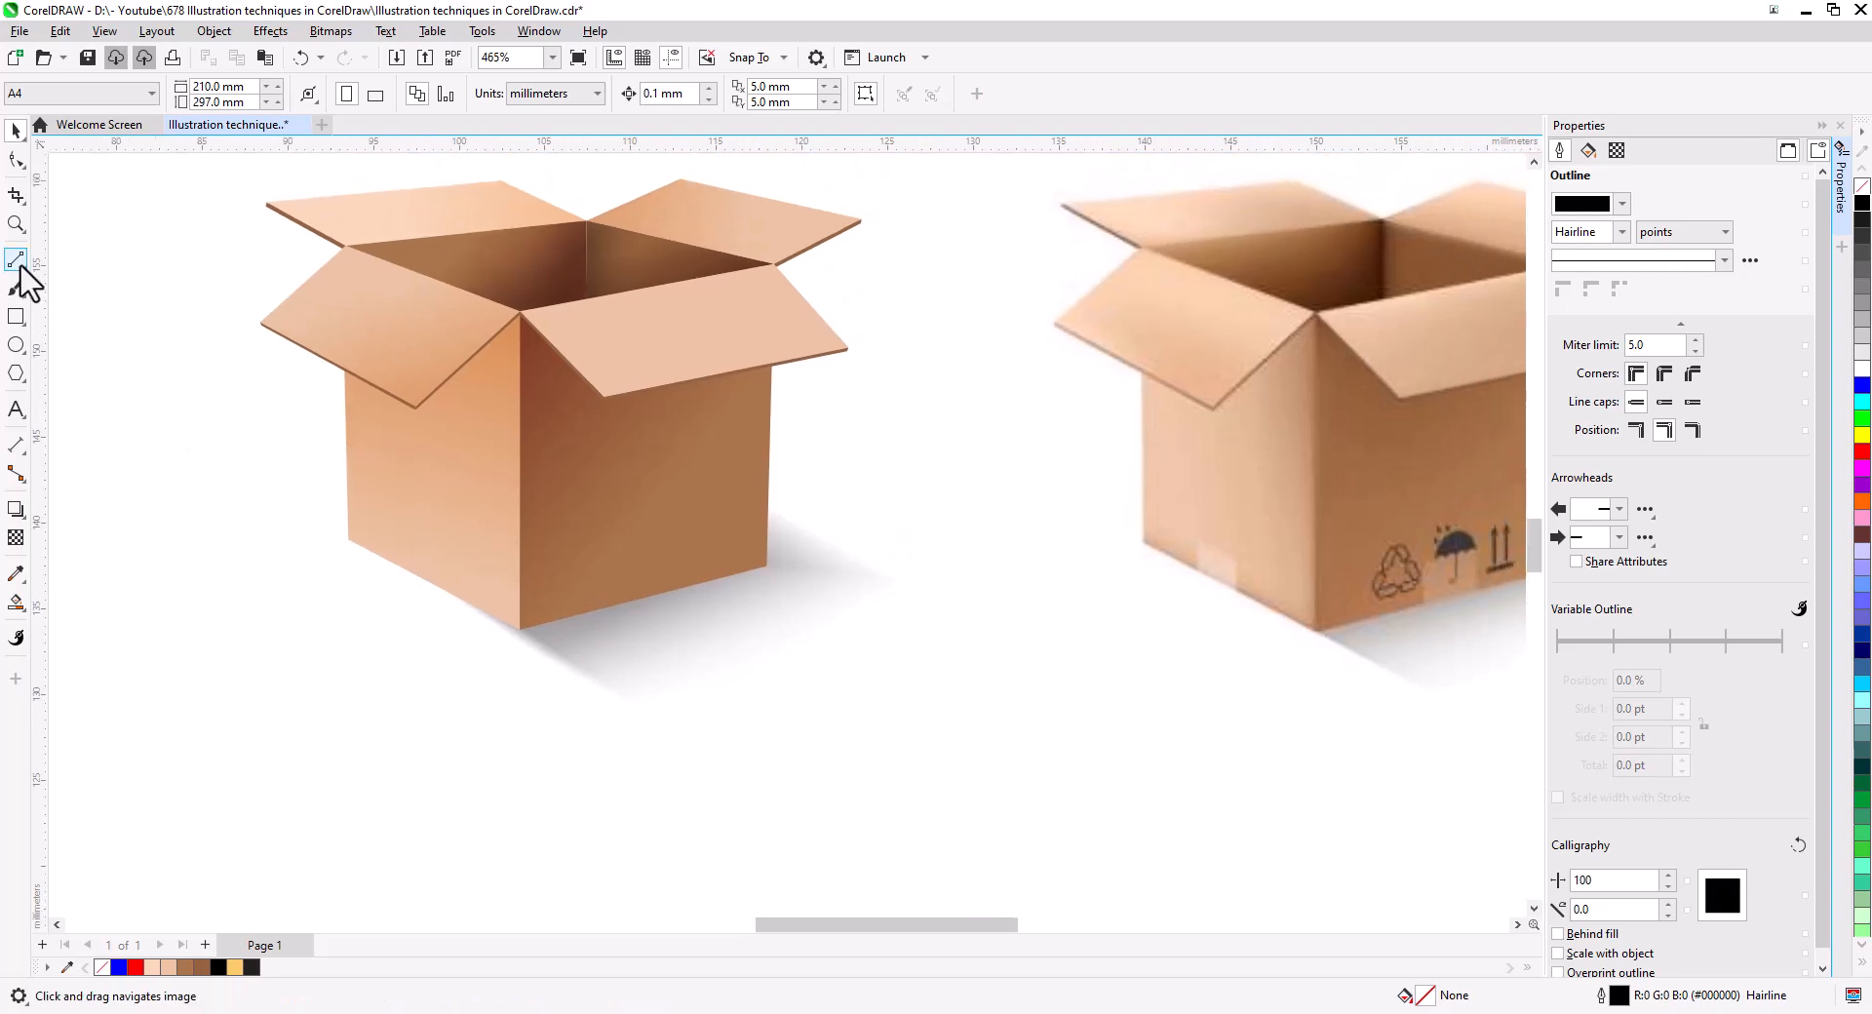
left_click(16, 260)
left_click_drag(351, 540, 521, 631)
left_click_drag(521, 630, 766, 575)
left_click(15, 130)
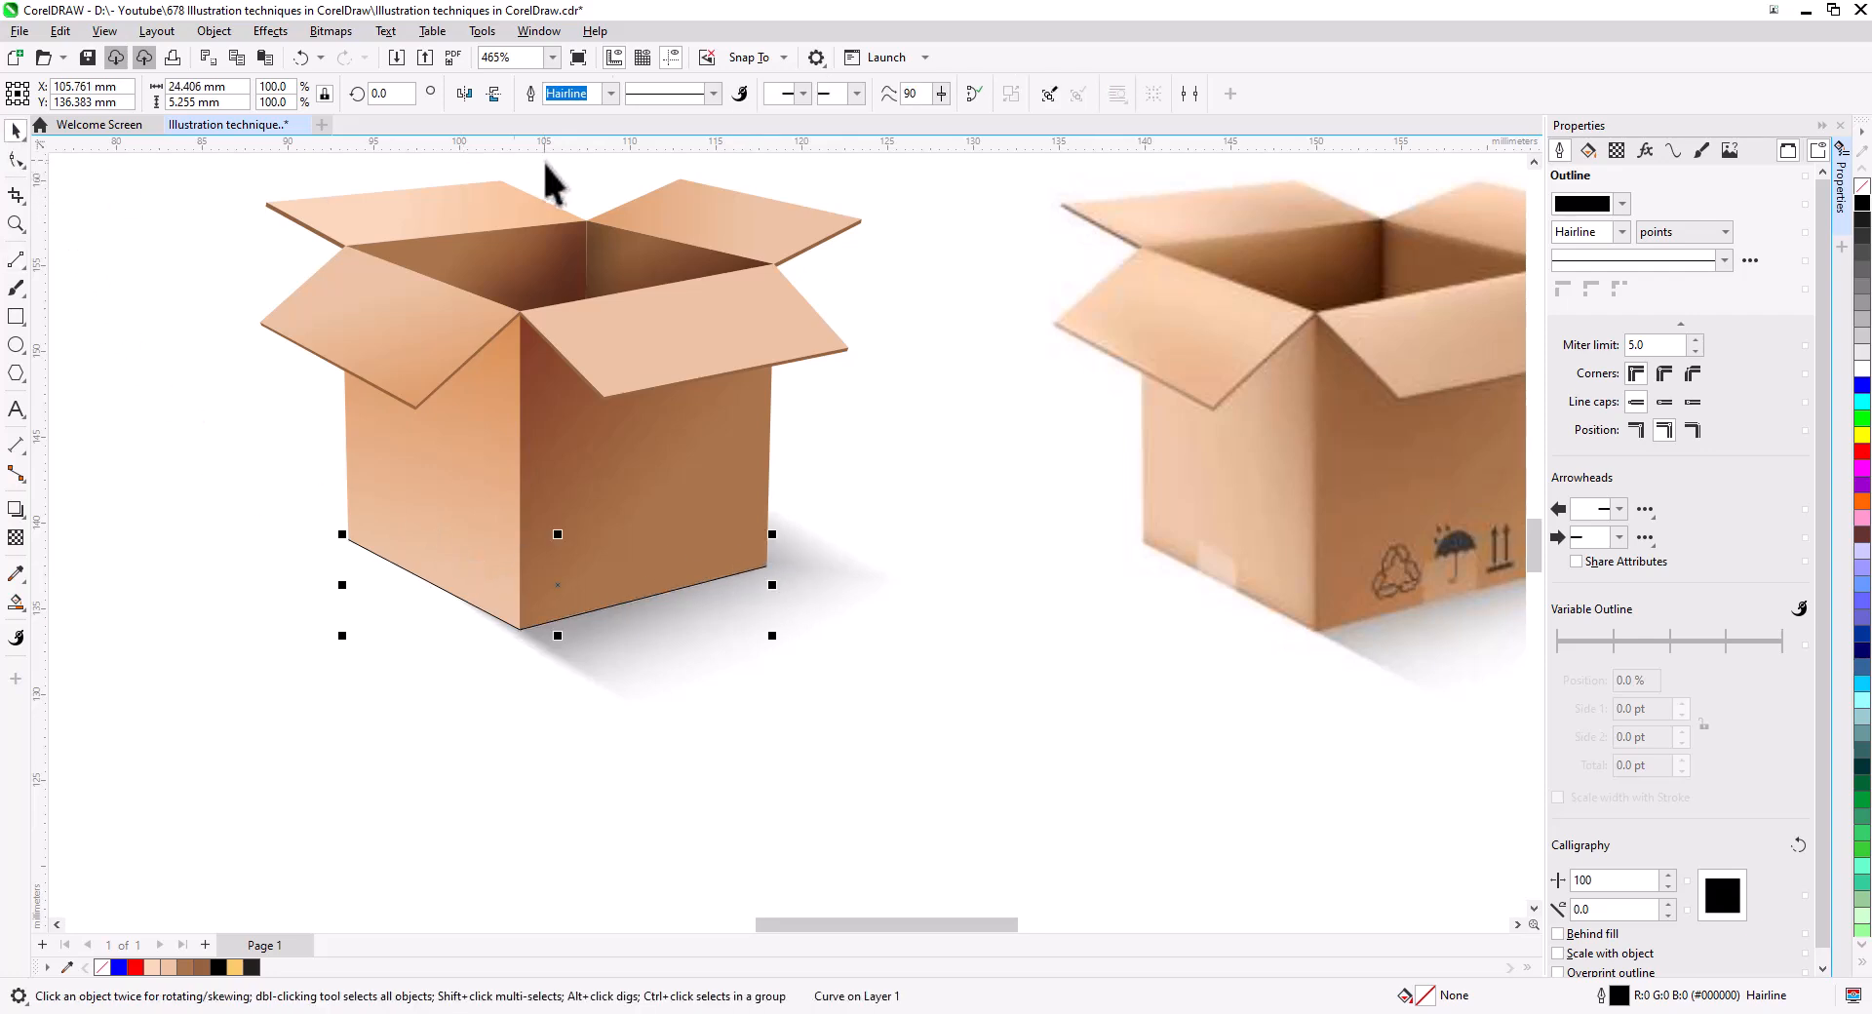
left_click(611, 93)
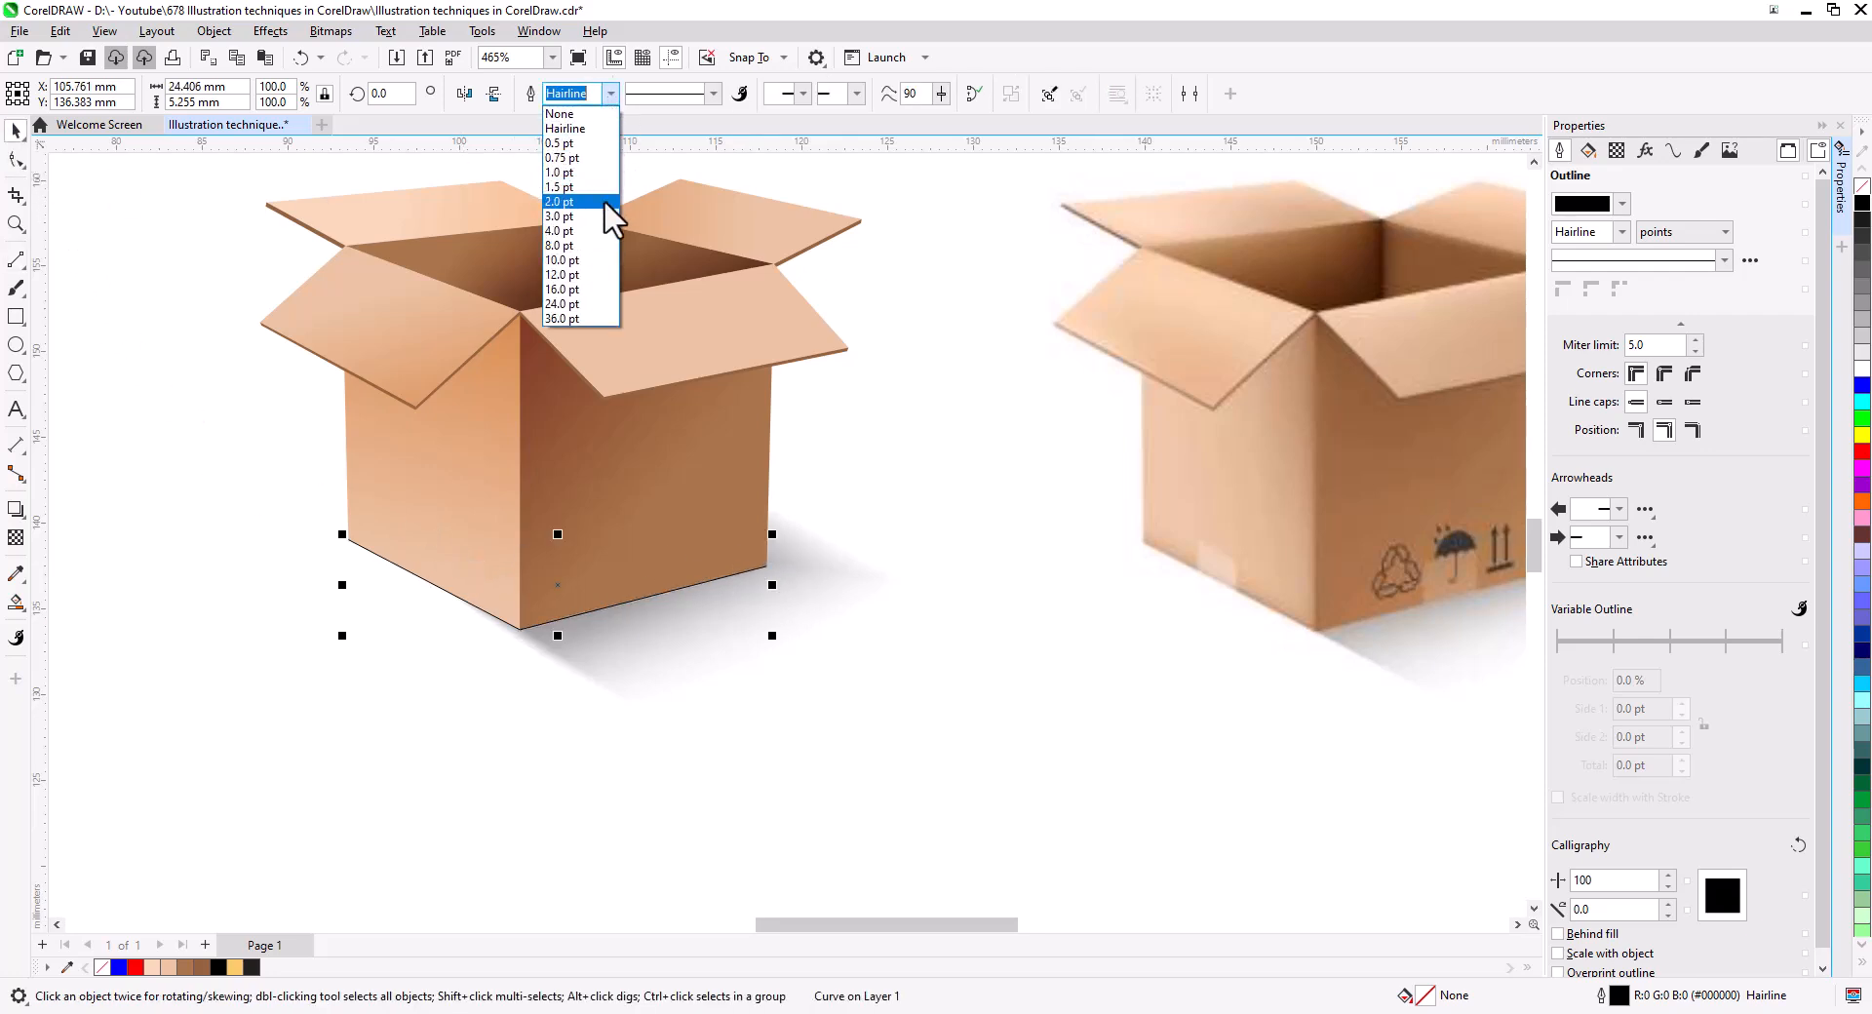
left_click(605, 201)
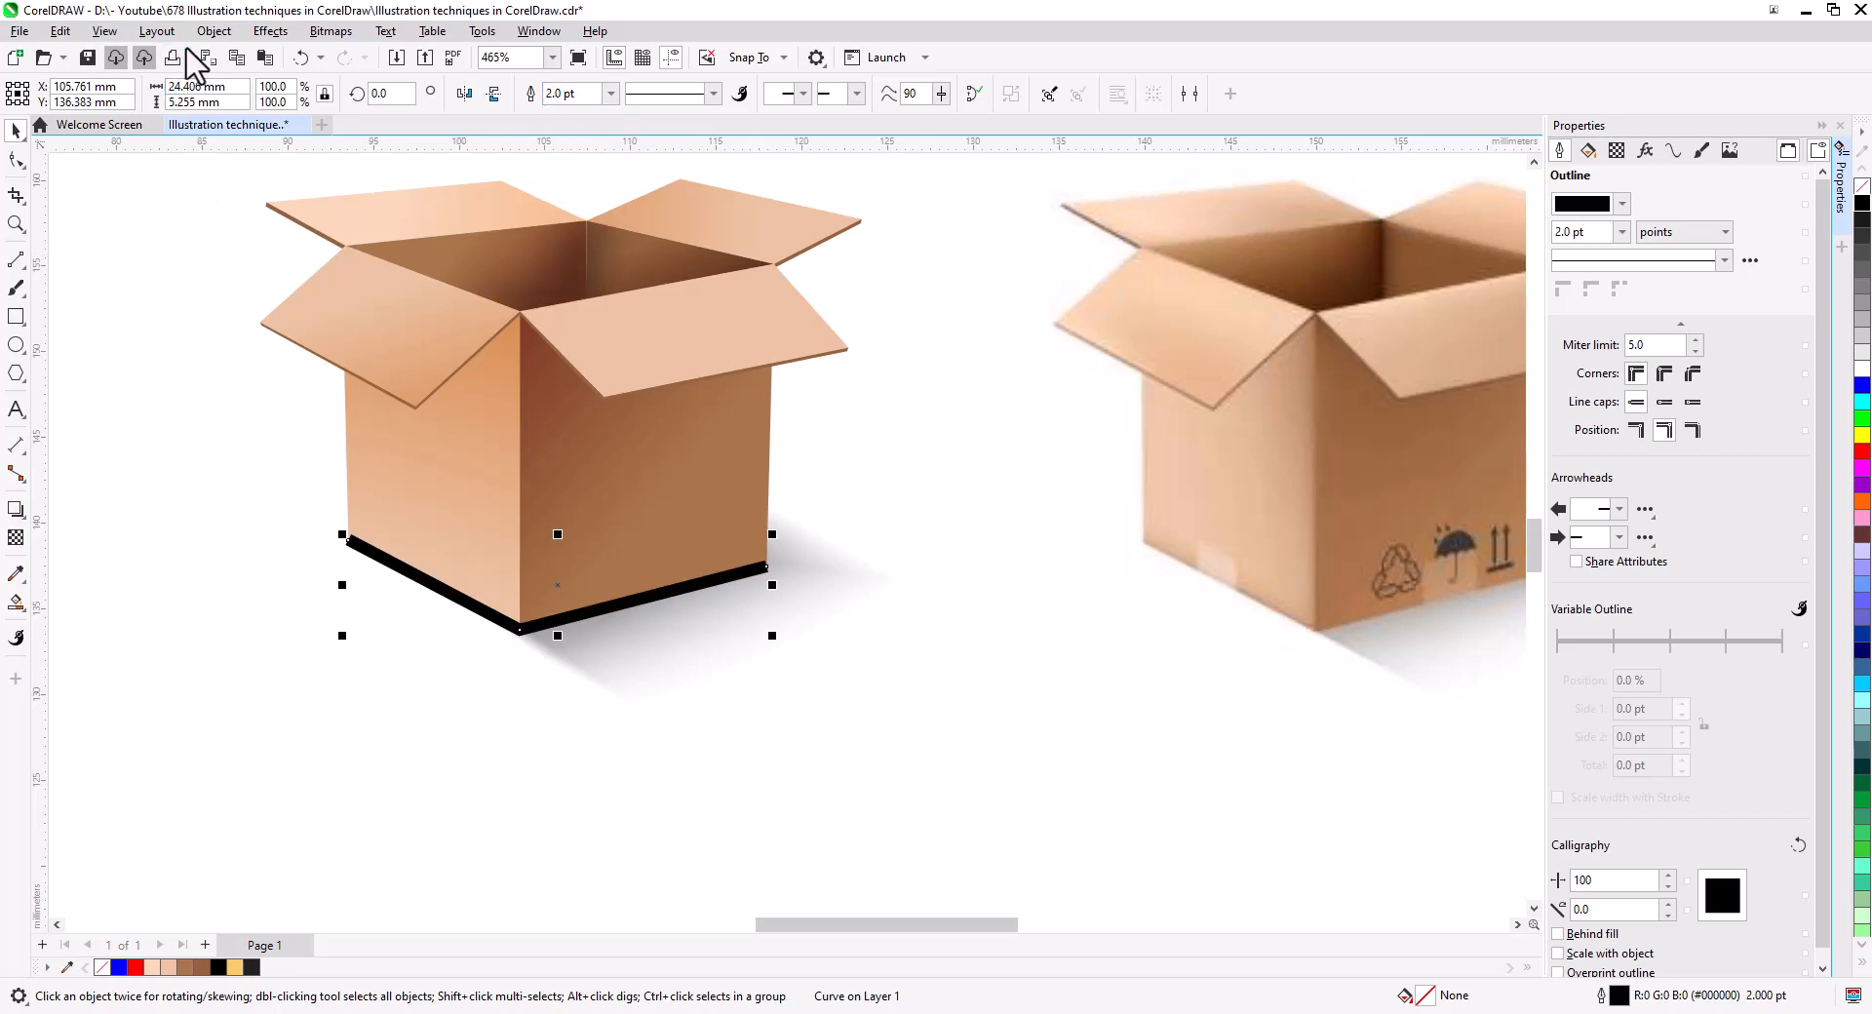
- Apply a Gaussian Blur with a radius of 5.0 to the line along the box's base
left_click(255, 31)
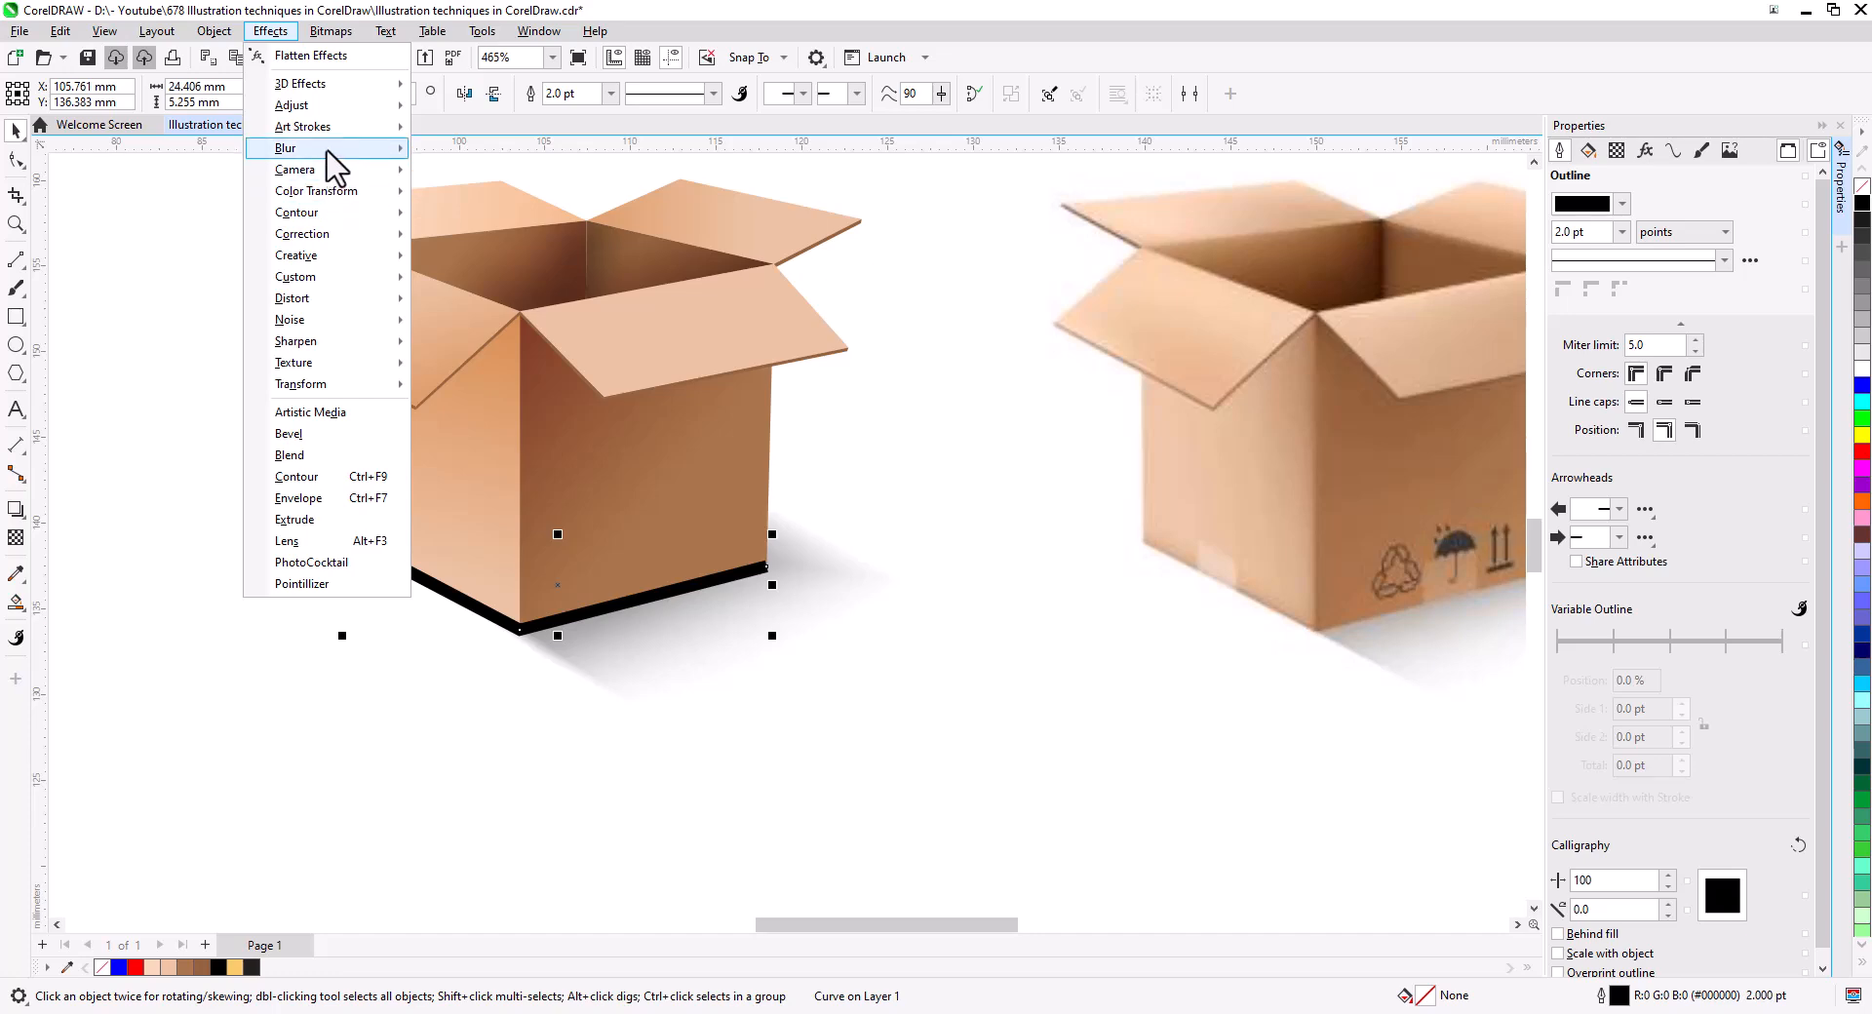
mouse_move(351, 152)
left_click(480, 223)
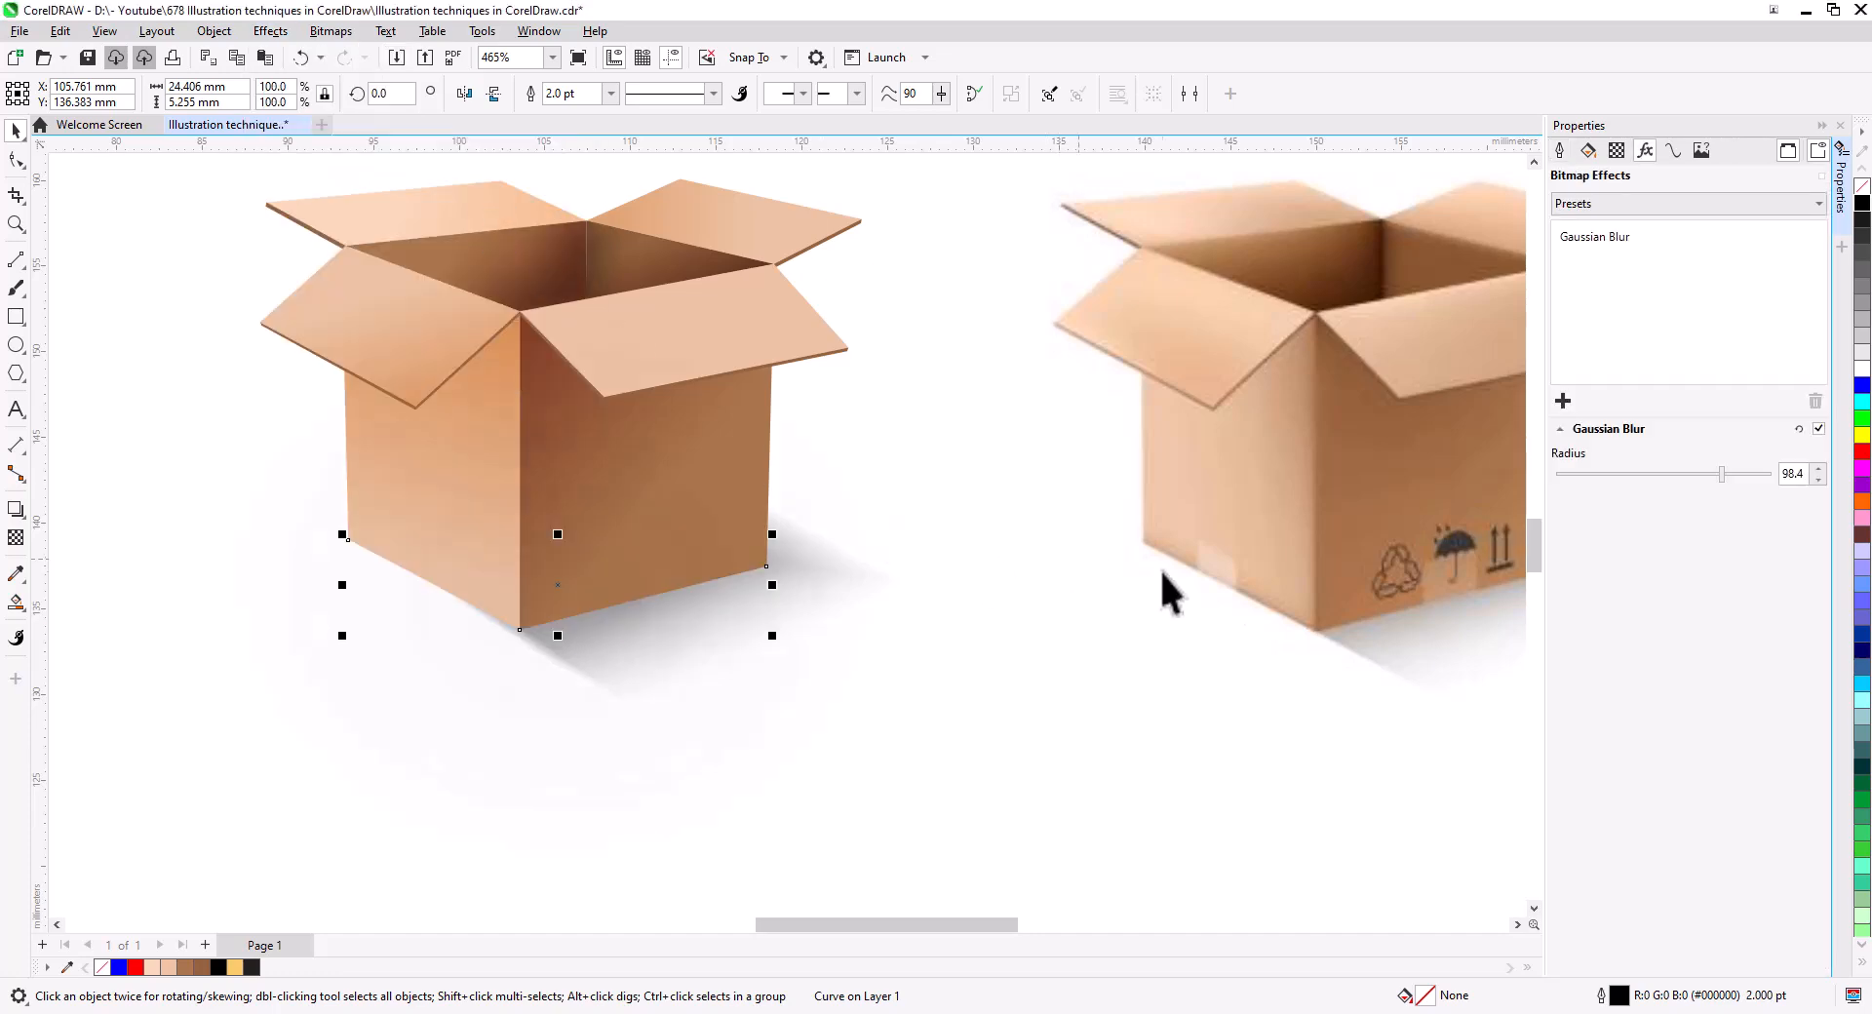
left_click(1636, 475)
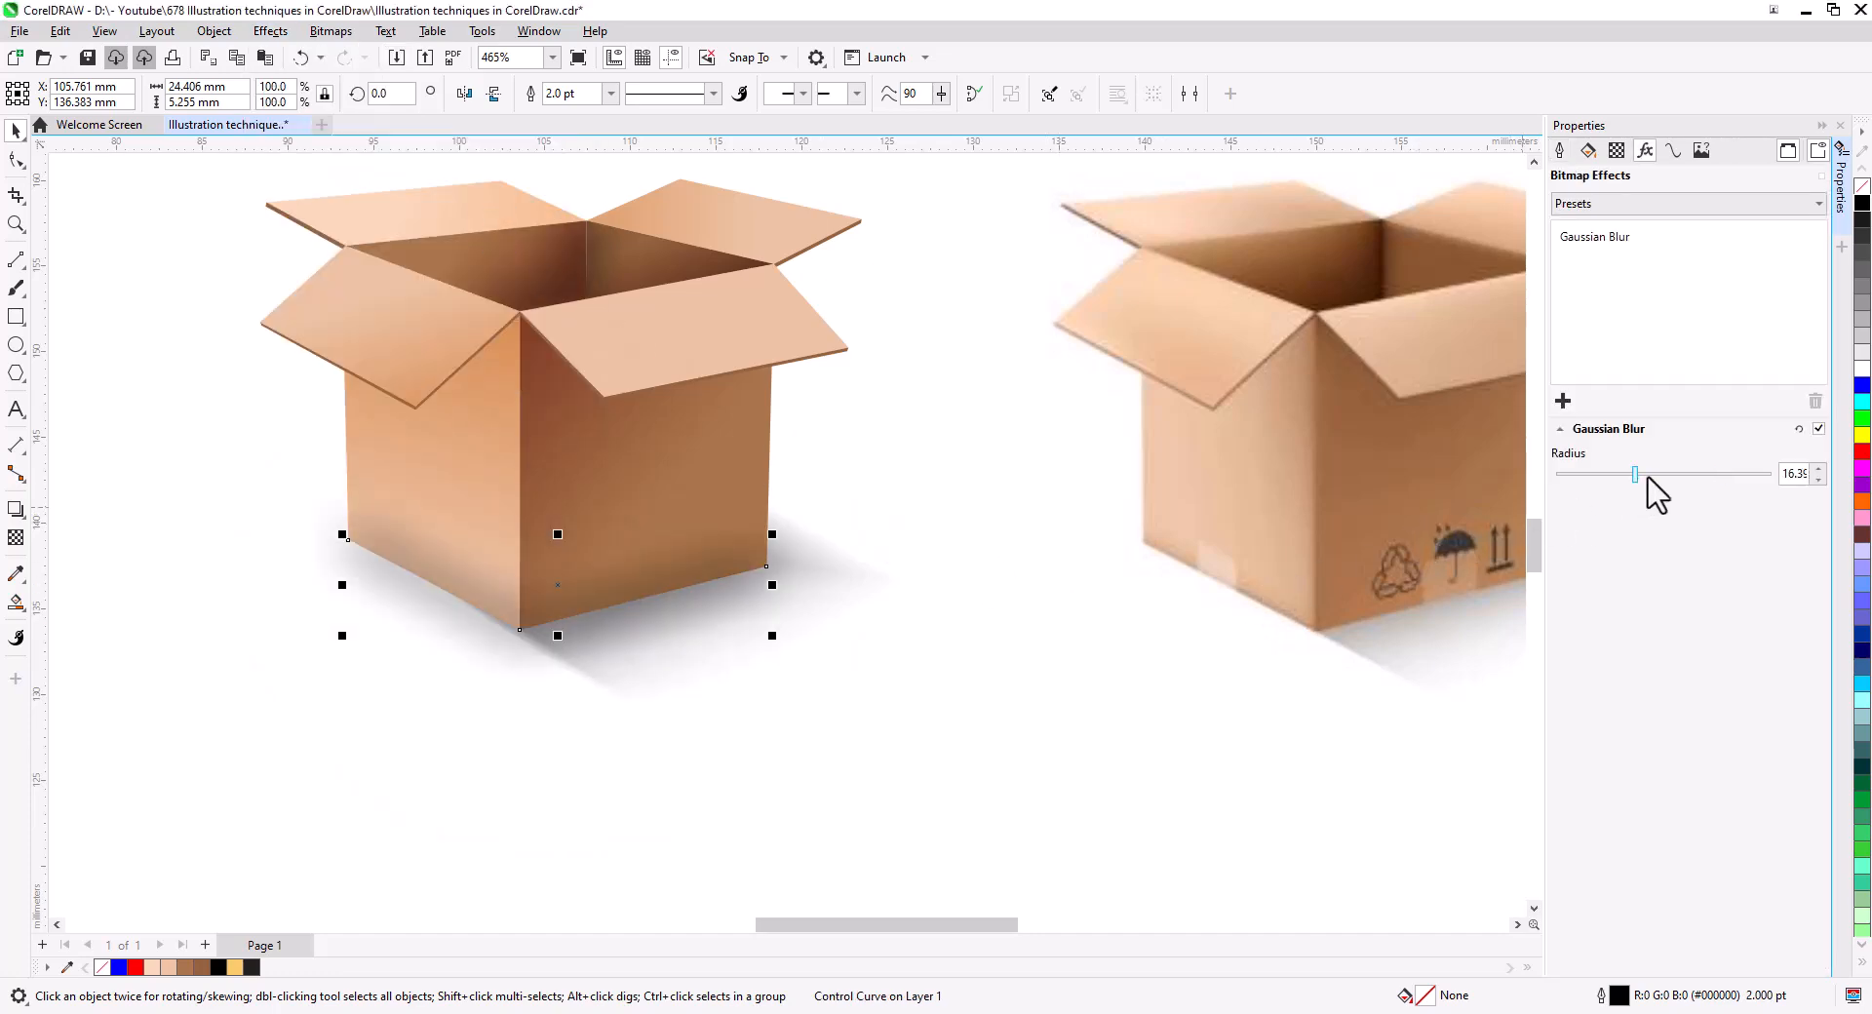
left_click(1614, 476)
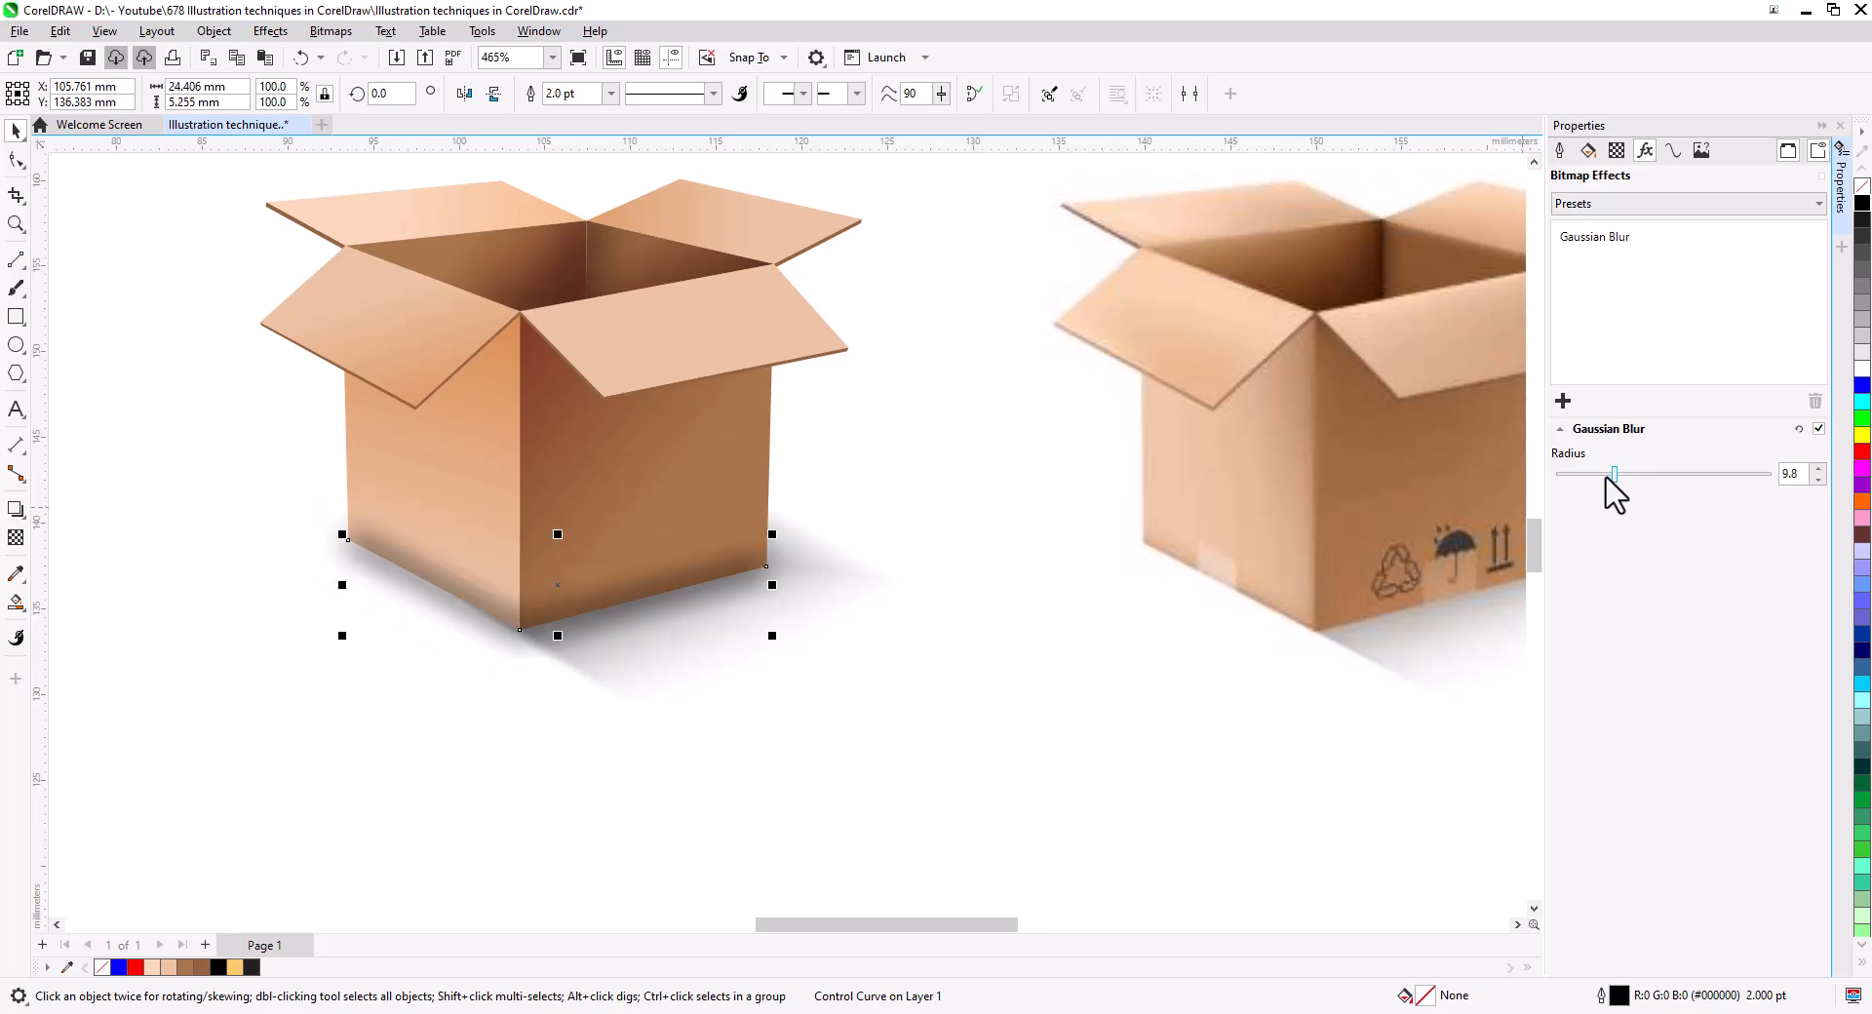
left_click(1593, 476)
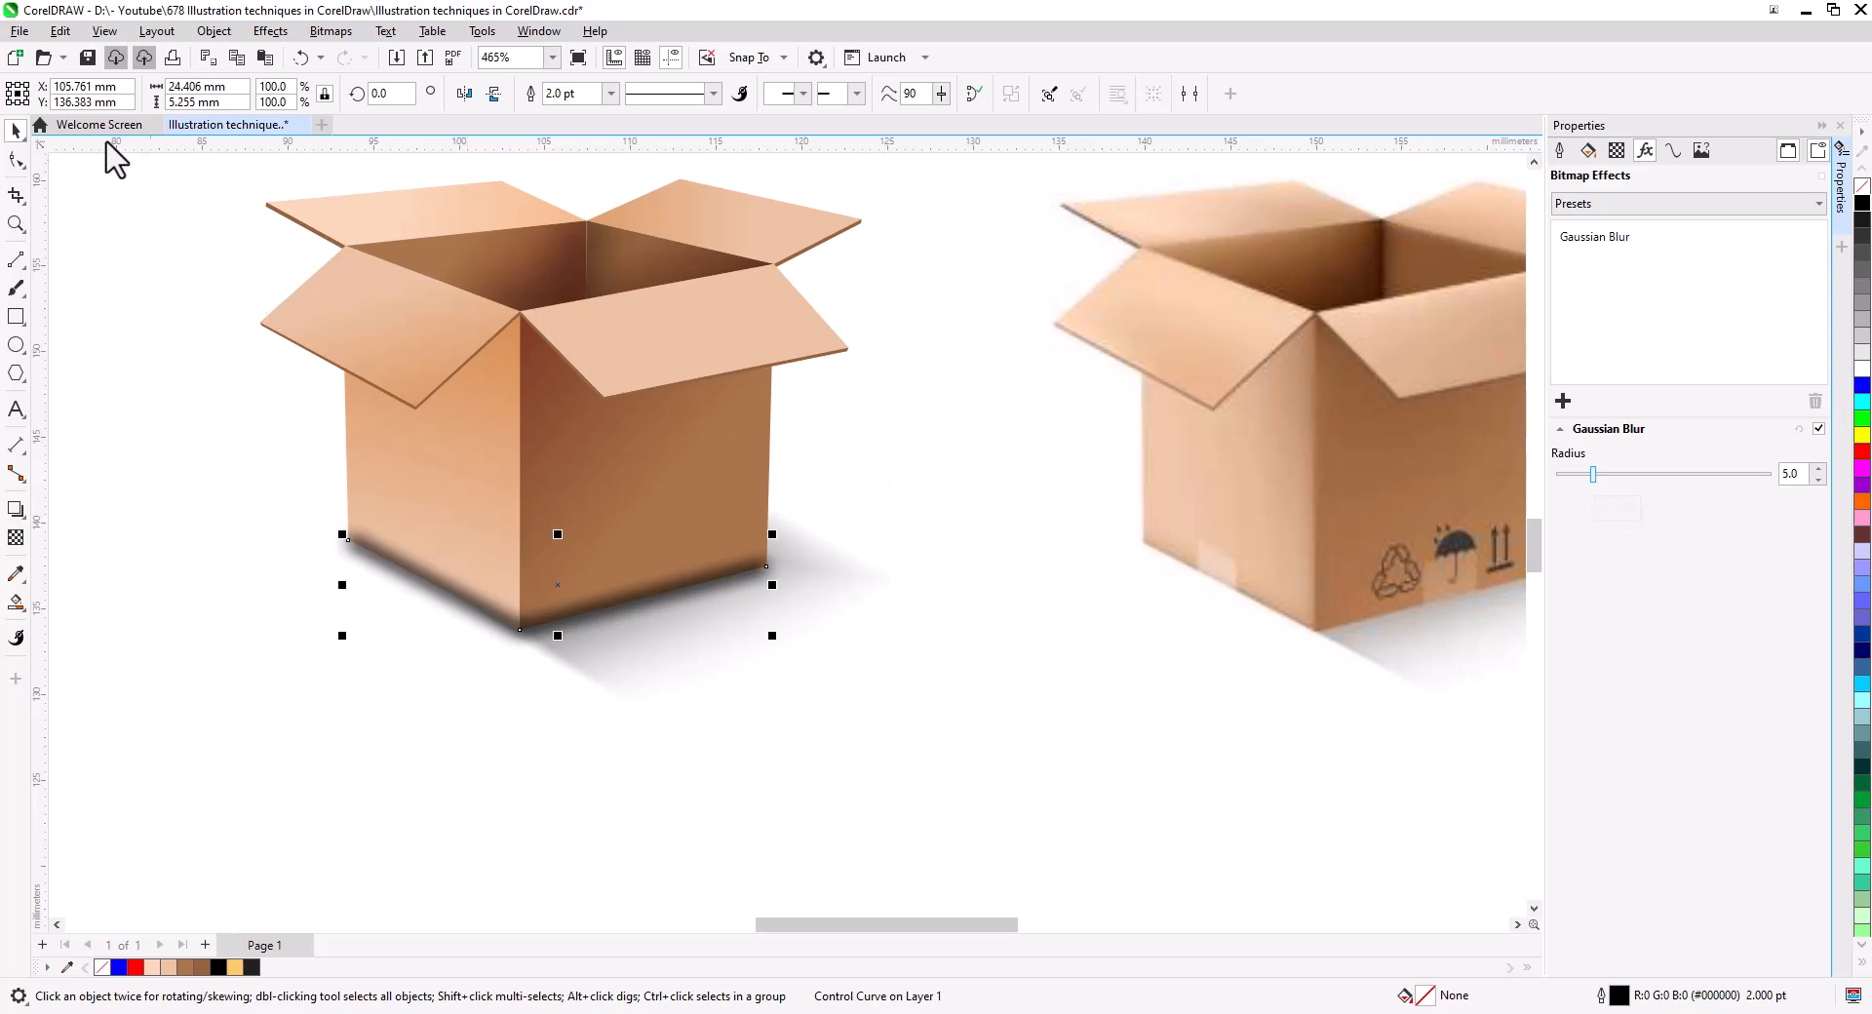
- Convert the blurred base line to a bitmap and send it to the back of the page
left_click(331, 31)
left_click(365, 55)
left_click(949, 622)
right_click(533, 634)
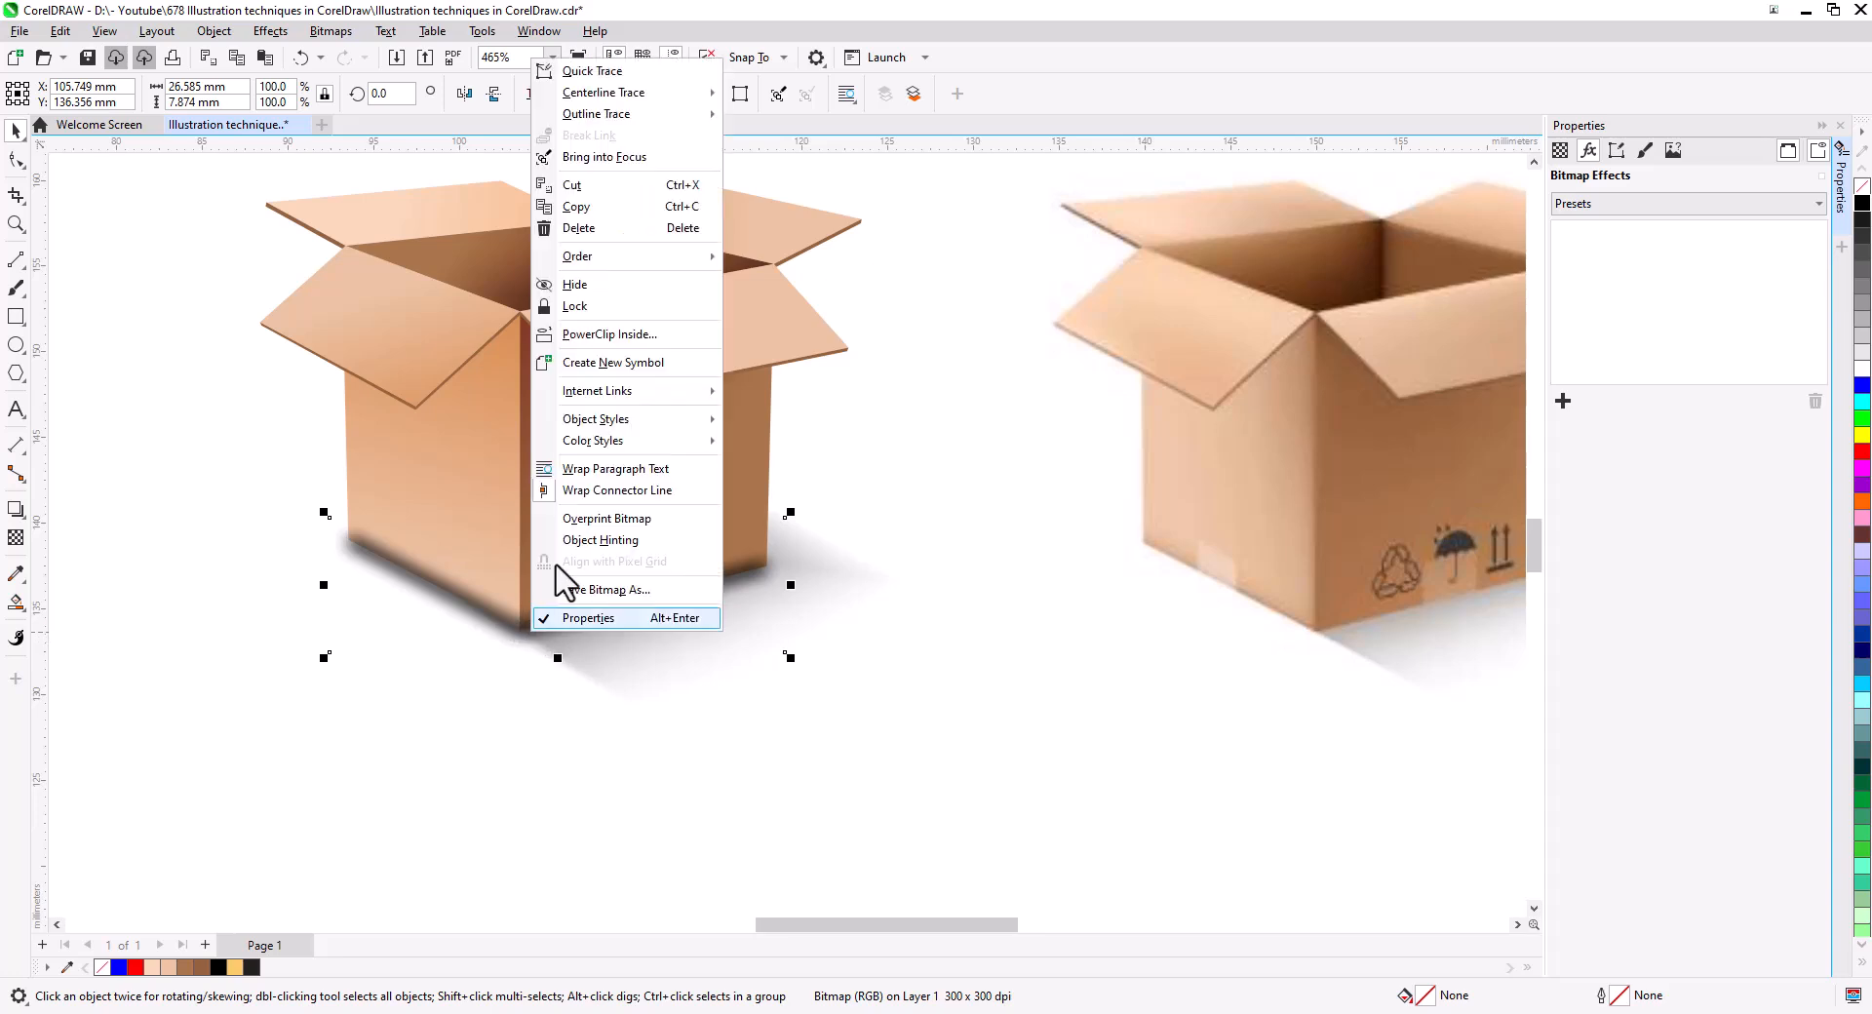
mouse_move(617, 258)
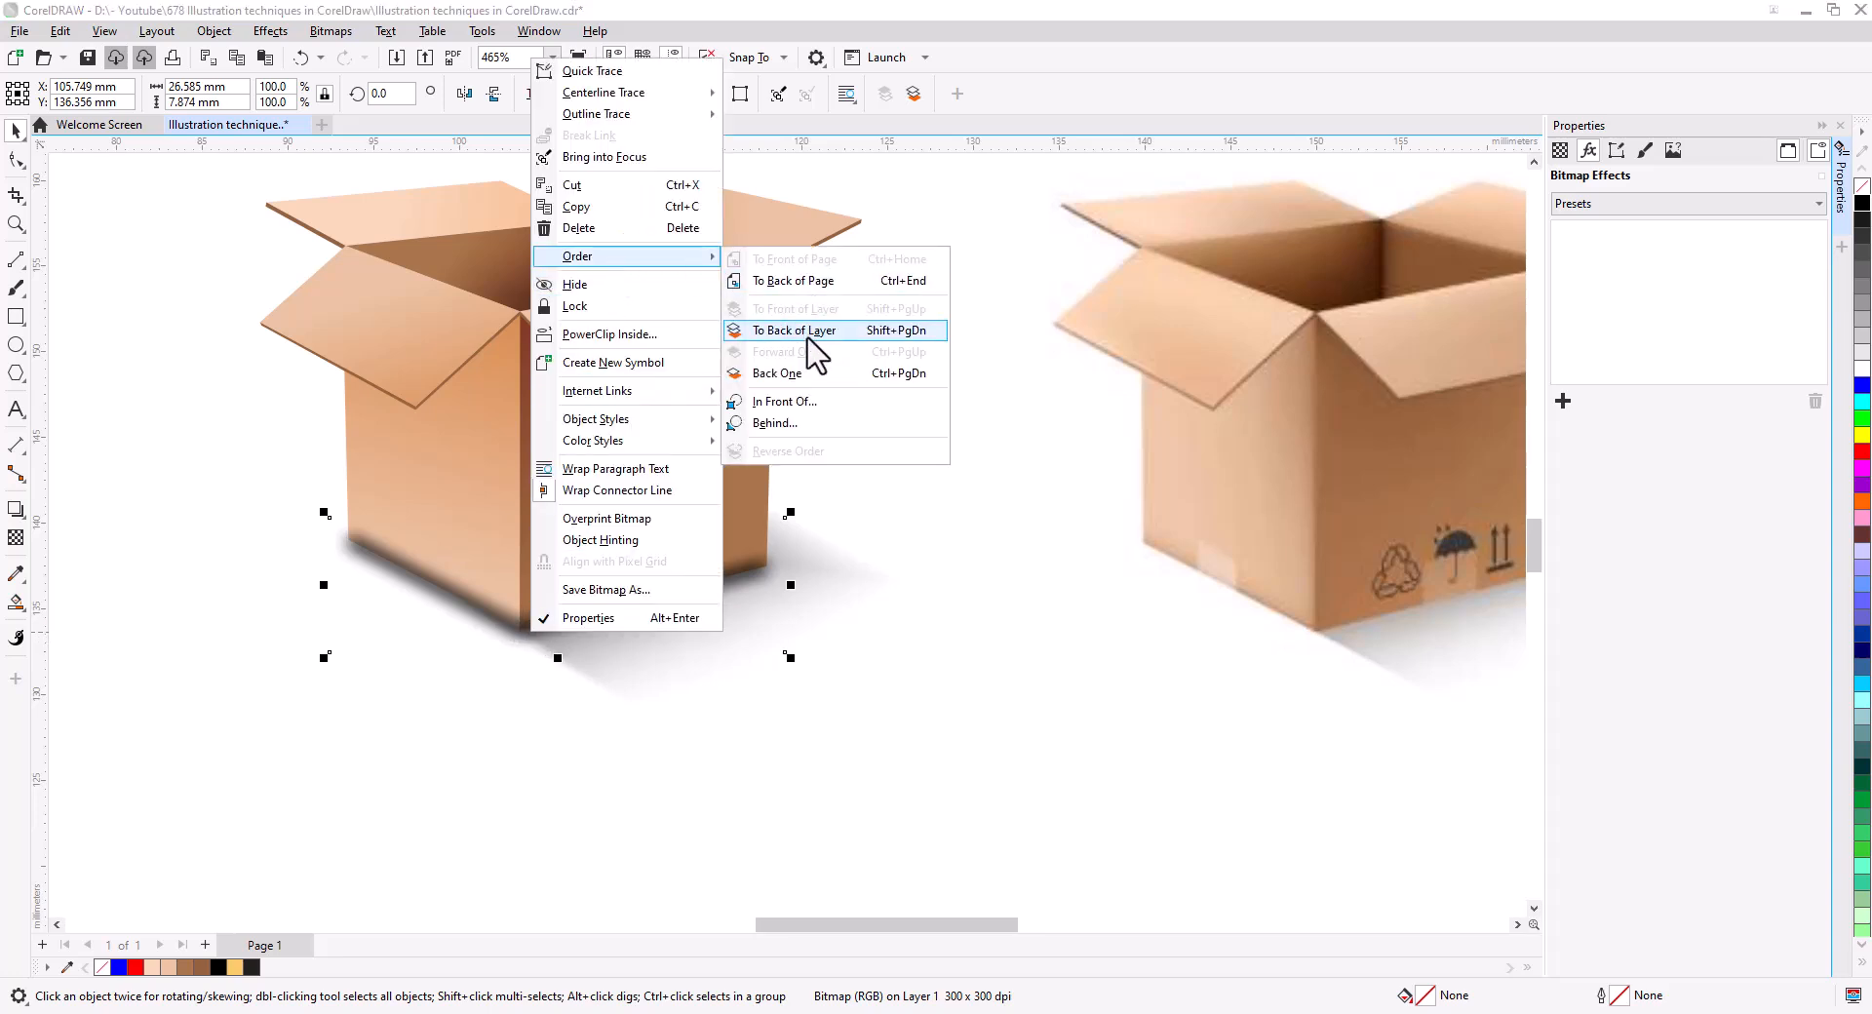
left_click(812, 283)
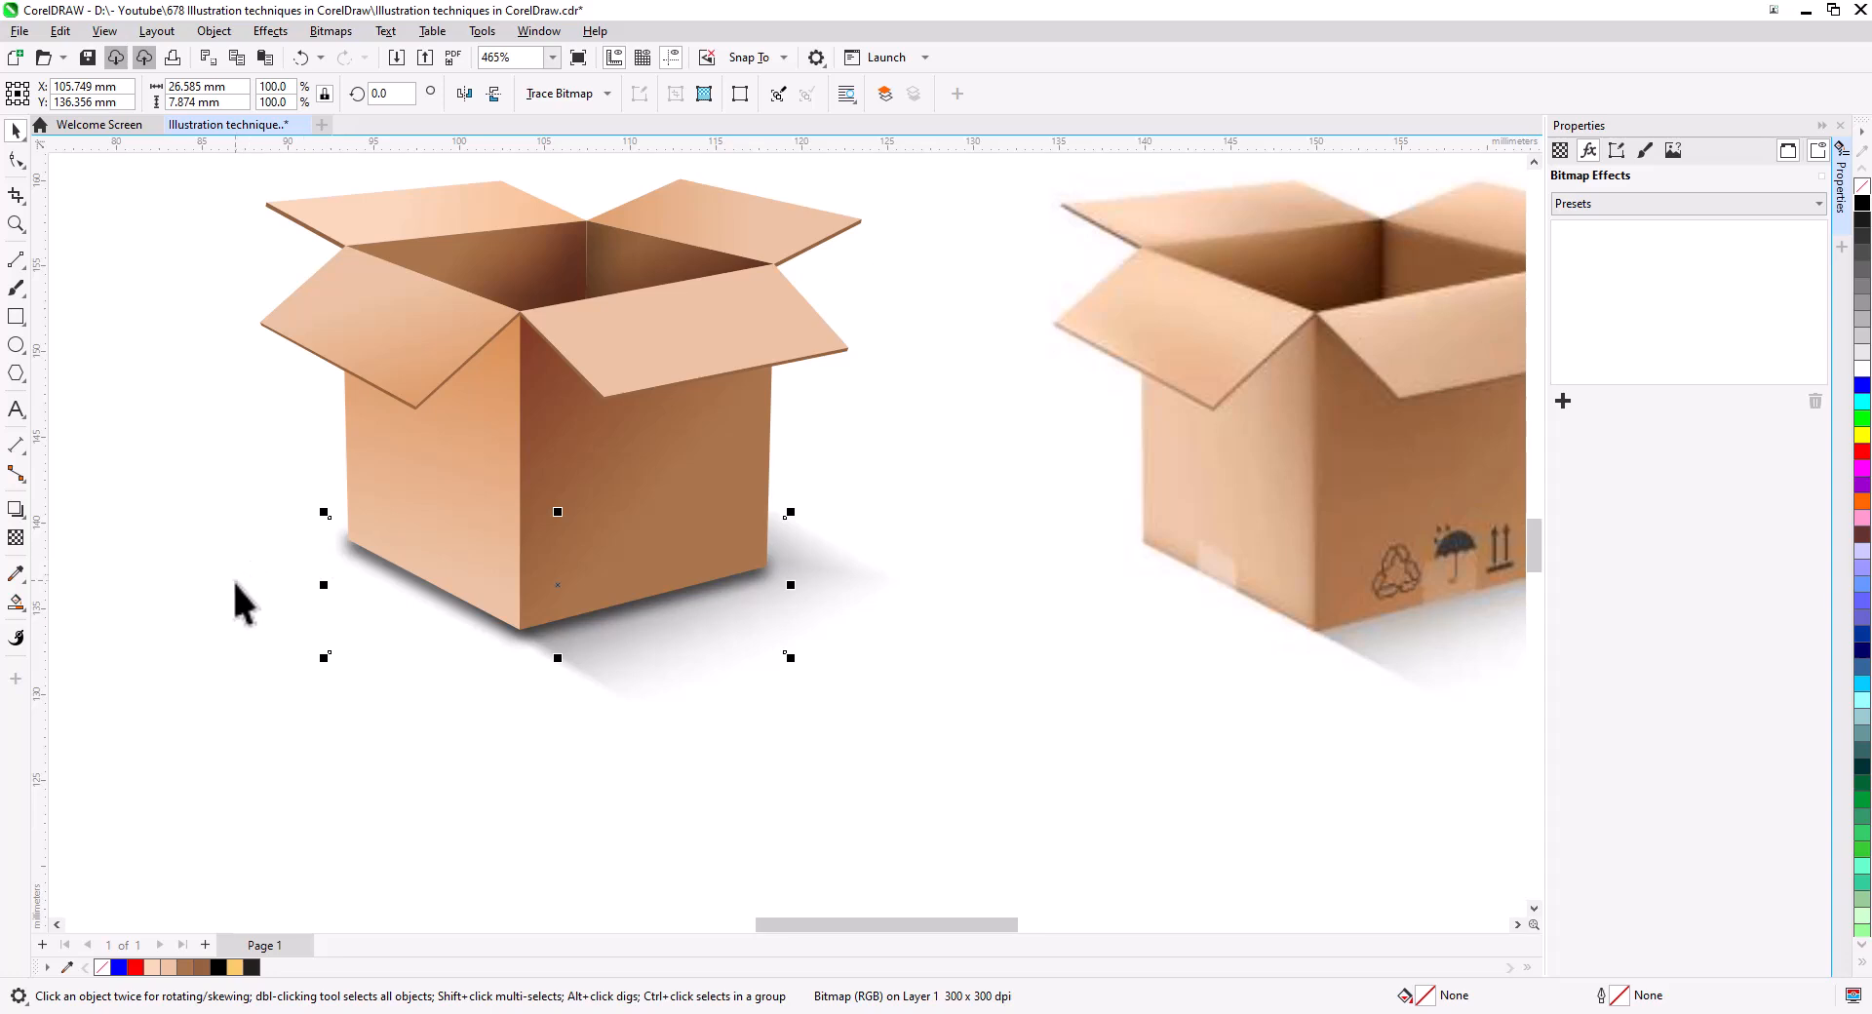
- Nudge the contact shadow bitmap up 0.4 mm under the box's base
key("Up")
key("Up")
key("Up")
key("Up")
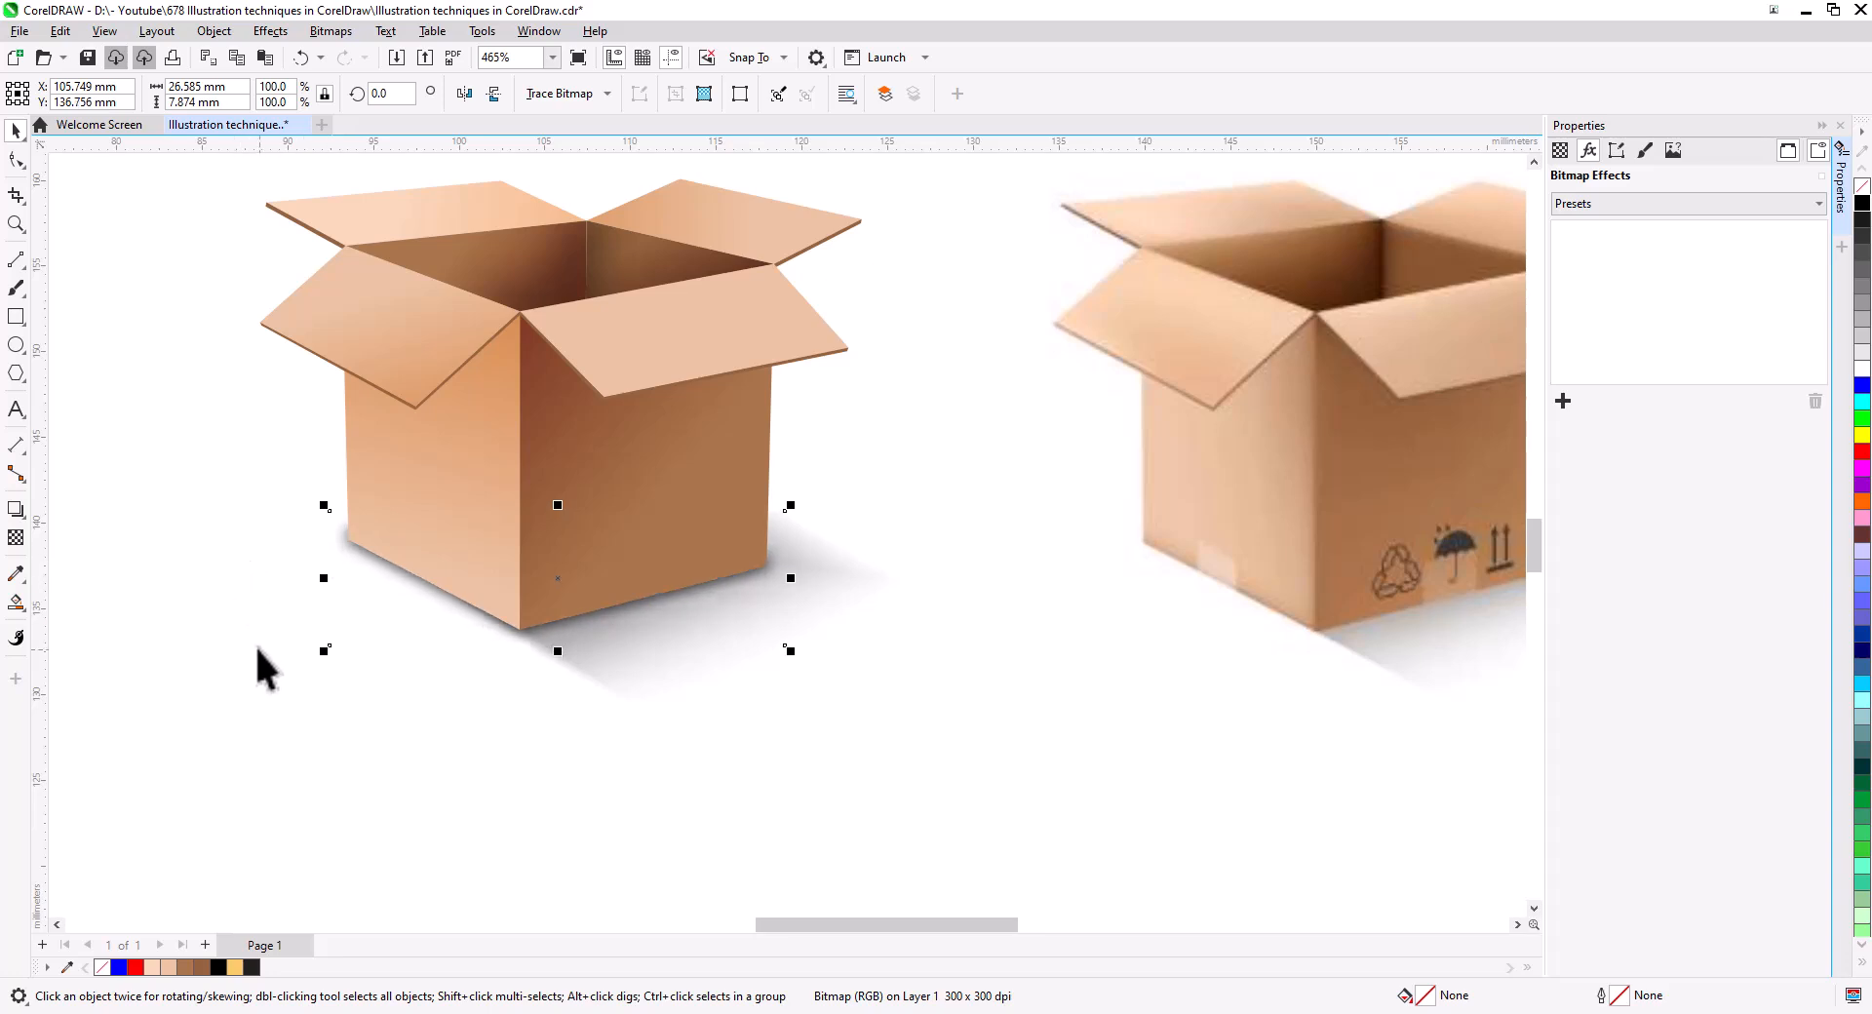
- Crop the contact shadow bitmap at its outer left and right ends with the Shape tool, to about 25.5 mm wide, and nudge it up slightly
left_click(17, 164)
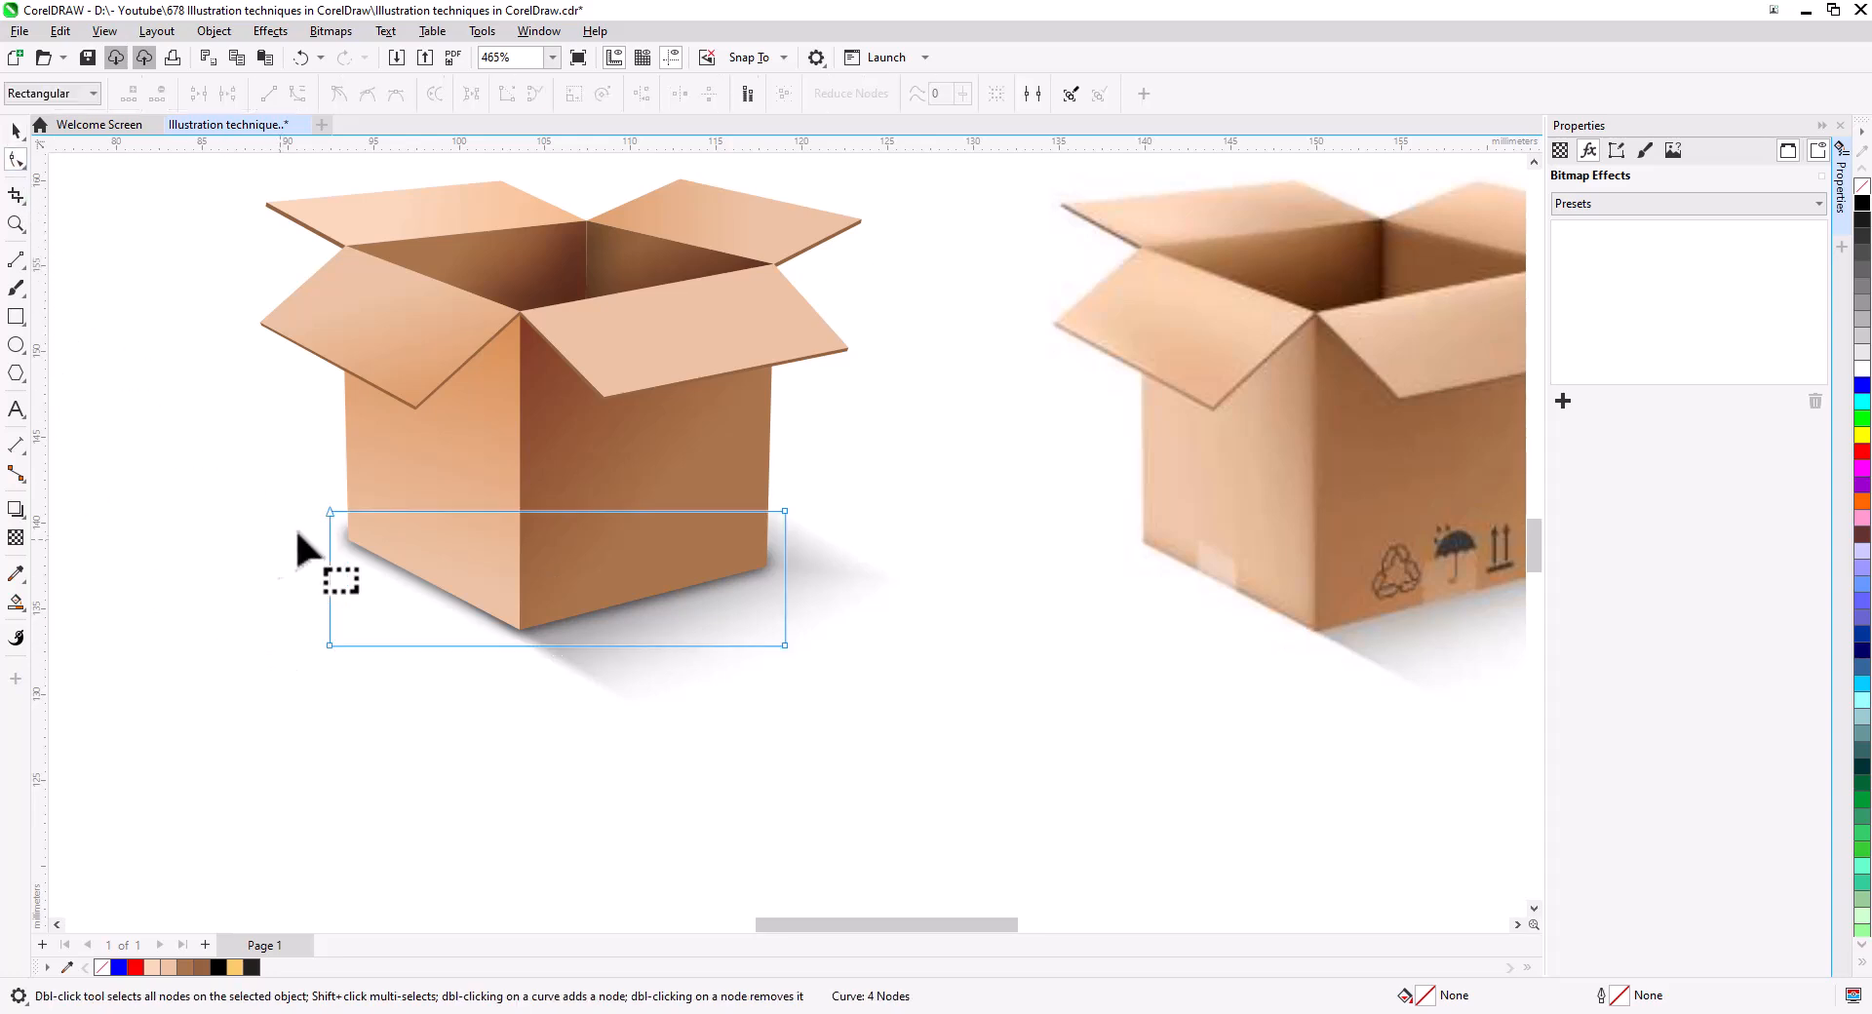
left_click_drag(335, 509, 348, 509)
left_click_drag(836, 712, 741, 452)
left_click(15, 130)
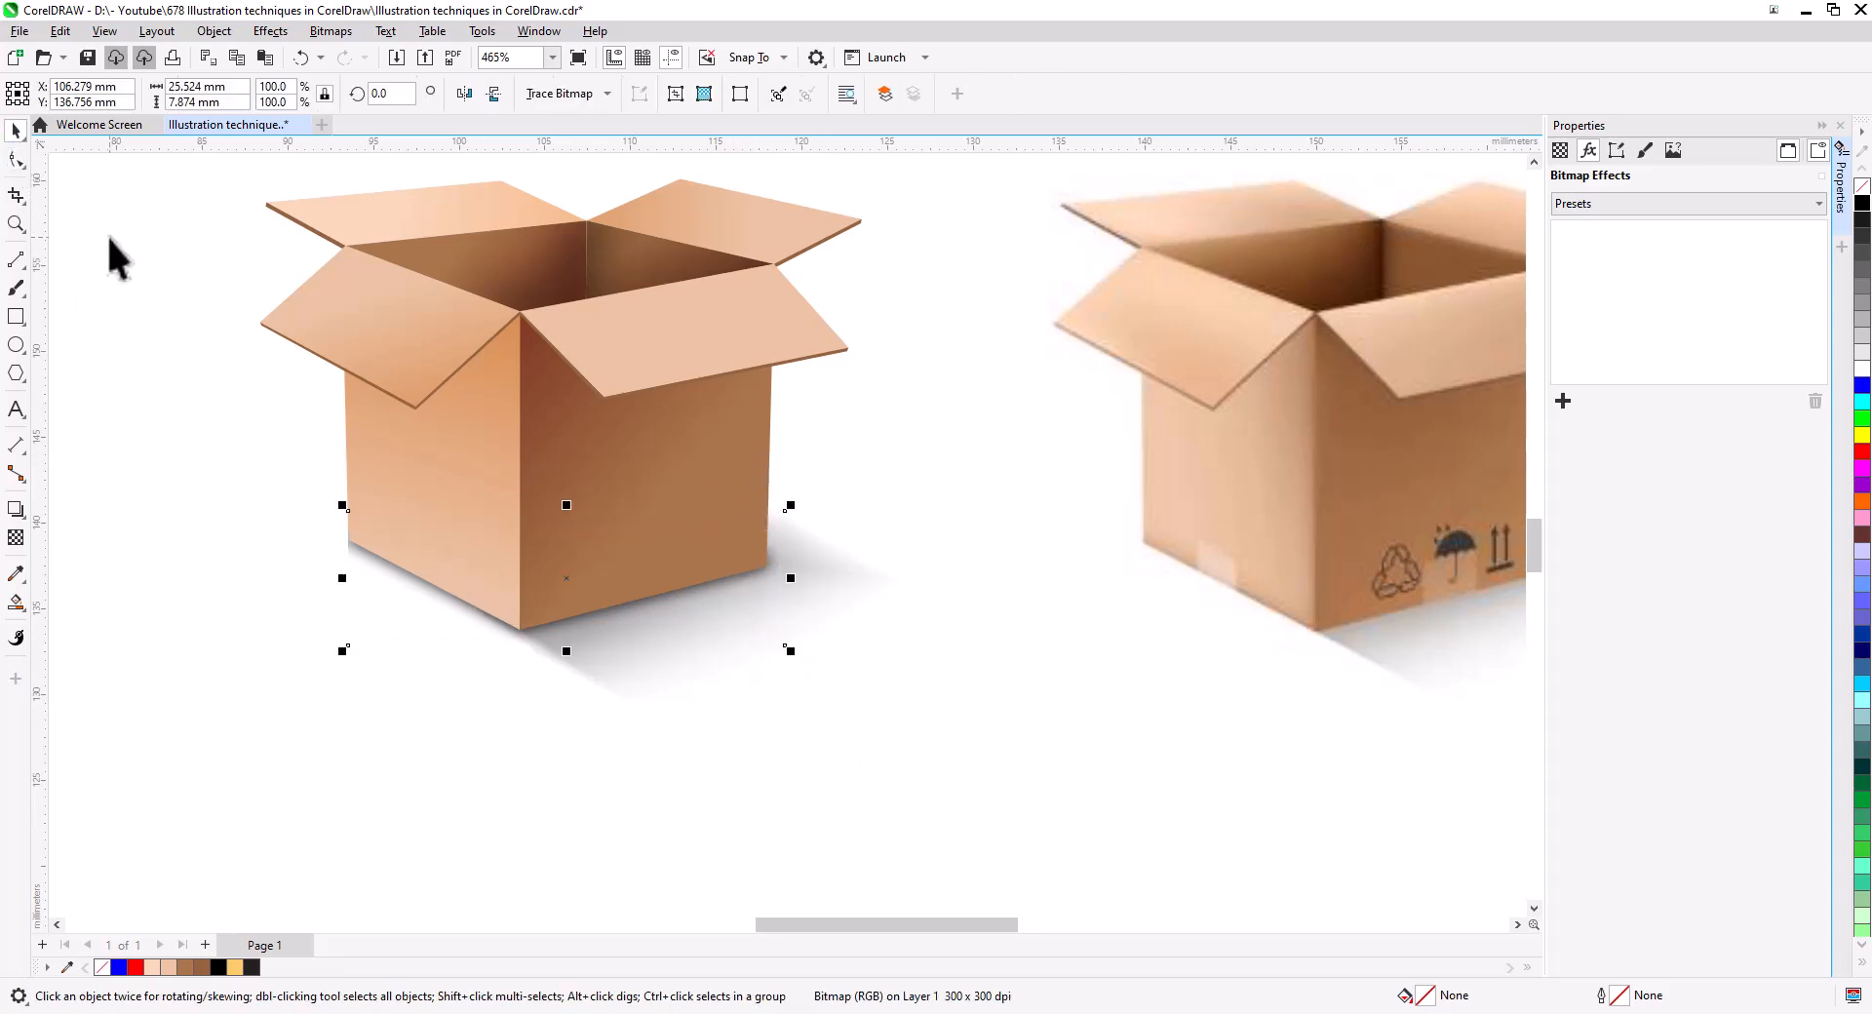
key("Up")
key("Up")
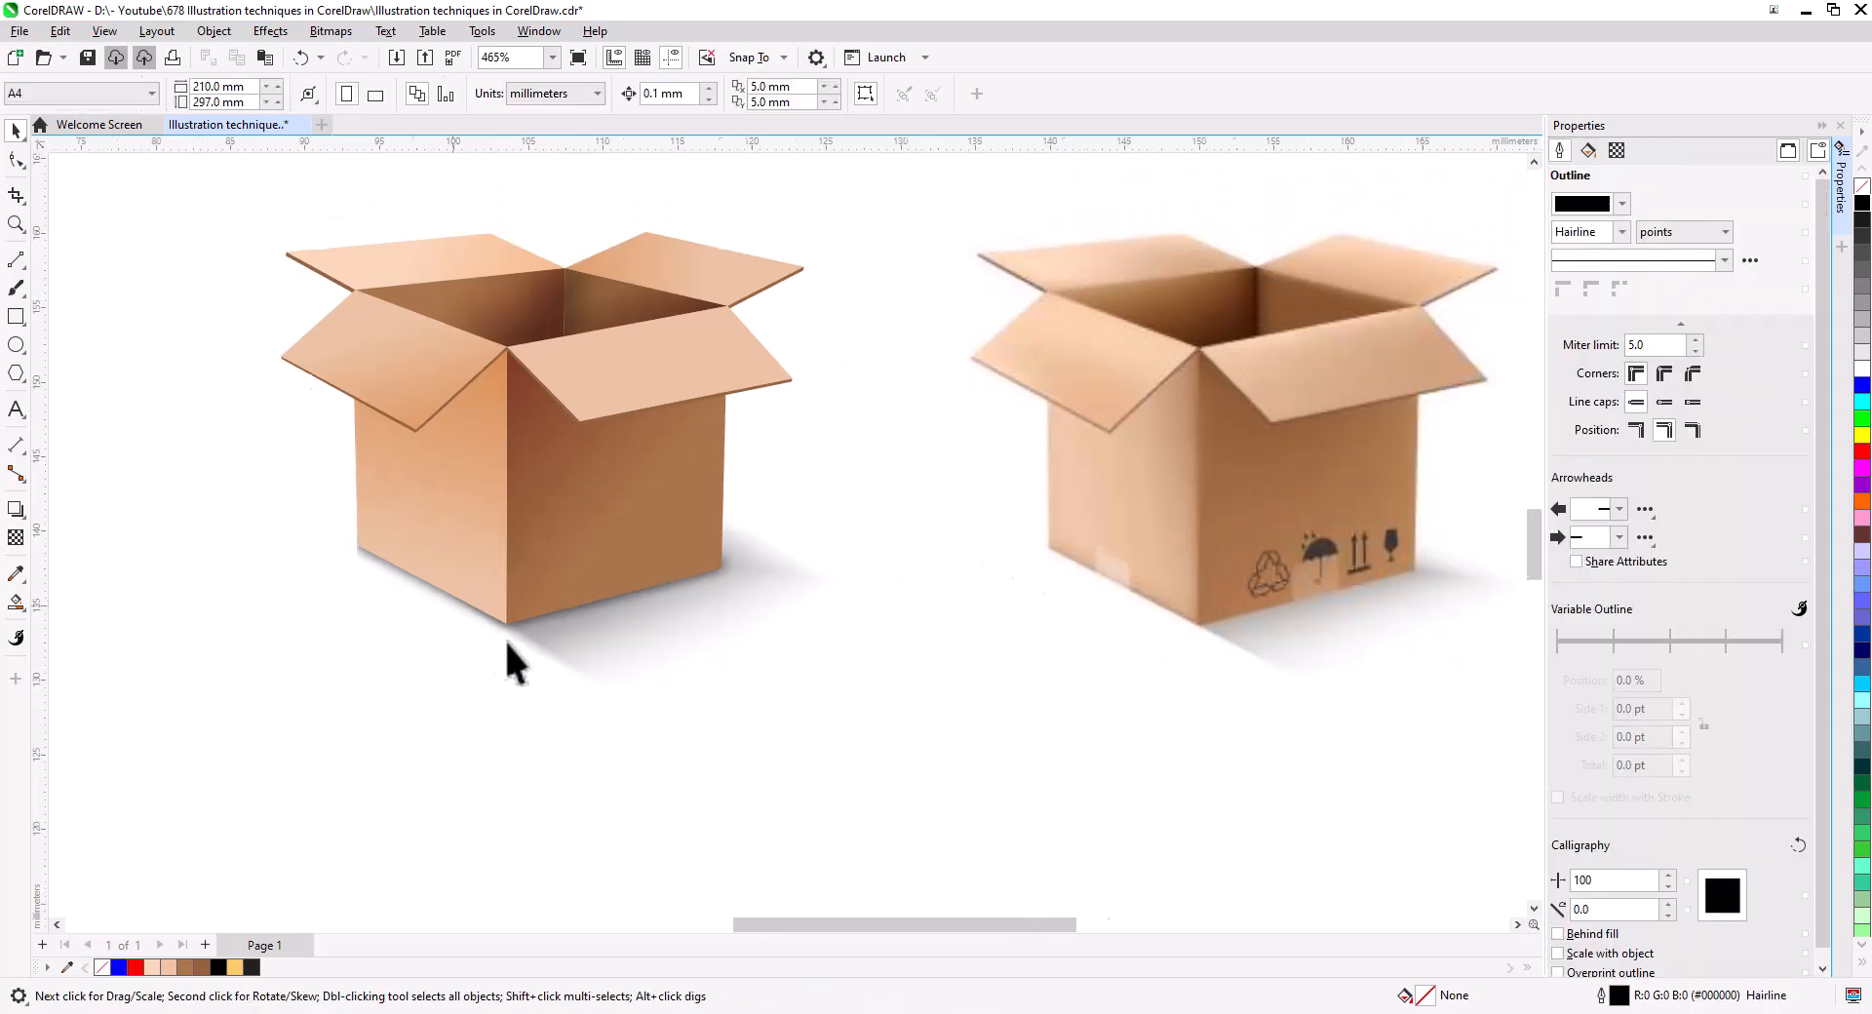
- Move the group of four packaging symbols from beside the page to below the box and scale it down to about 17.5 mm wide
scroll(553, 665, "down", 4)
left_click_drag(562, 681, 700, 688)
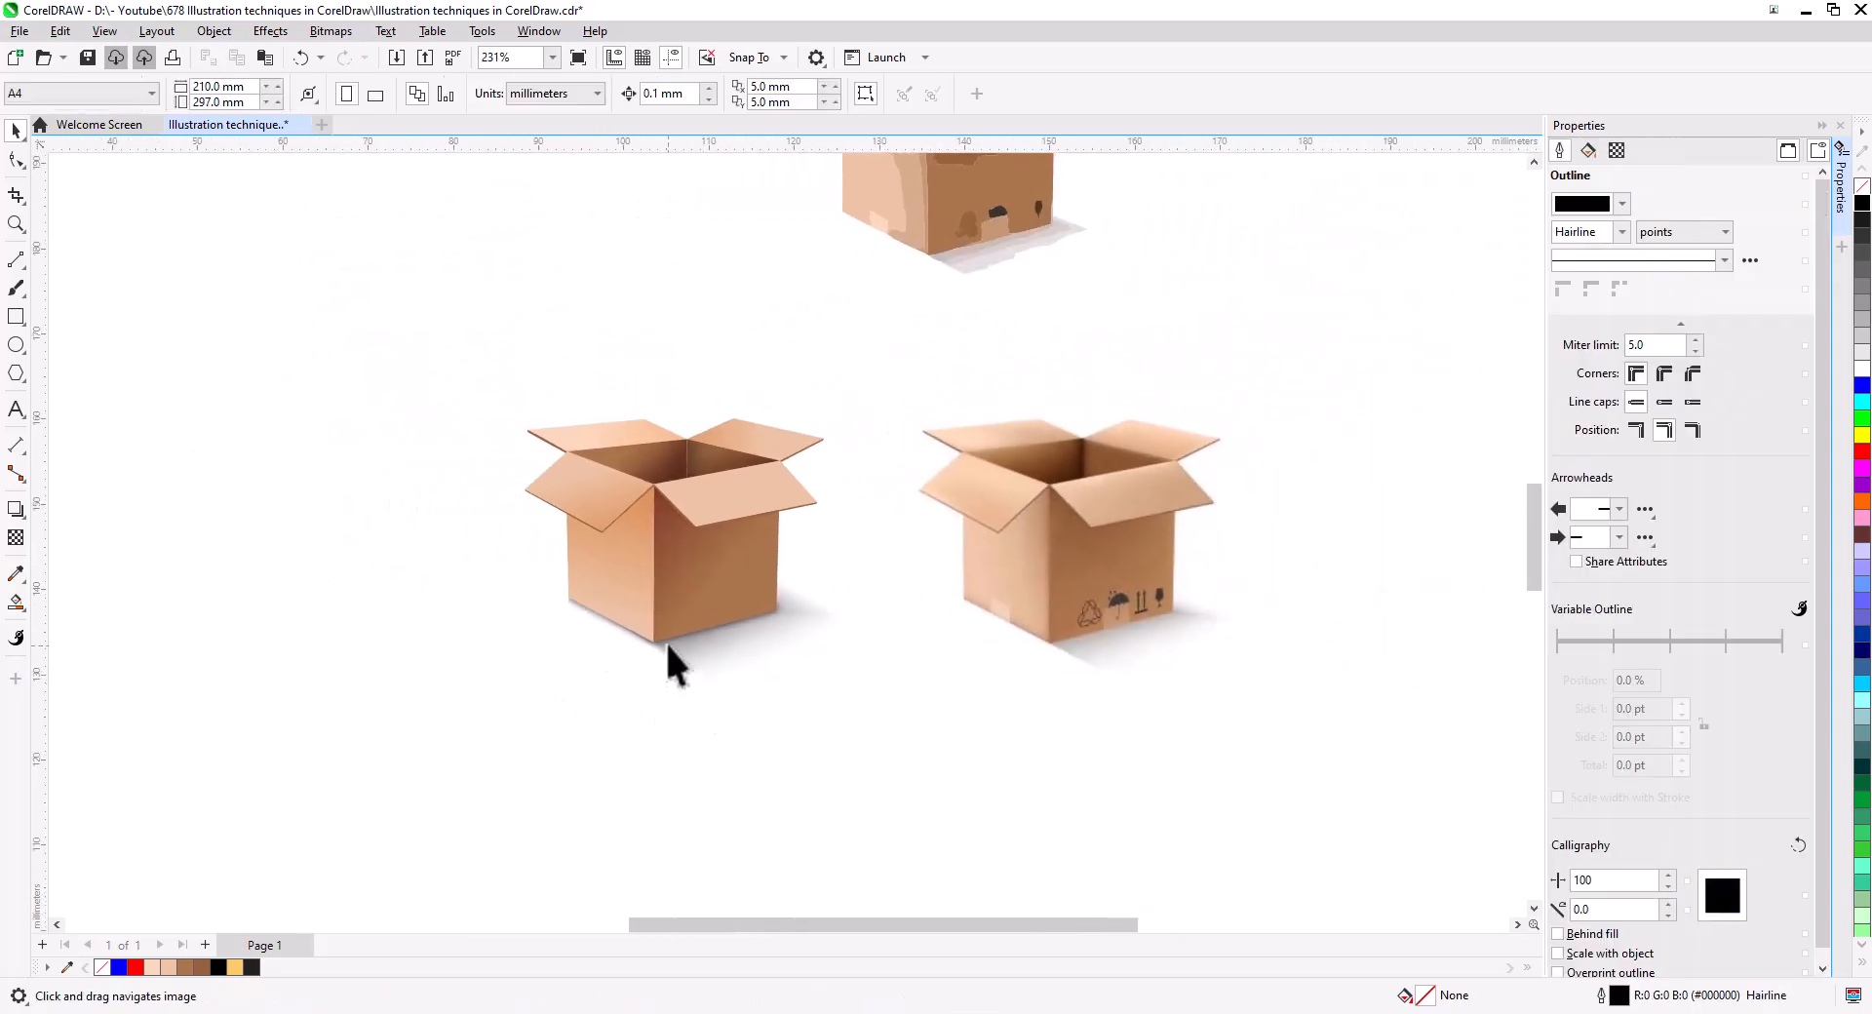
scroll(668, 648, "up", 2)
scroll(686, 646, "down", 1)
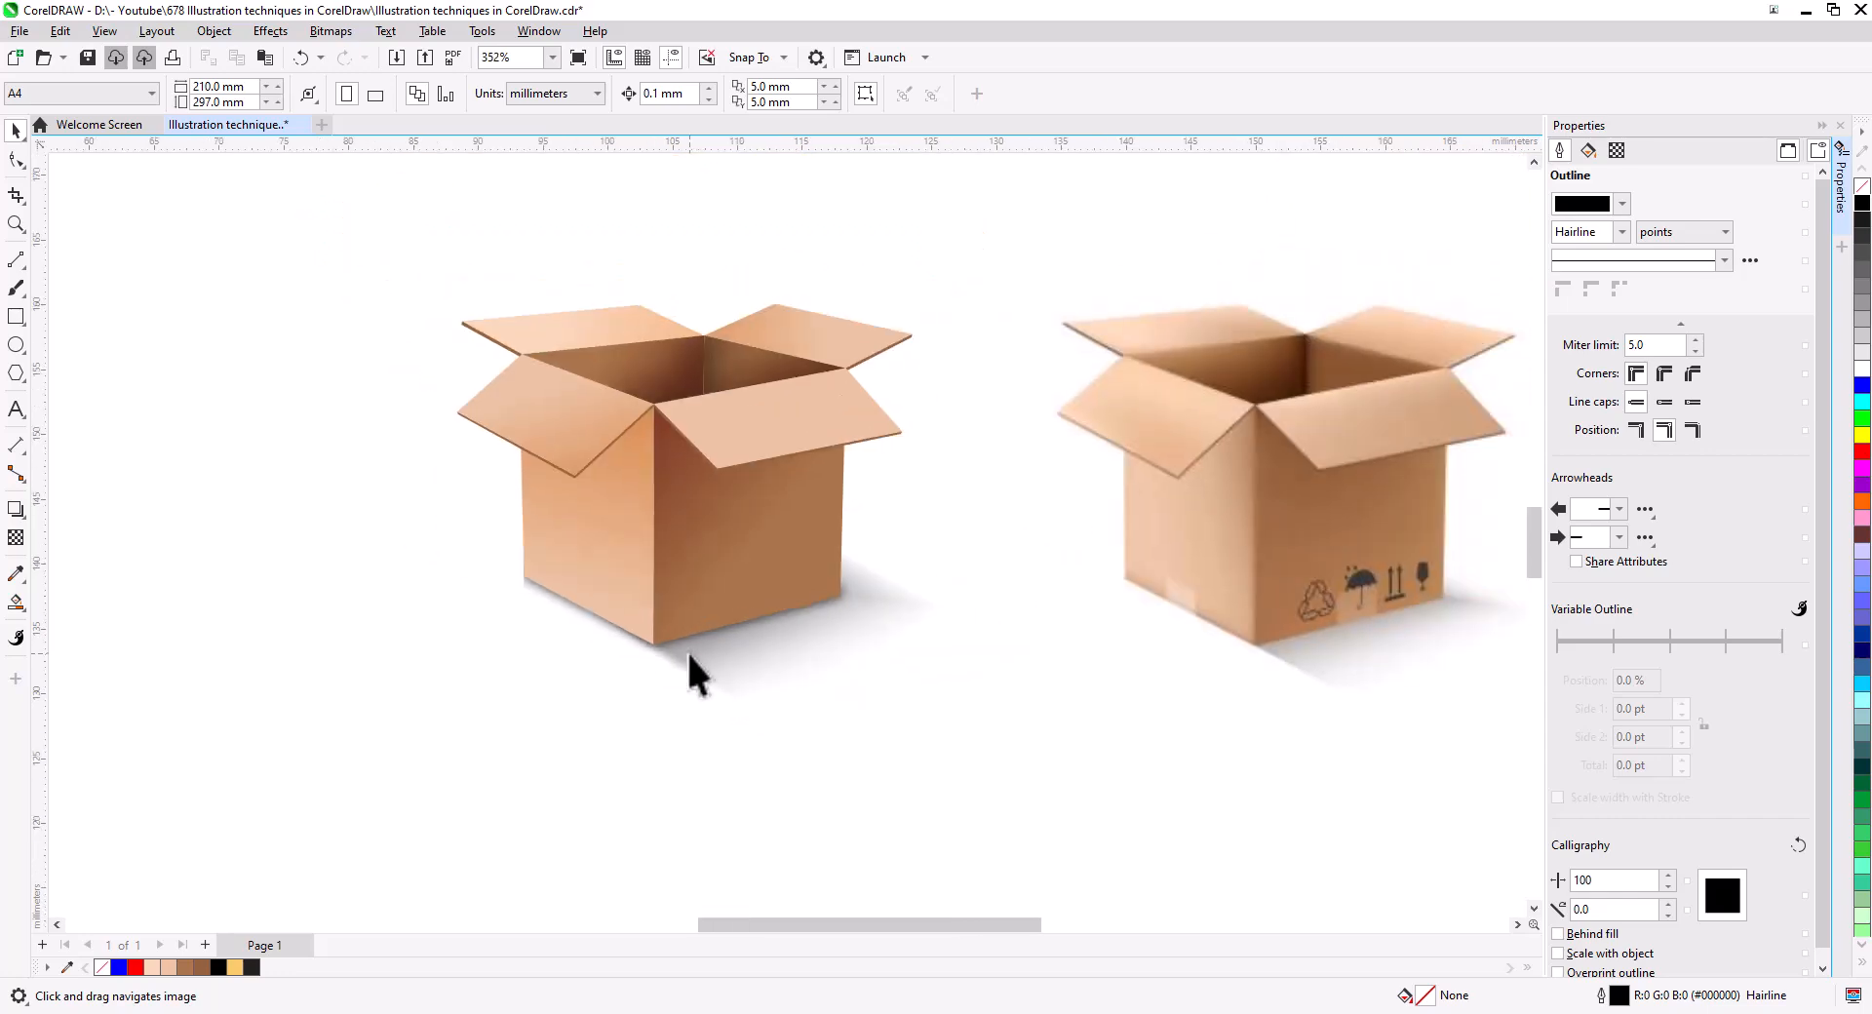
scroll(687, 644, "down", 4)
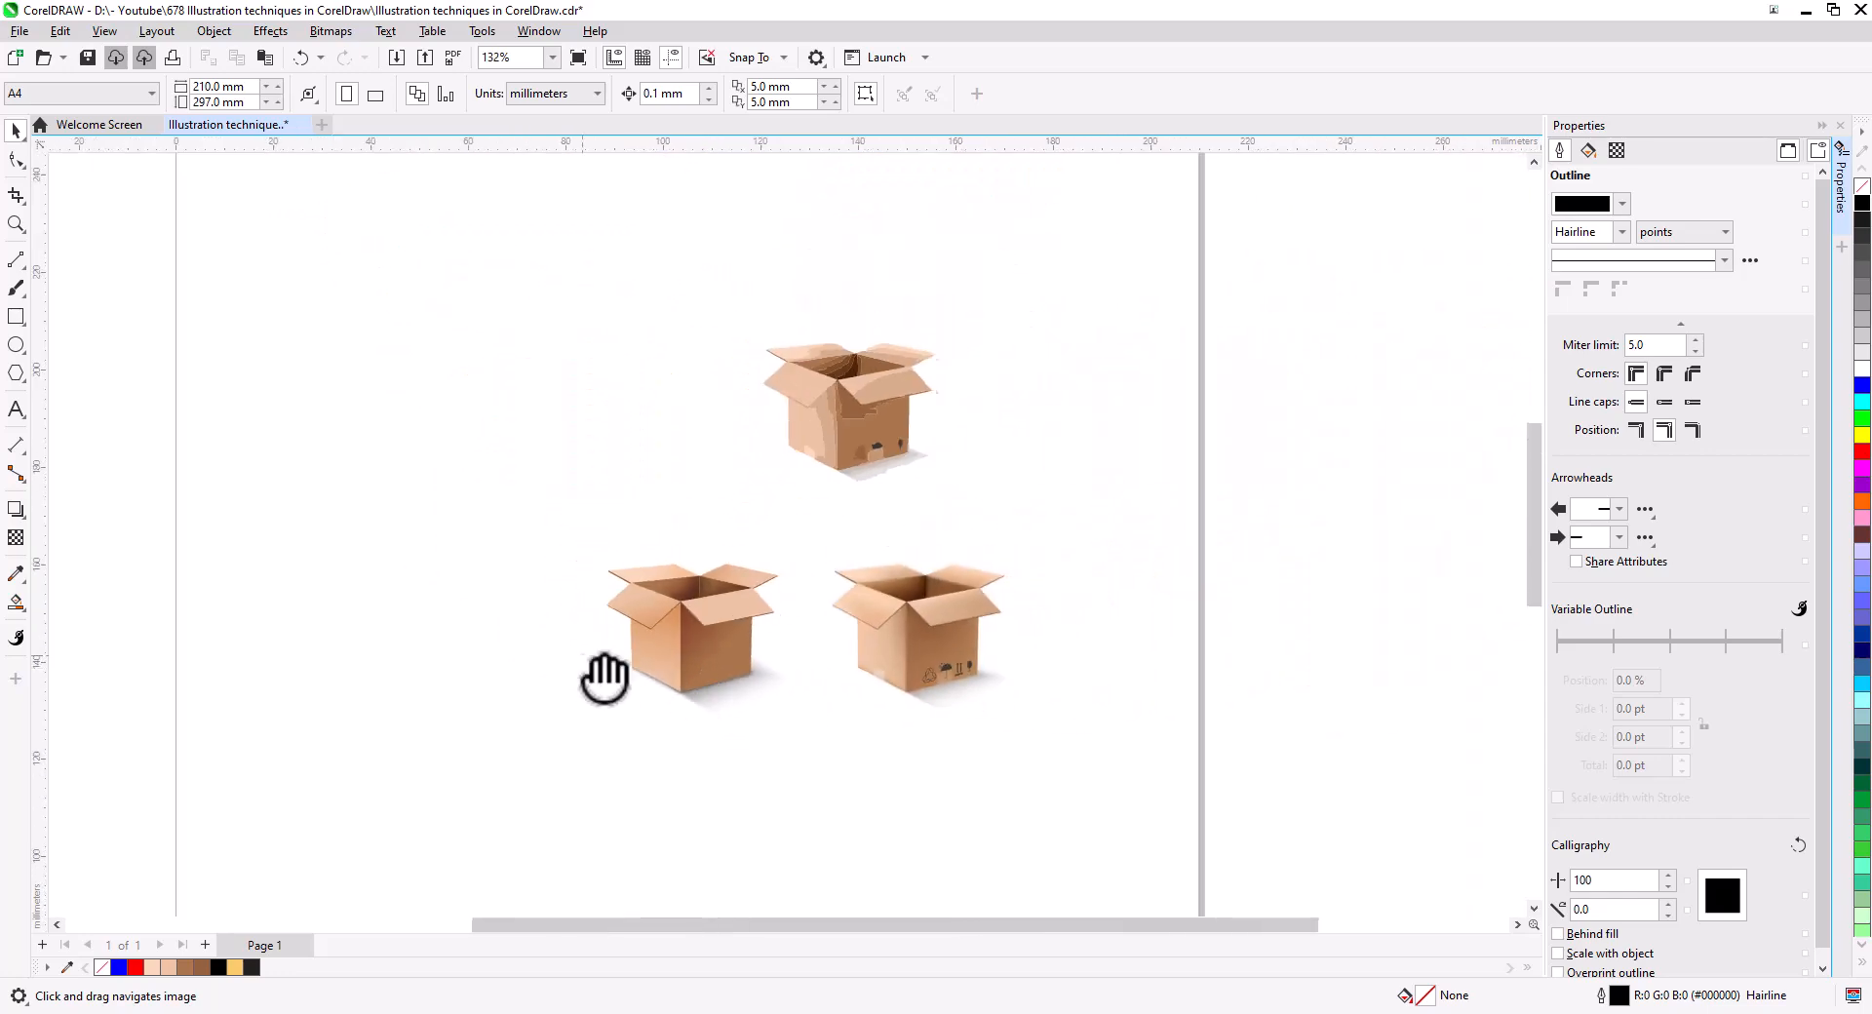
left_click_drag(501, 593, 693, 653)
scroll(693, 652, "down", 1)
left_click_drag(579, 589, 689, 649)
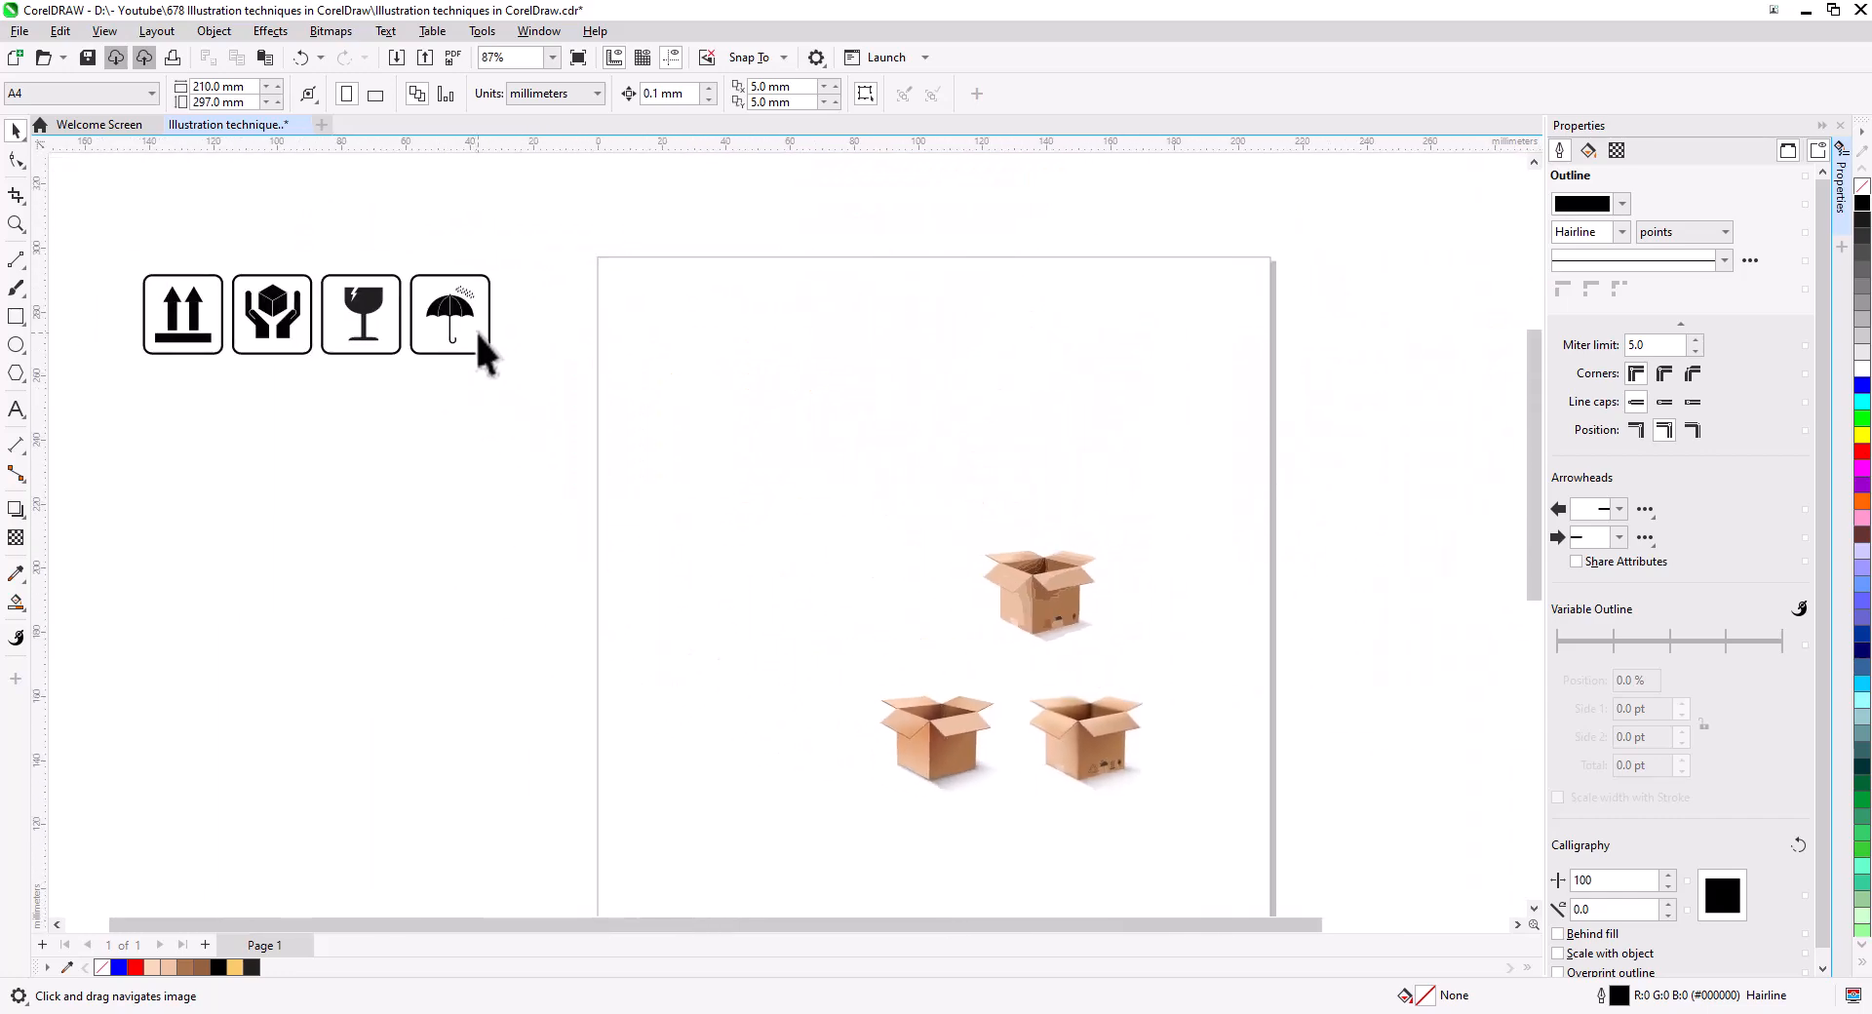
left_click_drag(435, 308, 1064, 850)
left_click_drag(966, 819, 802, 461)
scroll(802, 563, "up", 3)
left_click_drag(1207, 793, 762, 684)
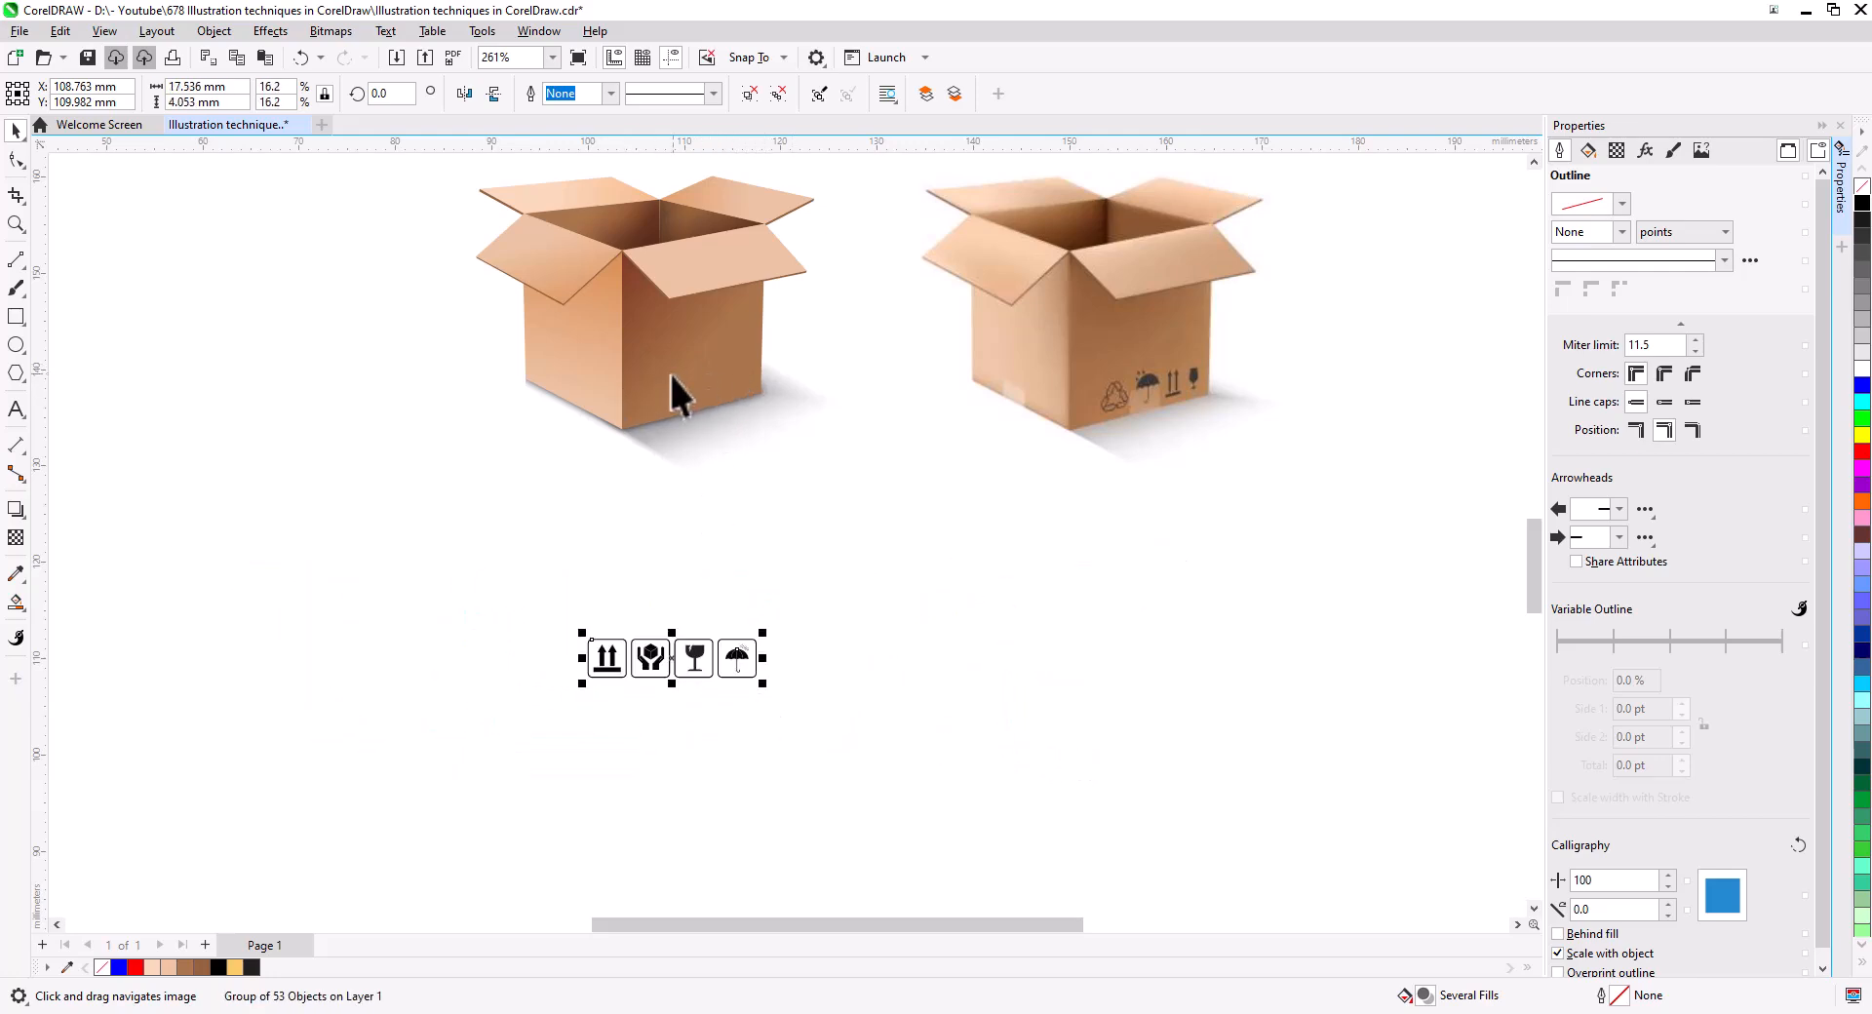
- Add a parallel dimension along the bottom edge of the box's front-right face
scroll(660, 430, "up", 3)
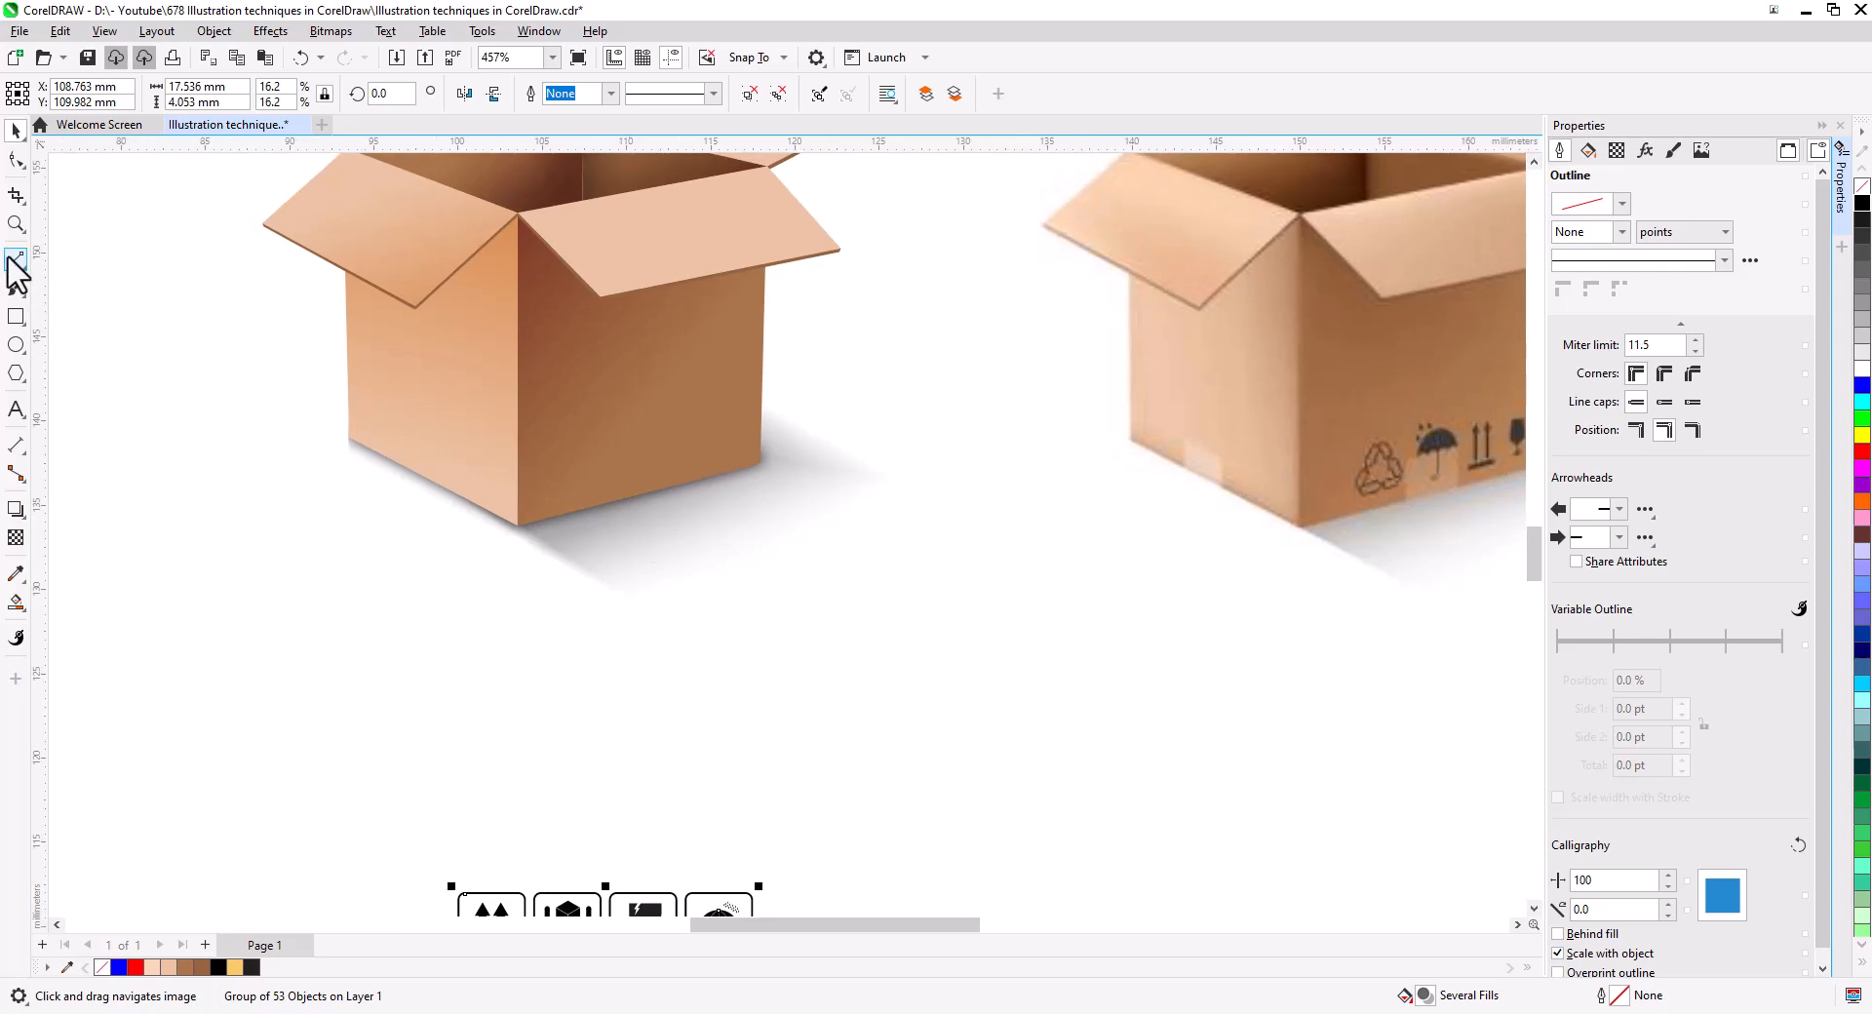
left_click(557, 600)
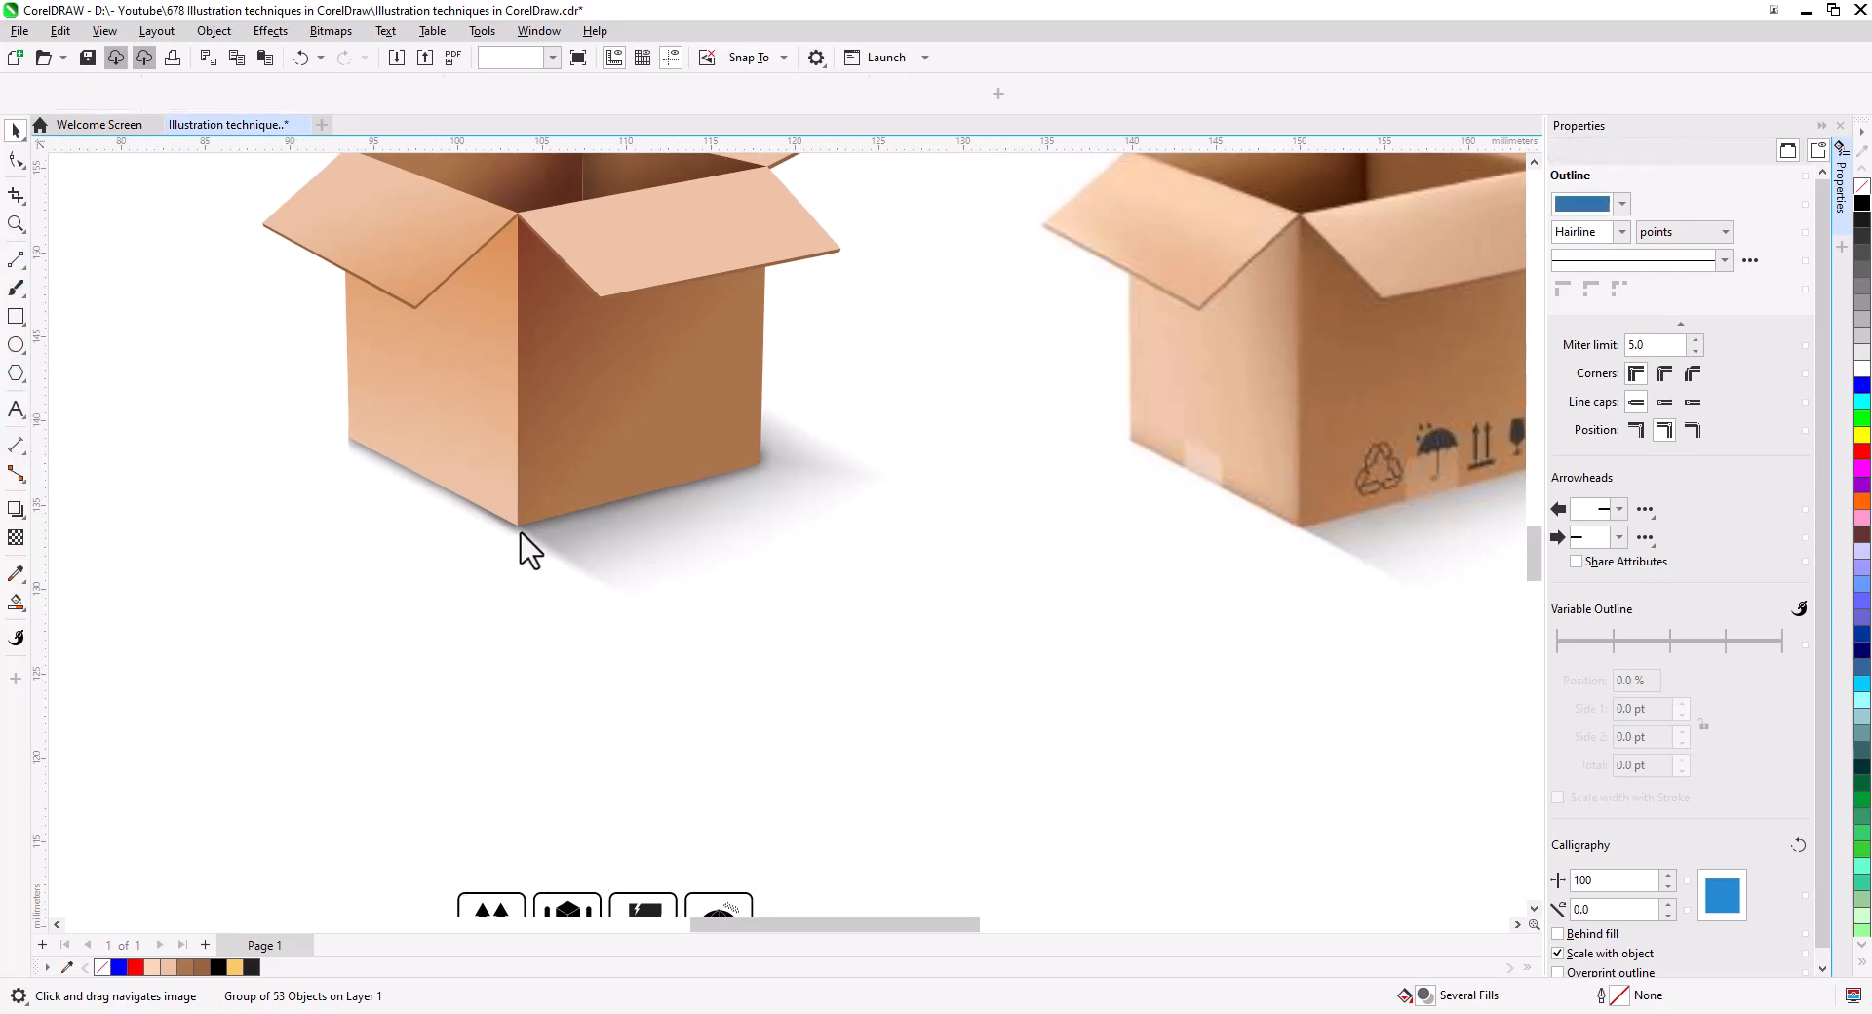
left_click(16, 445)
left_click_drag(516, 528, 759, 463)
left_click(865, 571)
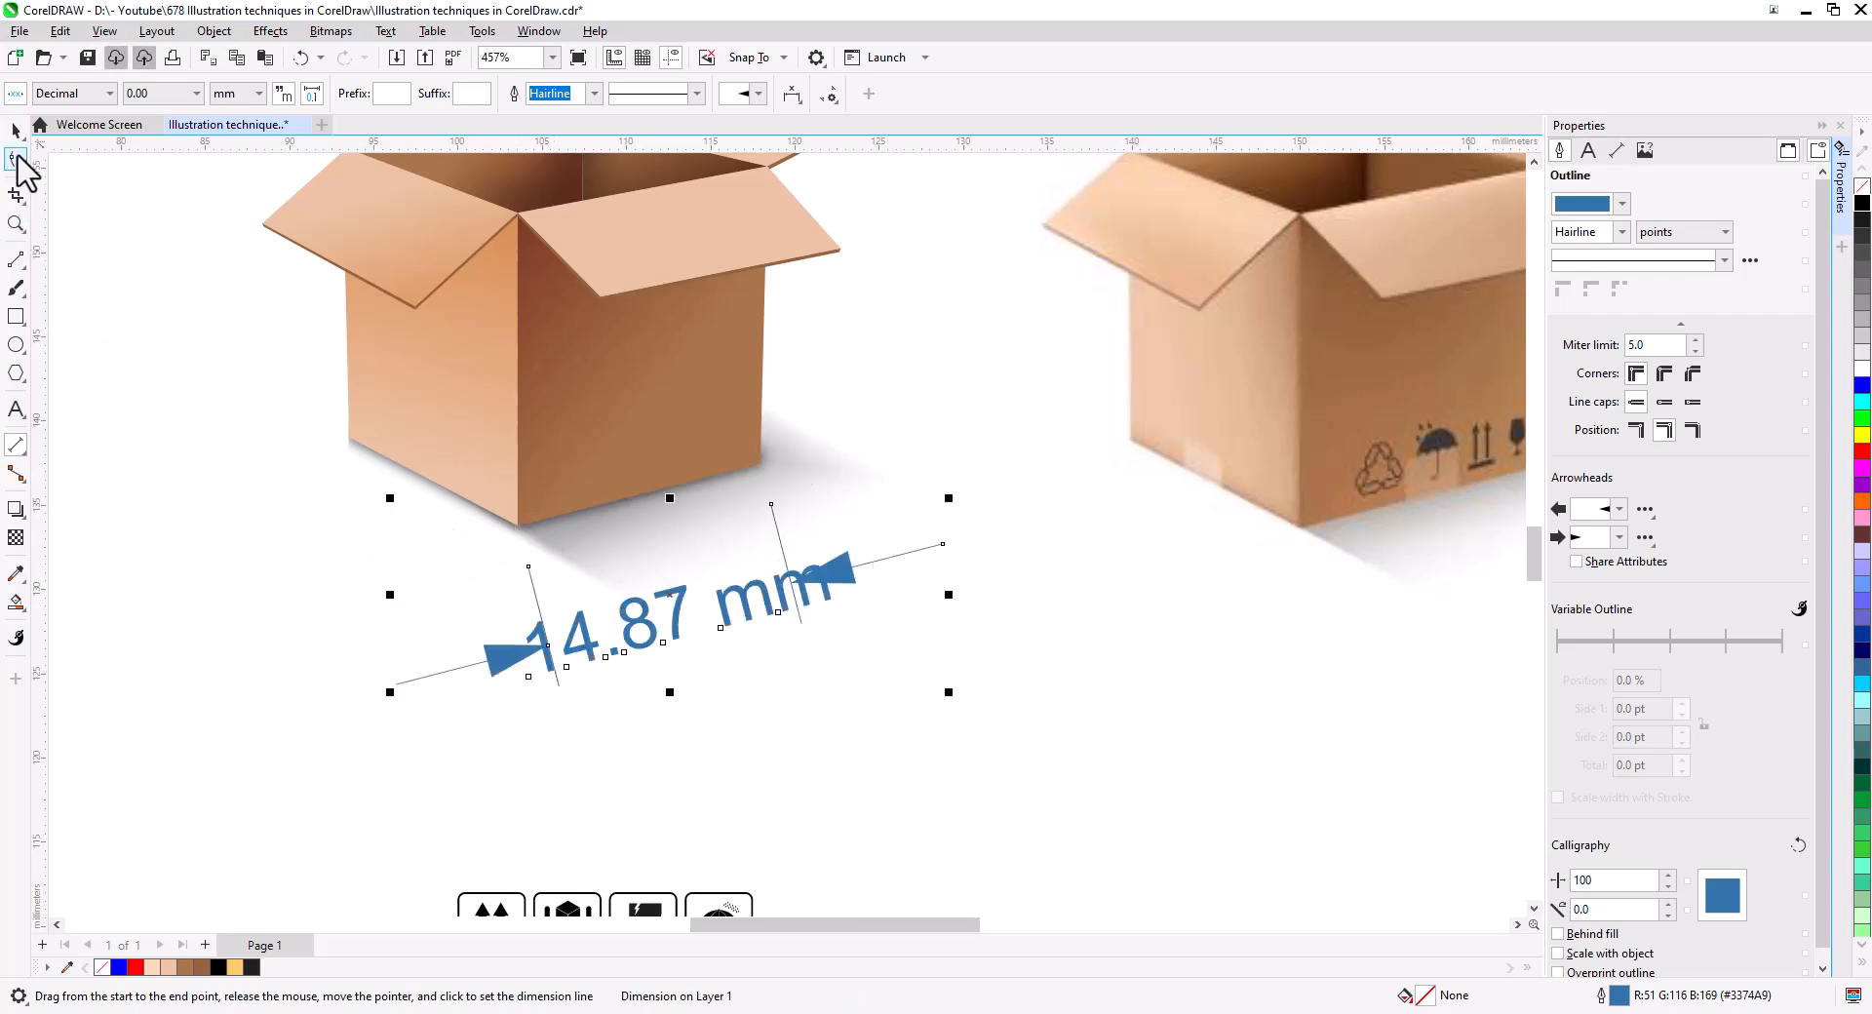
- Break the dimension apart and move its text below the arrows
left_click(16, 132)
right_click(588, 646)
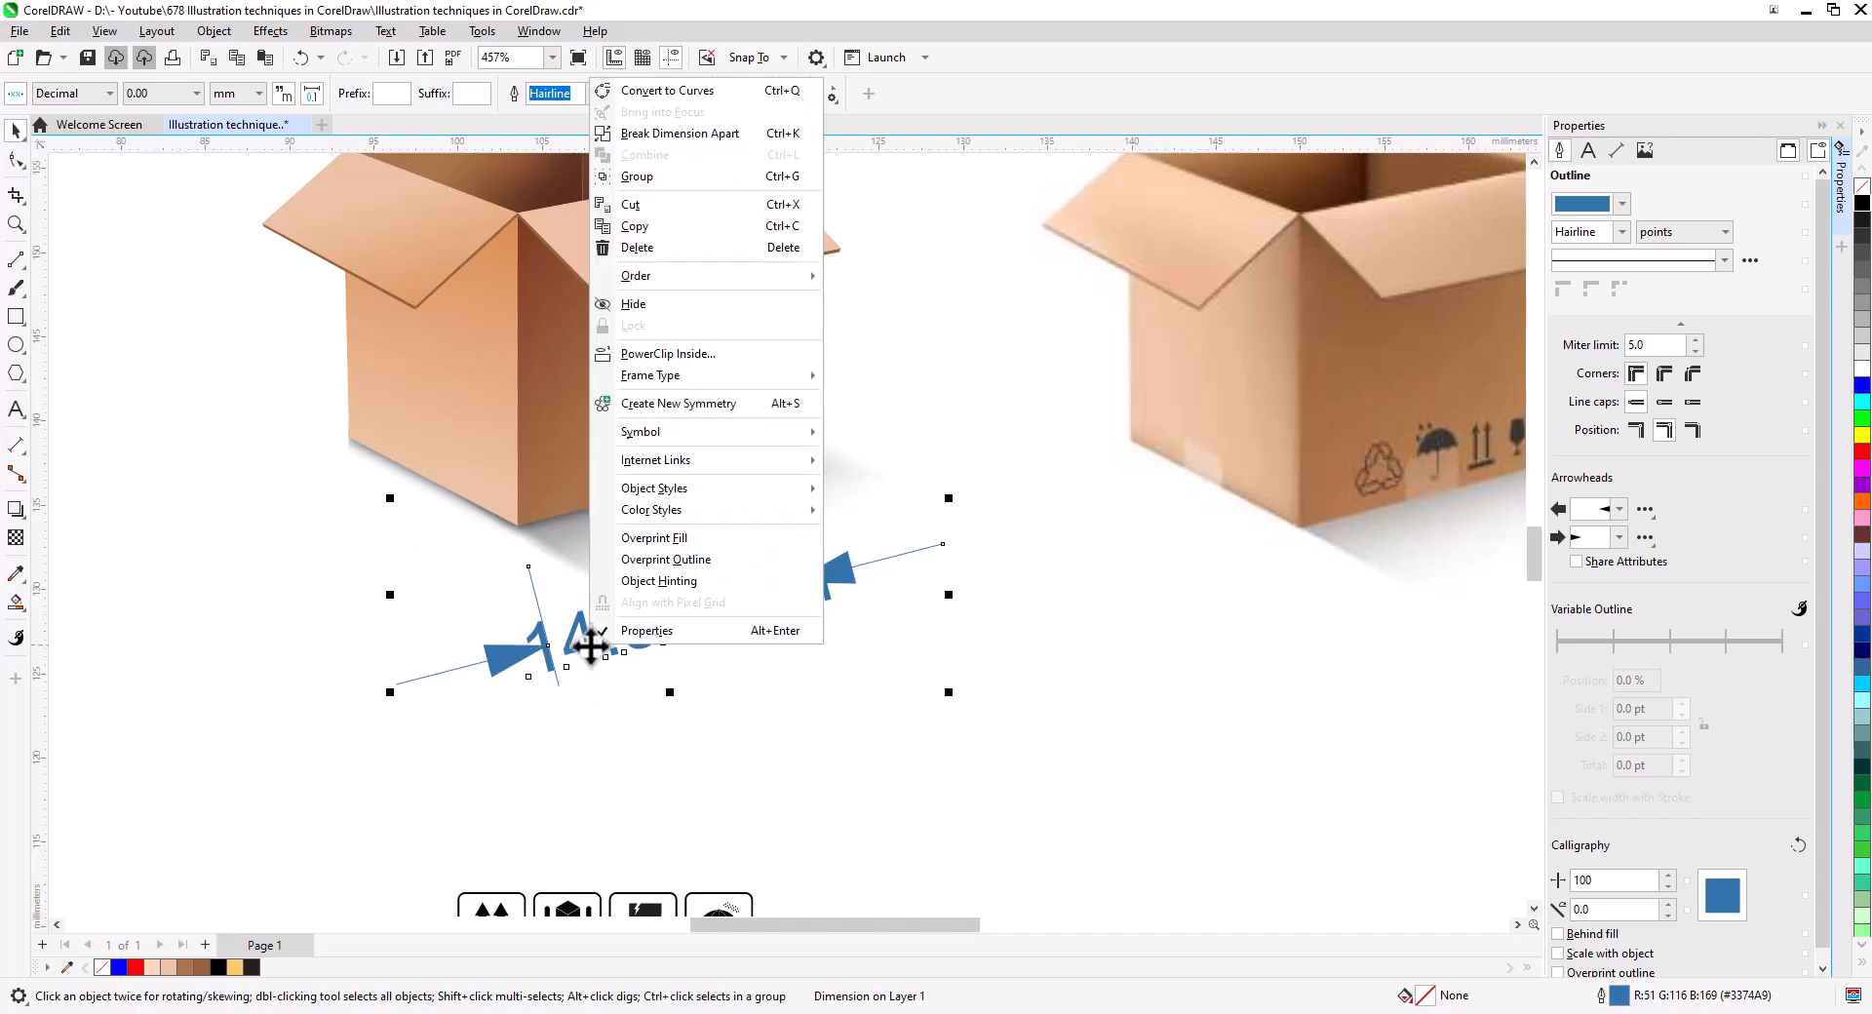
left_click(690, 136)
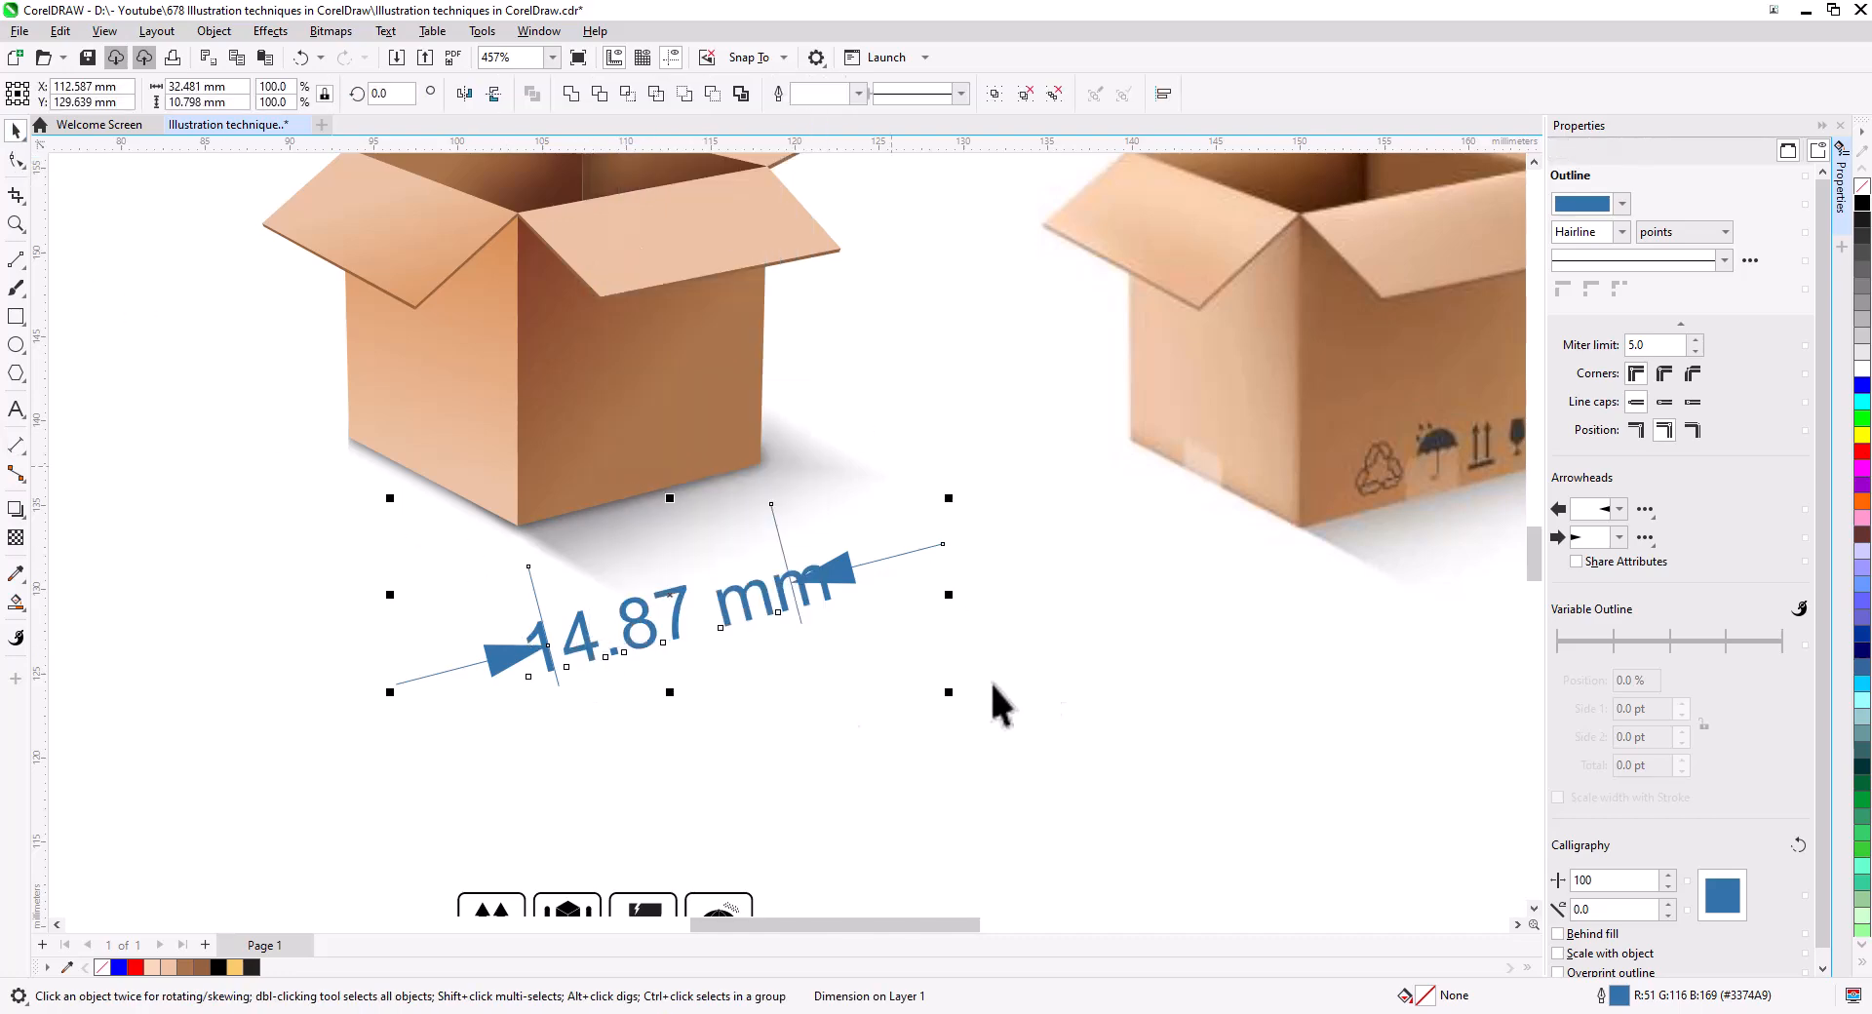
left_click(755, 601)
left_click_drag(741, 600, 801, 730)
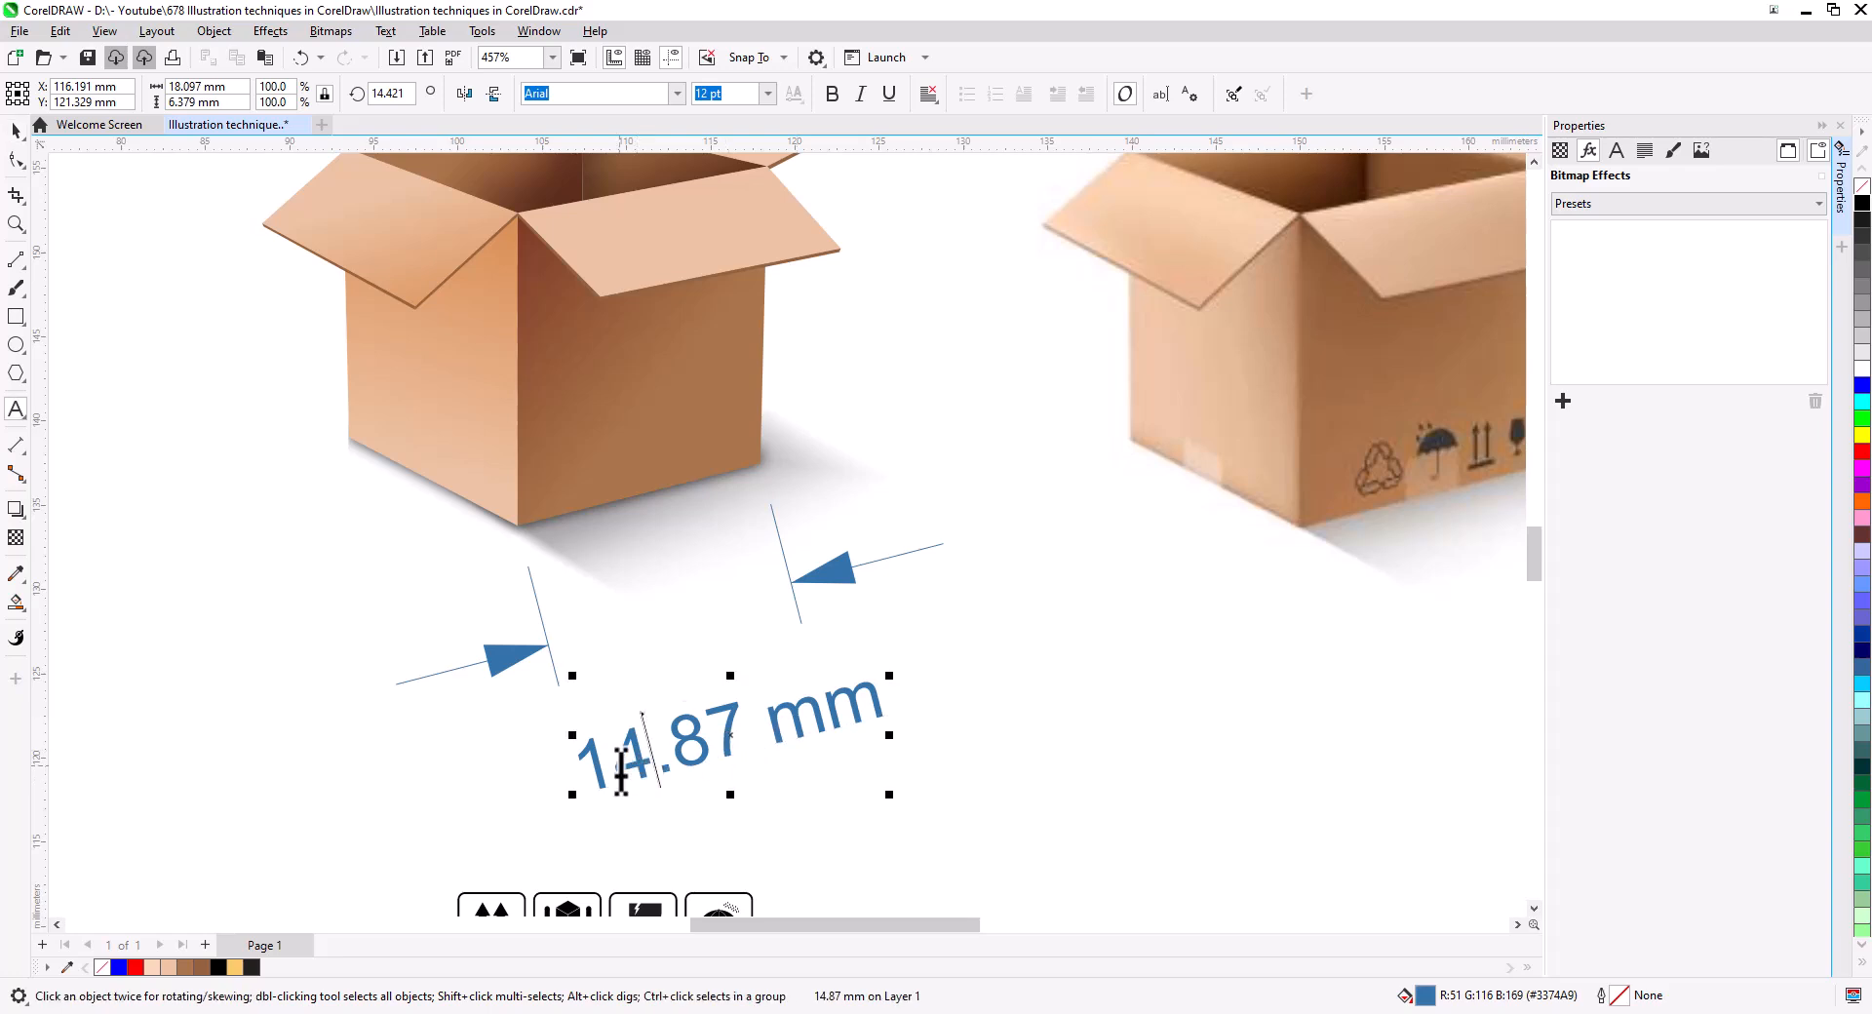
- Copy the number 14.87 from the separated dimension text
double_click(685, 754)
right_click(670, 756)
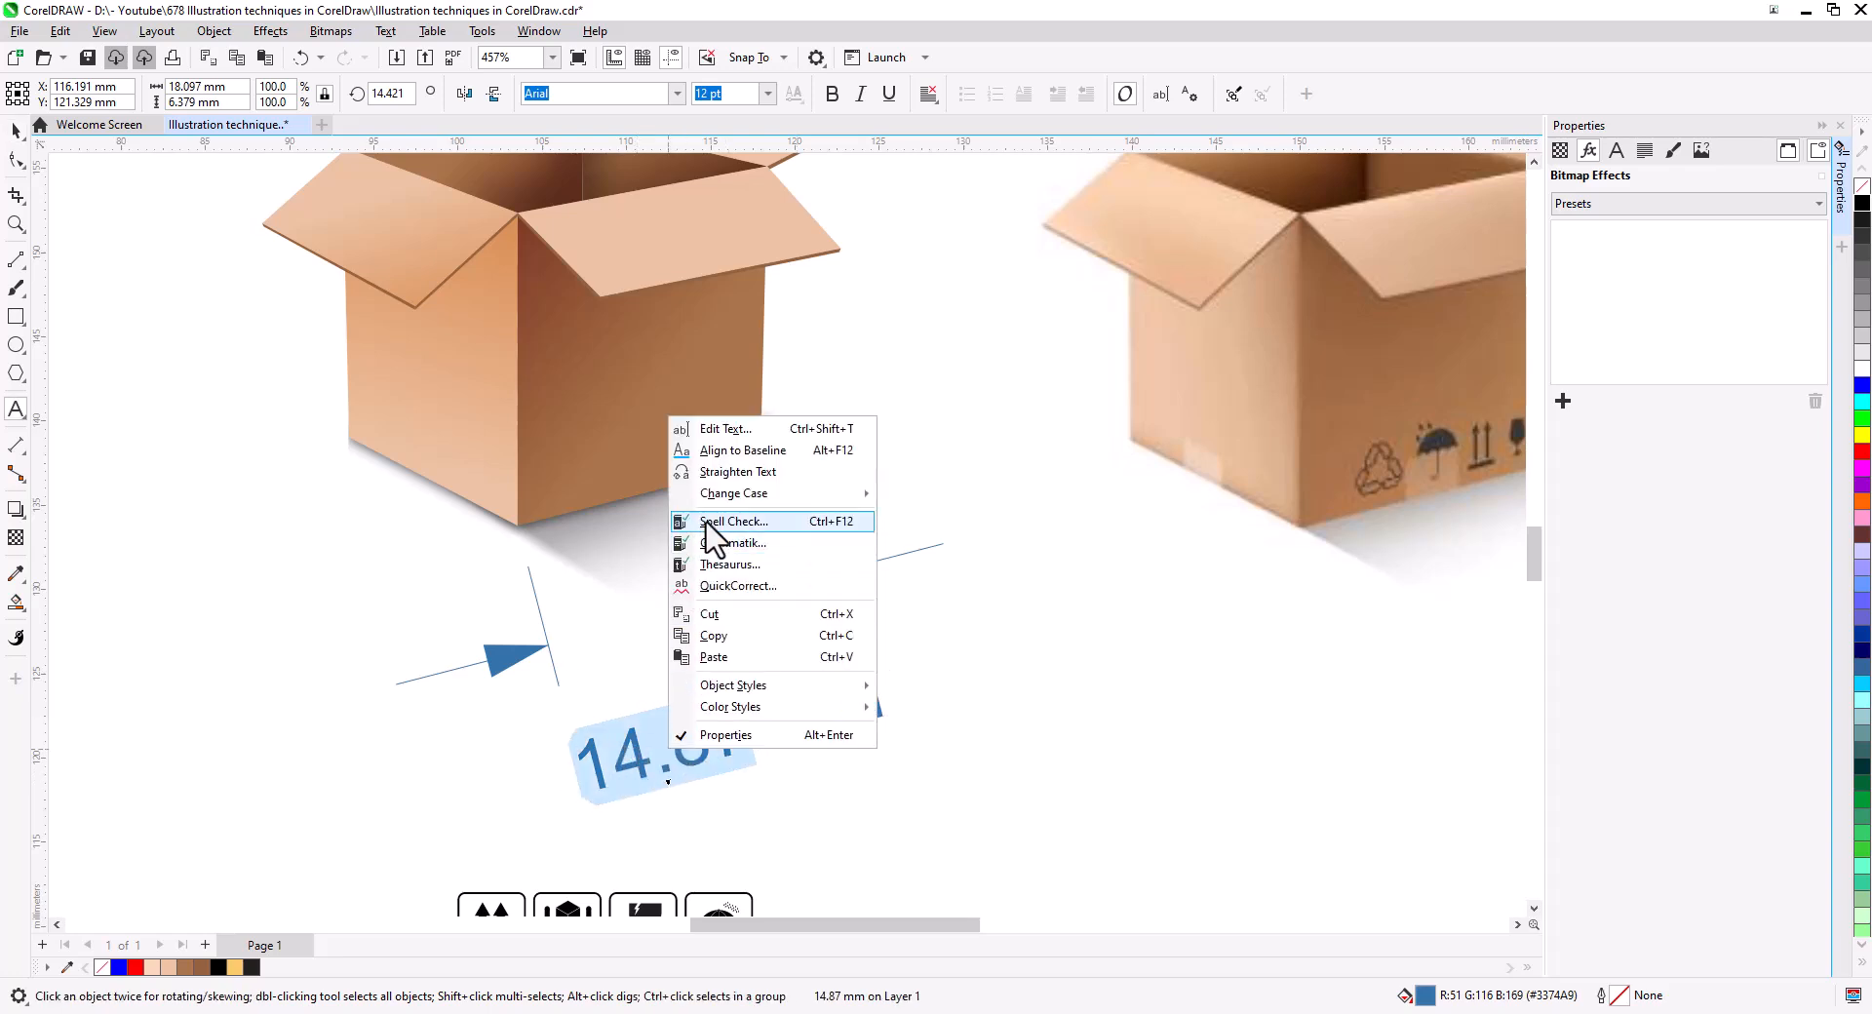
left_click(744, 639)
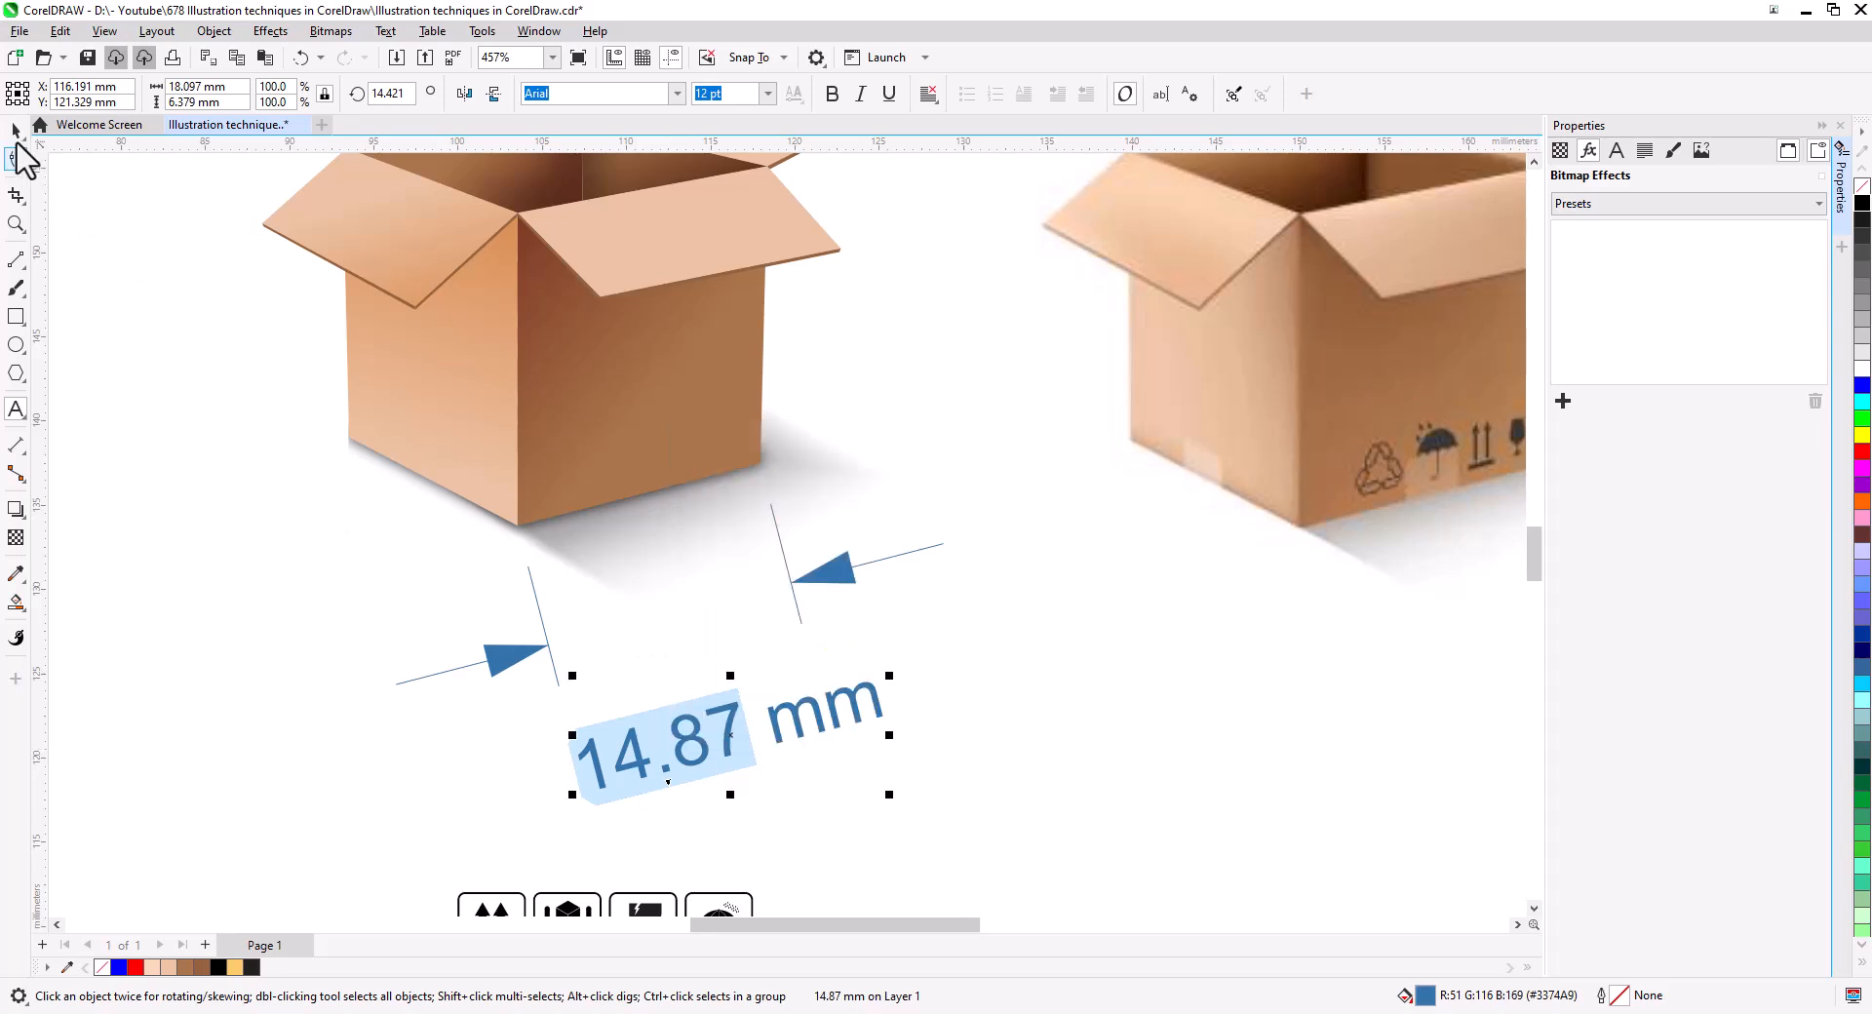
- Draw a rectangle below the reference box and set its width to the copied 14.87 mm, keeping its proportions
left_click(16, 129)
left_click(16, 316)
left_click_drag(990, 655, 1366, 759)
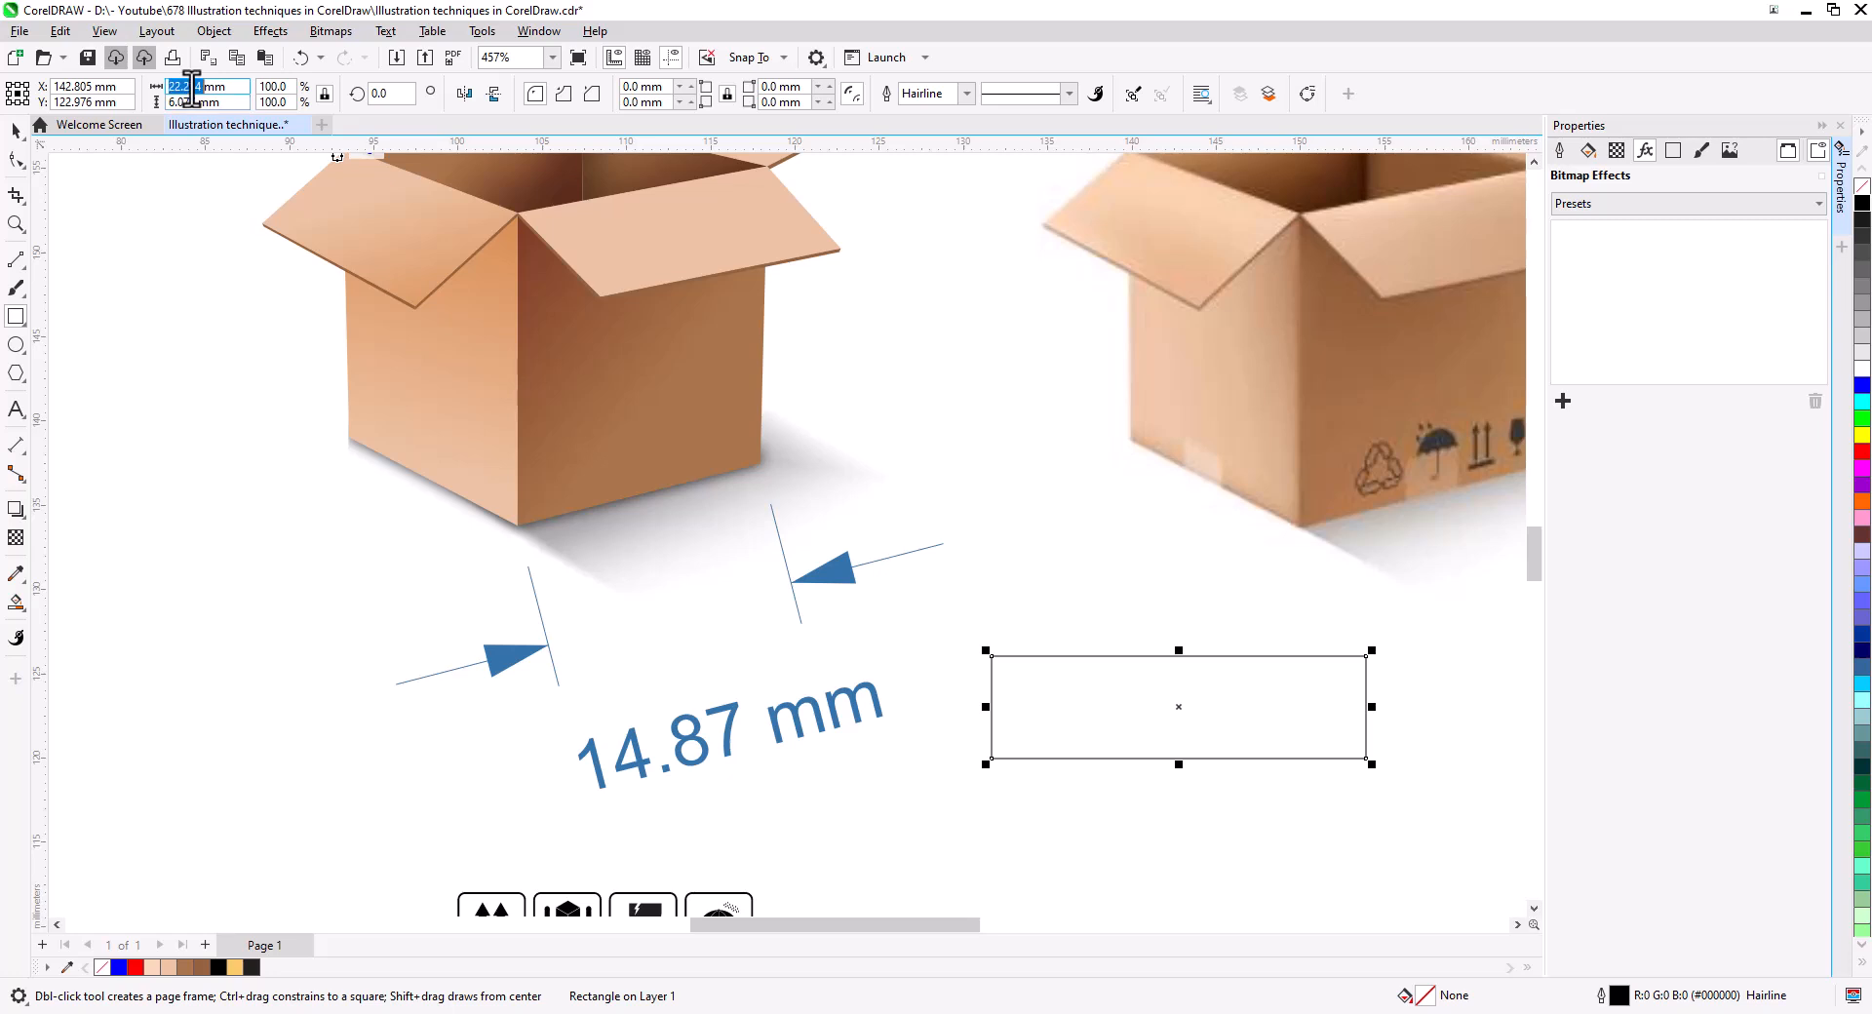
right_click(191, 86)
left_click(254, 173)
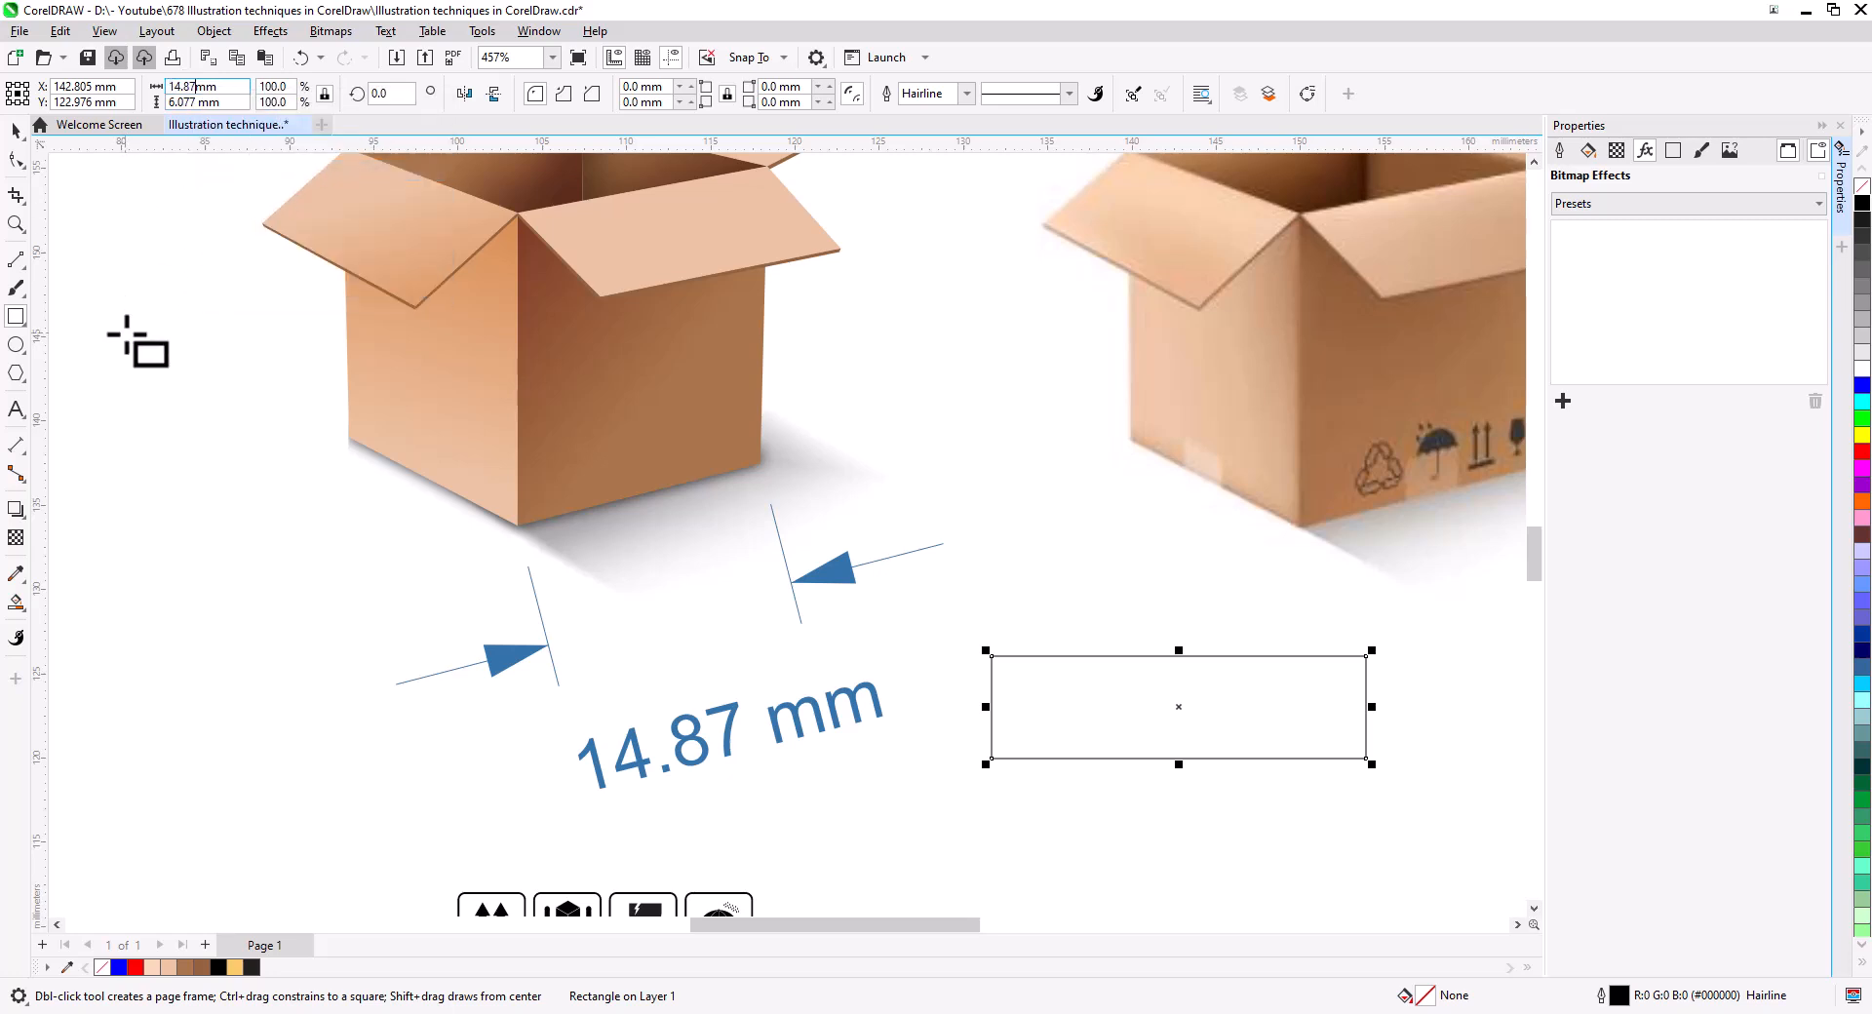
key("Return")
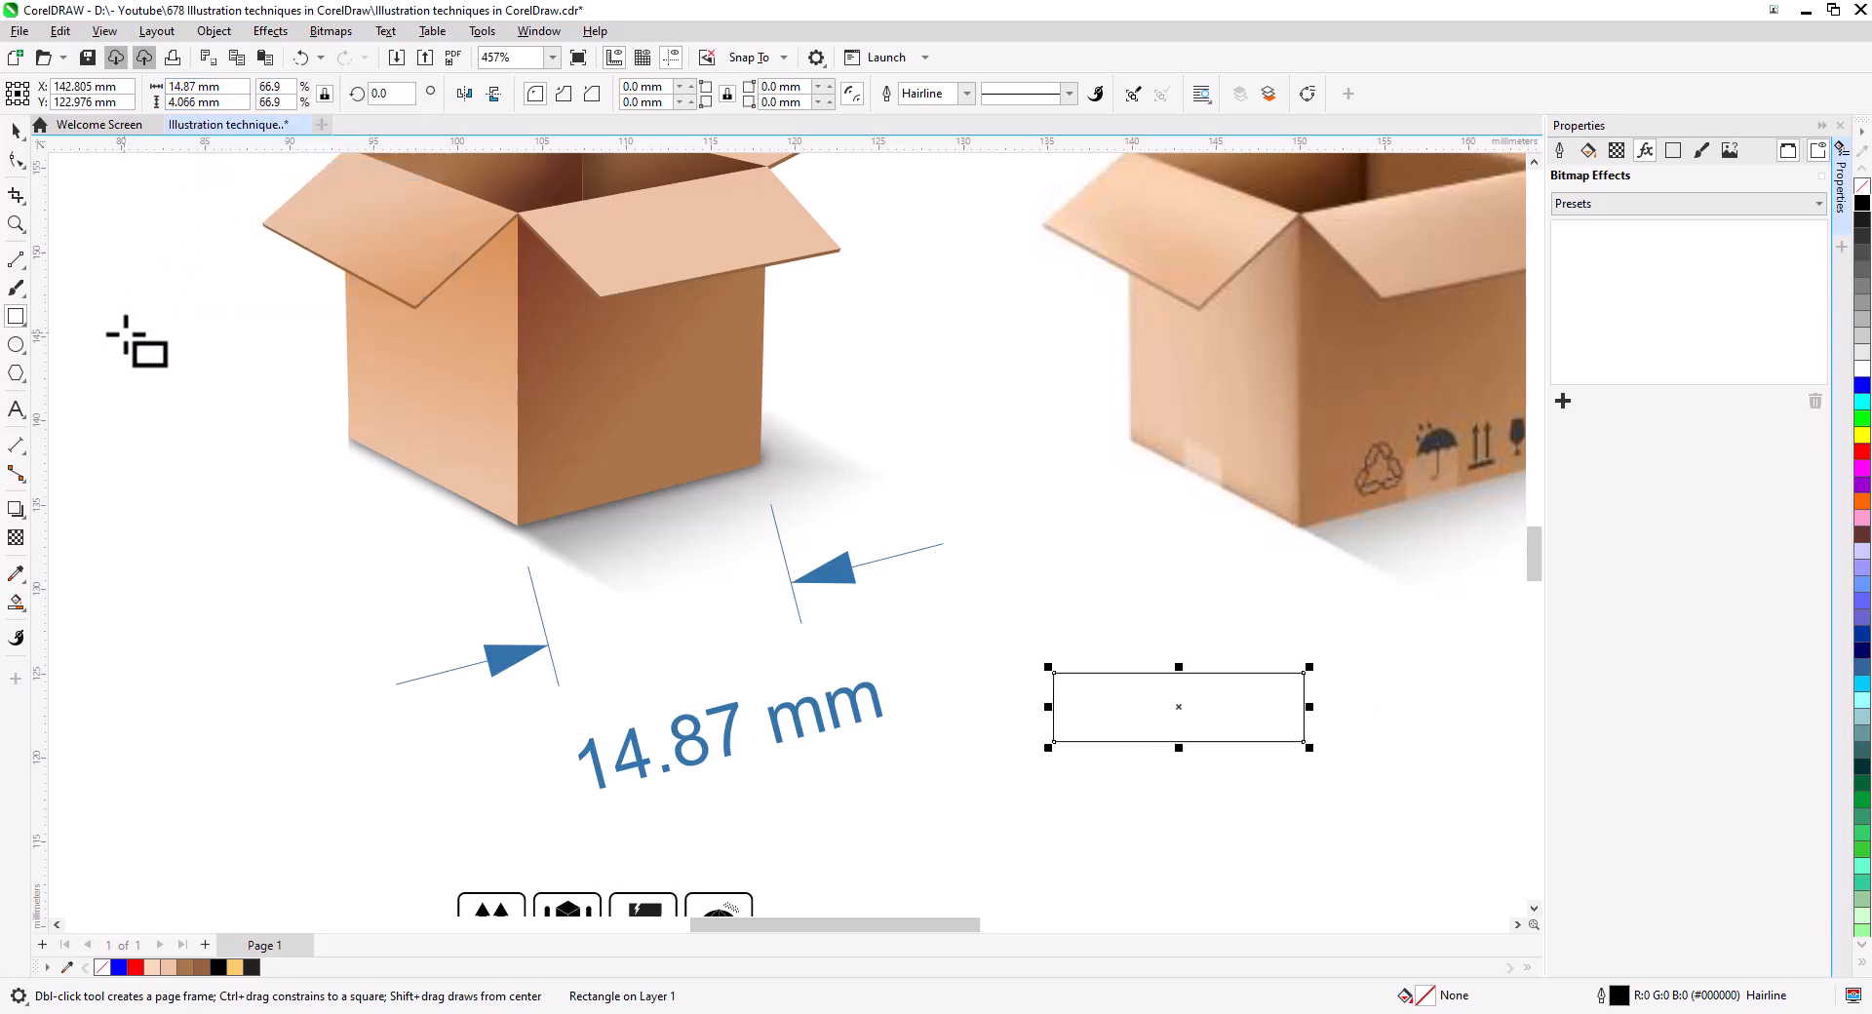
- Delete the separated dimension text and the remaining dimension lines and arrows
left_click(15, 130)
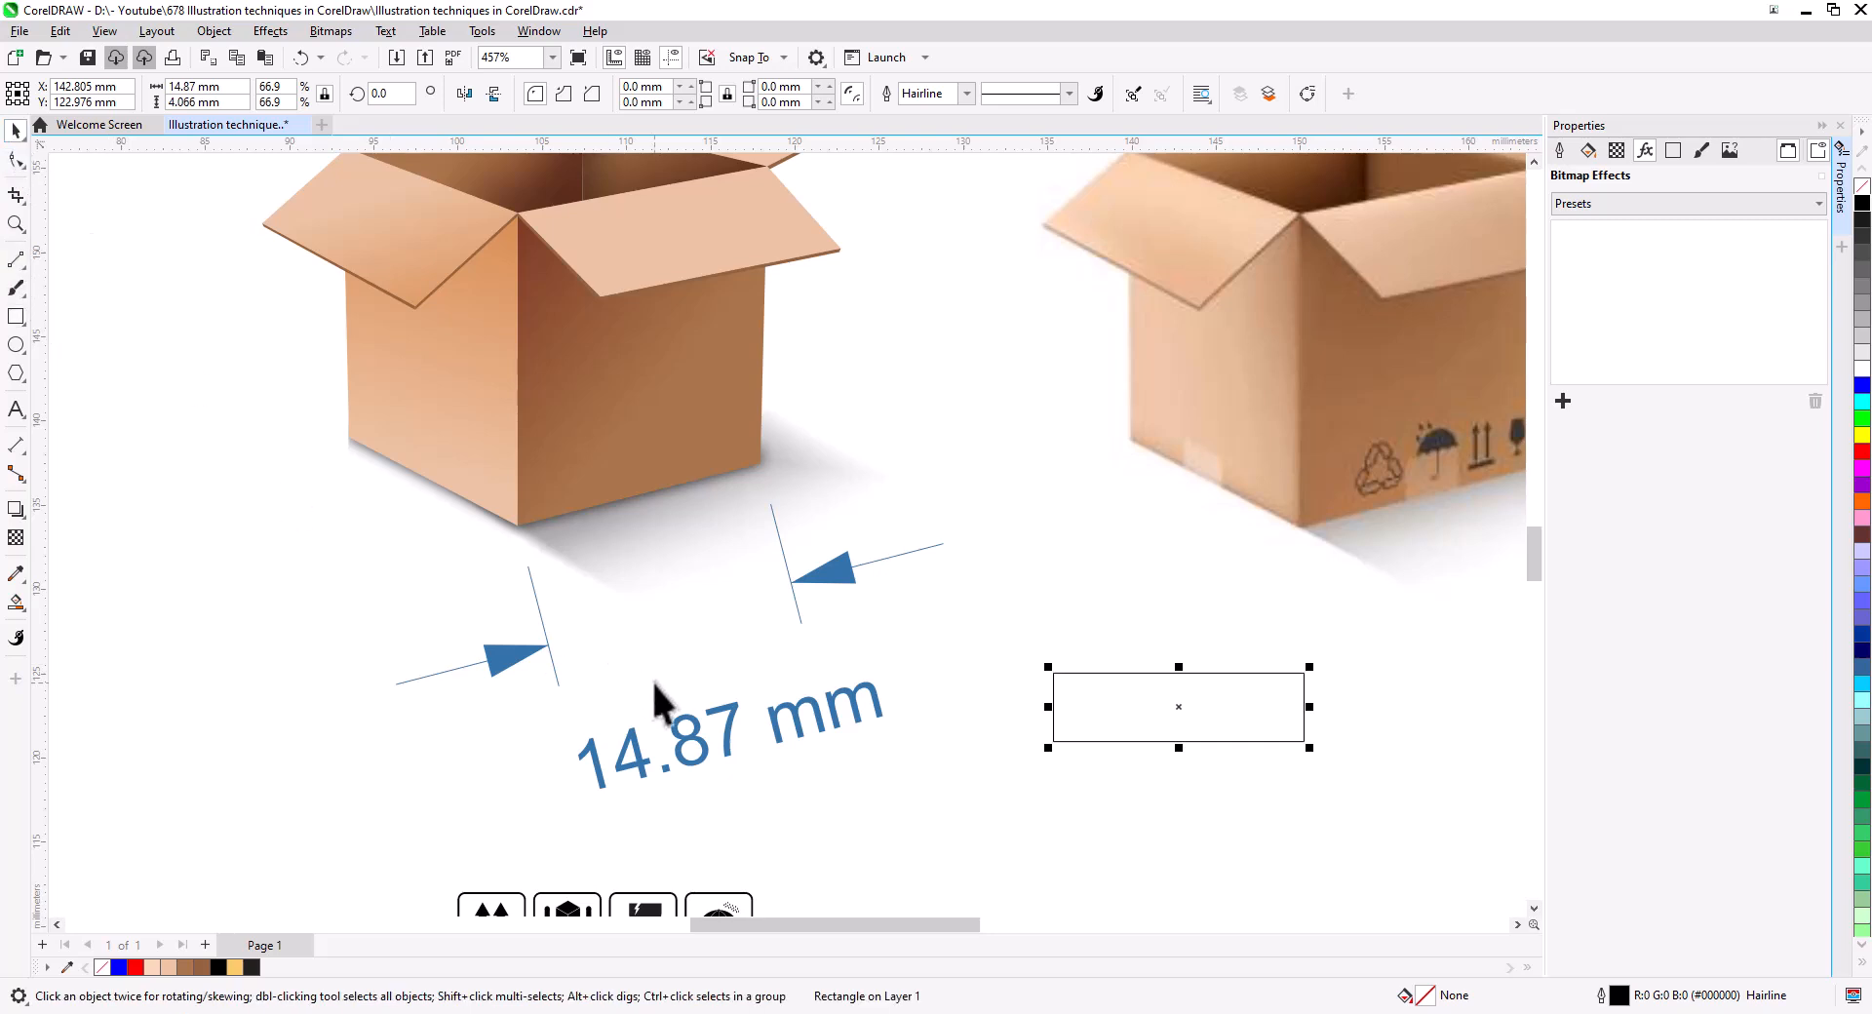
left_click(797, 727)
key("Delete")
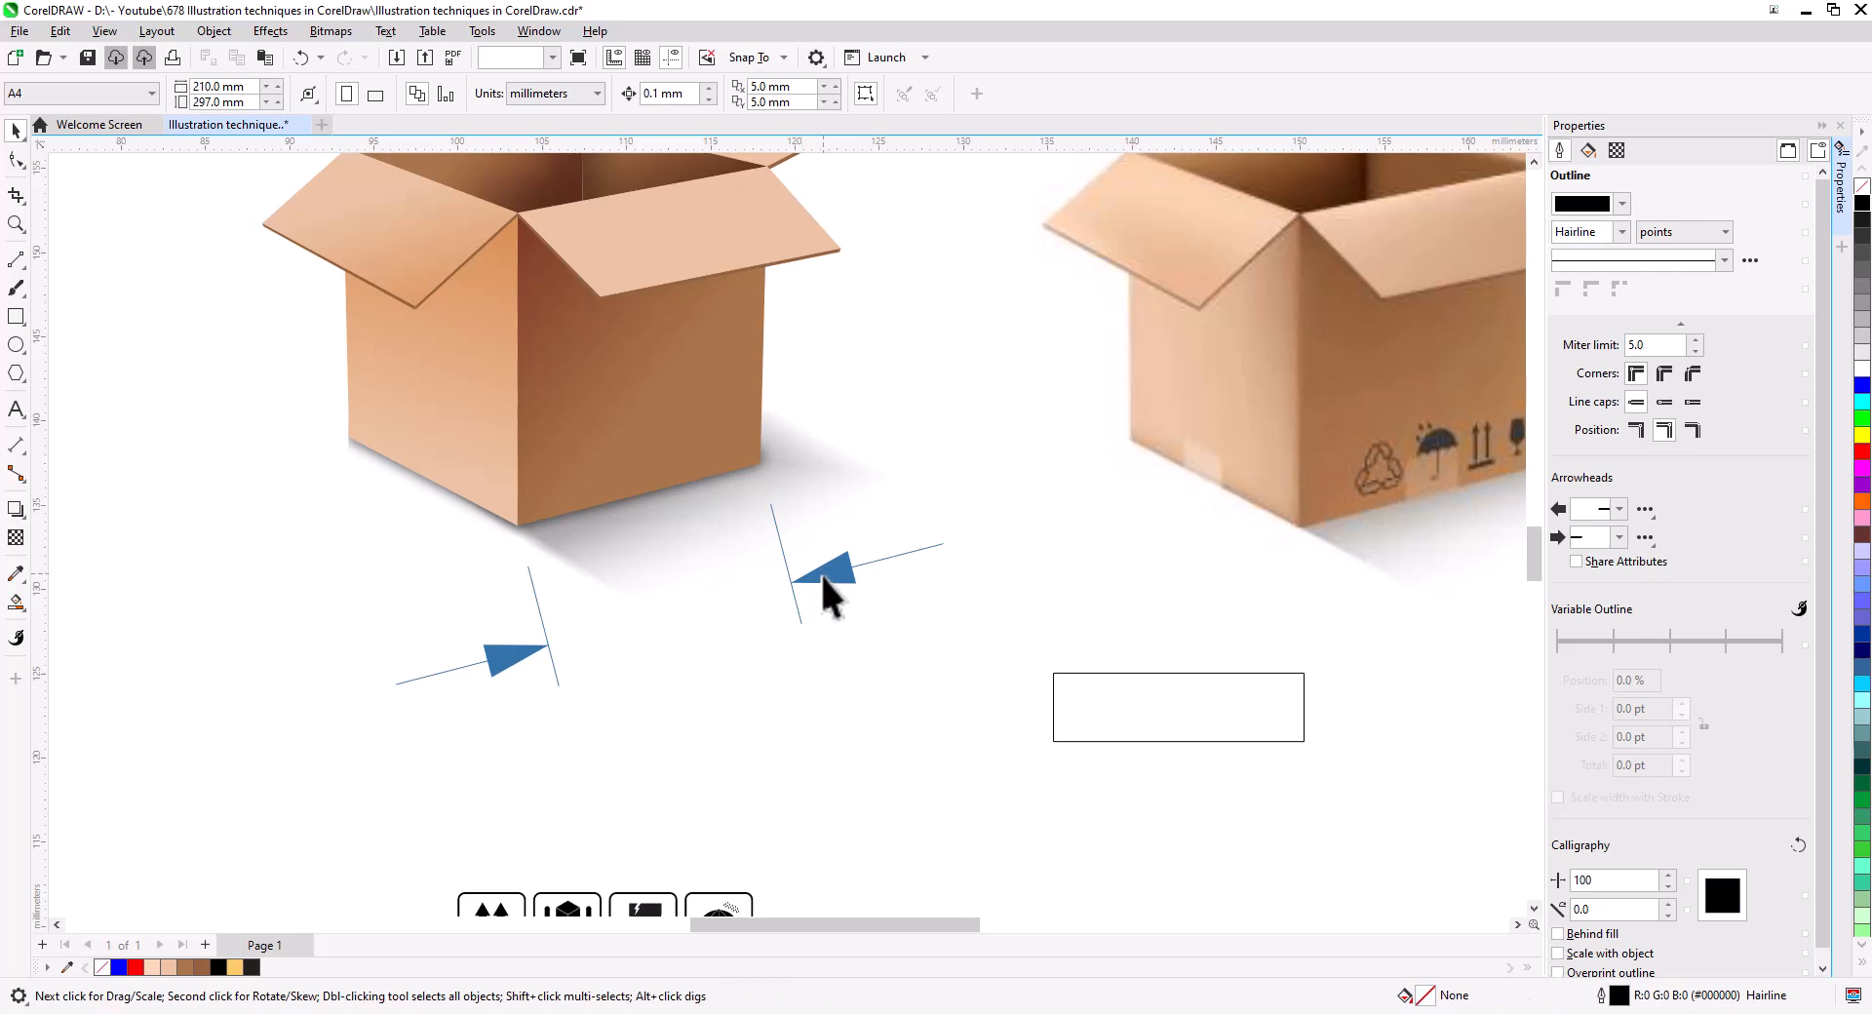
left_click(821, 570)
key("Delete")
- Place the rectangle around the four packaging symbols and scale the symbols down so they fit centred inside it
left_click_drag(1085, 738, 495, 796)
left_click_drag(568, 857, 647, 660)
scroll(647, 704, "up", 5)
left_click_drag(1083, 863, 303, 616)
left_click_drag(1017, 821, 735, 476)
left_click_drag(809, 423, 883, 379)
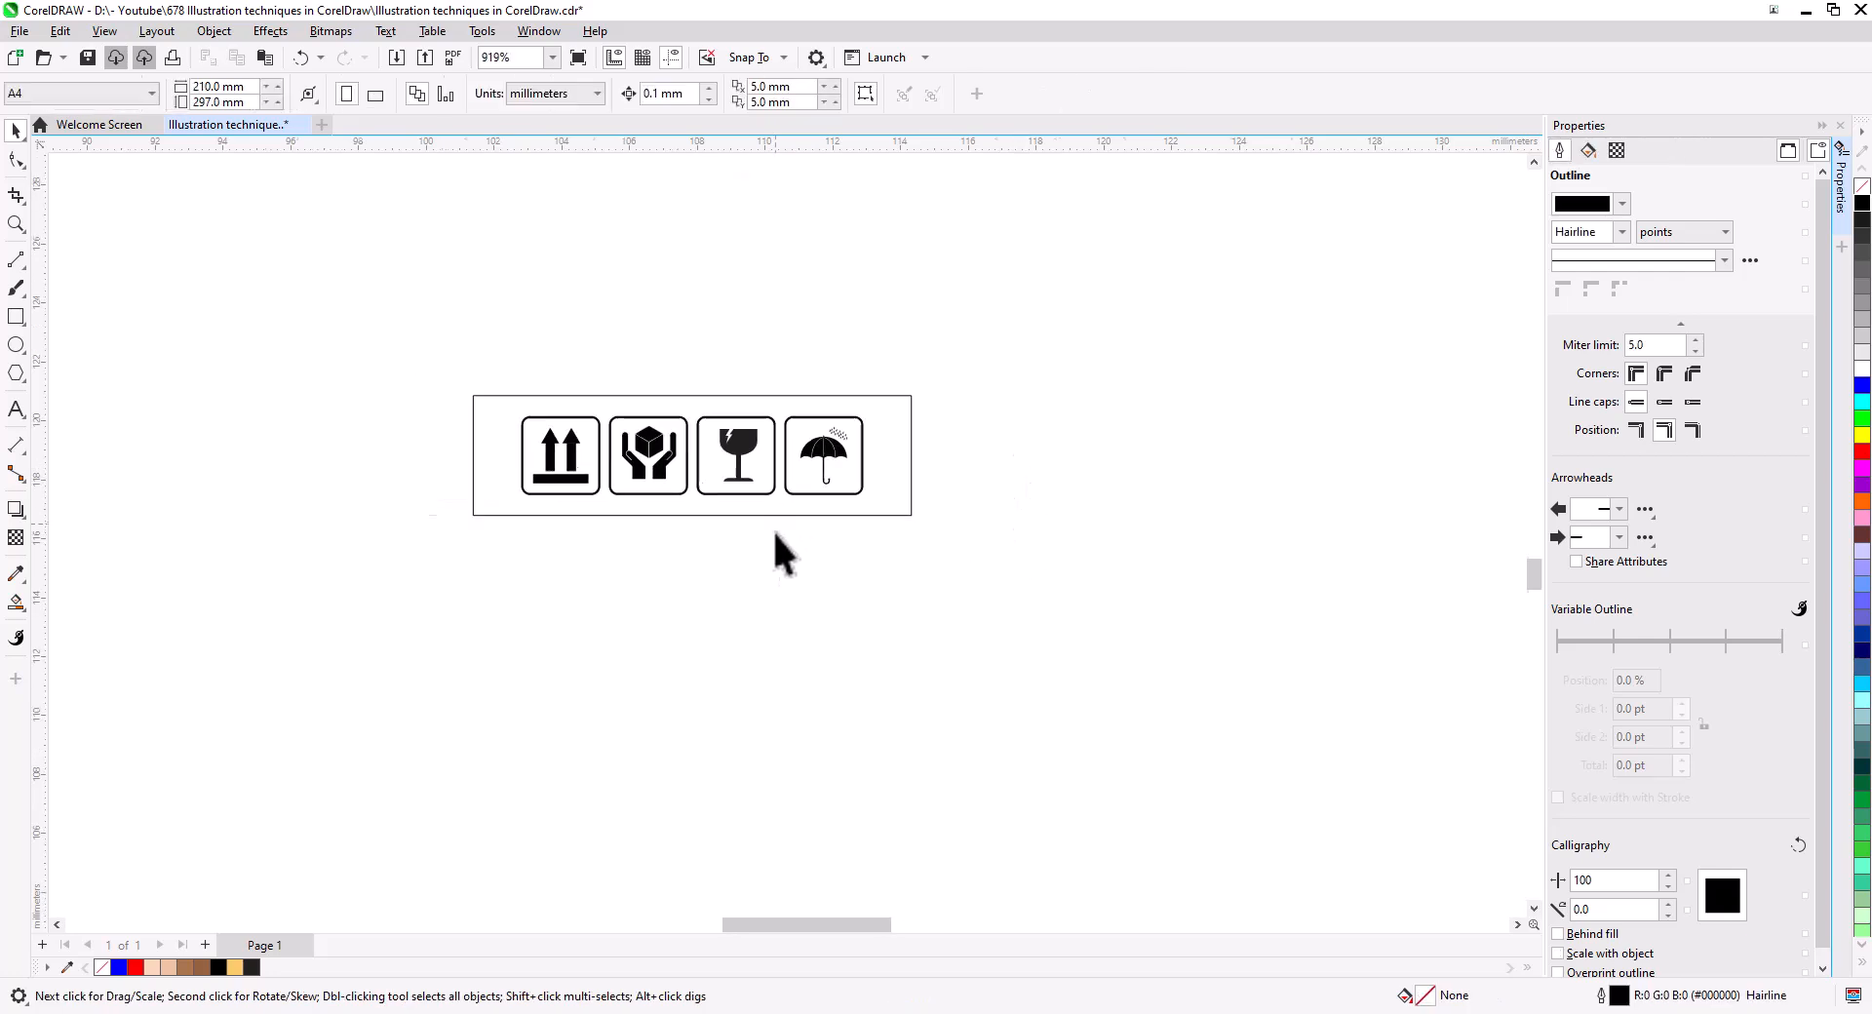
- Move the rectangle and symbols so their lower-left corner snaps to the box's bottom front corner, and bring them to the front of the page
scroll(775, 533, "down", 3)
mouse_move(797, 610)
left_mouse_down()
mouse_move(799, 645)
mouse_move(885, 775)
left_mouse_up()
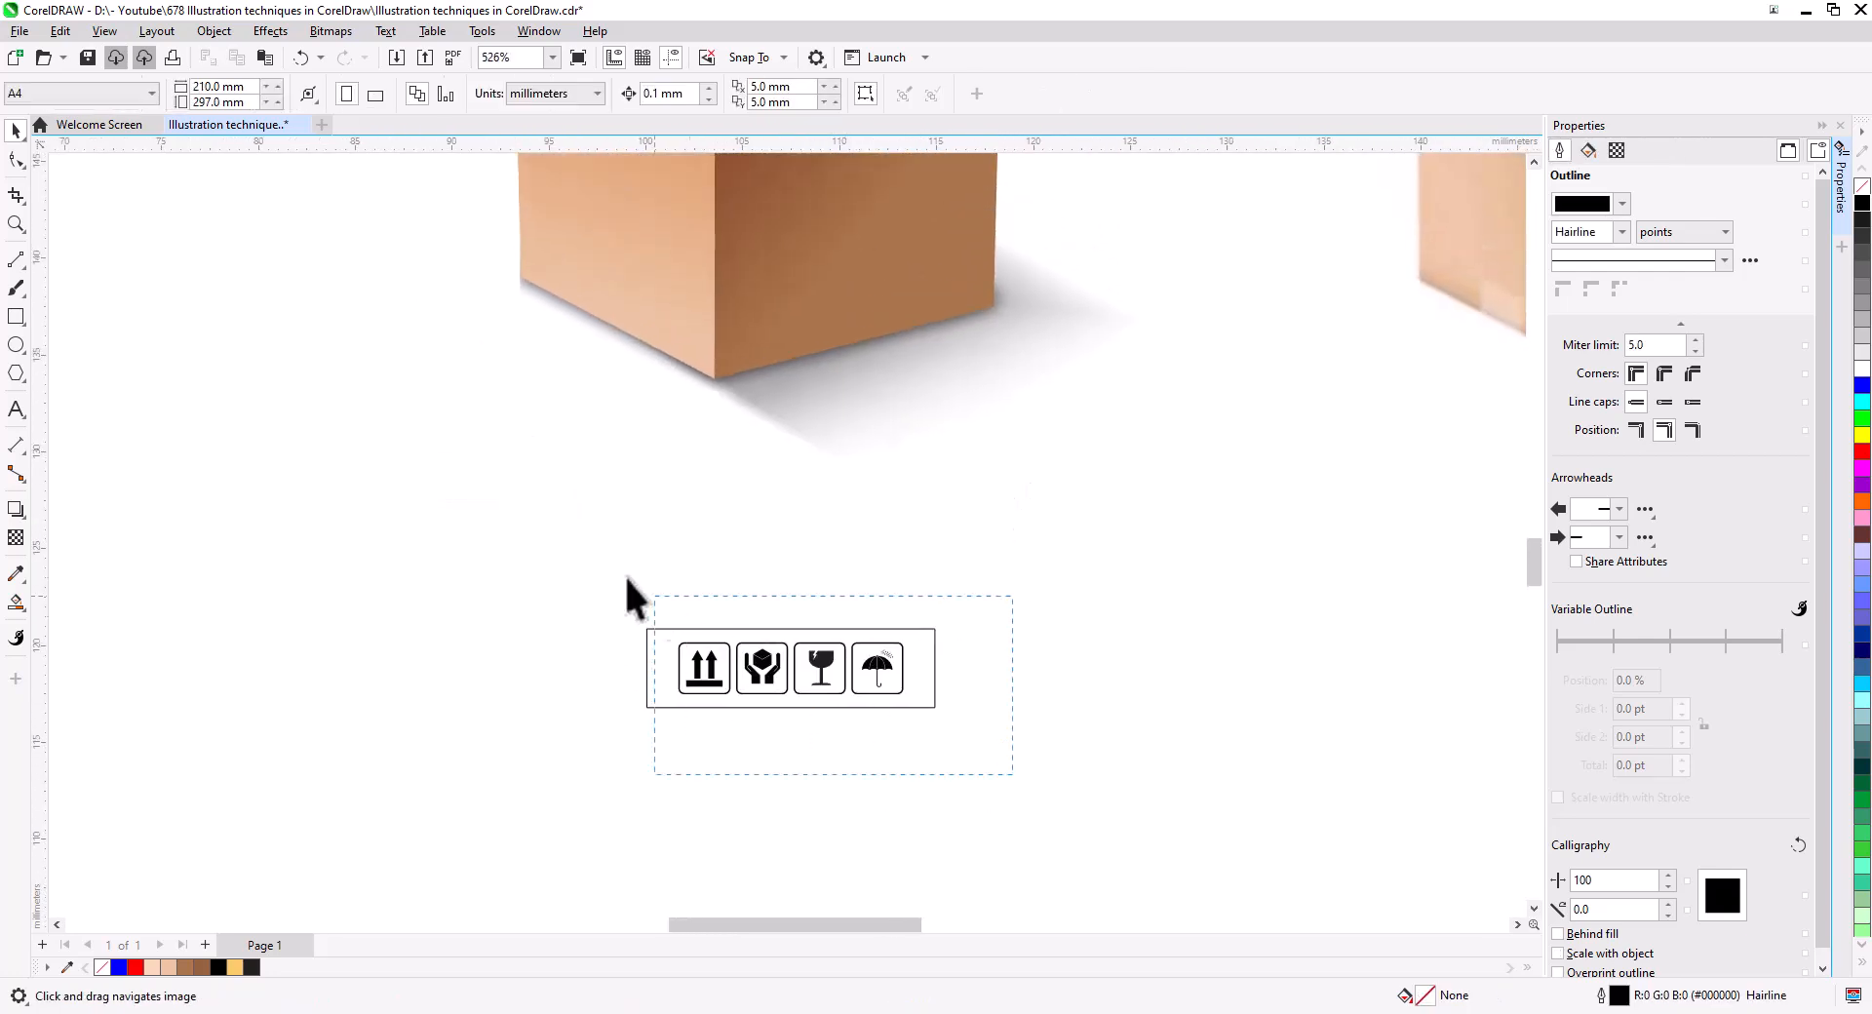
left_click_drag(655, 602, 640, 616)
left_click_drag(652, 704, 720, 380)
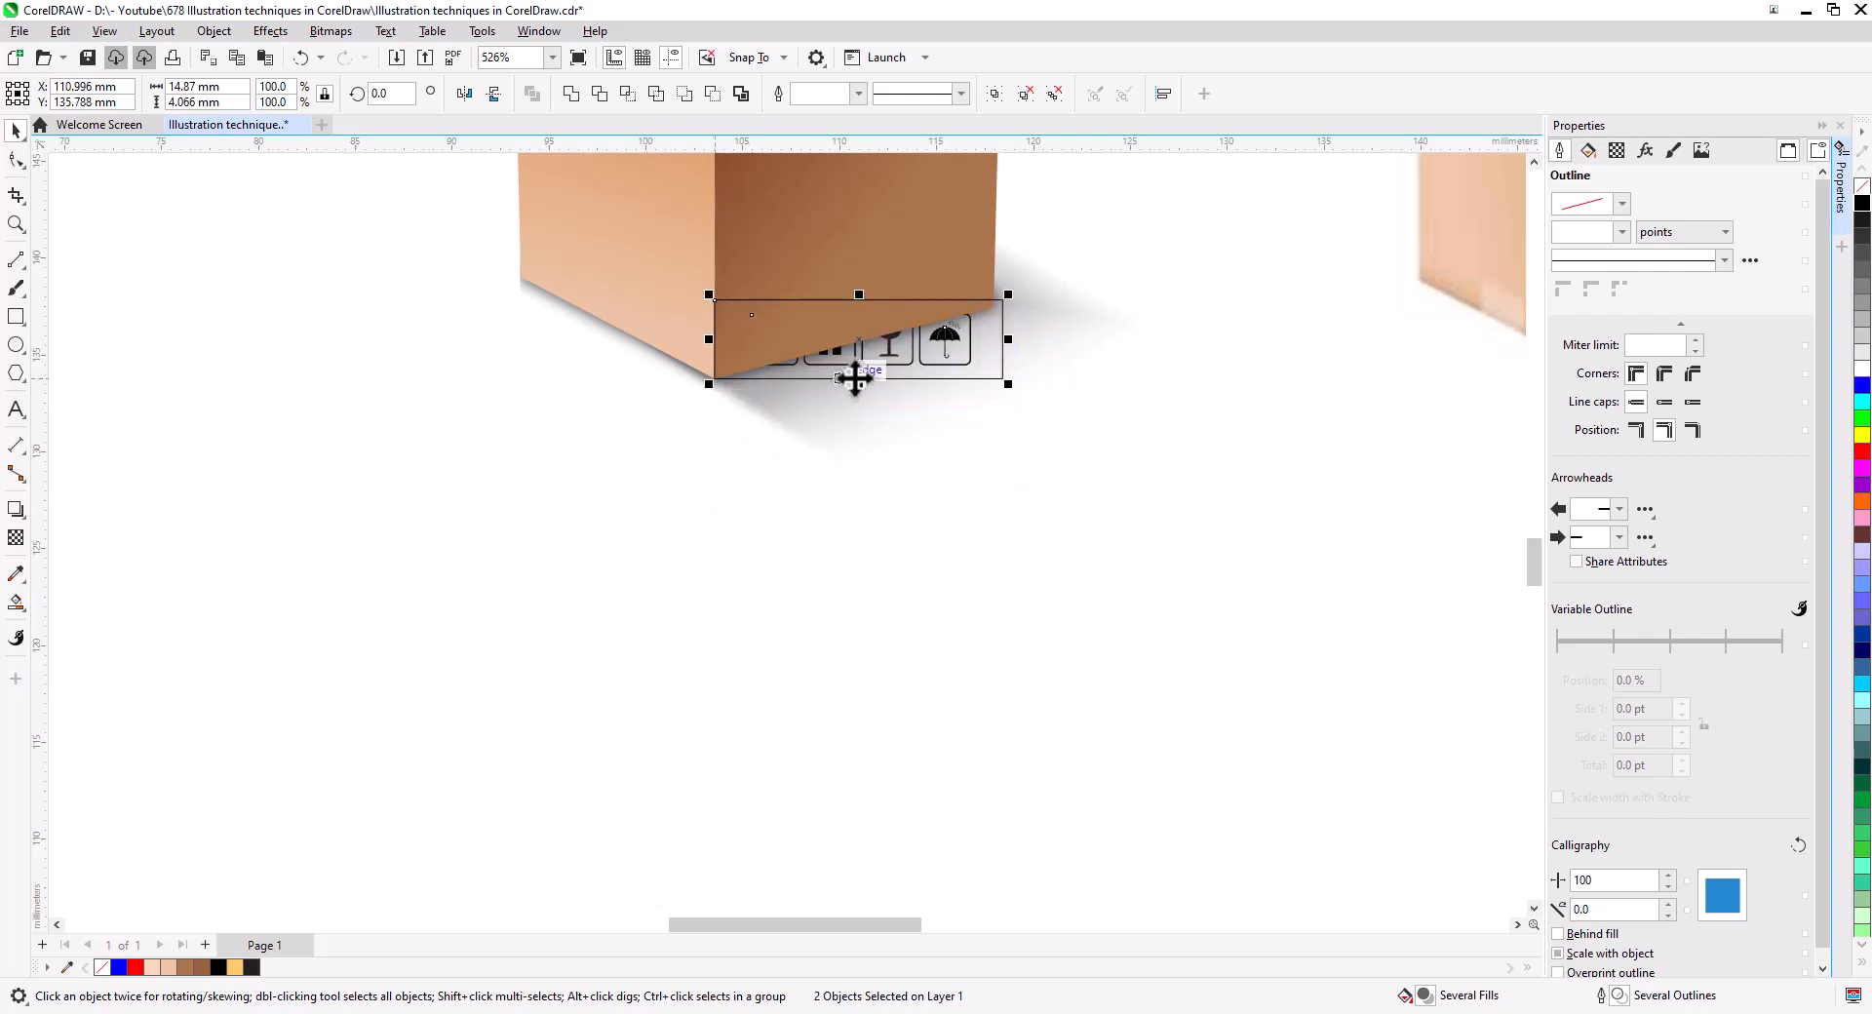
right_click(1005, 362)
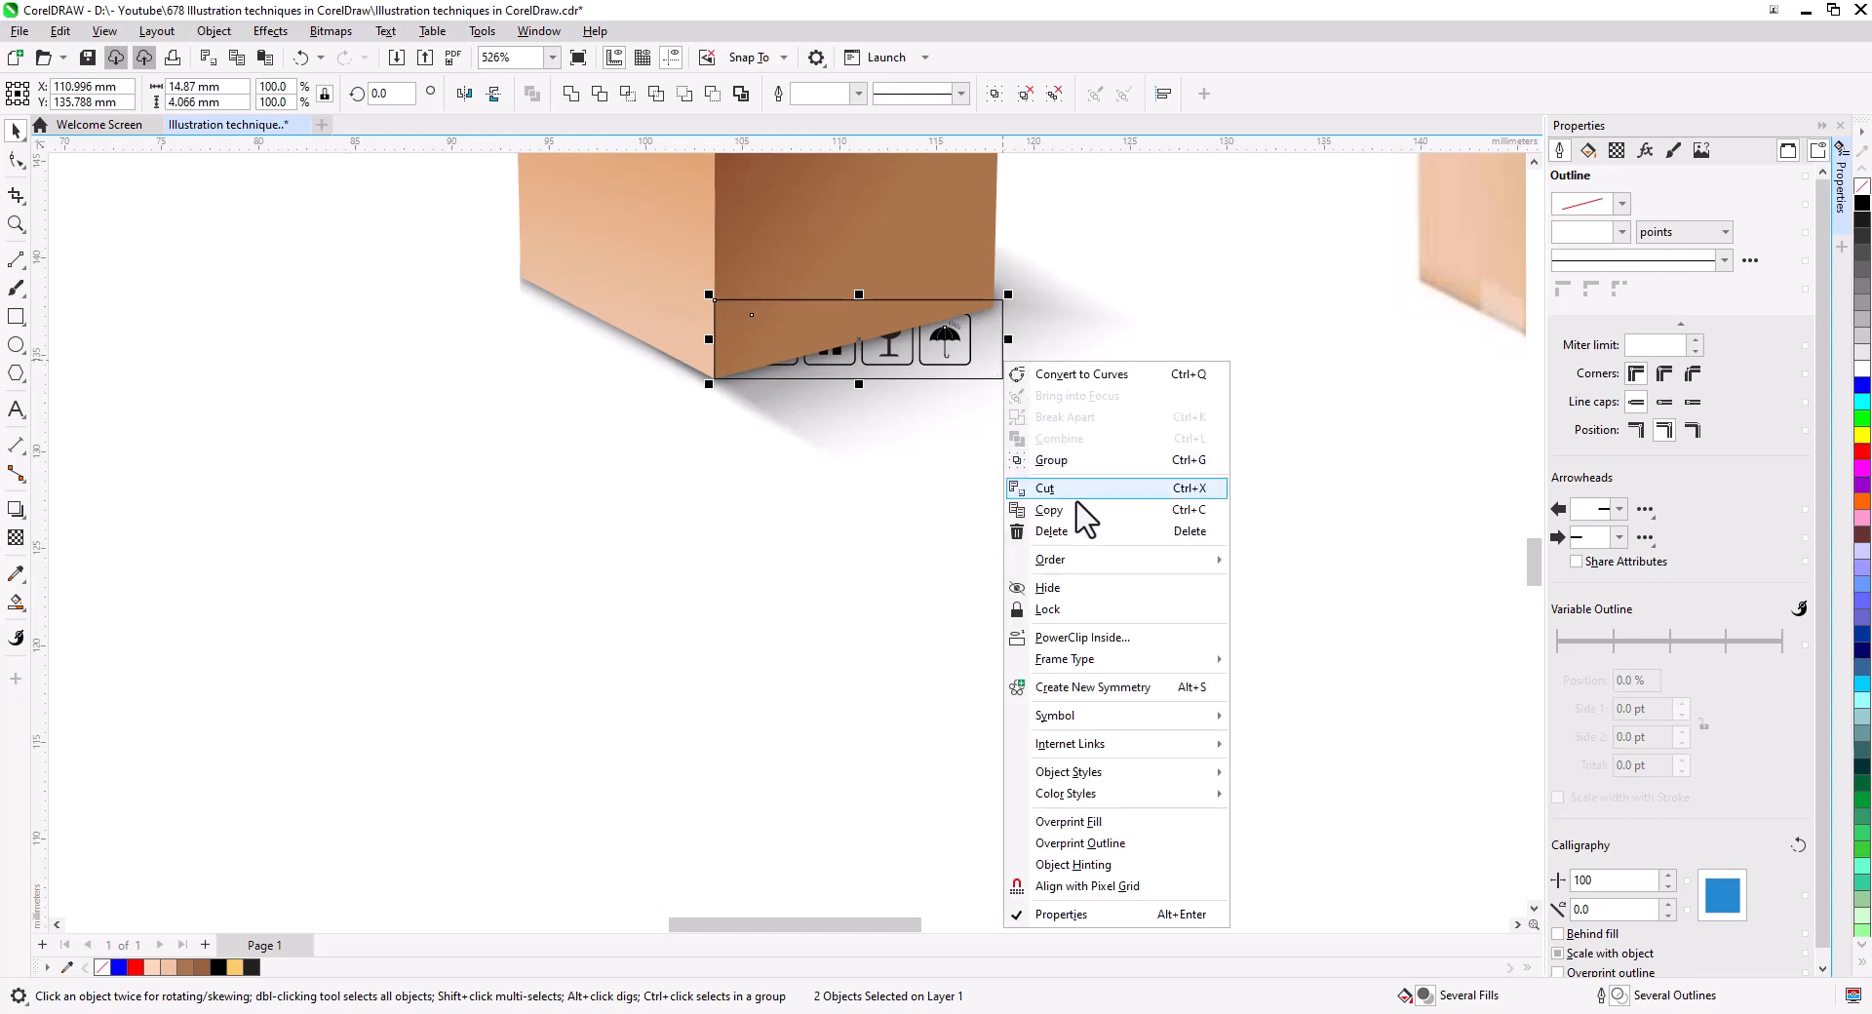
mouse_move(1092, 562)
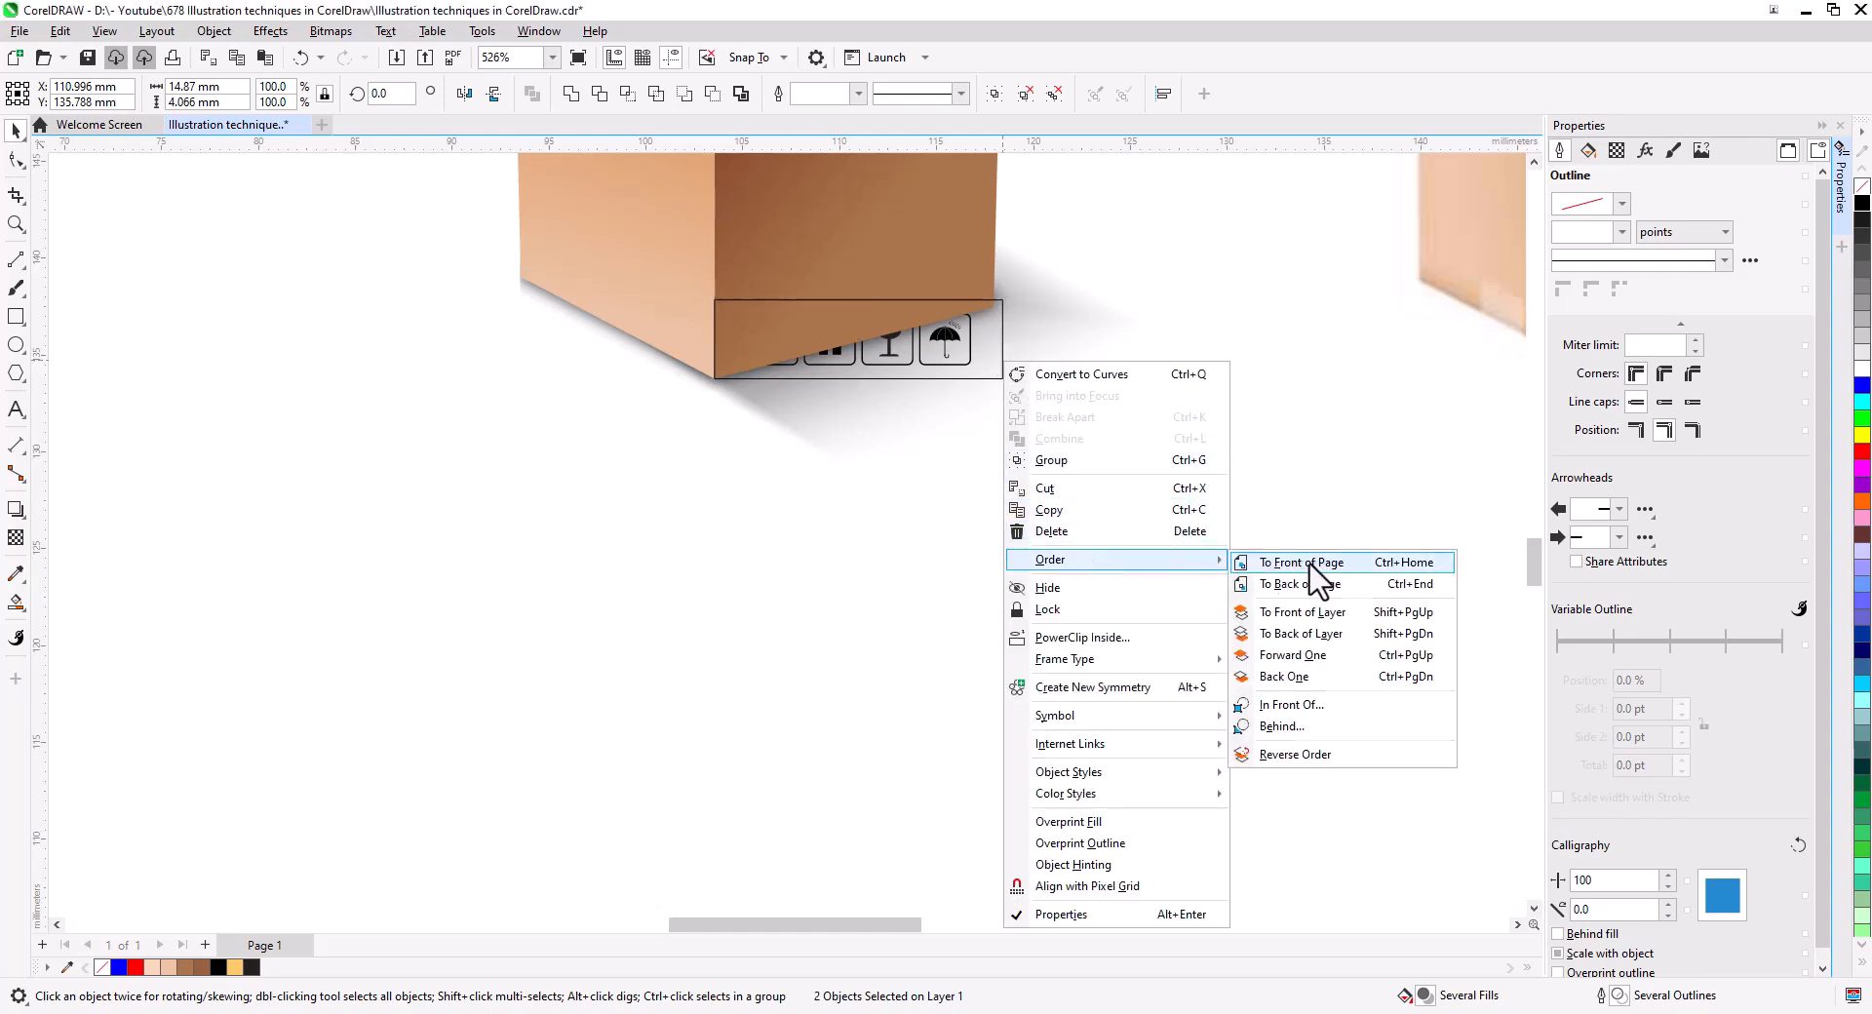
left_click(1314, 562)
- Group the rectangle with the packaging symbols
scroll(1104, 506, "up", 4)
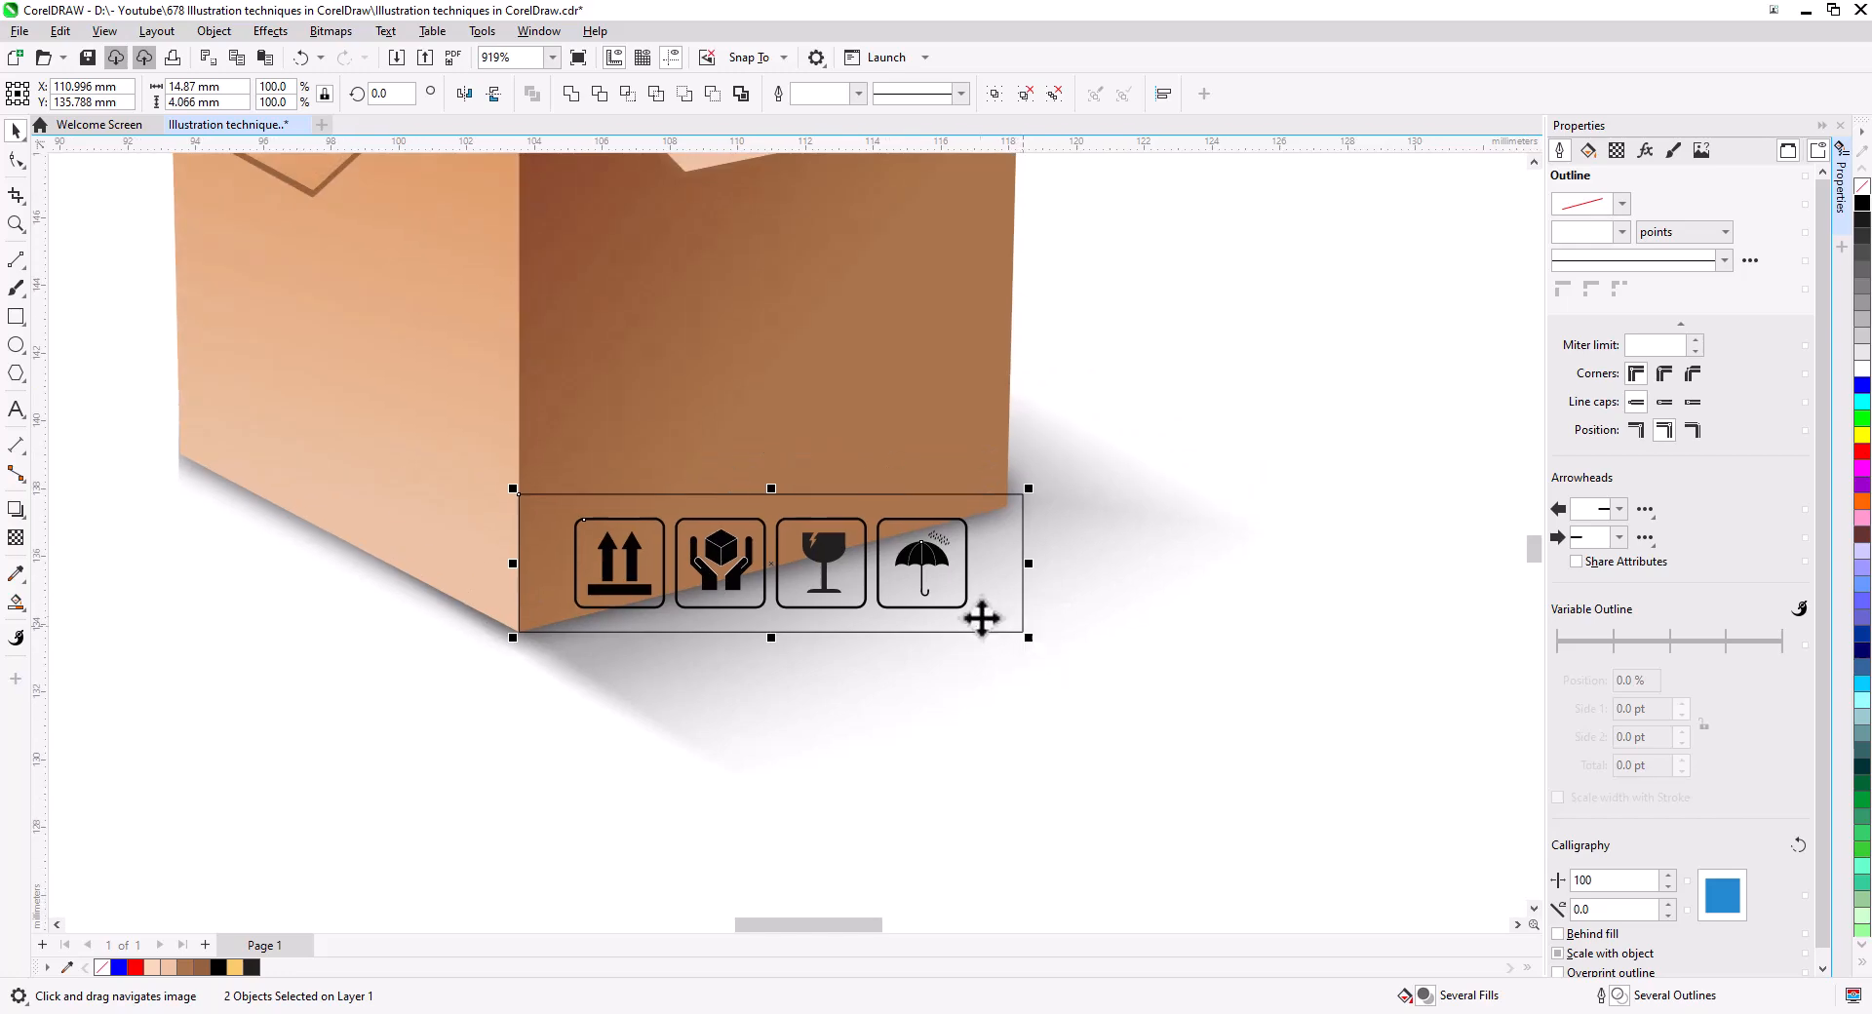
scroll(952, 564, "up", 3)
left_click(842, 551)
right_click(842, 550)
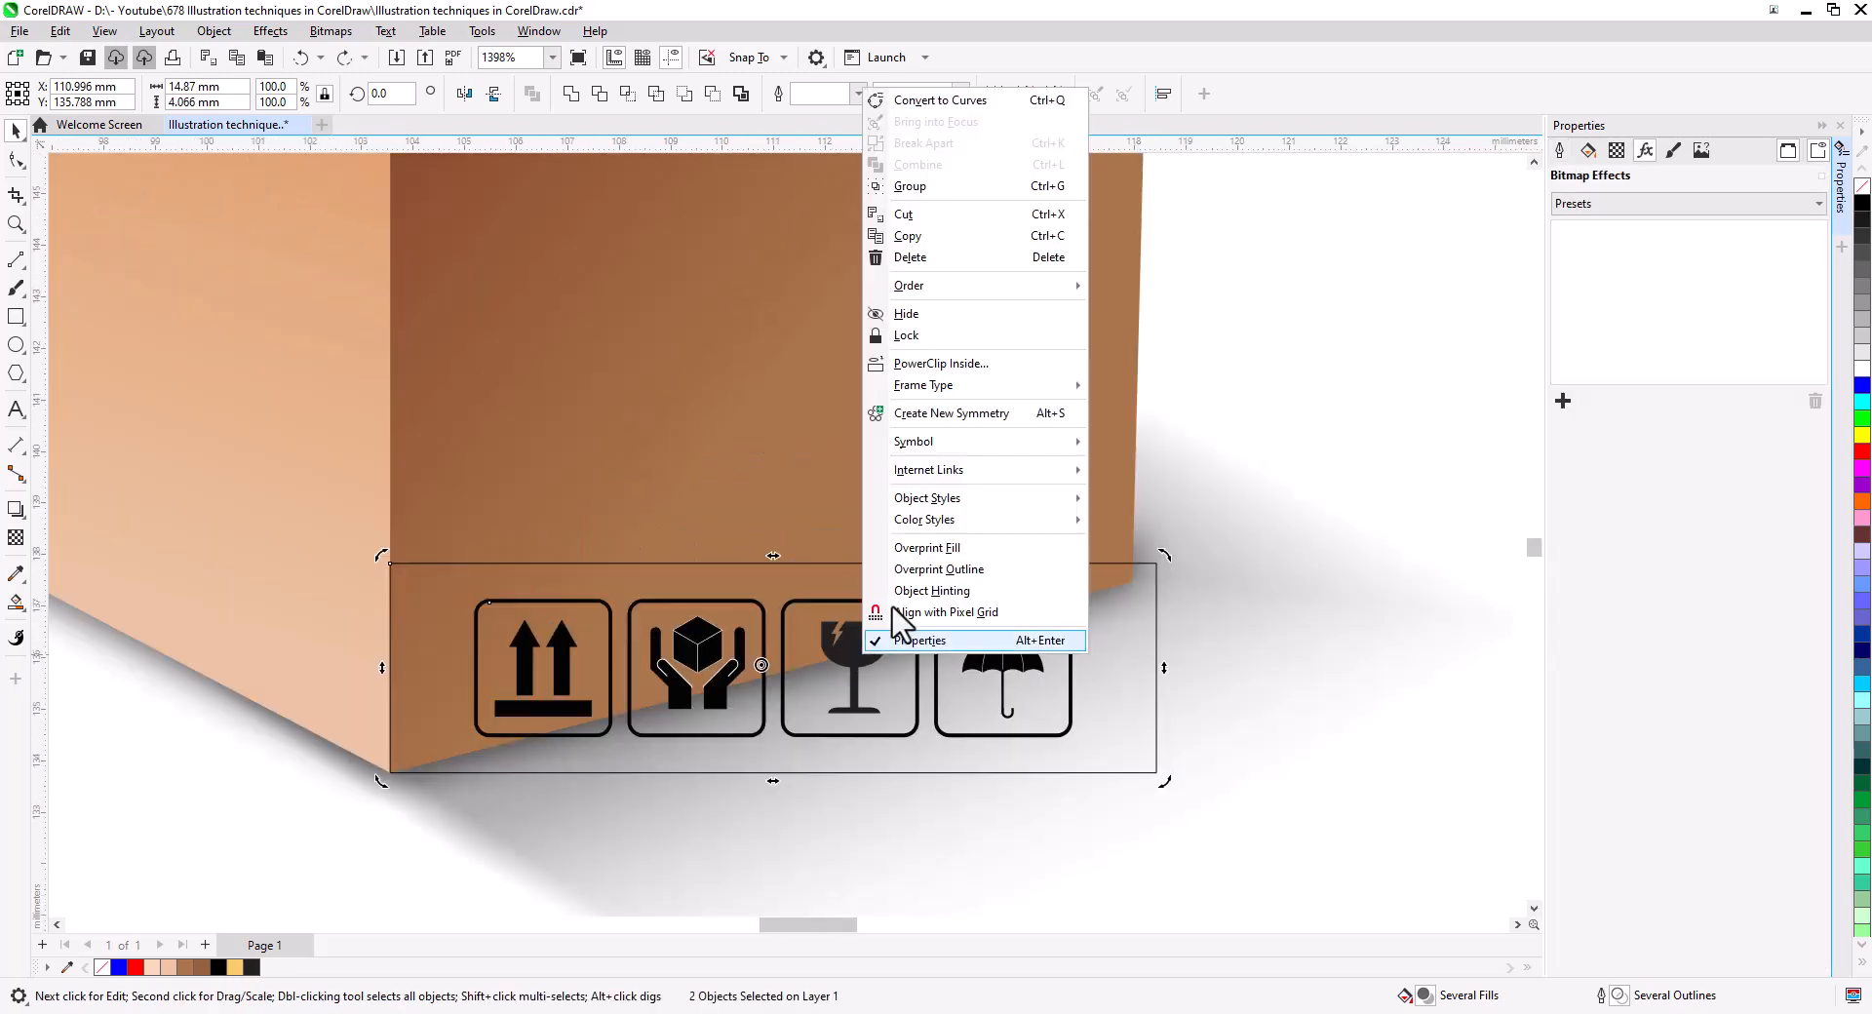
left_click(911, 187)
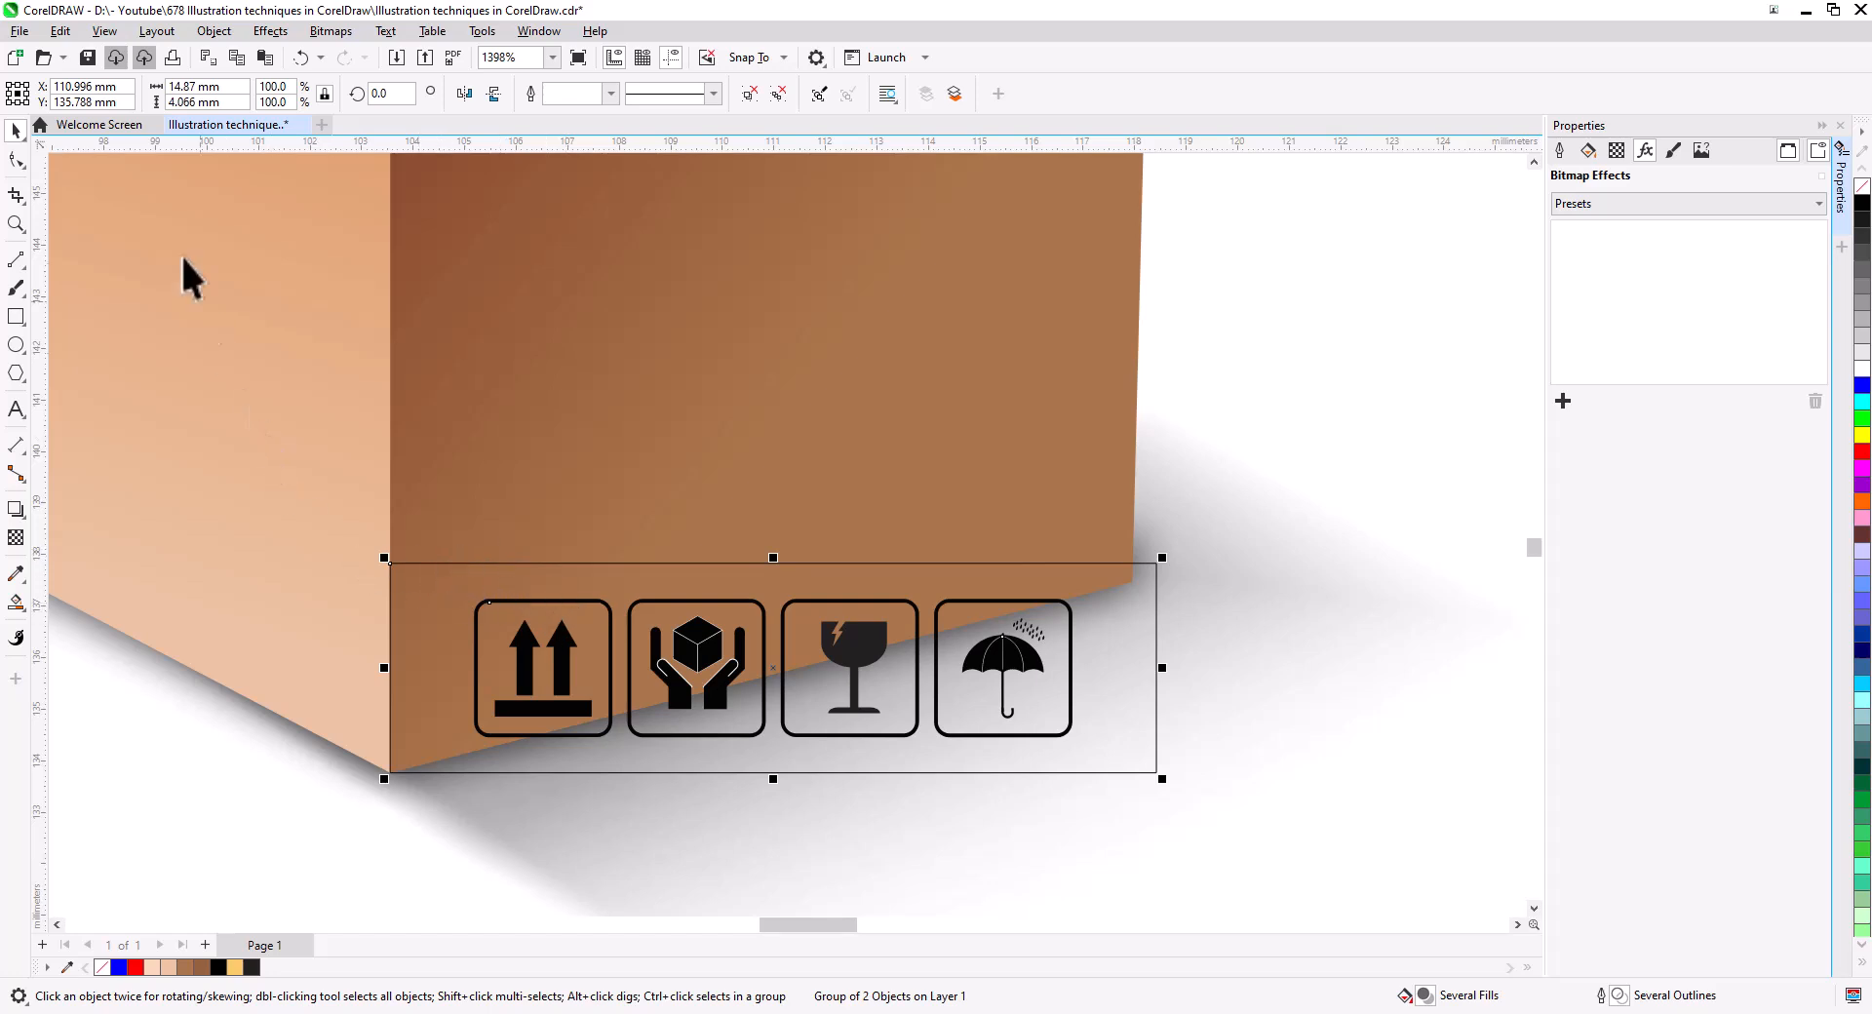
- Add perspective to the symbol group and pull its two right corners onto the right edge of the box's front-right face
left_click(213, 30)
mouse_move(307, 504)
left_click(534, 505)
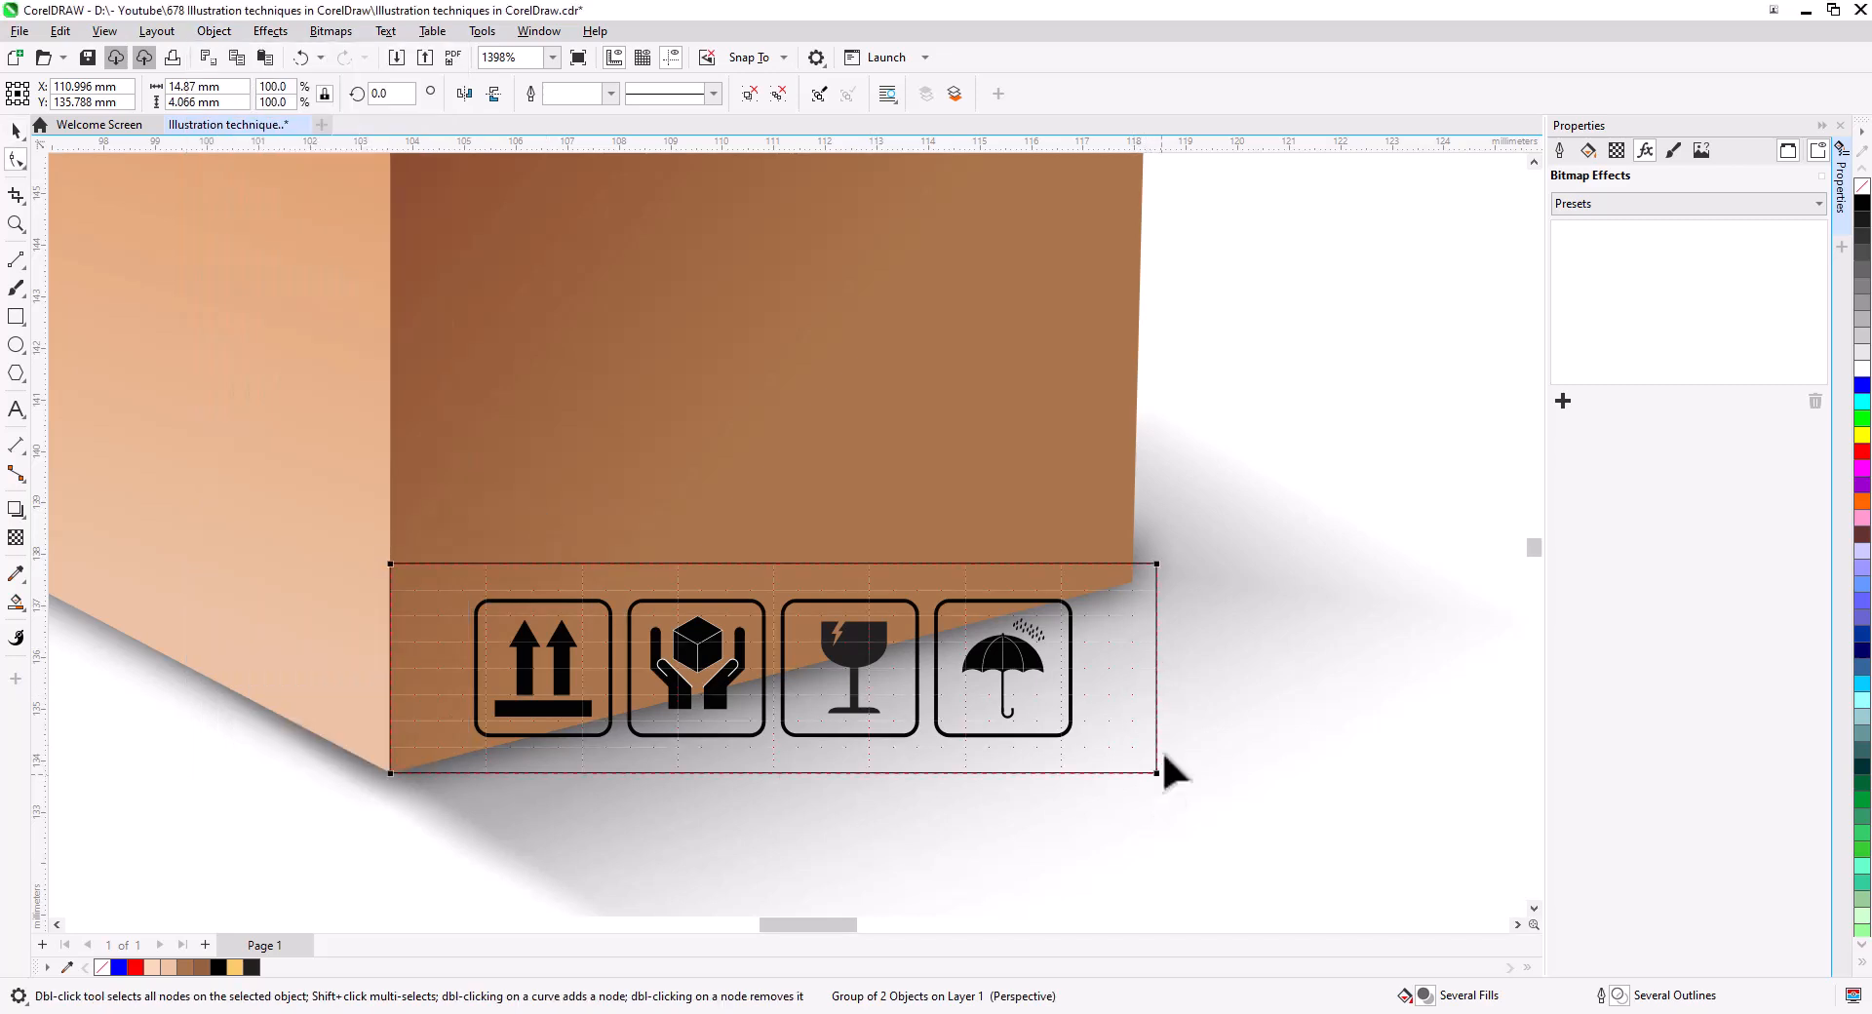
left_click_drag(1158, 567, 1137, 410)
left_click_drag(1156, 772, 1132, 583)
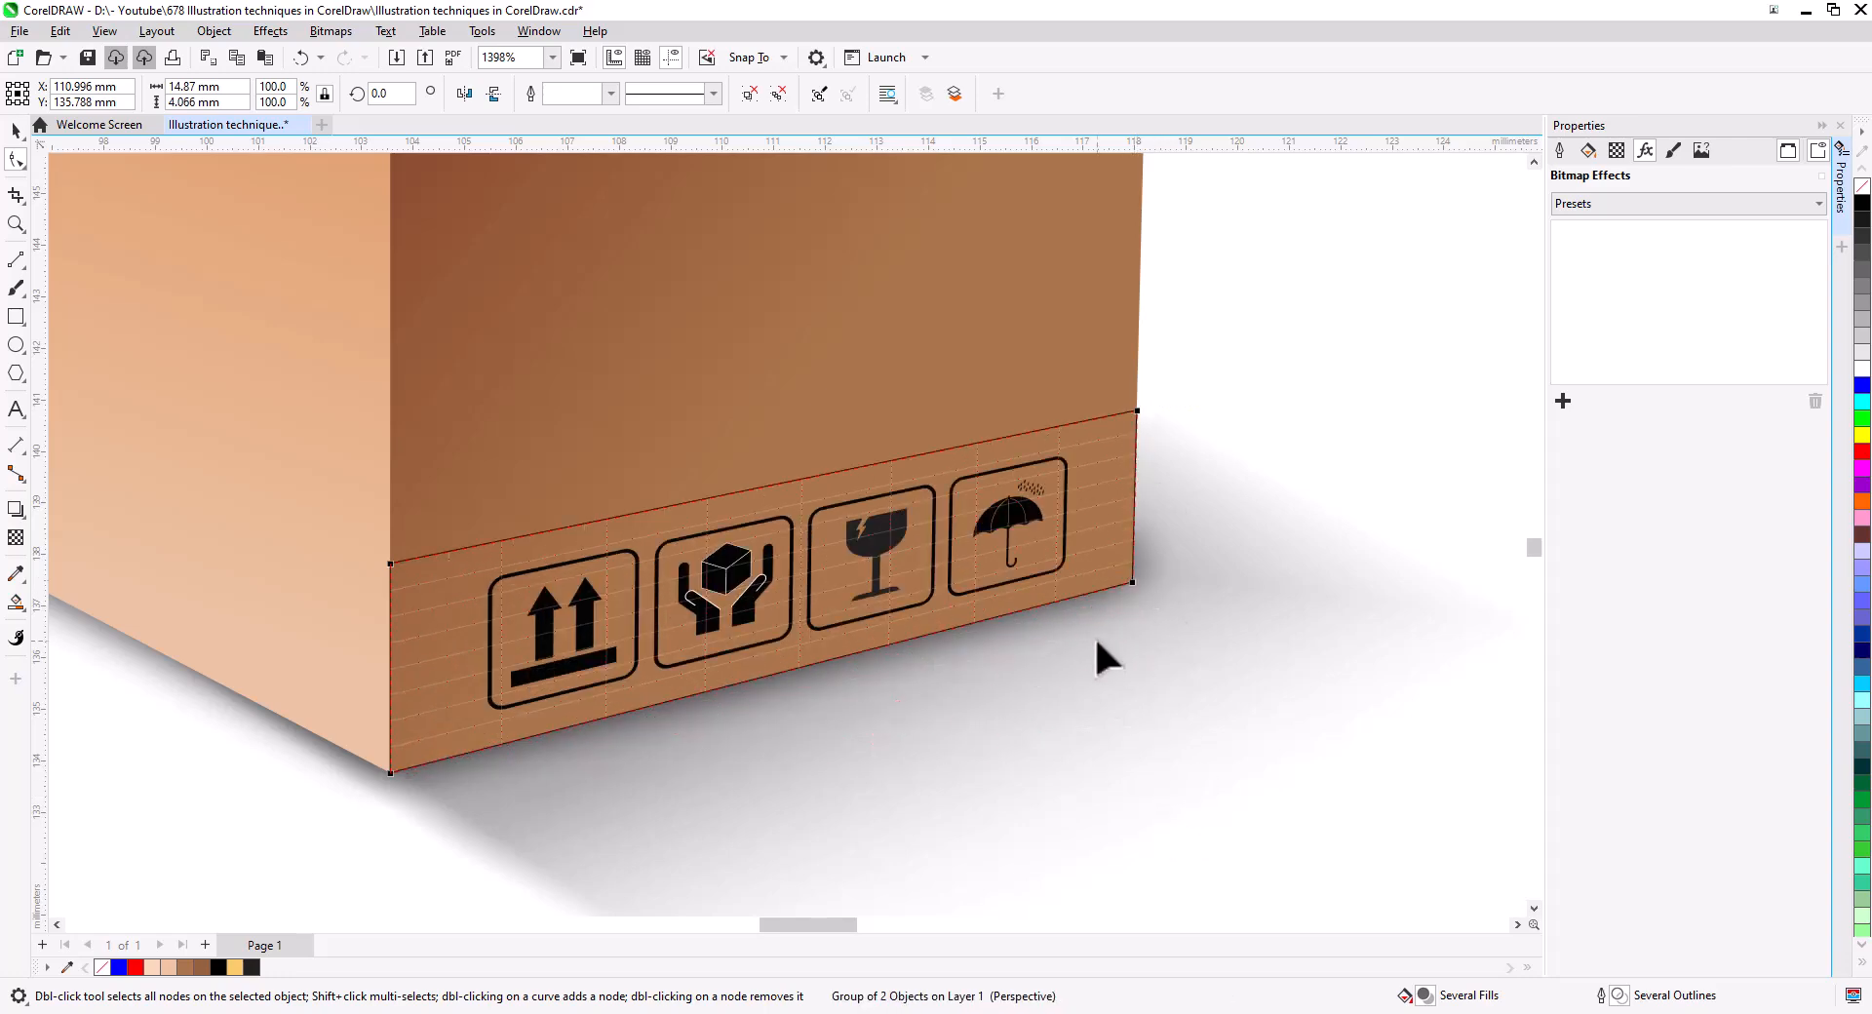
left_click_drag(1142, 411, 1137, 388)
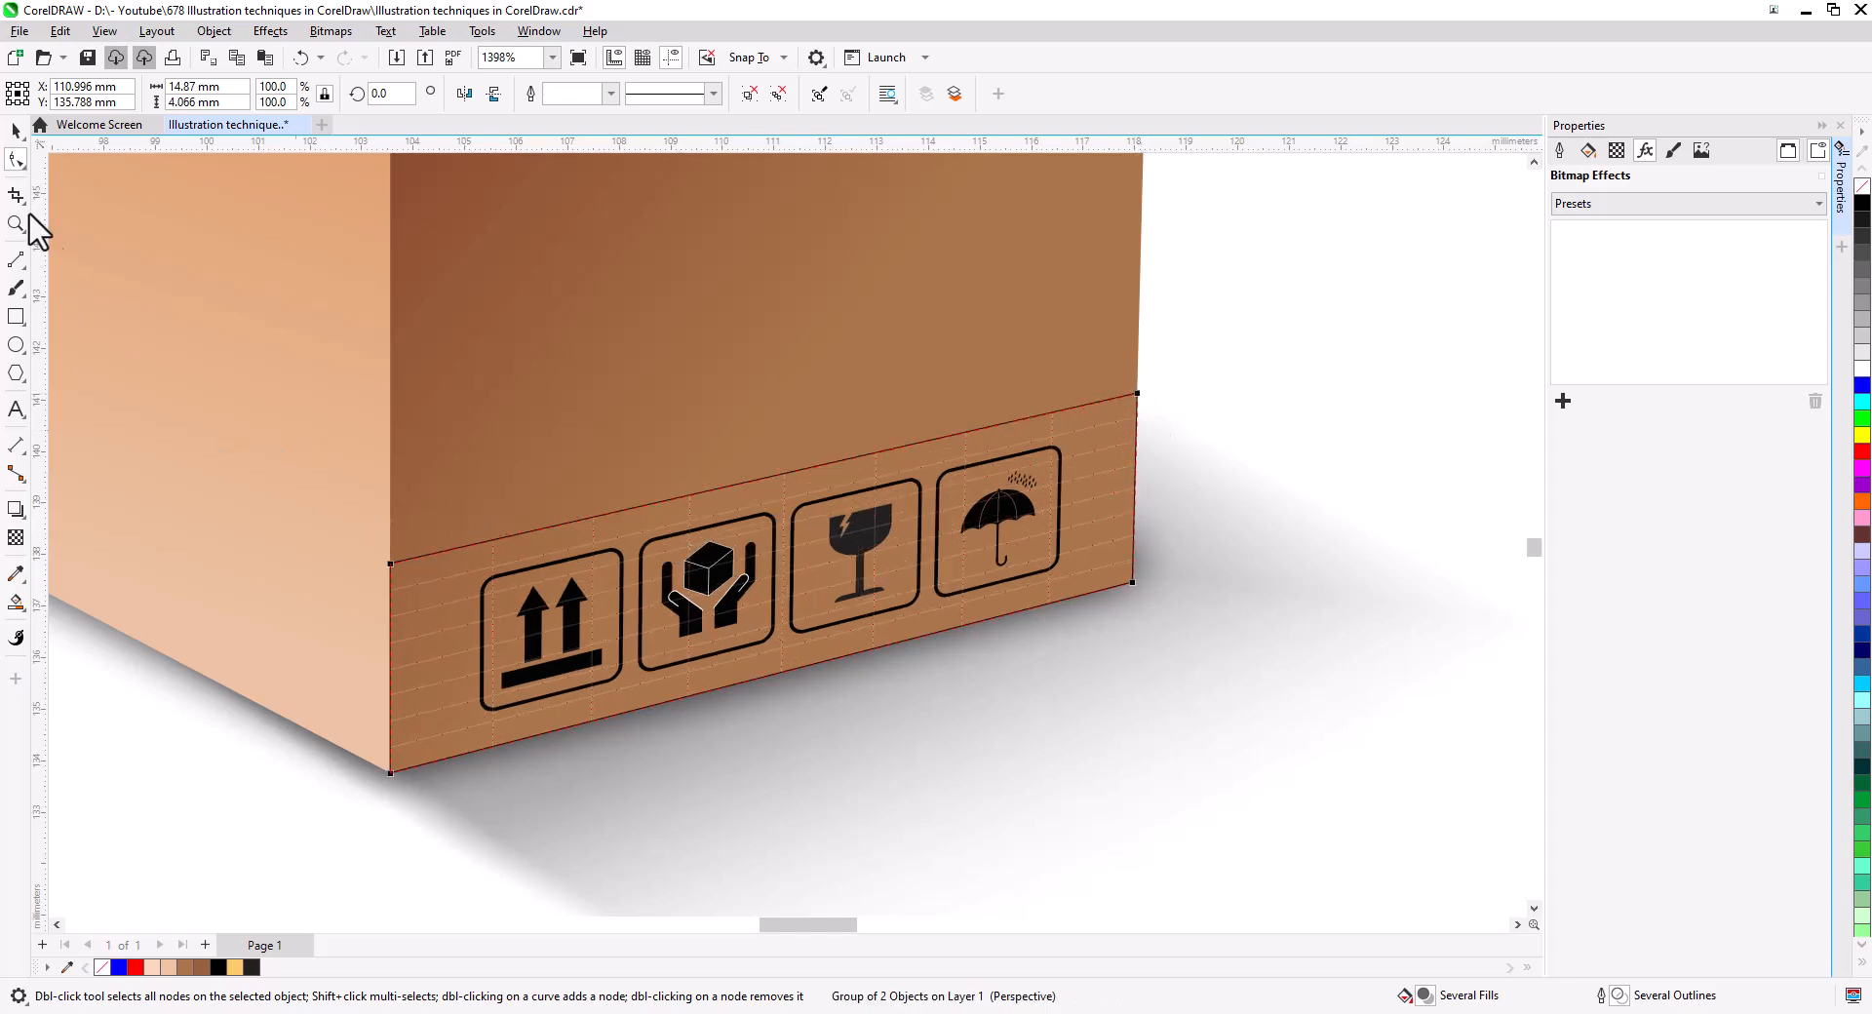
left_click(15, 130)
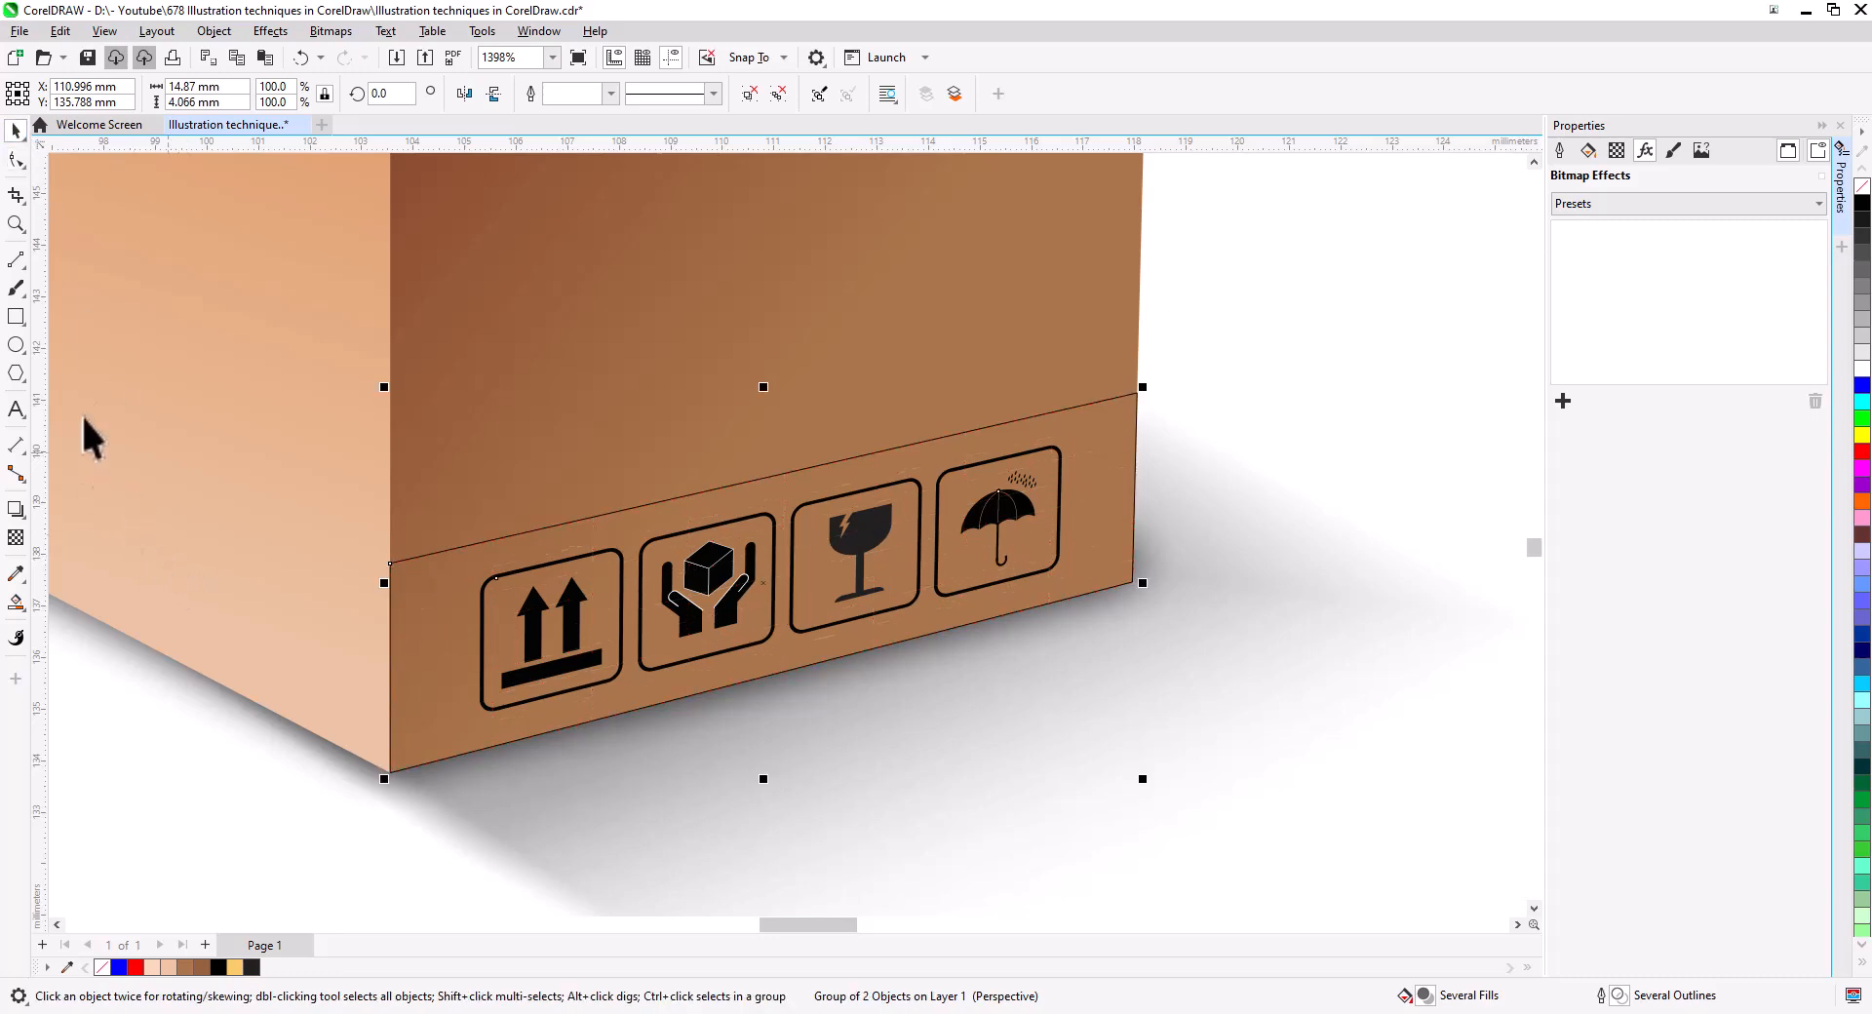
- Draw a vertical line about 4.07 mm tall along the group's left edge and move it to the face's bottom-right corner as a height guide
left_click(16, 259)
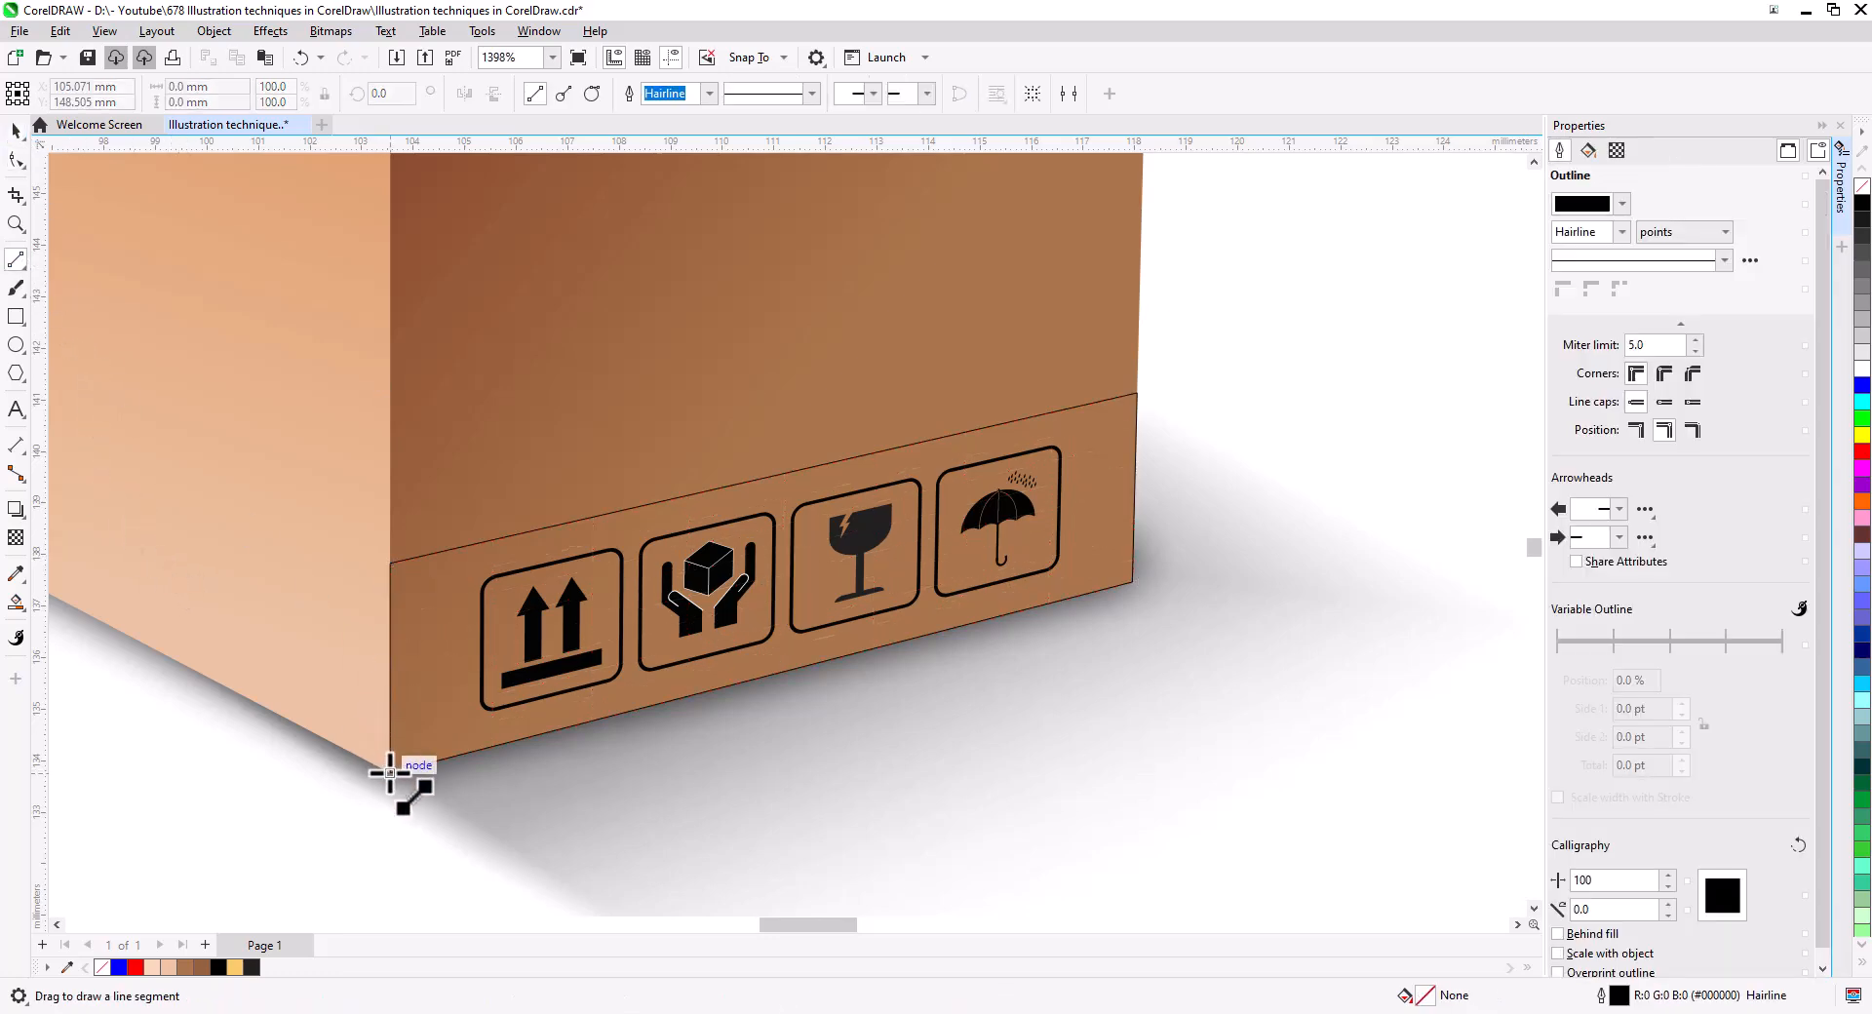
left_click_drag(390, 772, 390, 556)
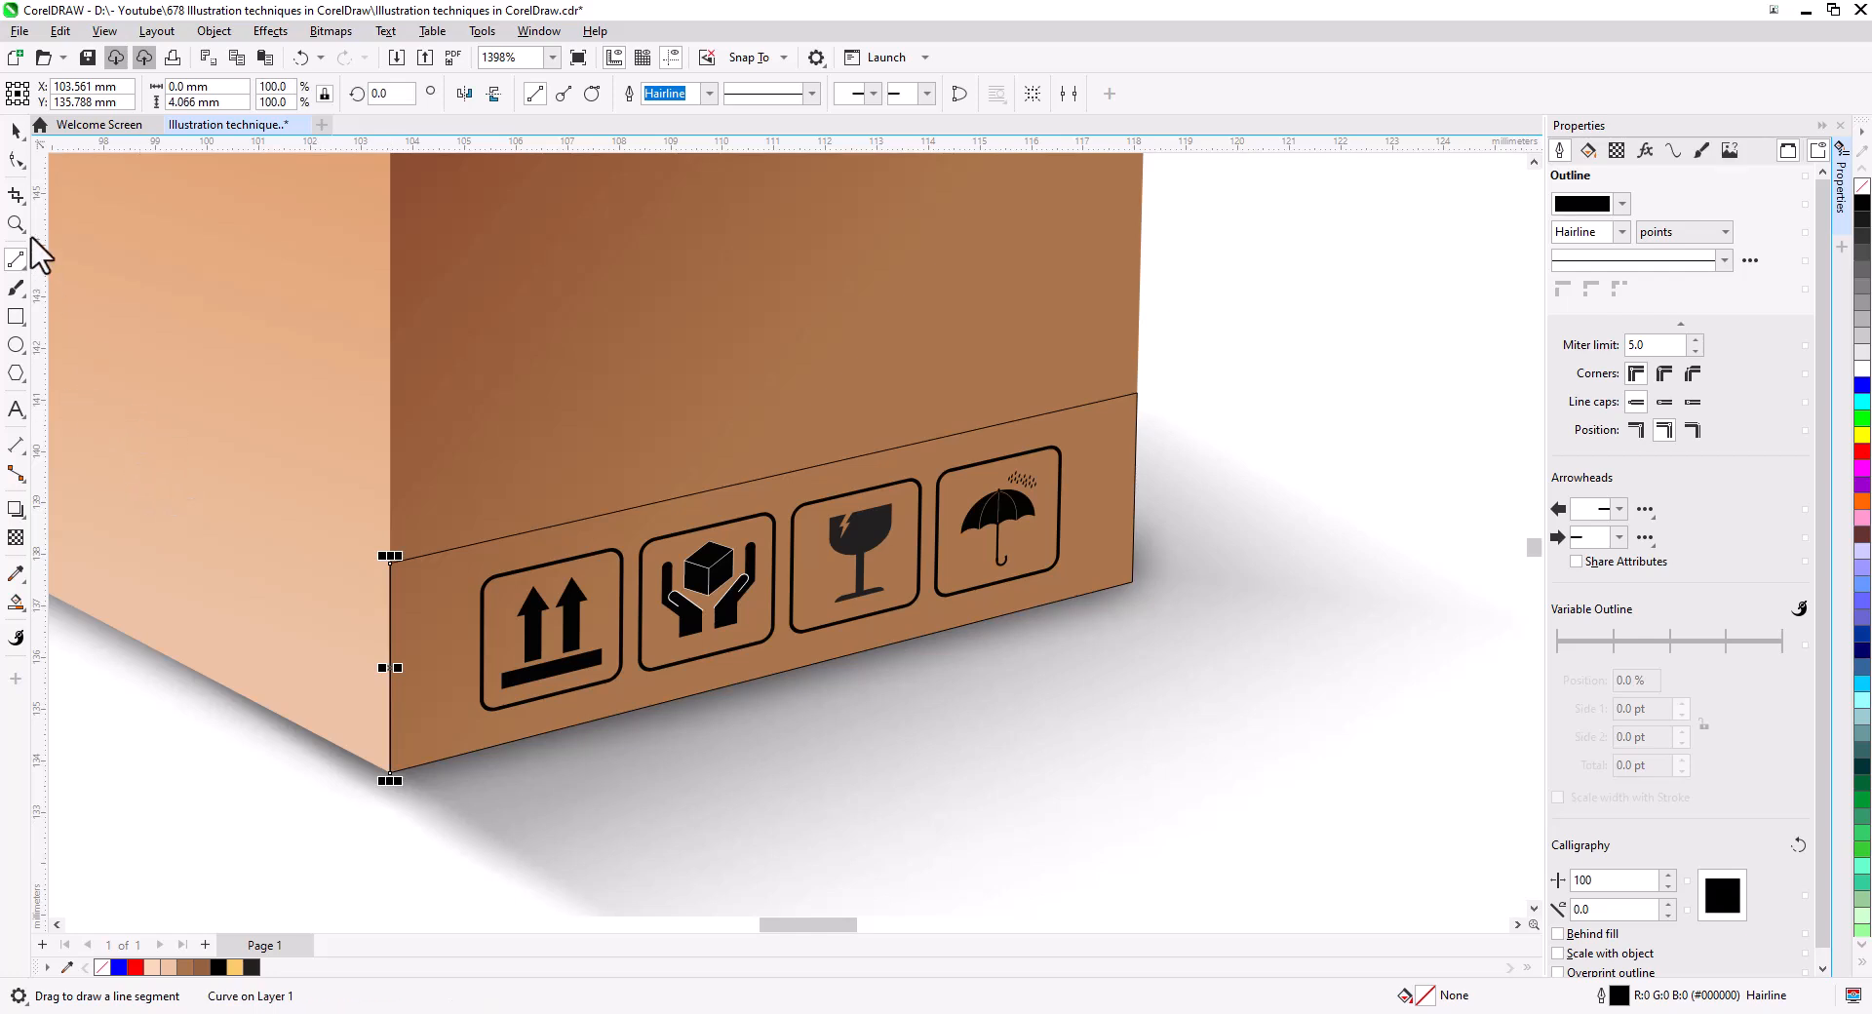
left_click(12, 134)
left_click_drag(390, 766, 1135, 587)
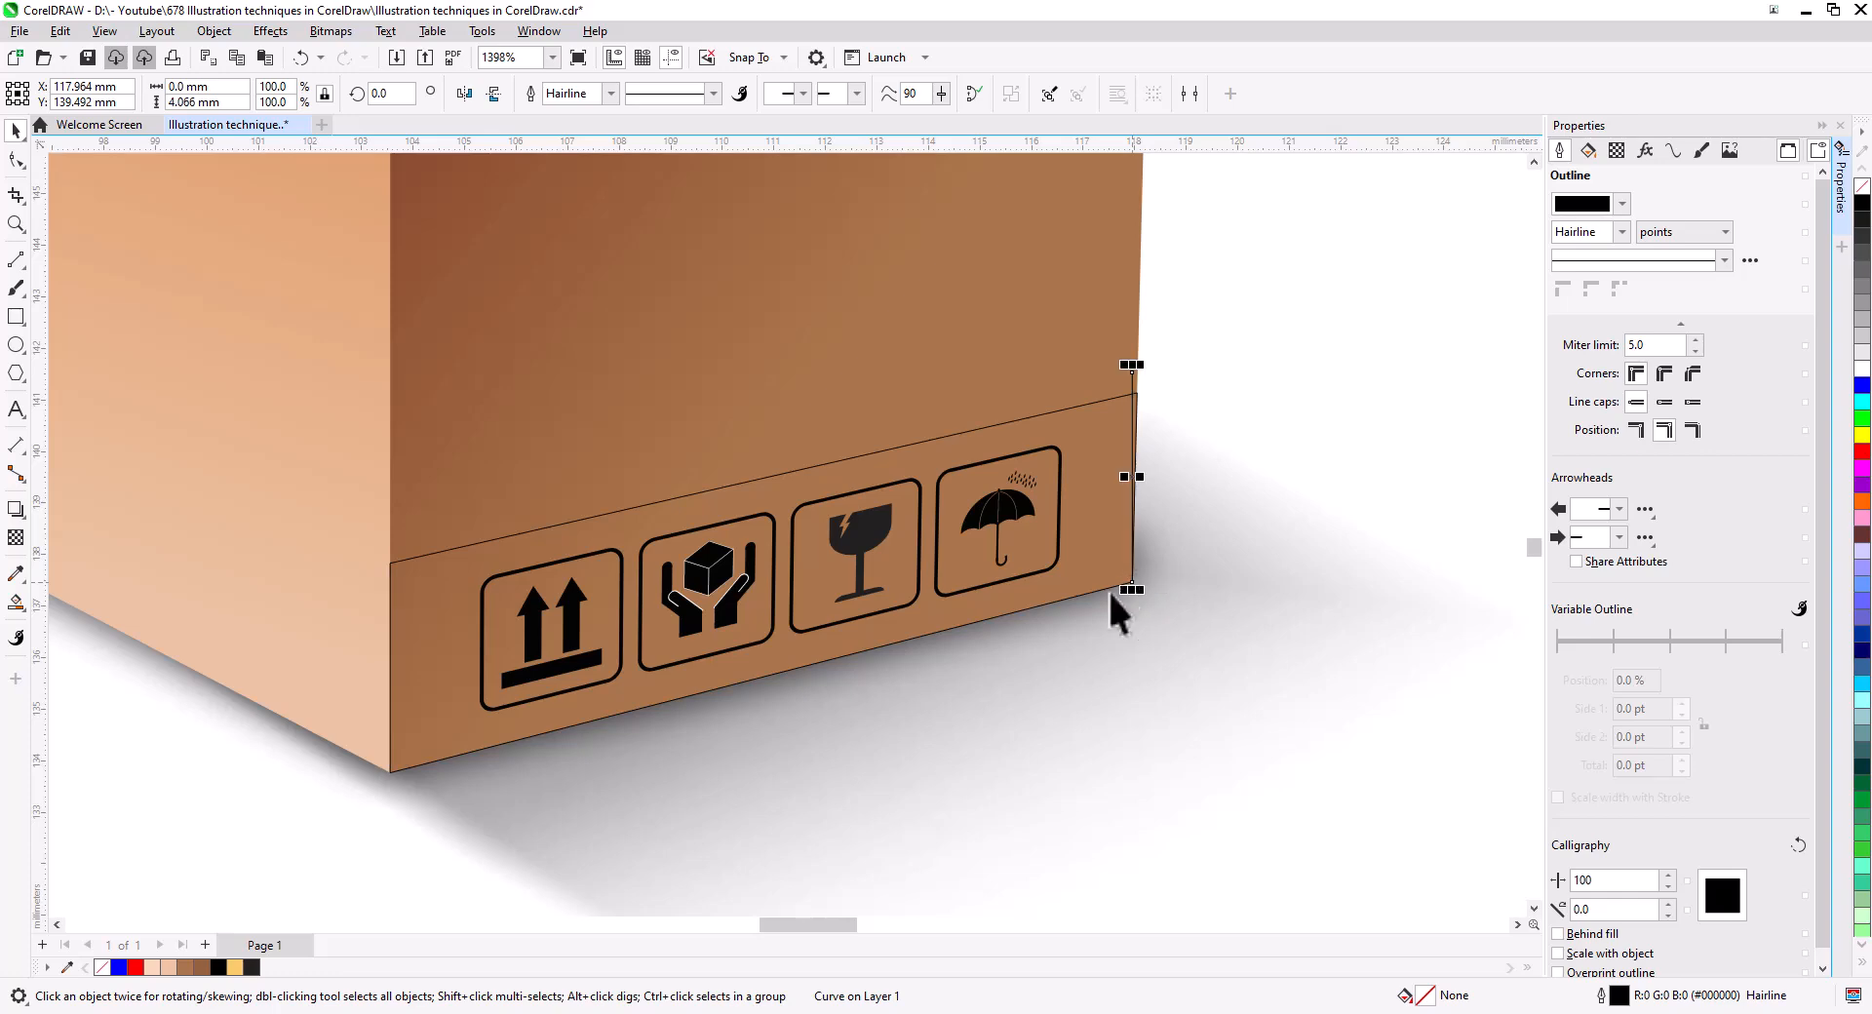
- Readjust the symbol group's top-right perspective corner to the top of the guide line, on the box's right edge
left_click(1113, 405)
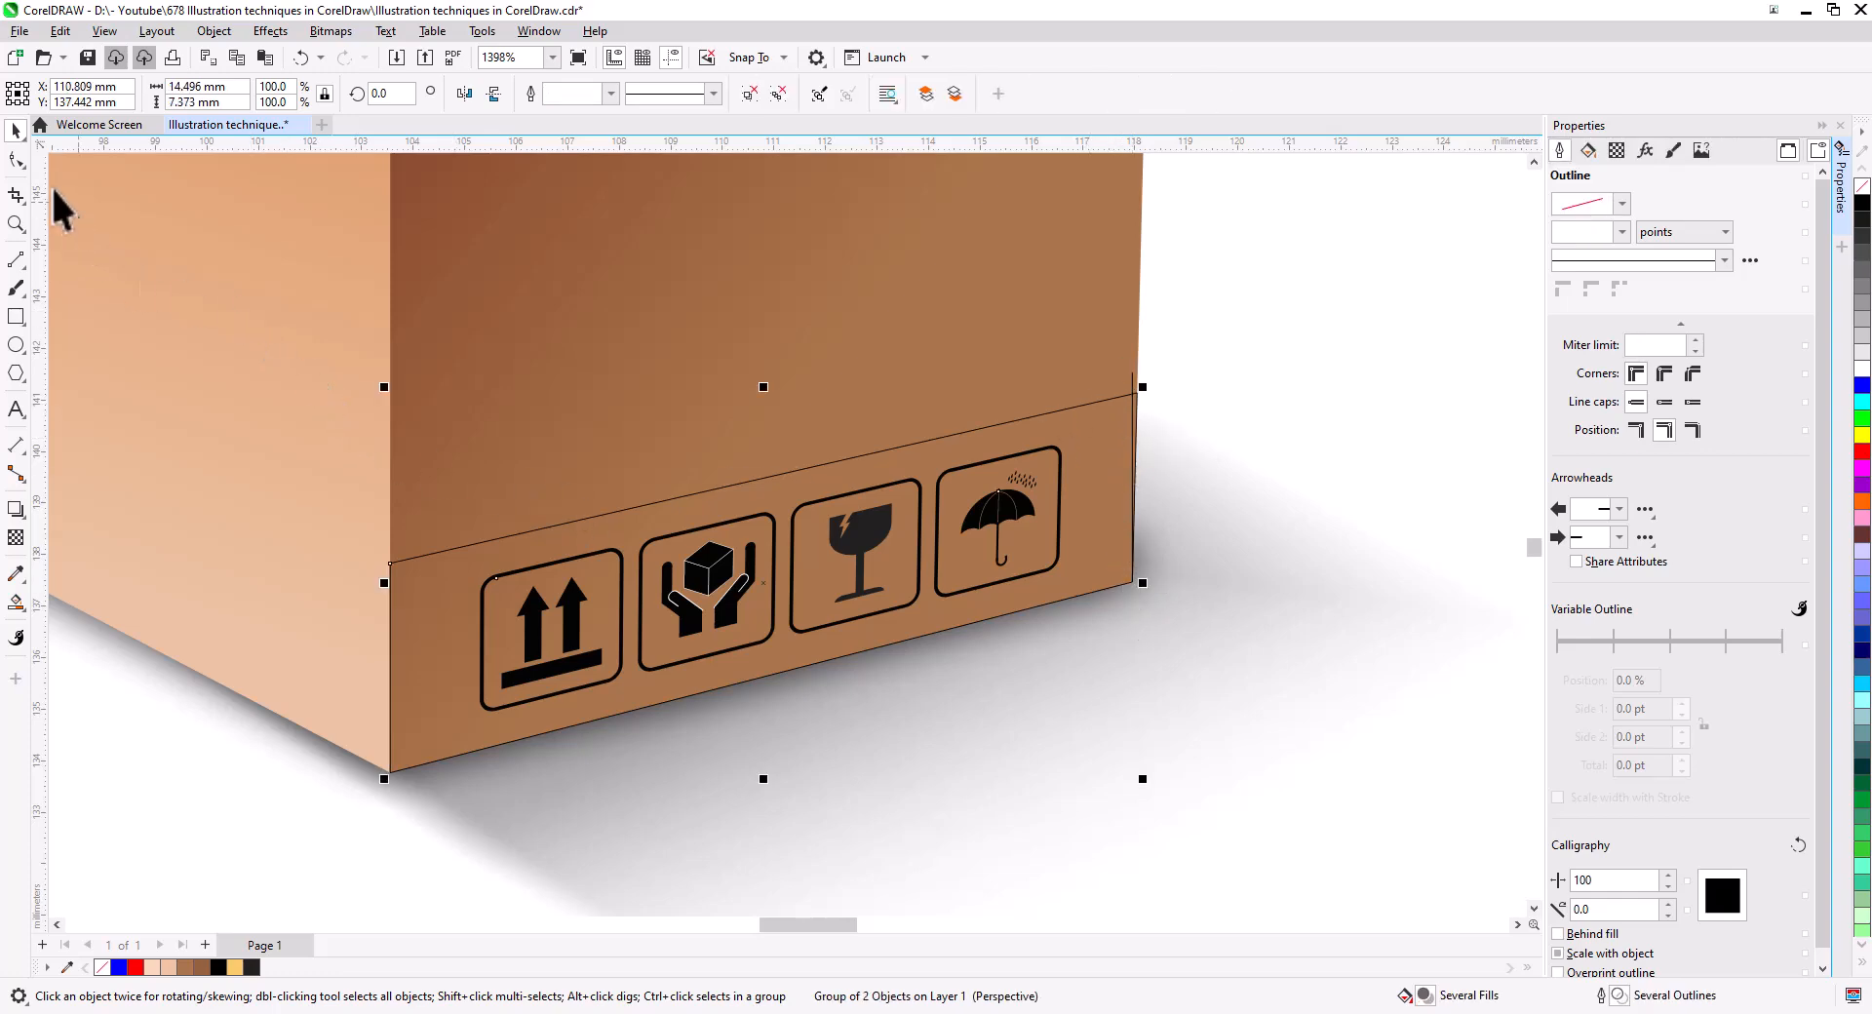
left_click(15, 159)
scroll(1156, 405, "up", 2)
left_click_drag(1129, 387, 1127, 349)
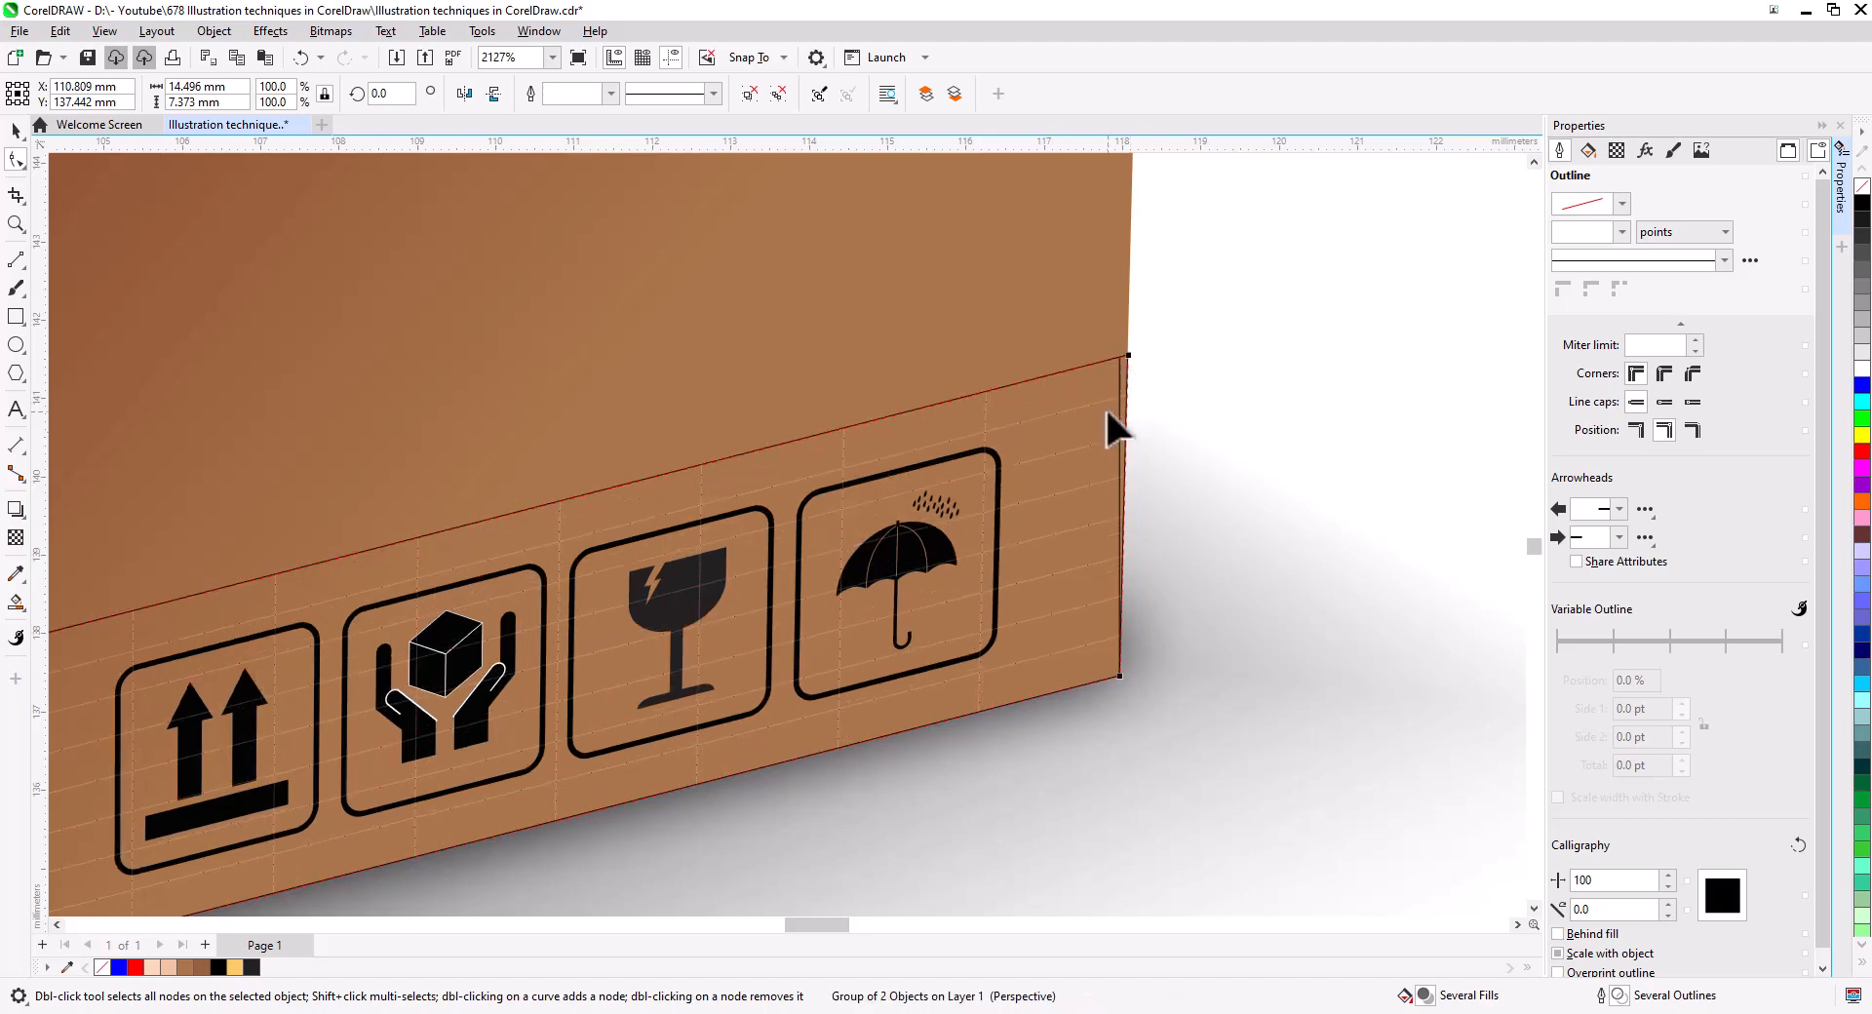
- Nudge the symbol group's top-left perspective corner slightly up along the box's front vertical edge
scroll(964, 655, "down", 1)
left_click_drag(974, 712, 1025, 729)
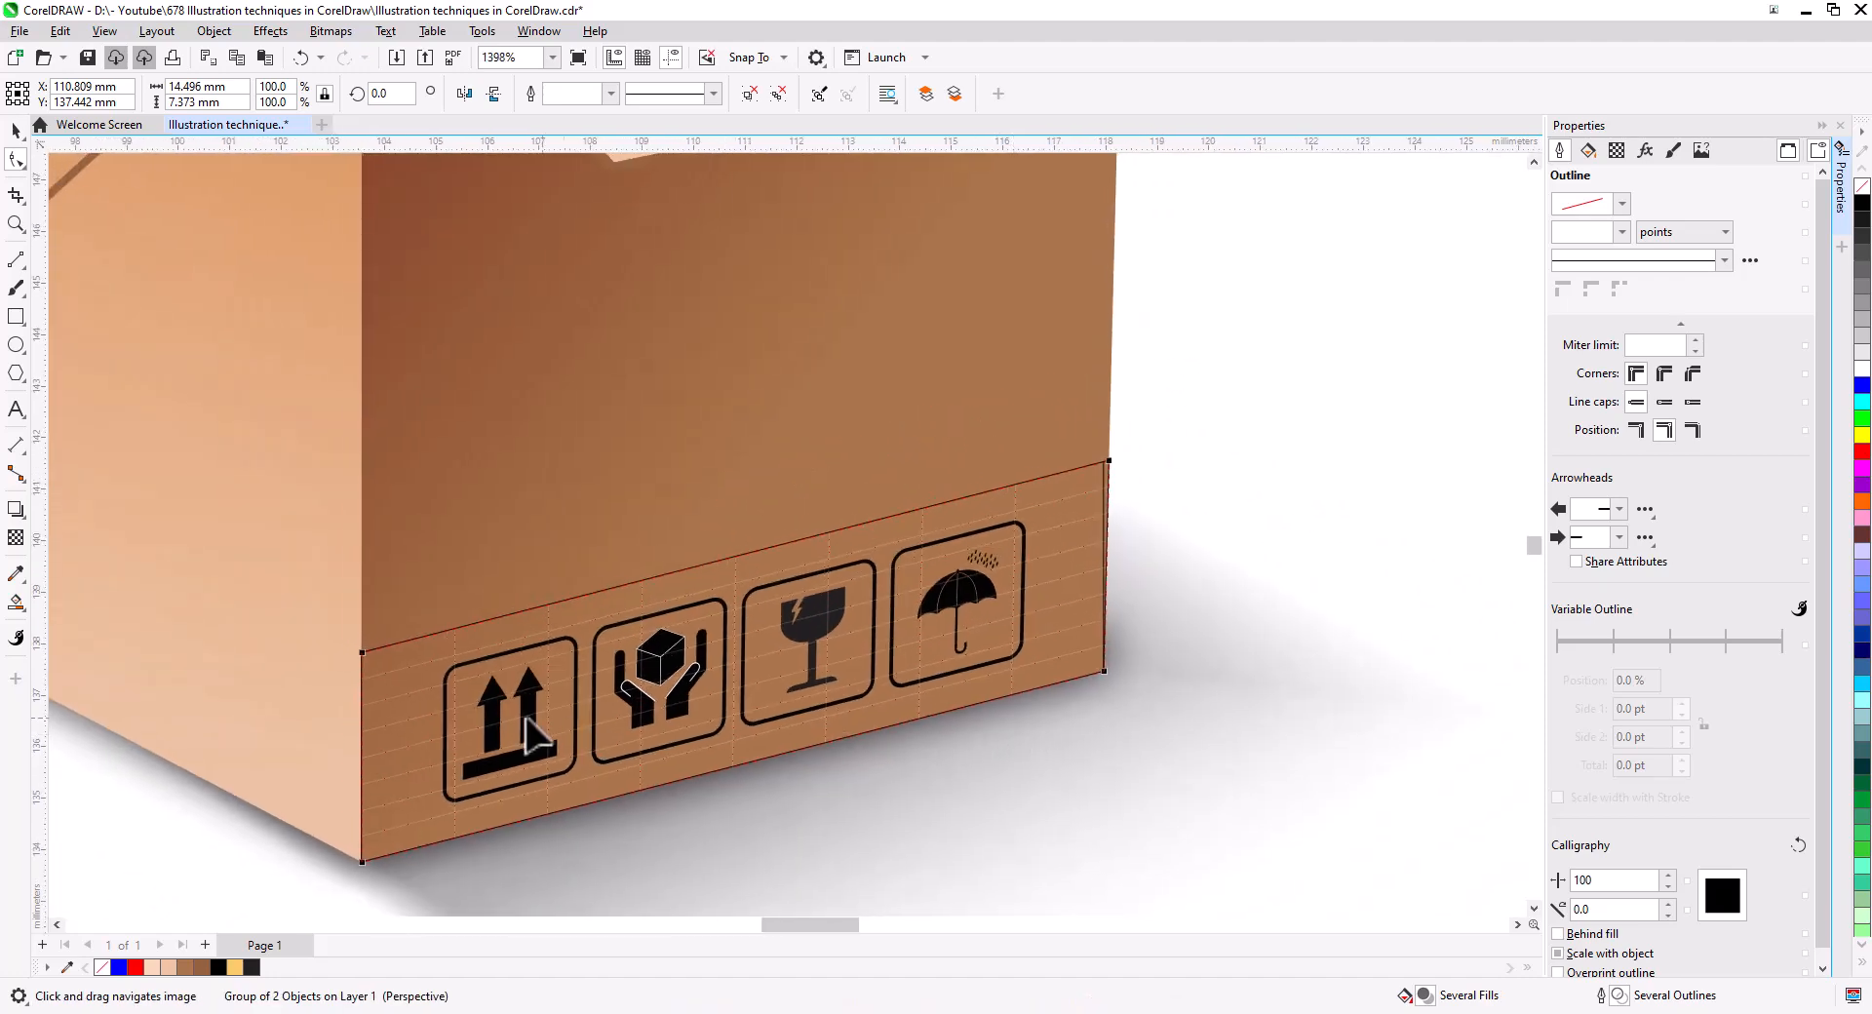
left_click_drag(532, 717, 602, 670)
left_click_drag(515, 606, 514, 601)
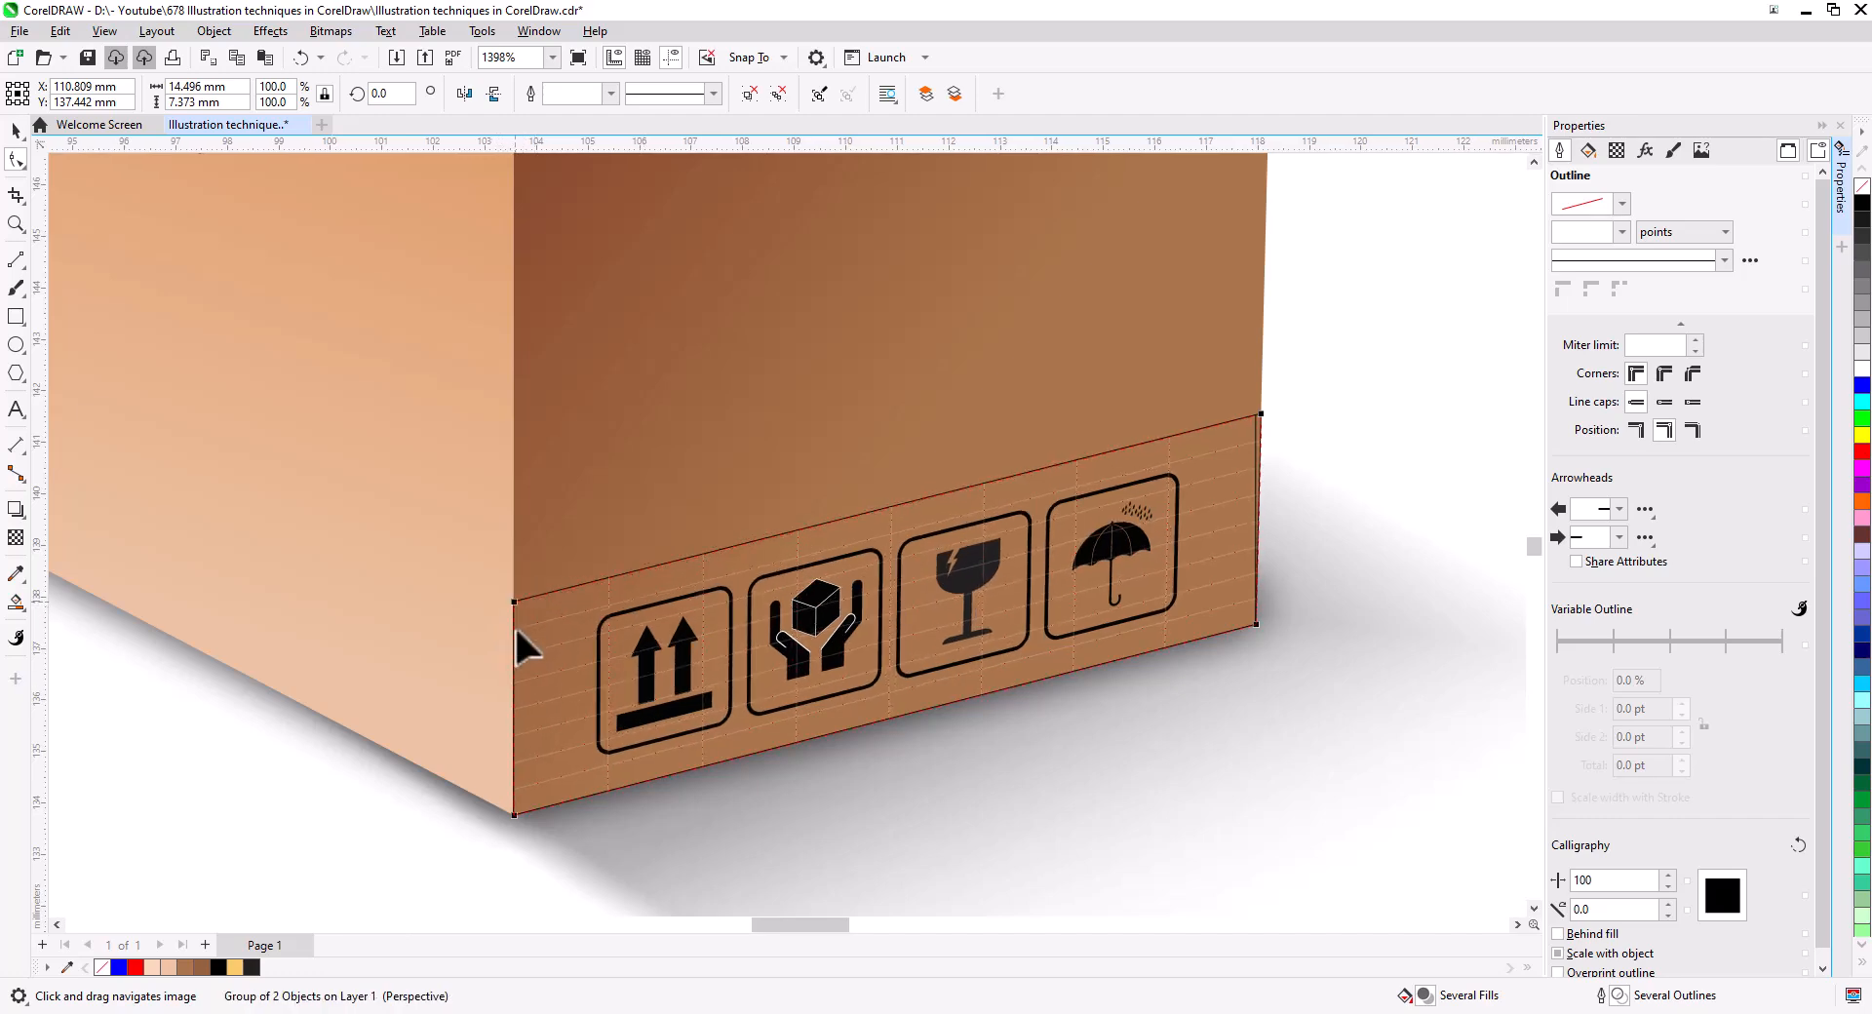
- Ungroup the perspective group and delete its framing rectangle and the vertical guide line at the box's right edge
left_click(16, 130)
scroll(614, 719, "down", 3)
left_click_drag(802, 776, 779, 771)
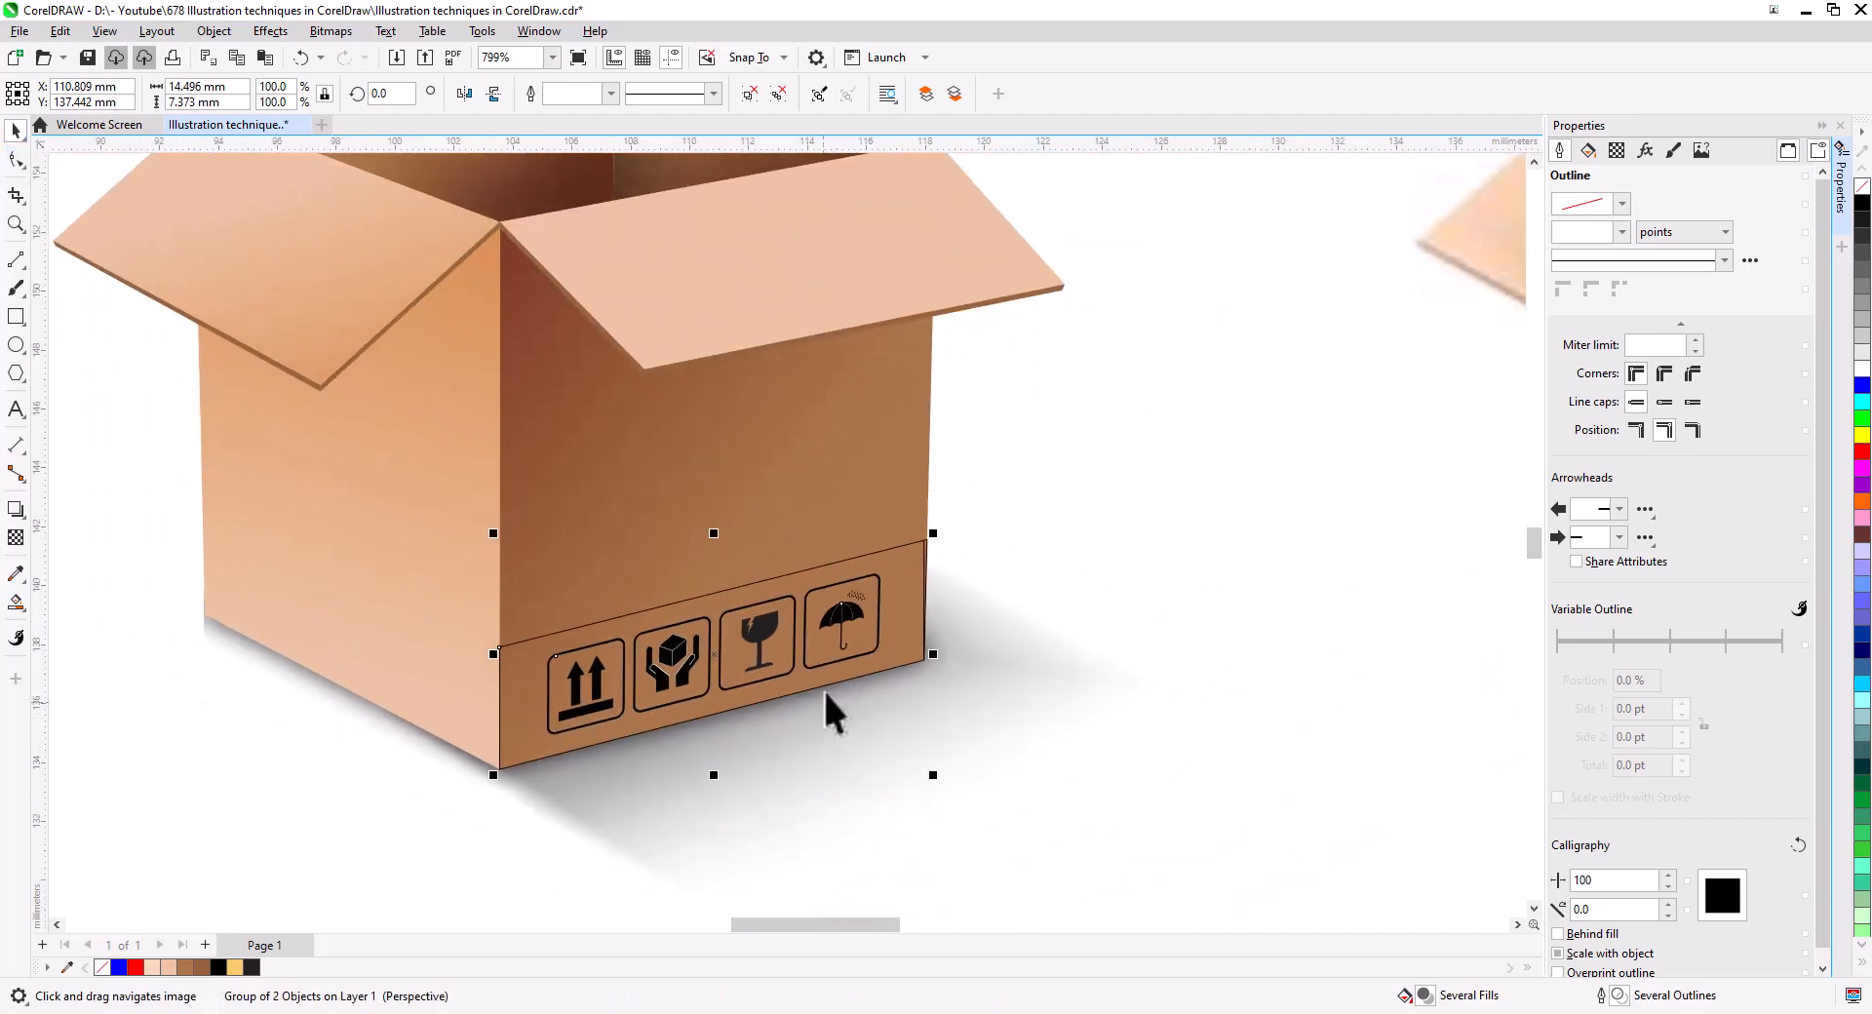
left_click(748, 96)
left_click(938, 591)
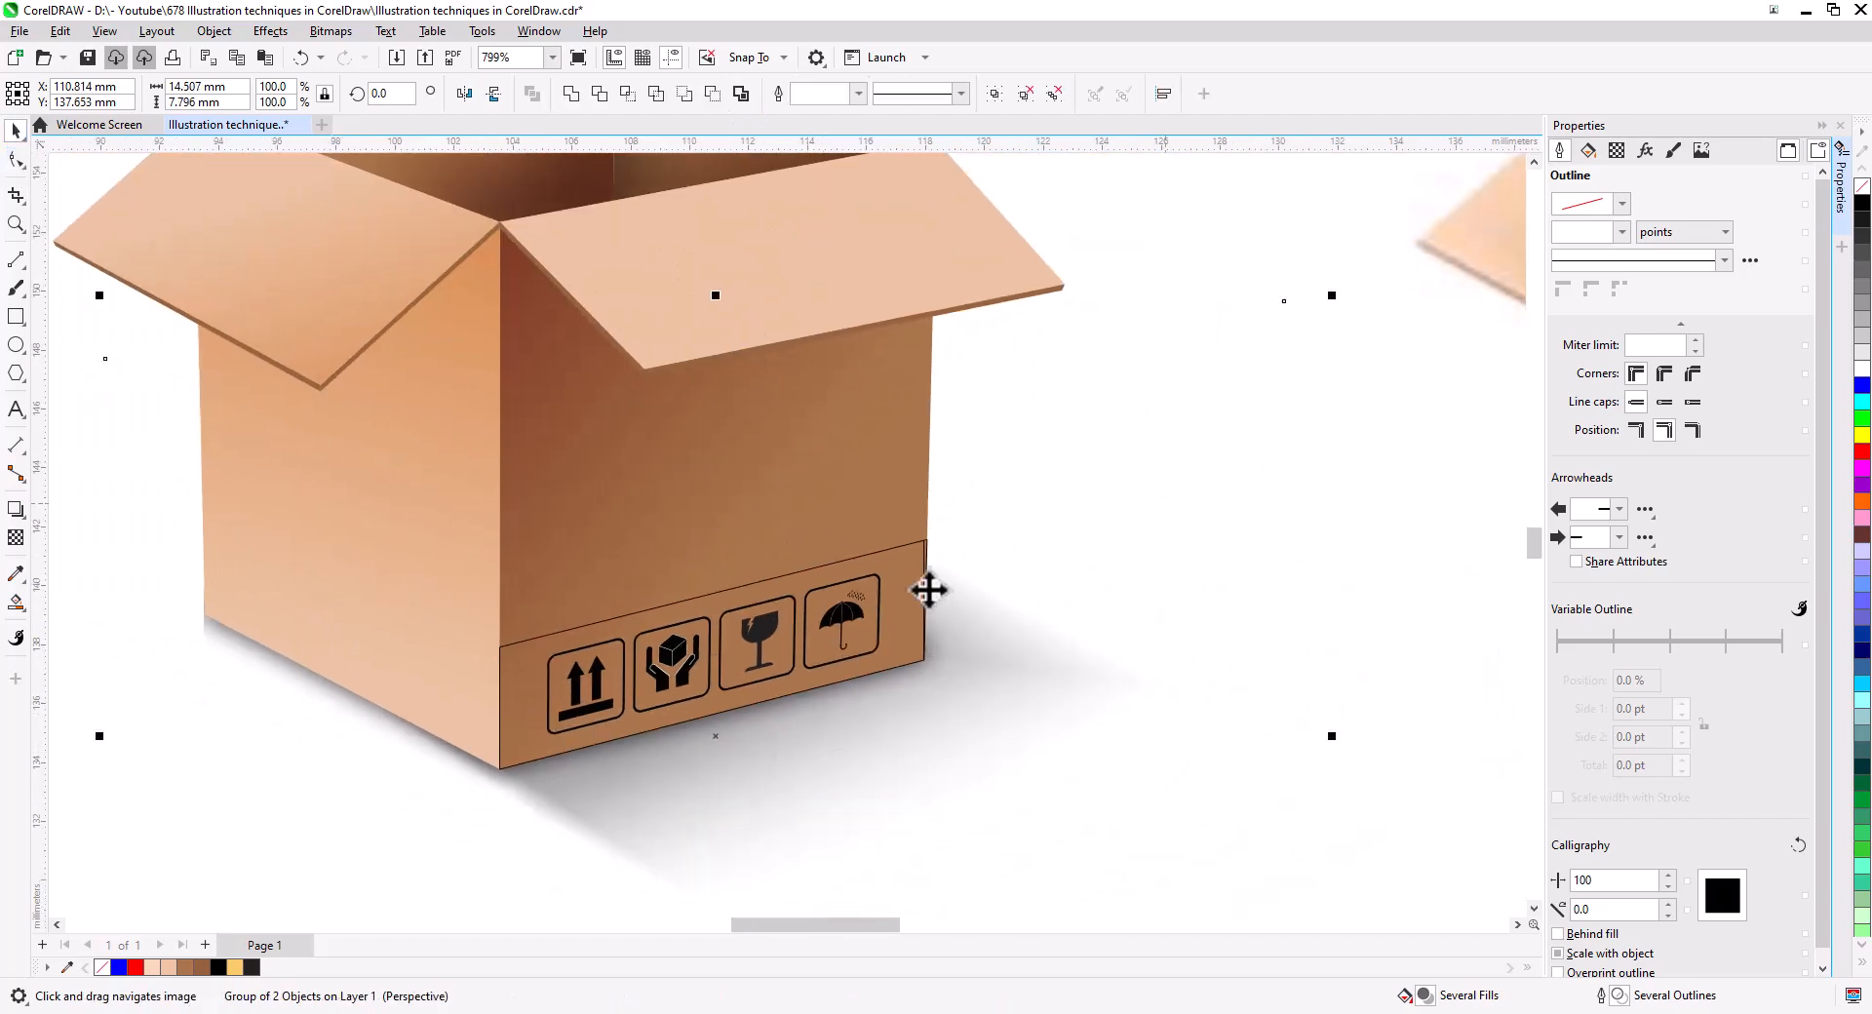
left_click(923, 573)
key("Delete")
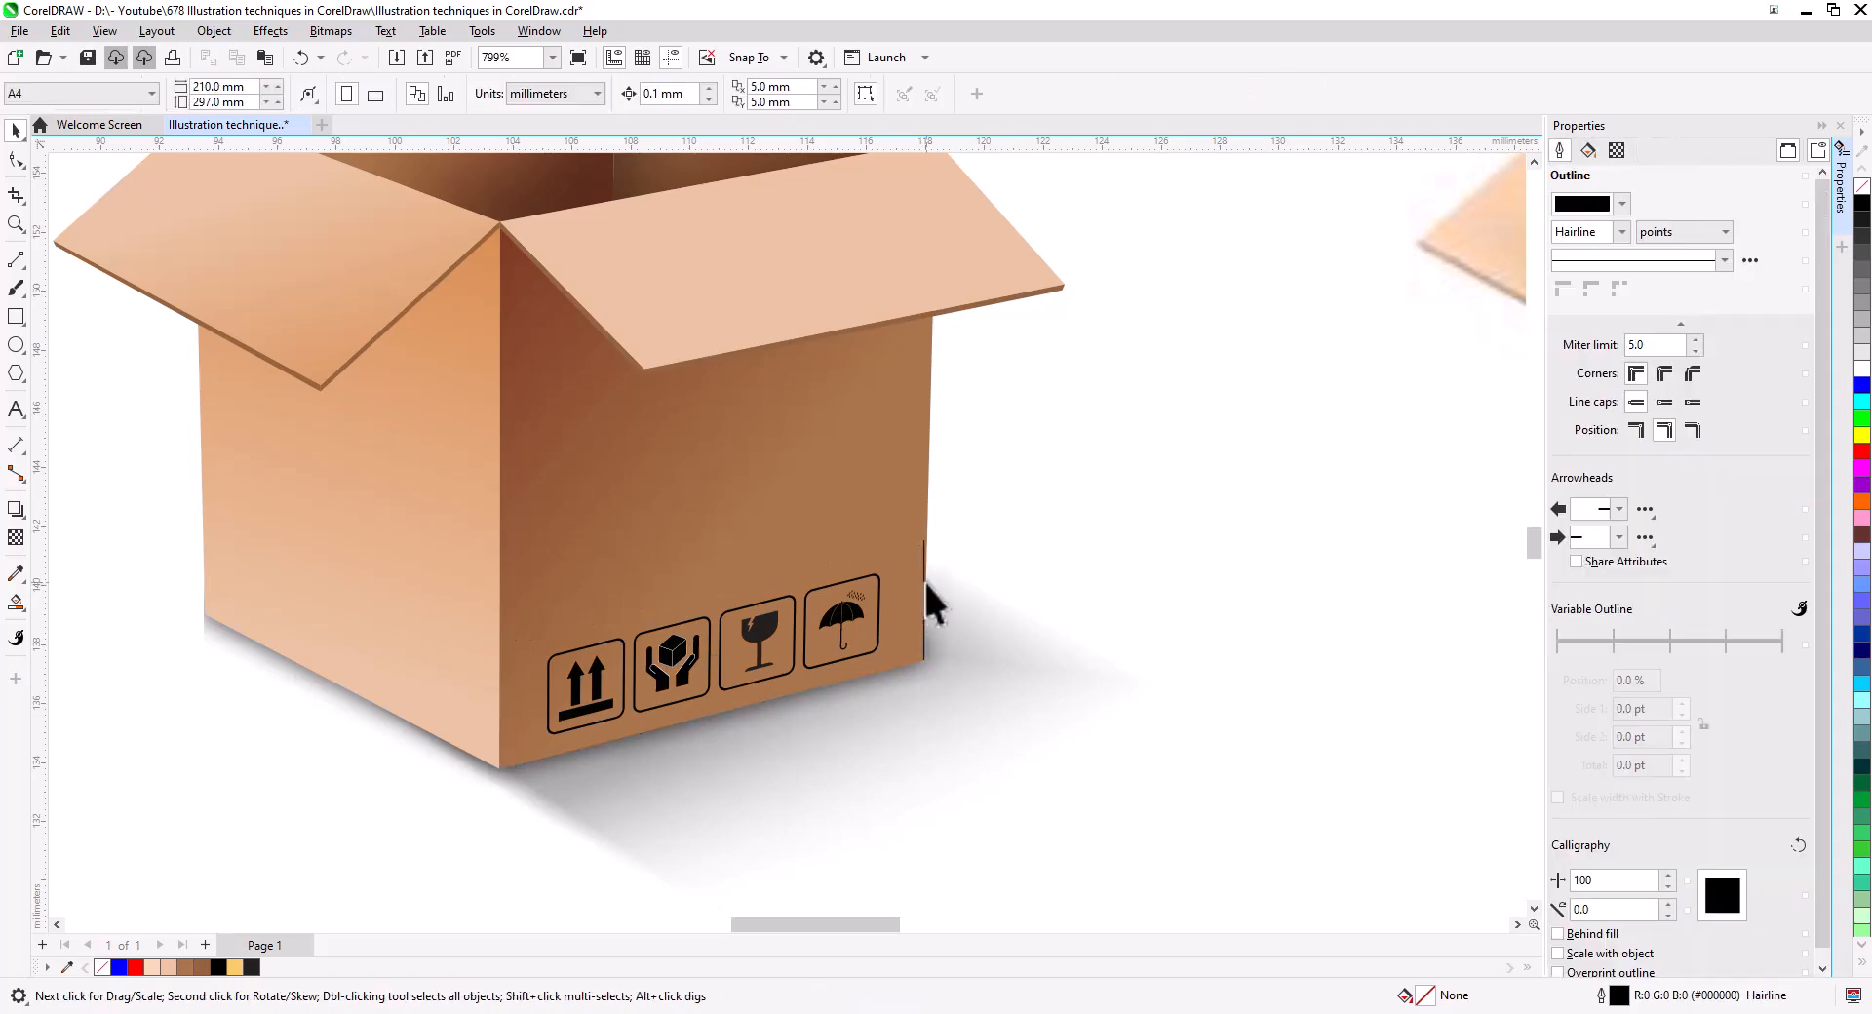
left_click(922, 579)
key("Delete")
- Move the packaging symbols slightly right and up on the box's front-right face, to about X 111.32 mm, Y 137.87 mm
left_click(839, 618)
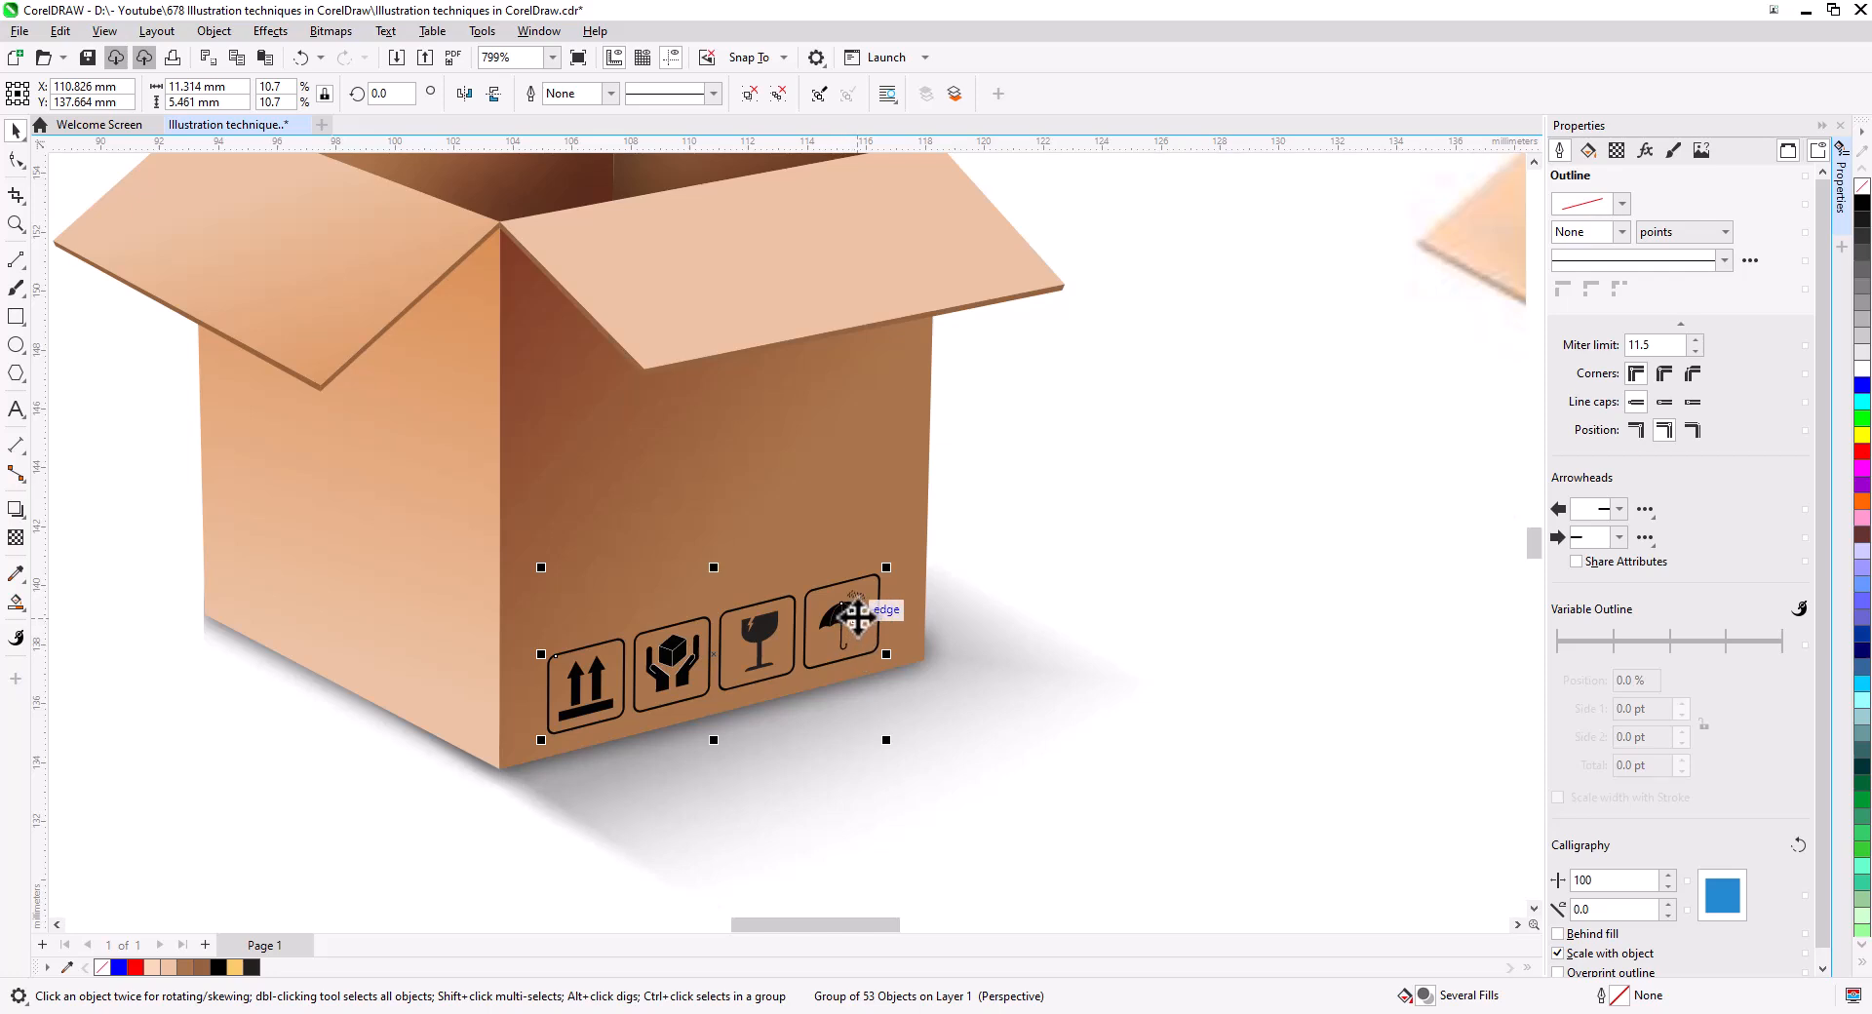
left_click_drag(864, 617, 885, 610)
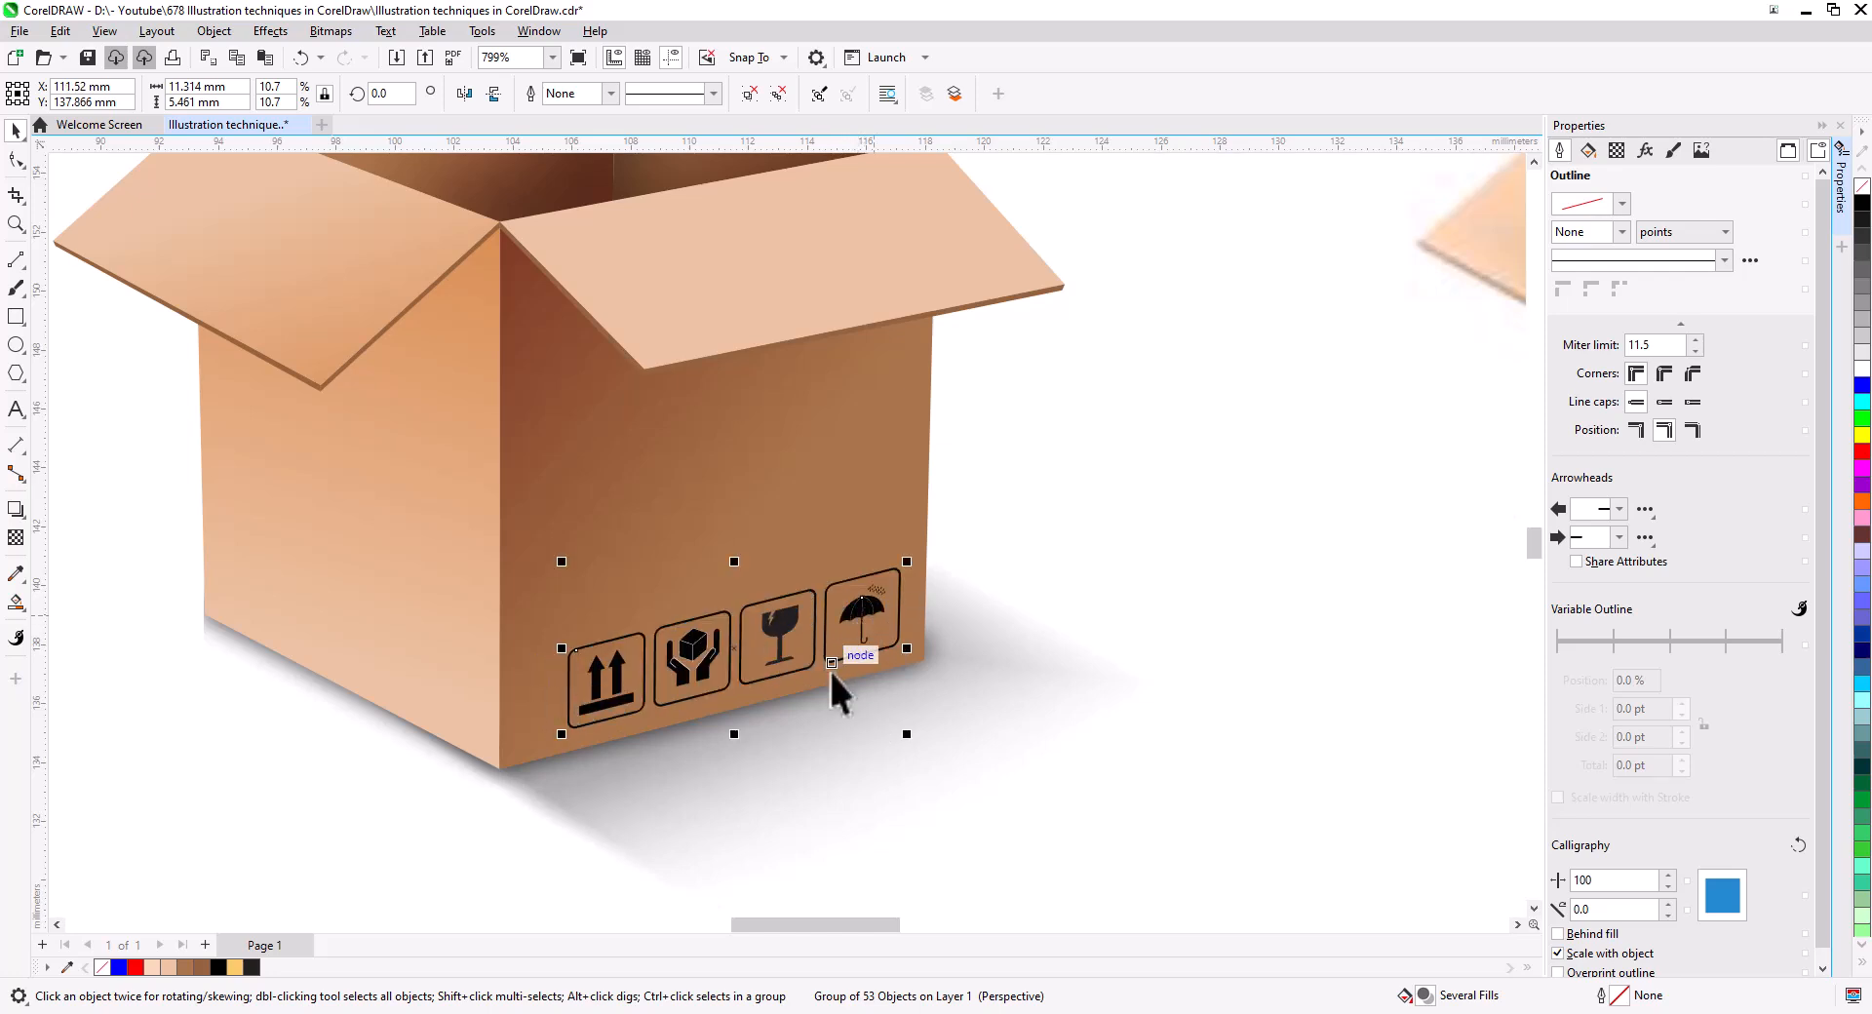
key("Left")
key("Left")
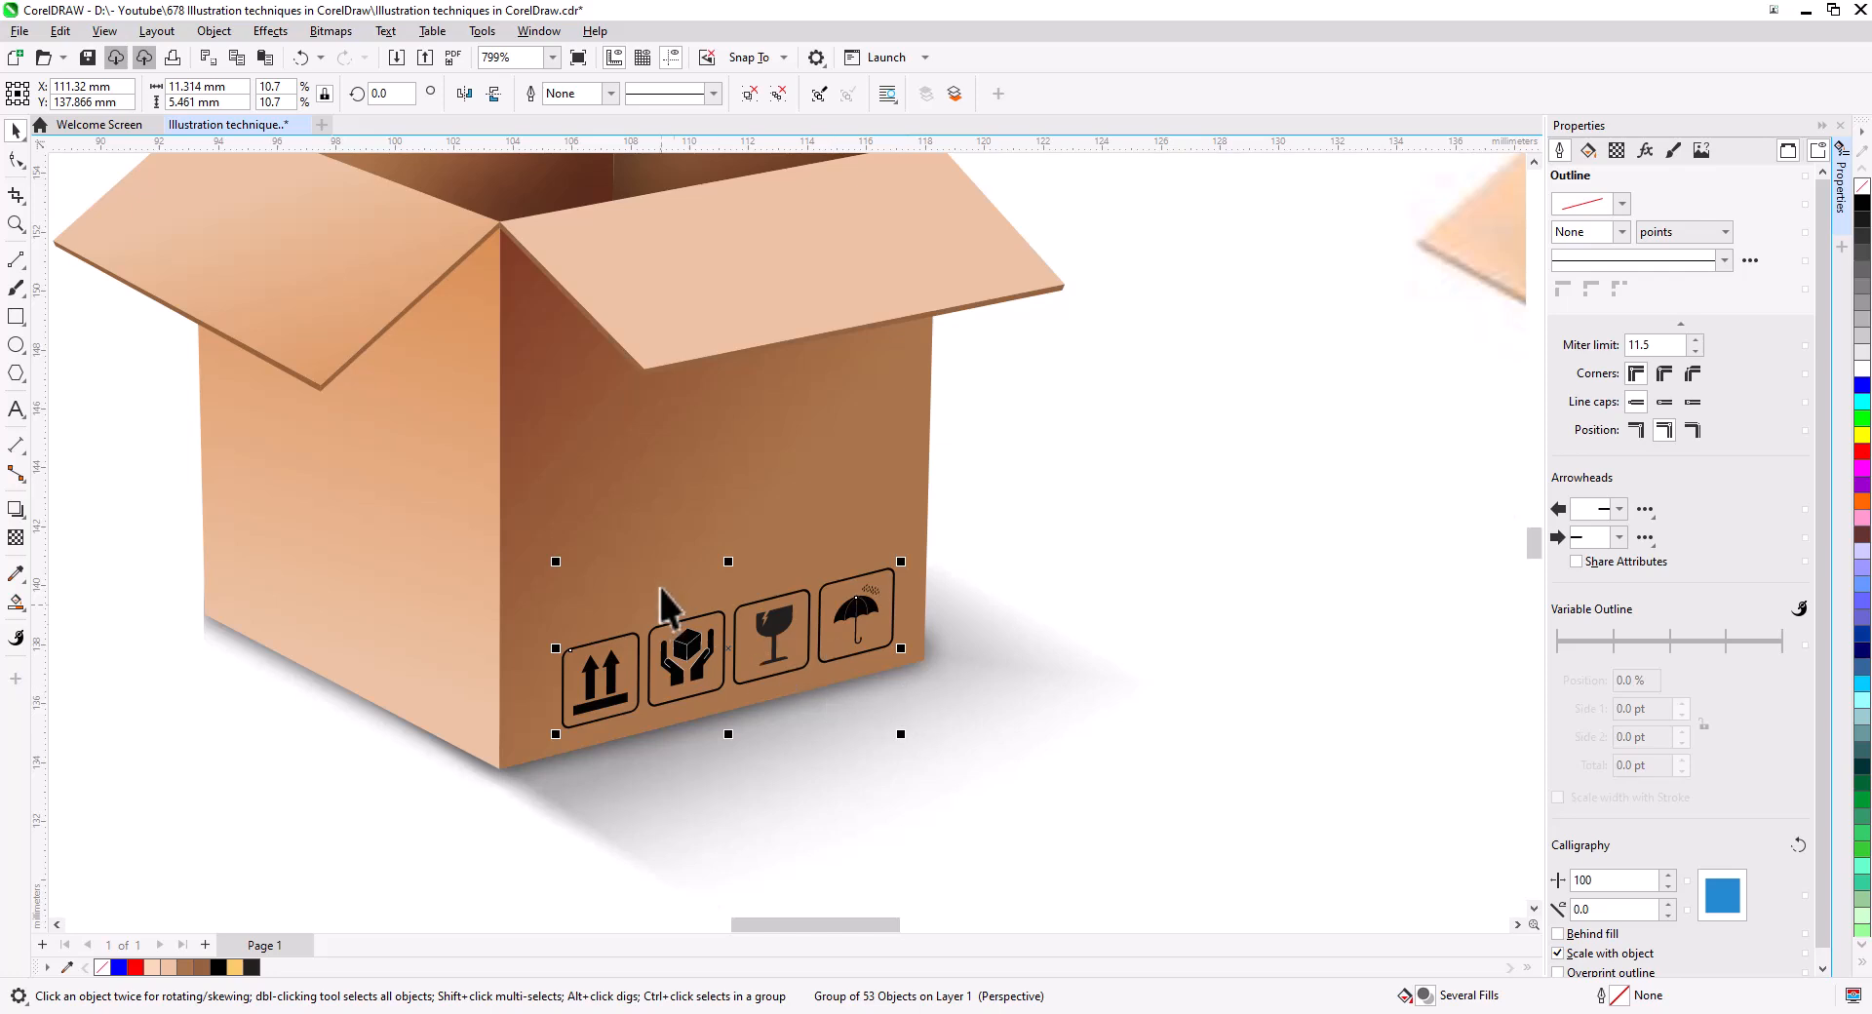
- Set the transparency merge mode of the packaging symbols to Multiply
left_click(16, 537)
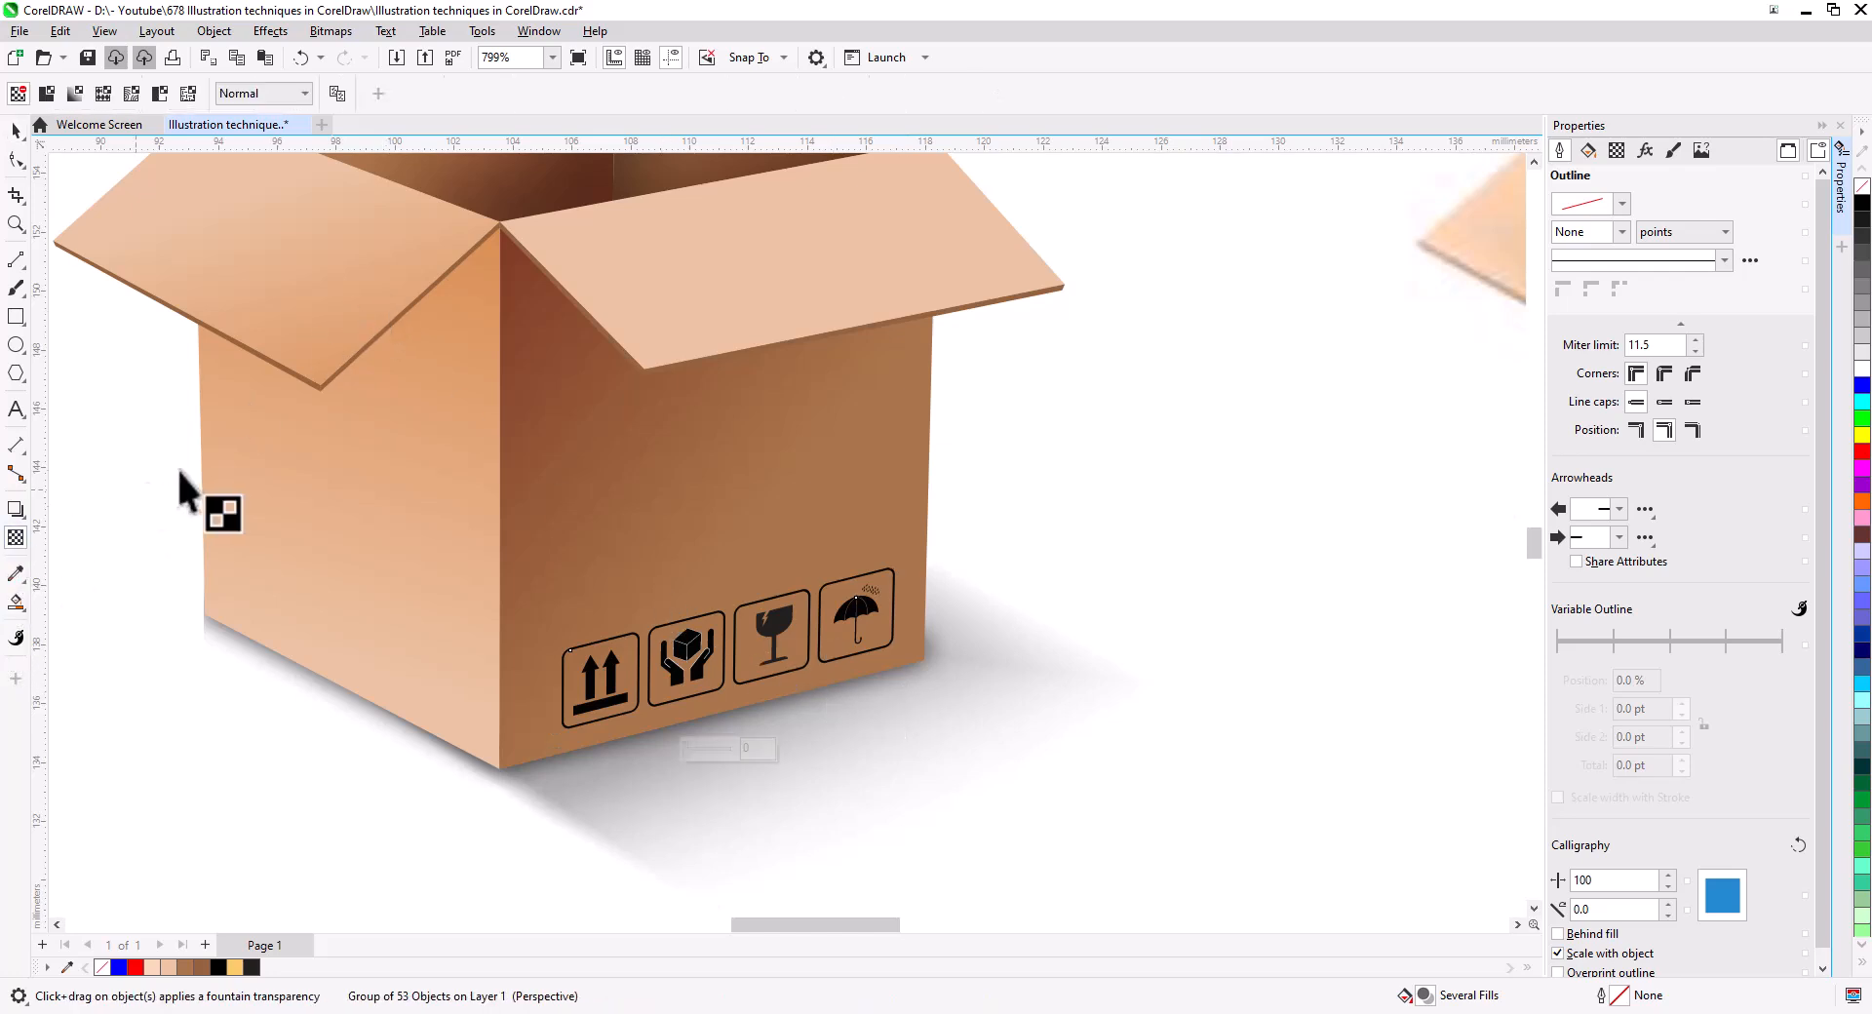
left_click(274, 95)
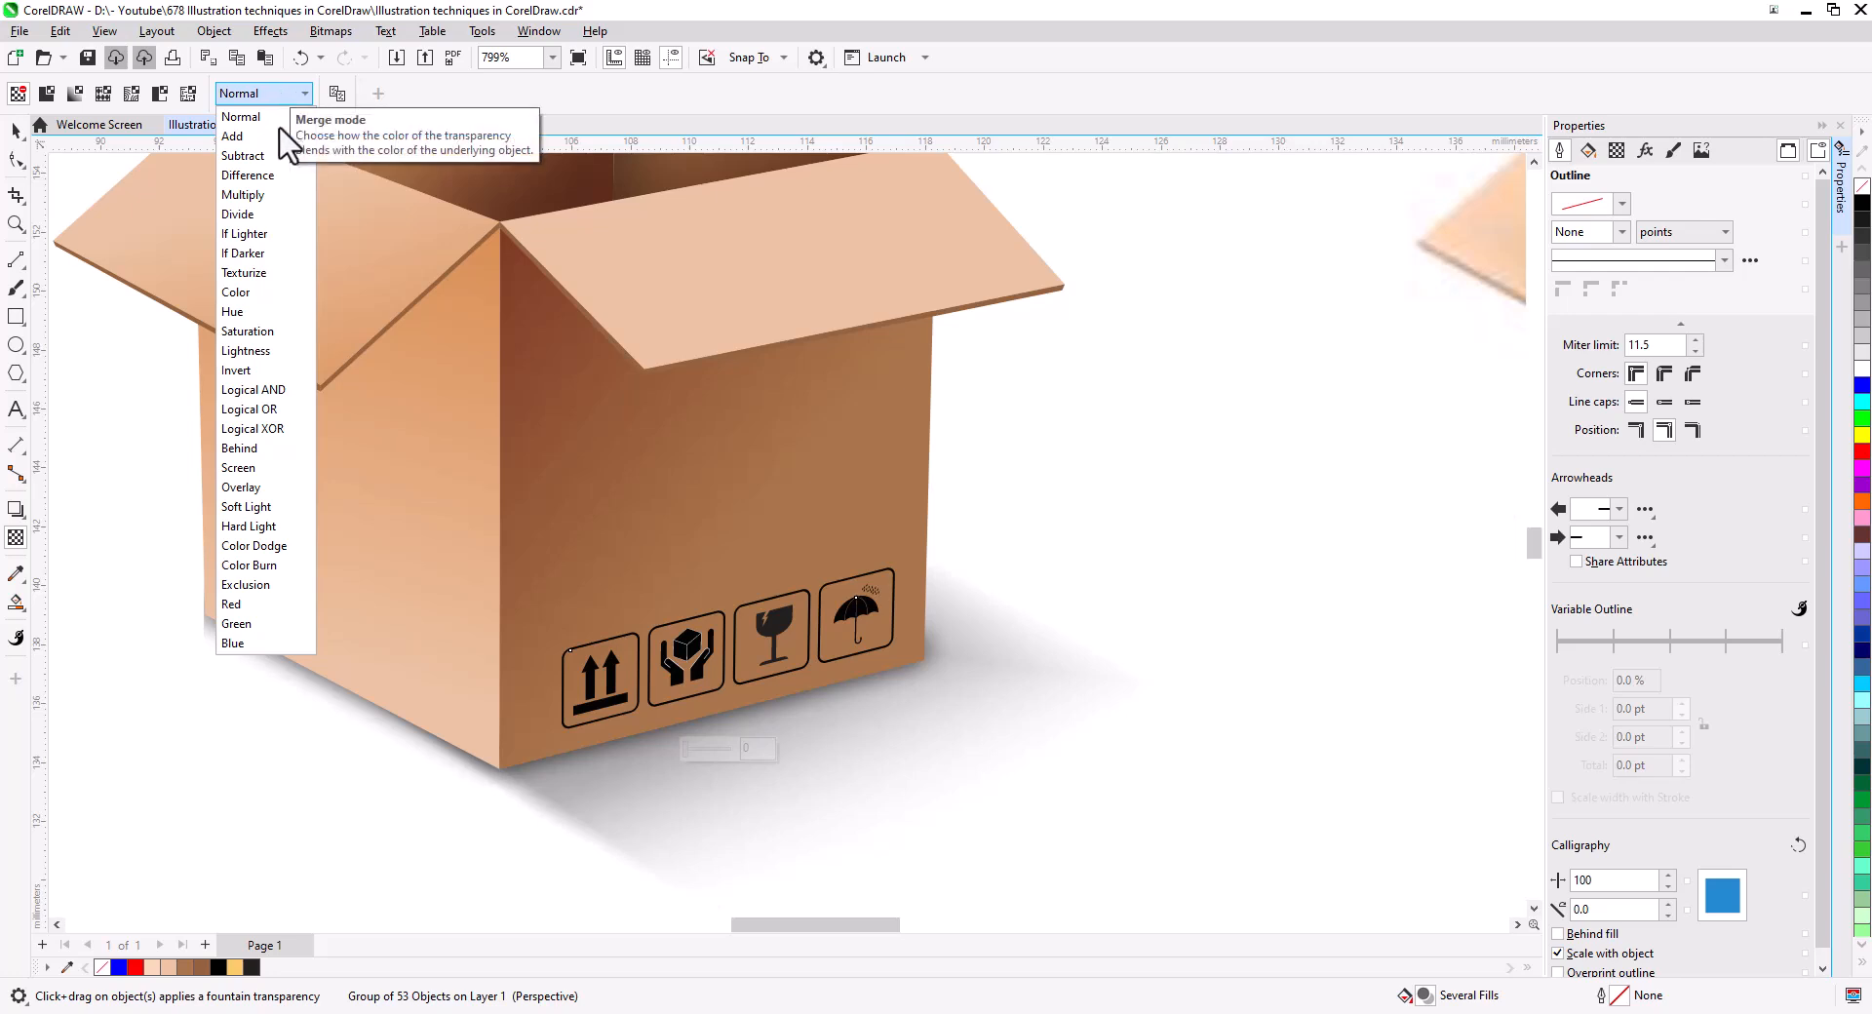
left_click(277, 191)
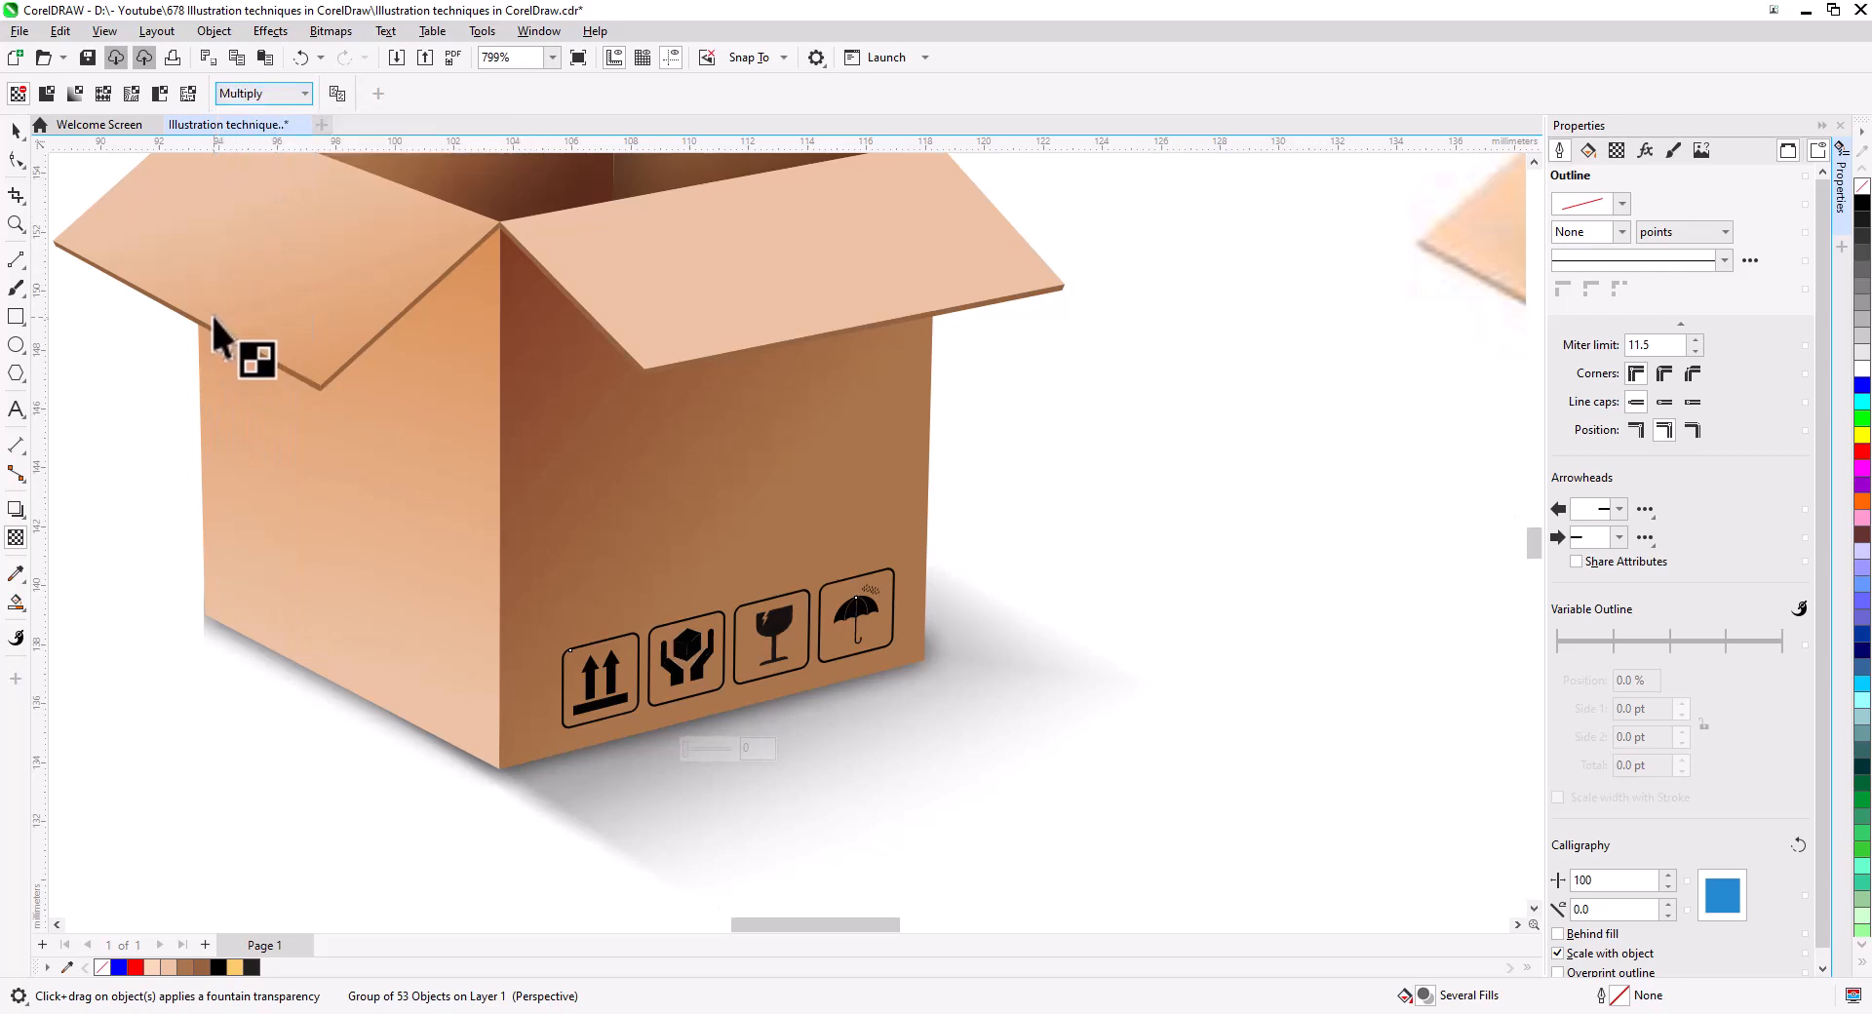
left_click(16, 130)
- Compare the complete box illustration with the reference photo beside it
left_click(882, 740)
scroll(877, 750, "down", 5)
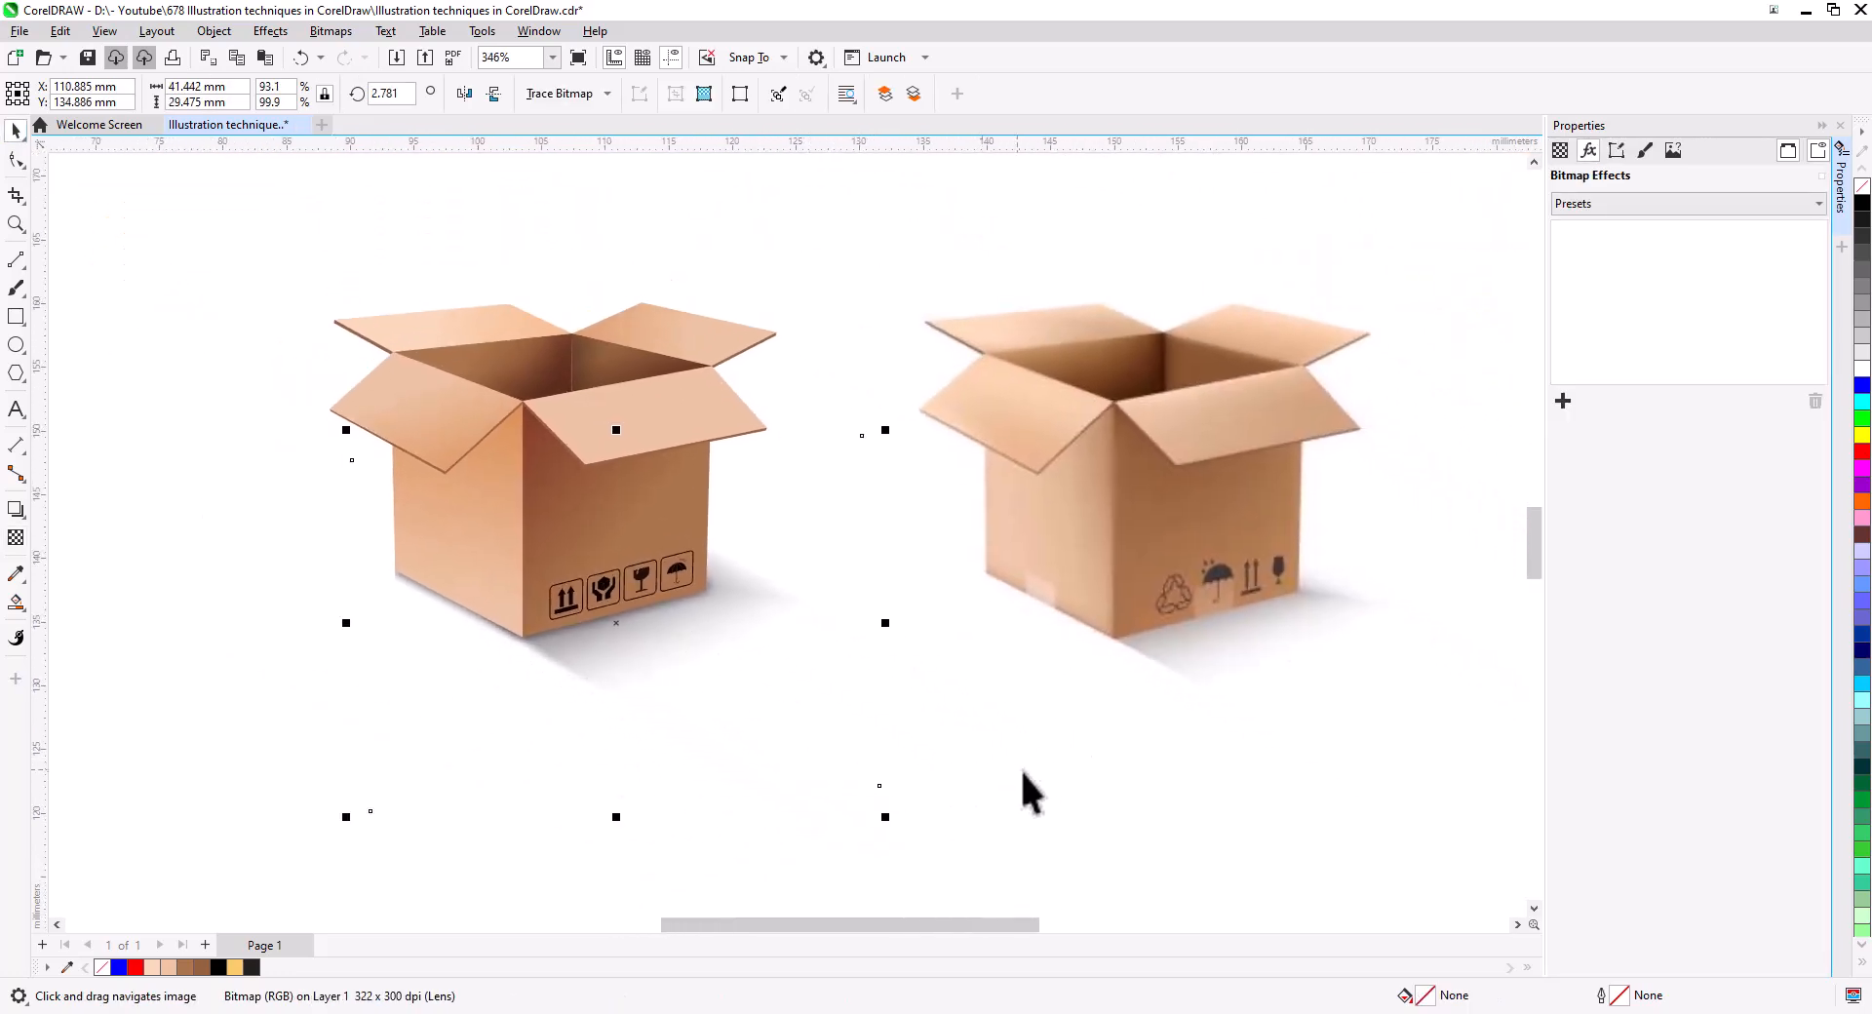
left_click(919, 781)
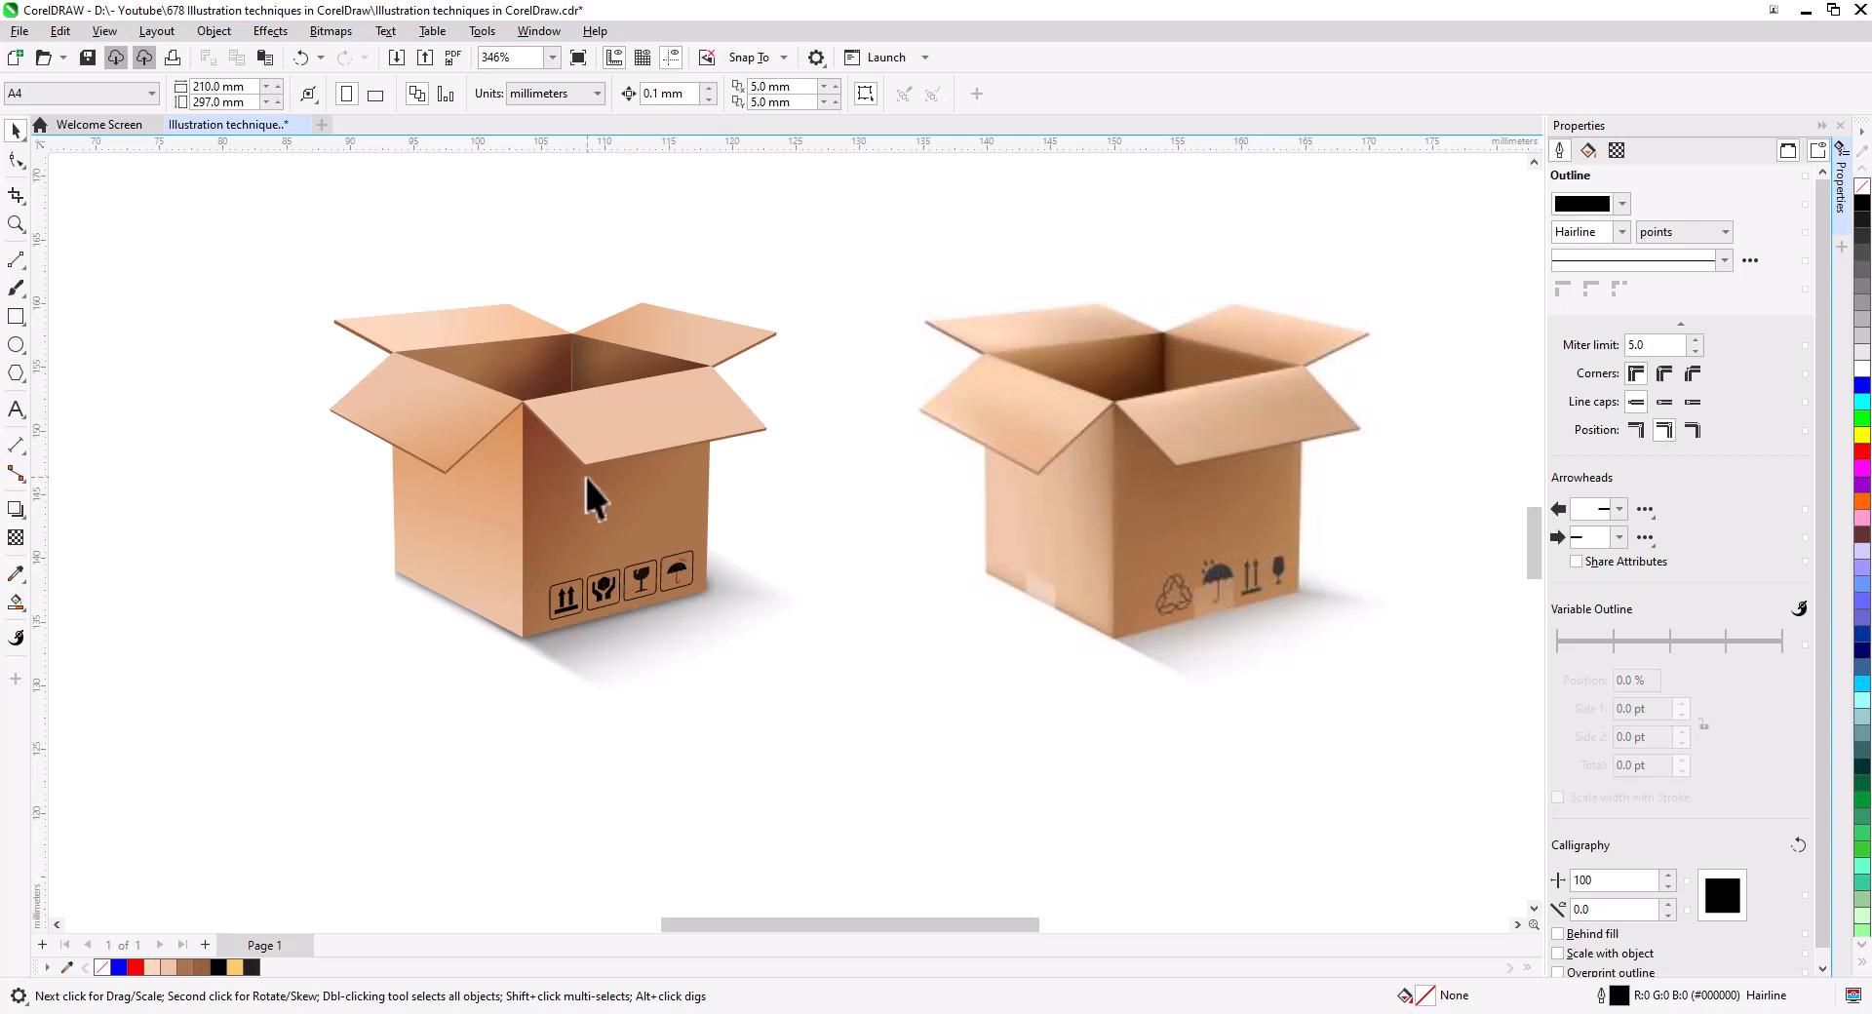
scroll(583, 474, "up", 2)
left_click_drag(611, 505, 693, 542)
left_click_drag(917, 741, 761, 744)
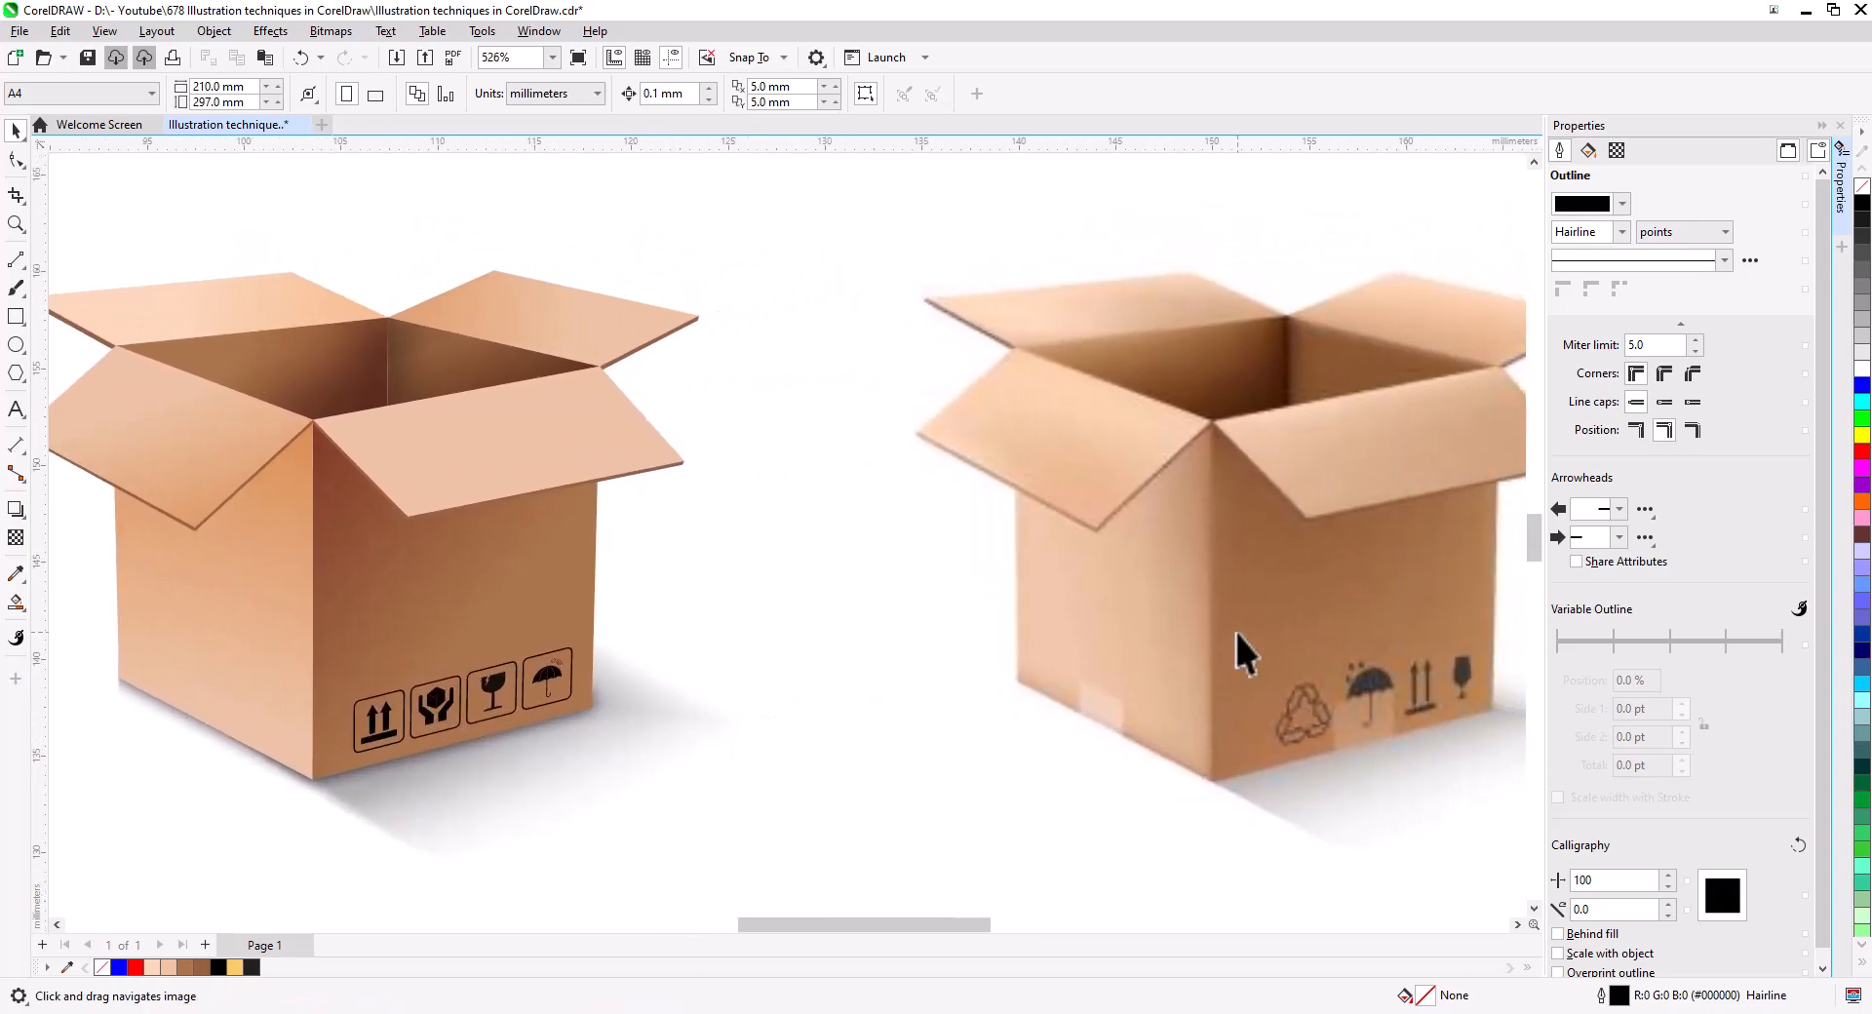
left_click(1092, 648)
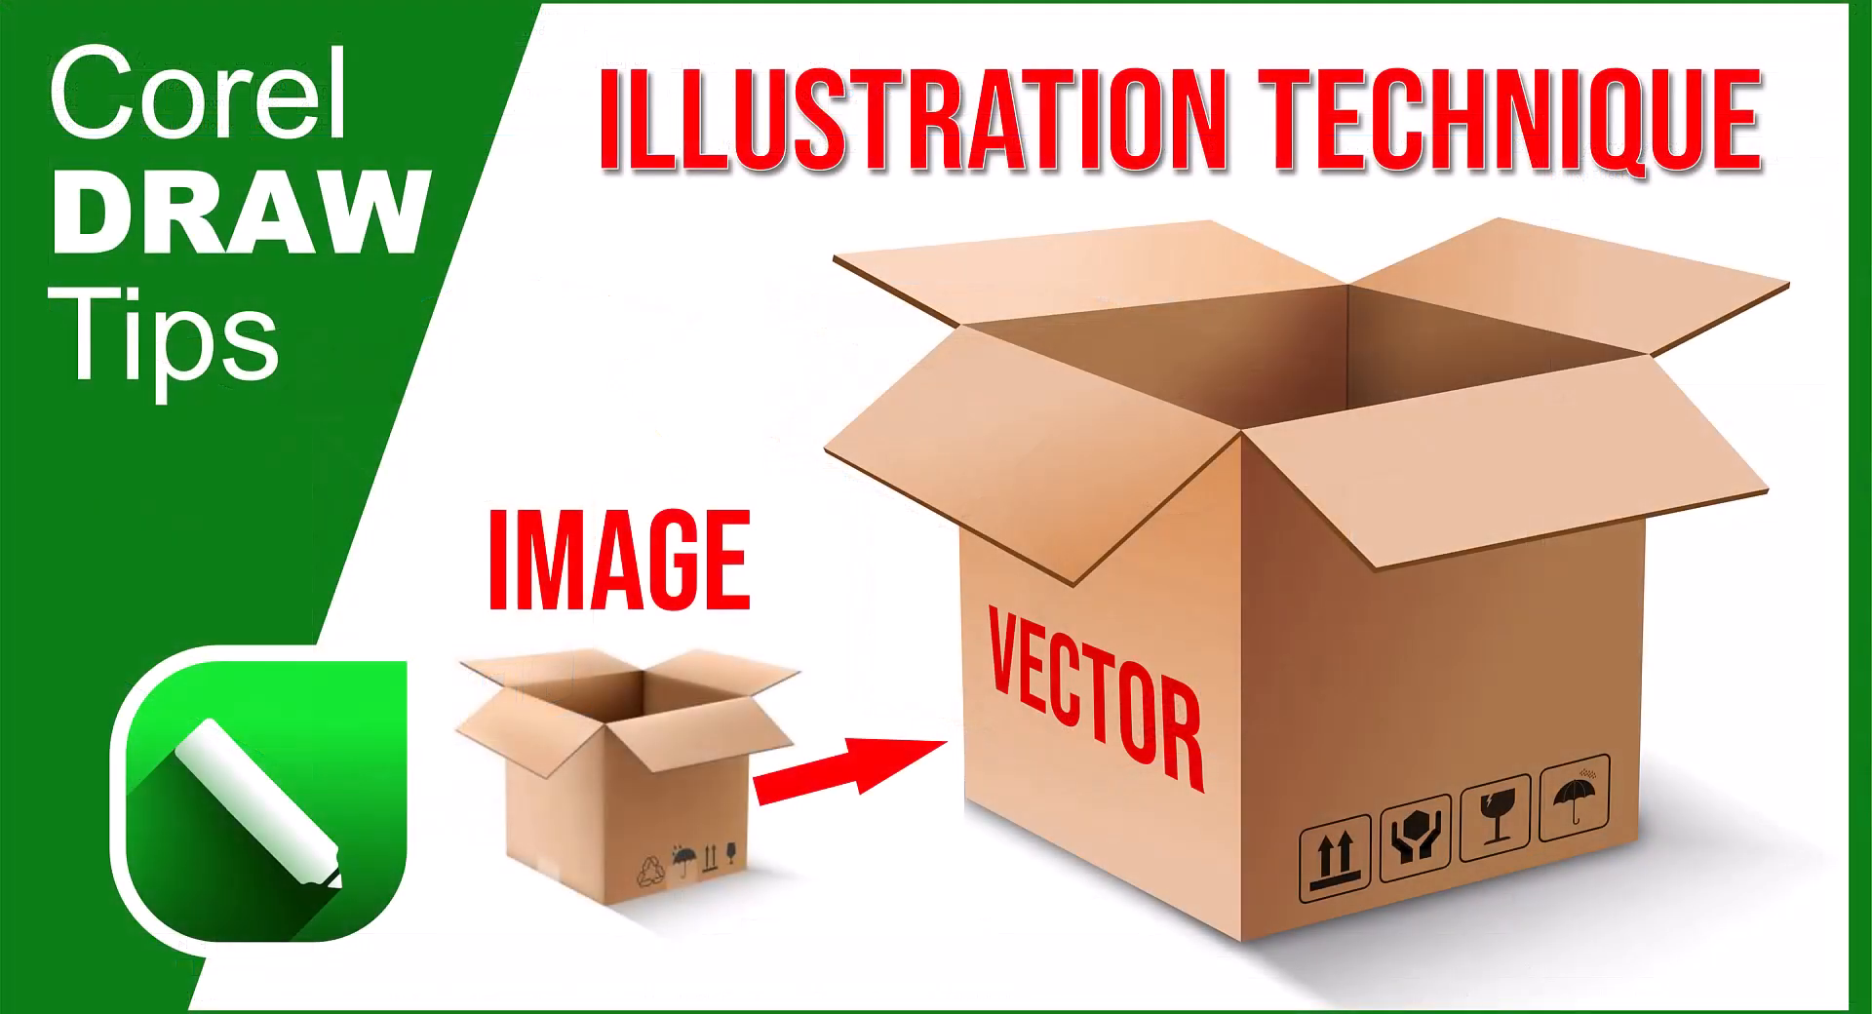